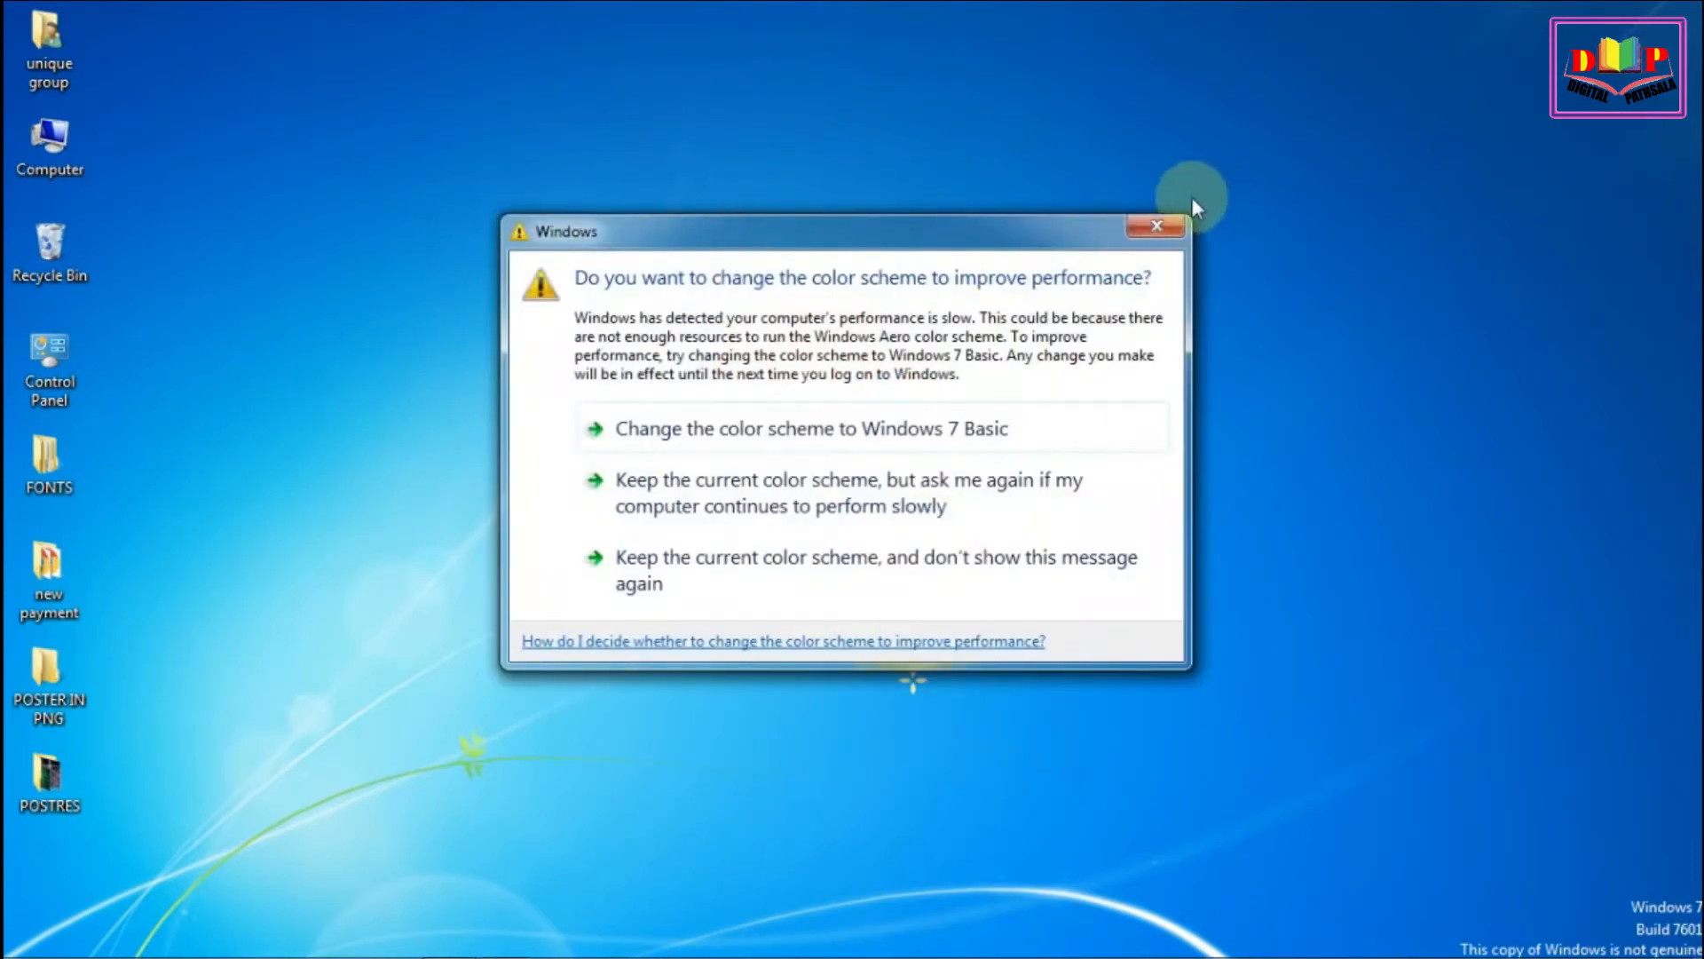
# Step: Dismiss the Windows color scheme prompt on the desktop
pyautogui.click(1174, 229)
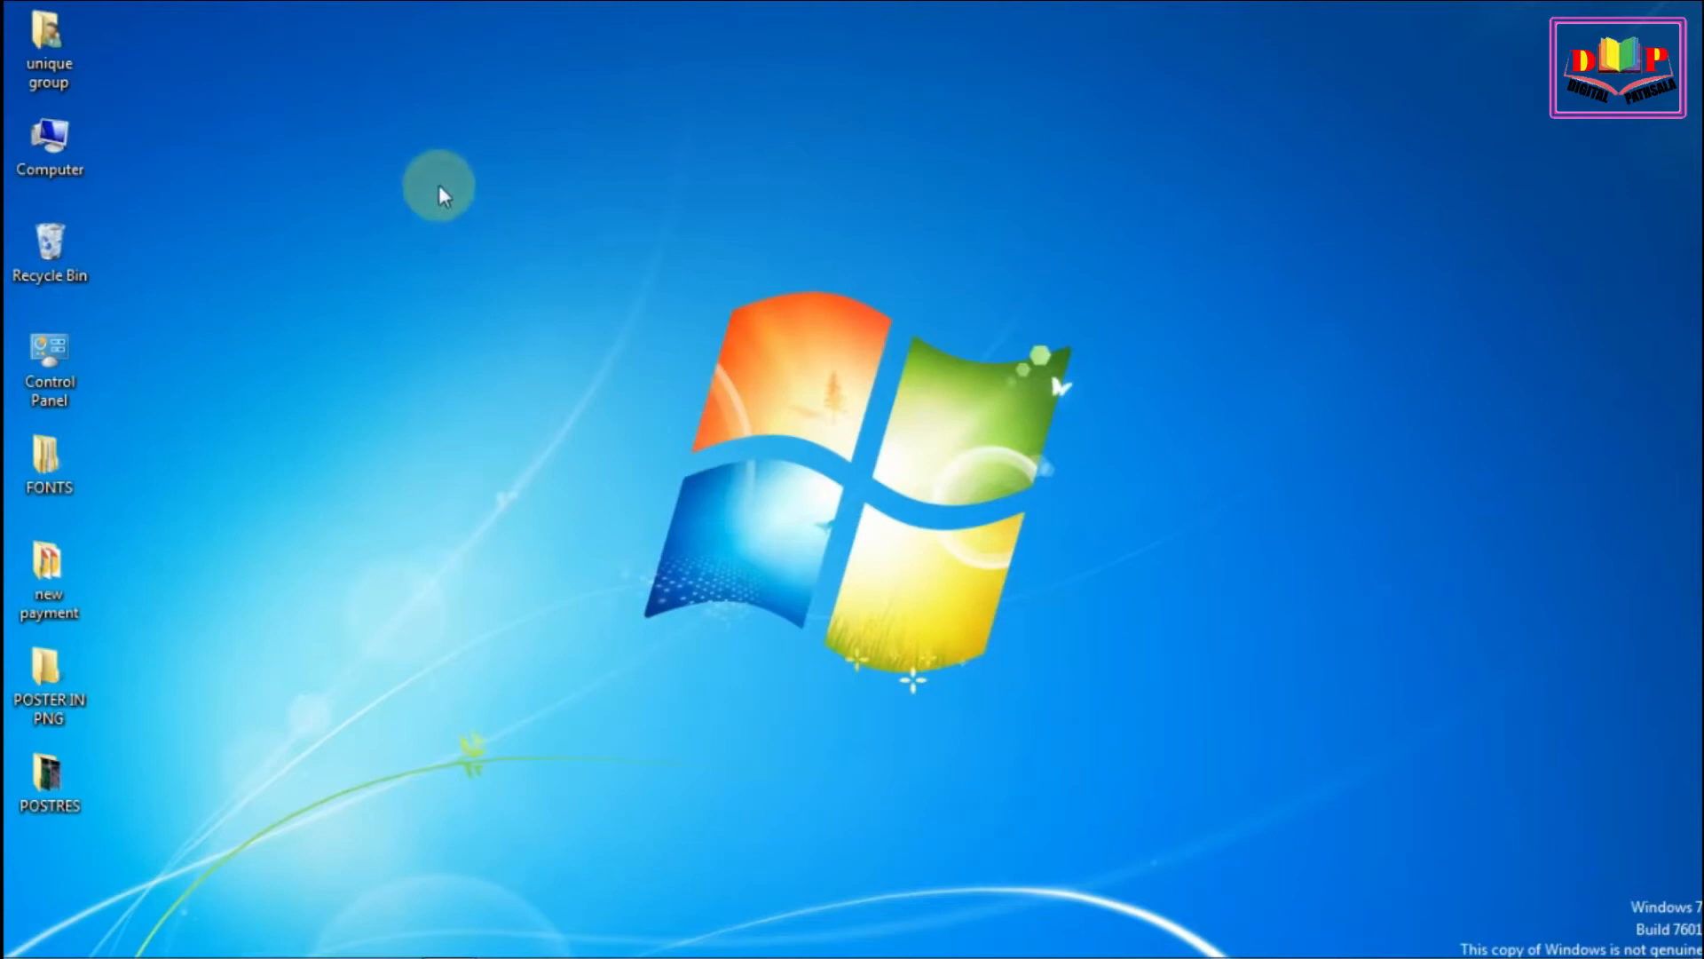
pyautogui.rightClick(440, 183)
pyautogui.click(508, 249)
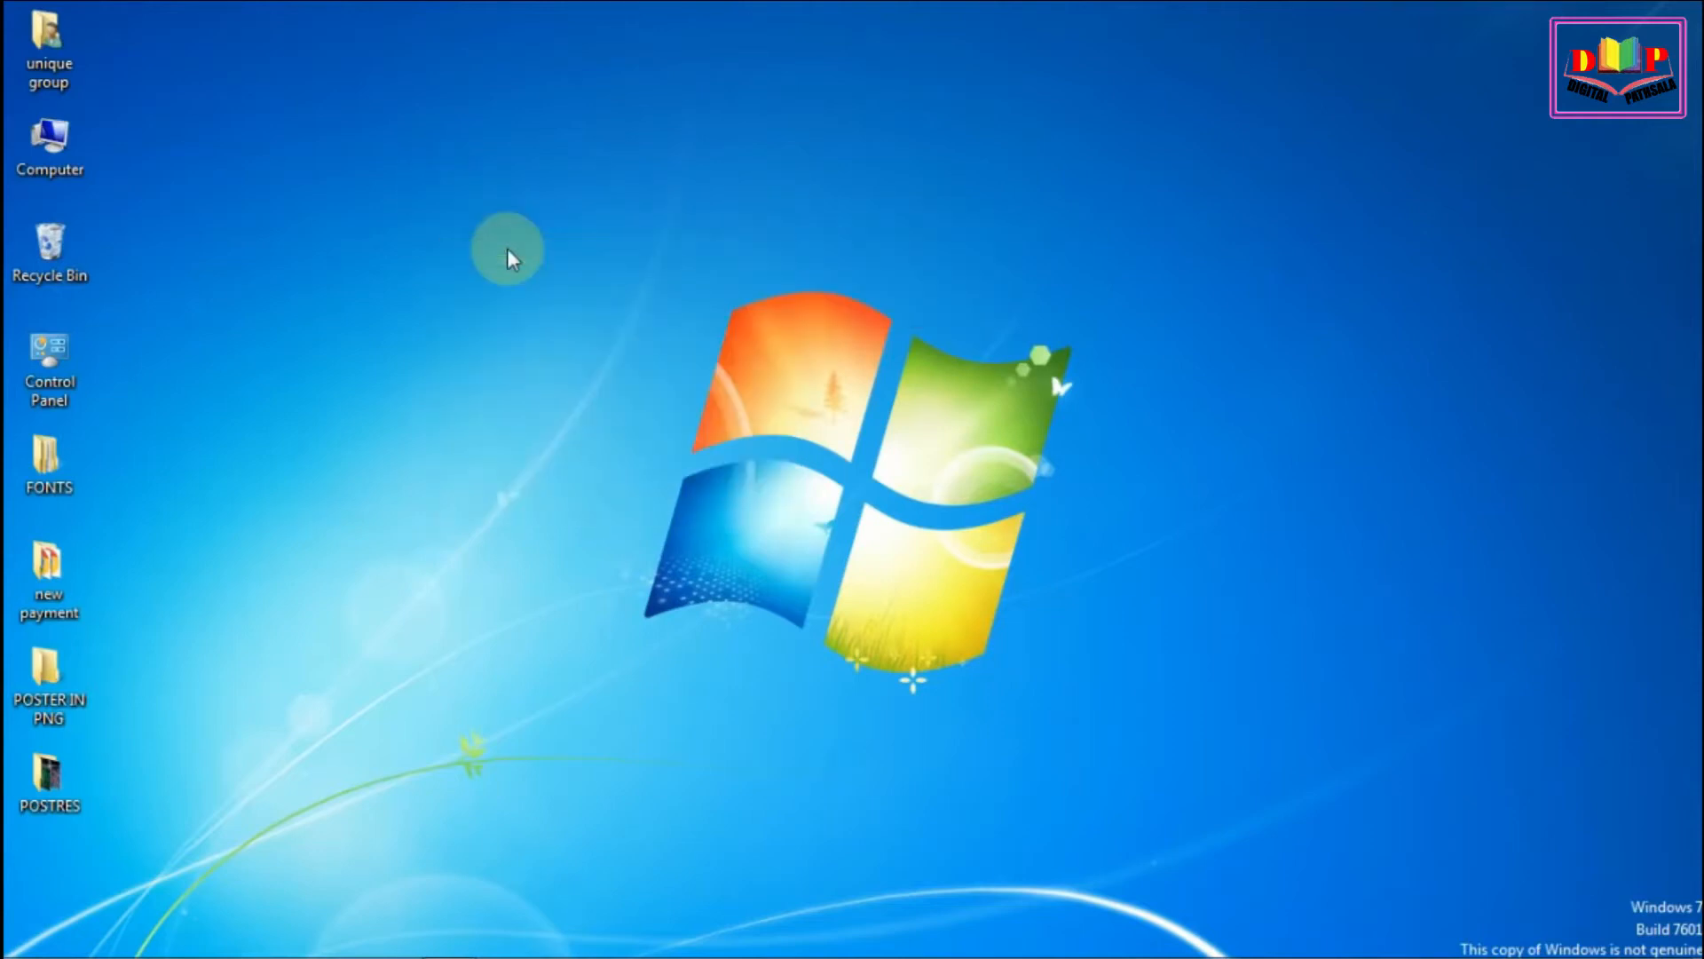
pyautogui.moveTo(34, 948)
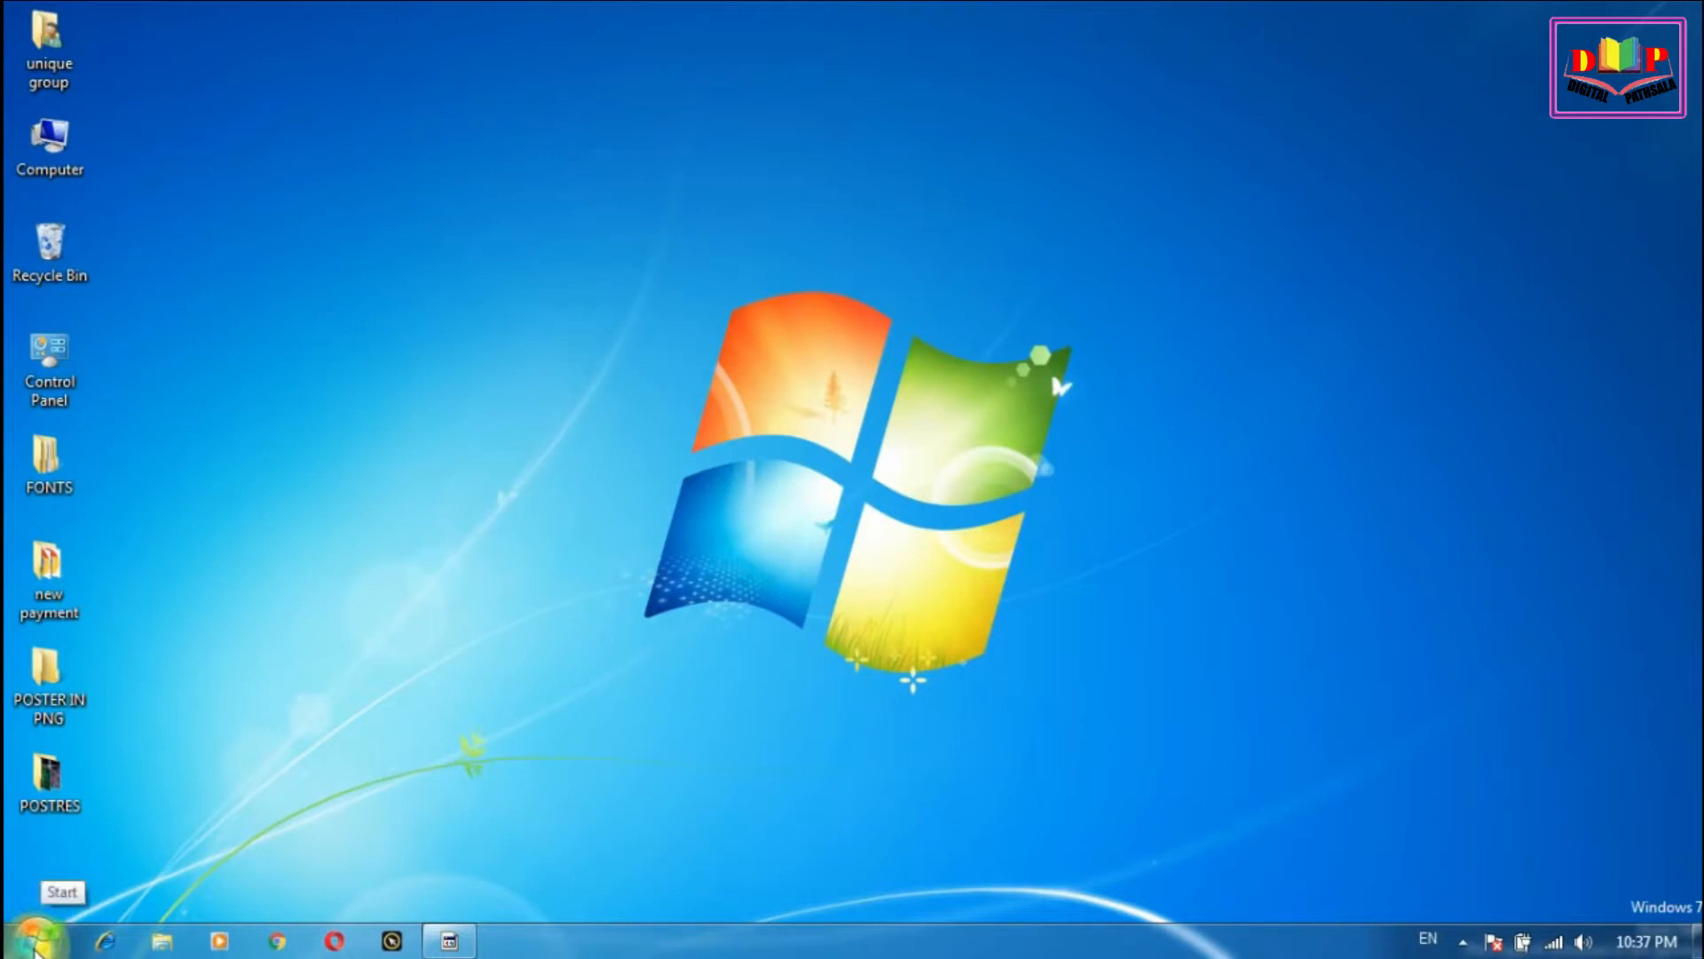
pyautogui.click(36, 944)
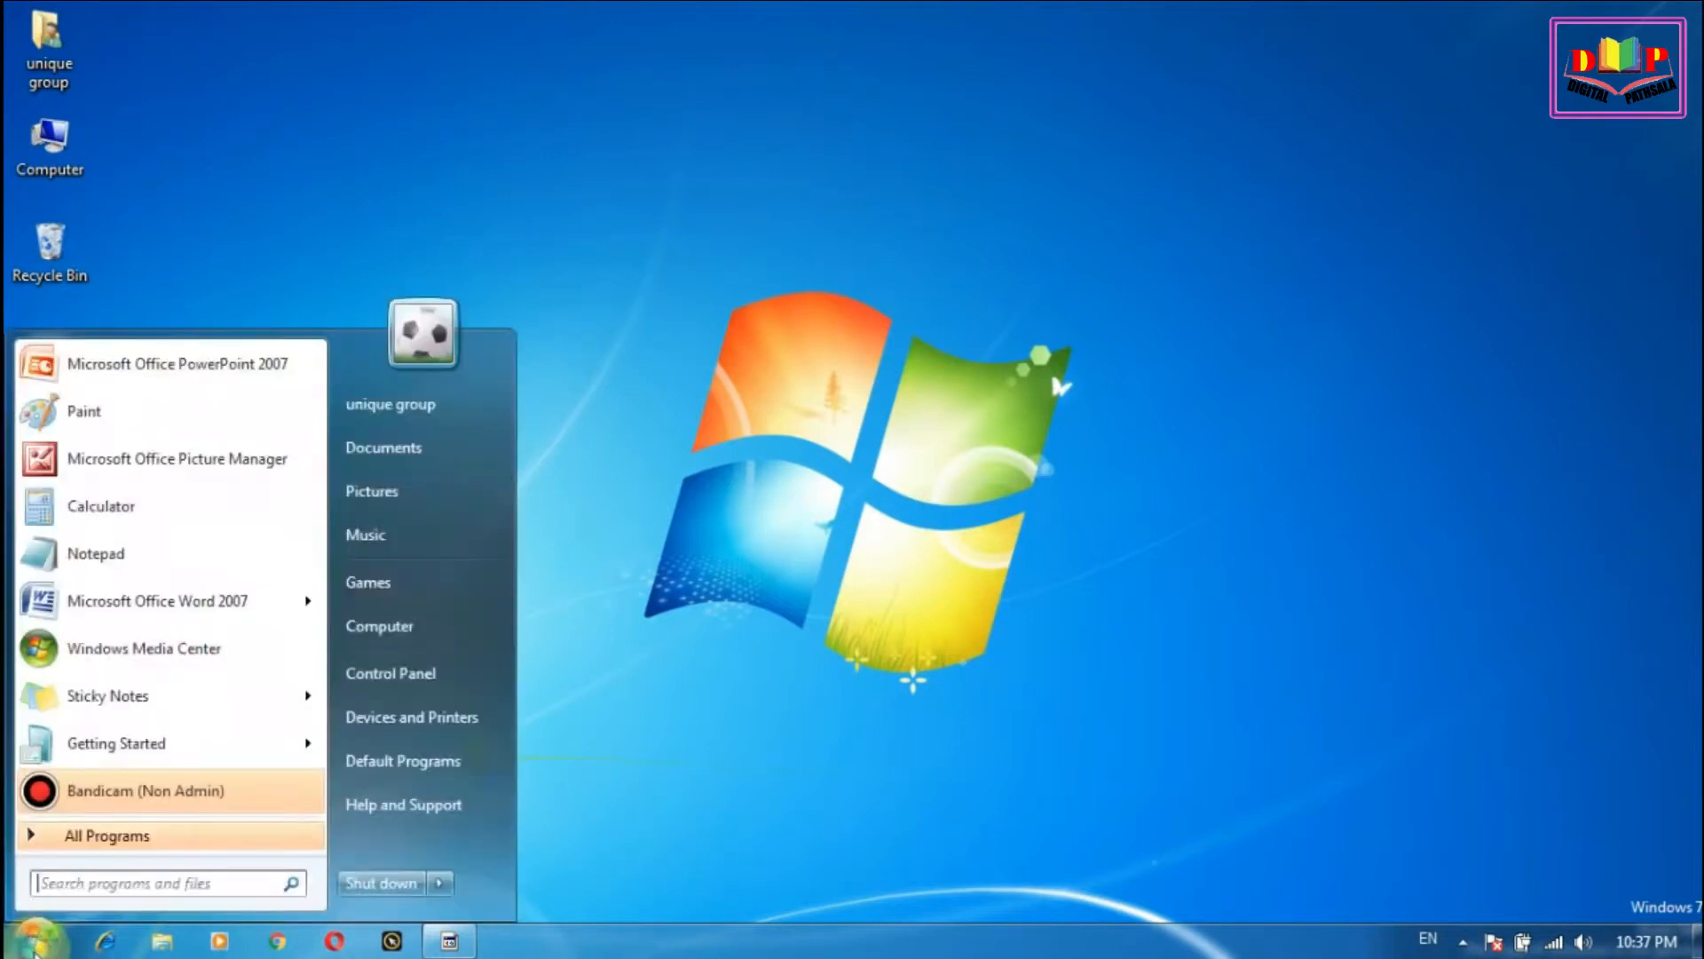
pyautogui.click(97, 839)
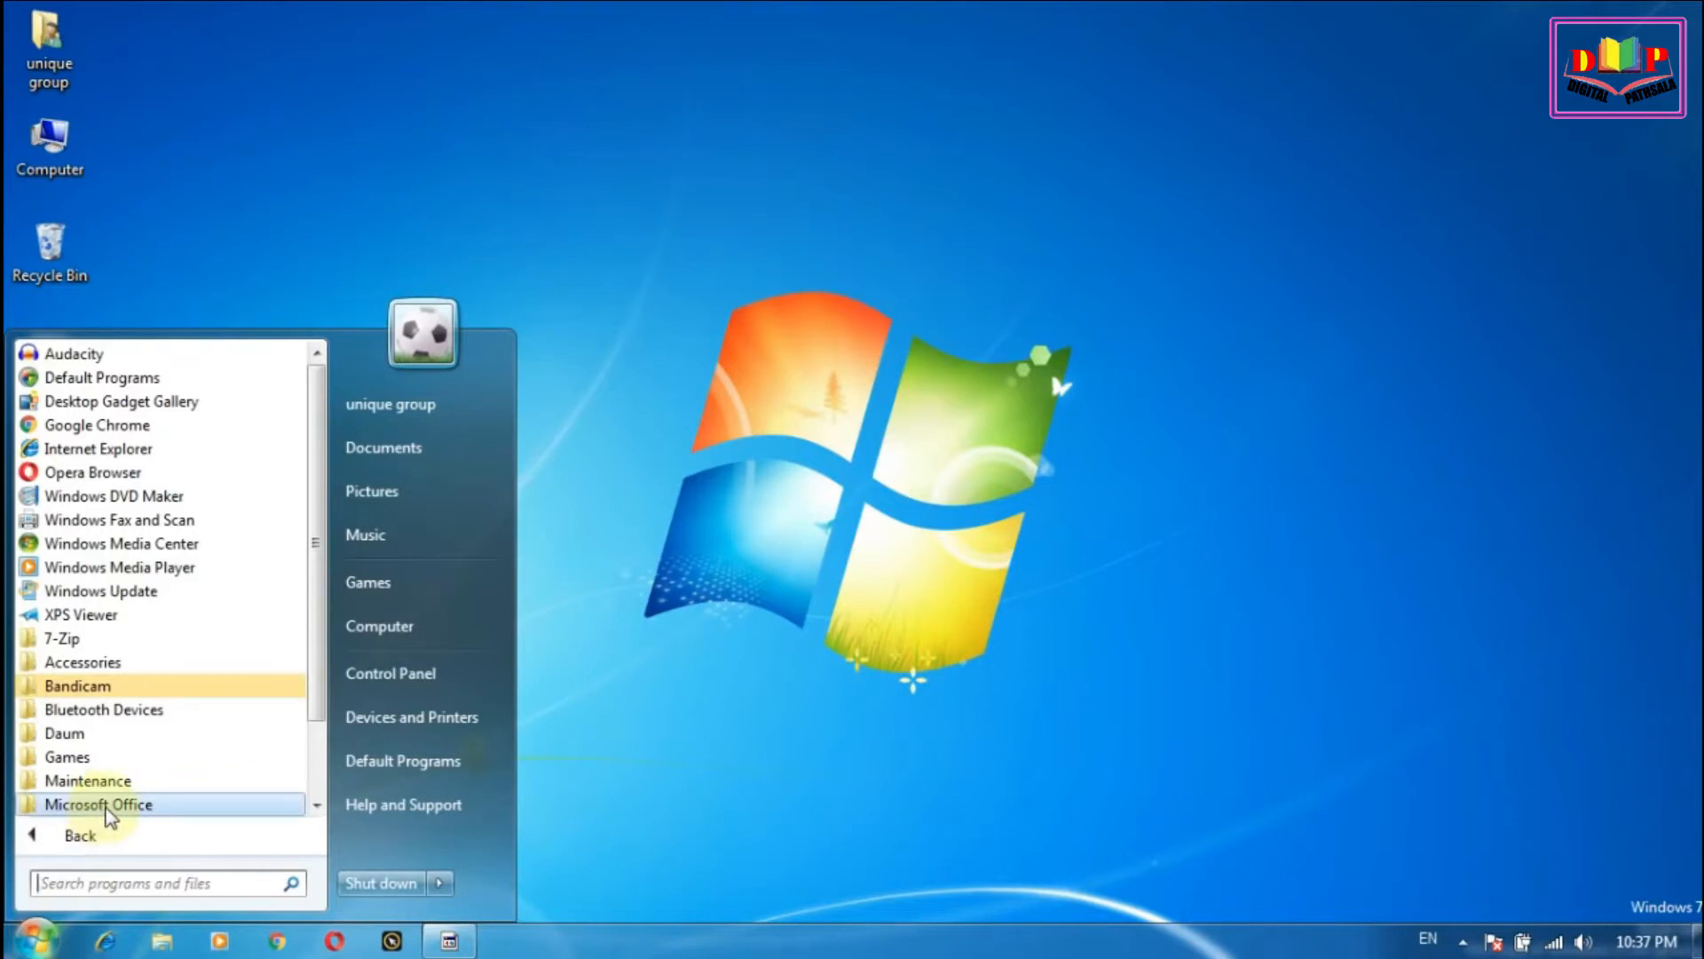
pyautogui.click(136, 801)
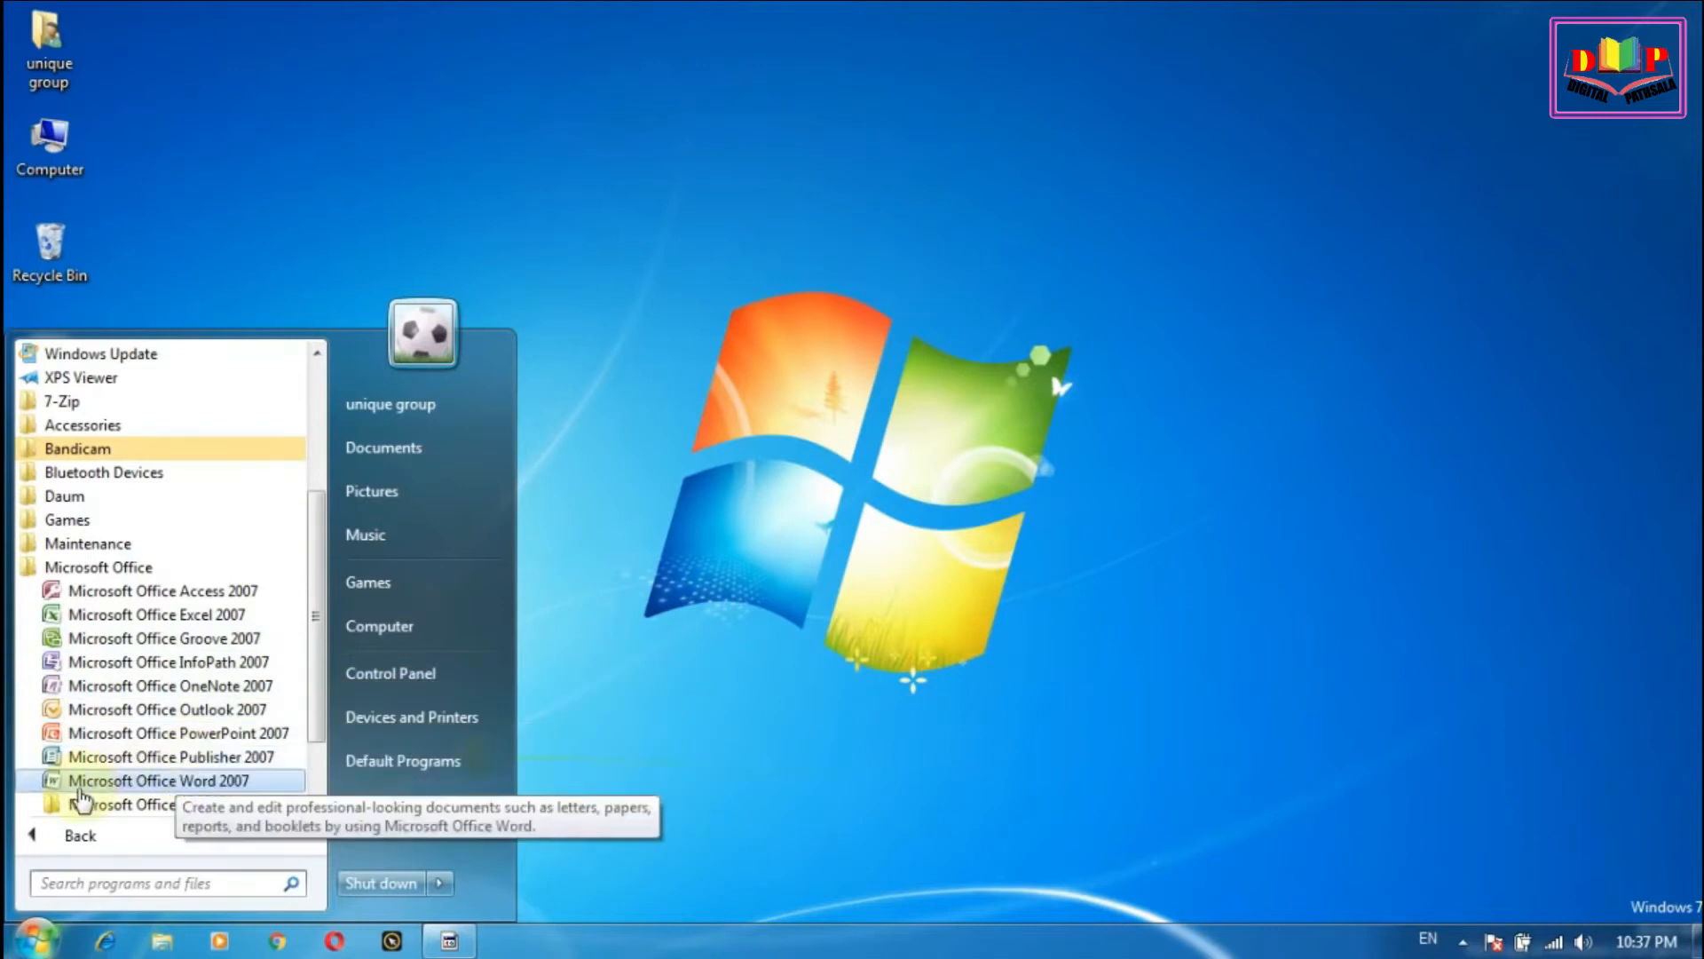
pyautogui.click(245, 760)
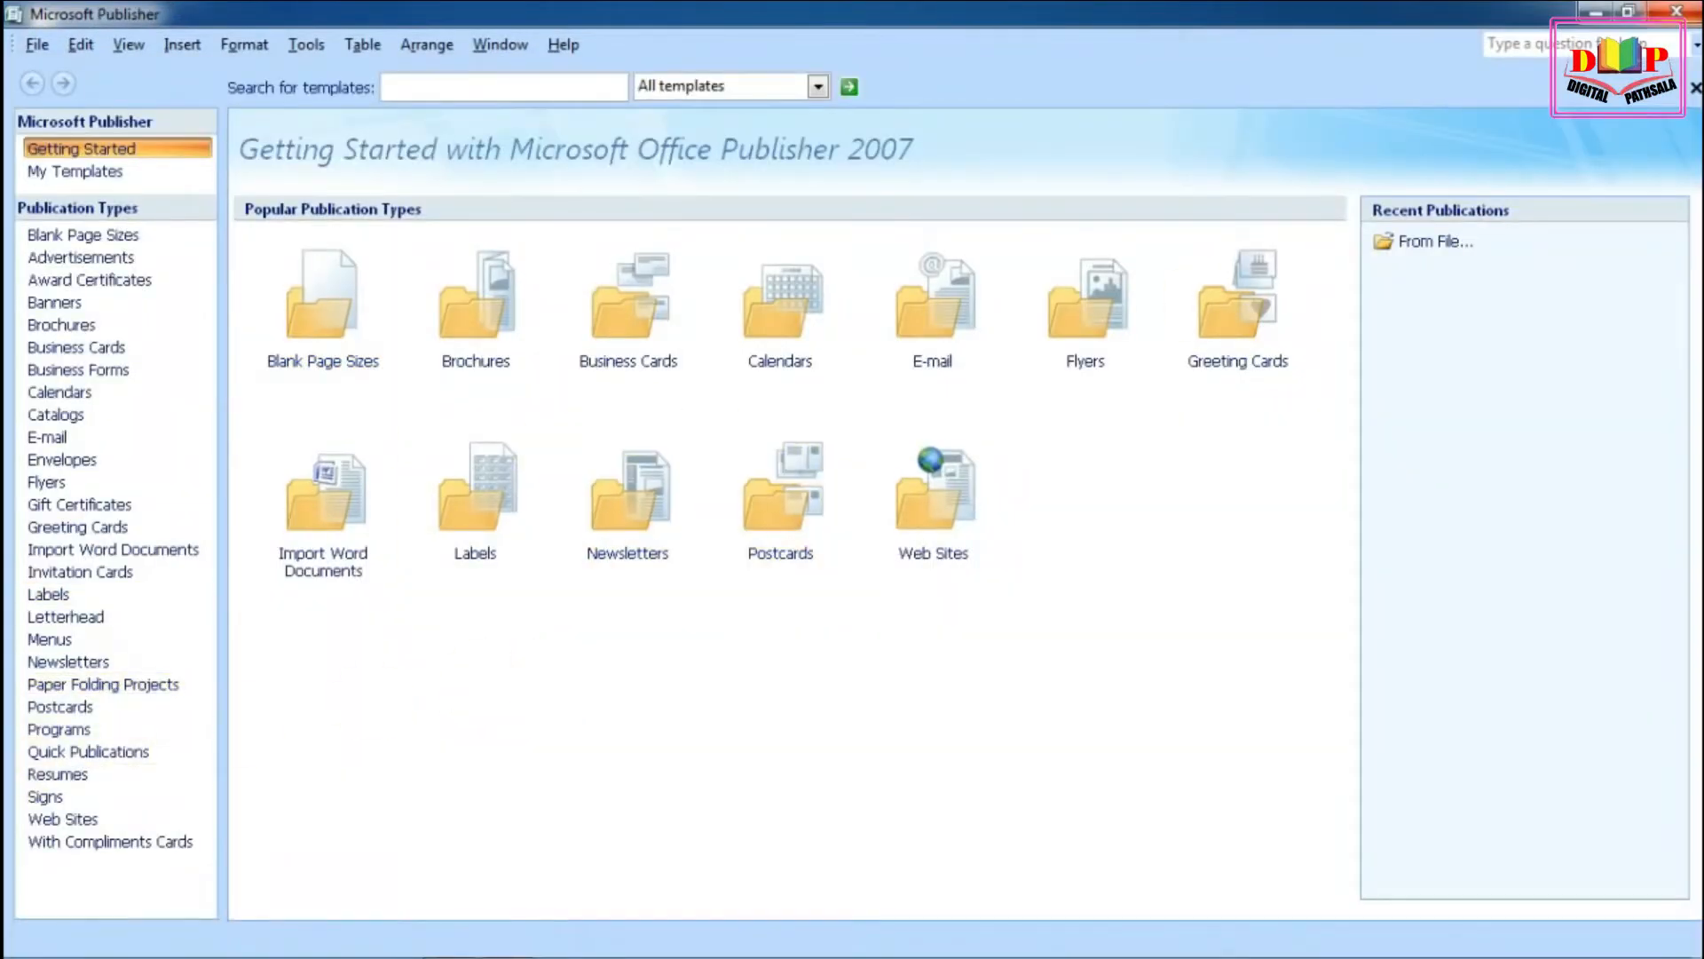
pyautogui.click(1677, 10)
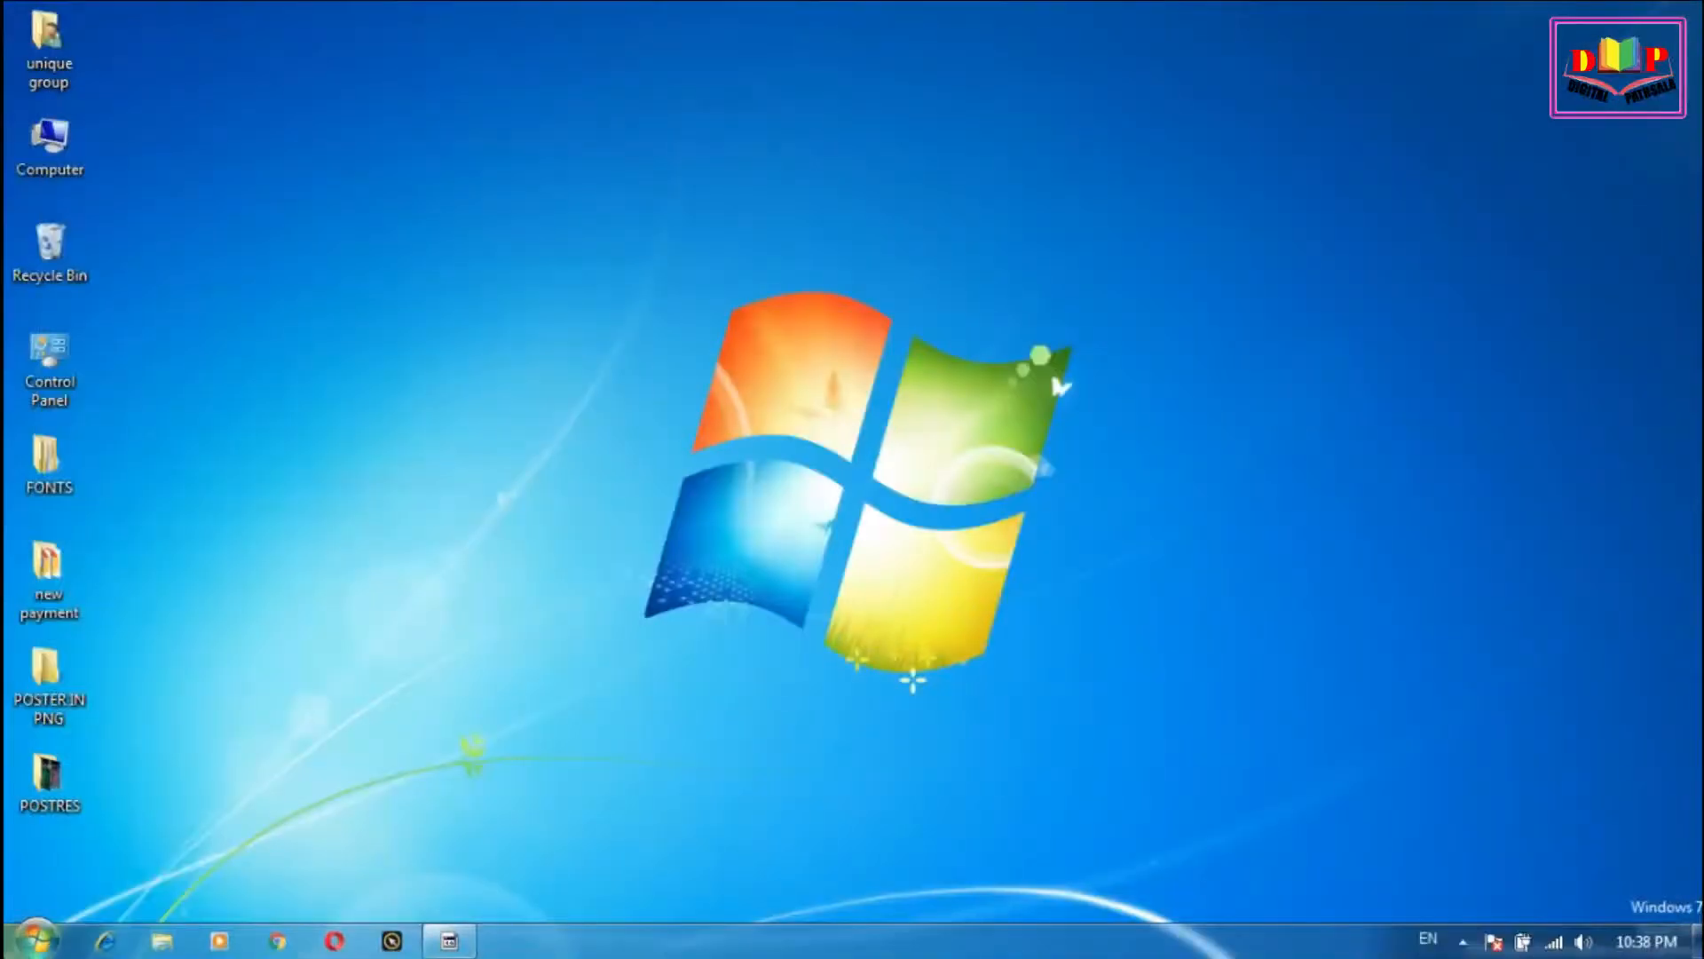
# Step: Launch Microsoft Office Word 2007 from the installed programs, then close it
pyautogui.click(35, 939)
pyautogui.click(104, 833)
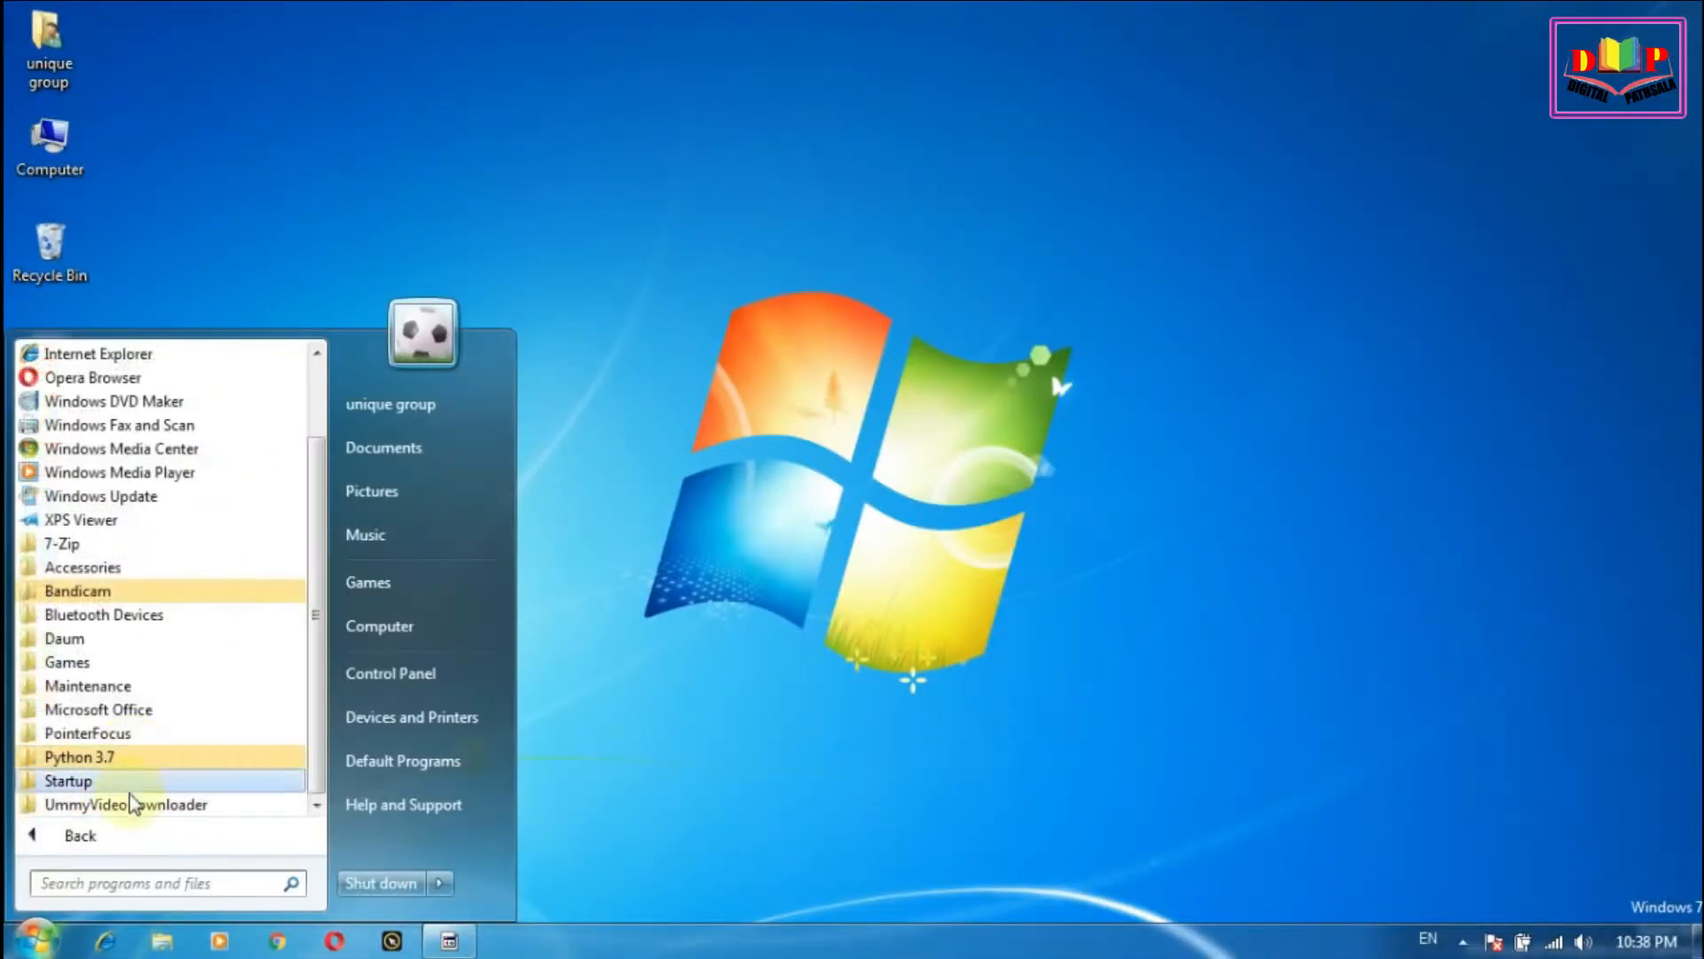
pyautogui.click(157, 716)
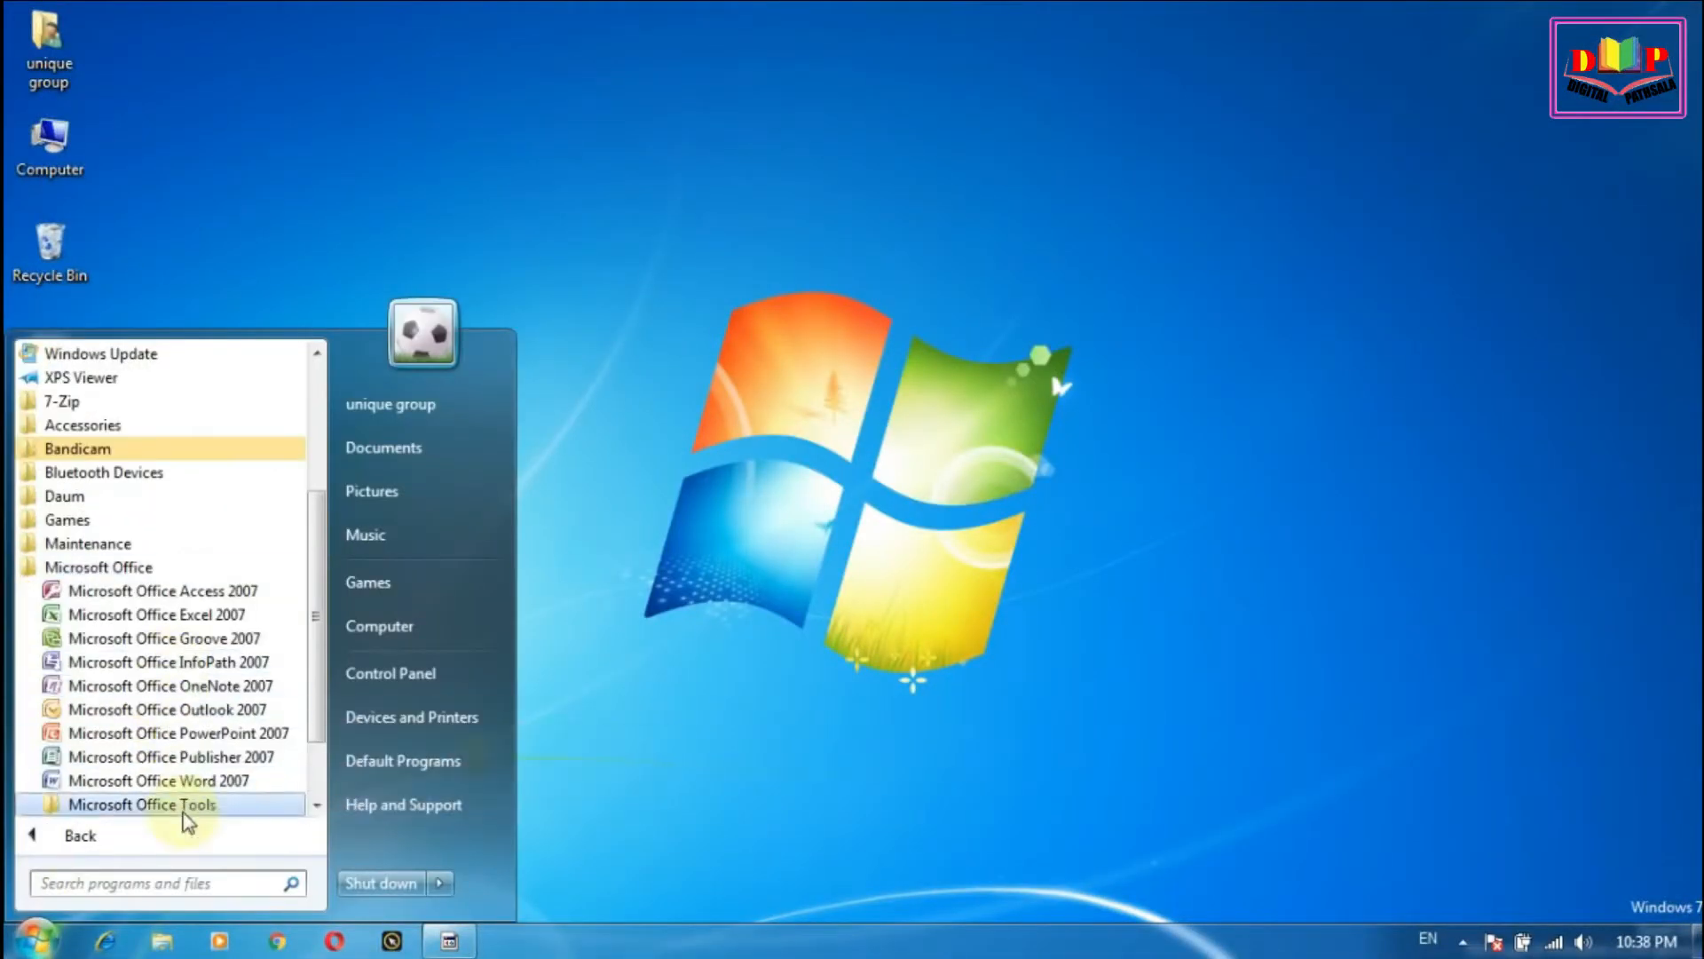
pyautogui.click(196, 778)
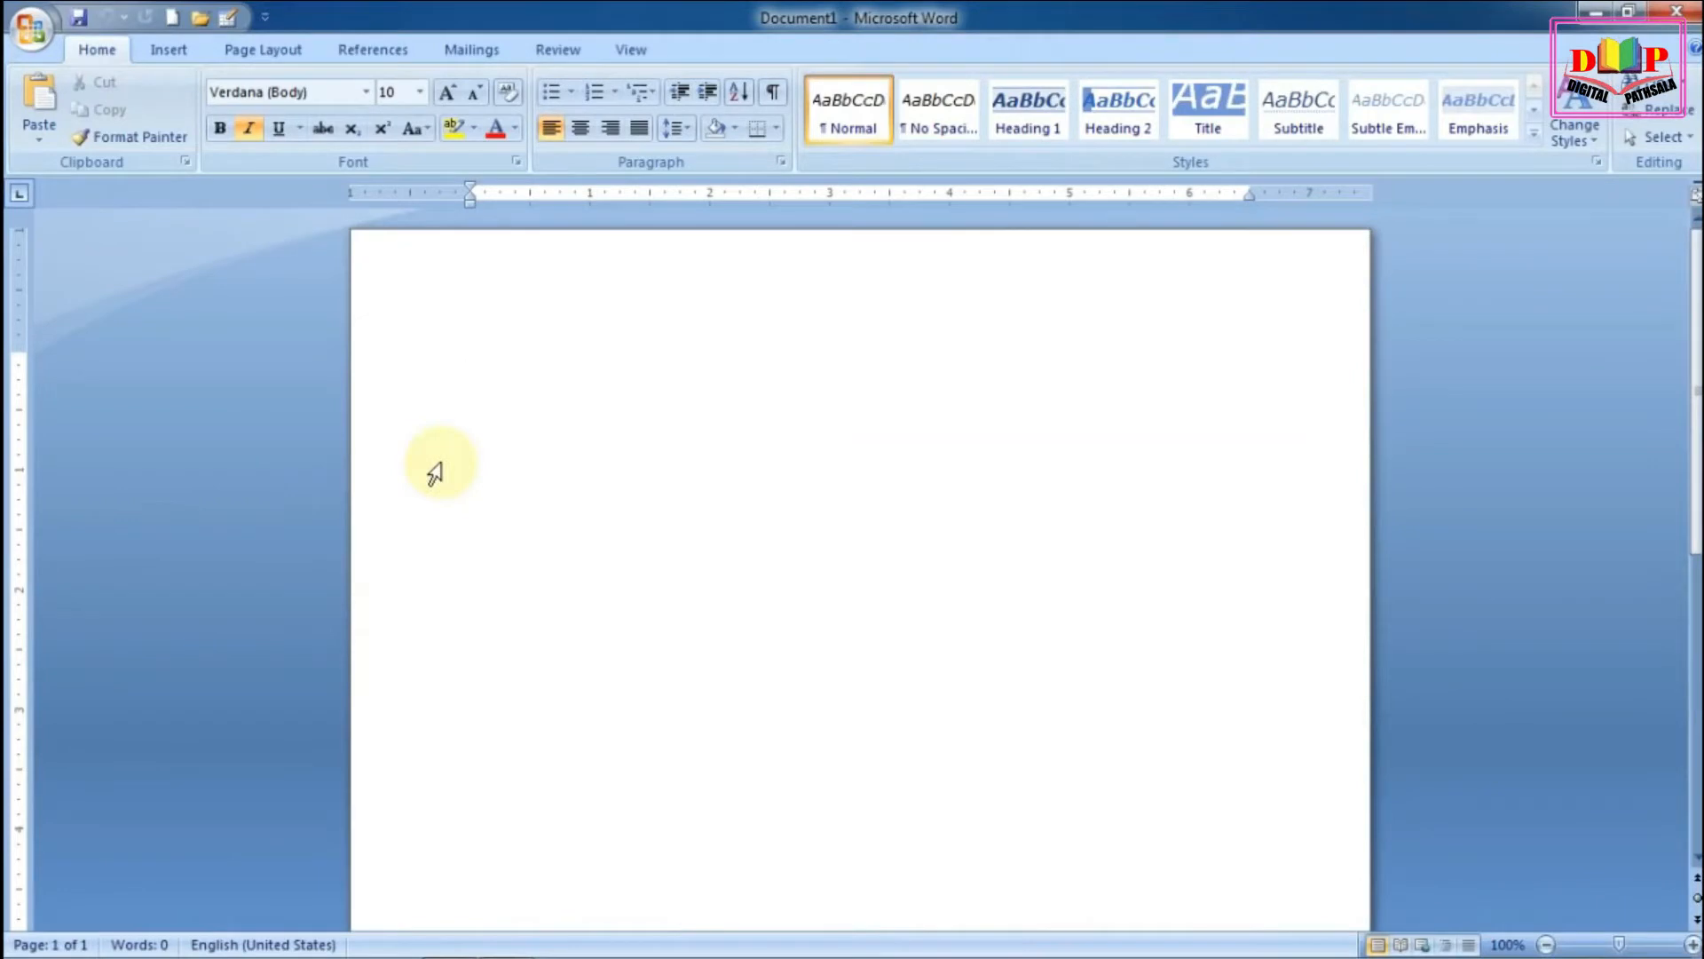
pyautogui.click(1676, 11)
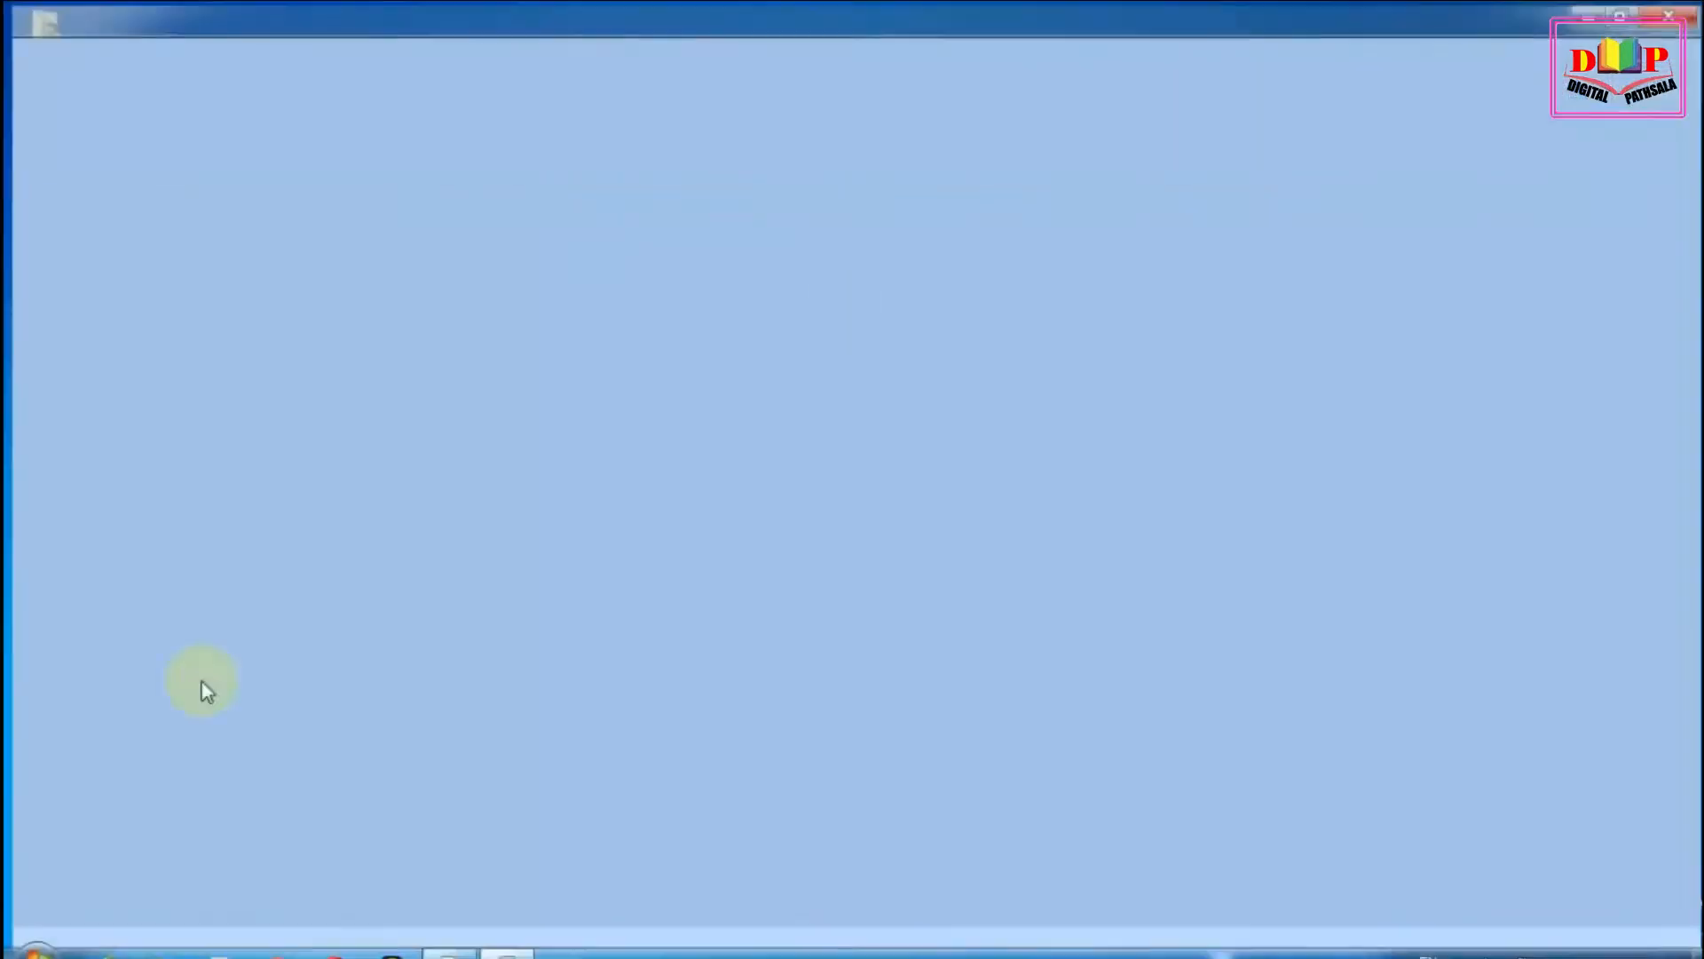
pyautogui.click(35, 939)
pyautogui.click(1110, 401)
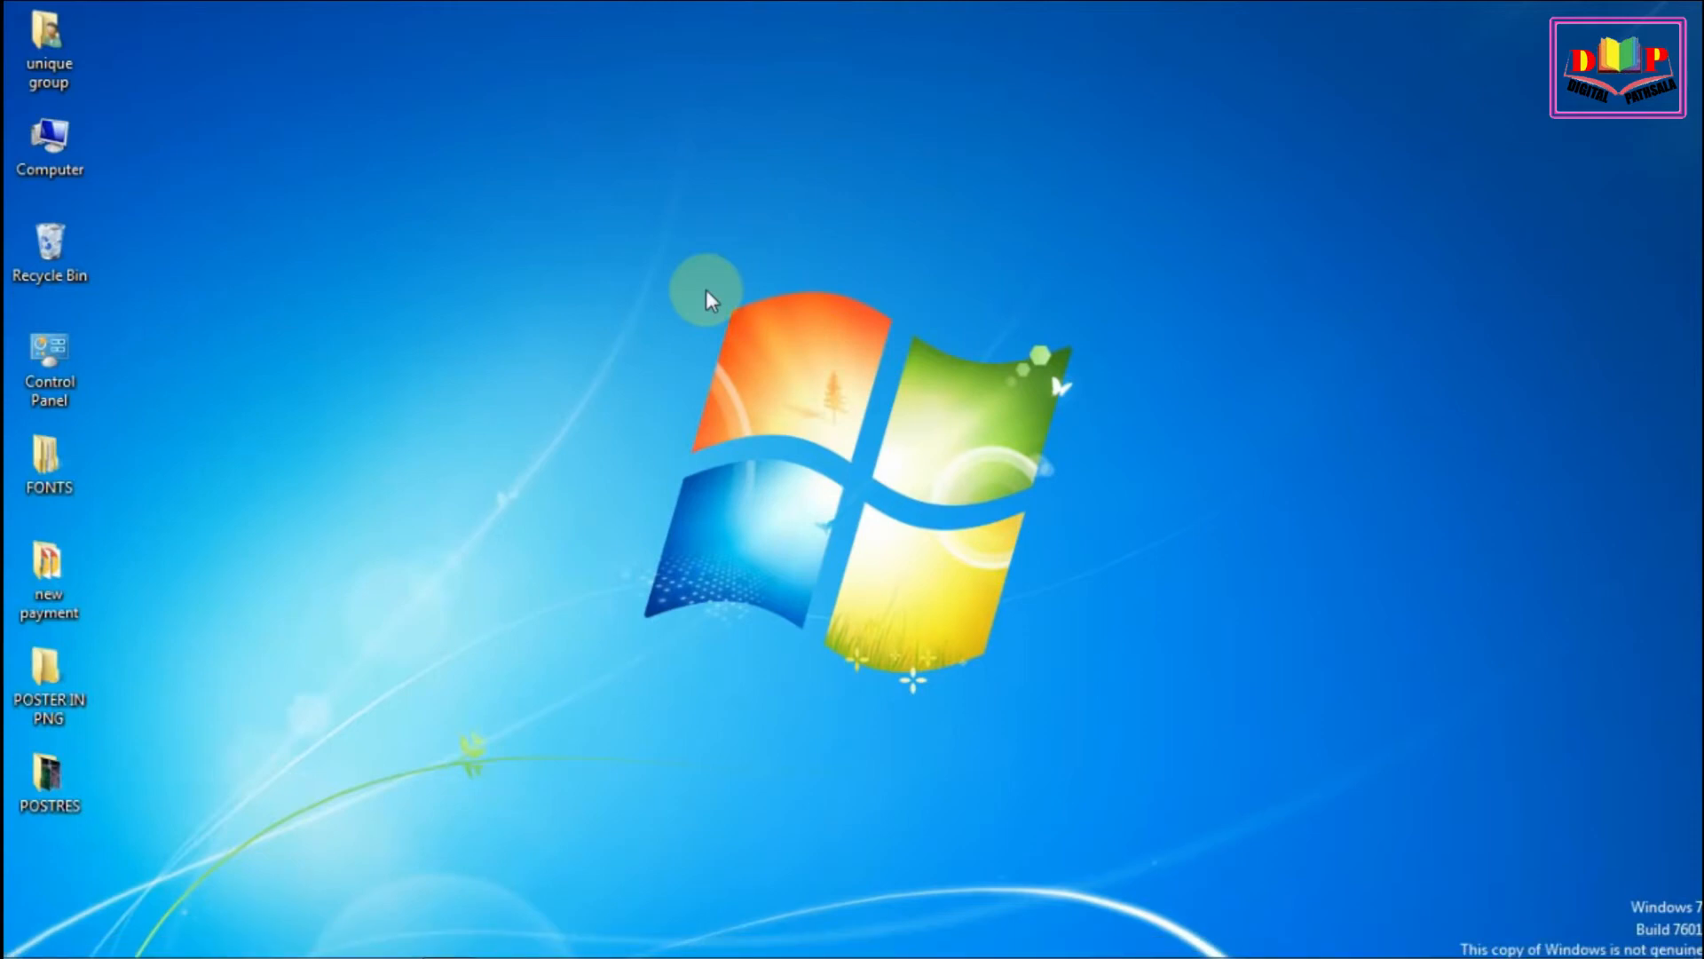
# Step: Launch Microsoft Word by replacing the Run command text with winword and executing it
pyautogui.press('super+r')
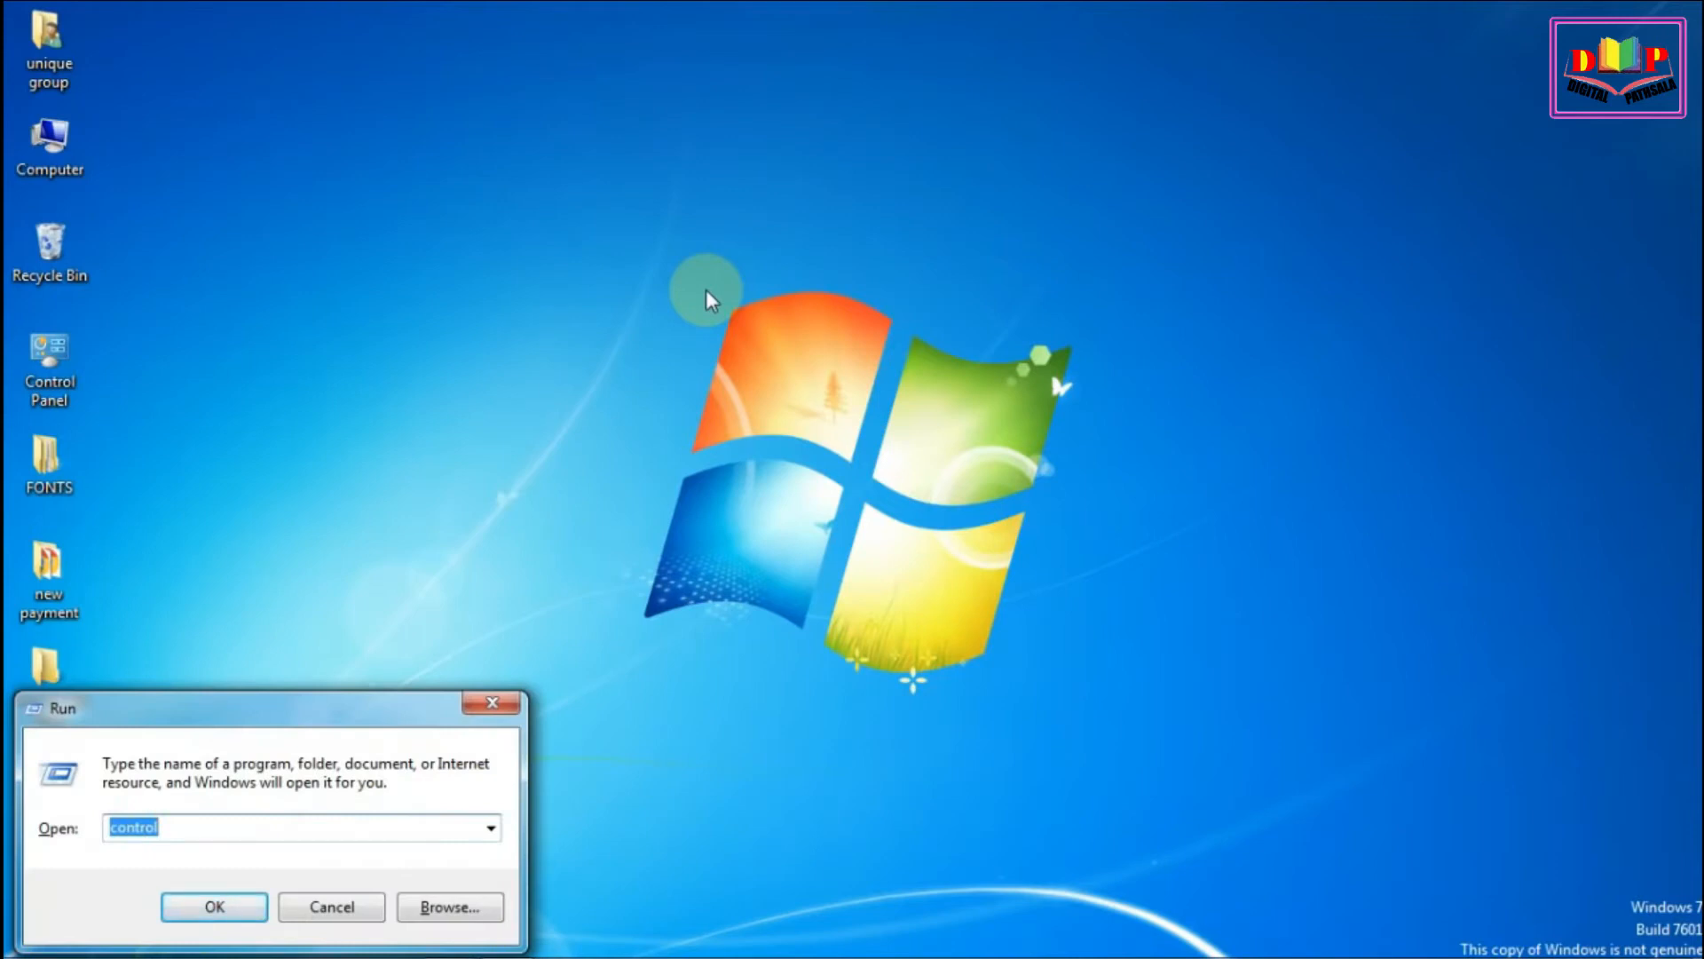
pyautogui.click(233, 823)
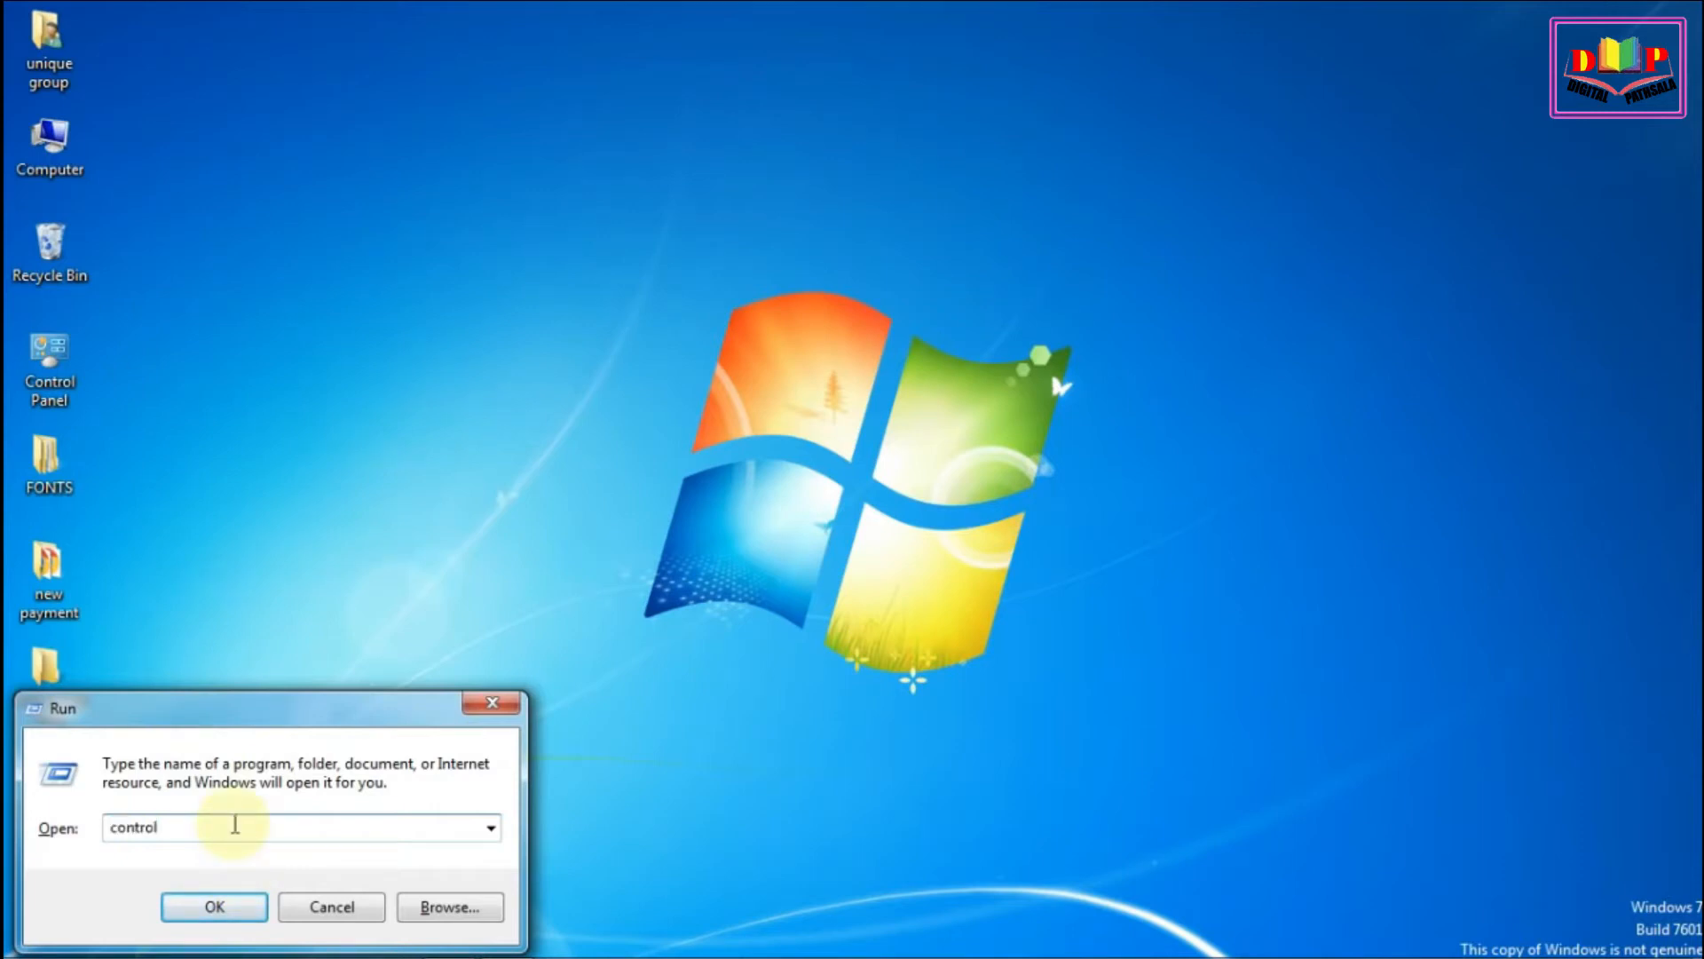
pyautogui.press('BackSpace')
pyautogui.press('BackSpace')
pyautogui.press('BackSpace')
pyautogui.press('BackSpace')
pyautogui.press('BackSpace')
pyautogui.press('BackSpace')
pyautogui.press('BackSpace')
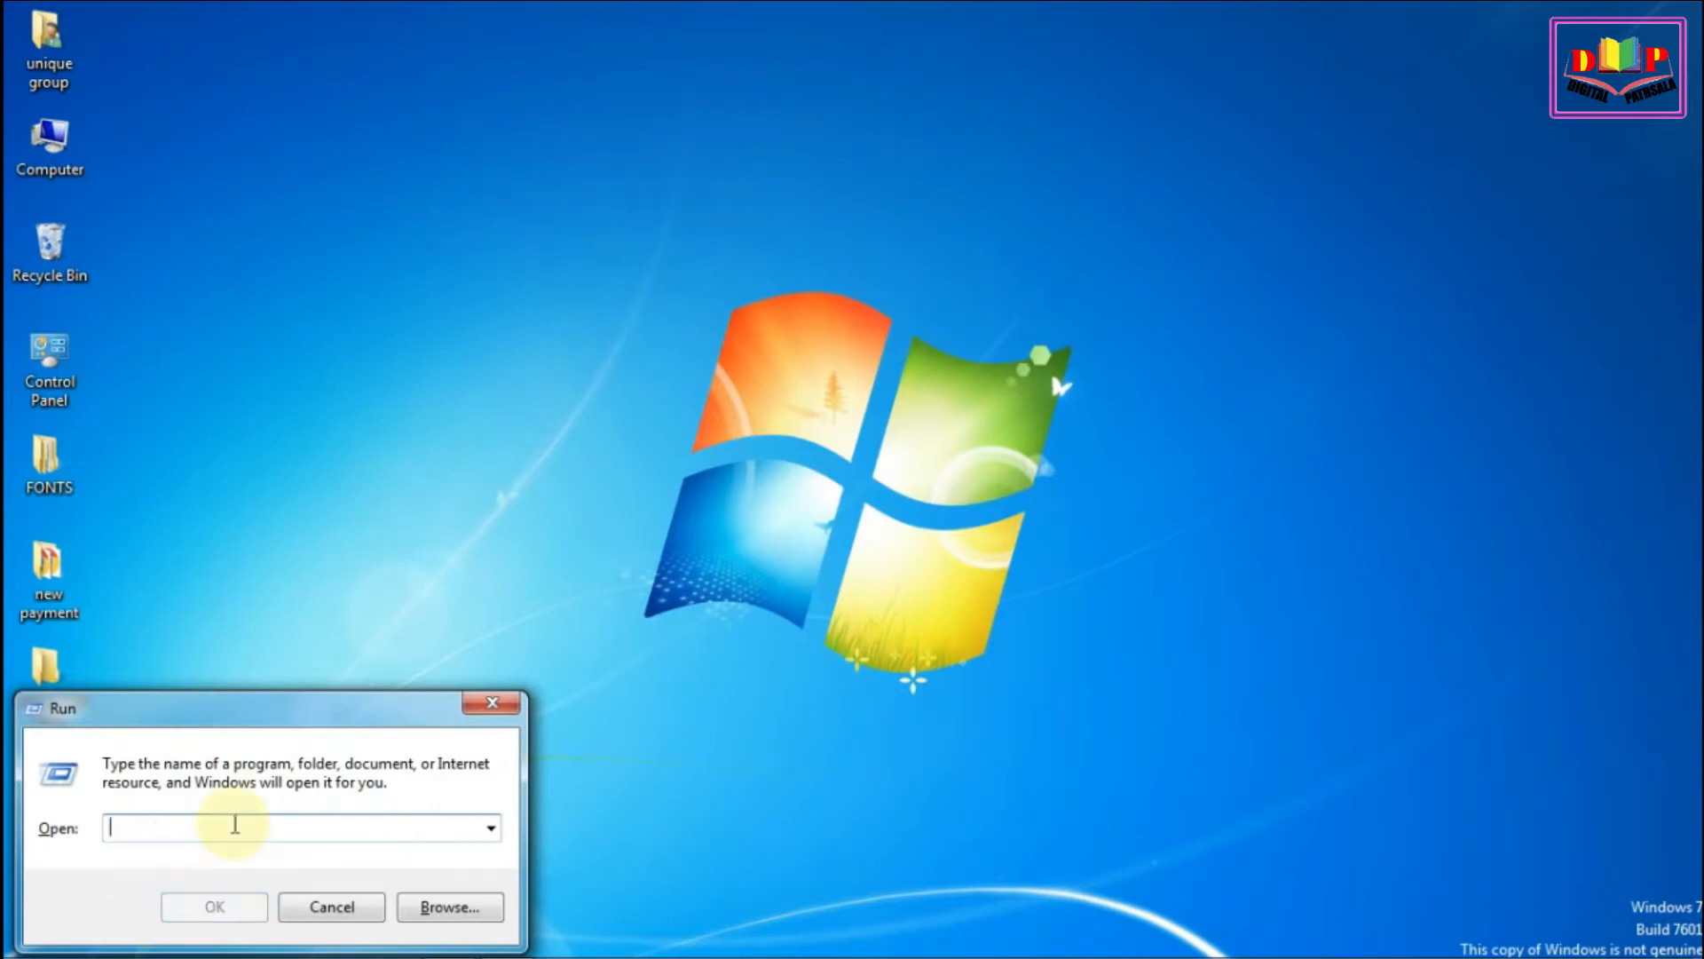
pyautogui.write('winw')
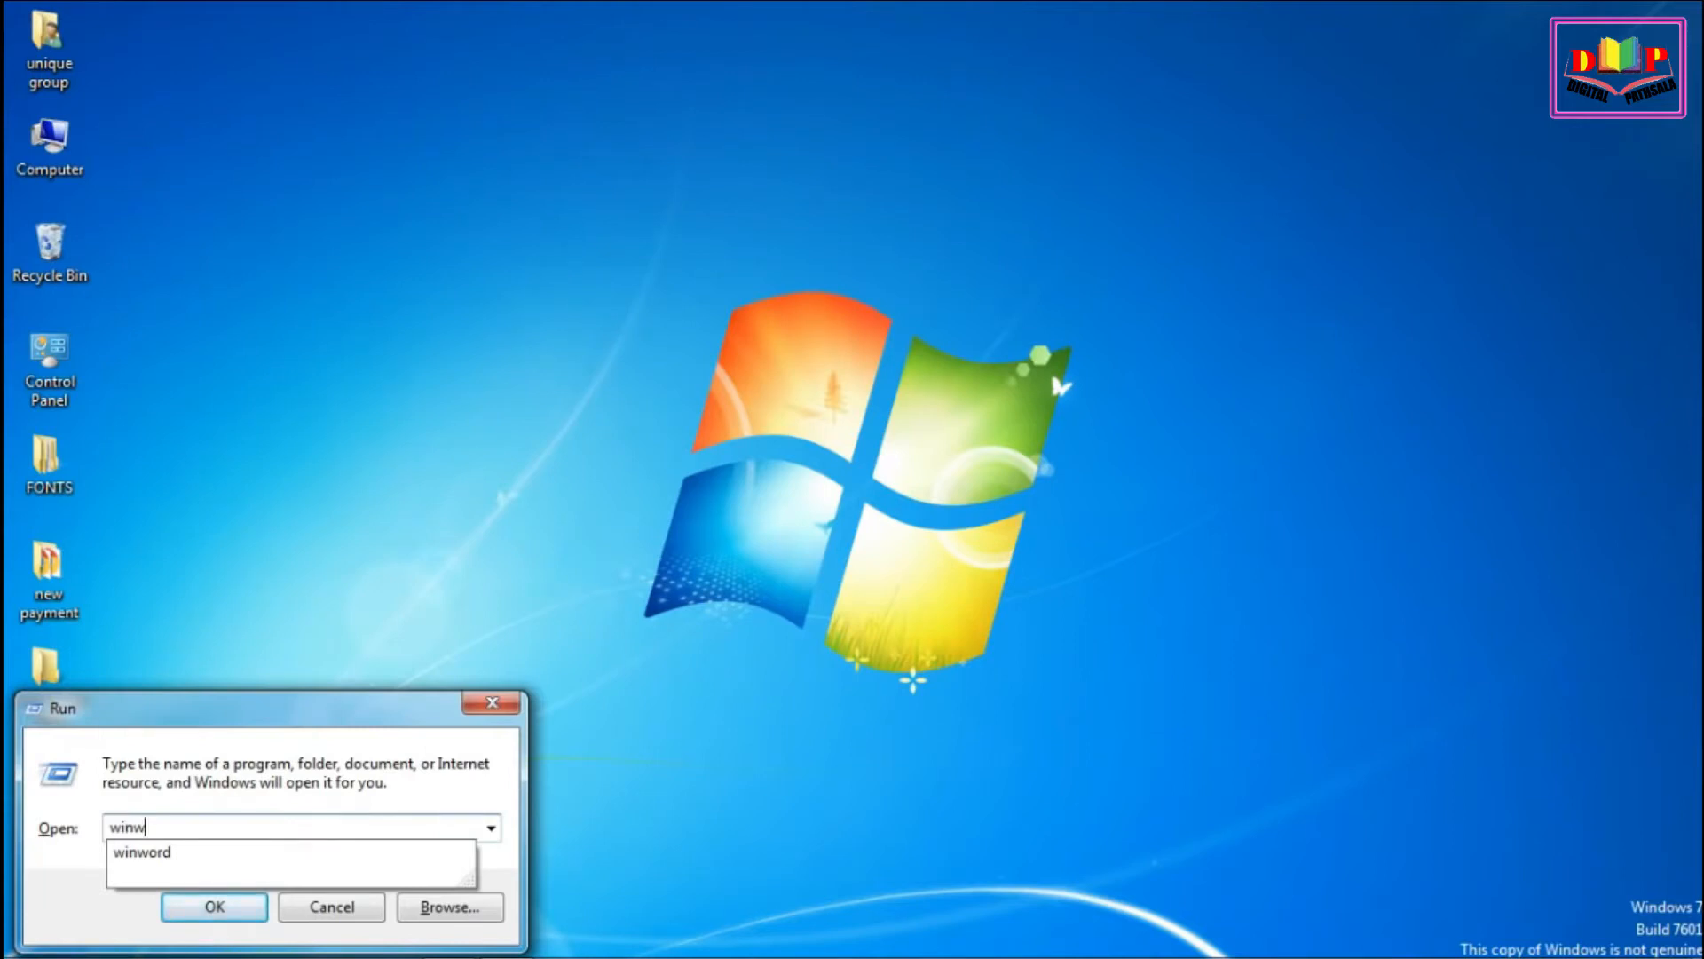
pyautogui.press('Down')
pyautogui.click(233, 823)
pyautogui.press('Return')
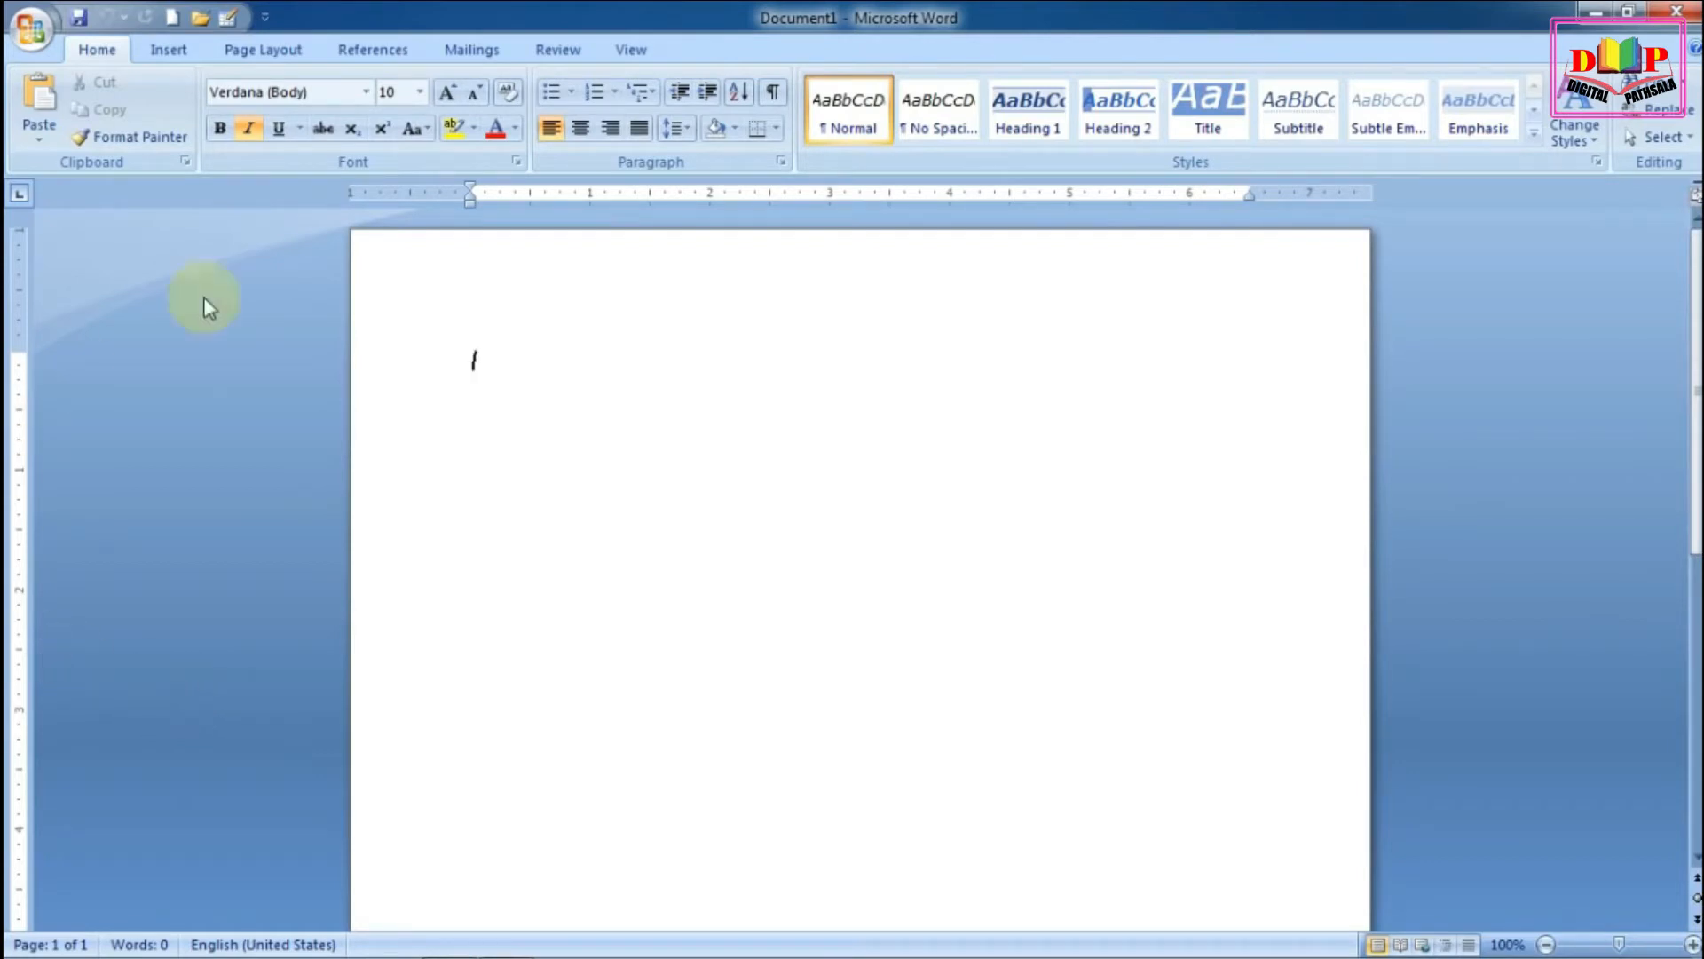
# Step: Turn off italic formatting in the blank document and close the Windows counterfeiting notice
pyautogui.click(249, 128)
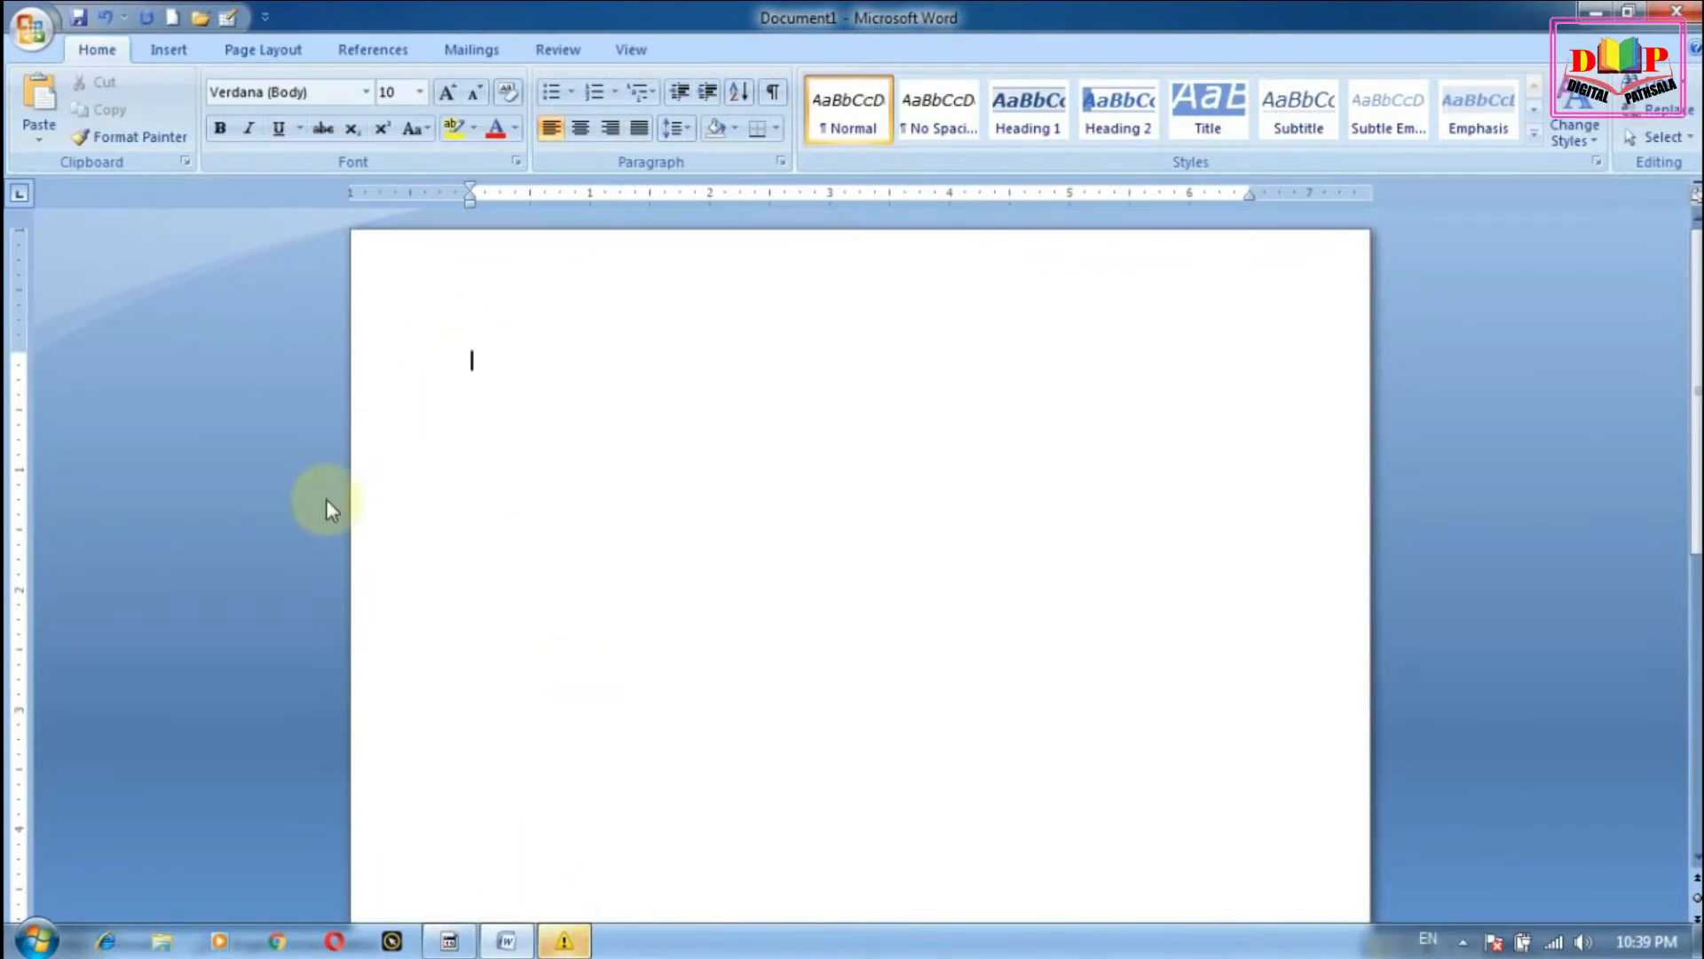
pyautogui.click(568, 943)
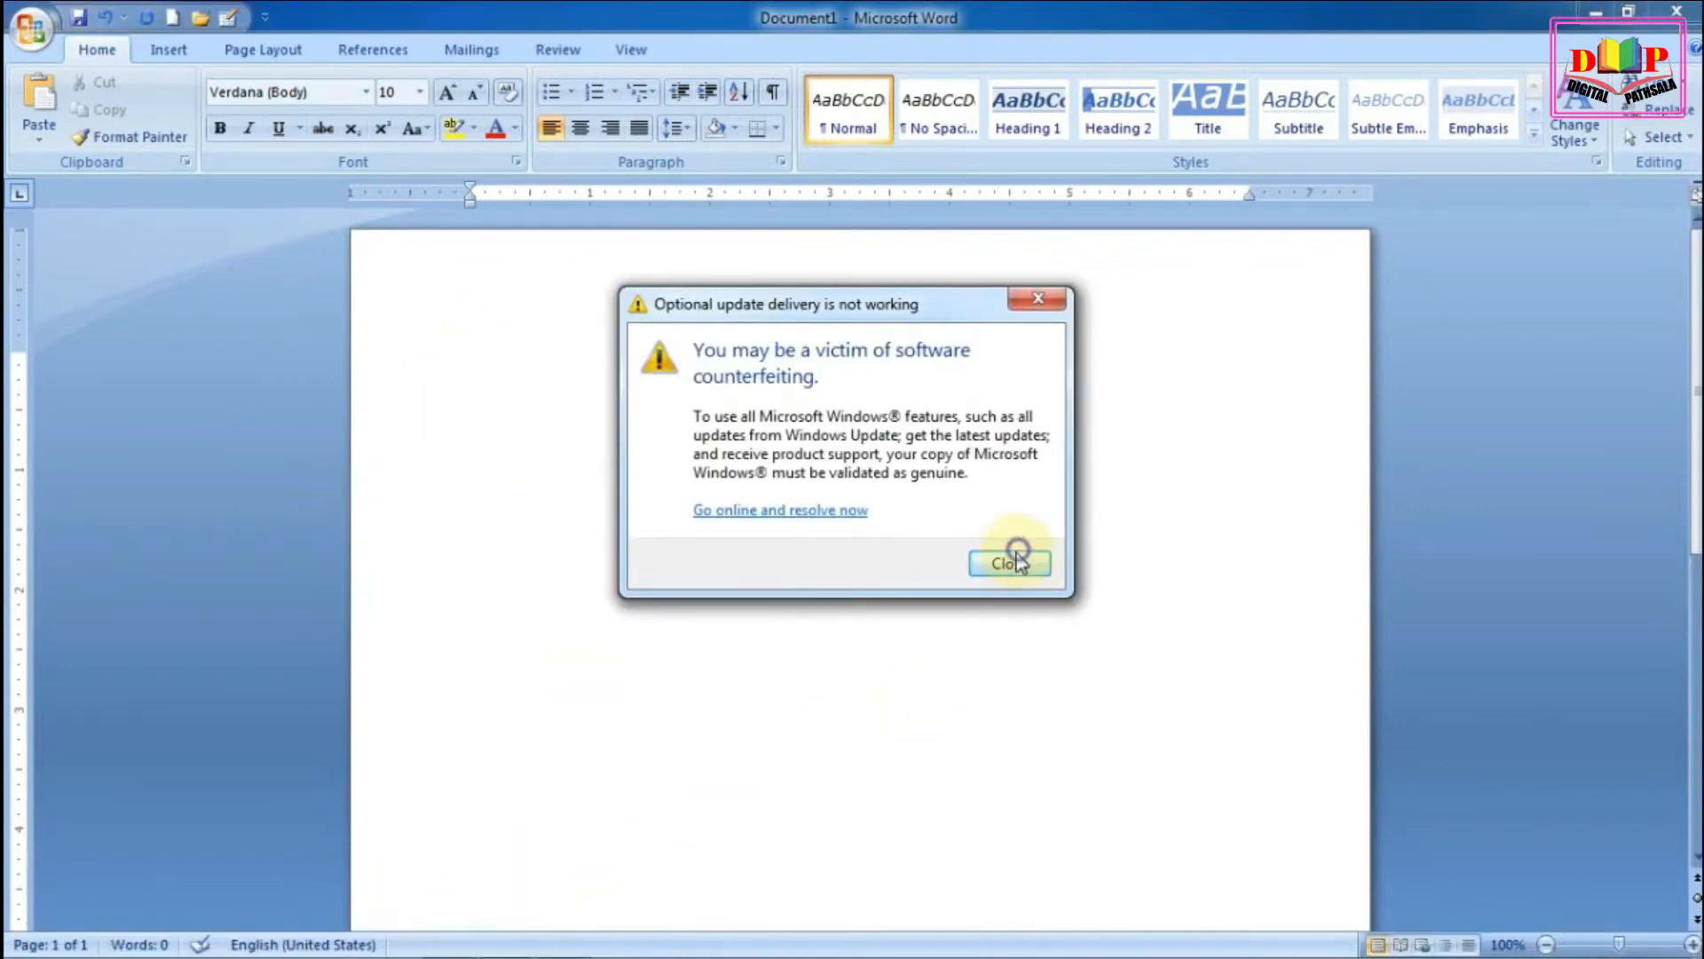
pyautogui.click(1010, 559)
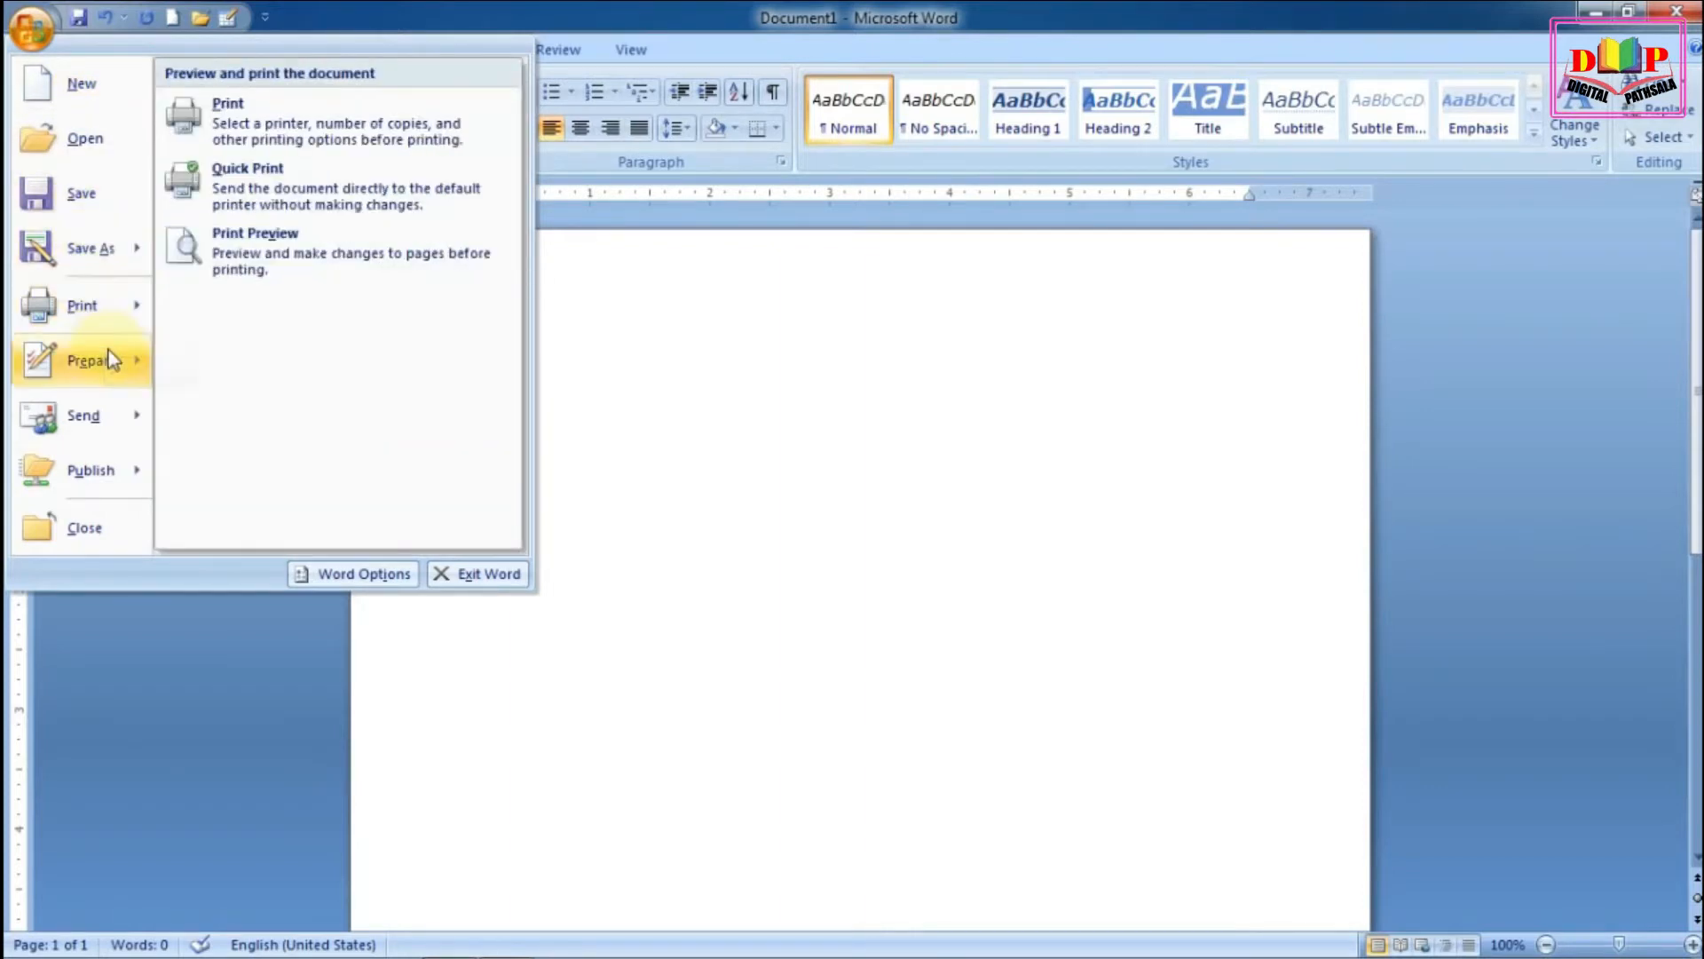
# Step: Look through the document's file commands and Save As formats, dismissing the color scheme prompts
pyautogui.moveTo(111, 388)
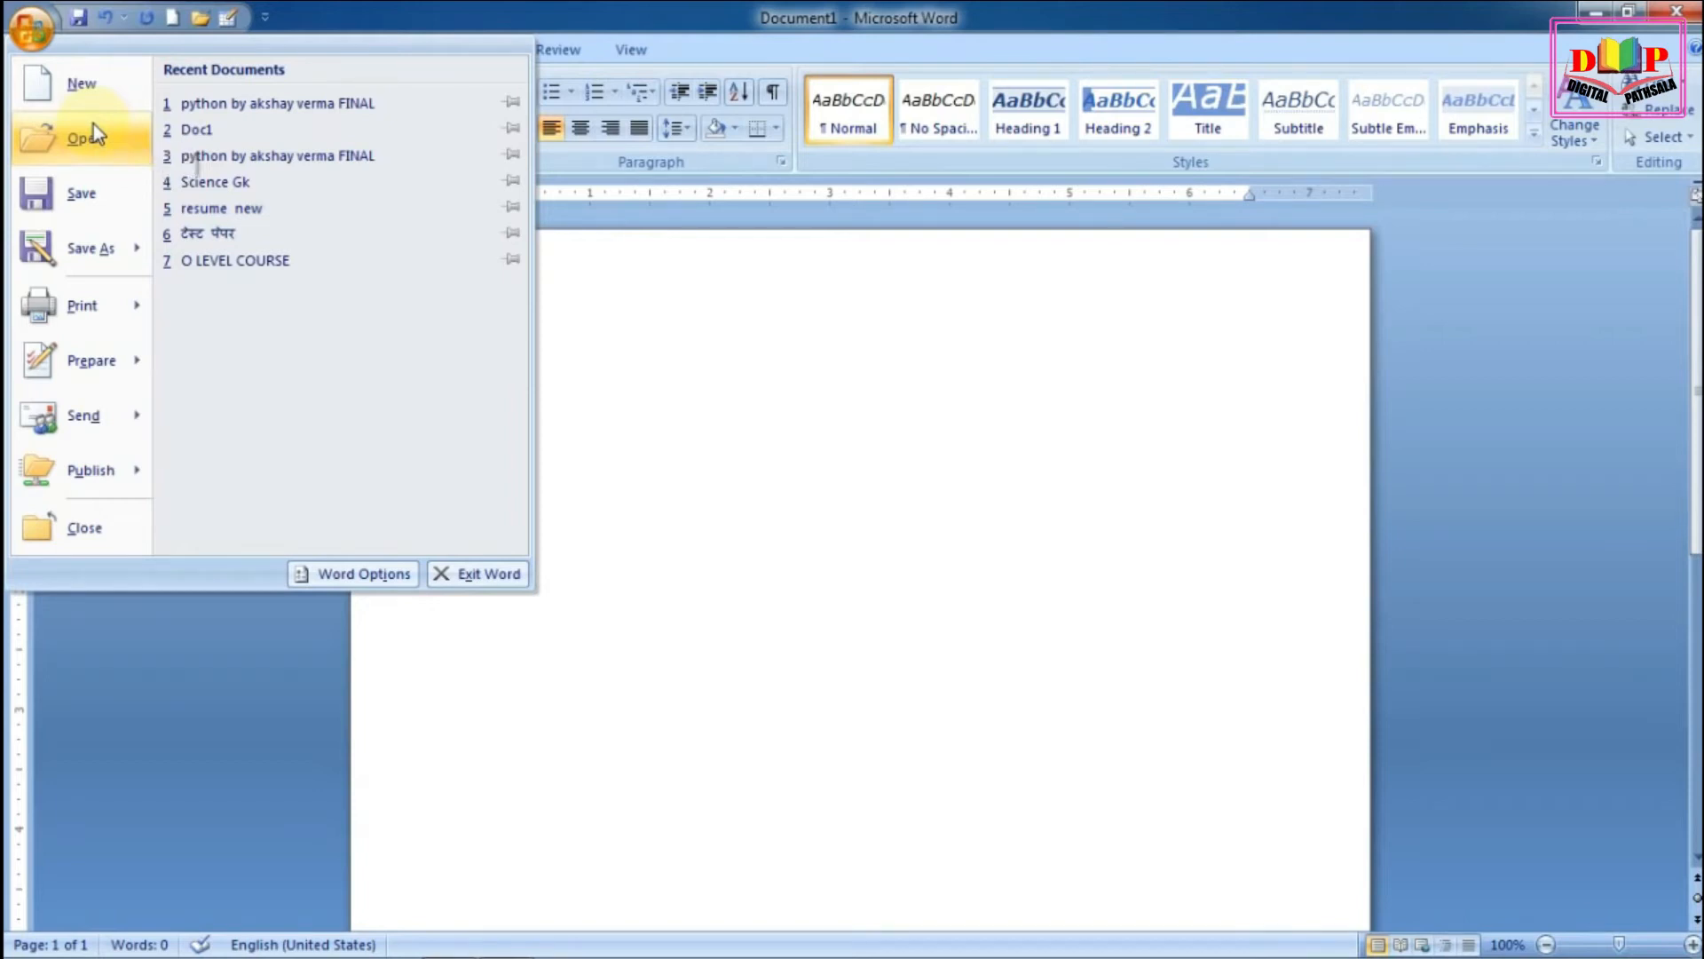
pyautogui.click(1156, 225)
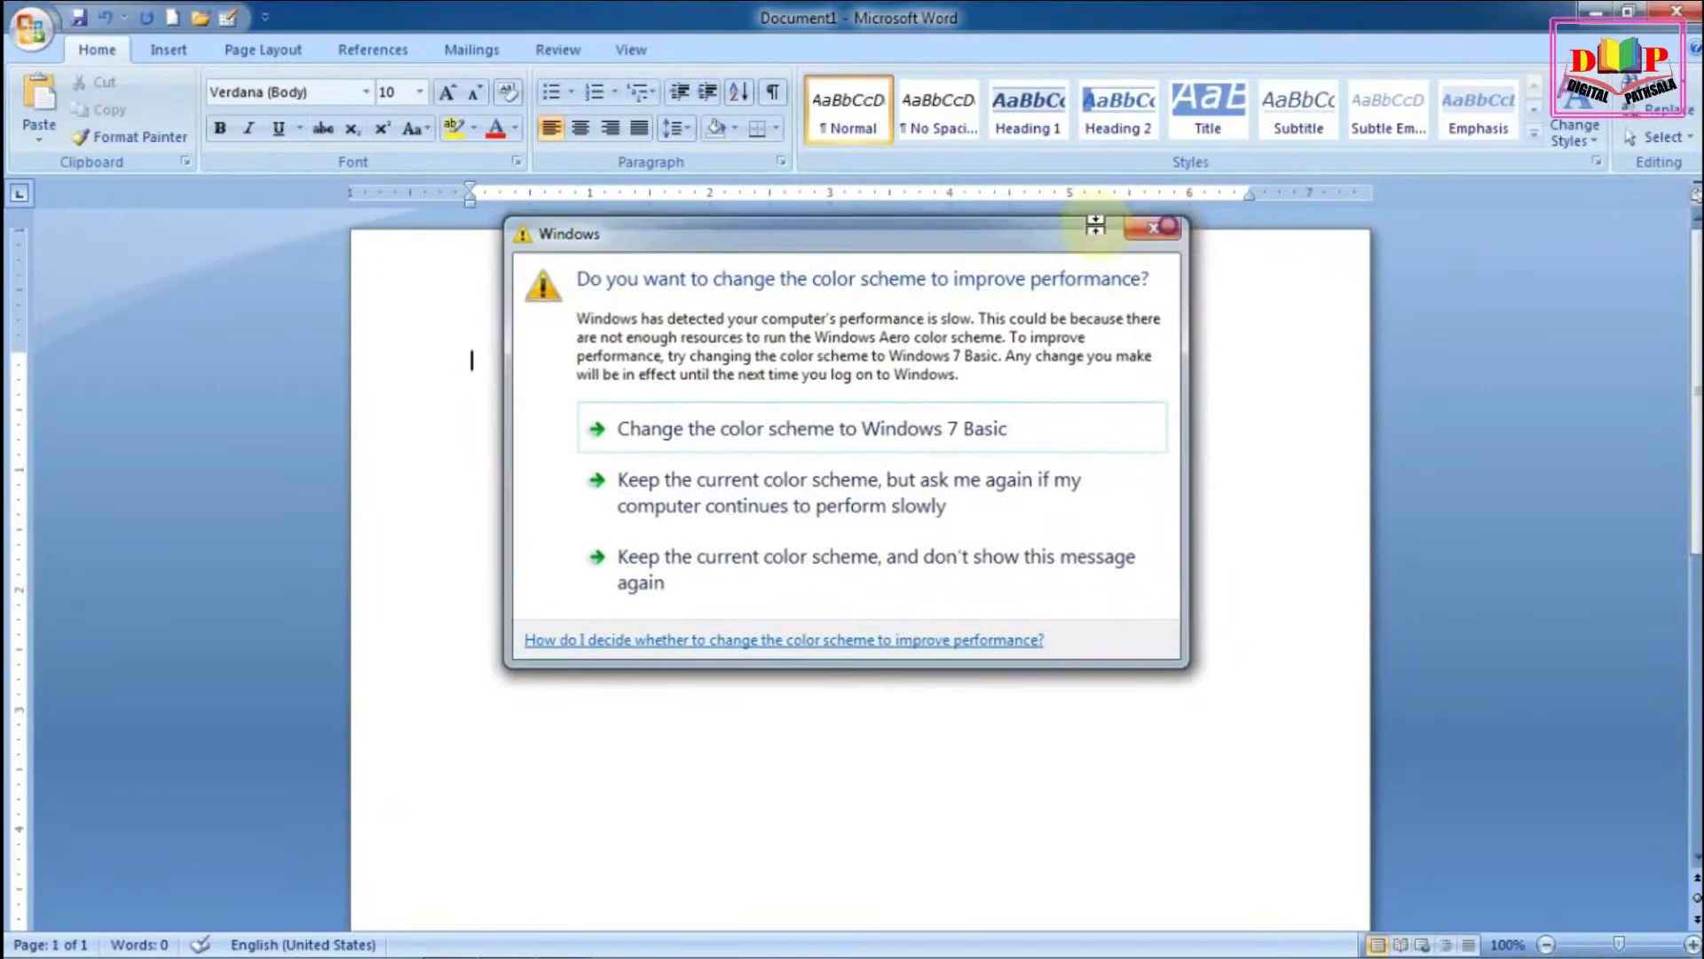
pyautogui.click(30, 28)
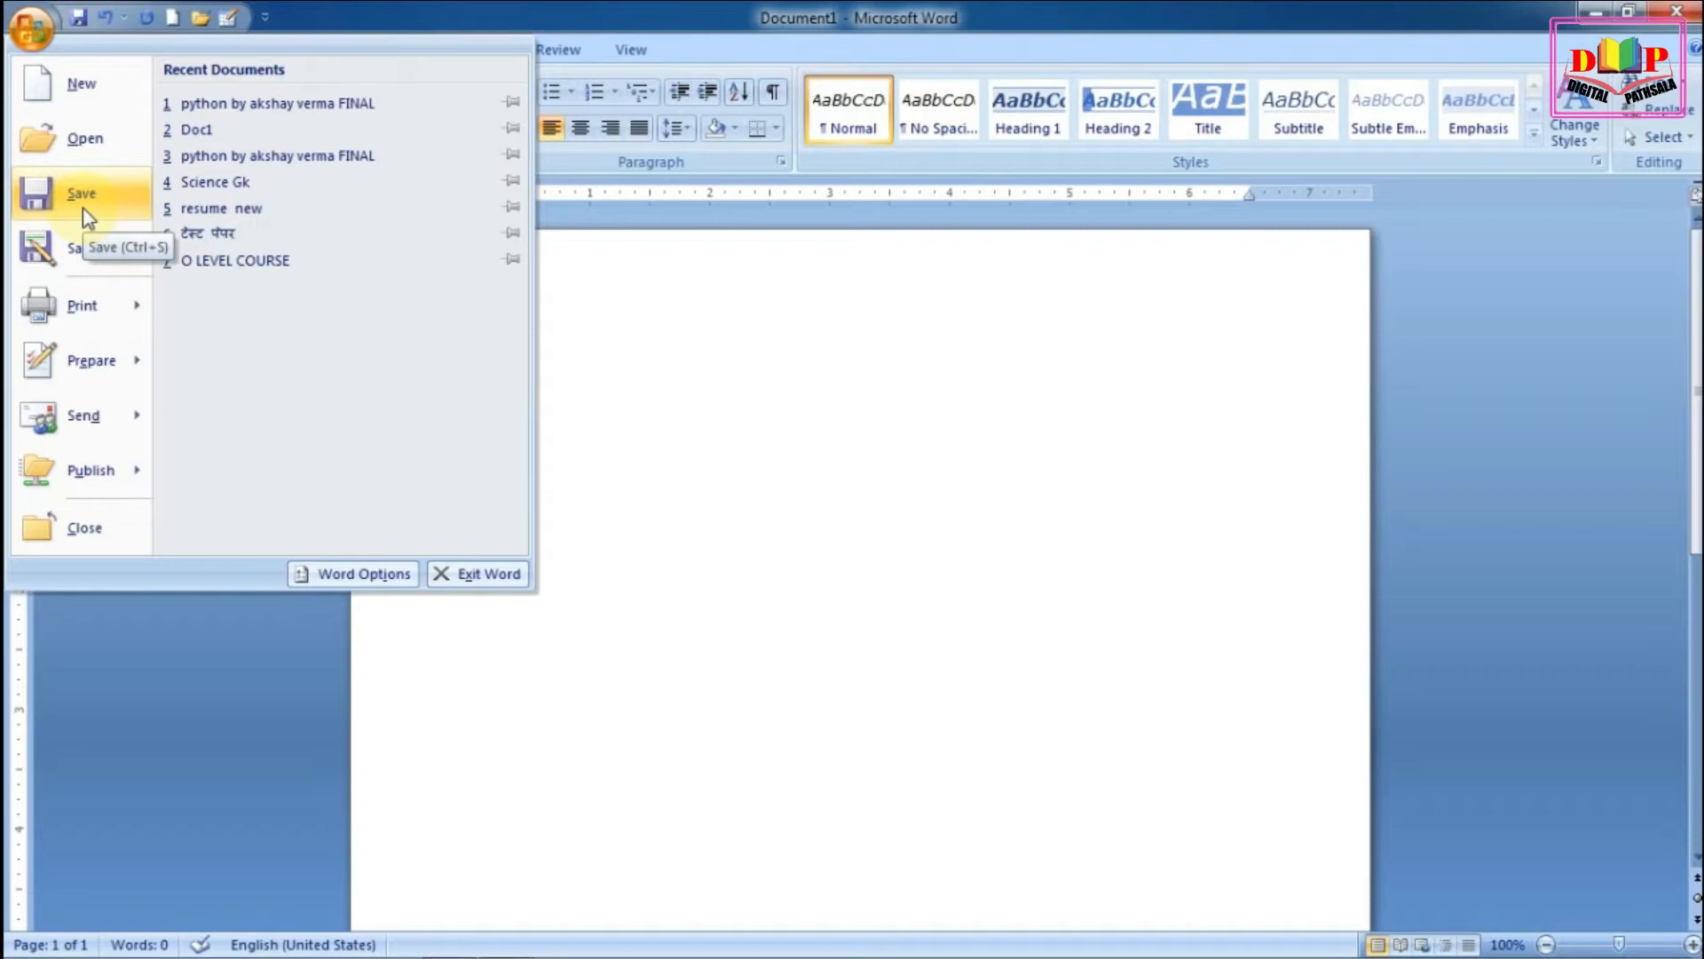
pyautogui.moveTo(93, 268)
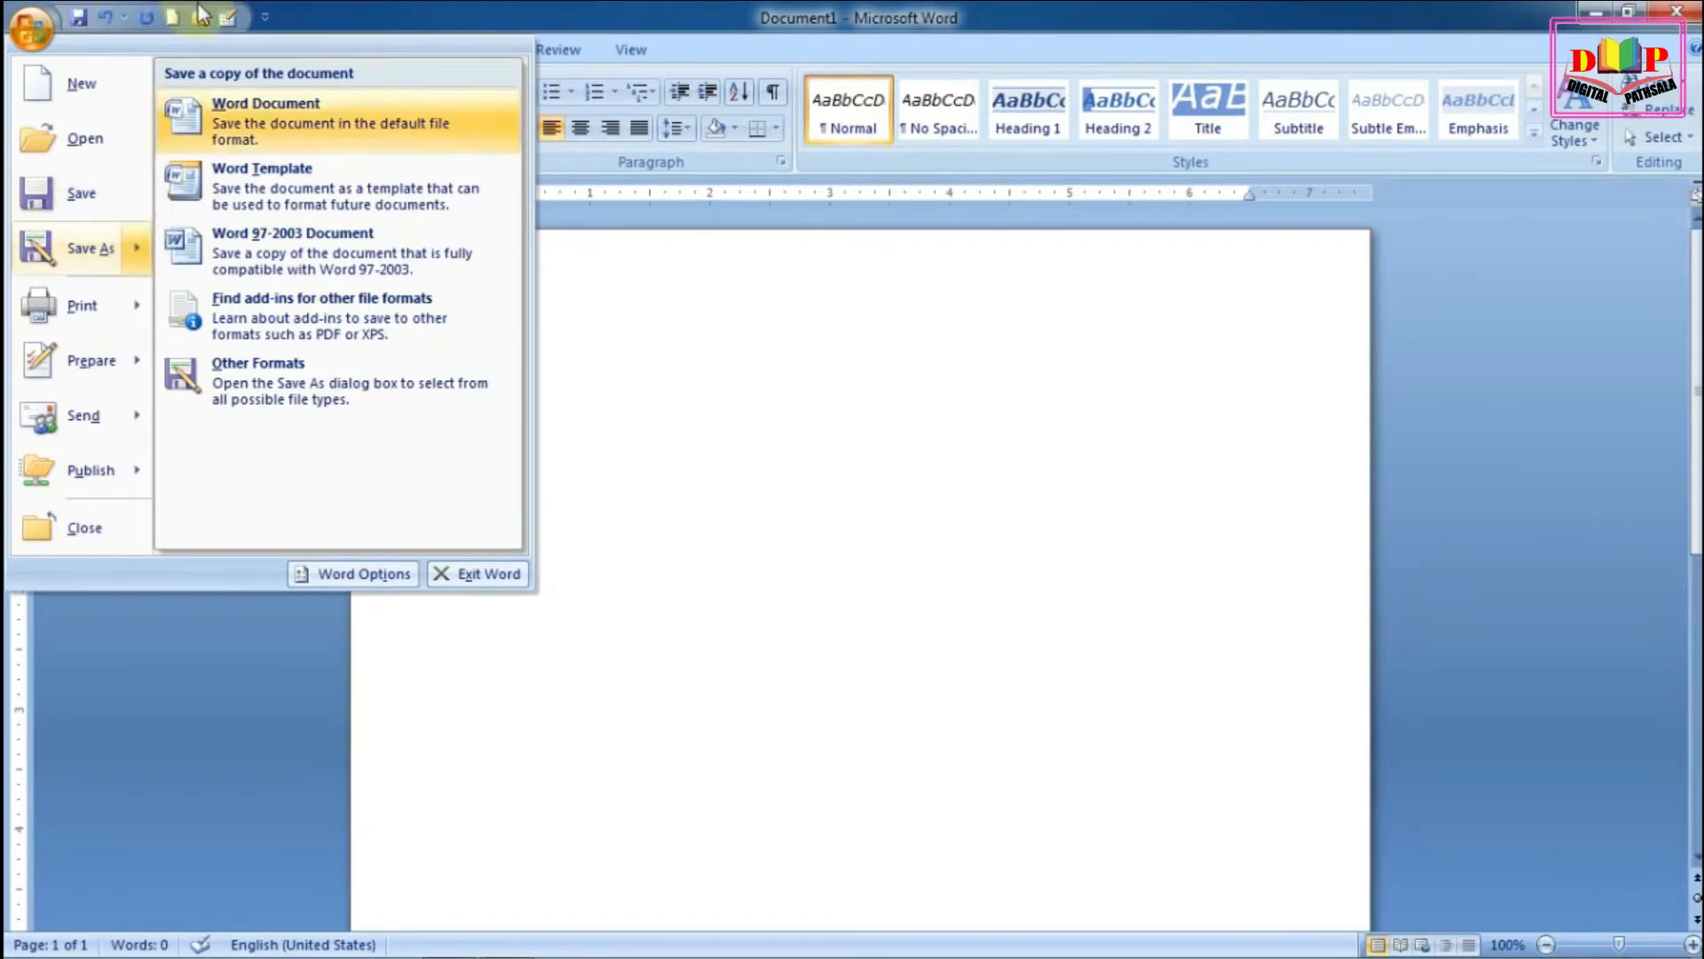
pyautogui.moveTo(66, 298)
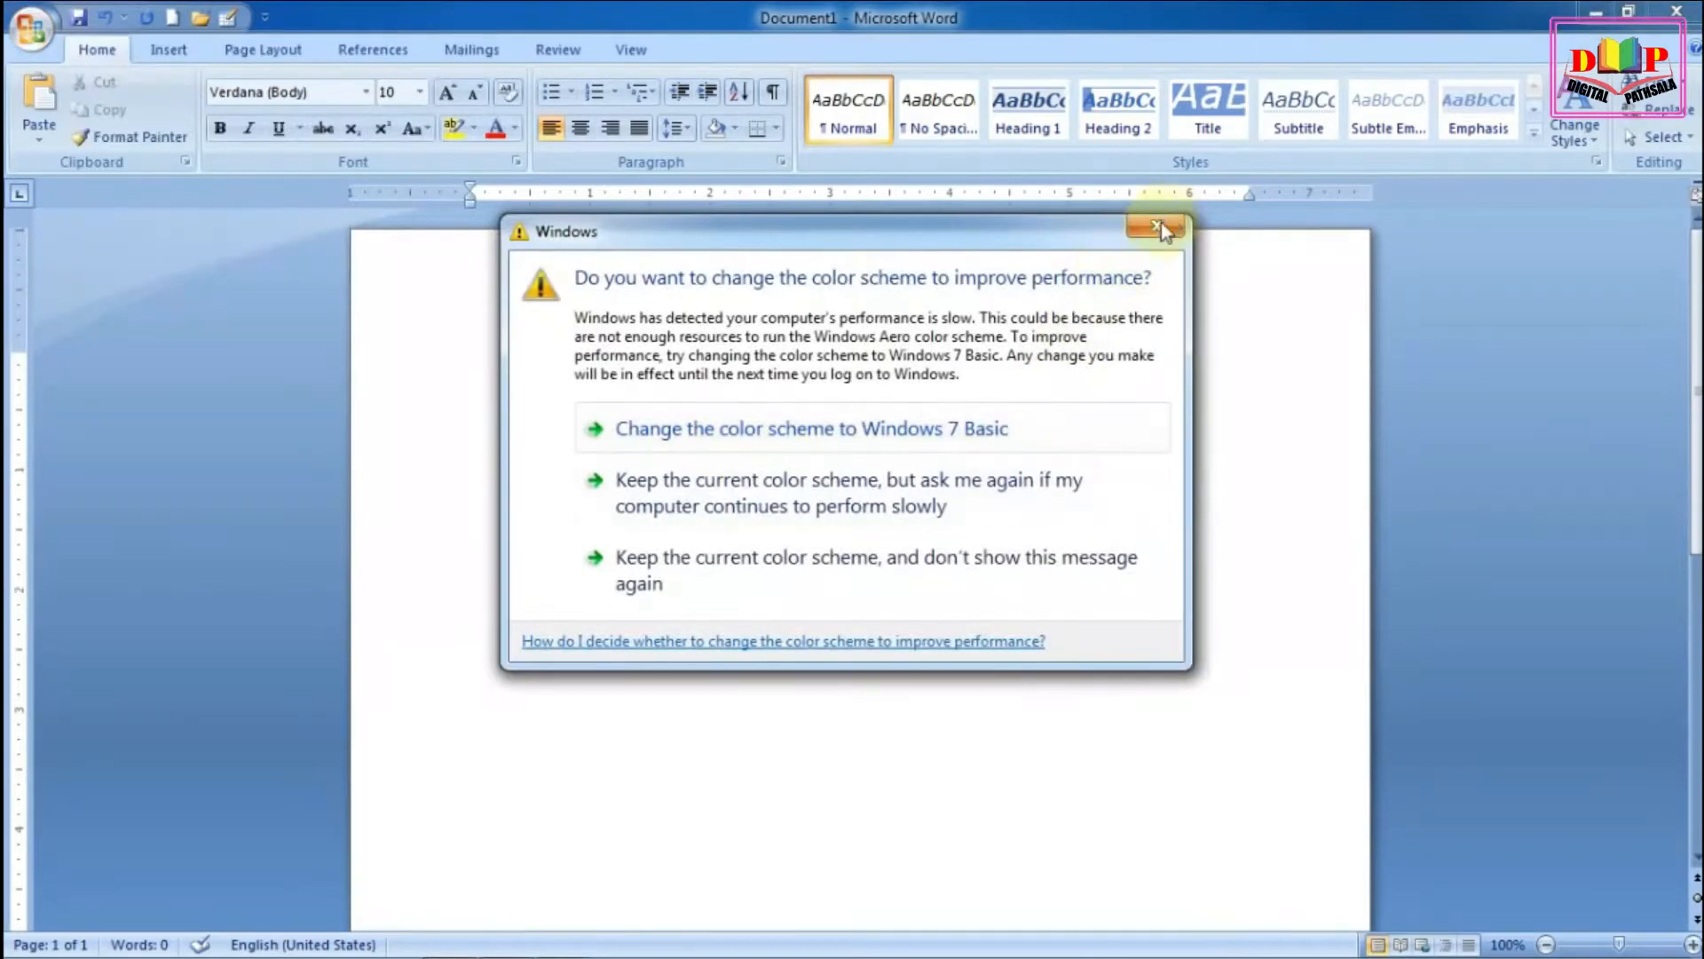
pyautogui.click(1158, 228)
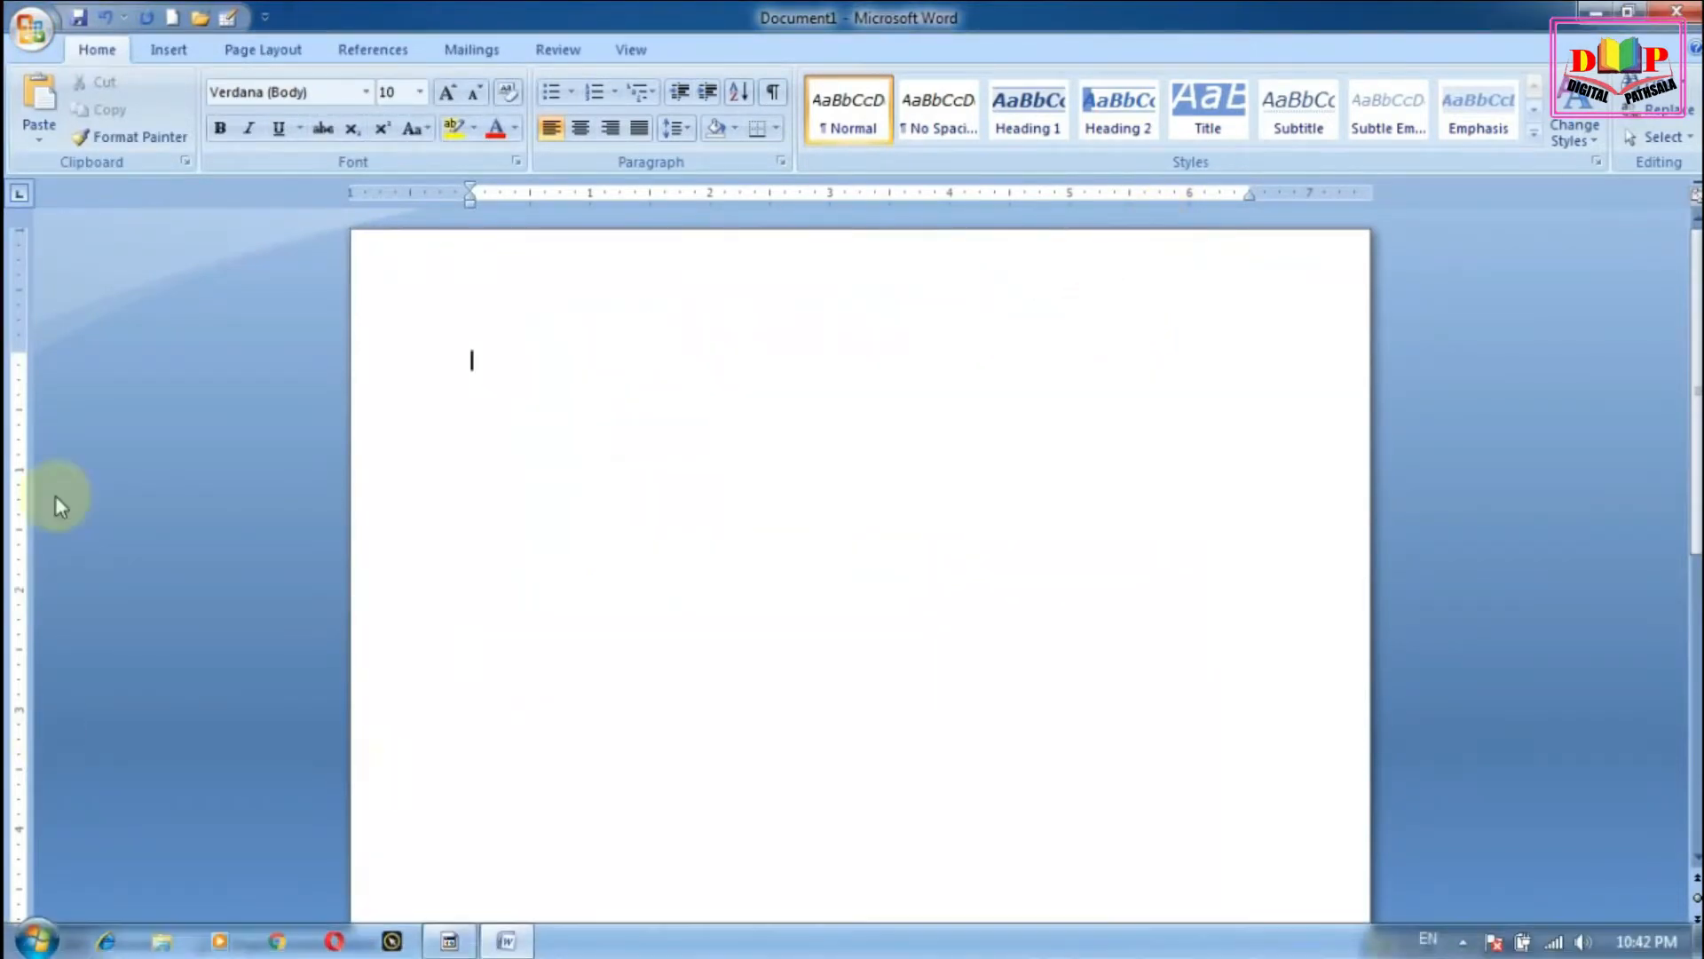
# Step: Print one copy of the blank document to the Send To OneNote 2007 printer
pyautogui.click(24, 27)
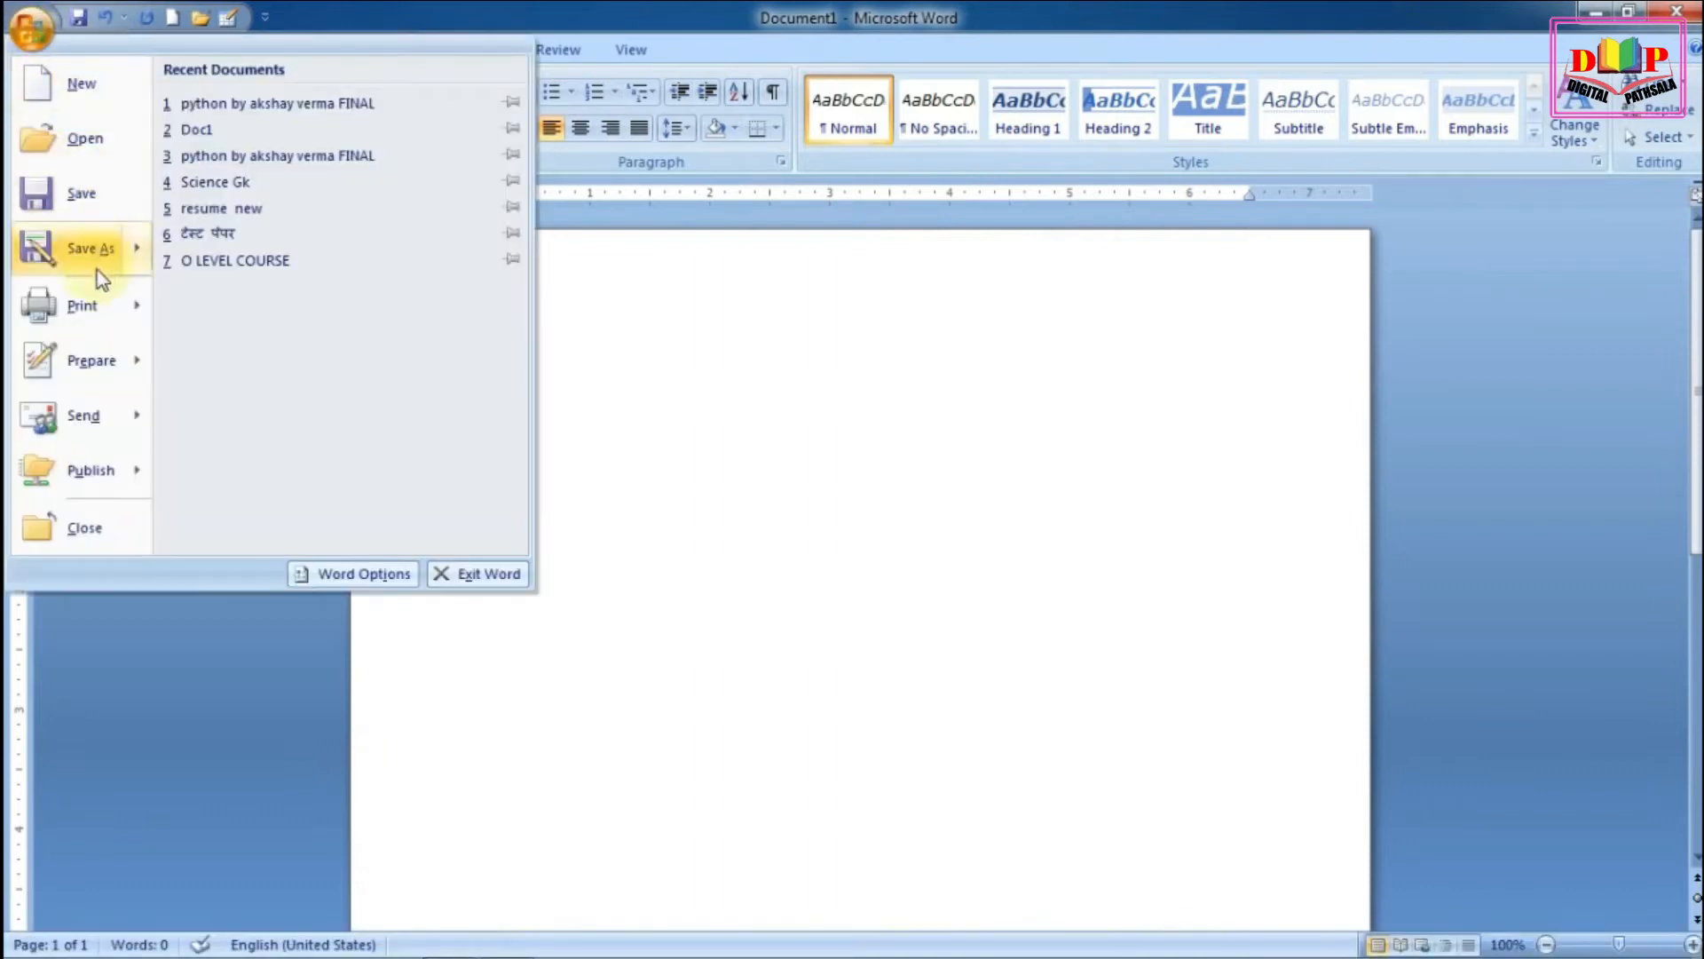
pyautogui.moveTo(99, 323)
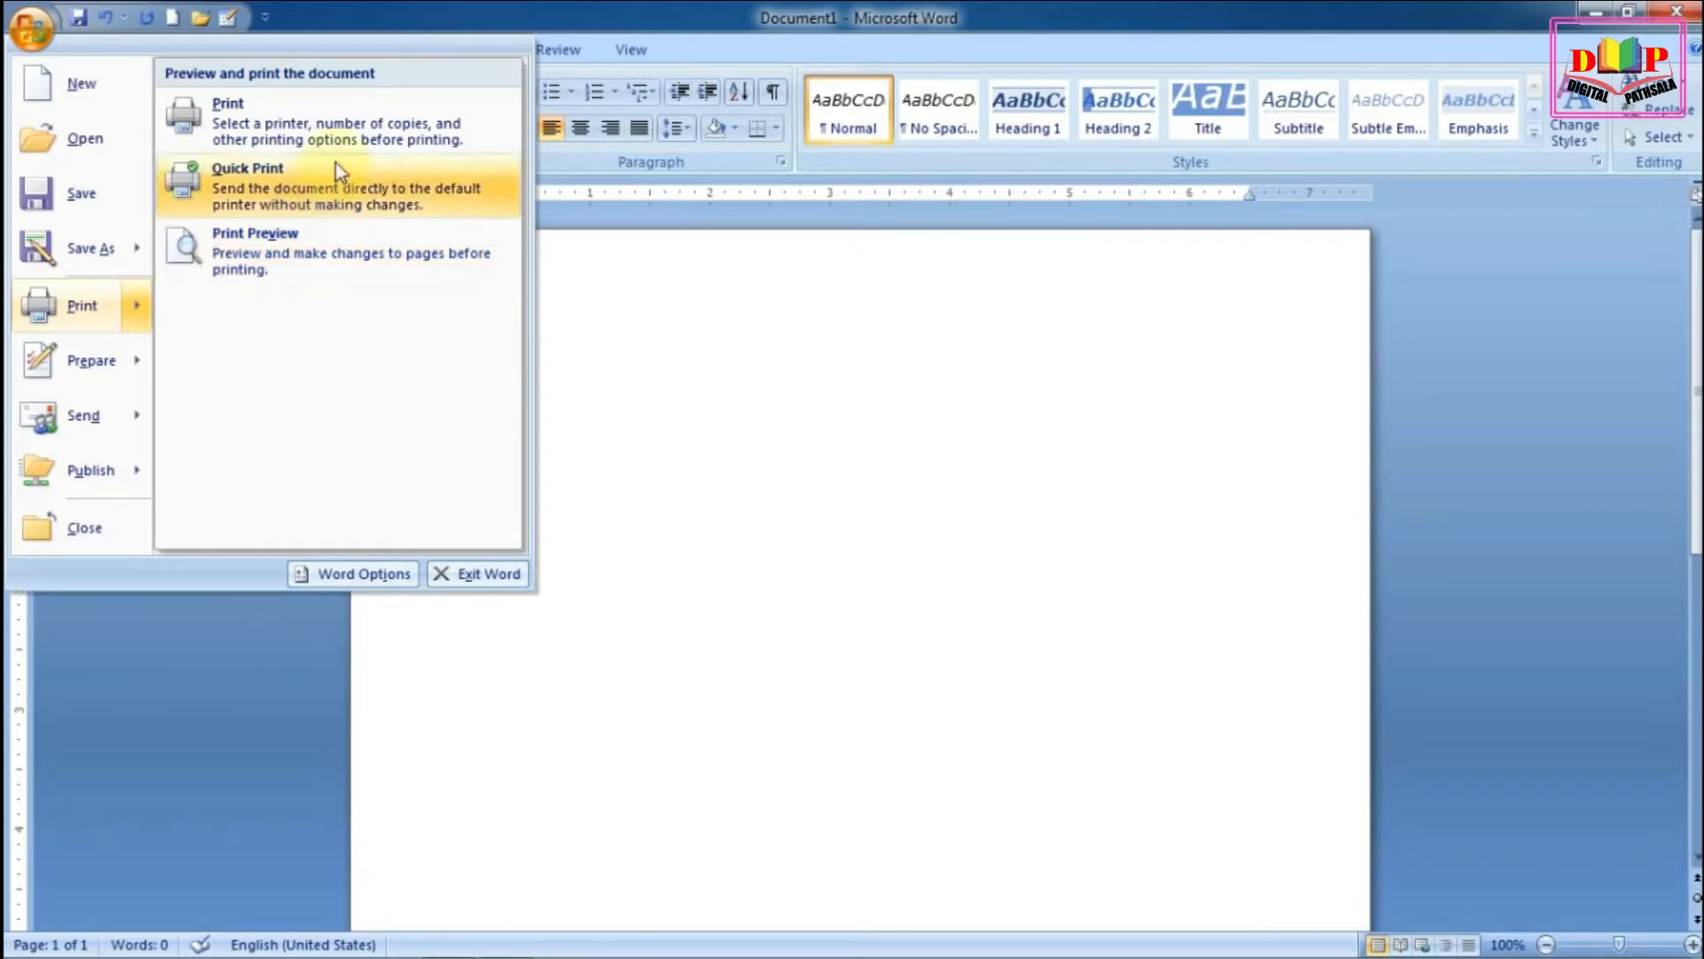
pyautogui.click(345, 131)
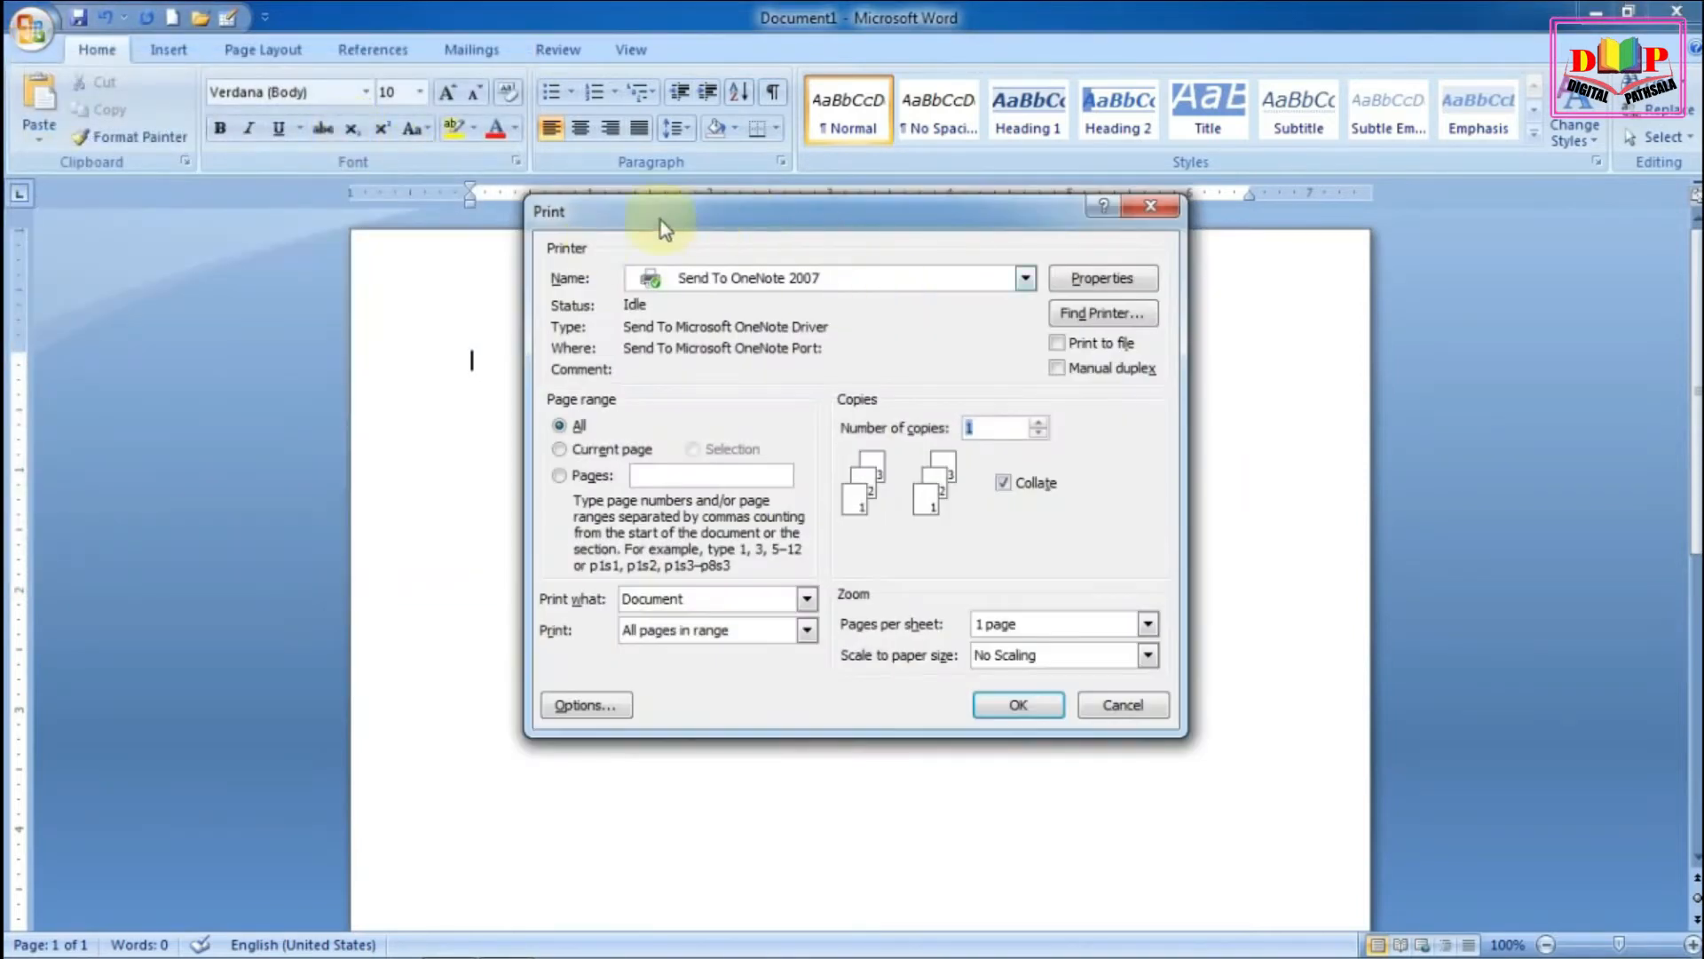
pyautogui.click(751, 280)
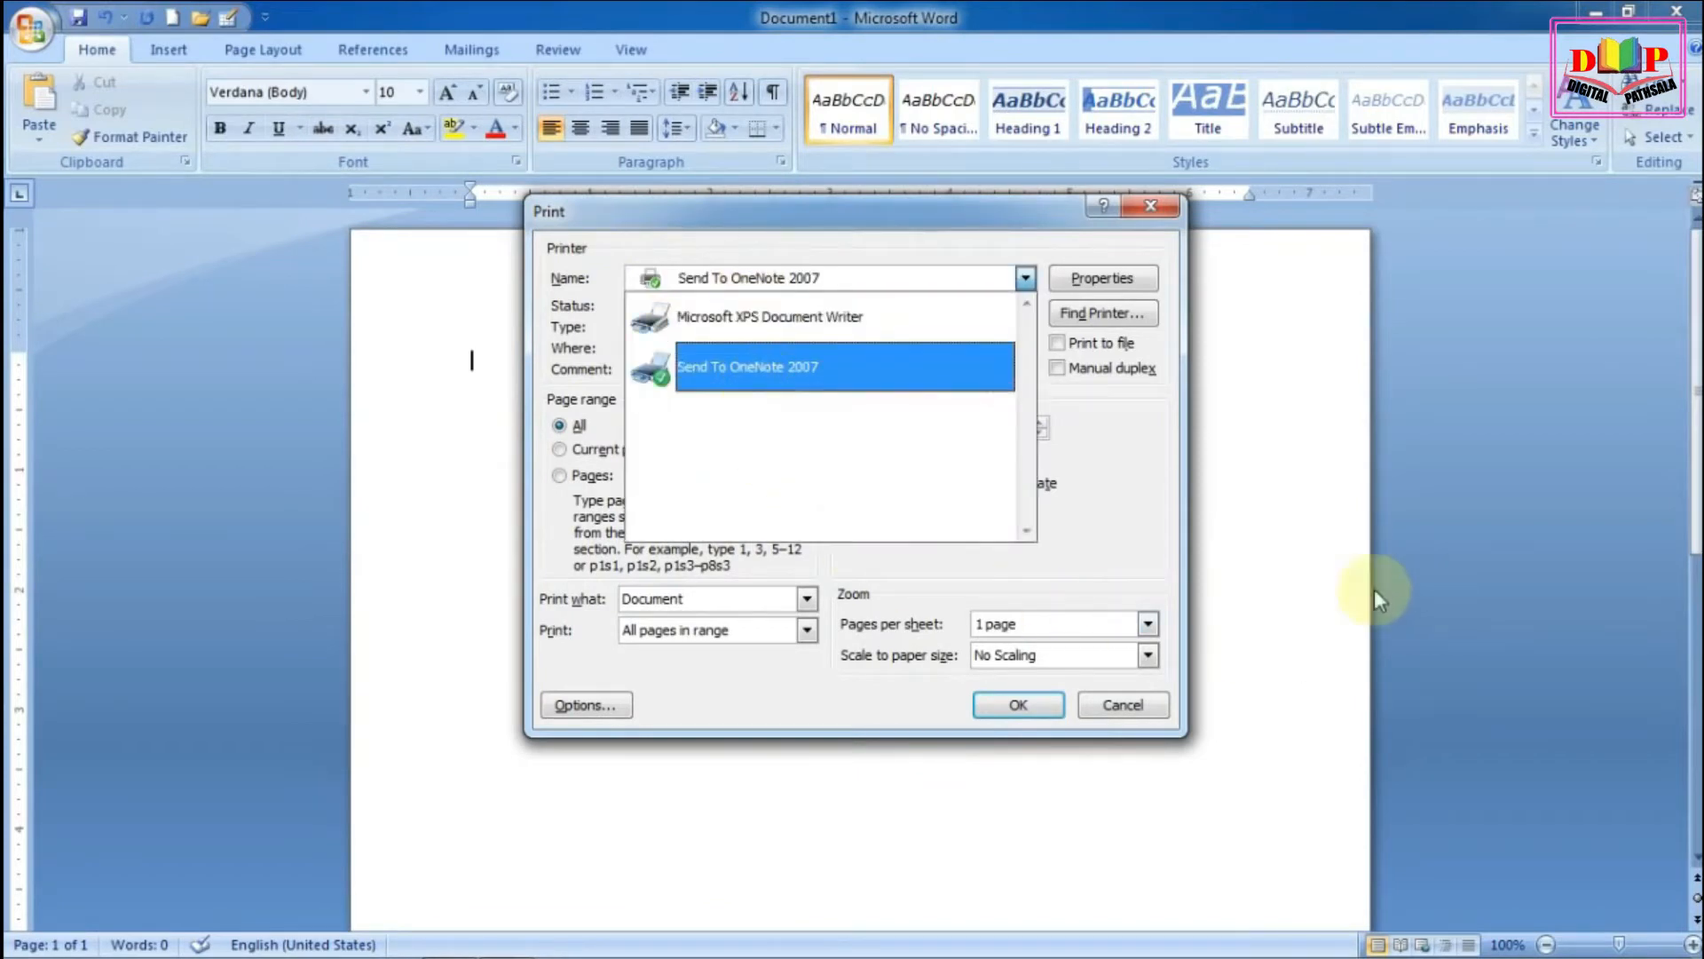
pyautogui.click(1001, 707)
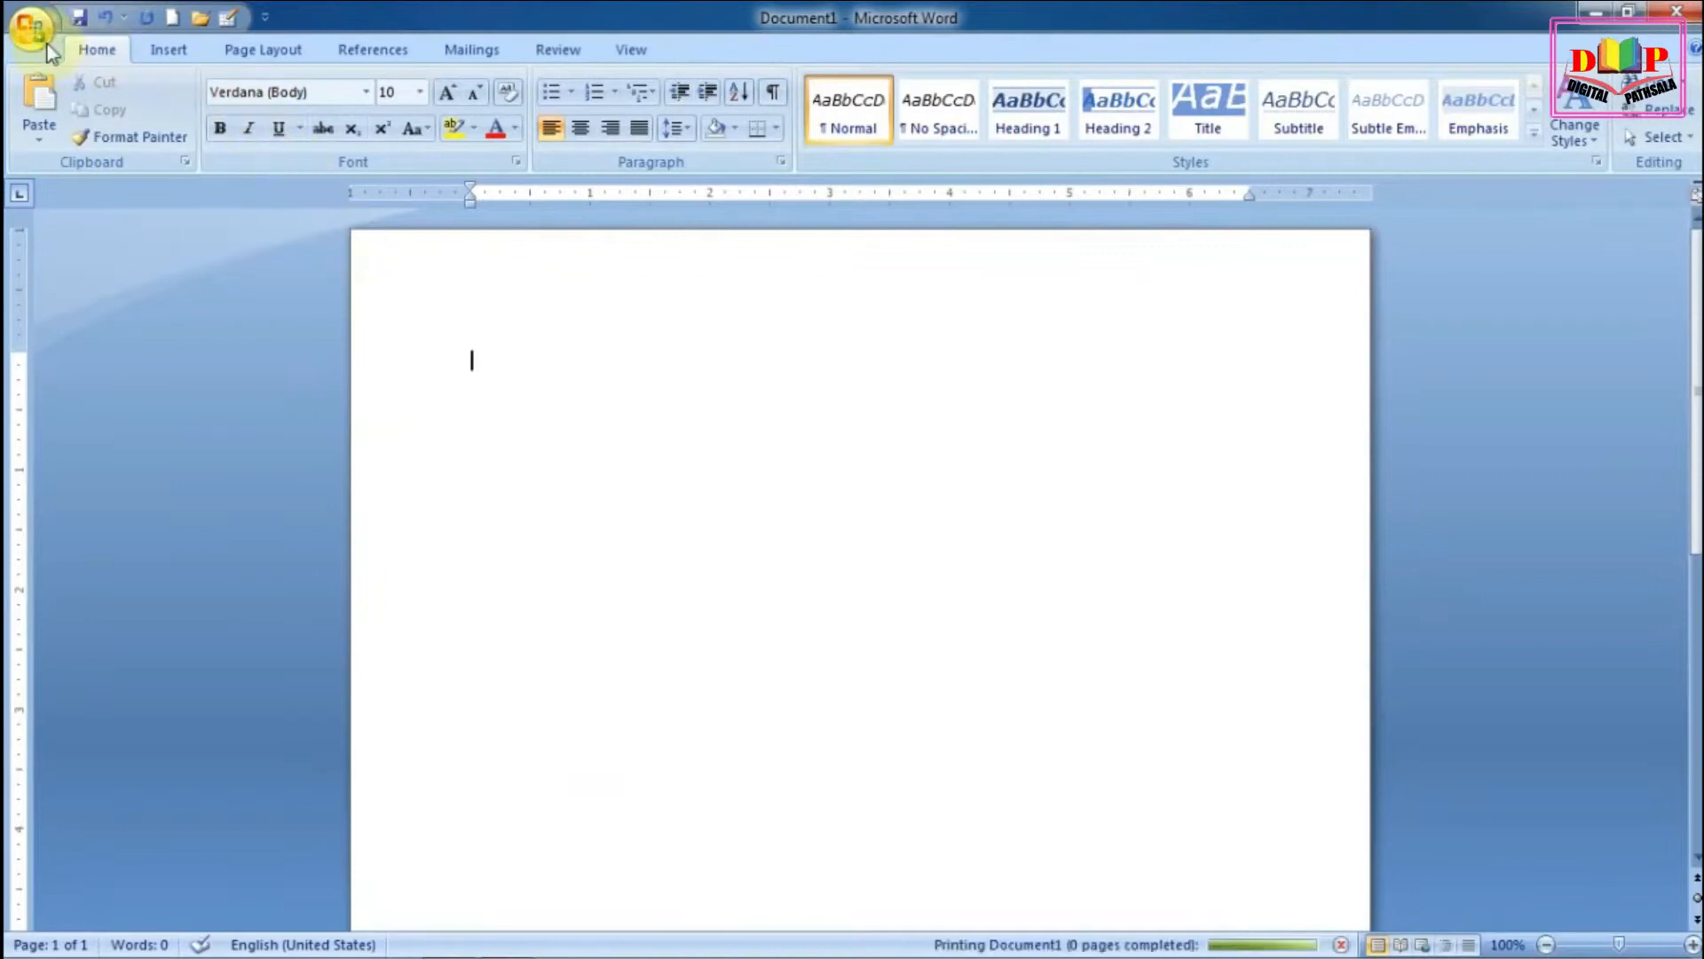
# Step: Examine the available options for preparing the document for distribution and sending it to other people
pyautogui.click(33, 34)
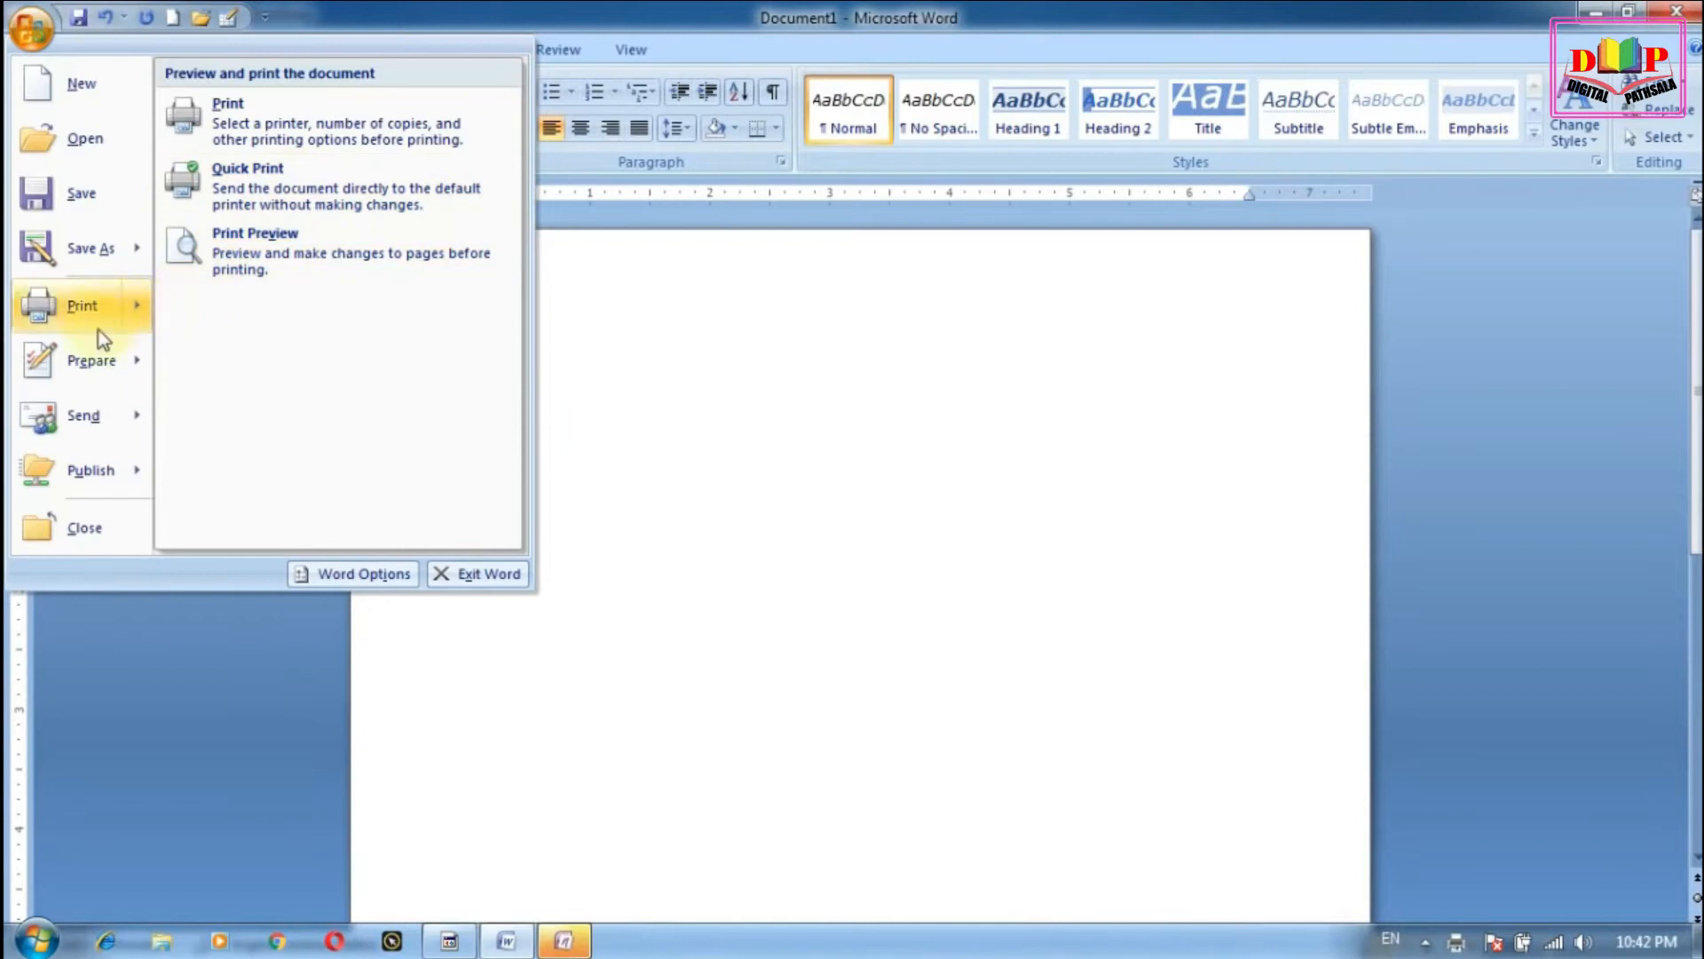
pyautogui.moveTo(106, 381)
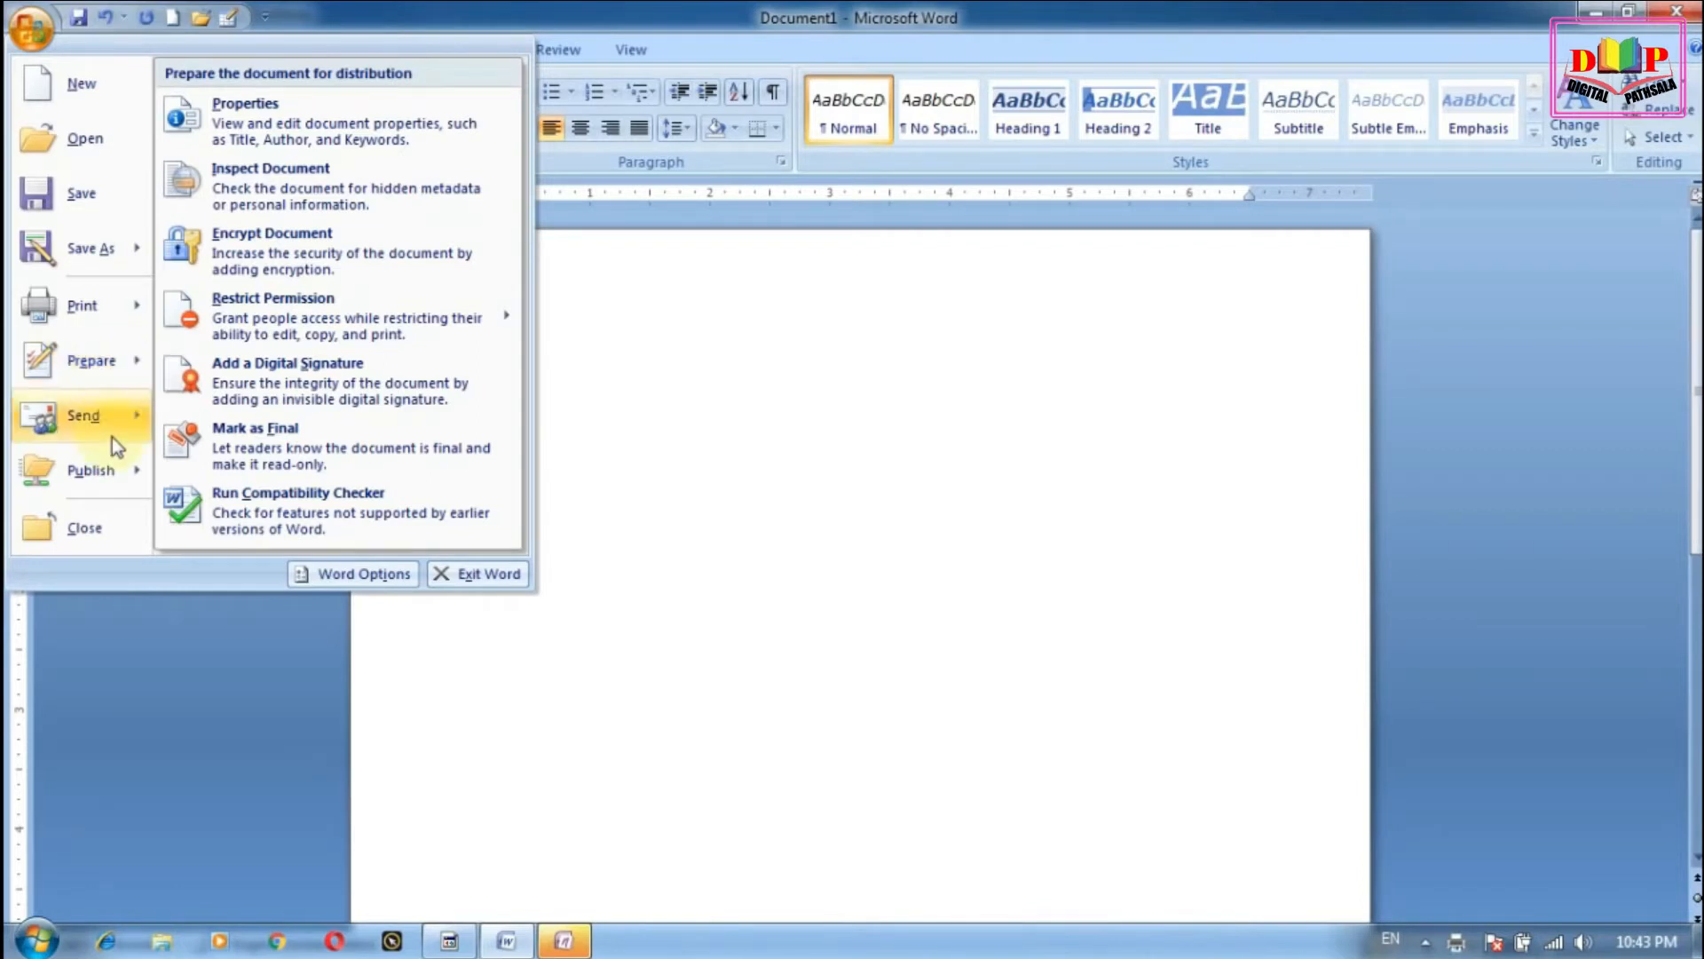
pyautogui.moveTo(112, 436)
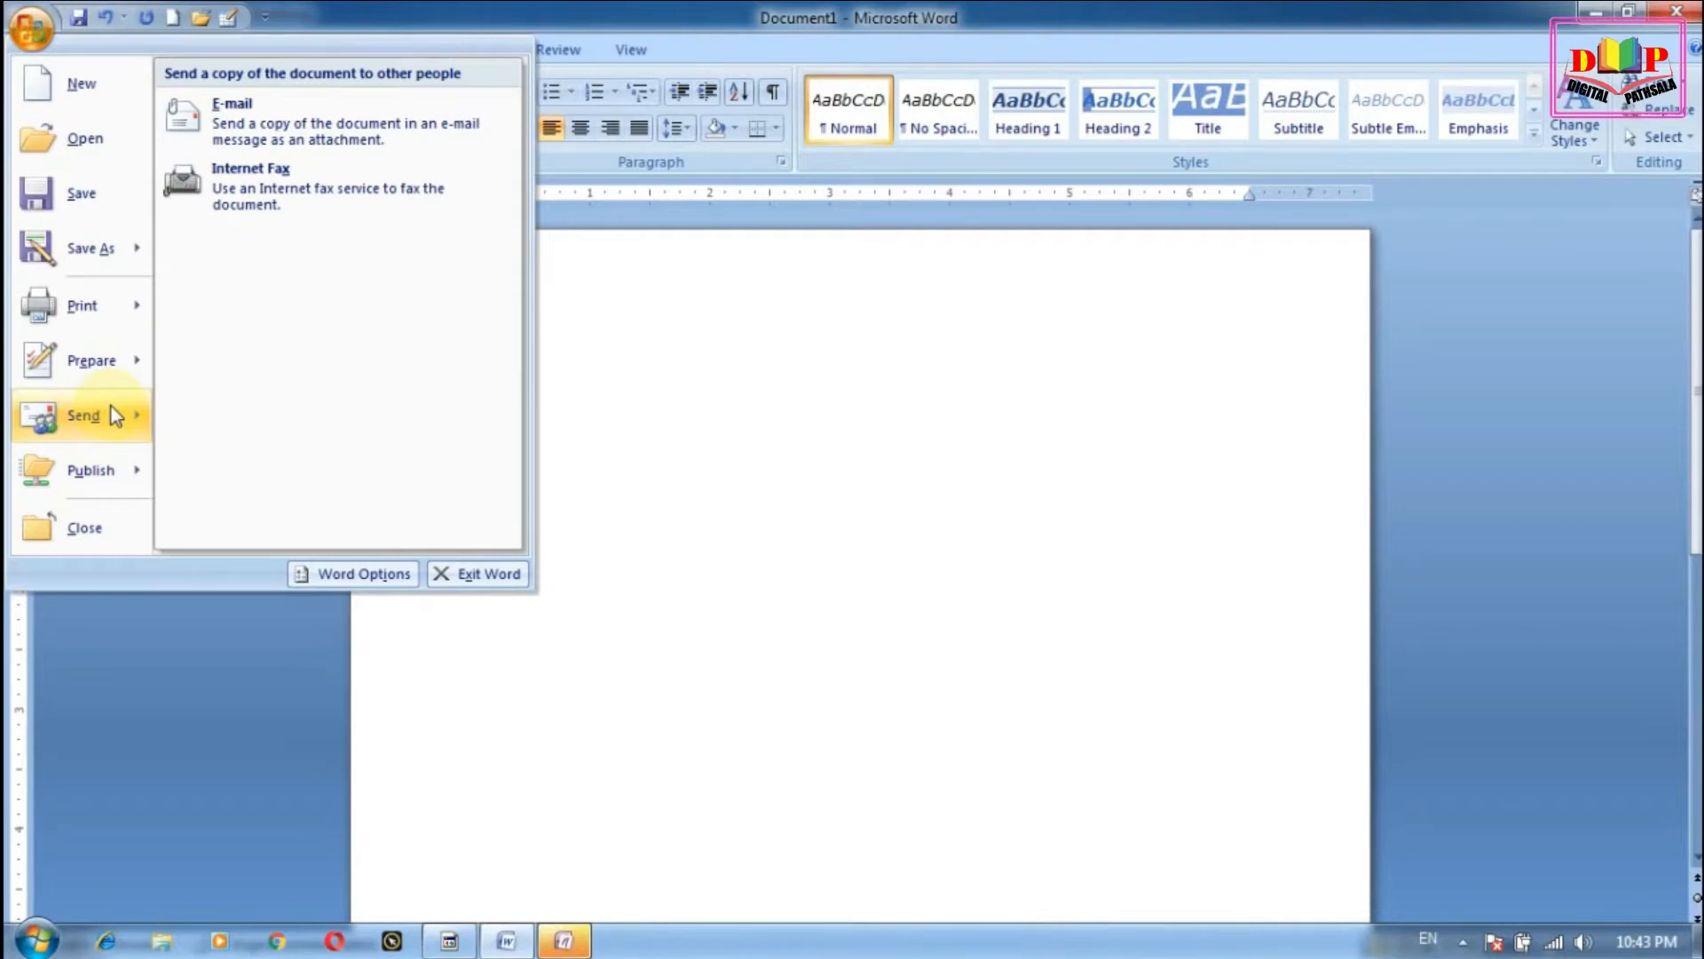
# Step: Look at the document's publishing options and start closing the document, cancelling at the save prompt
pyautogui.moveTo(122, 472)
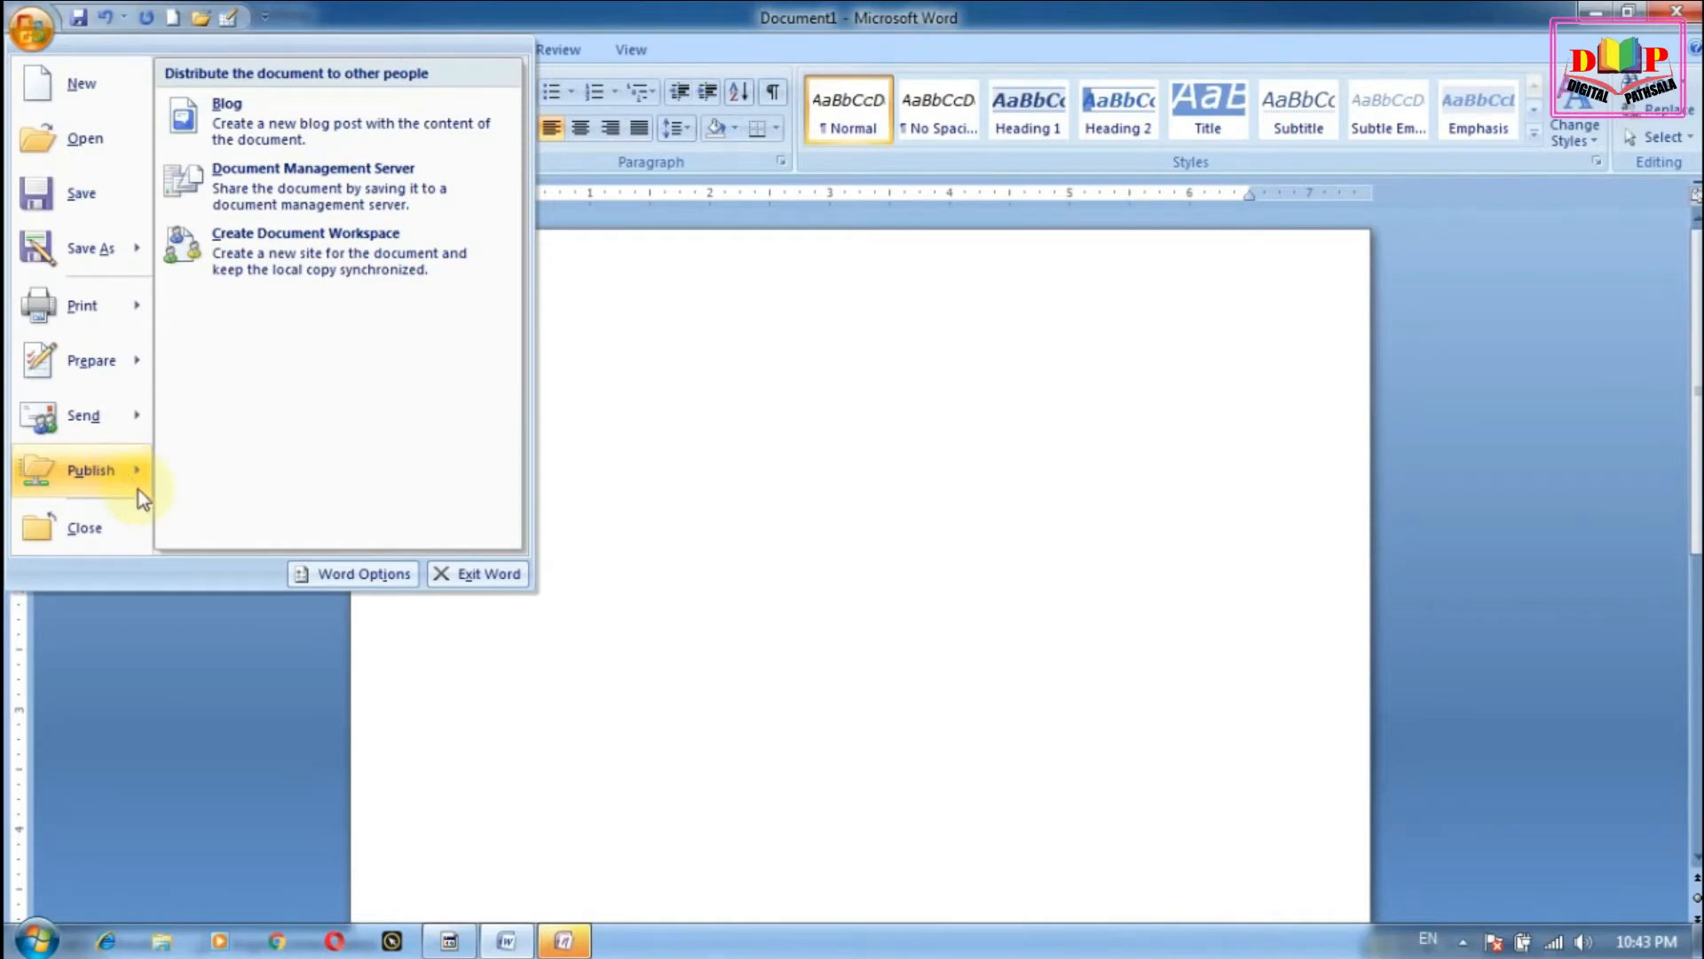
pyautogui.click(122, 533)
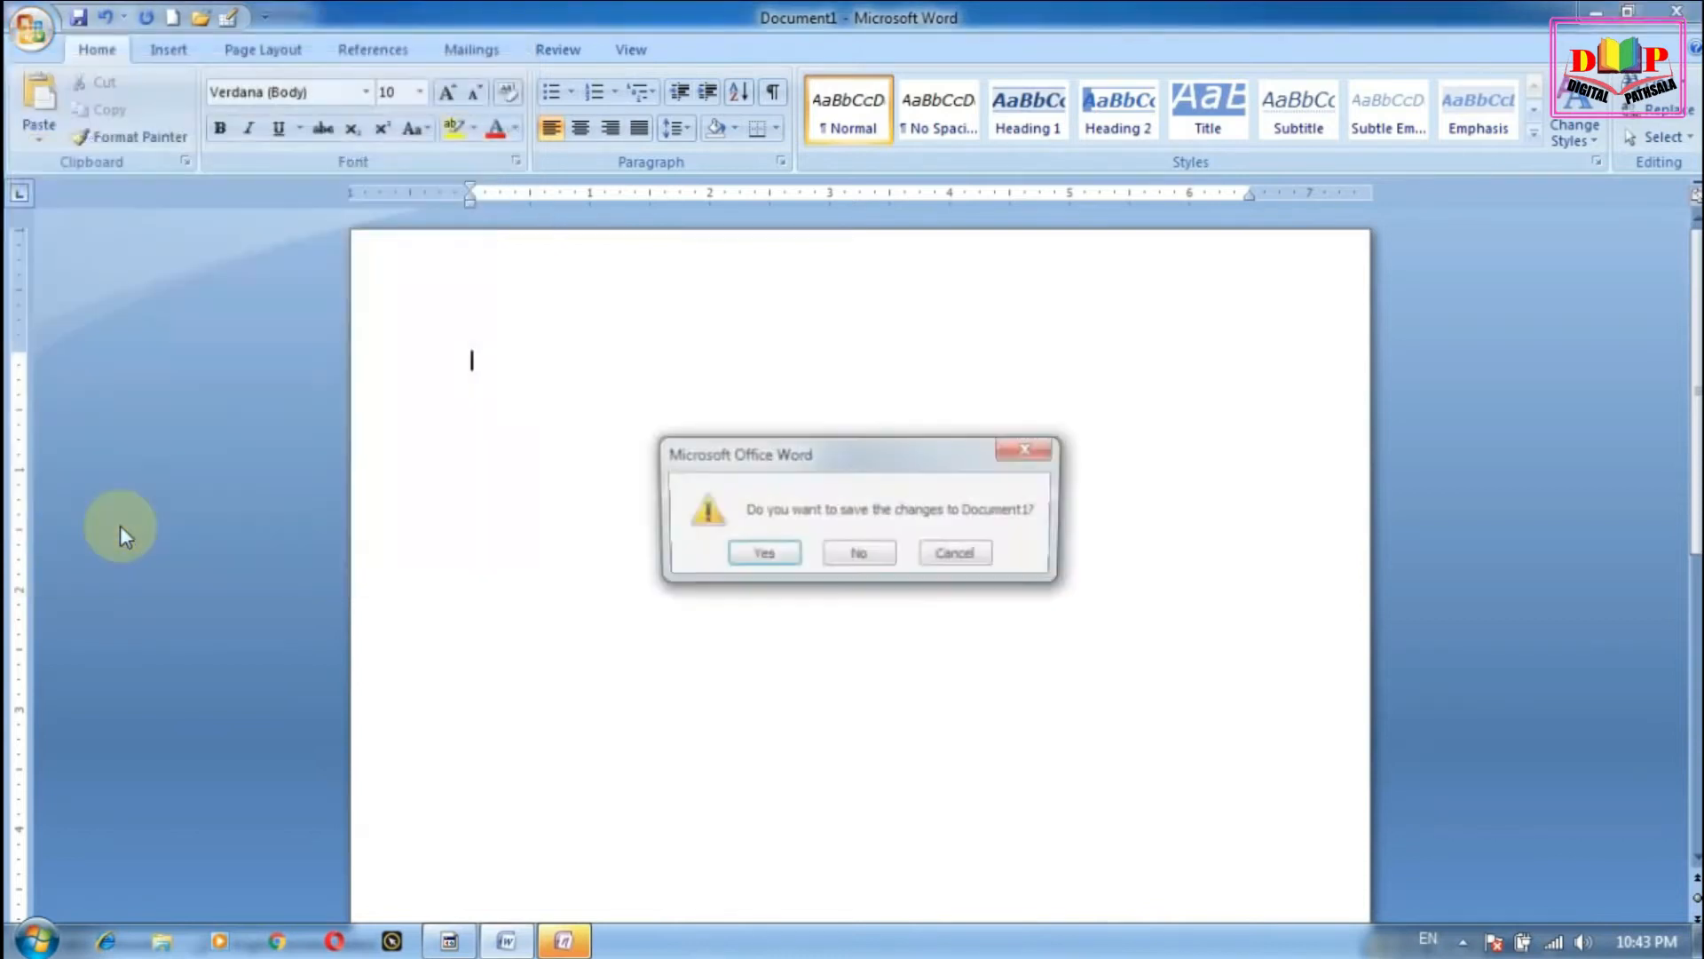
pyautogui.click(946, 555)
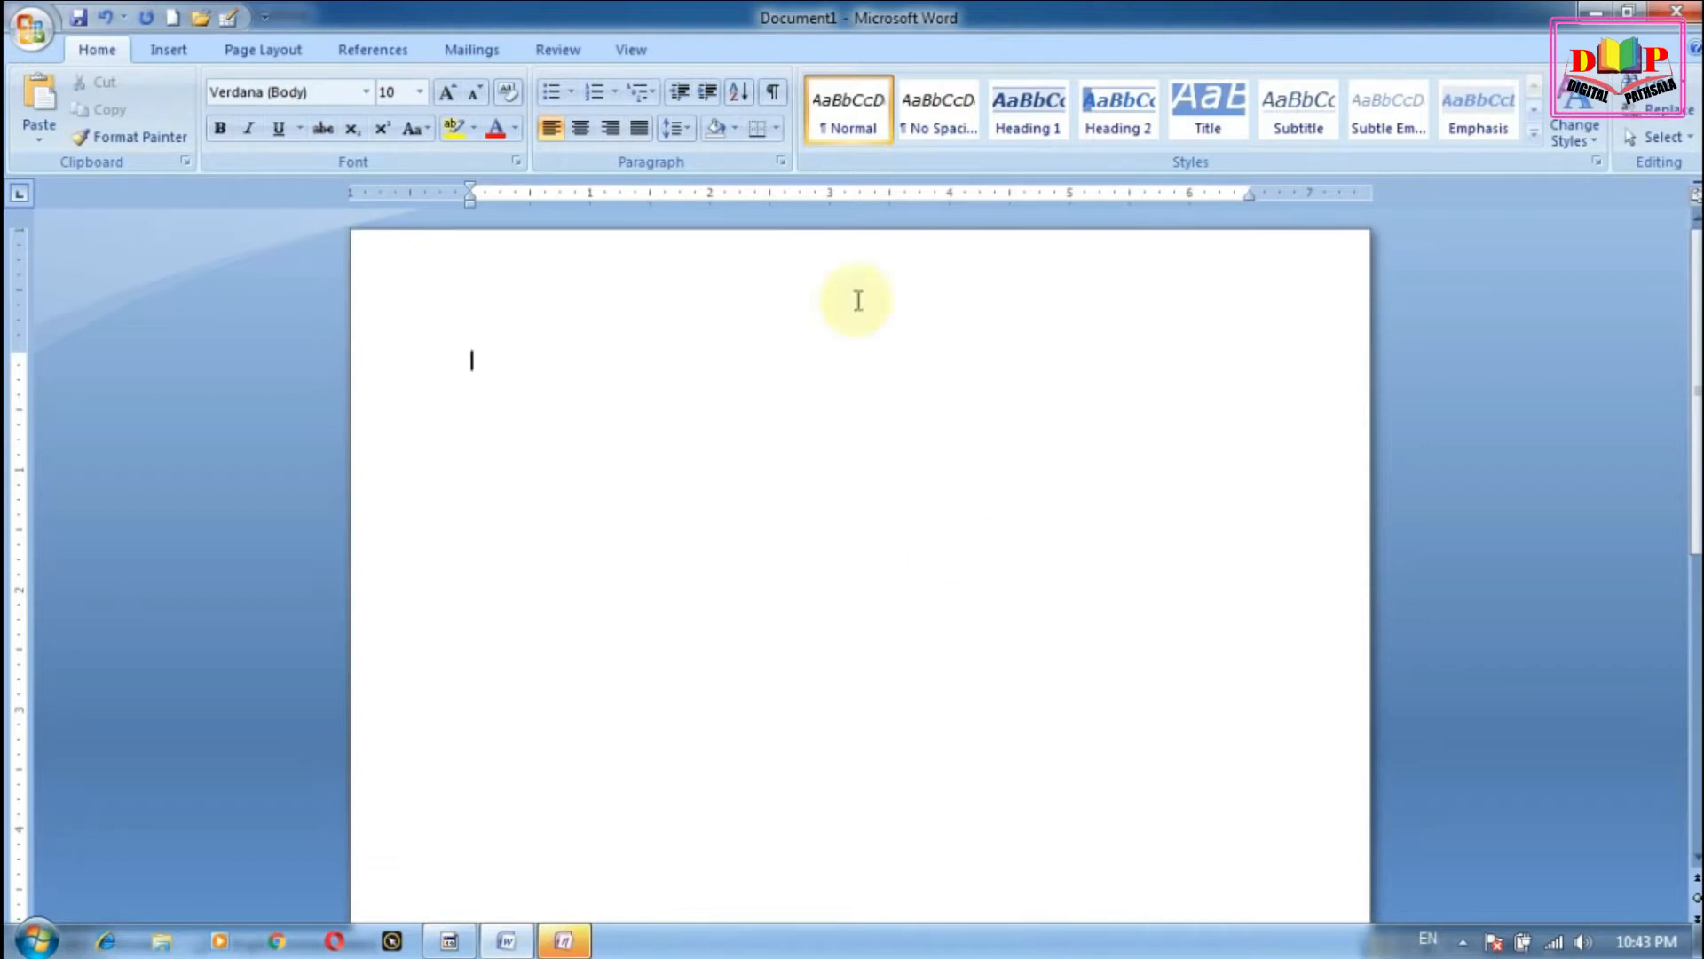
# Step: Paste the copied Python text into the blank document and return to its beginning
pyautogui.click(511, 345)
pyautogui.hotkey('ctrl', 'v')
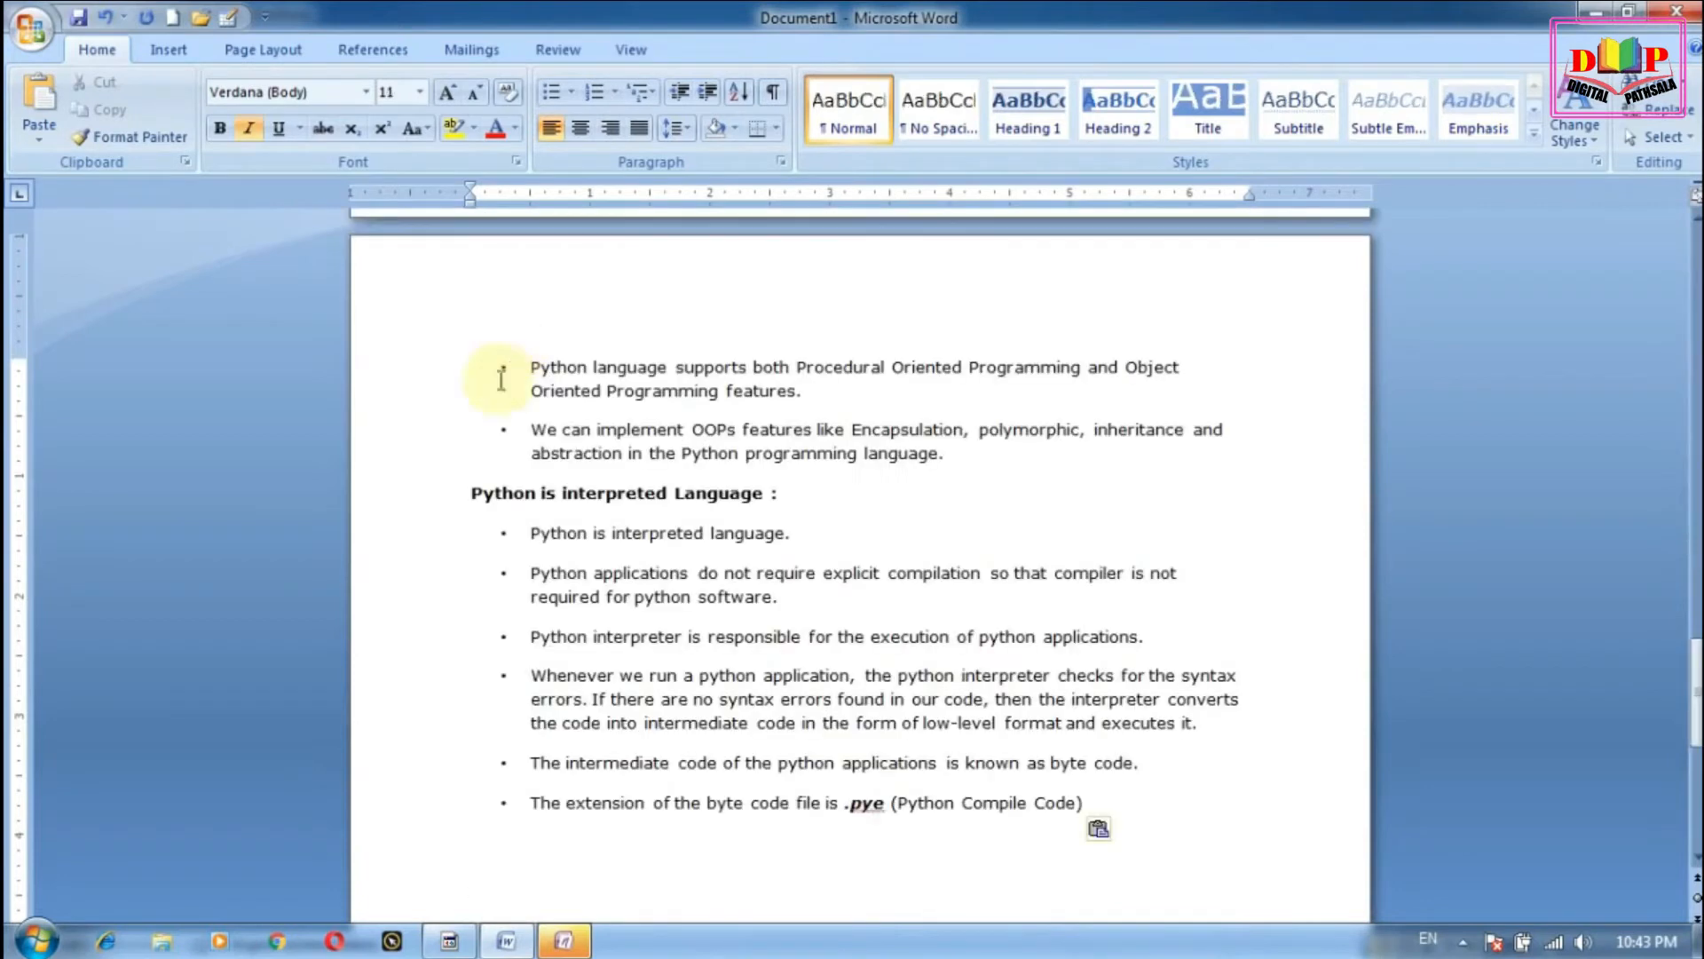
pyautogui.scroll(20, 701, 395)
pyautogui.click(721, 374)
pyautogui.scroll(6, 736, 373)
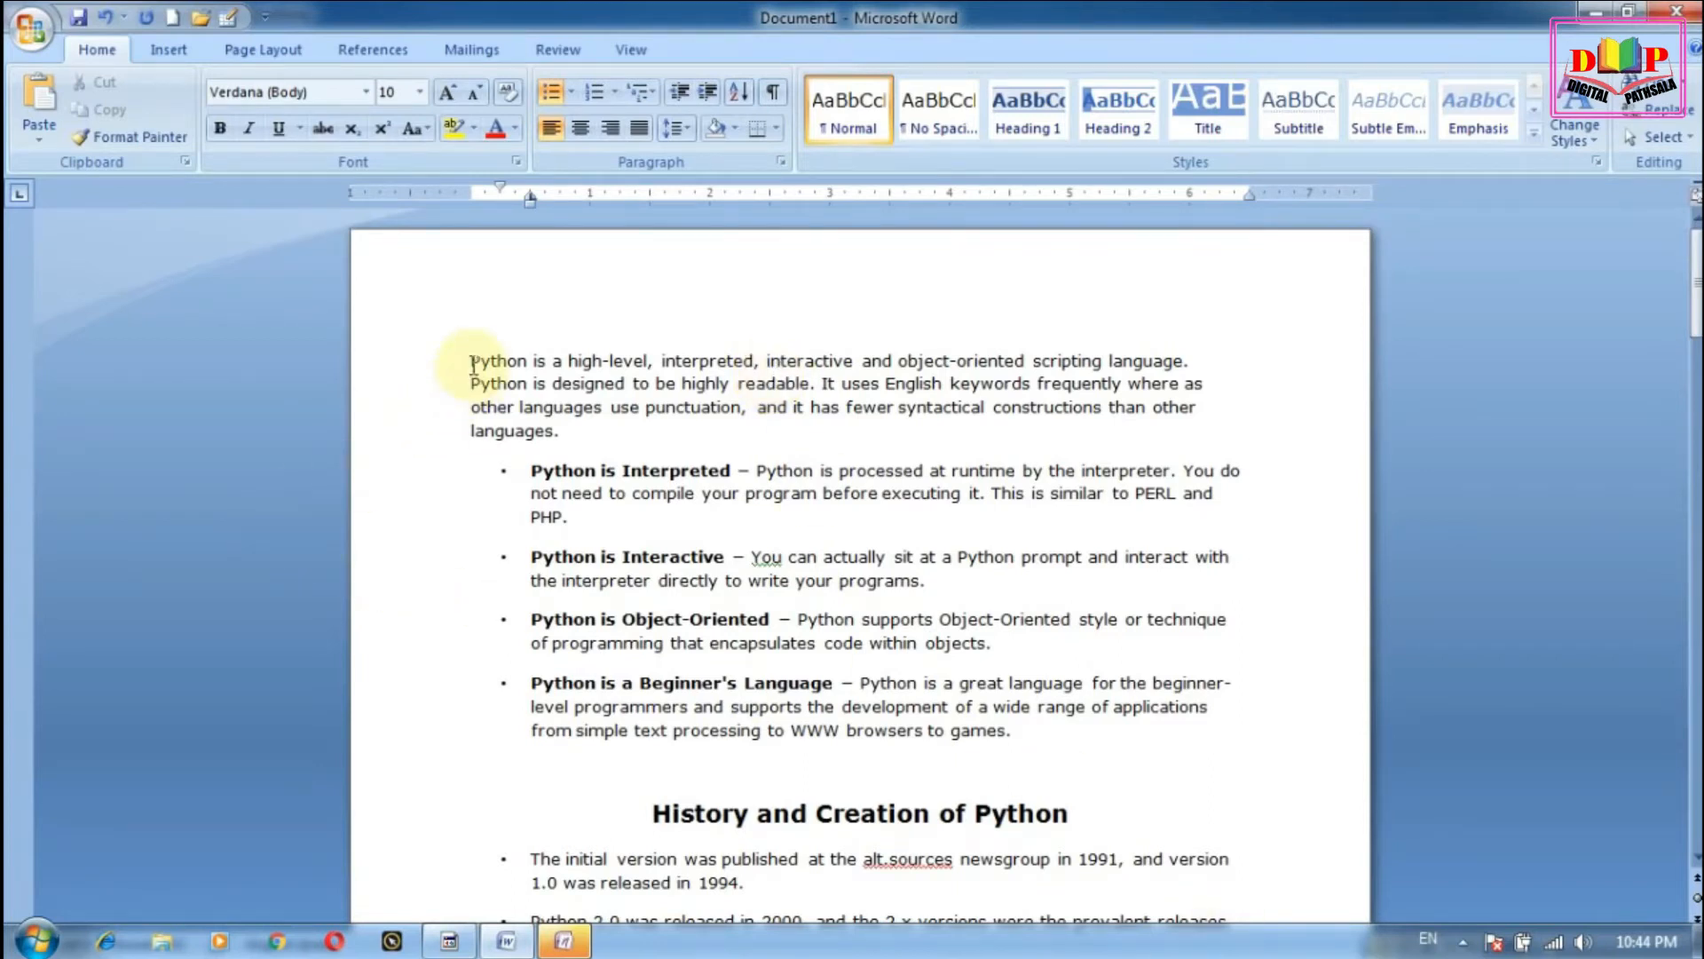
# Step: Look at the available options for pasting the clipboard content
pyautogui.moveTo(471, 364); pyautogui.dragTo(677, 380)
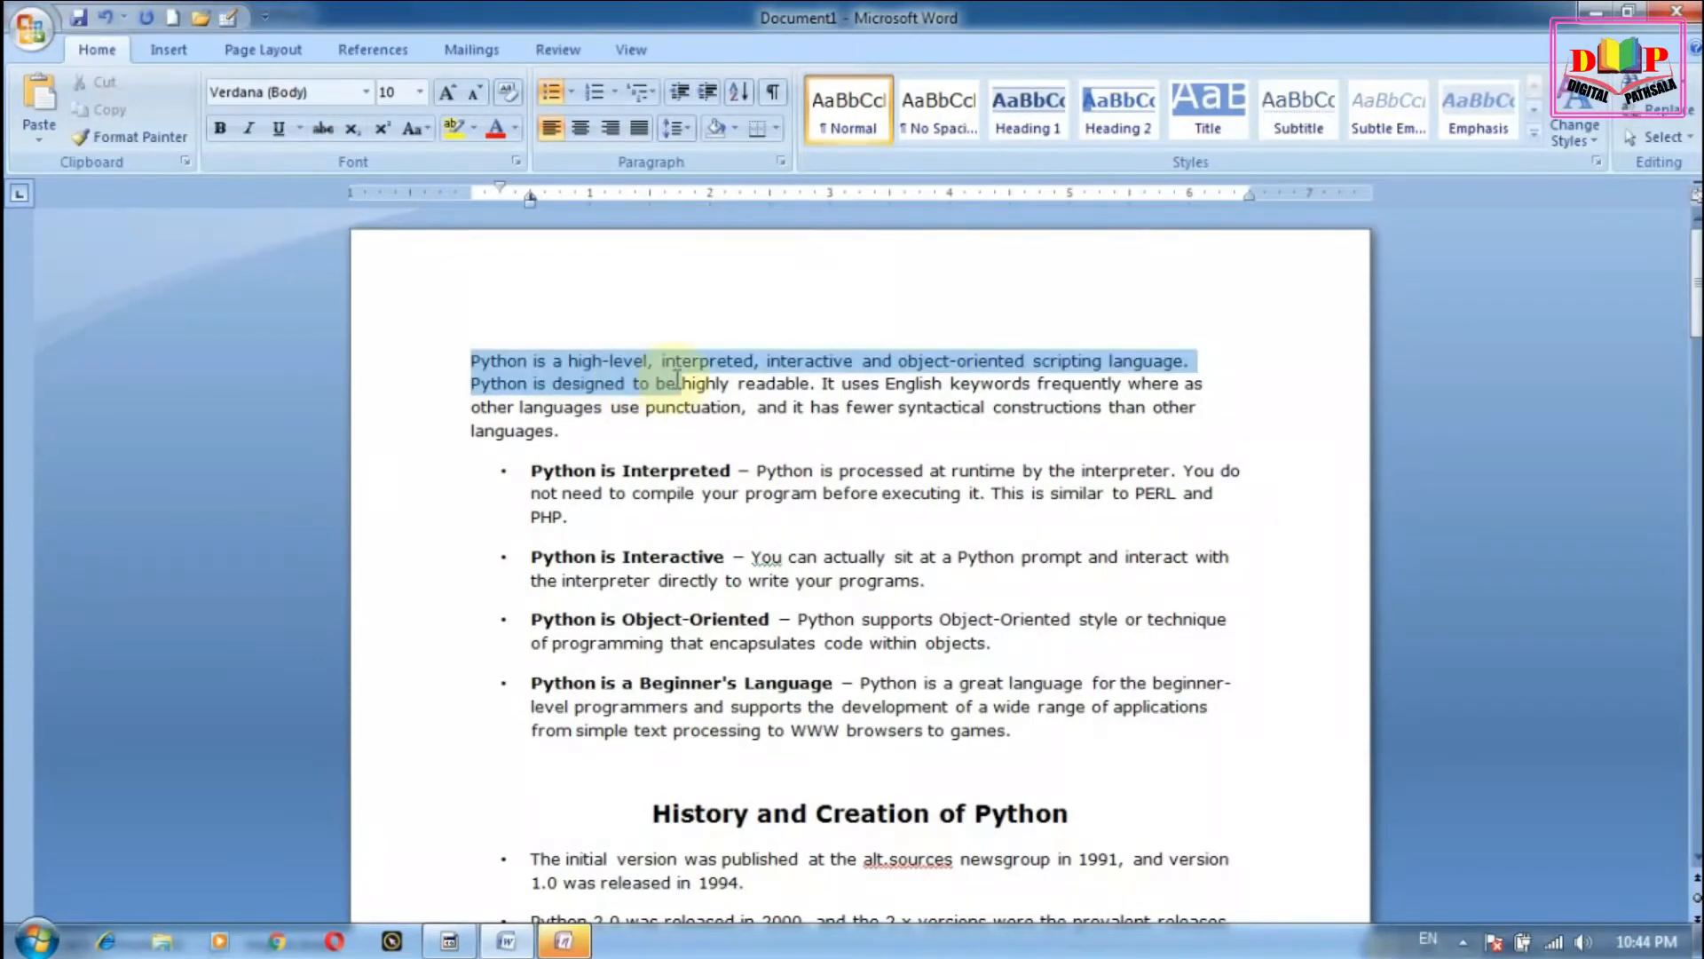
pyautogui.click(533, 558)
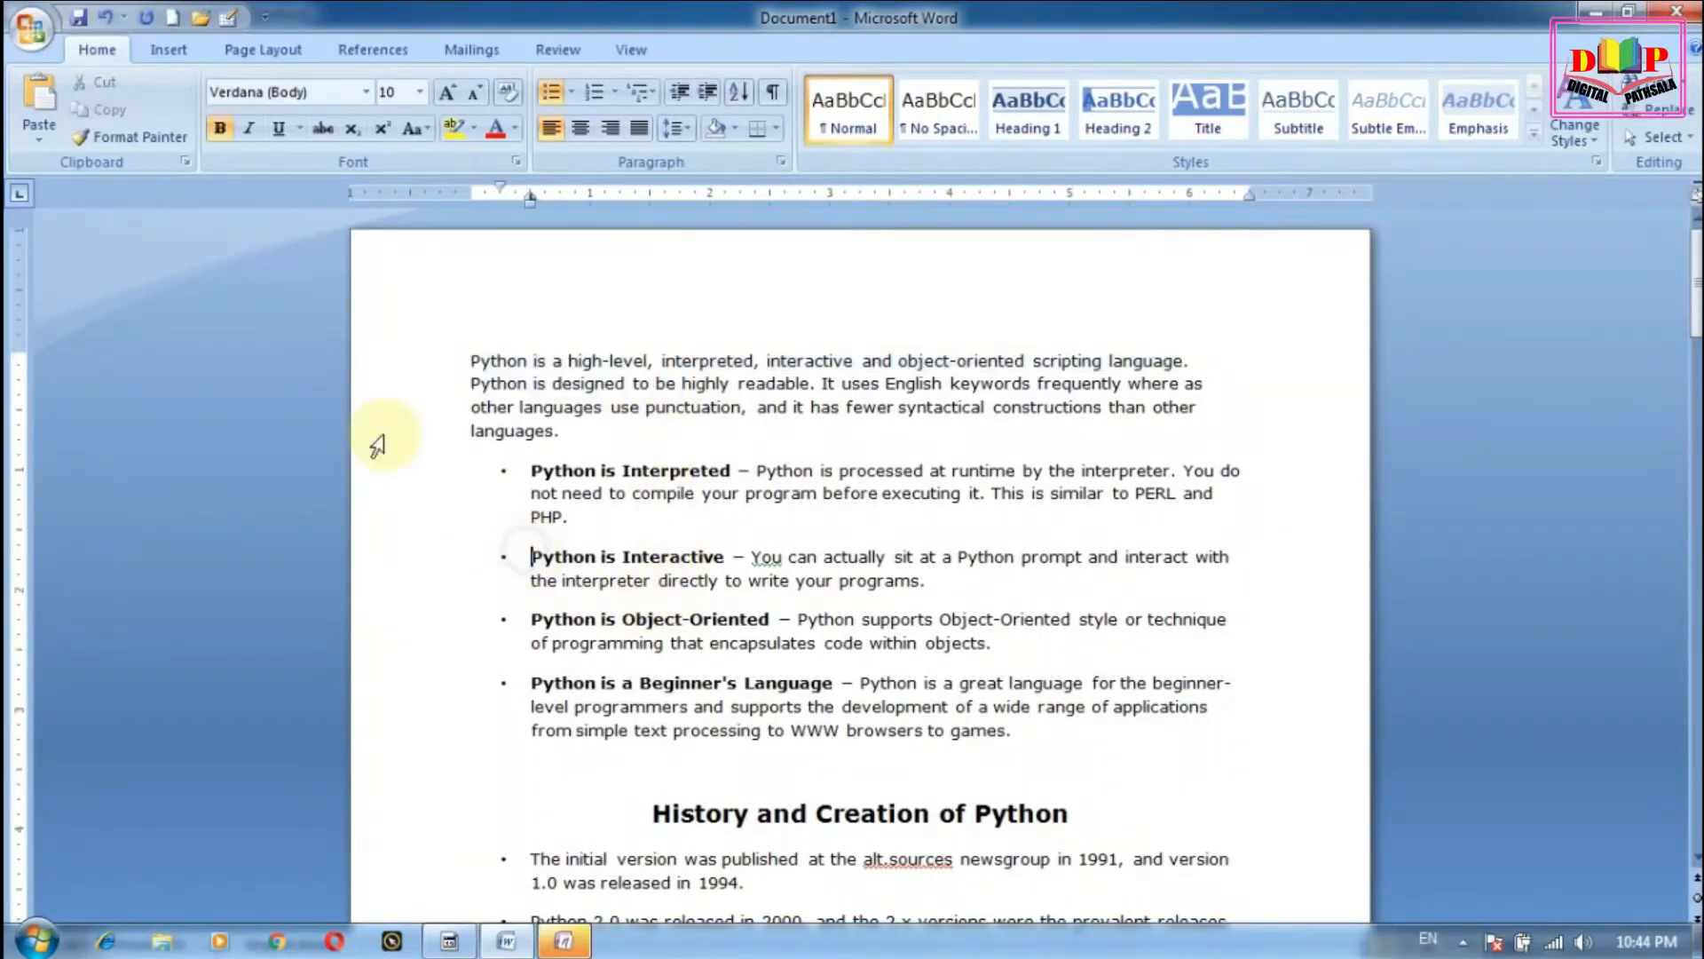
pyautogui.click(35, 136)
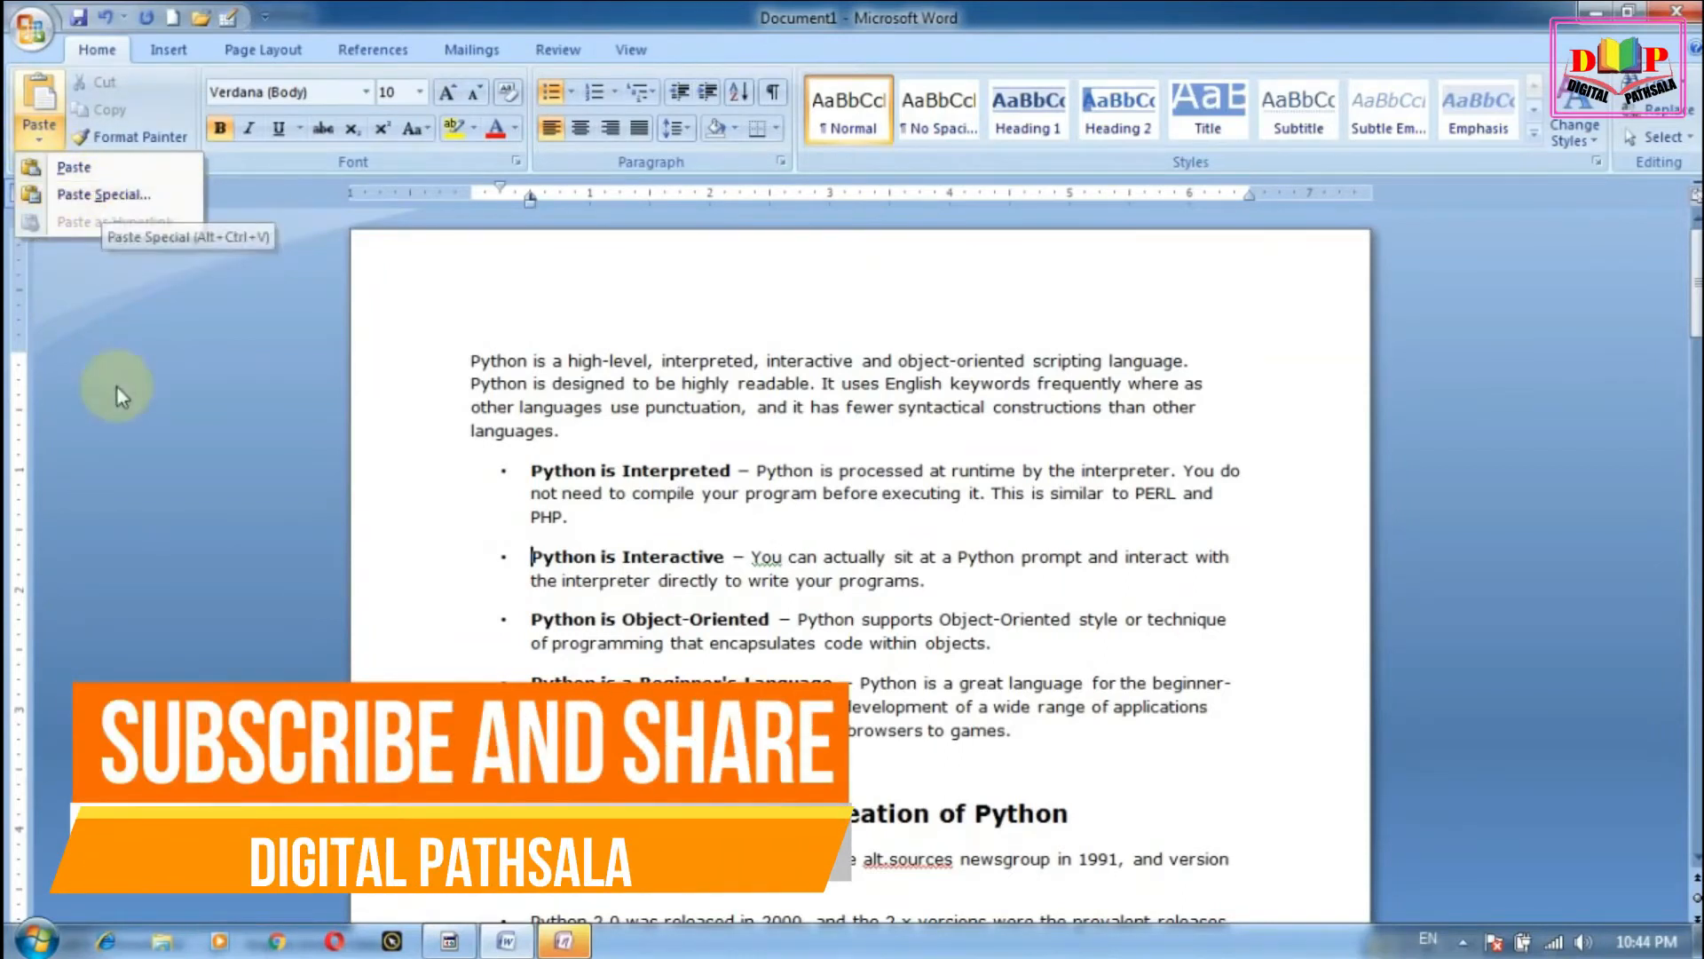
pyautogui.click(165, 421)
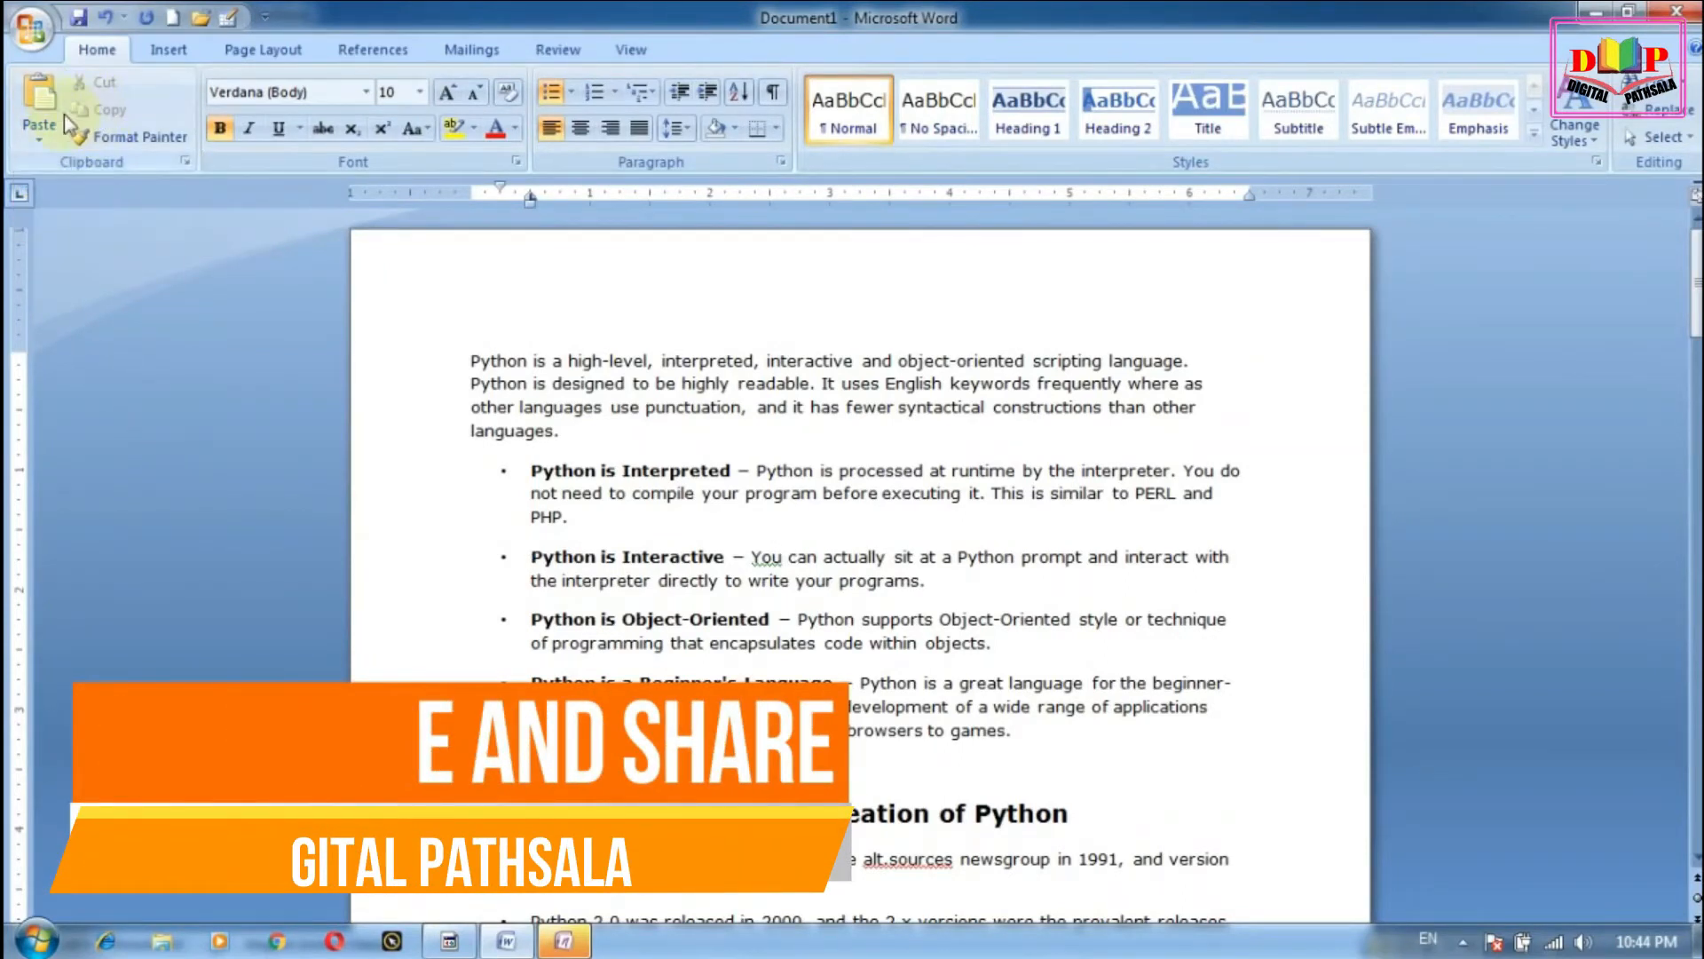
# Step: Copy the first two lines of the opening Python paragraph and paste them nine times directly after those lines
pyautogui.moveTo(470, 355); pyautogui.dragTo(1208, 383)
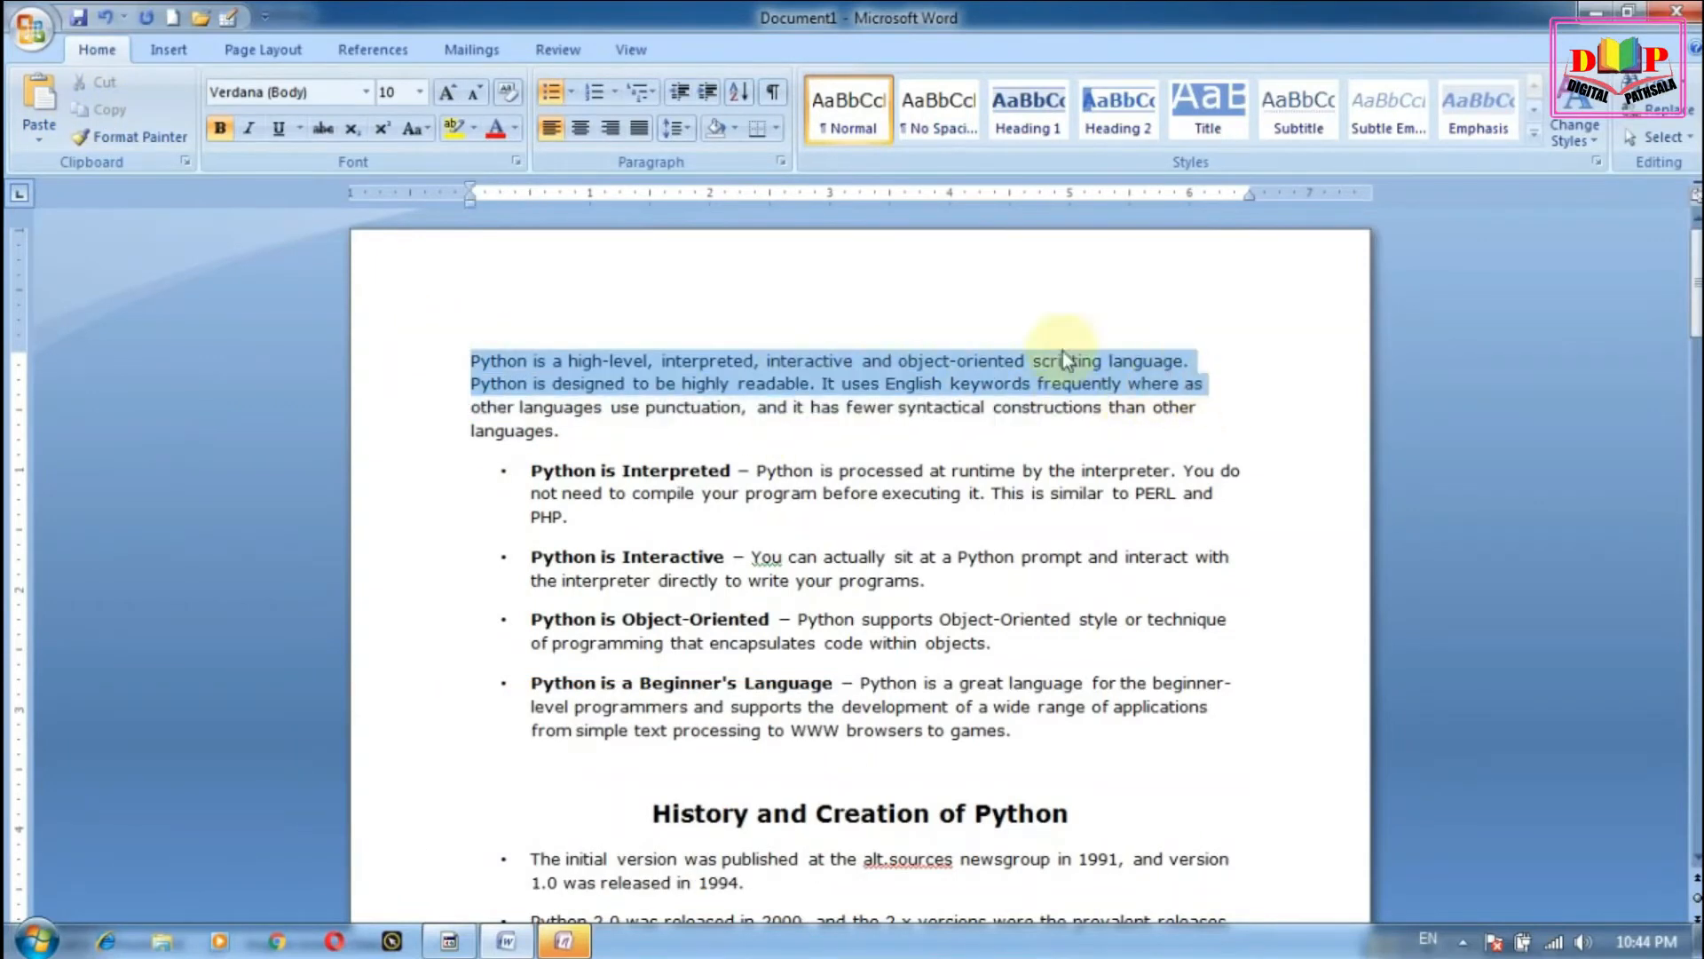
pyautogui.click(104, 105)
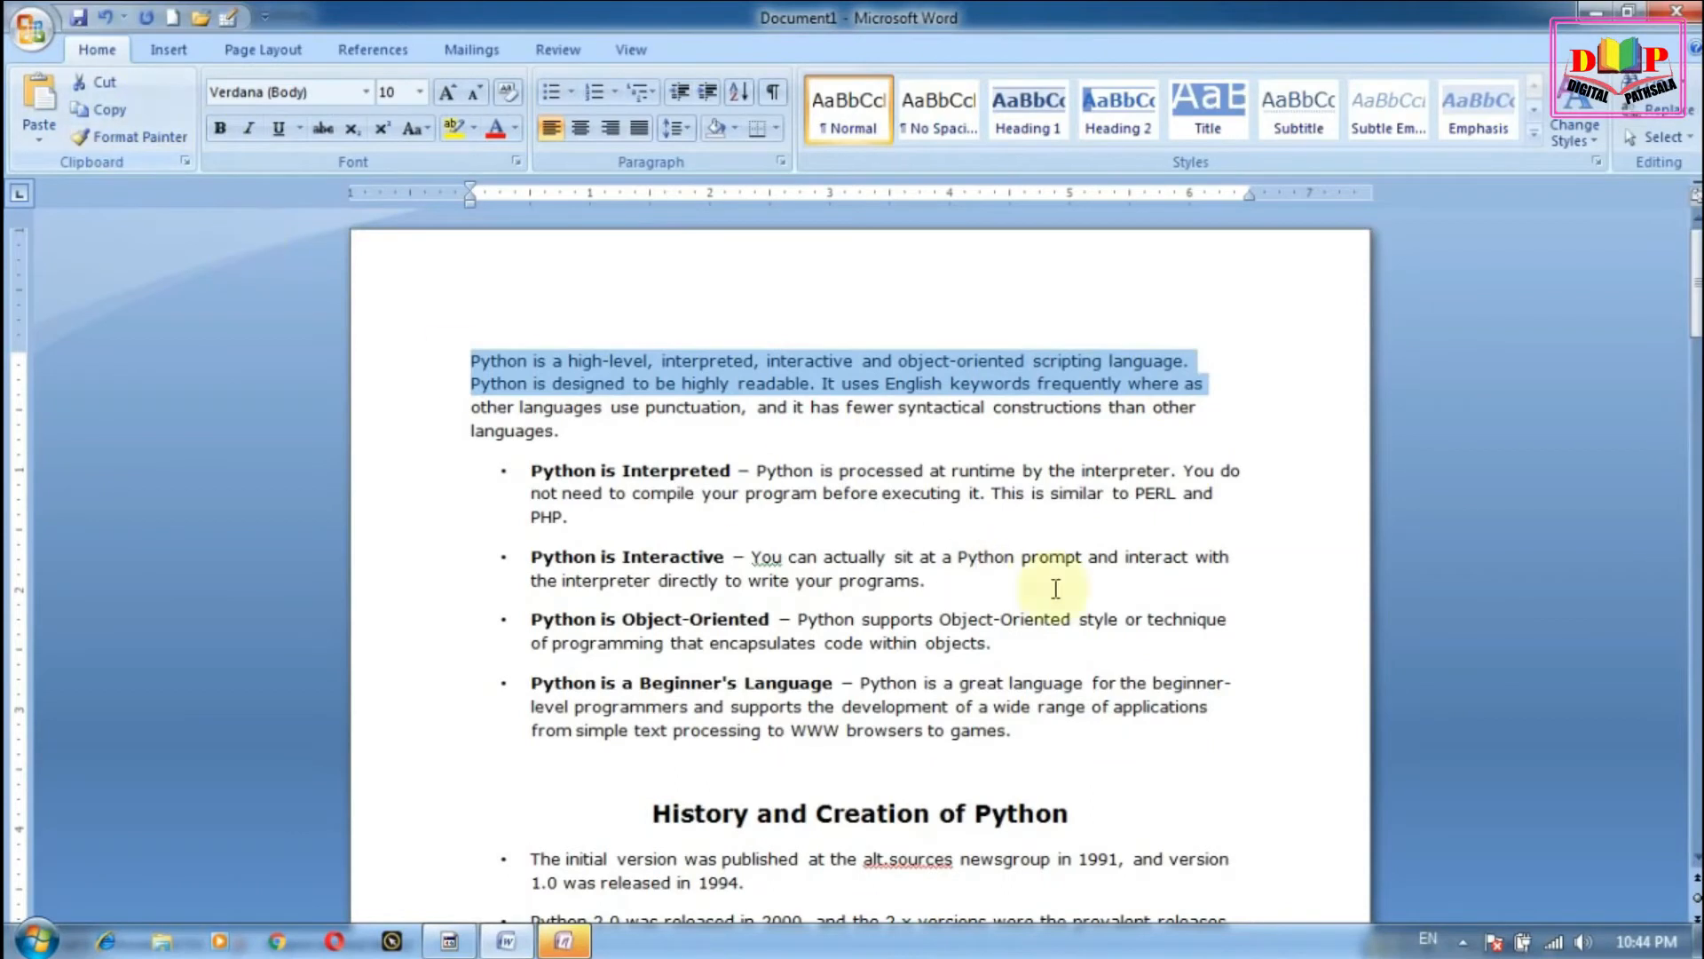
pyautogui.click(1207, 383)
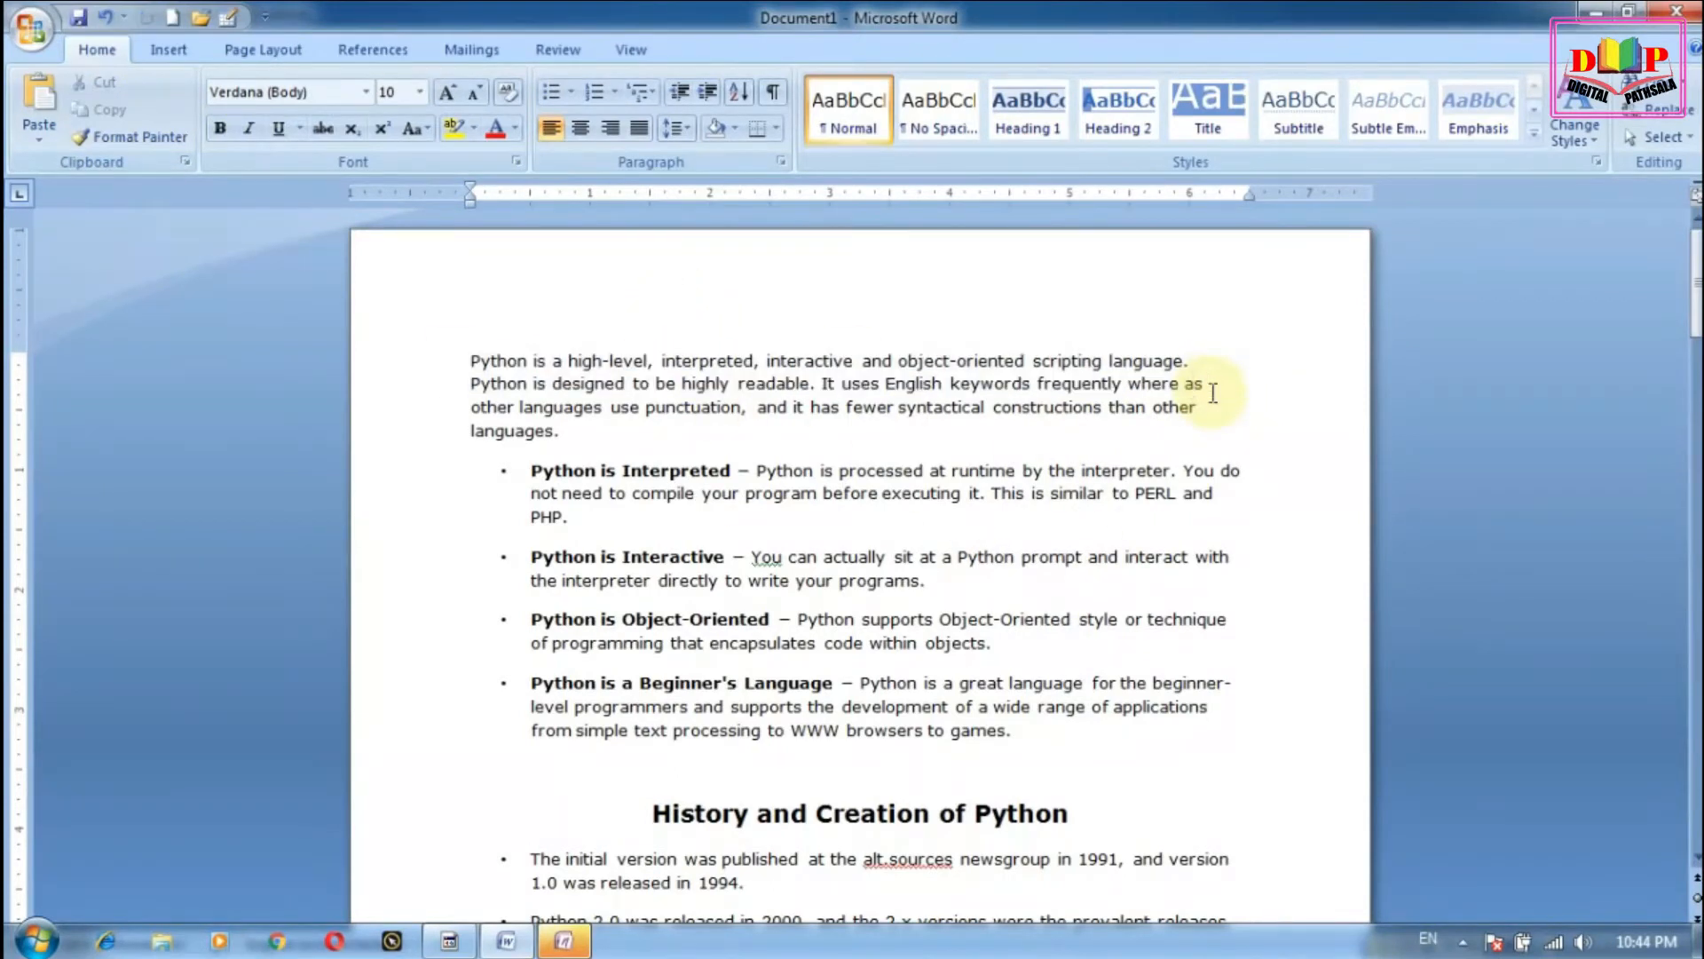
pyautogui.hotkey('ctrl', 'v')
pyautogui.hotkey('ctrl', 'v')
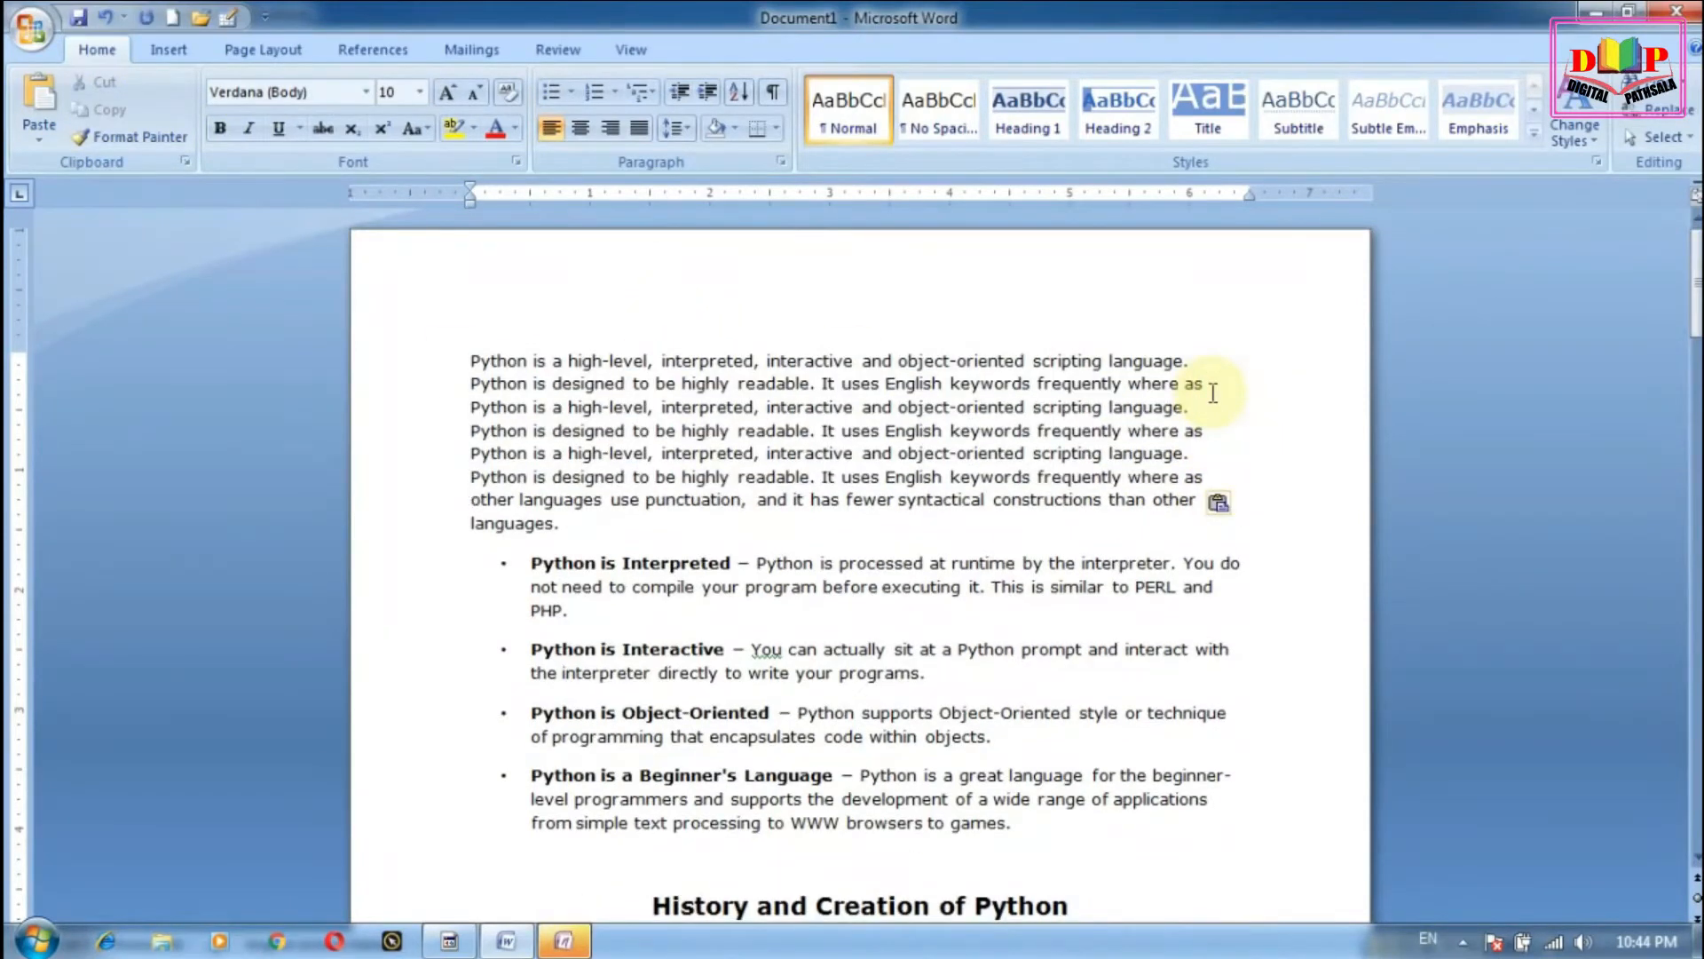
pyautogui.click(39, 107)
pyautogui.click(40, 104)
pyautogui.click(42, 103)
pyautogui.click(44, 99)
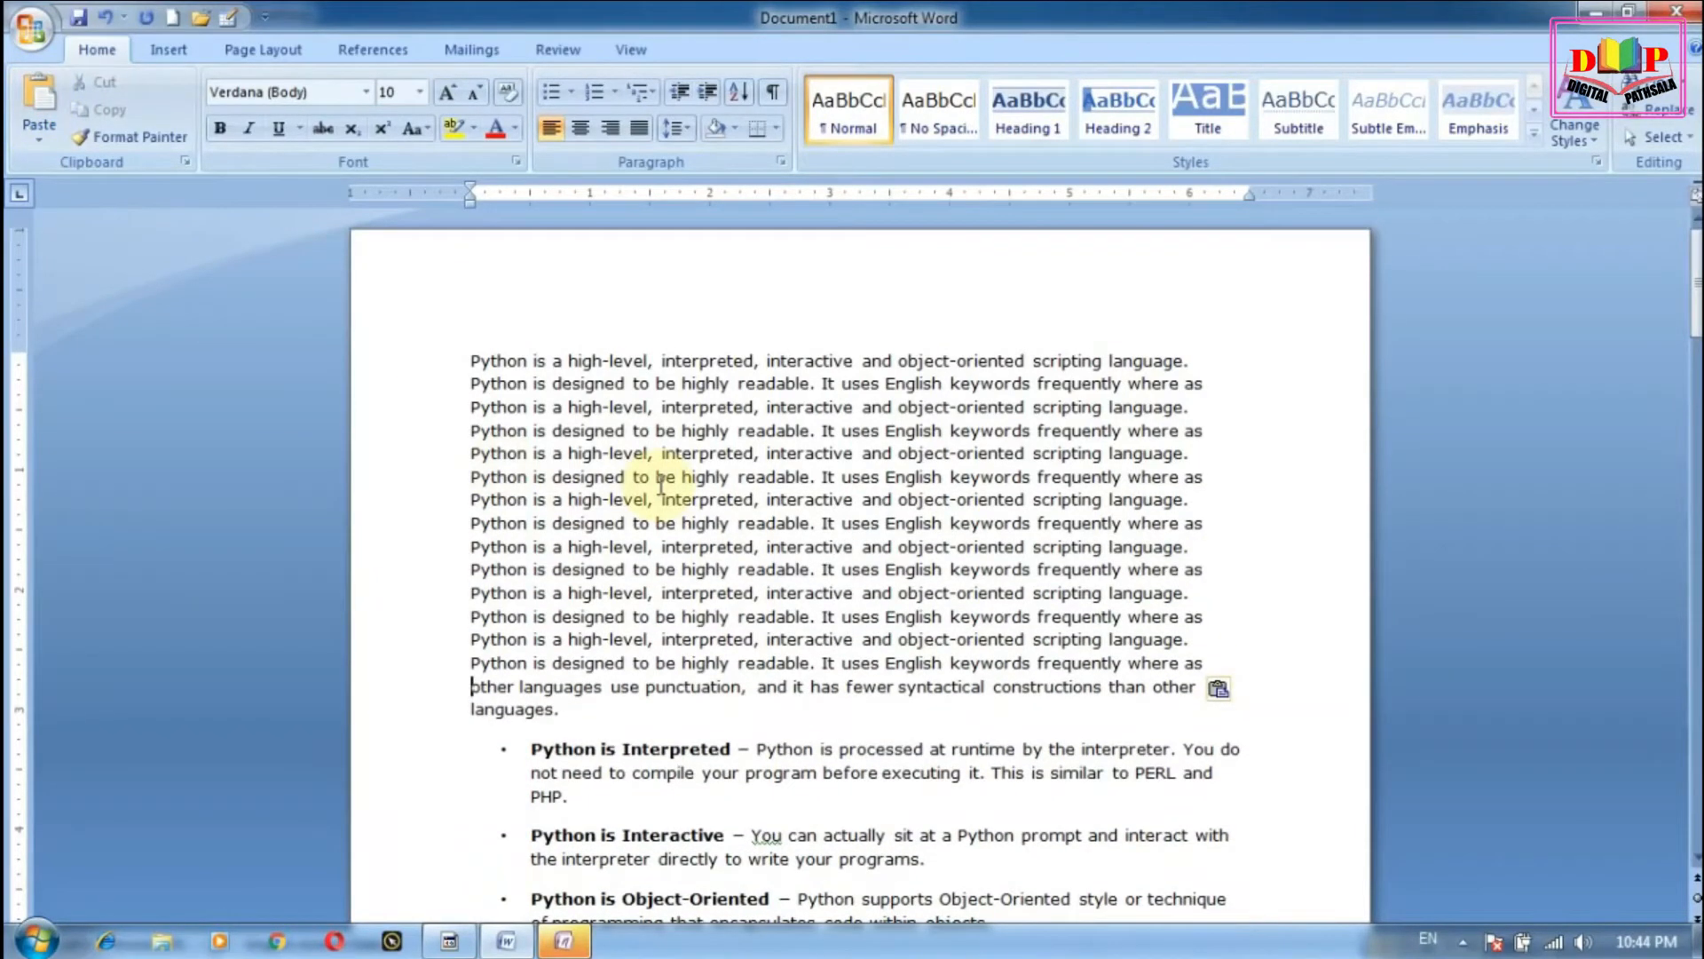
pyautogui.click(41, 104)
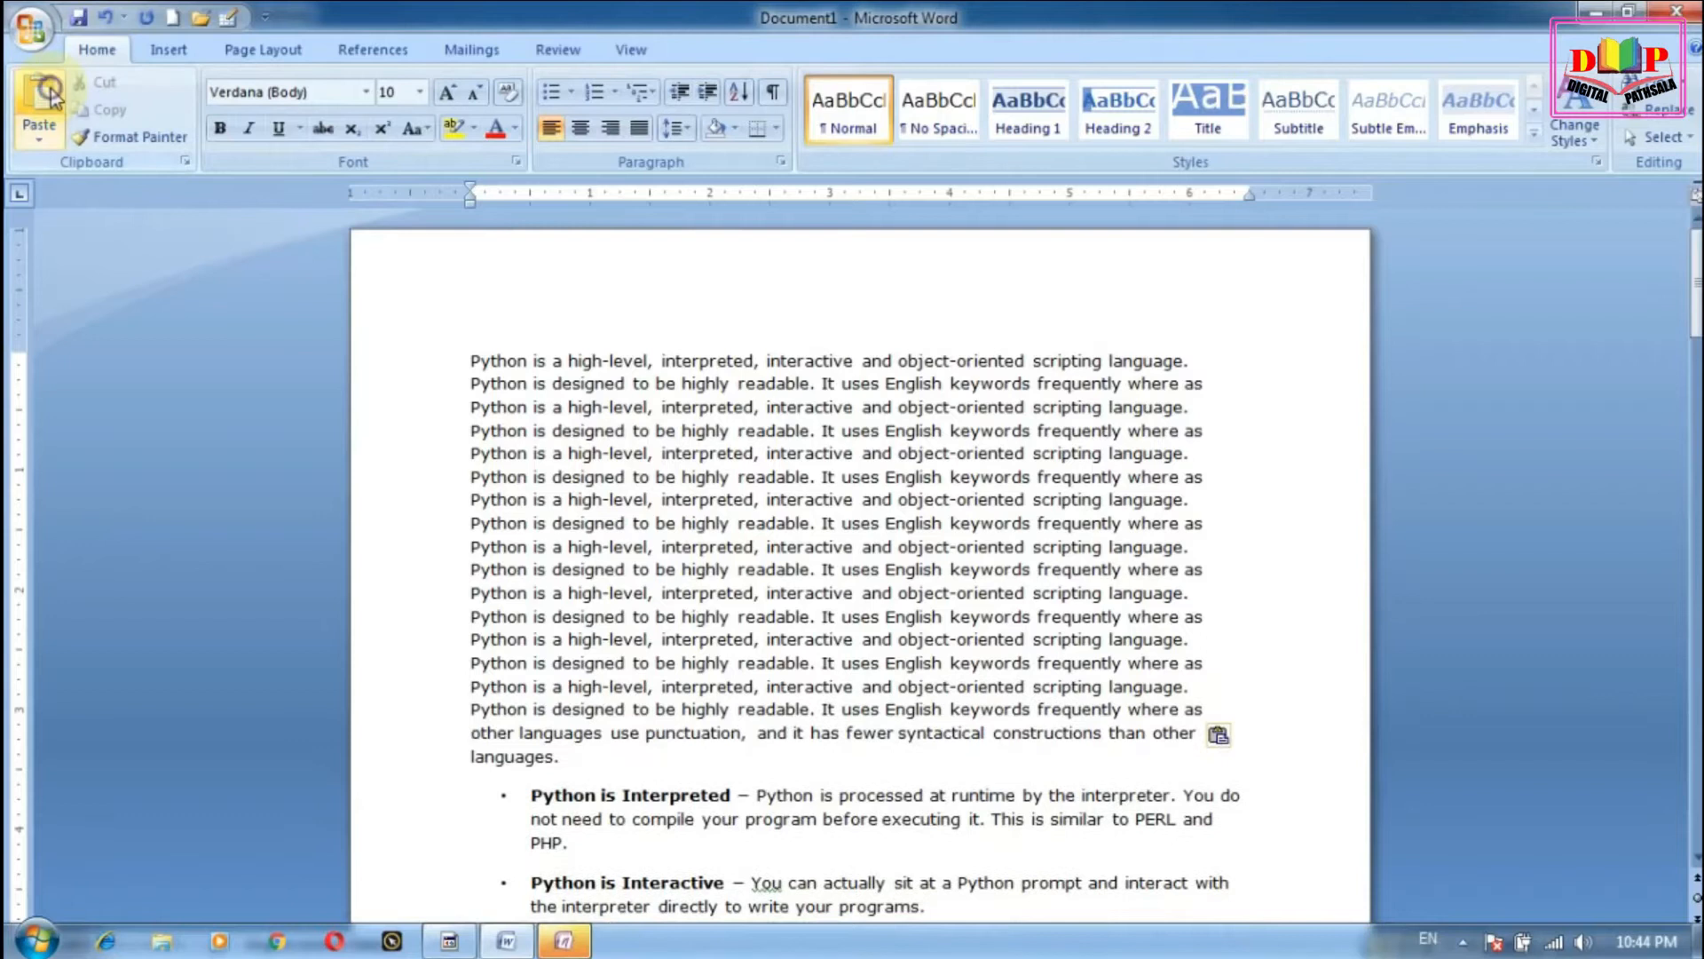
pyautogui.click(41, 105)
pyautogui.click(41, 105)
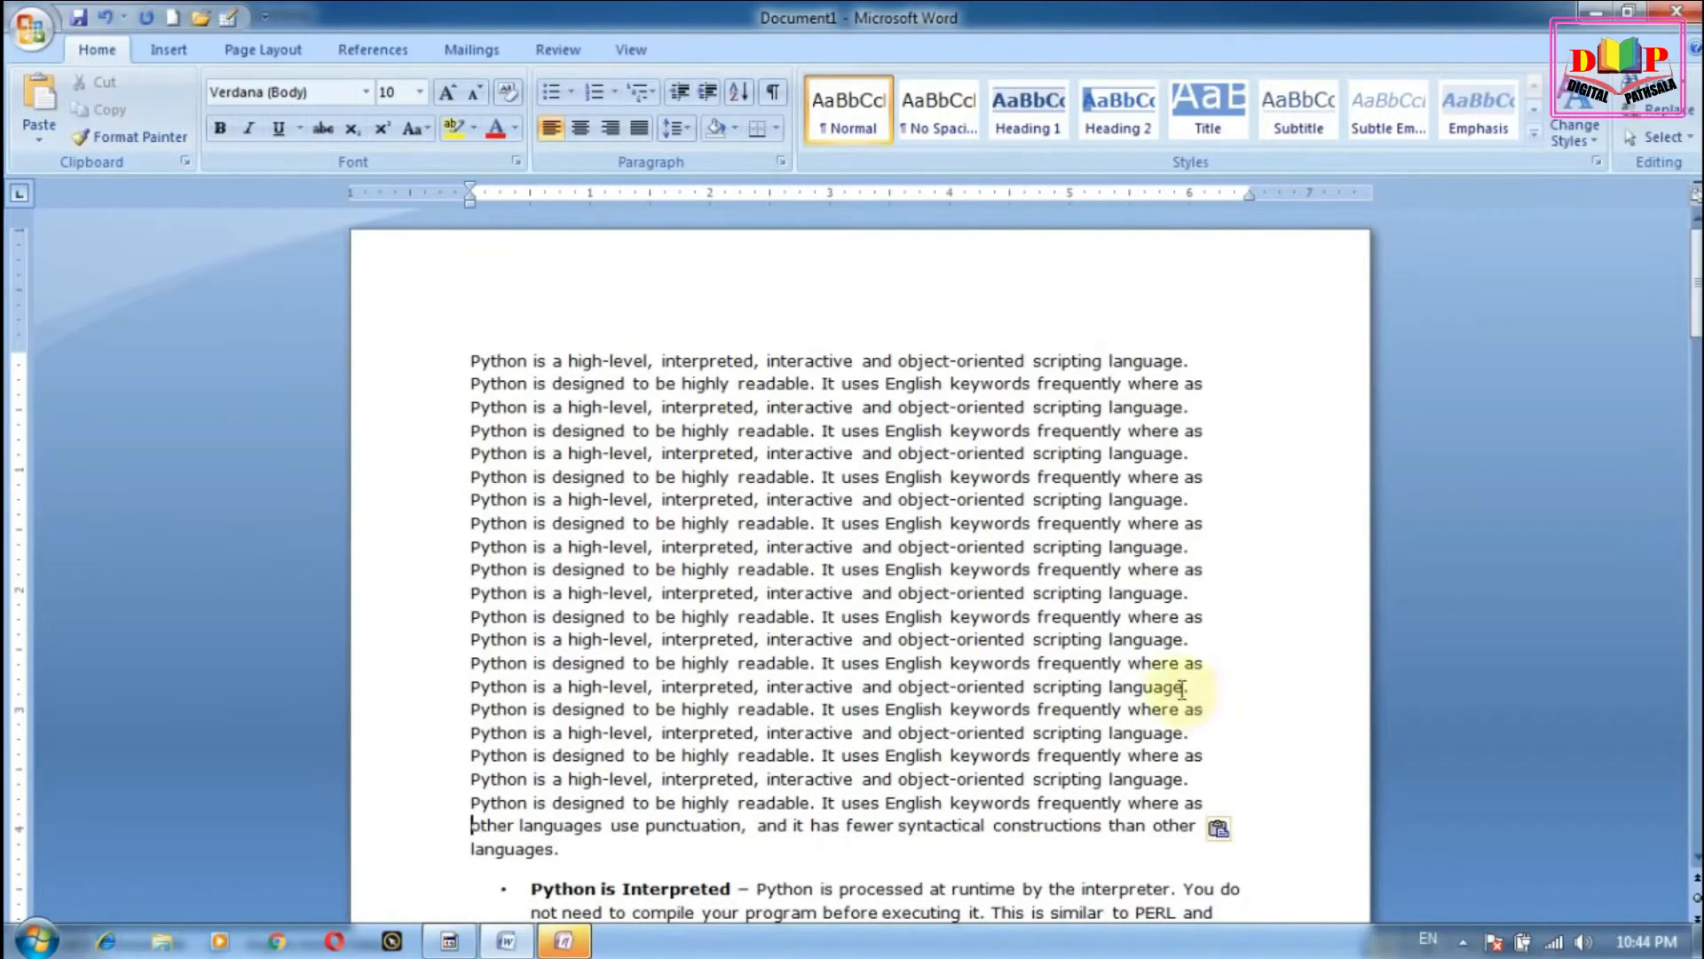
# Step: Cut the first three lines of the opening paragraph, followed by the whole remainder of that paragraph
pyautogui.click(471, 363)
pyautogui.moveTo(469, 362); pyautogui.dragTo(1183, 409)
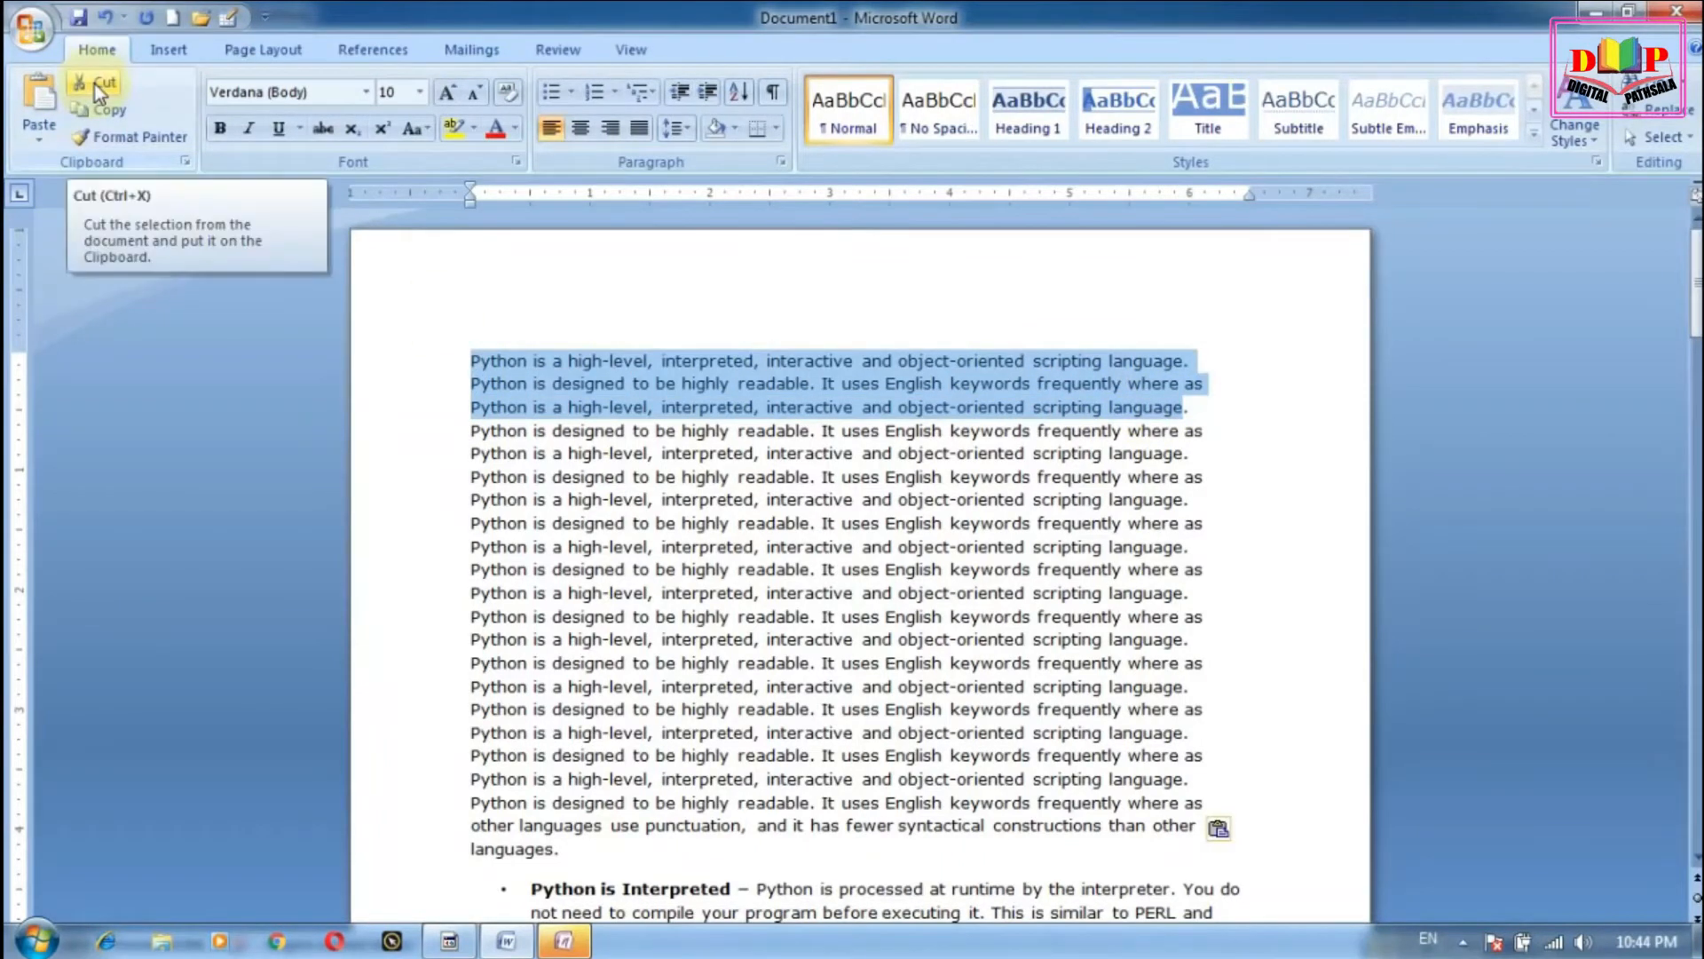
pyautogui.click(96, 84)
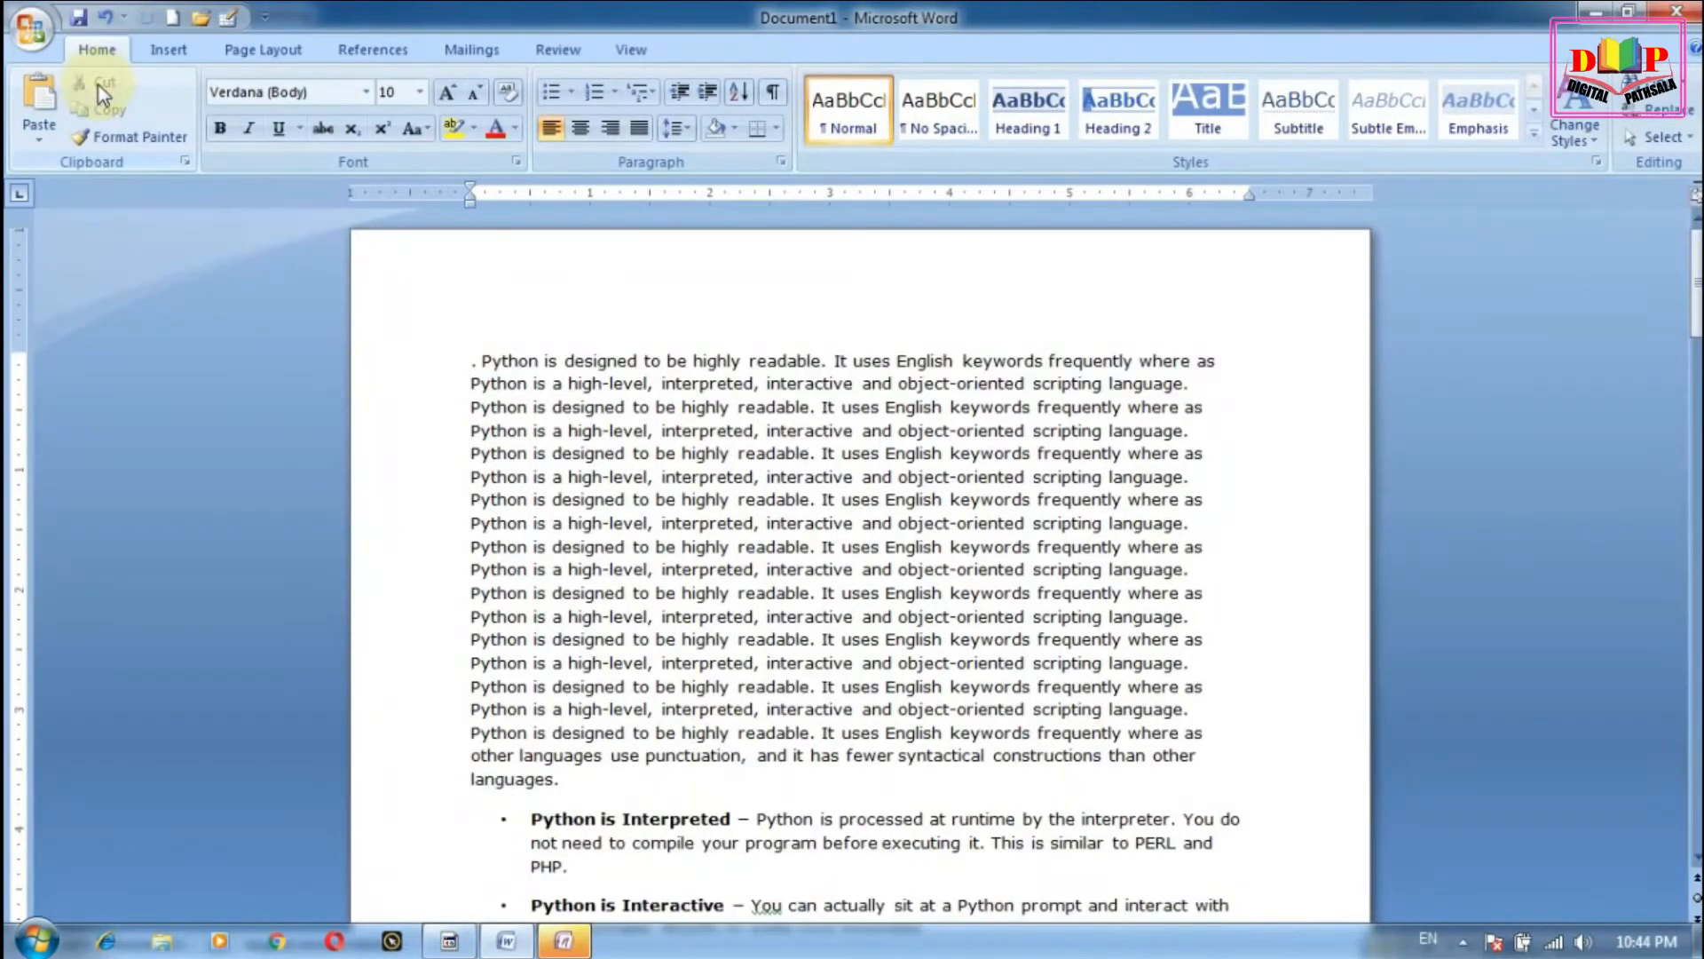
pyautogui.moveTo(461, 338); pyautogui.dragTo(983, 808)
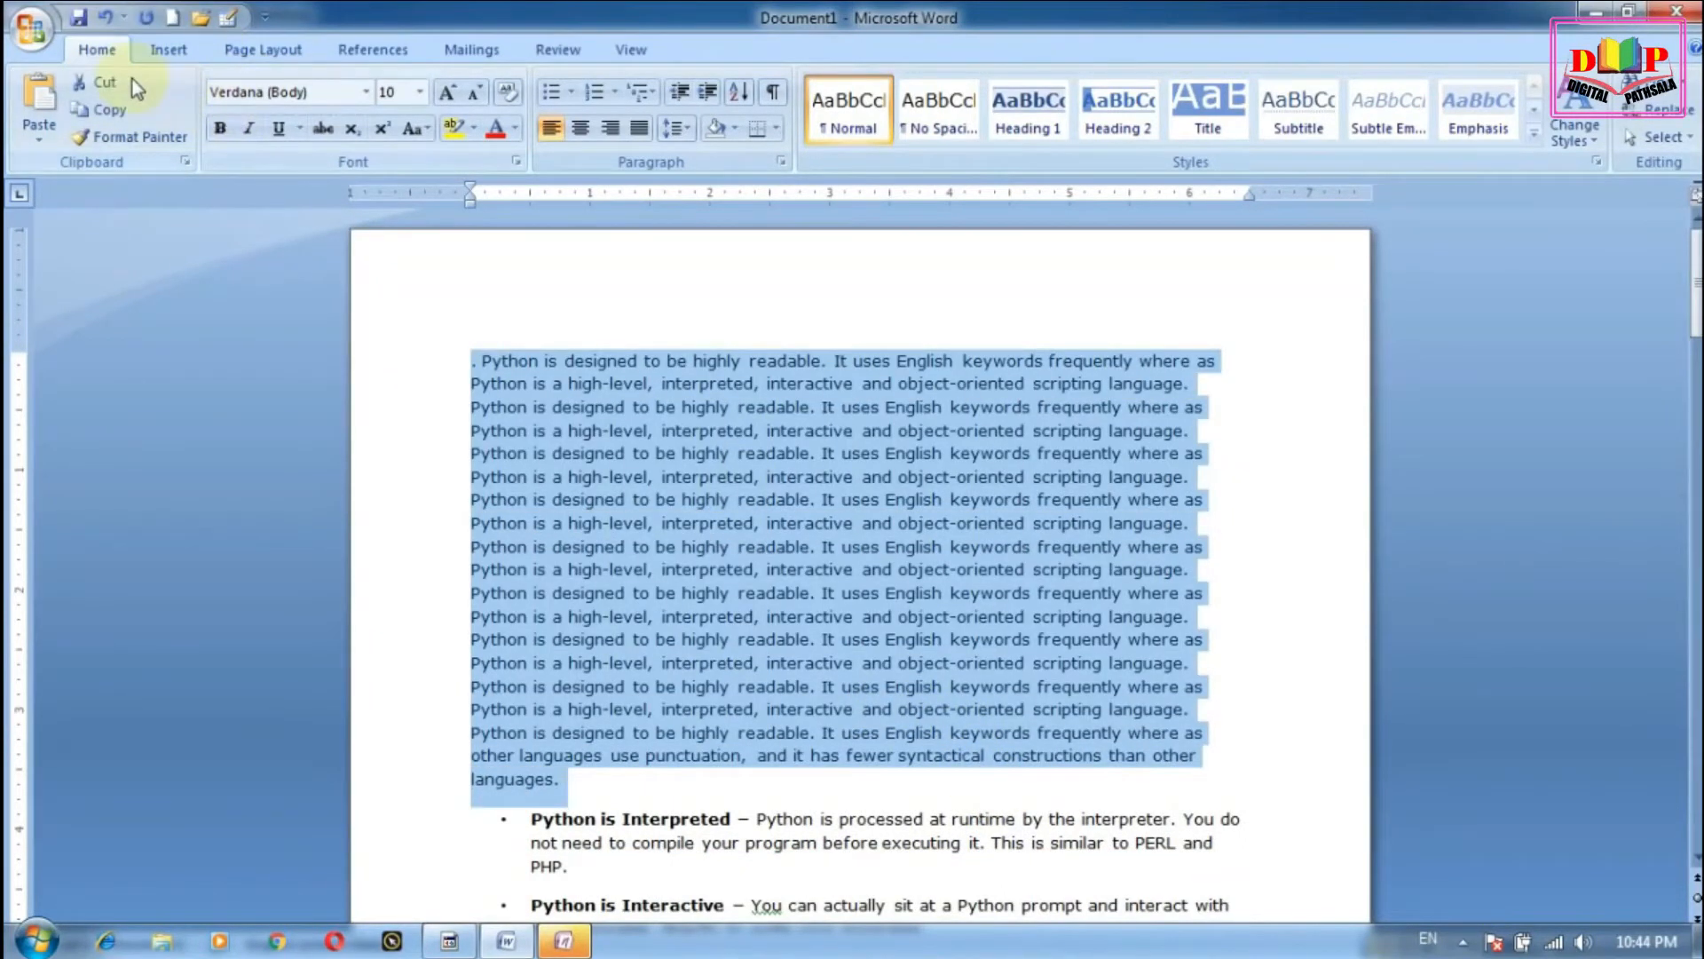
pyautogui.click(105, 84)
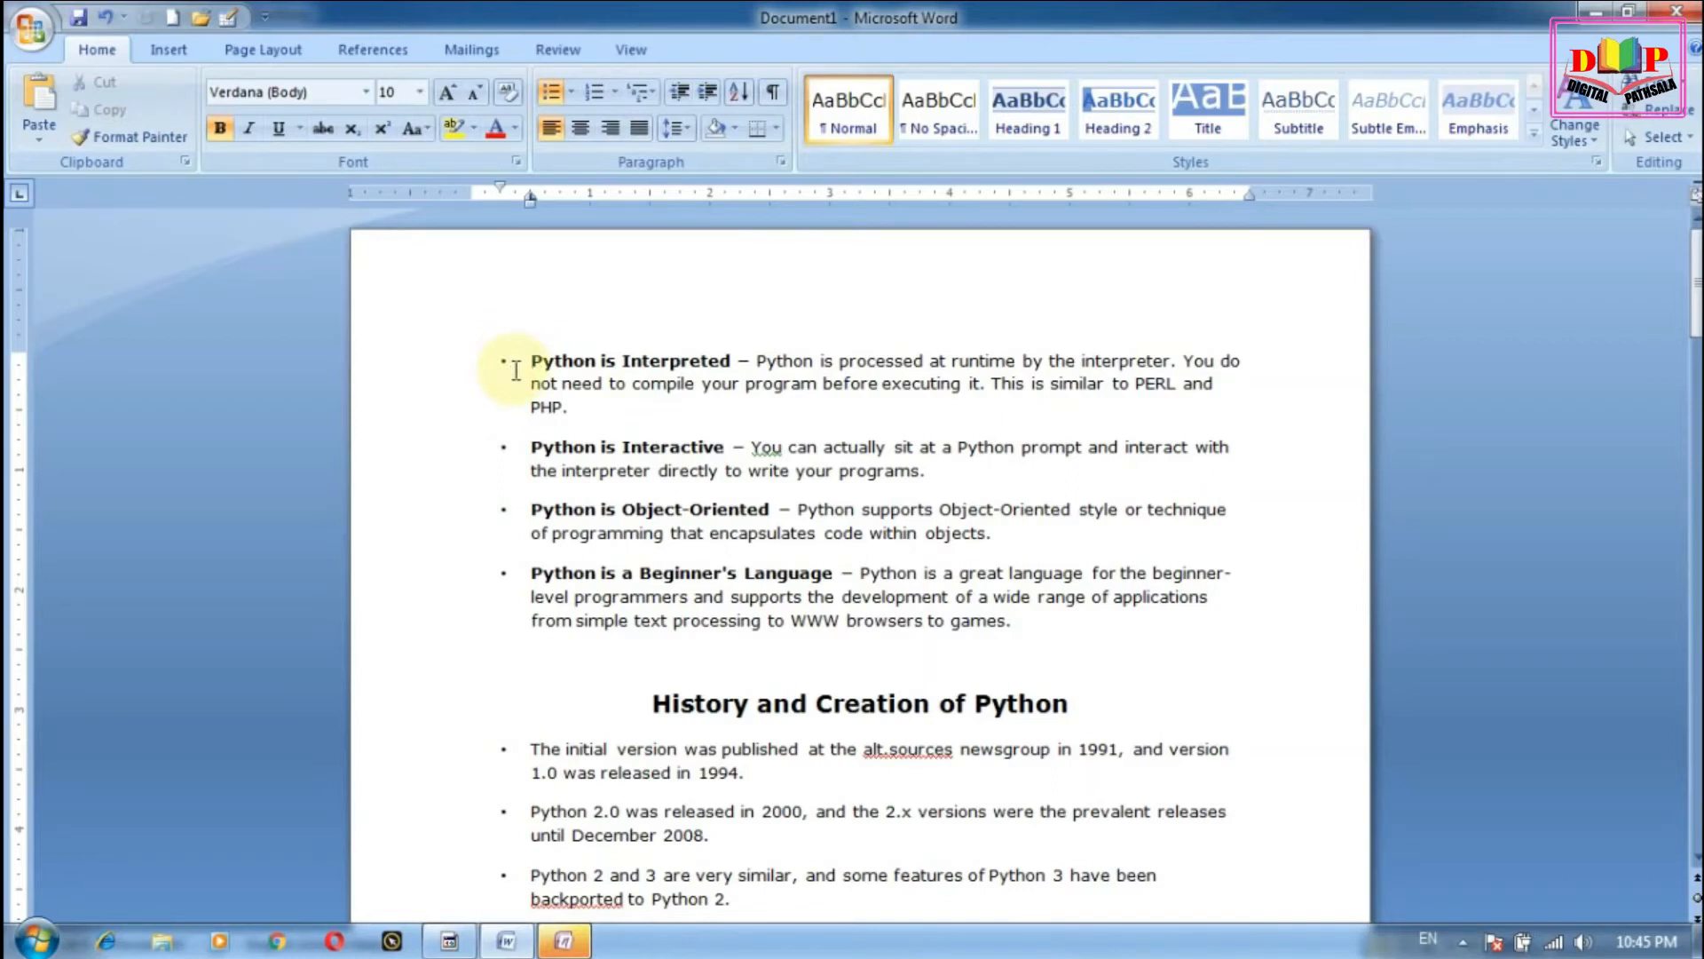
# Step: Apply the "Python is Interpreted" bullet's format to "programs" in the next bullet with Format Painter, and paste the cut paragraph before that word
pyautogui.moveTo(531, 363)
pyautogui.mouseDown()
pyautogui.moveTo(939, 361)
pyautogui.moveTo(1298, 327)
pyautogui.moveTo(1294, 400)
pyautogui.mouseUp()
pyautogui.click(131, 137)
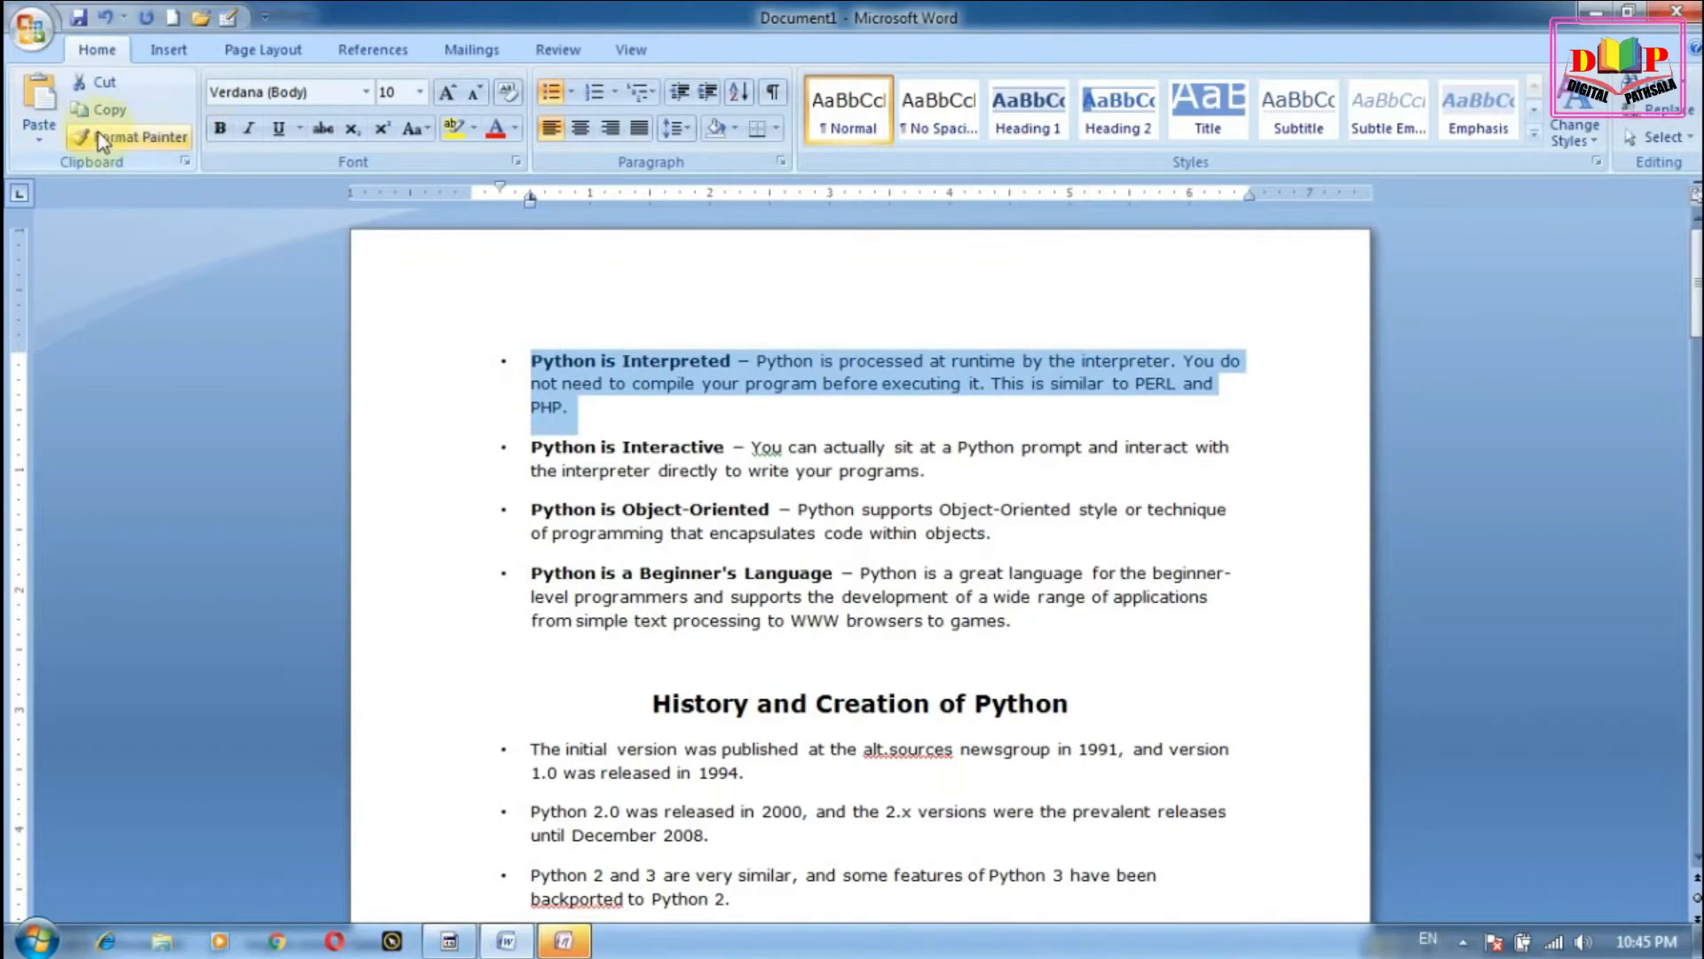
pyautogui.click(838, 470)
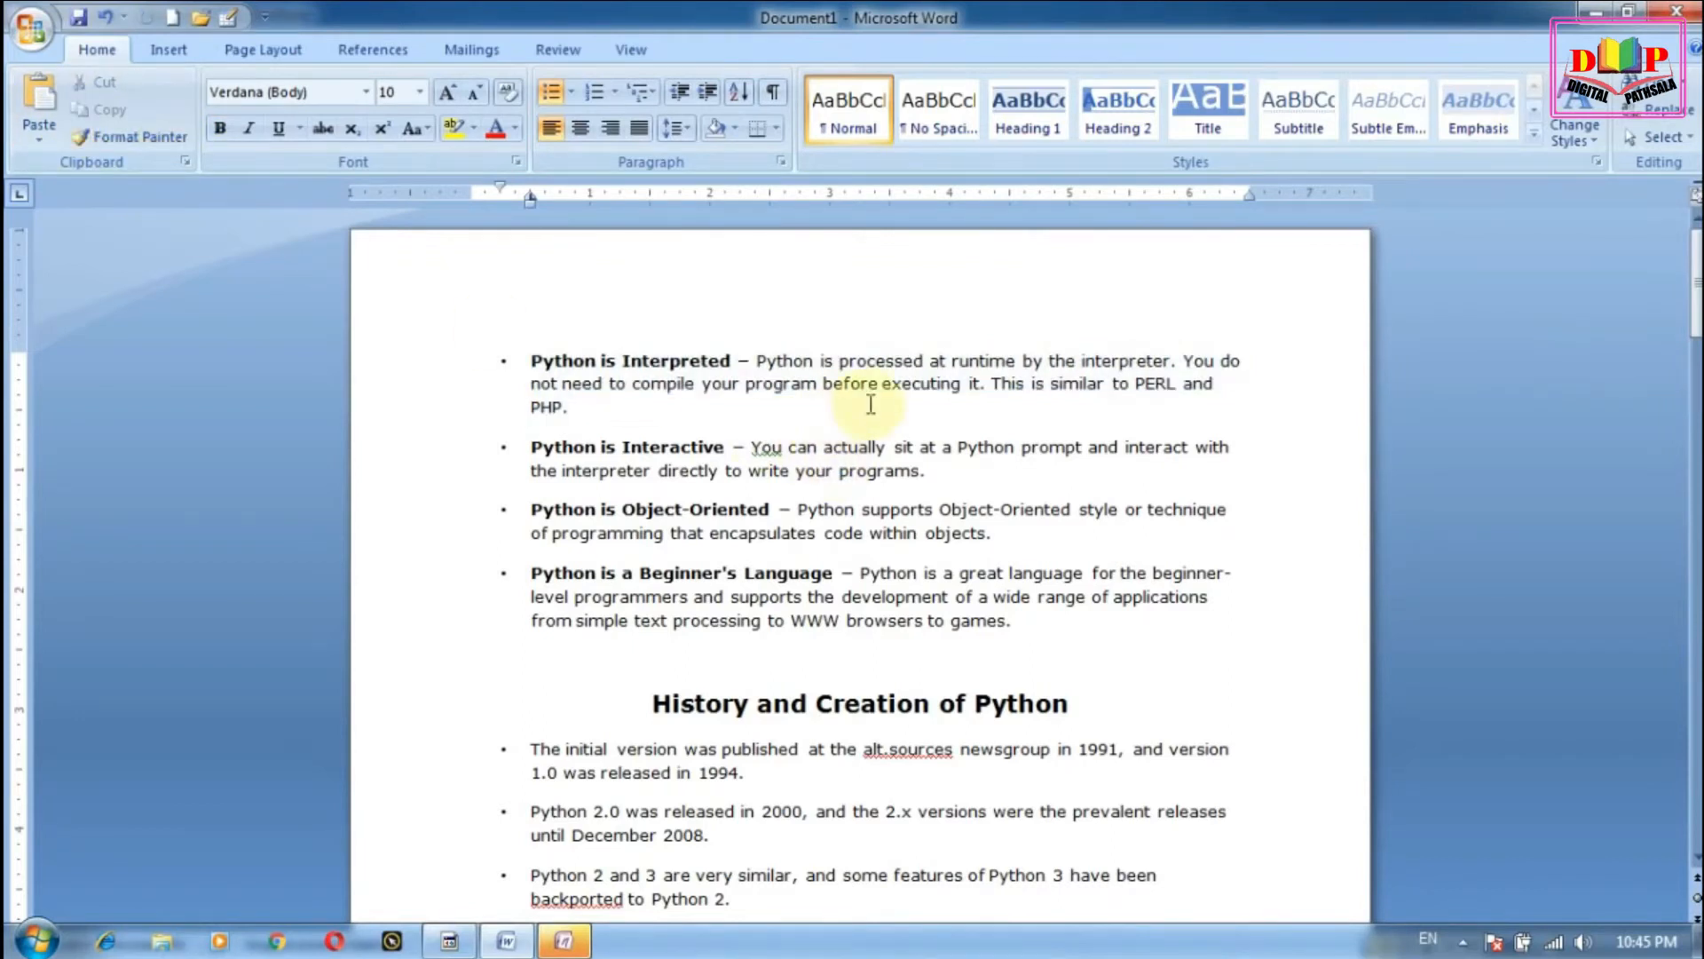
pyautogui.hotkey('ctrl', 'v')
pyautogui.moveTo(463, 406); pyautogui.dragTo(1230, 430)
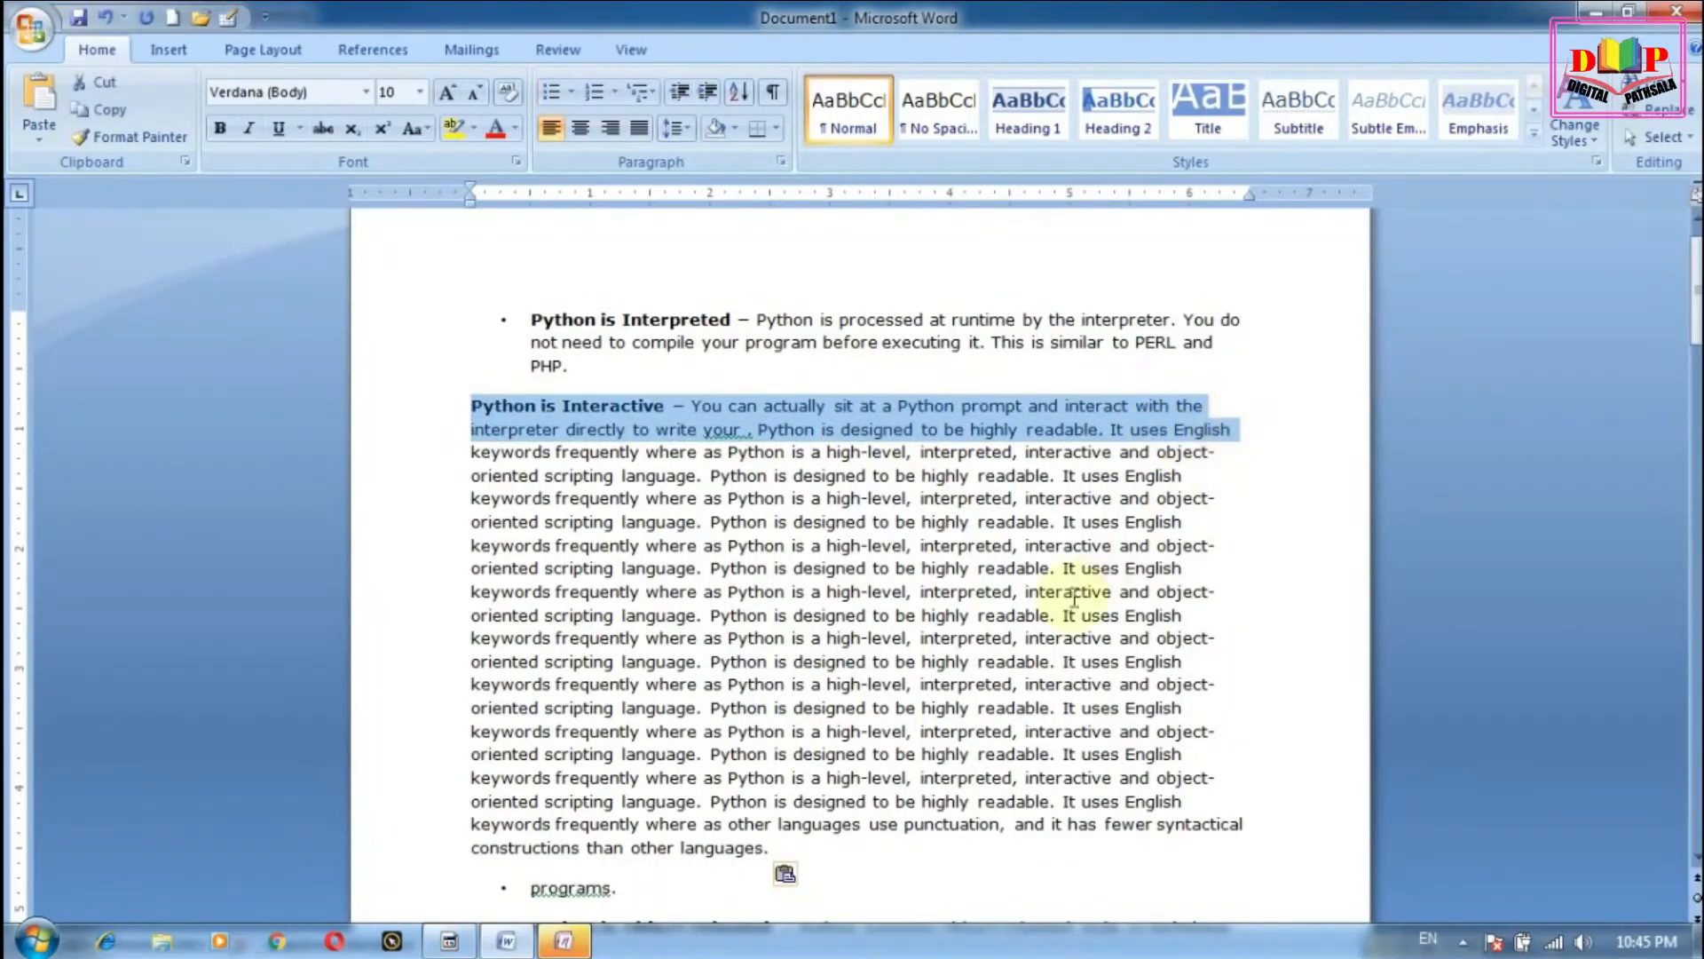
pyautogui.scroll(-3, 1076, 597)
pyautogui.scroll(3, 1030, 637)
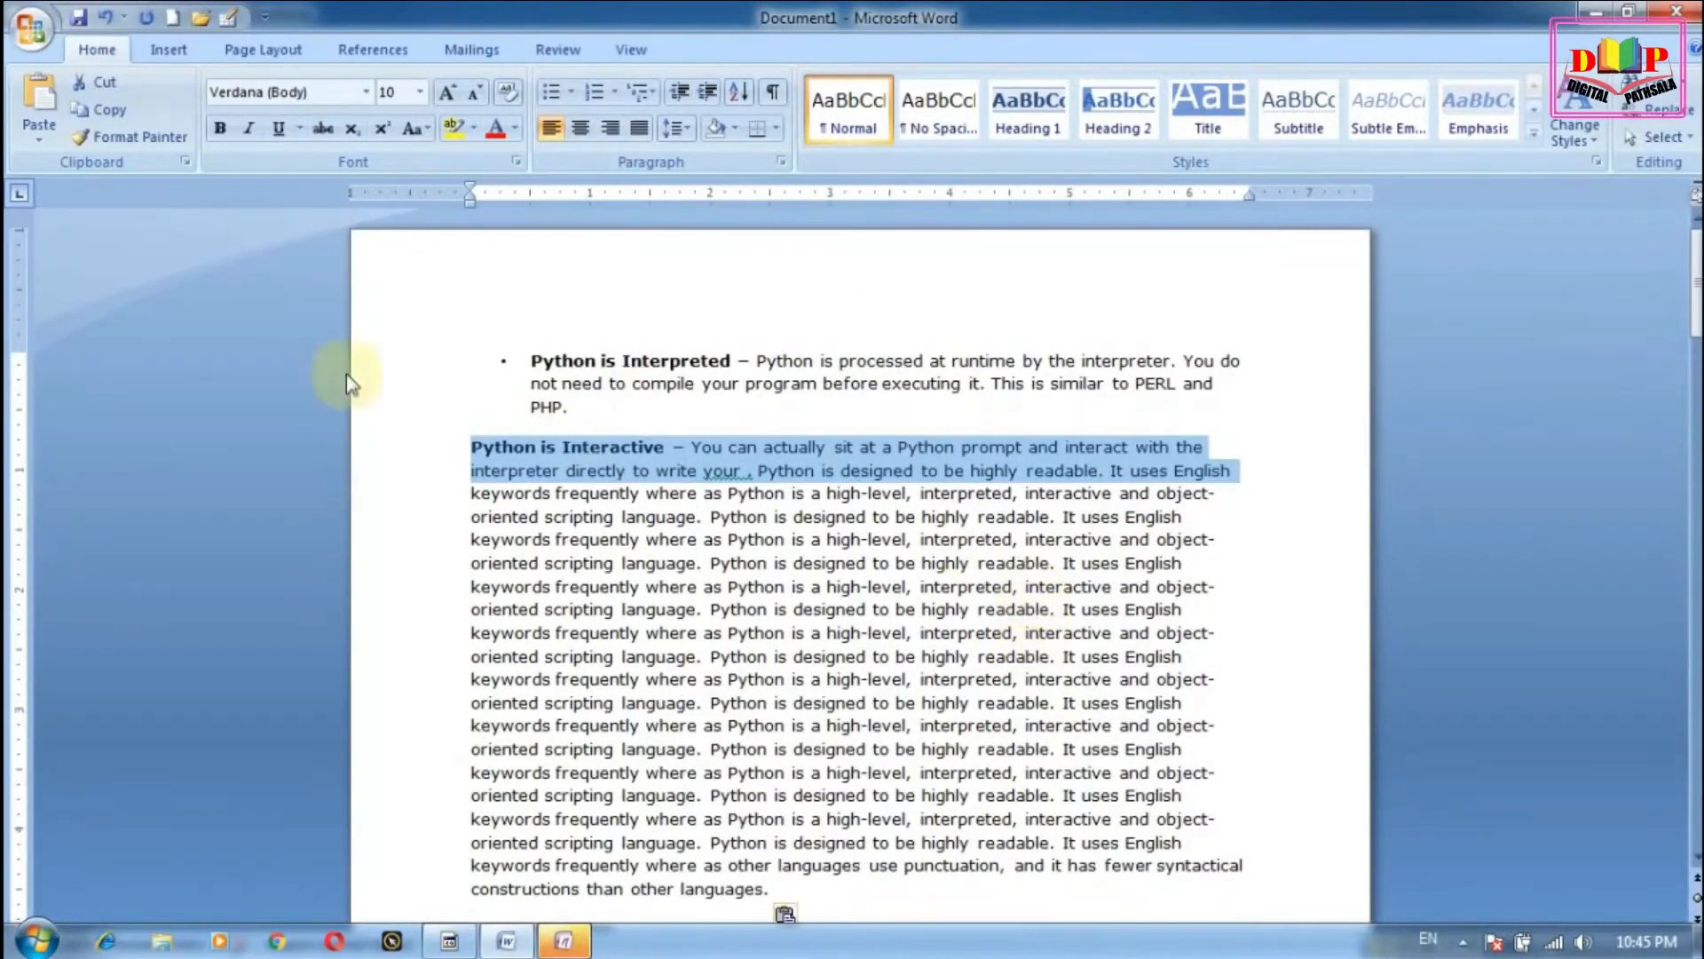
pyautogui.click(366, 93)
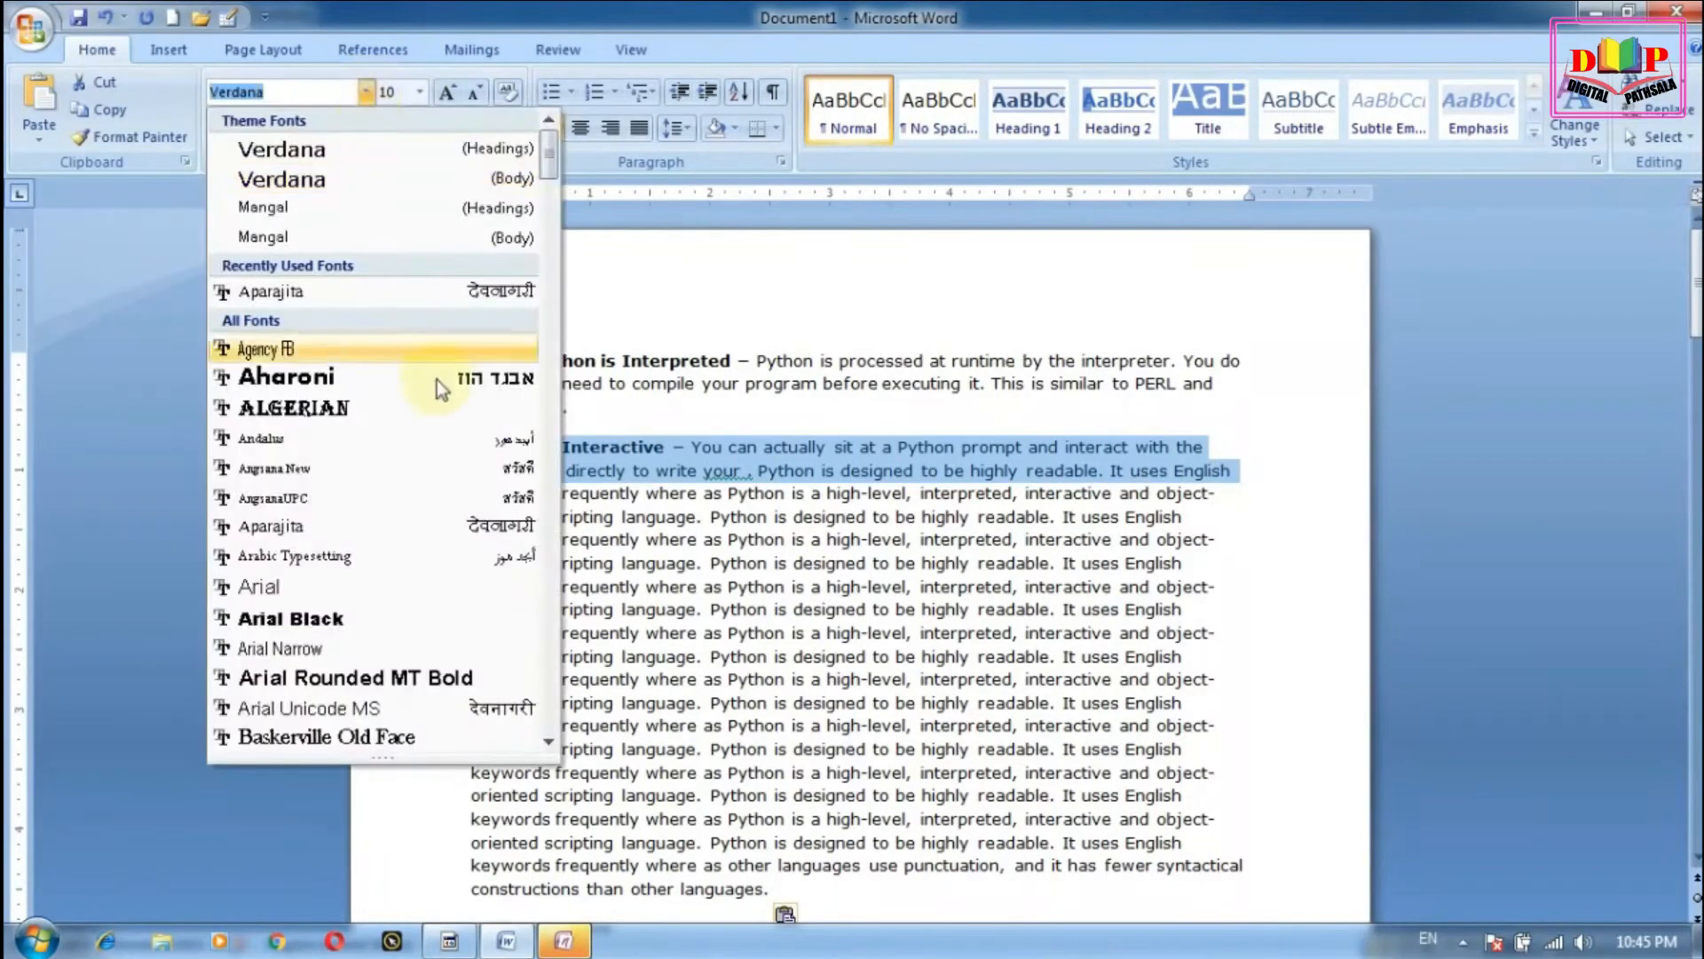
pyautogui.press('Escape')
# Step: Change the font of the whole "Python is Interpreted" bullet to Cooper Black
pyautogui.moveTo(497, 355); pyautogui.dragTo(581, 410)
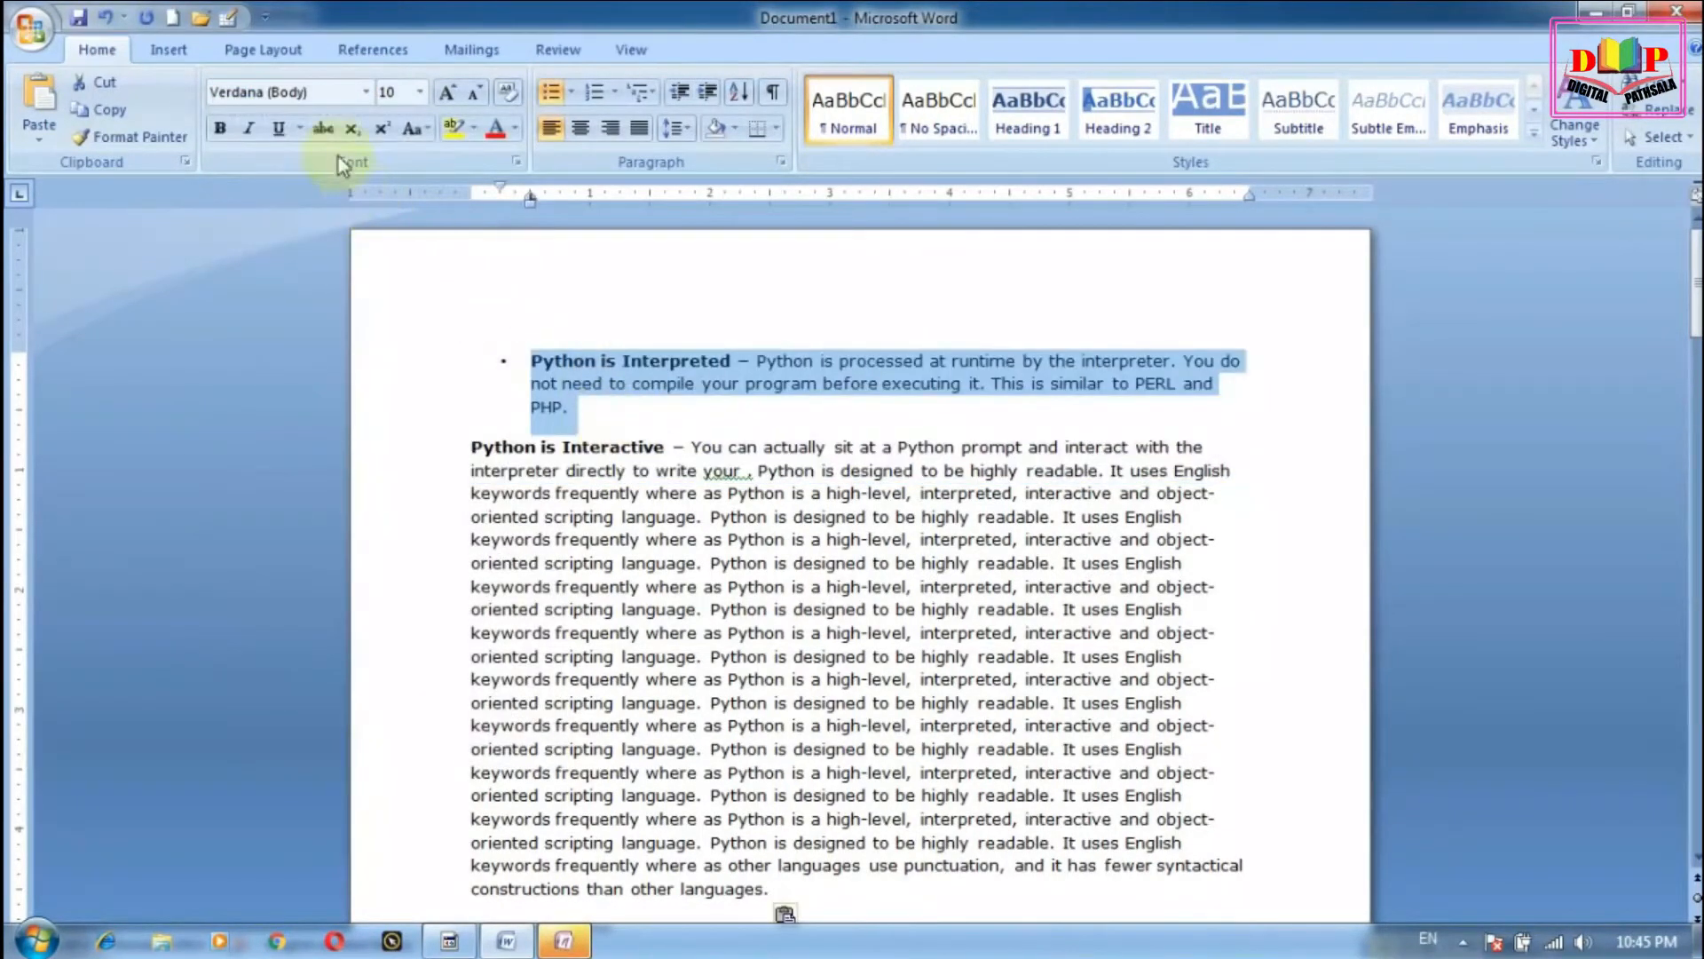
pyautogui.click(367, 92)
pyautogui.scroll(-3, 336, 479)
pyautogui.scroll(-12, 334, 478)
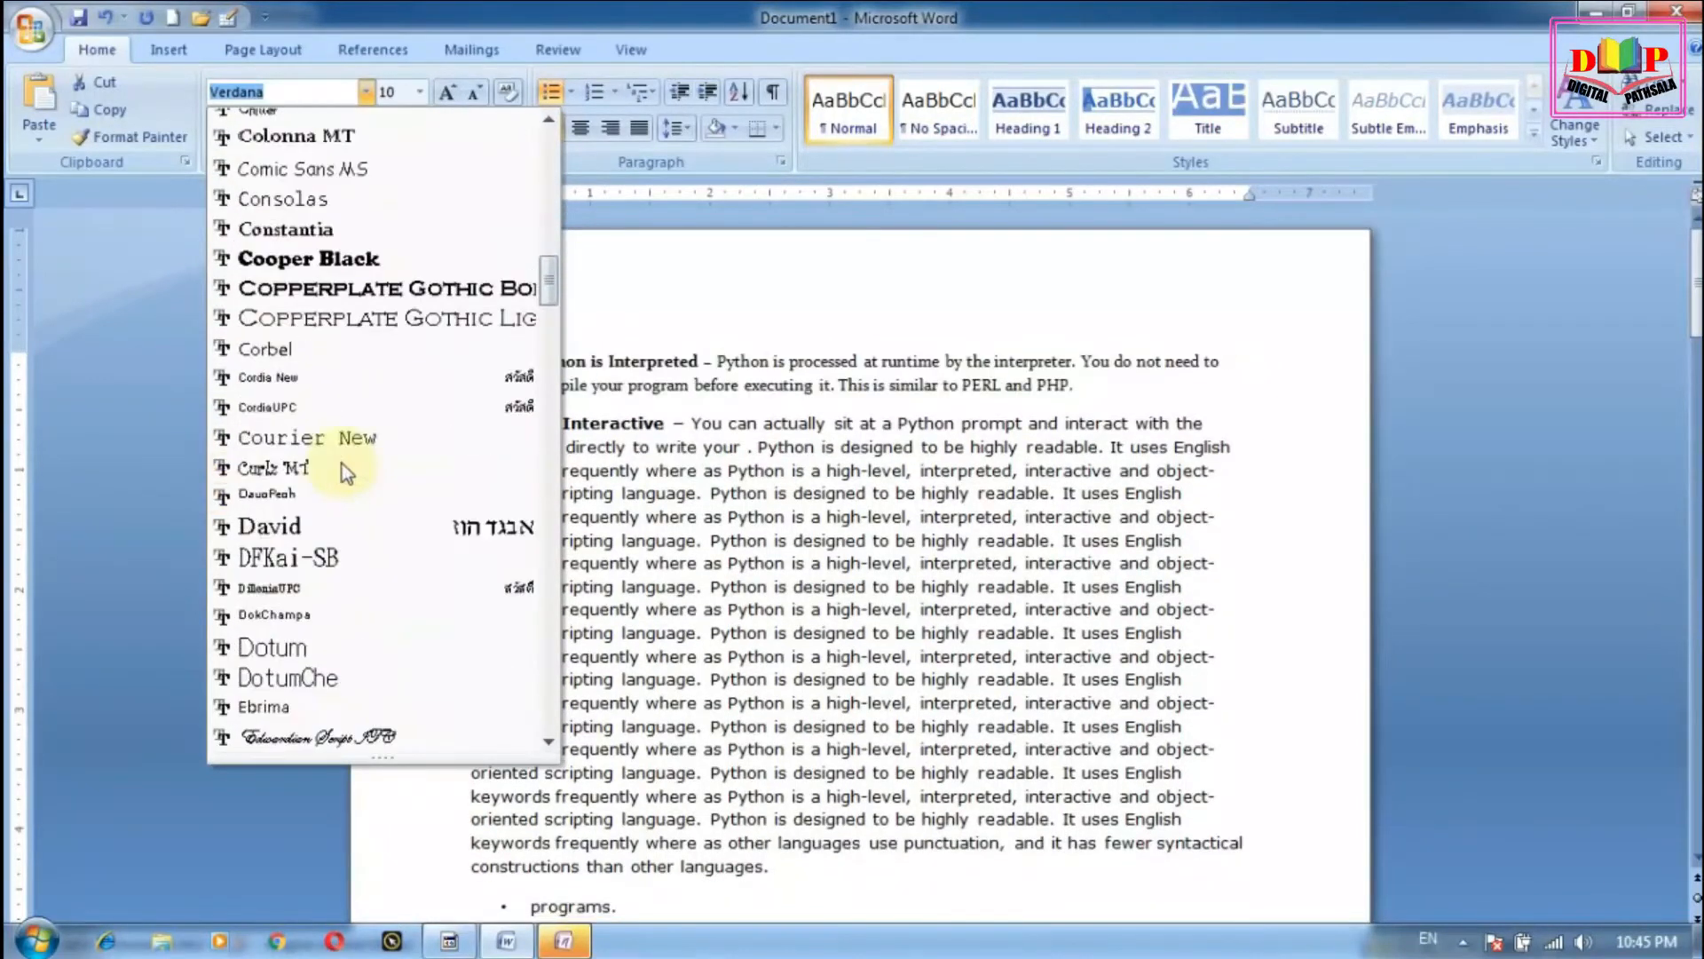
pyautogui.click(435, 257)
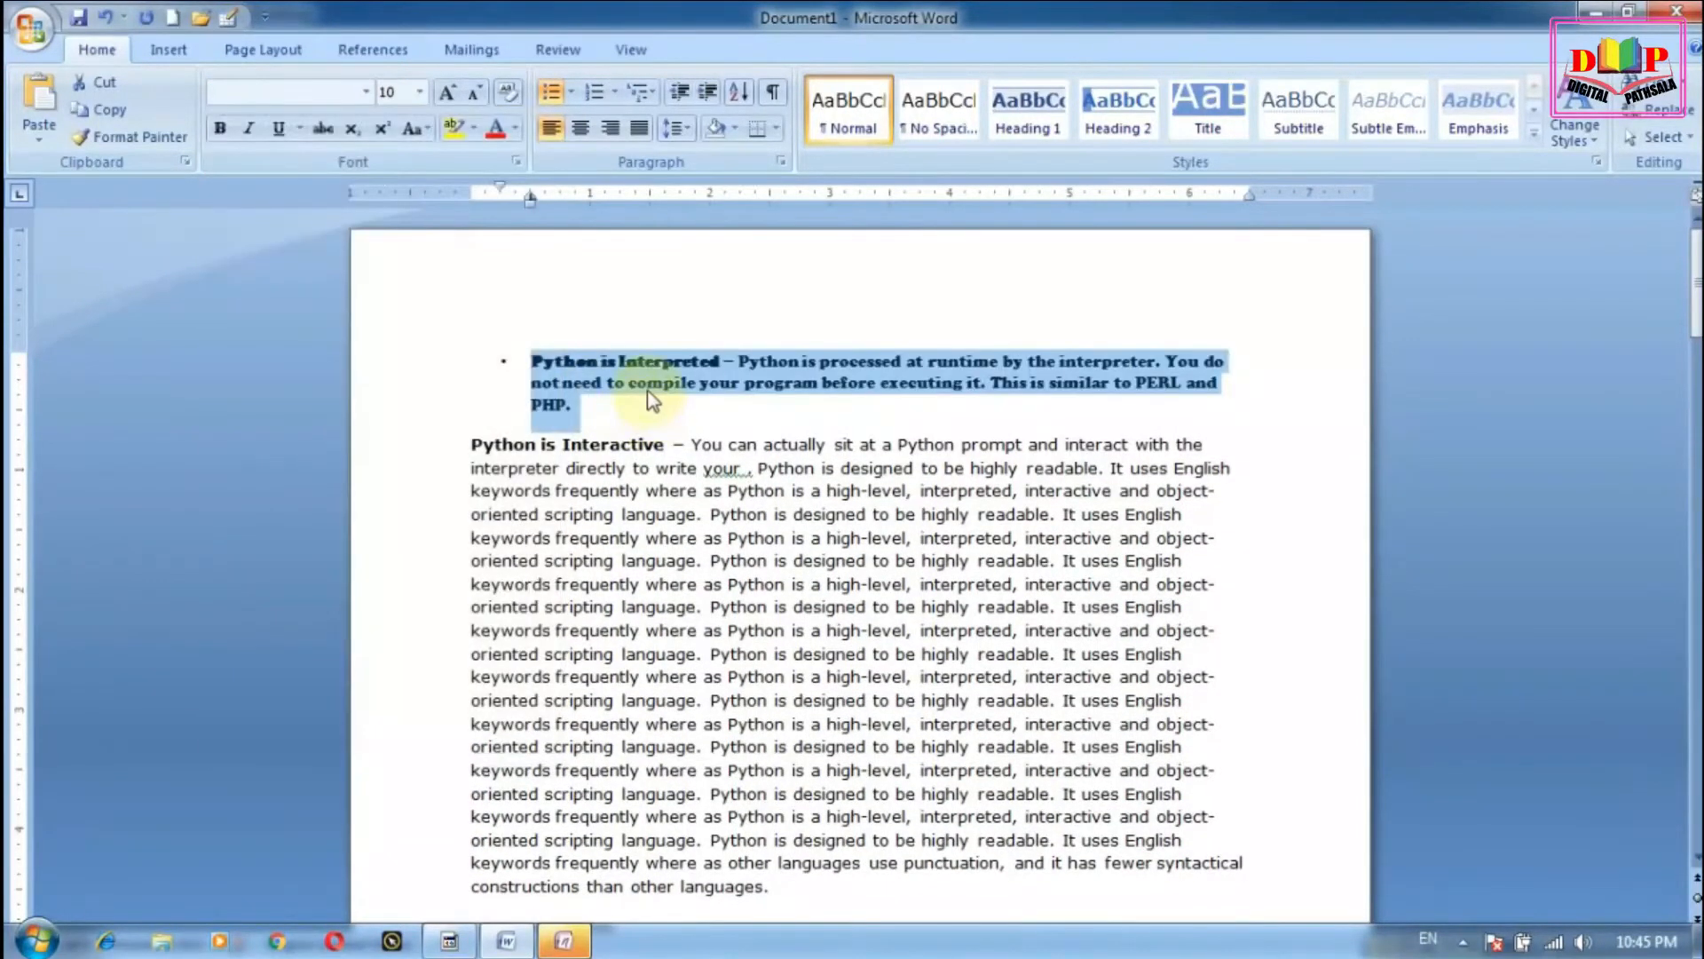
pyautogui.click(779, 447)
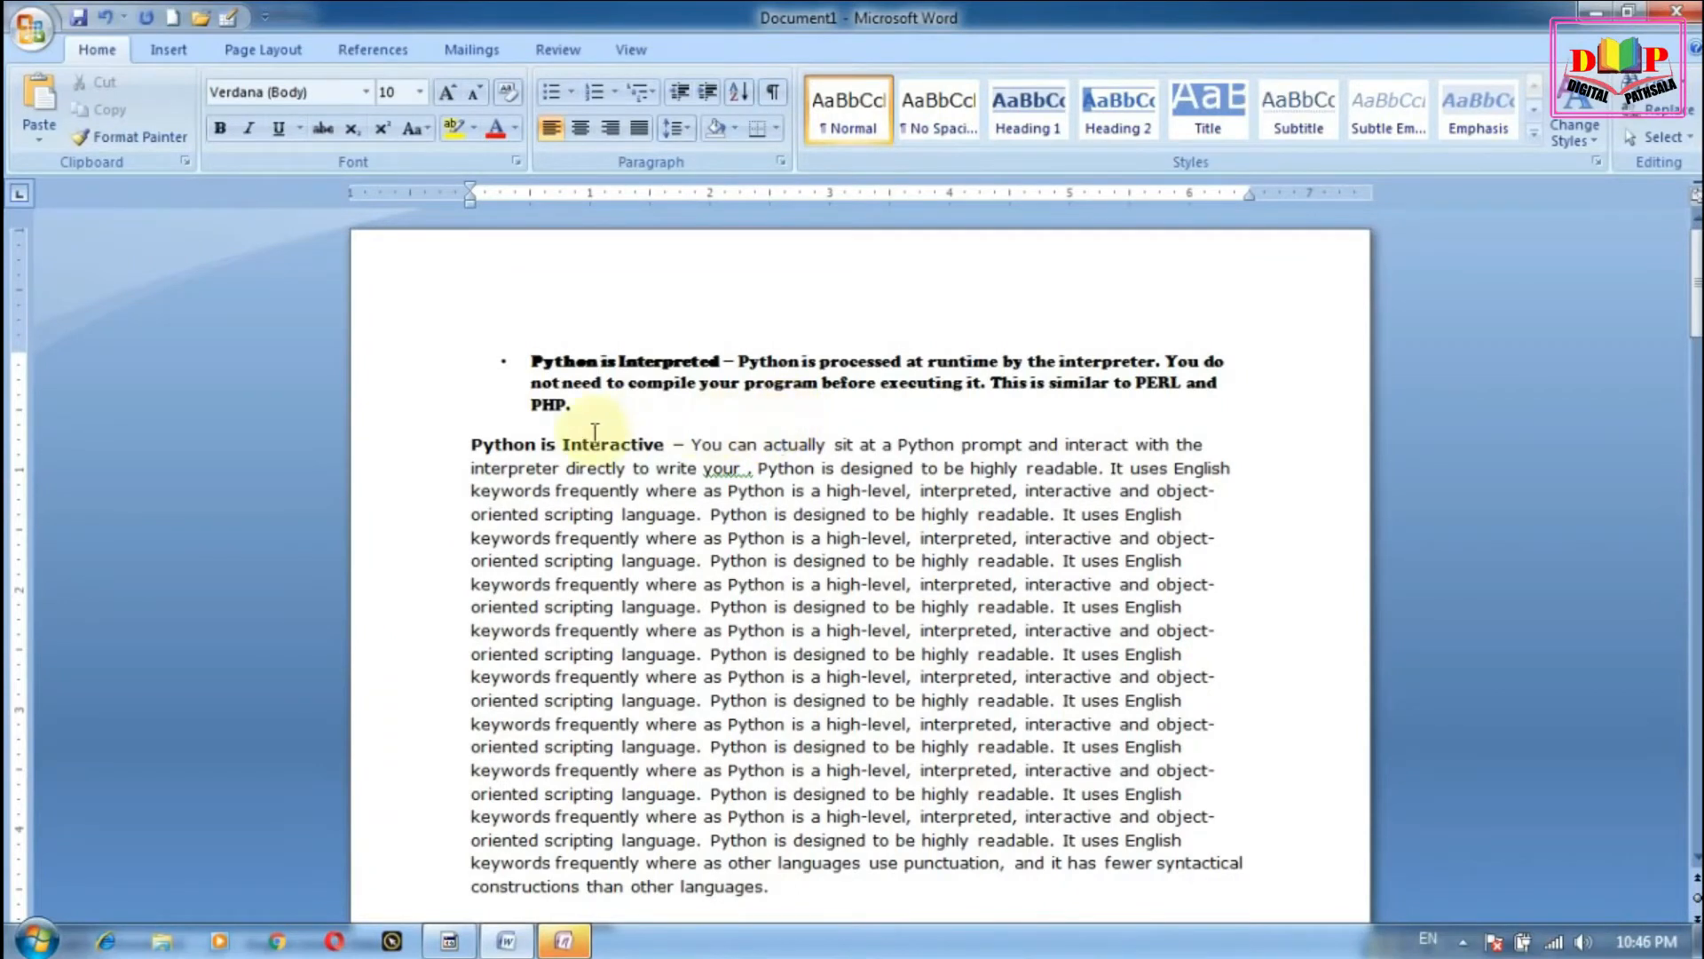
# Step: Make the middle lines of the "Python is Interactive" paragraph bold, starting at its seventh line with "keywords frequently"
pyautogui.moveTo(533, 365); pyautogui.dragTo(565, 408)
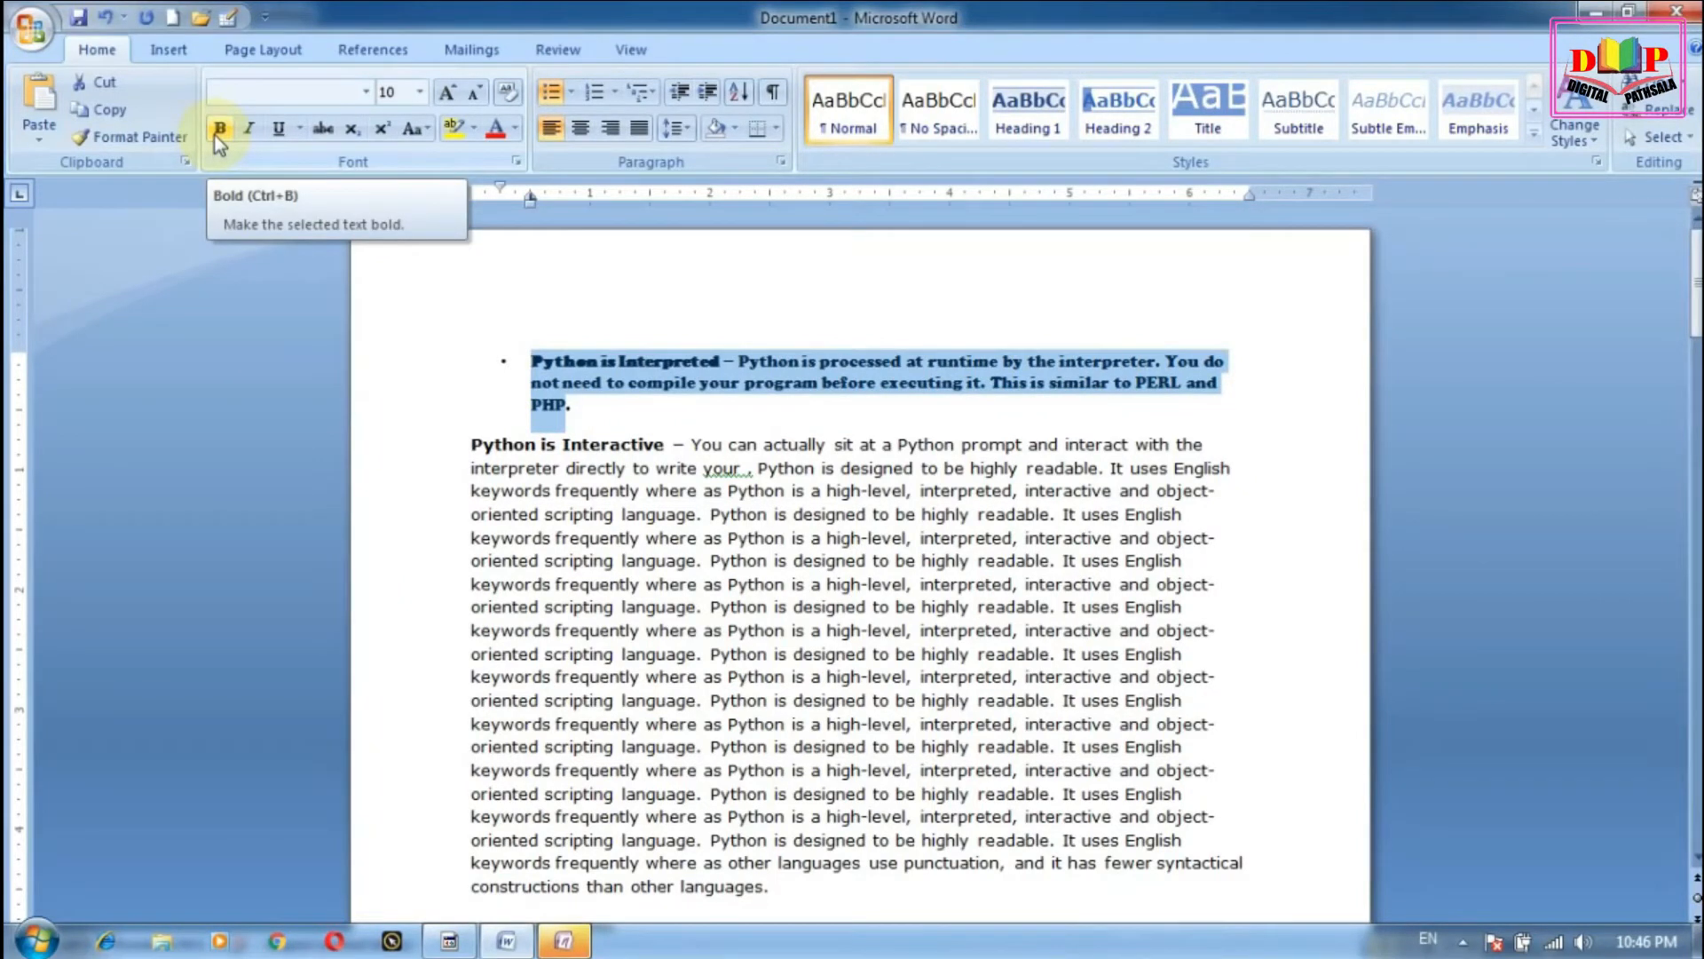
pyautogui.moveTo(484, 584); pyautogui.dragTo(1117, 770)
pyautogui.hotkey('ctrl', 'b')
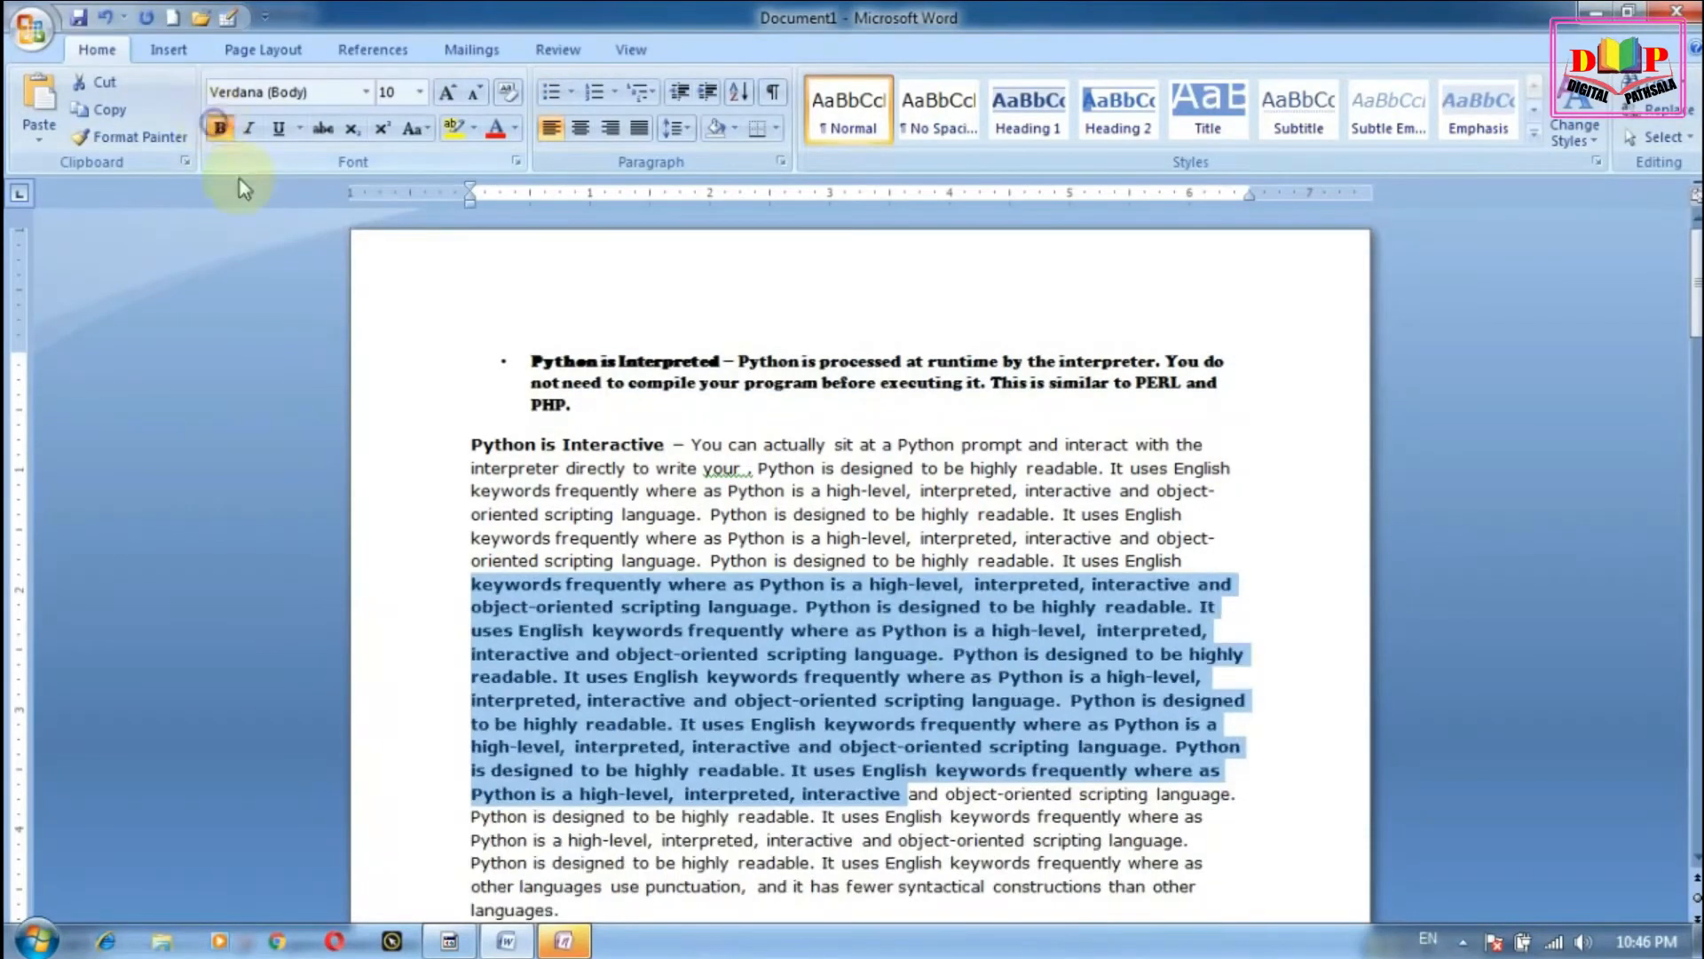
pyautogui.click(1012, 676)
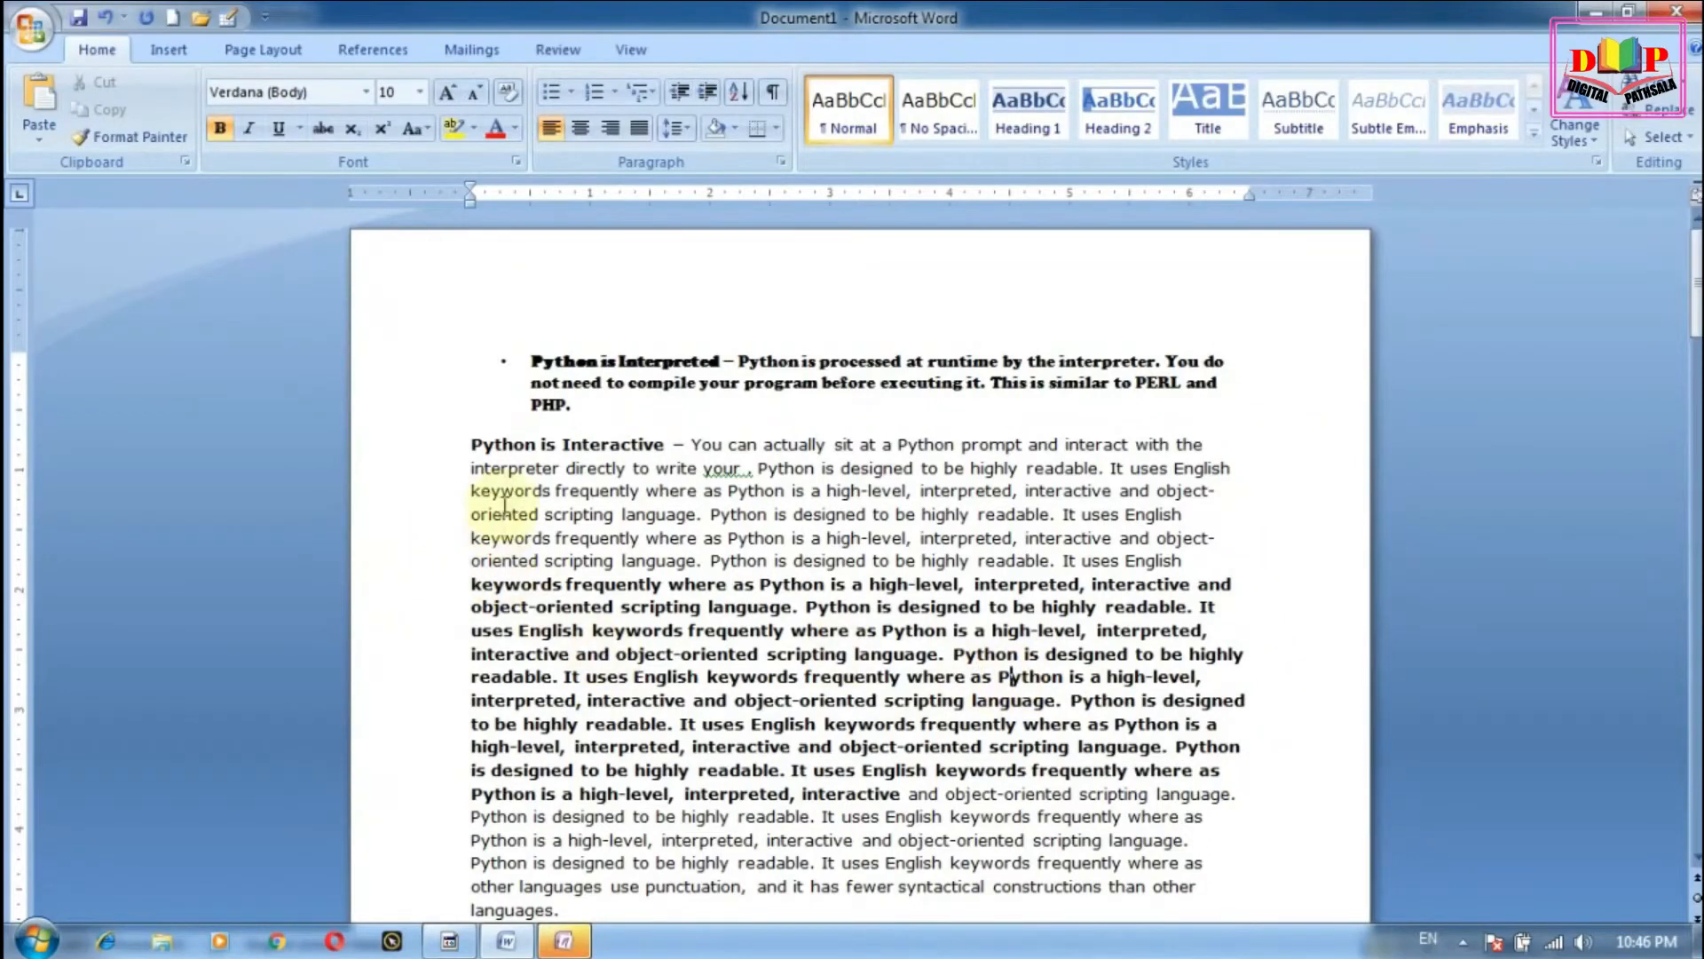
# Step: Underline the first six lines of the "Python is Interactive" paragraph, up to the start of the bold text
pyautogui.moveTo(472, 446); pyautogui.dragTo(1191, 561)
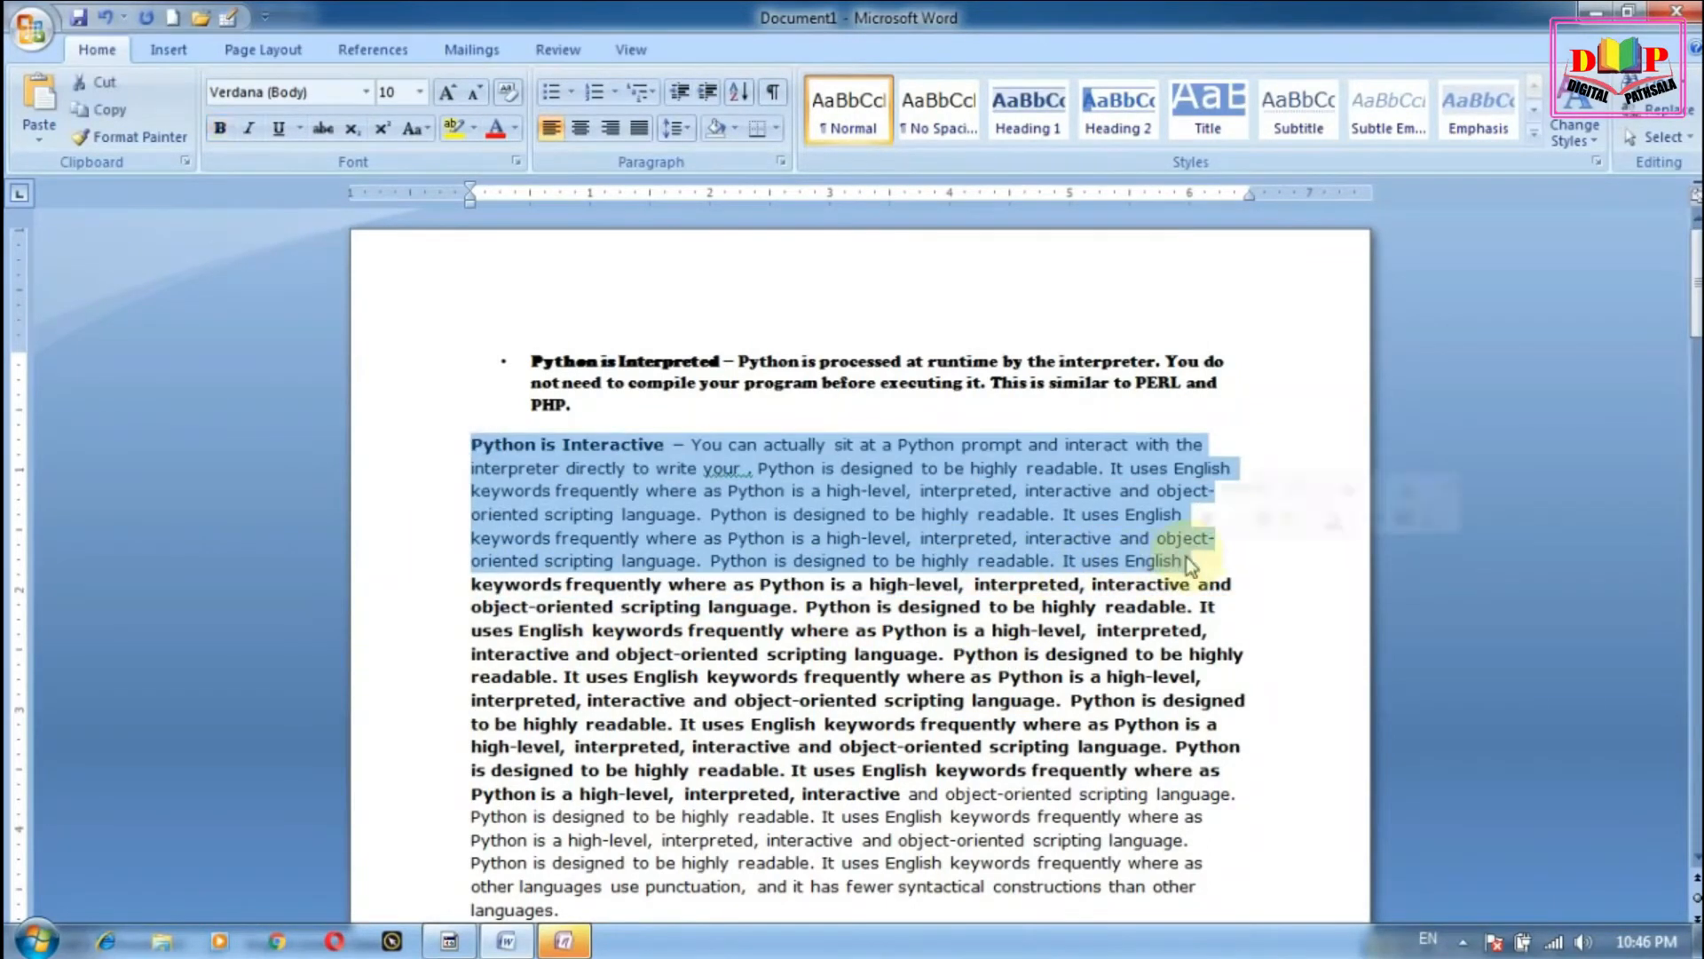
pyautogui.click(281, 131)
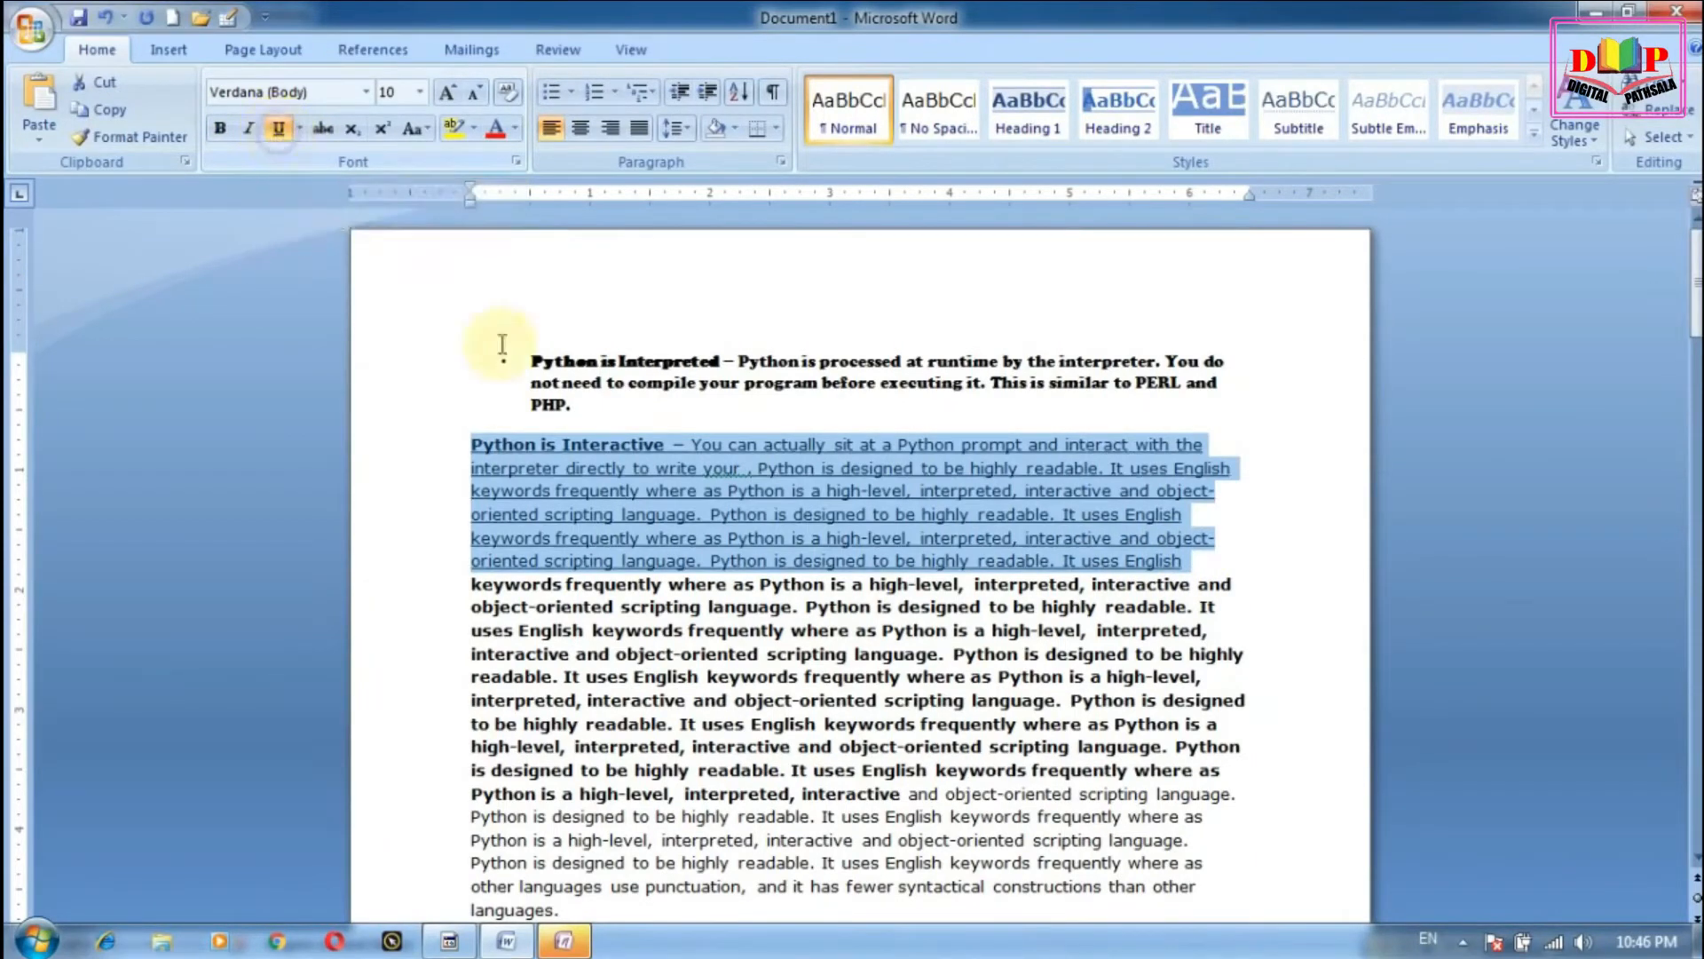
pyautogui.click(948, 561)
pyautogui.moveTo(473, 441); pyautogui.dragTo(1216, 583)
pyautogui.click(1200, 568)
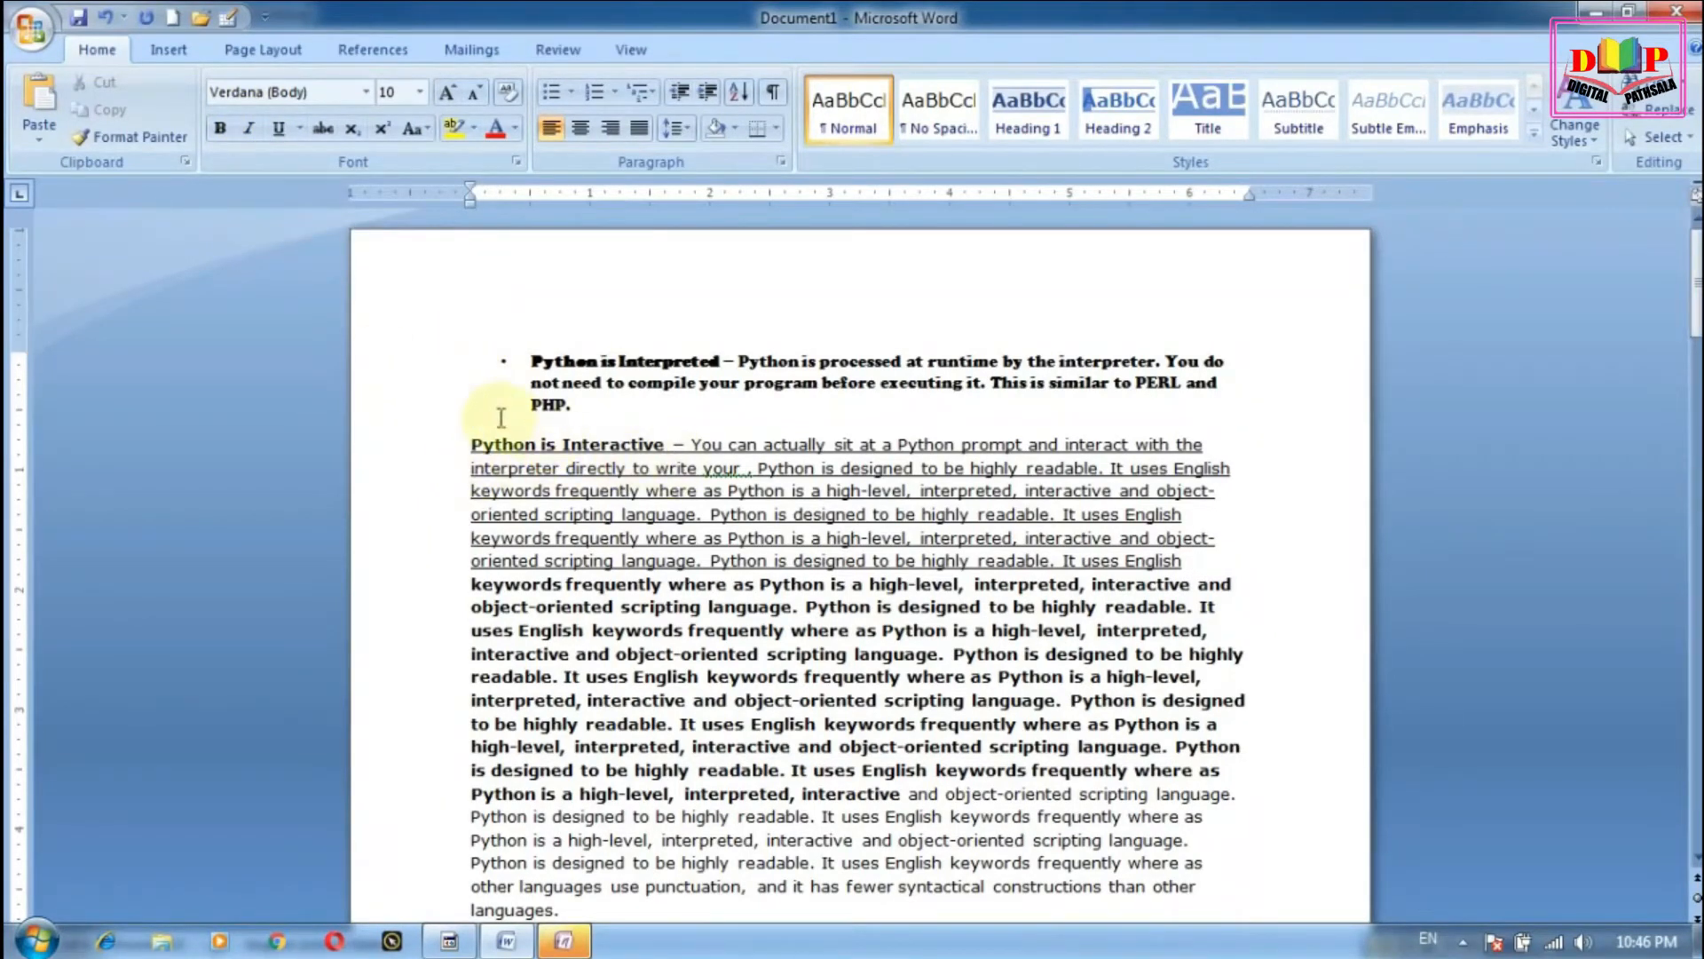
# Step: Italicize the first six lines of the "Python is Interactive" paragraph, and strike through those lines together with "PHP." above them
pyautogui.moveTo(470, 444); pyautogui.dragTo(1222, 559)
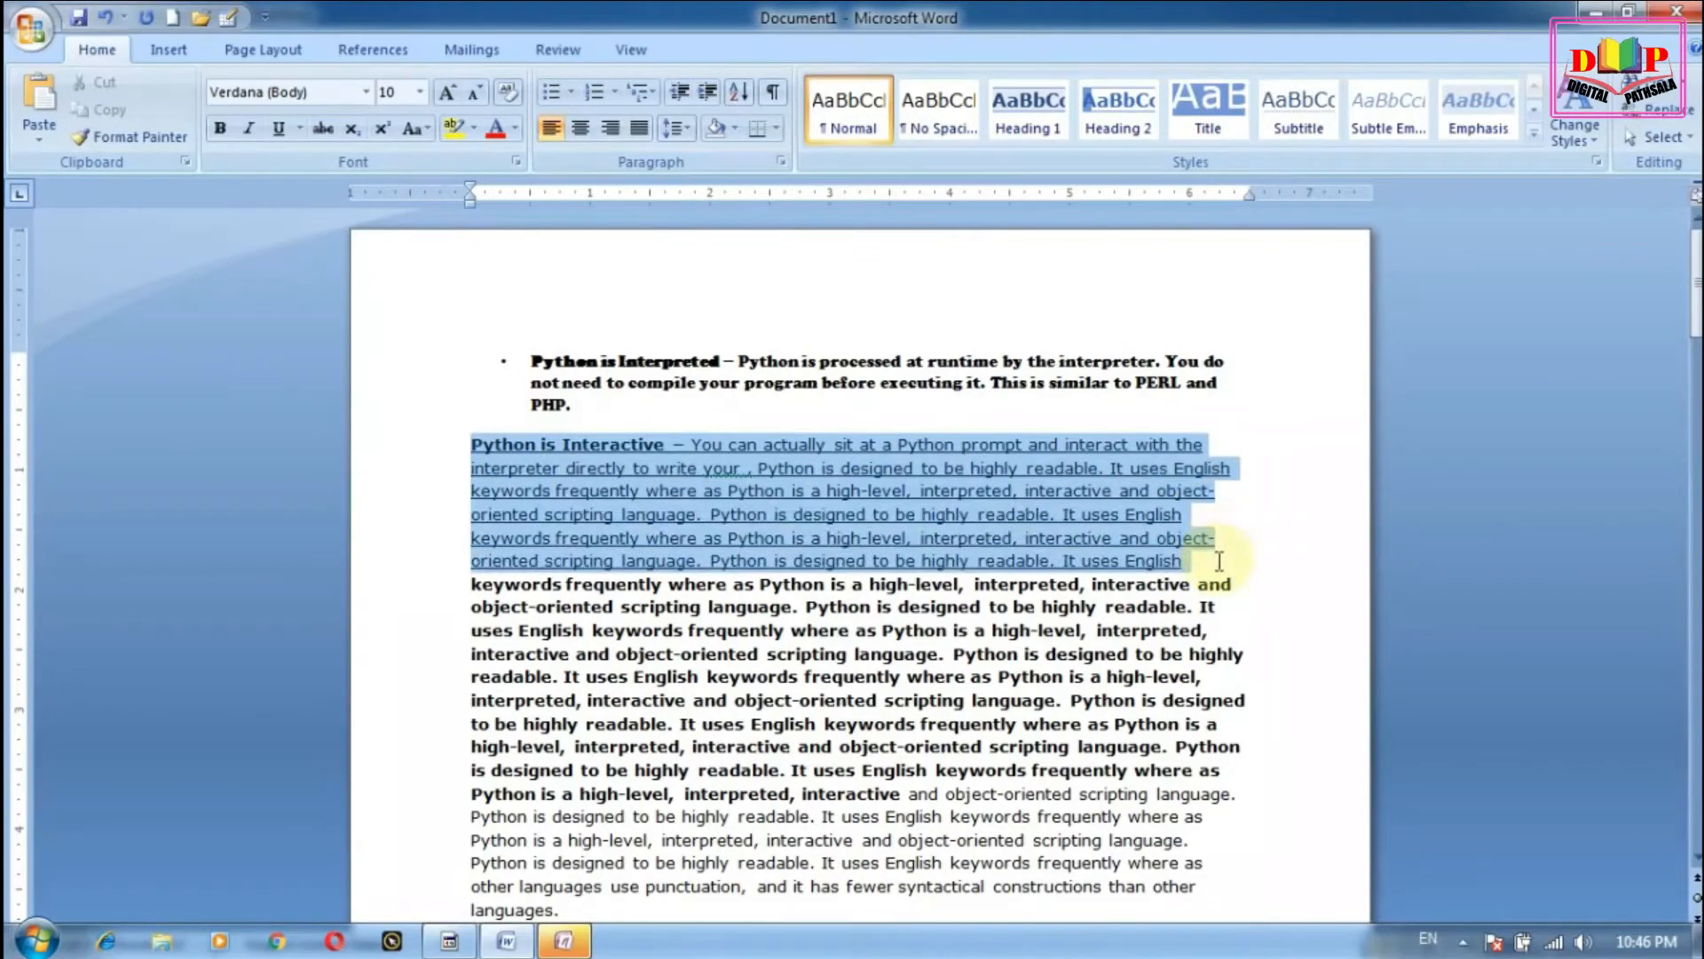
pyautogui.click(250, 137)
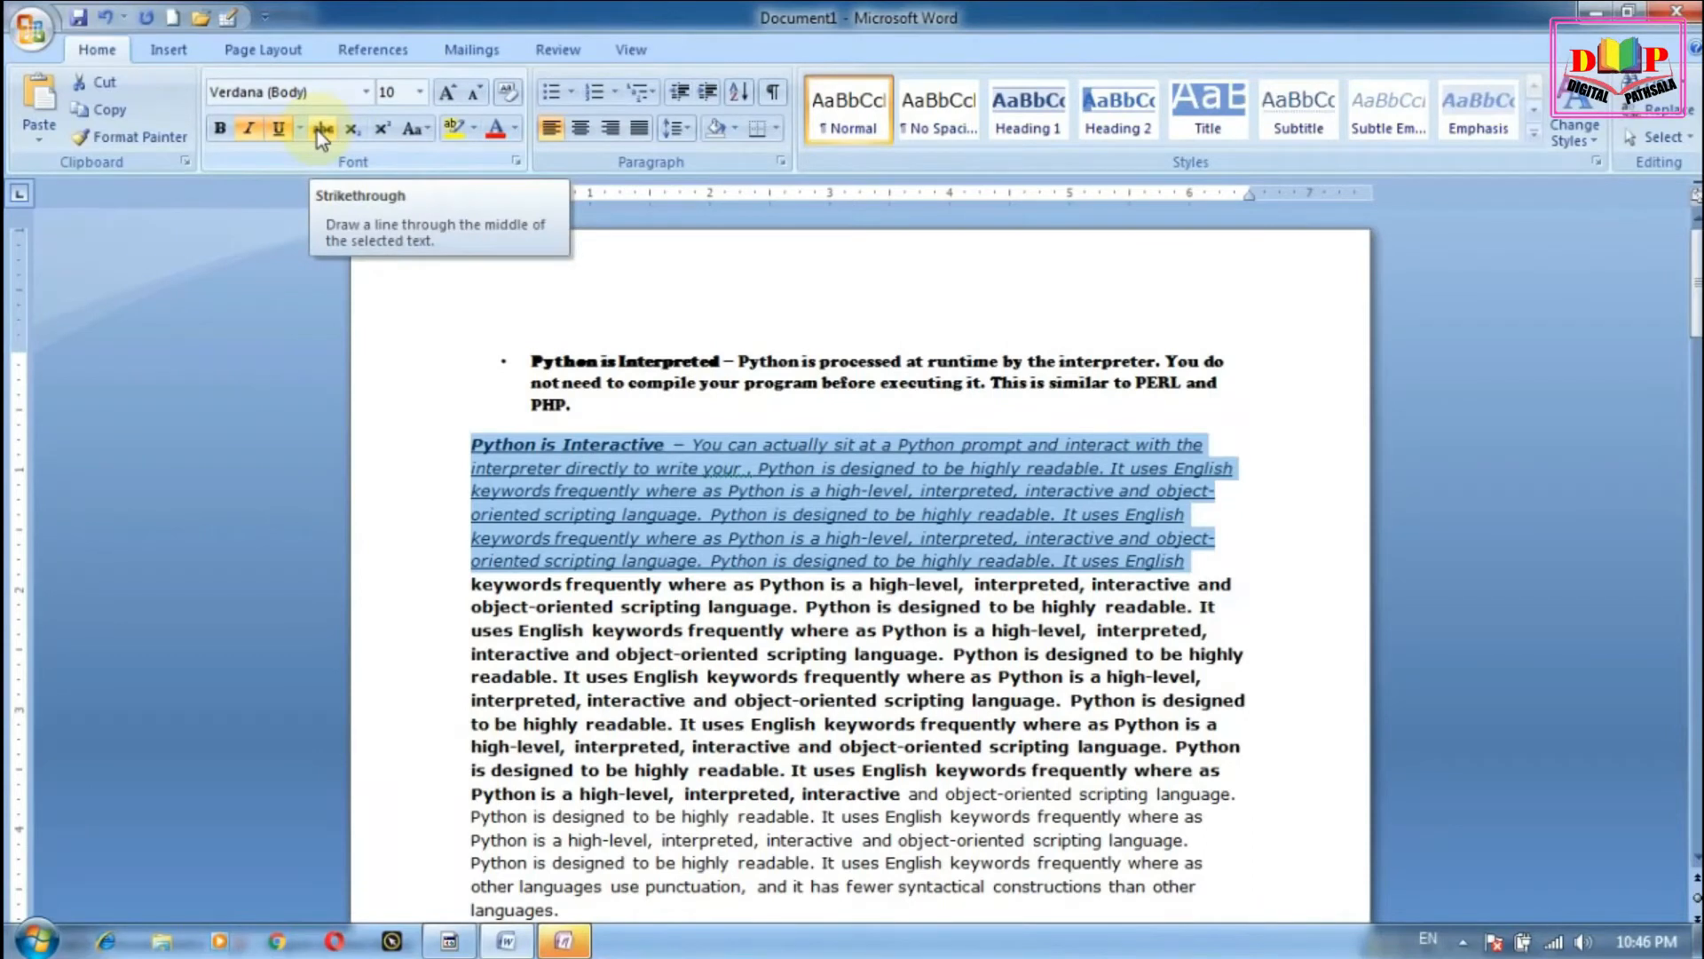
pyautogui.moveTo(469, 421); pyautogui.dragTo(1185, 561)
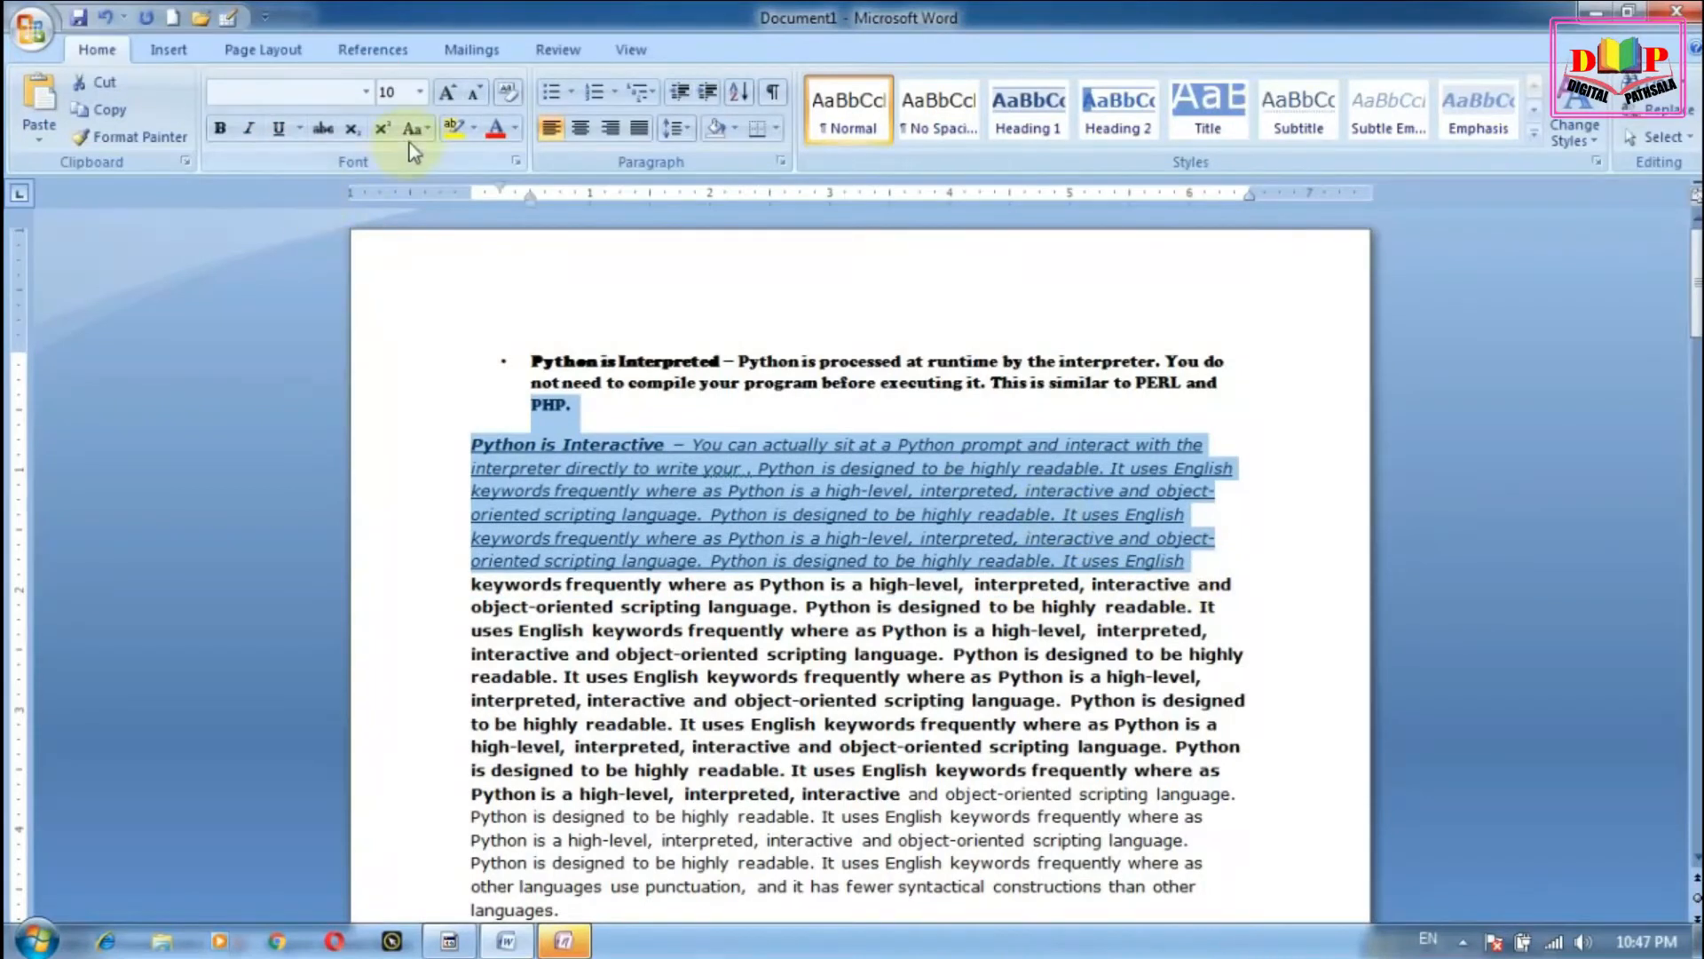
pyautogui.click(324, 128)
pyautogui.click(964, 575)
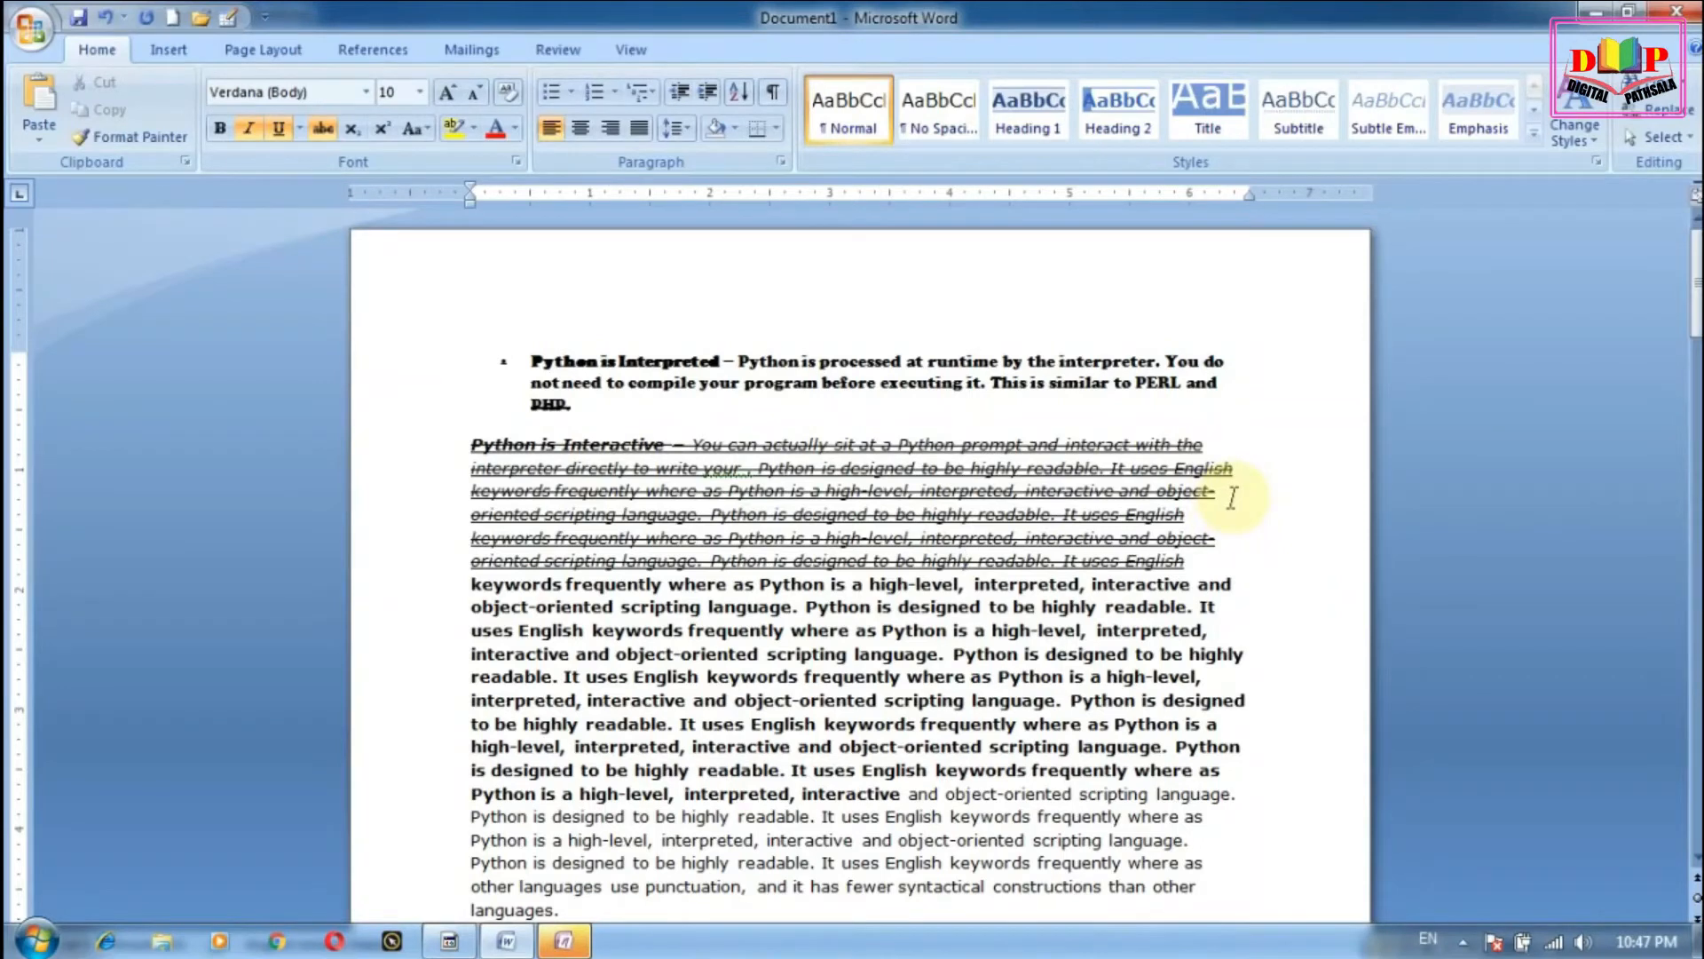
# Step: Delete everything from the "Python is Interpreted" bullet up to "where as" in the next paragraph's fifth line, leaving blank lines above the remaining text
pyautogui.moveTo(471, 446); pyautogui.dragTo(1228, 561)
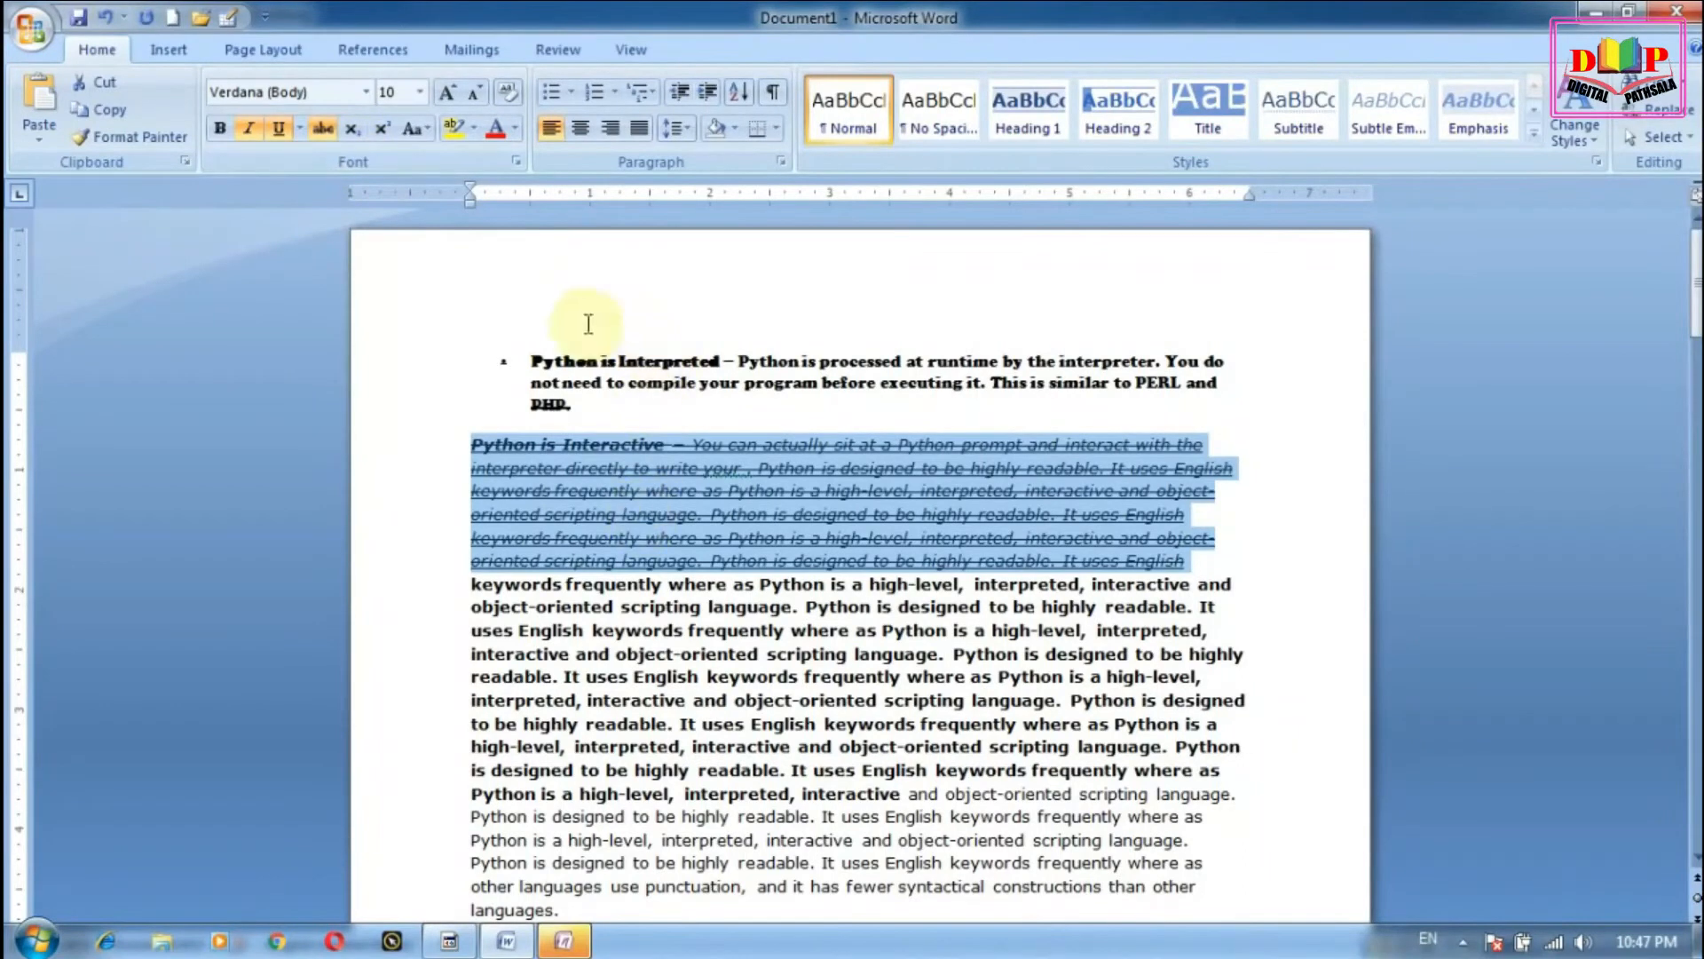
pyautogui.tripleClick(519, 348)
pyautogui.keyDown('shift'); pyautogui.click(641, 538); pyautogui.keyUp('shift')
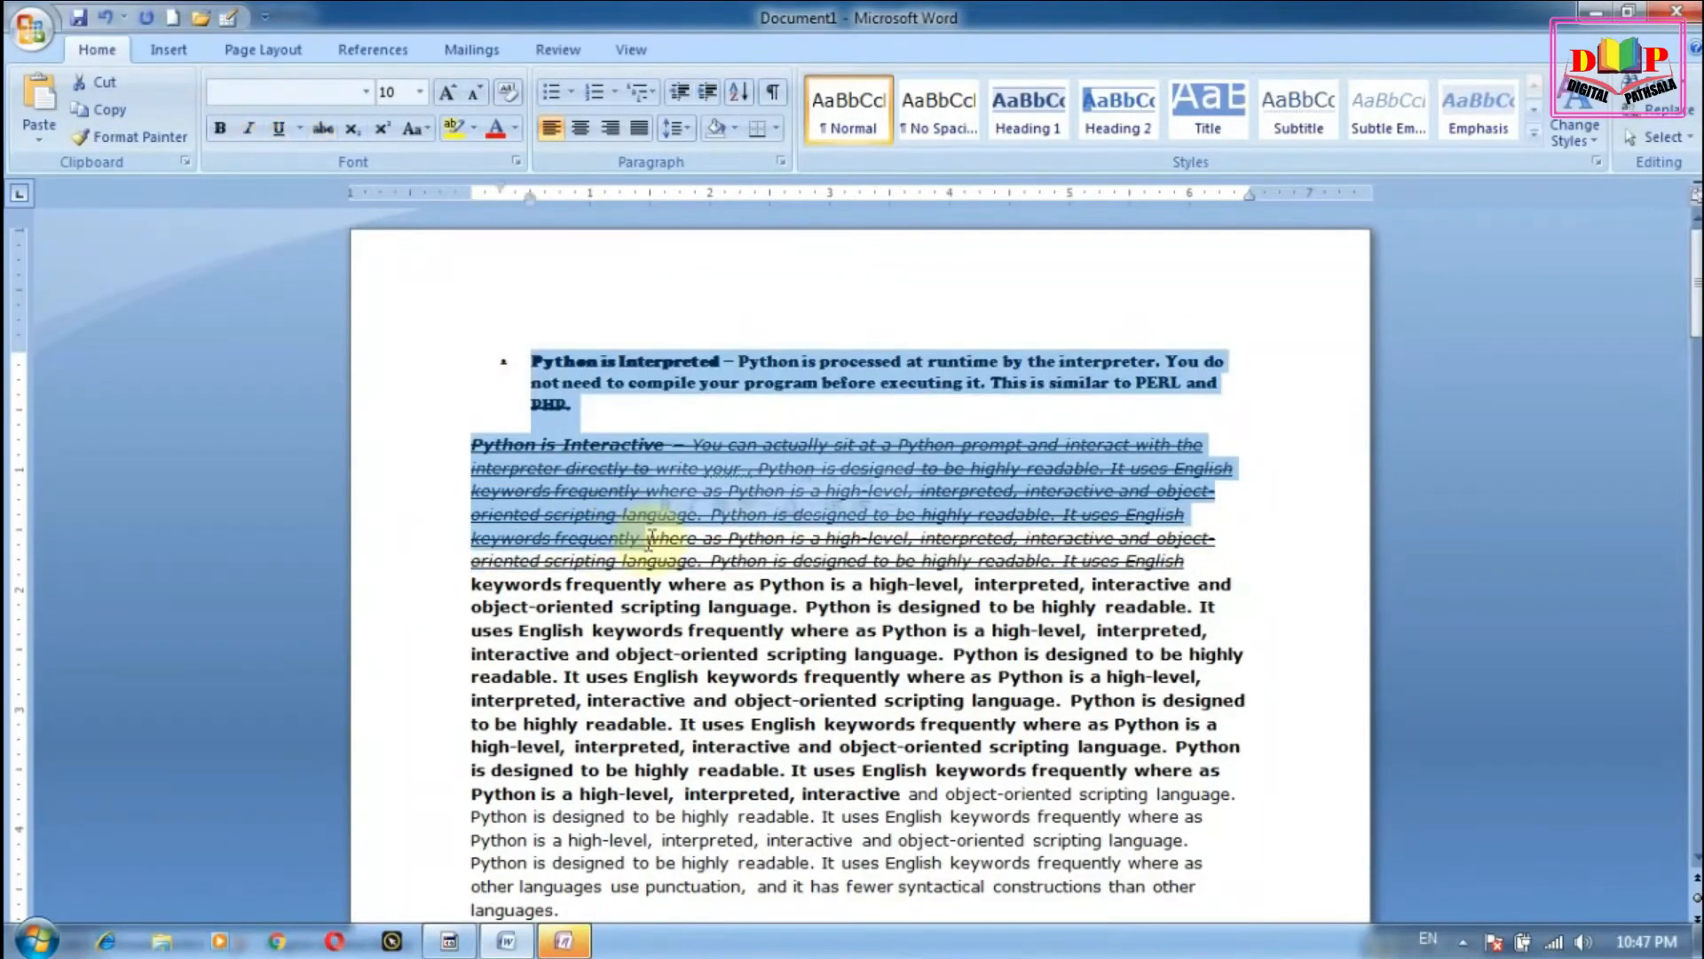
pyautogui.press('Delete')
pyautogui.press('Return')
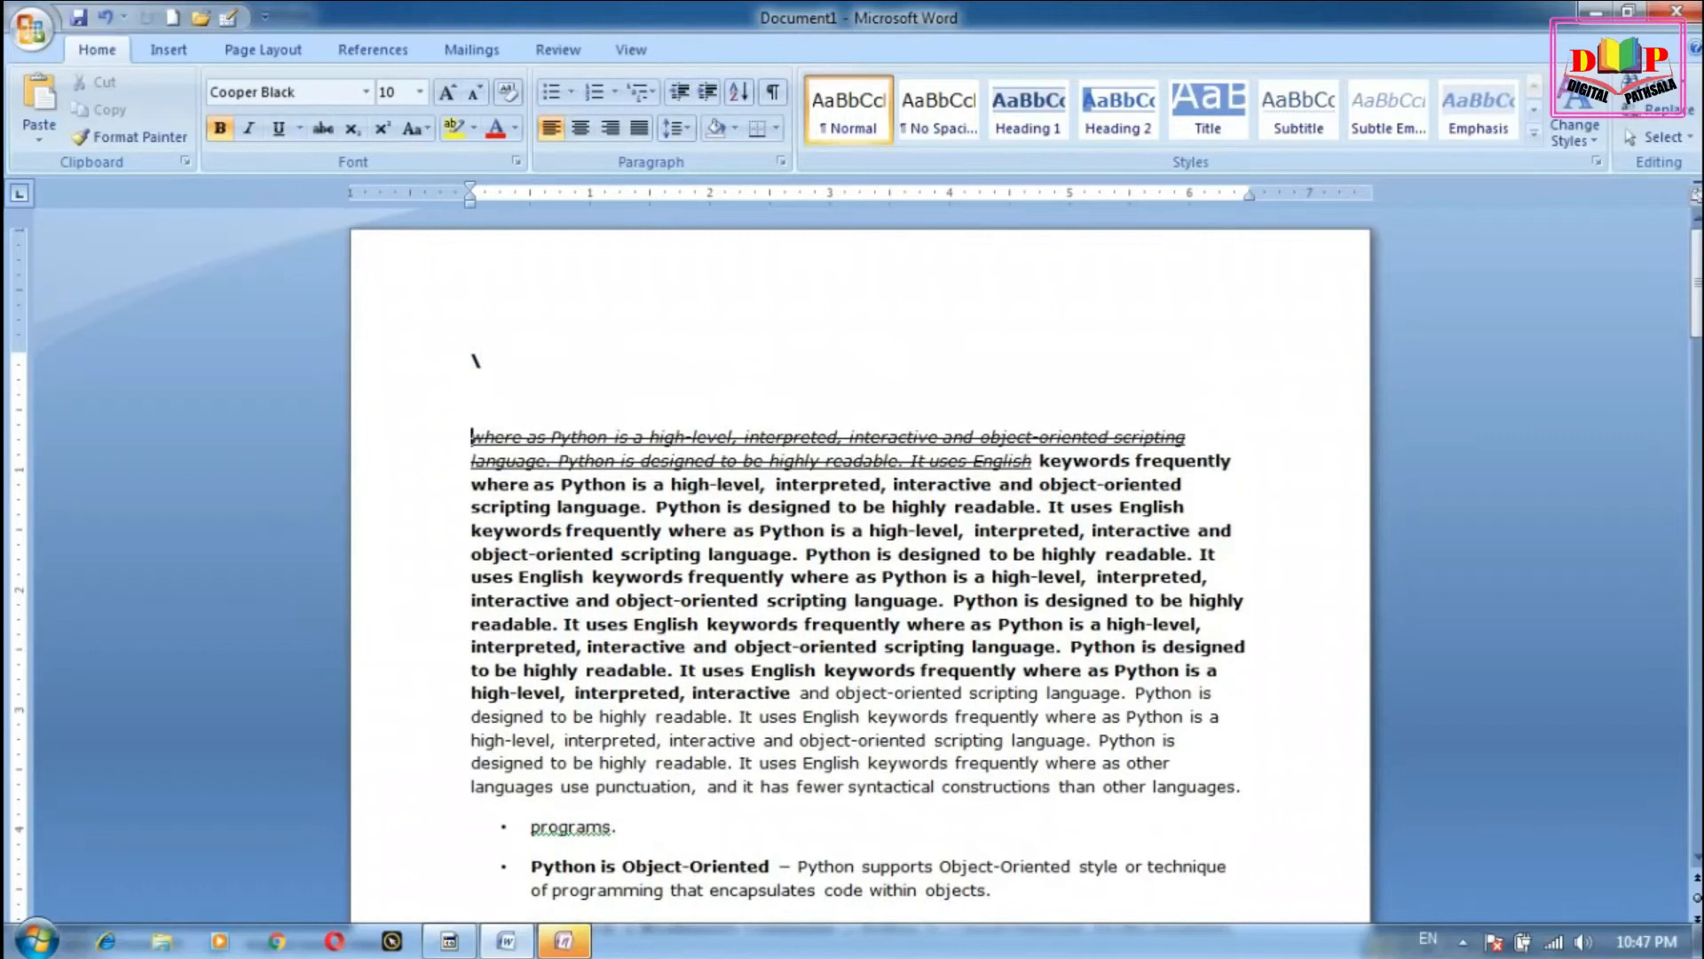
pyautogui.write('jtu')
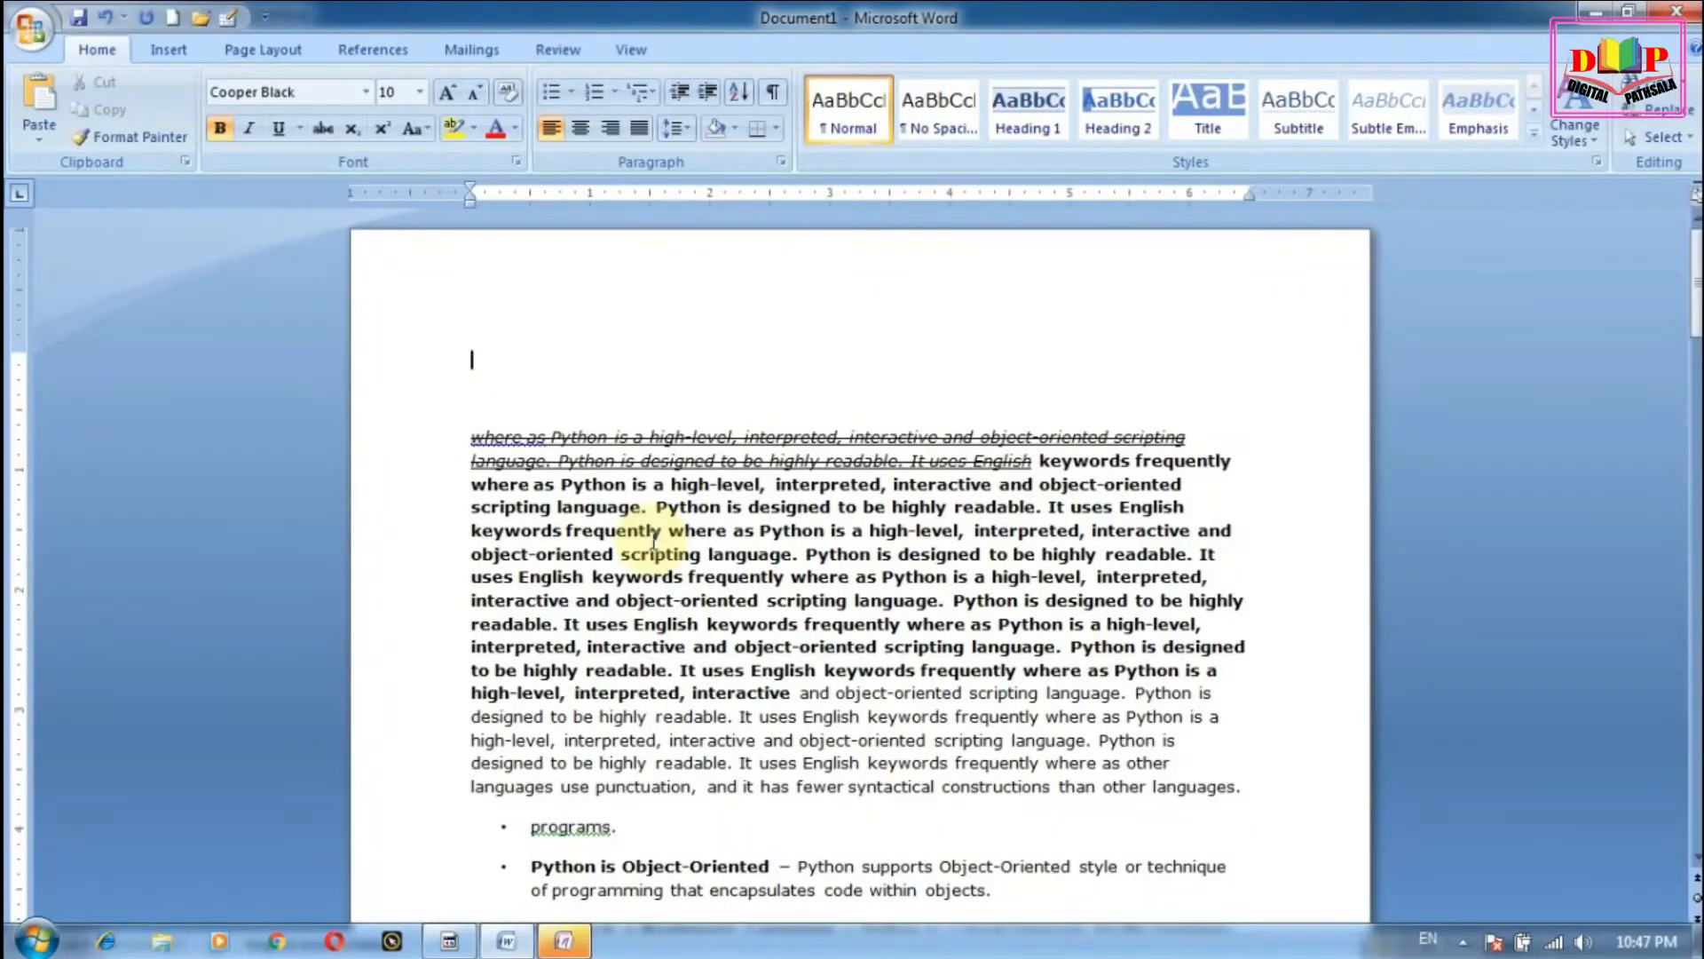
pyautogui.press('BackSpace')
pyautogui.press('BackSpace')
pyautogui.press('BackSpace')
# Step: Set the blank first line's font to Mangal (Headings), enter "nfkhfnhmvkh" there, and replace that text with 6
pyautogui.click(365, 91)
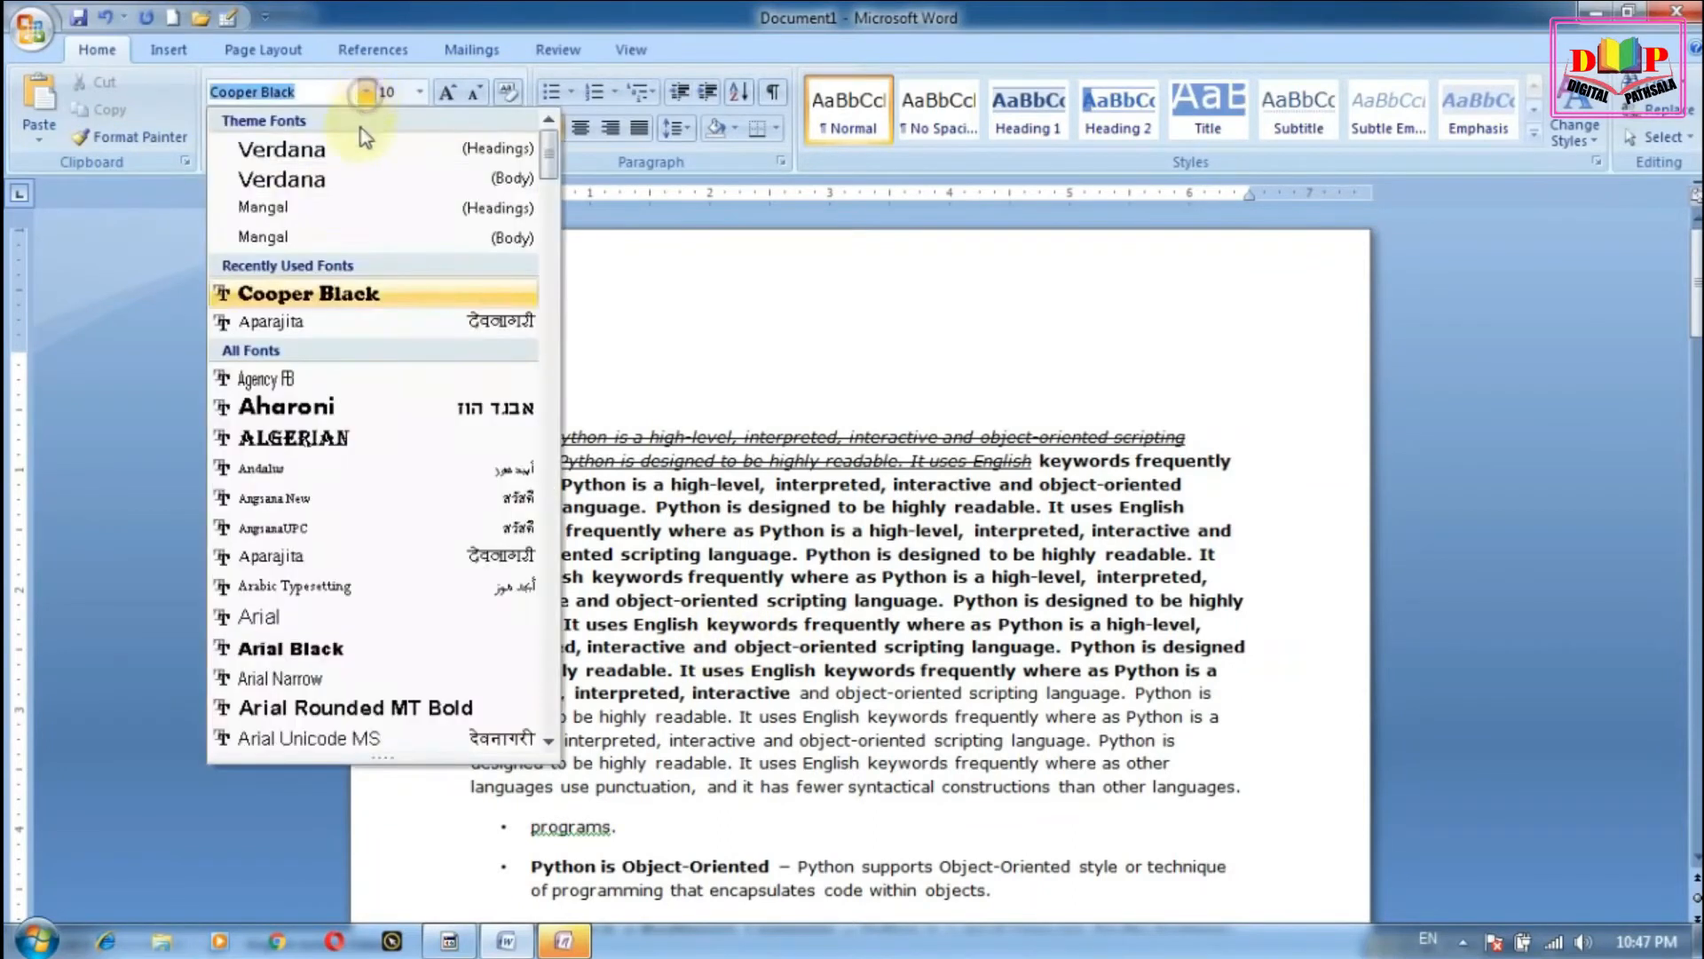
pyautogui.click(333, 209)
pyautogui.write('nfkhfnhmvkh')
pyautogui.click(584, 361)
pyautogui.moveTo(583, 362); pyautogui.dragTo(458, 375)
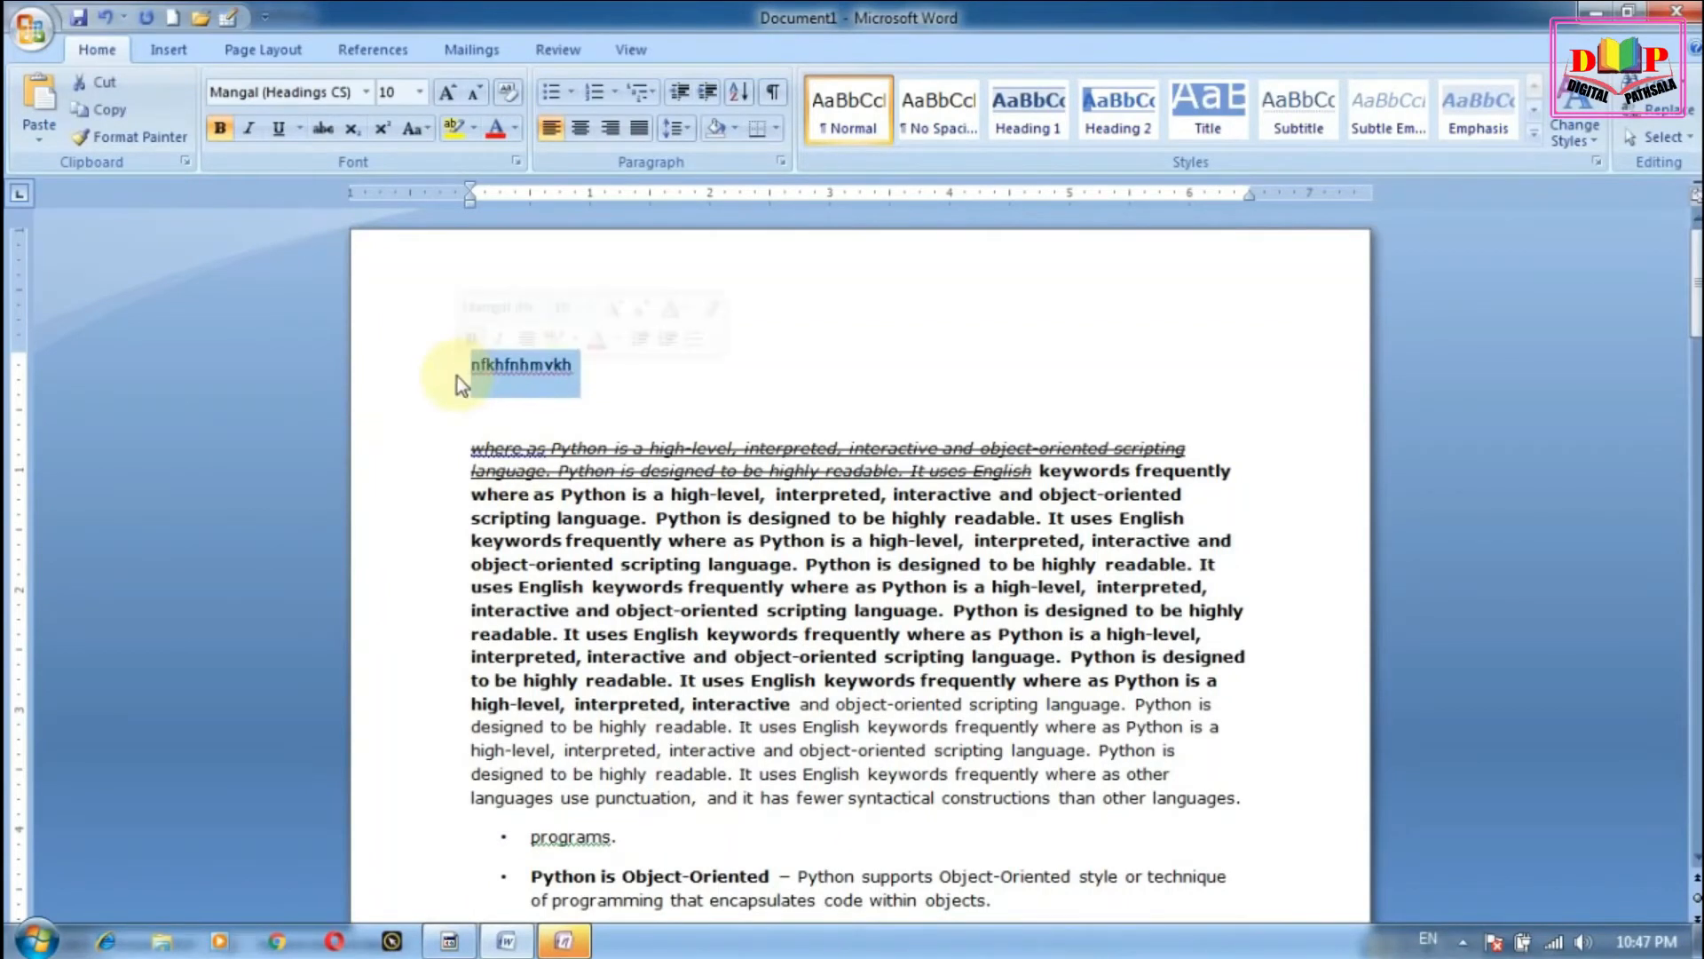
pyautogui.write('6')
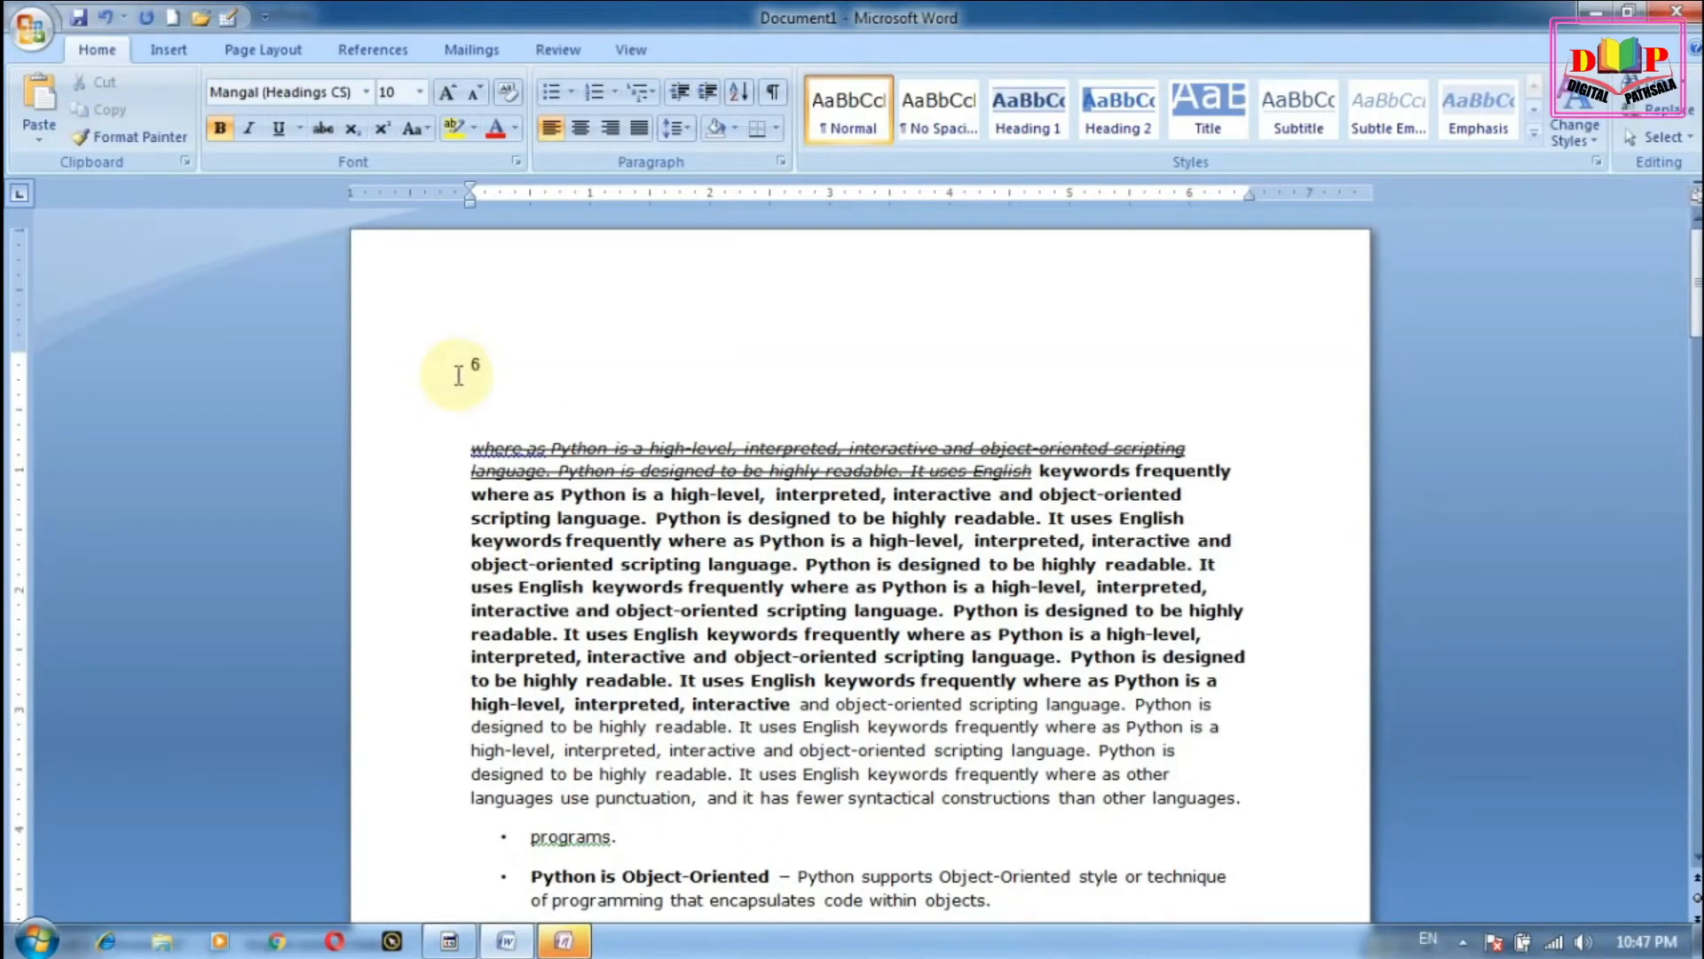
# Step: Add a 2 after the 6 on the first line and format the 2 as subscript
pyautogui.click(360, 129)
pyautogui.write('2')
pyautogui.moveTo(491, 366); pyautogui.dragTo(484, 366)
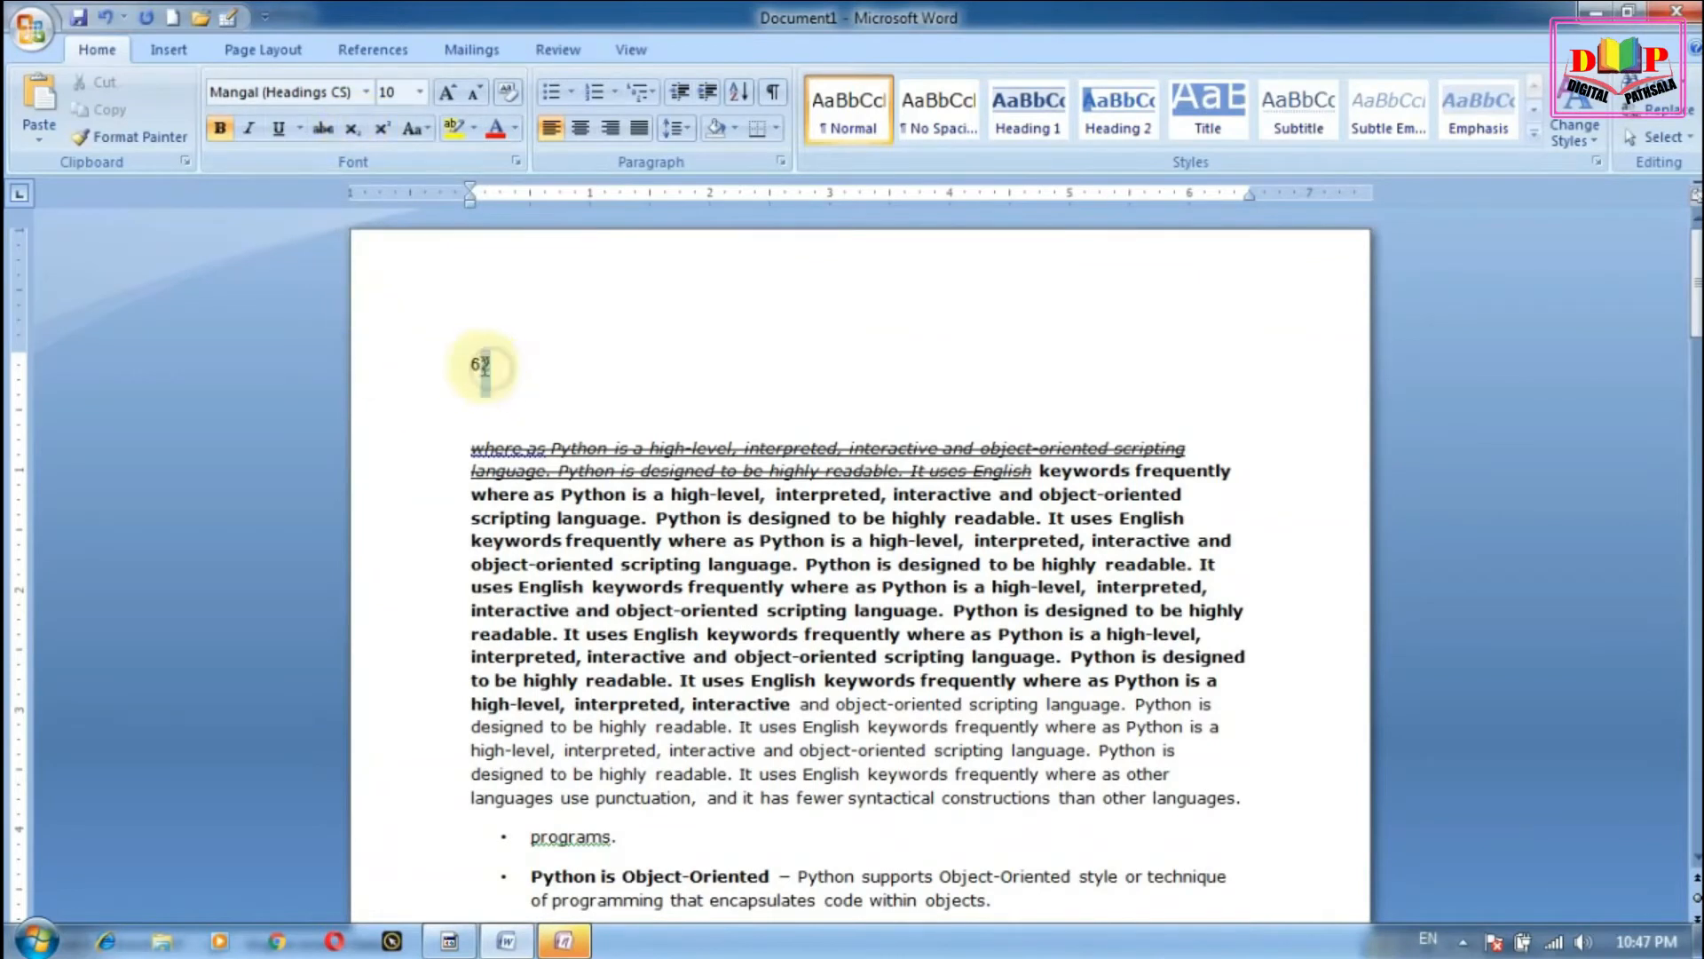
pyautogui.click(352, 127)
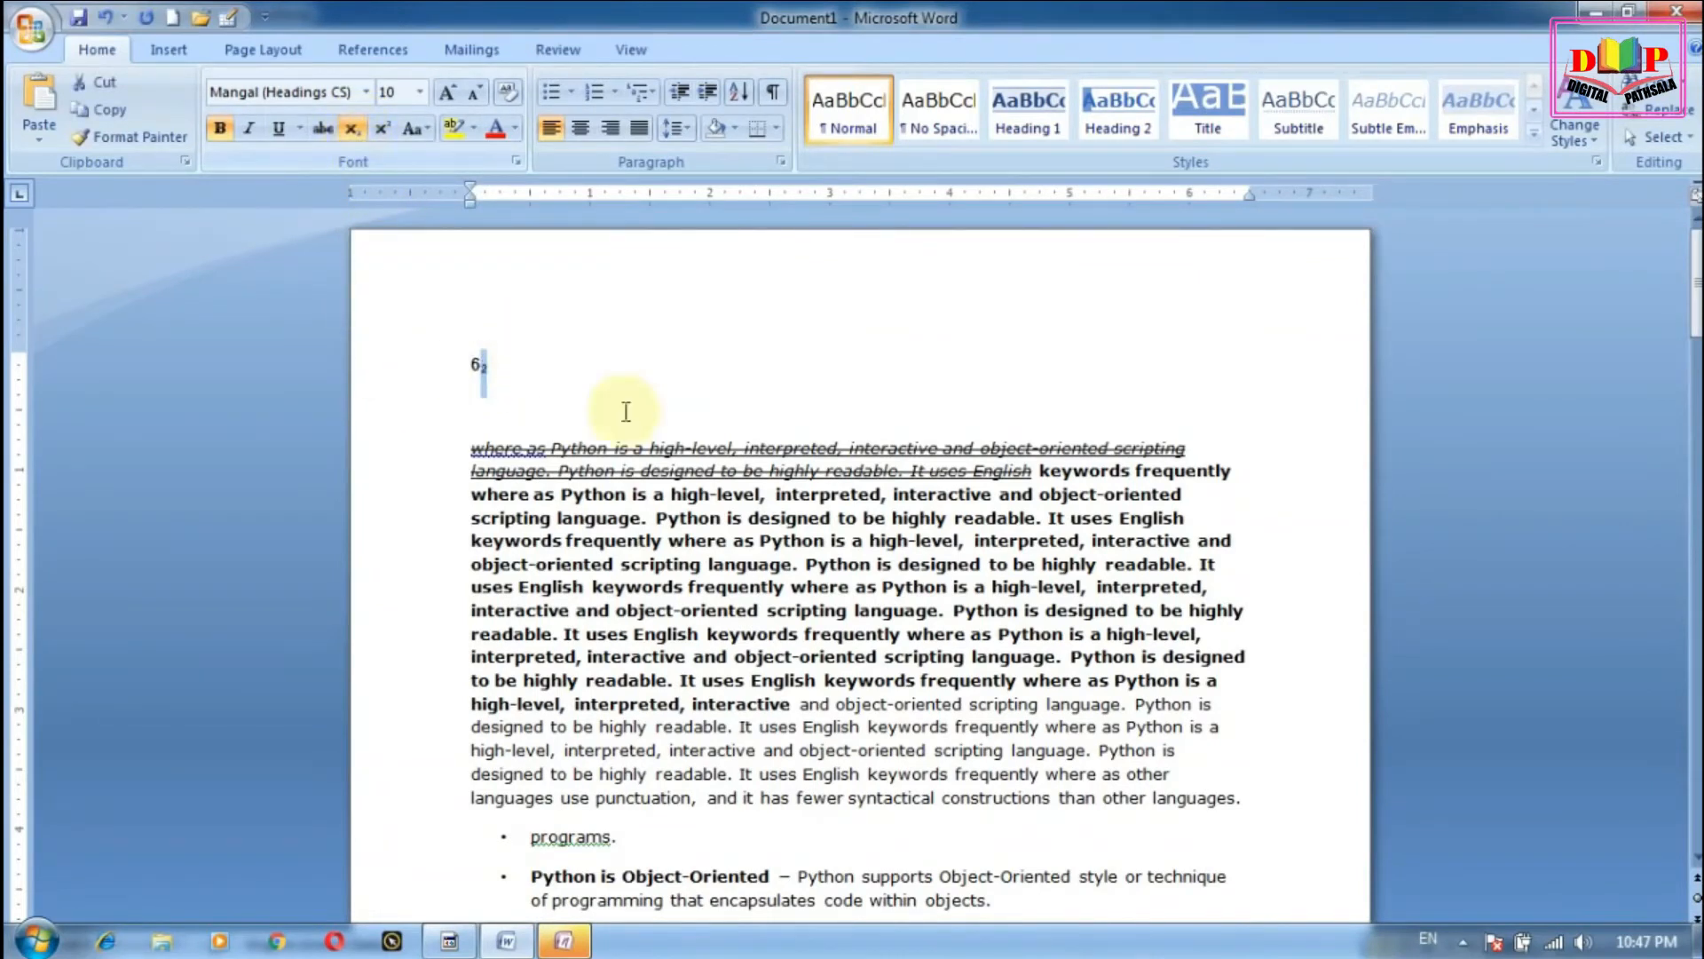
pyautogui.click(666, 435)
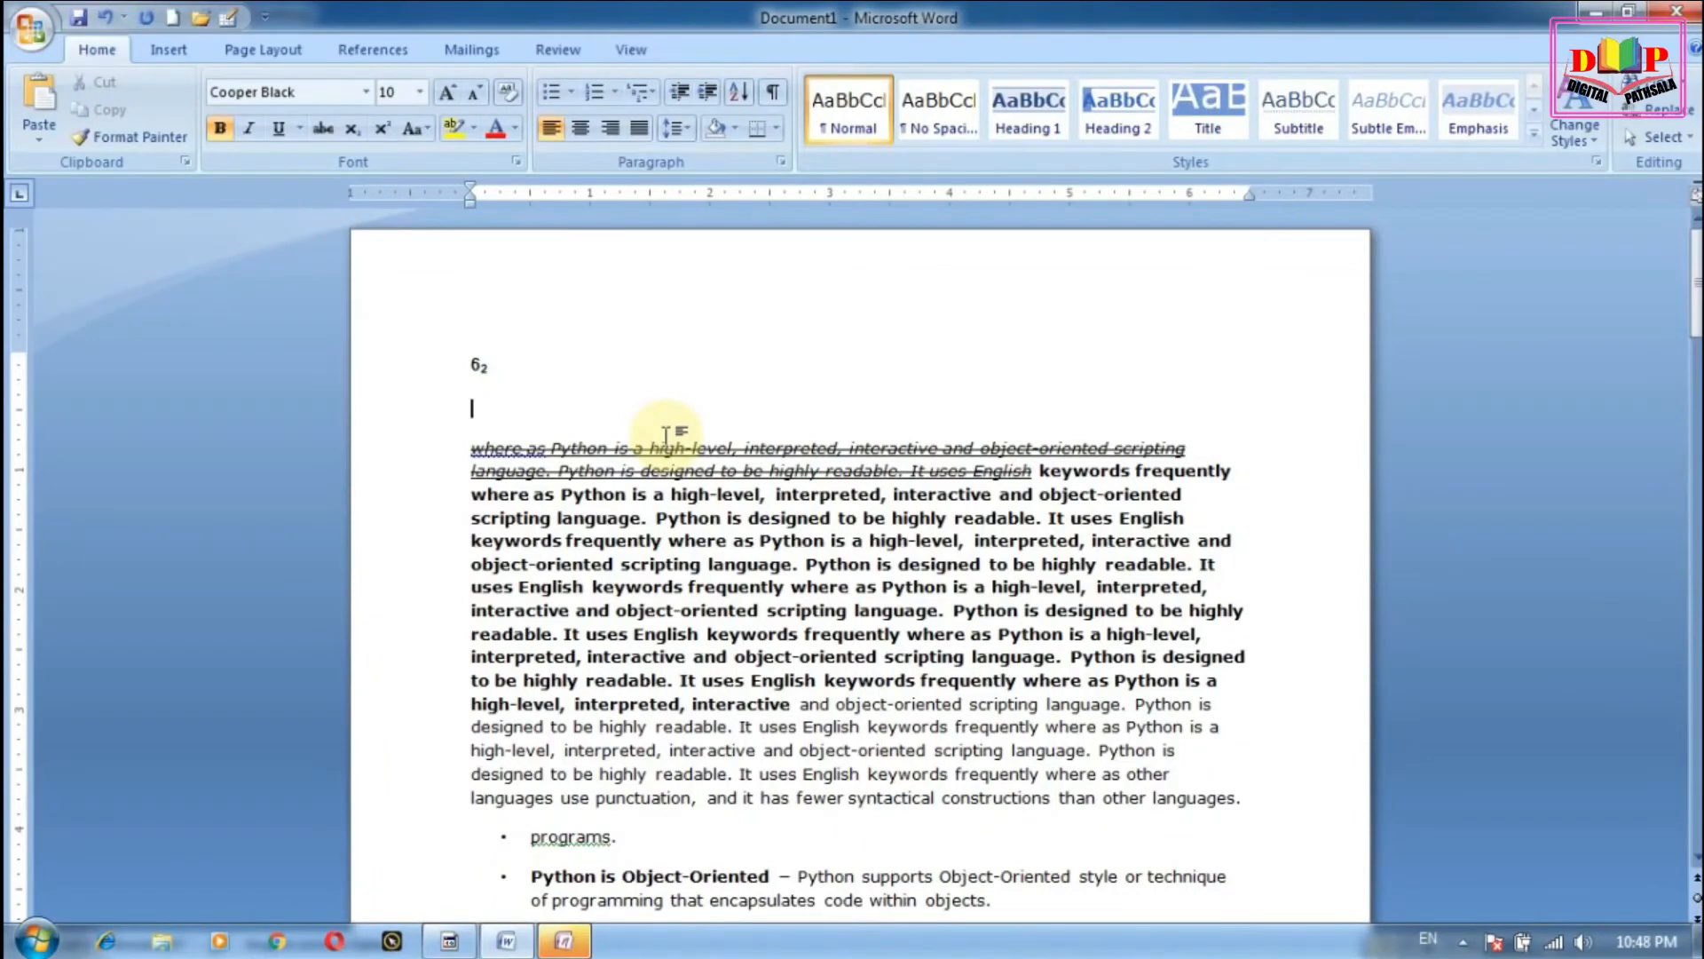
# Step: Change the 2 after the 6 to superscript
pyautogui.moveTo(493, 364); pyautogui.dragTo(481, 364)
pyautogui.click(381, 128)
pyautogui.click(546, 389)
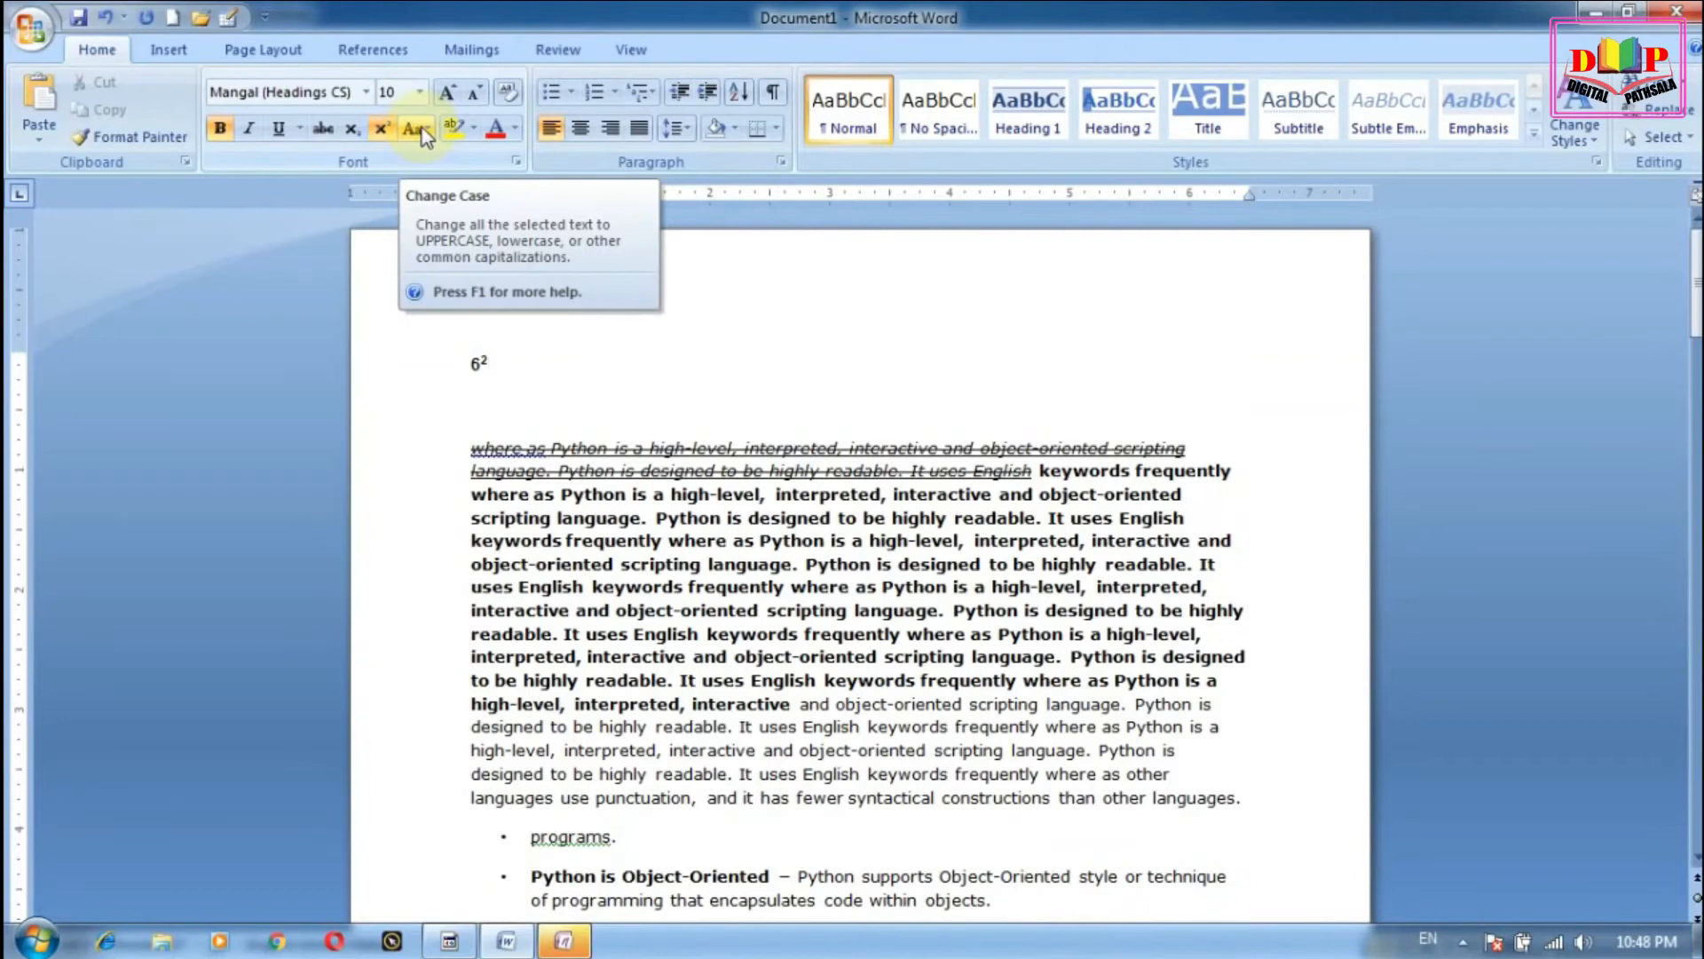
# Step: Remove the strikethrough from the paragraph beginning "where as Python is a high-level", working on its first five lines
pyautogui.moveTo(471, 495); pyautogui.dragTo(529, 495)
pyautogui.moveTo(636, 522); pyautogui.dragTo(1187, 530)
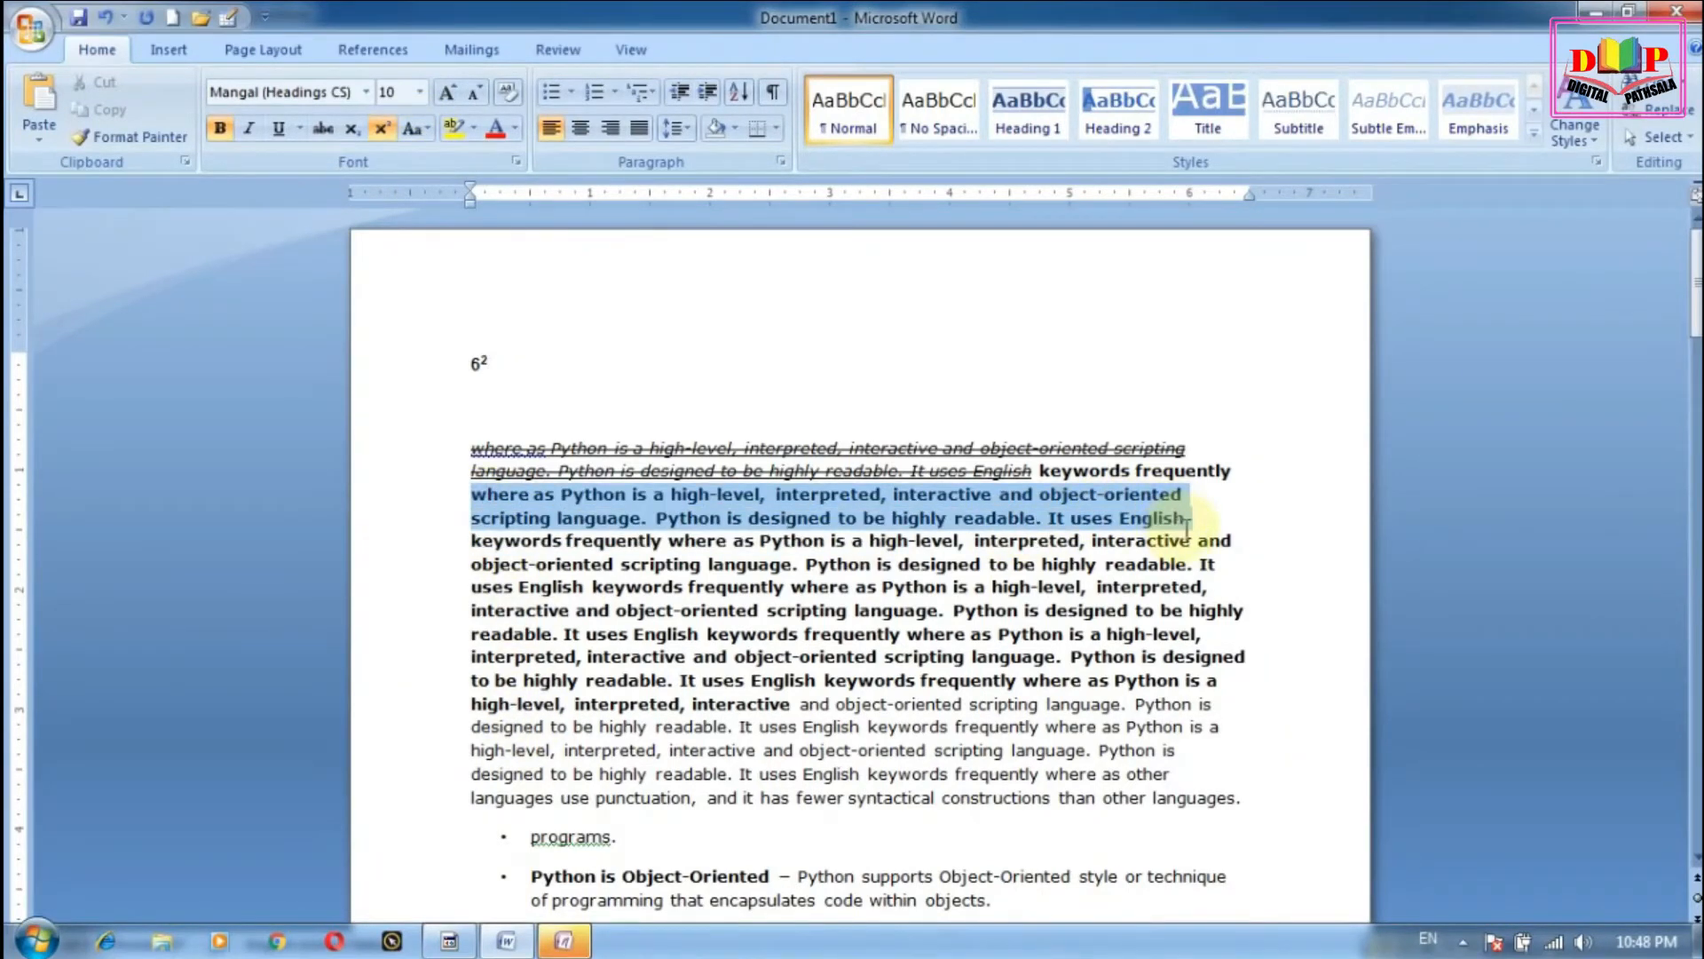
pyautogui.keyDown('shift'); pyautogui.click(470, 444); pyautogui.keyUp('shift')
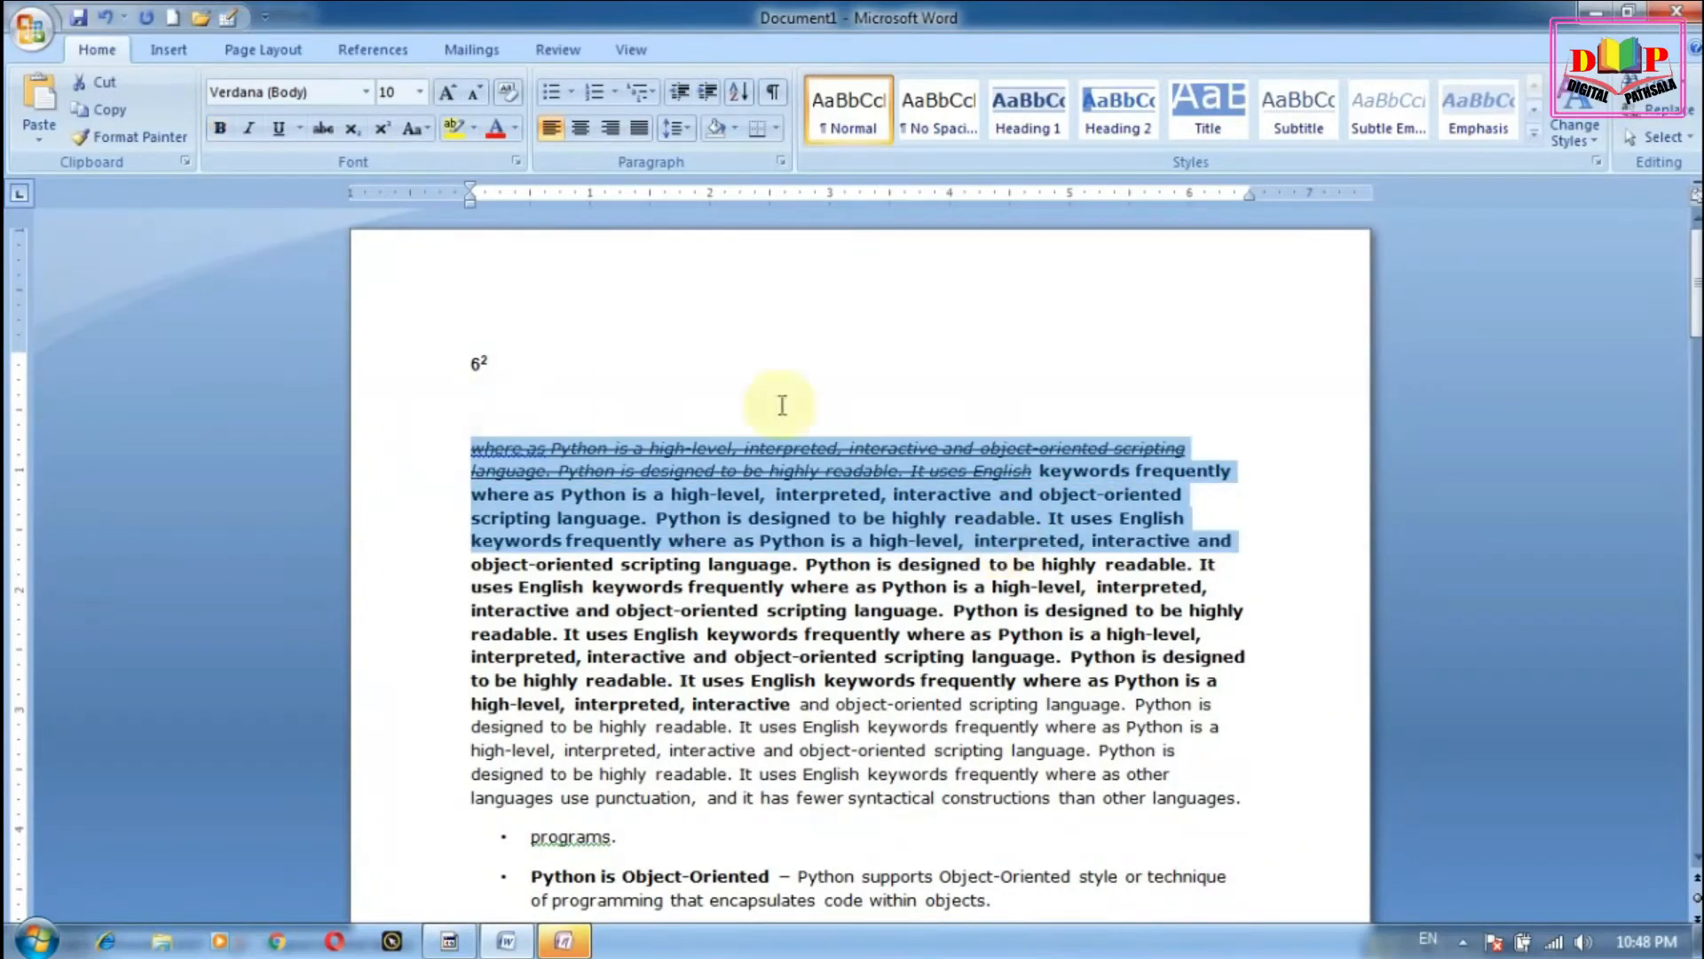
pyautogui.click(323, 129)
pyautogui.click(320, 132)
pyautogui.click(655, 421)
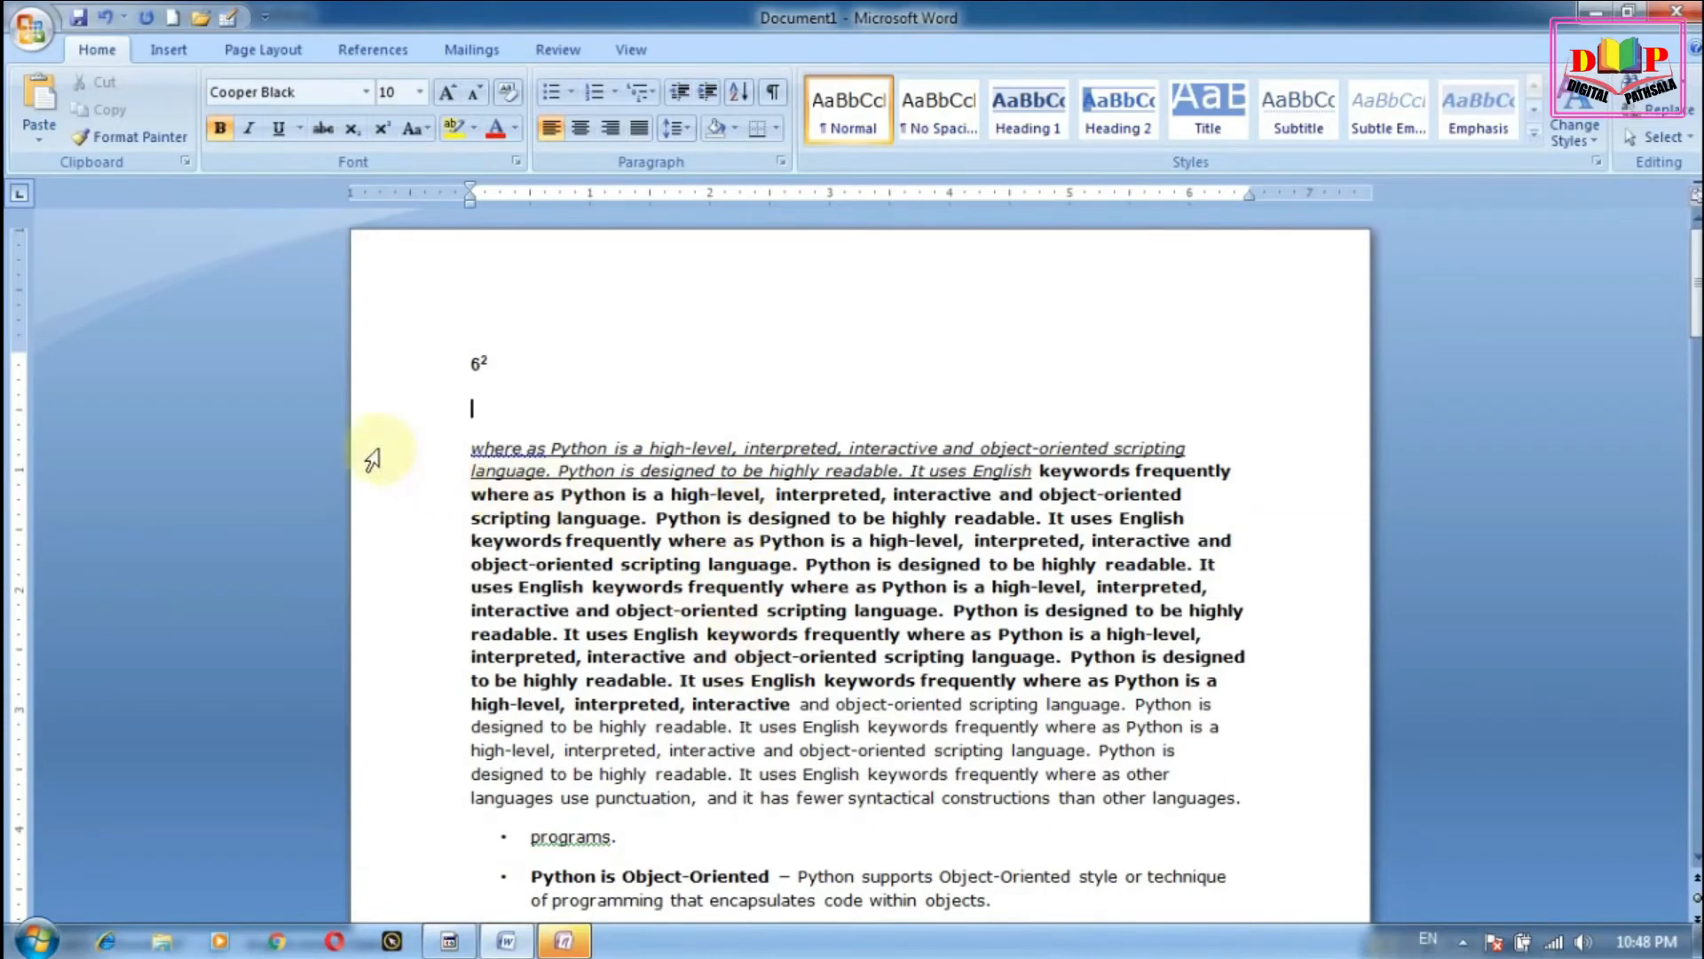
# Step: Select the whole paragraph beginning "where as Python", including the blank line above it, and change its case to Sentence case
pyautogui.moveTo(478, 444); pyautogui.dragTo(1046, 521)
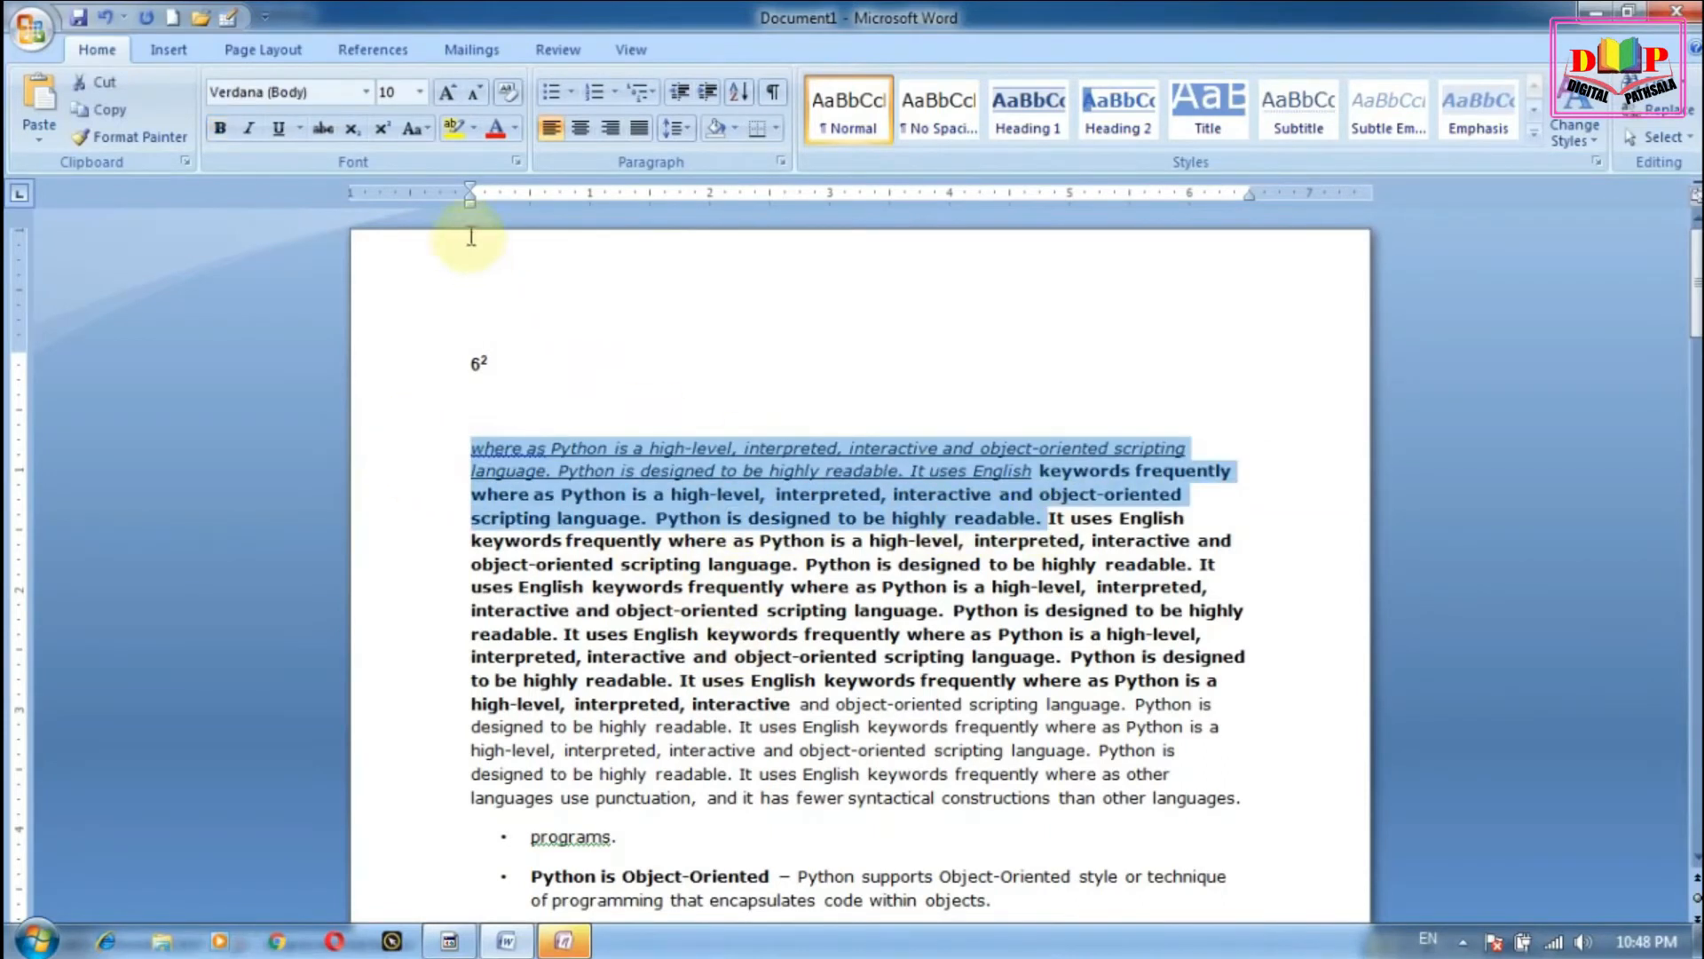
pyautogui.moveTo(1260, 801); pyautogui.dragTo(655, 426)
pyautogui.click(513, 130)
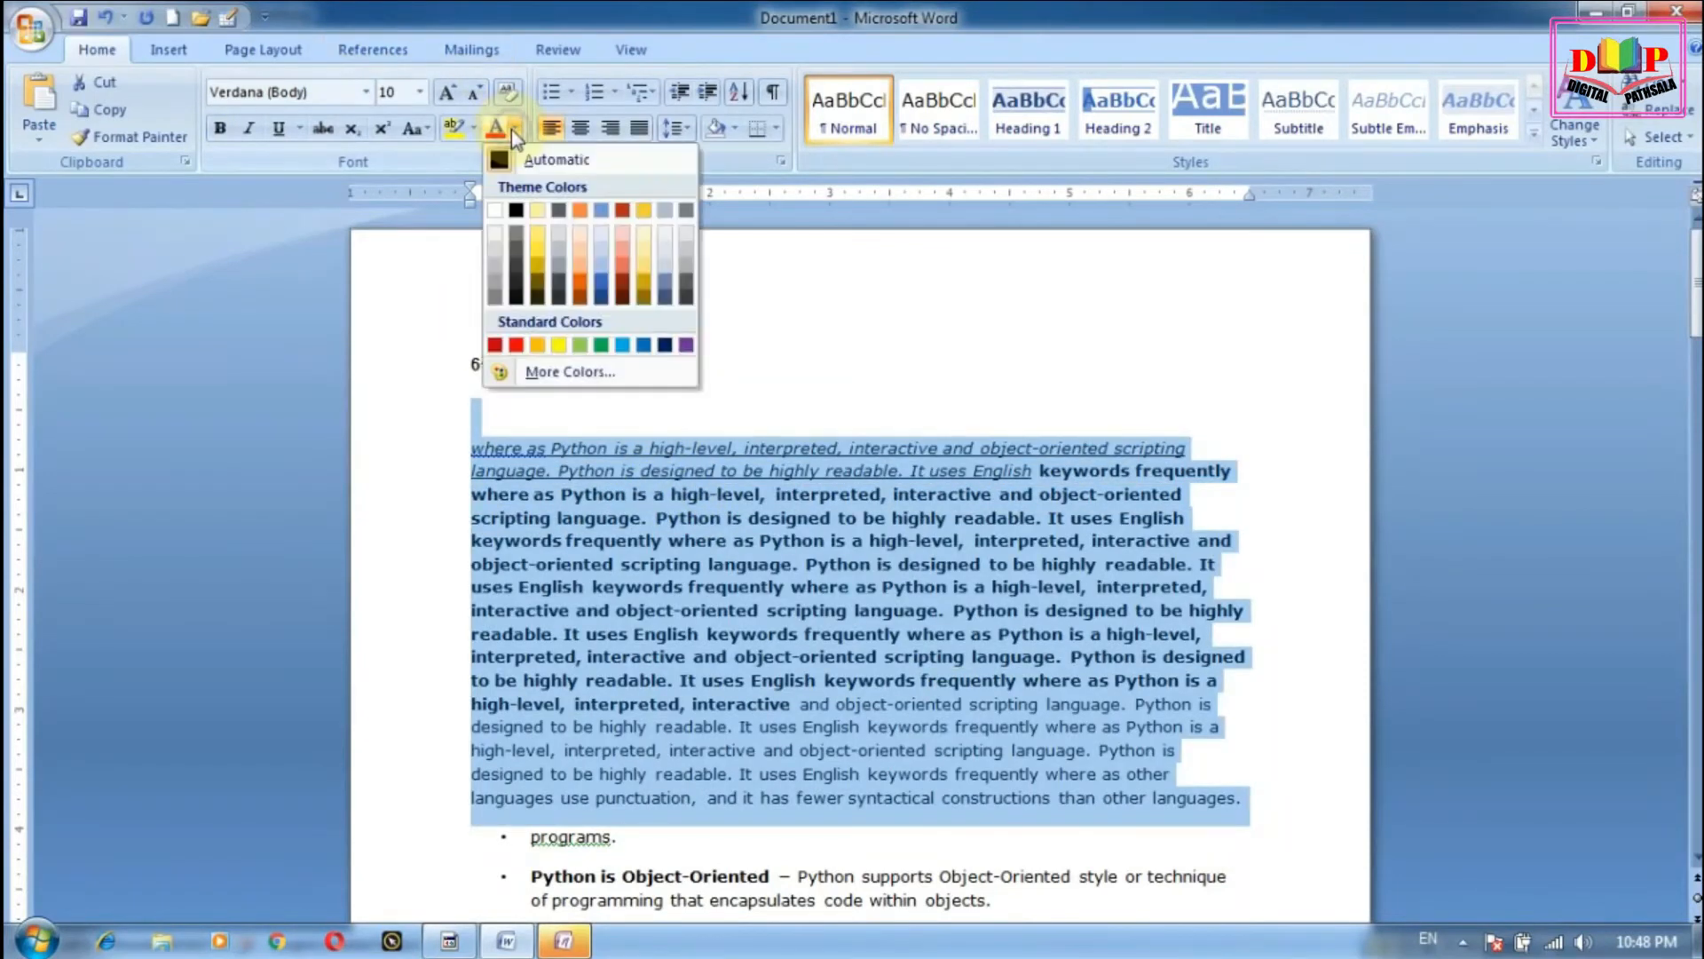
pyautogui.click(430, 133)
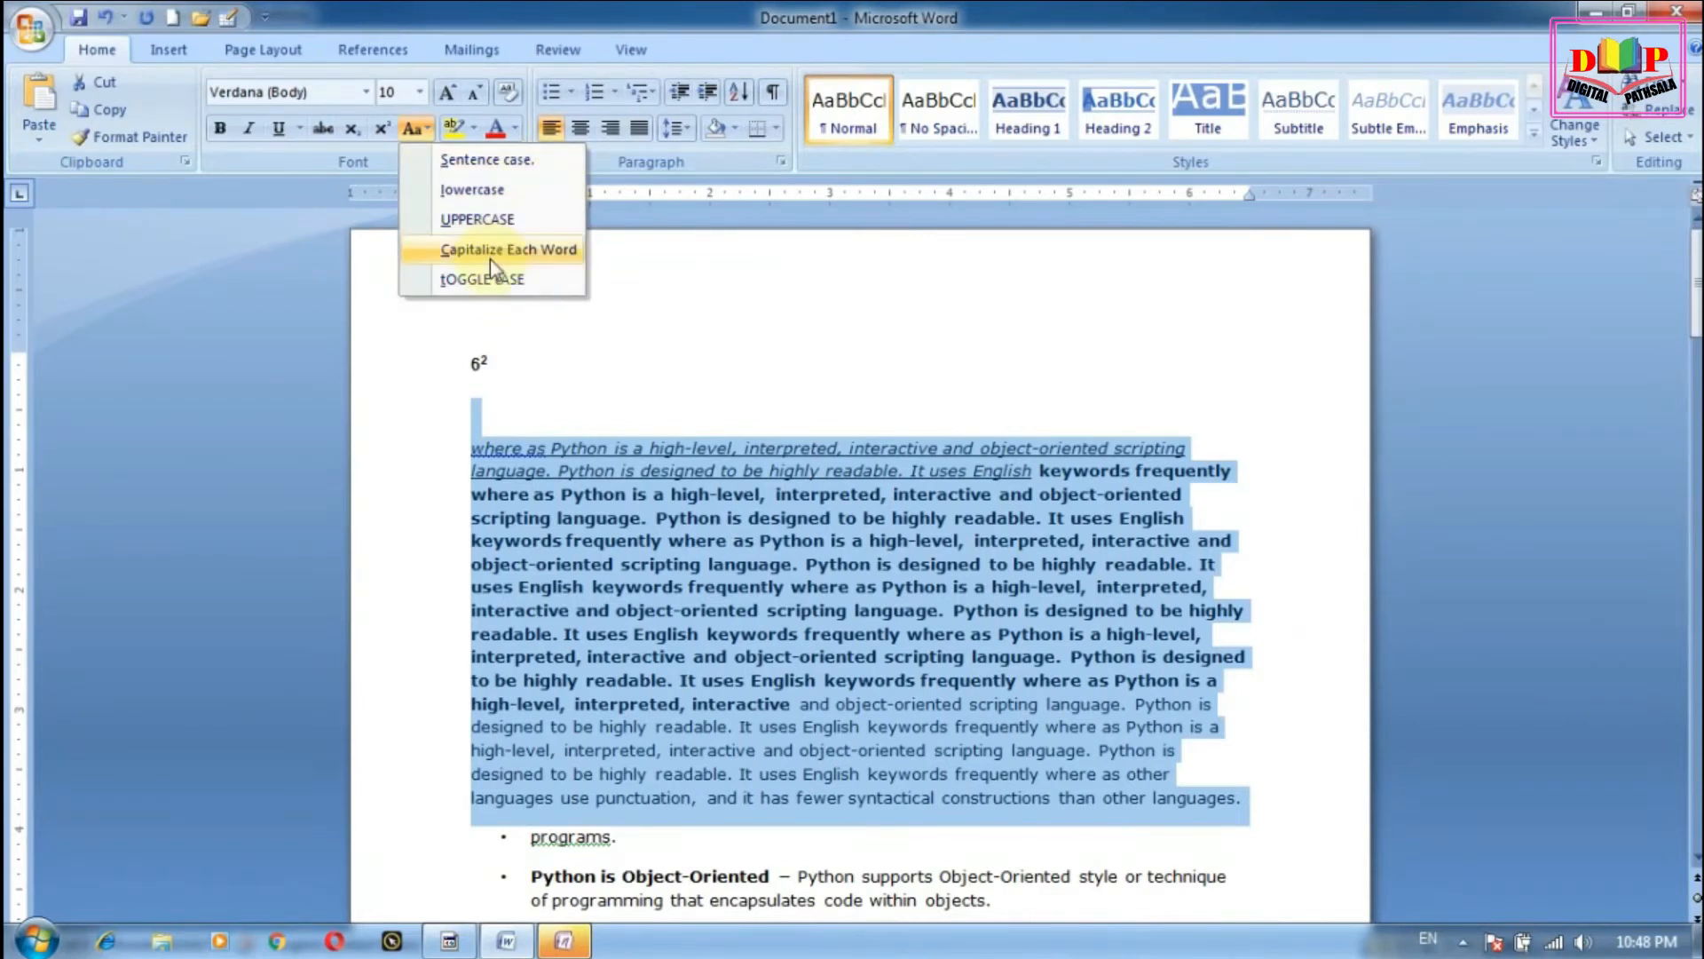
pyautogui.click(547, 159)
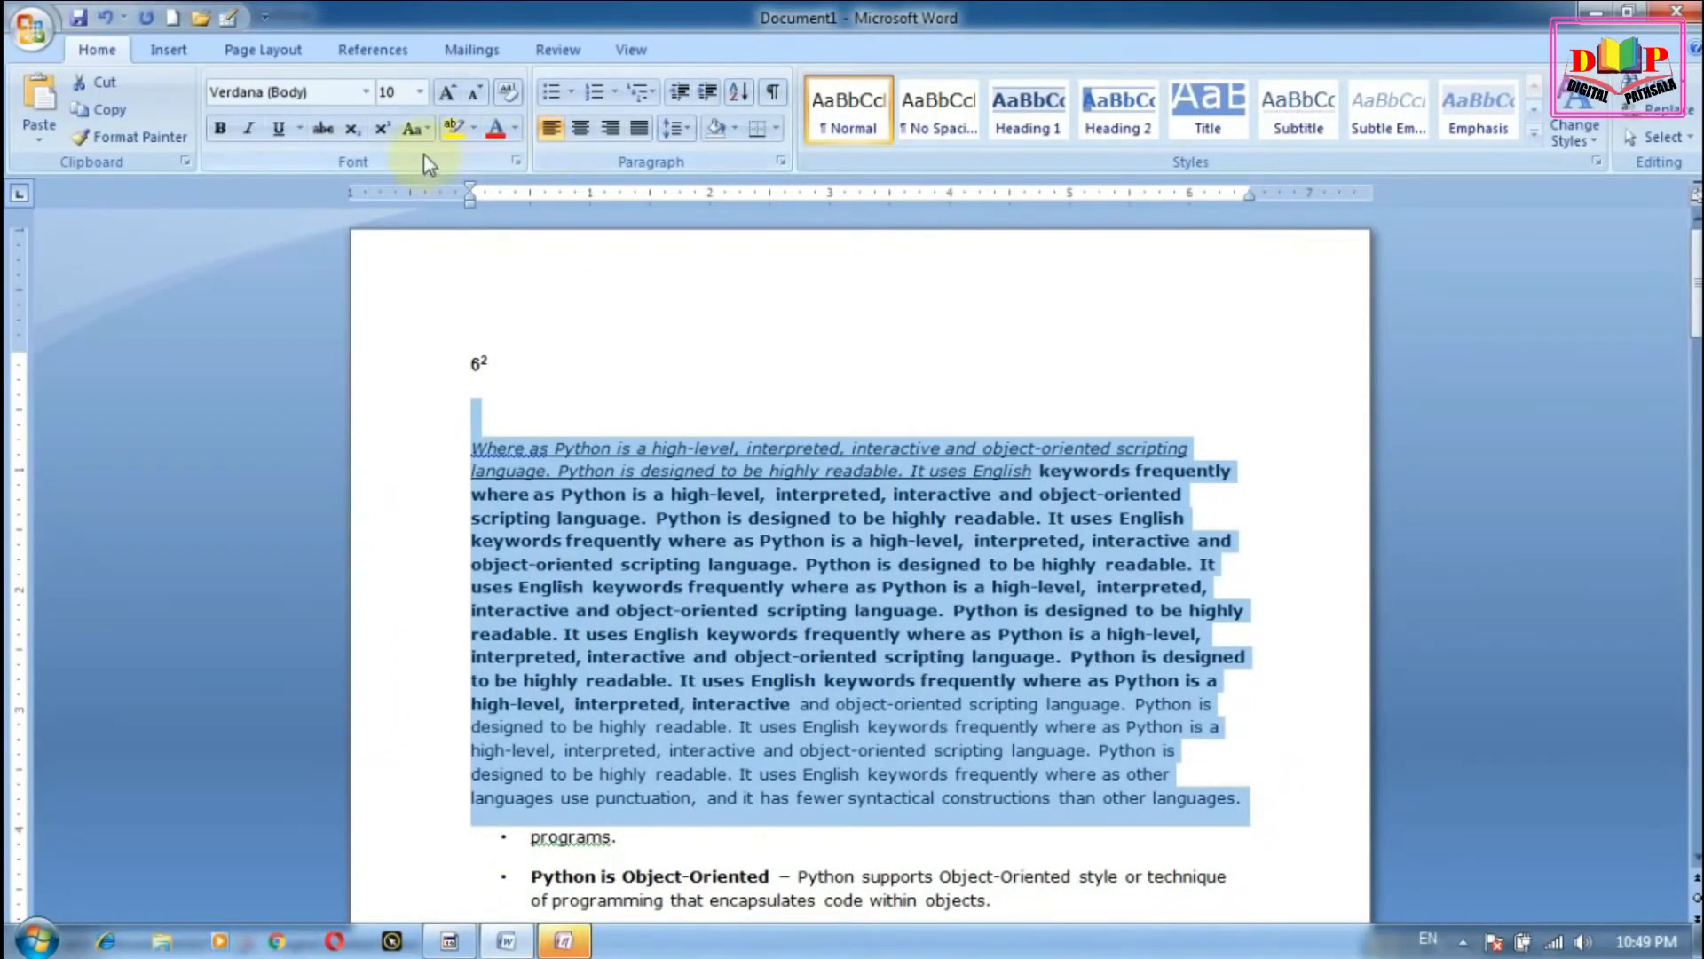
# Step: Change the selected paragraph to lowercase, followed by UPPERCASE
pyautogui.click(414, 128)
pyautogui.click(455, 182)
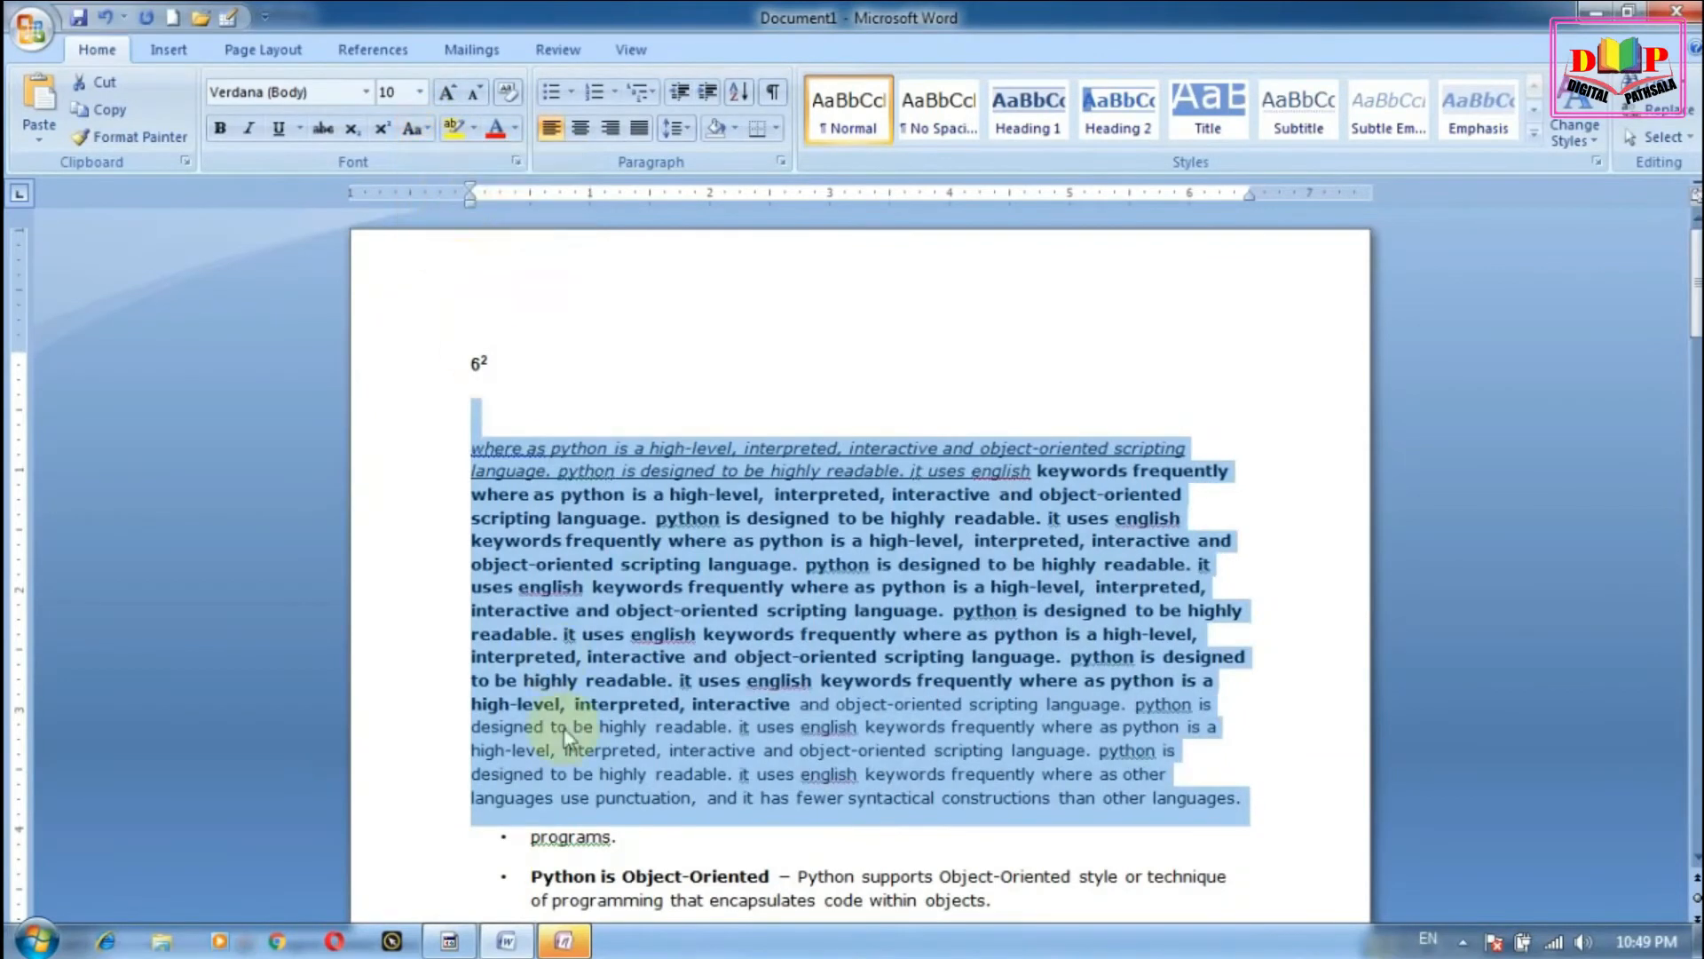
pyautogui.click(431, 131)
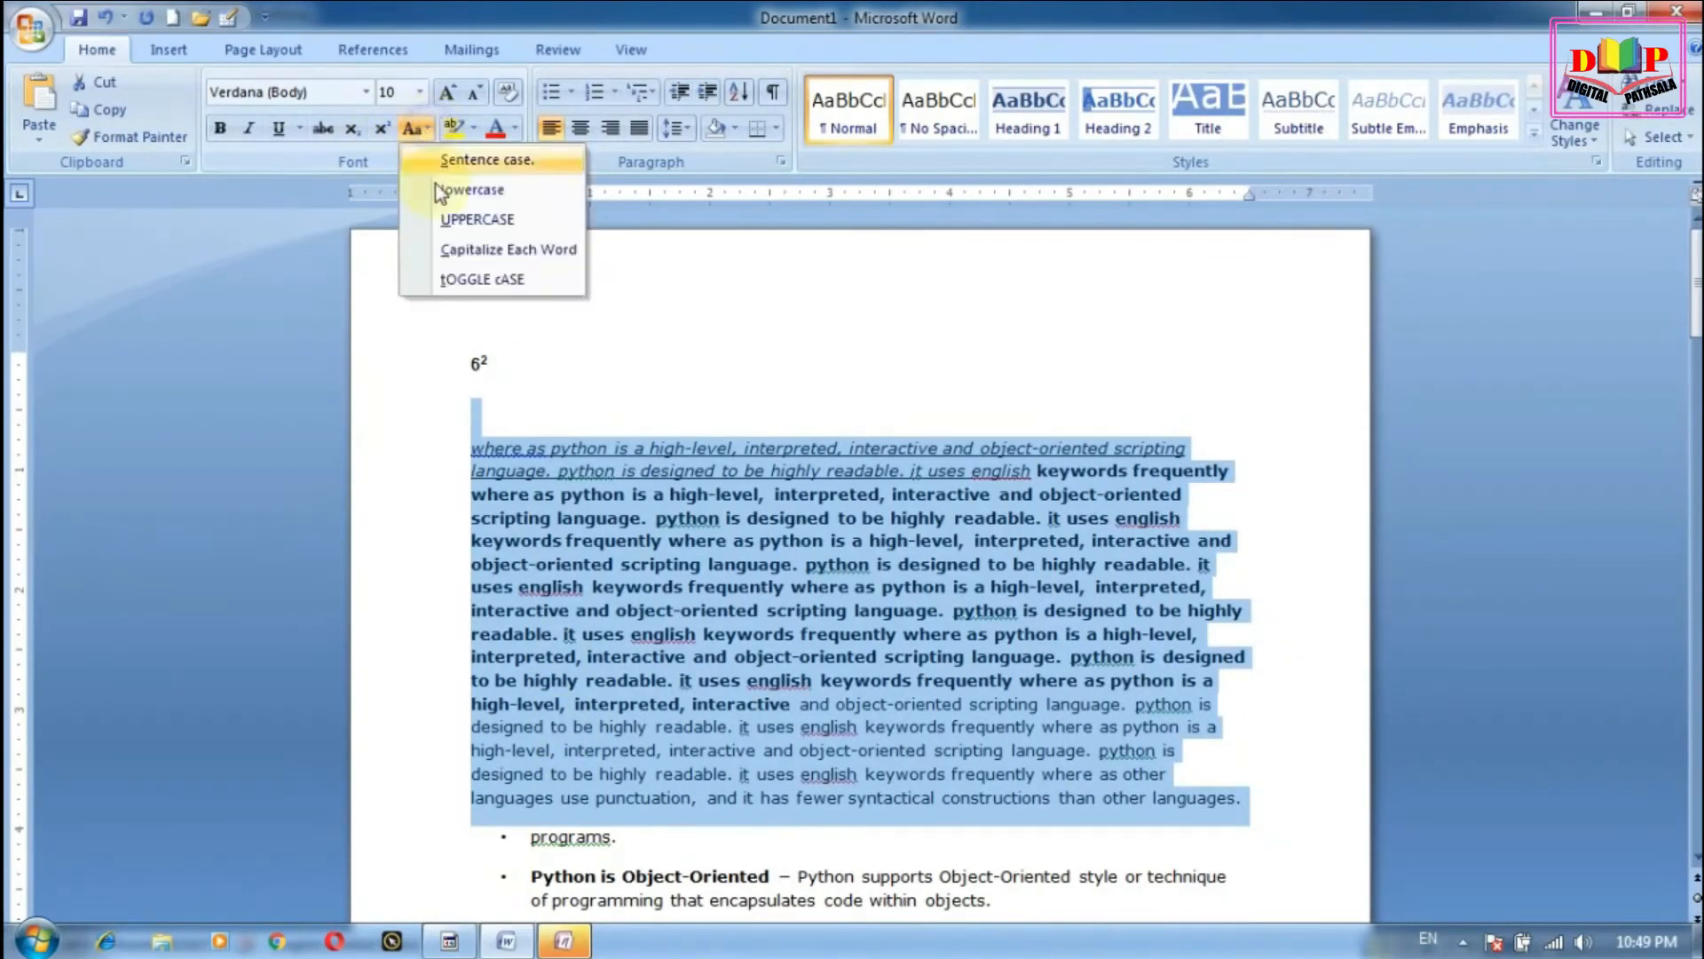
pyautogui.click(457, 216)
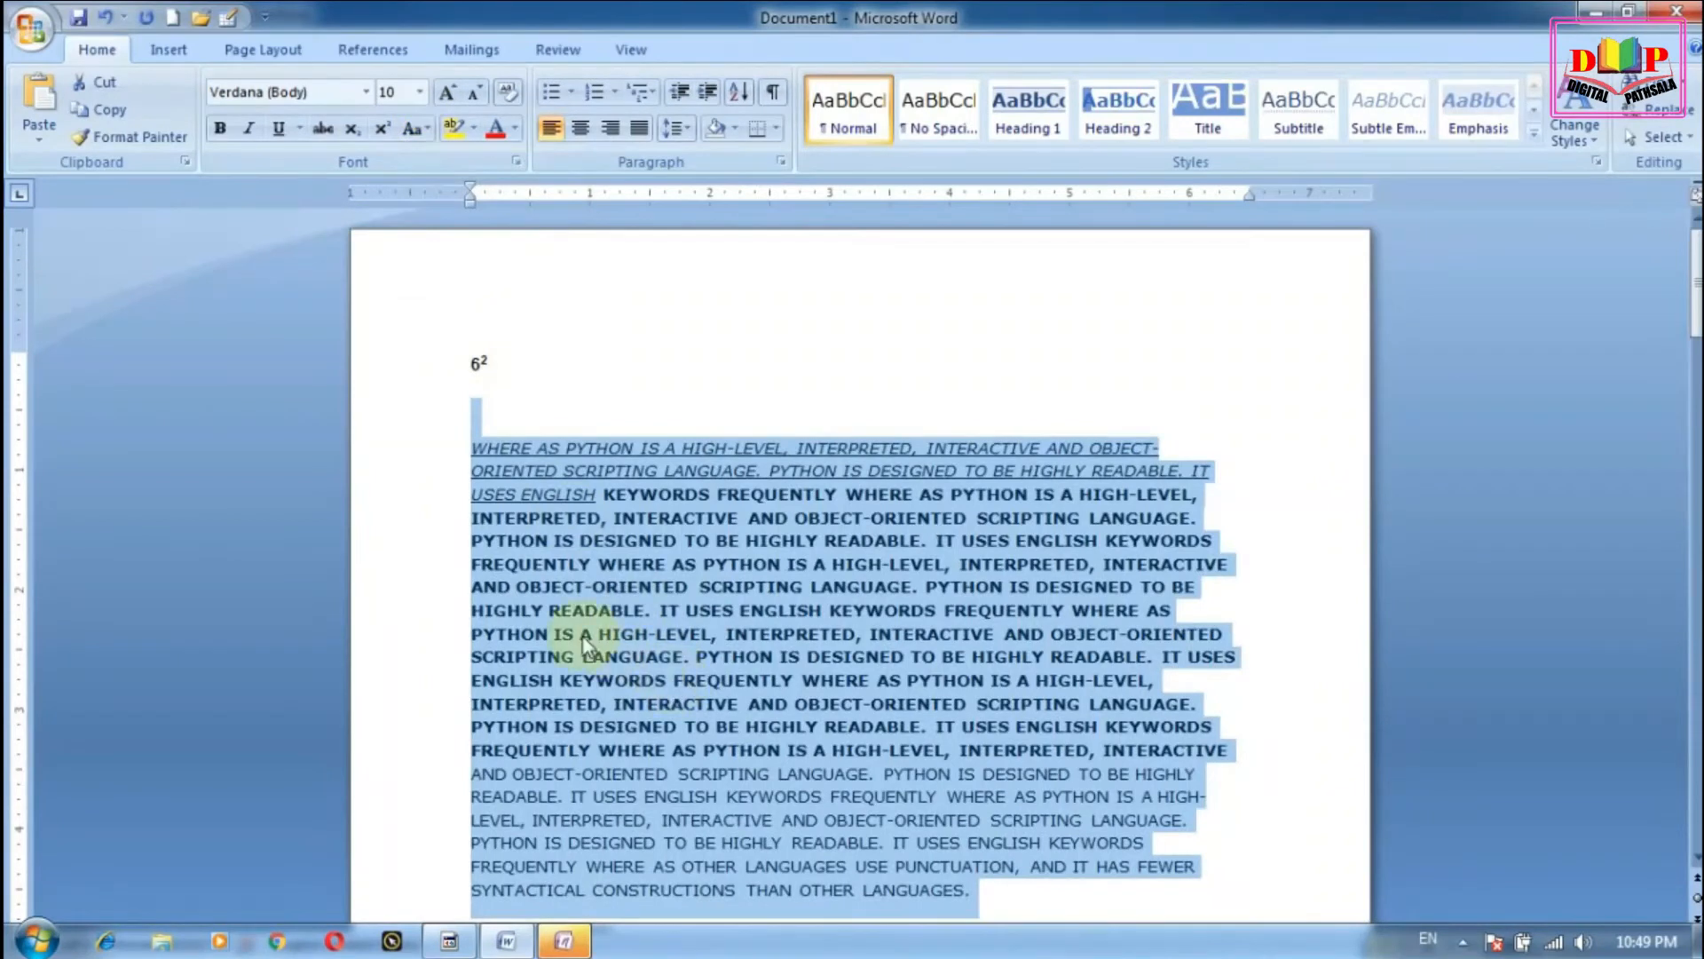
# Step: Try to apply Capitalize Each Word and Sentence case to the uppercase paragraph
pyautogui.click(425, 119)
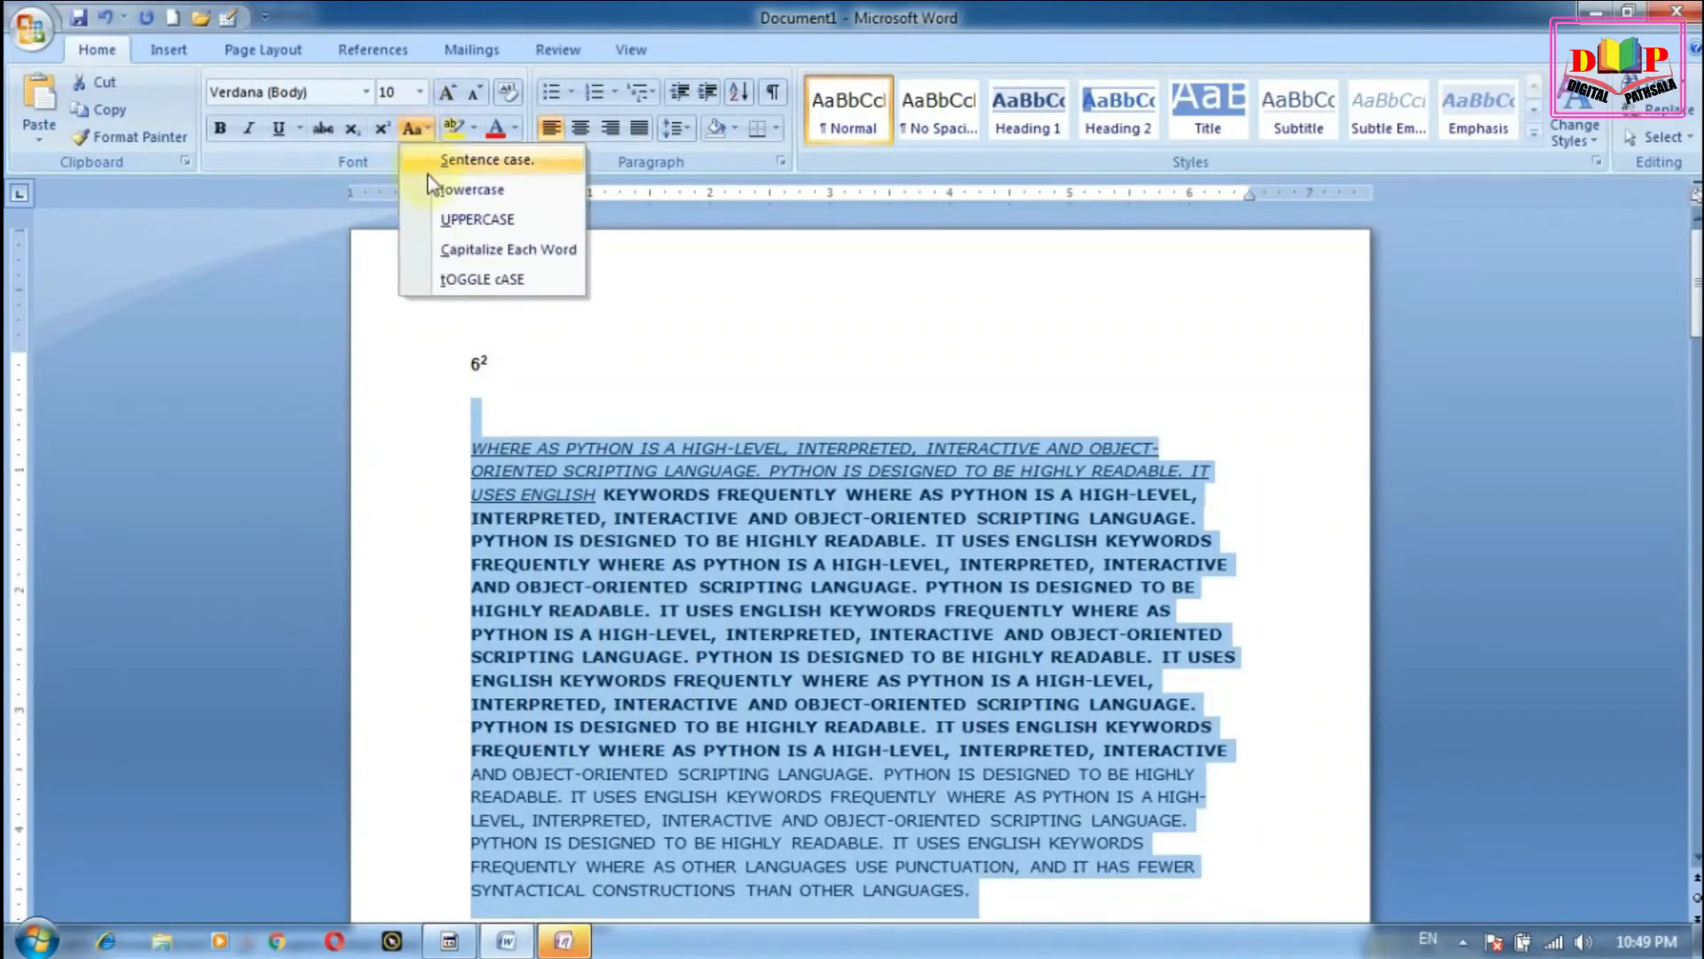
pyautogui.click(446, 250)
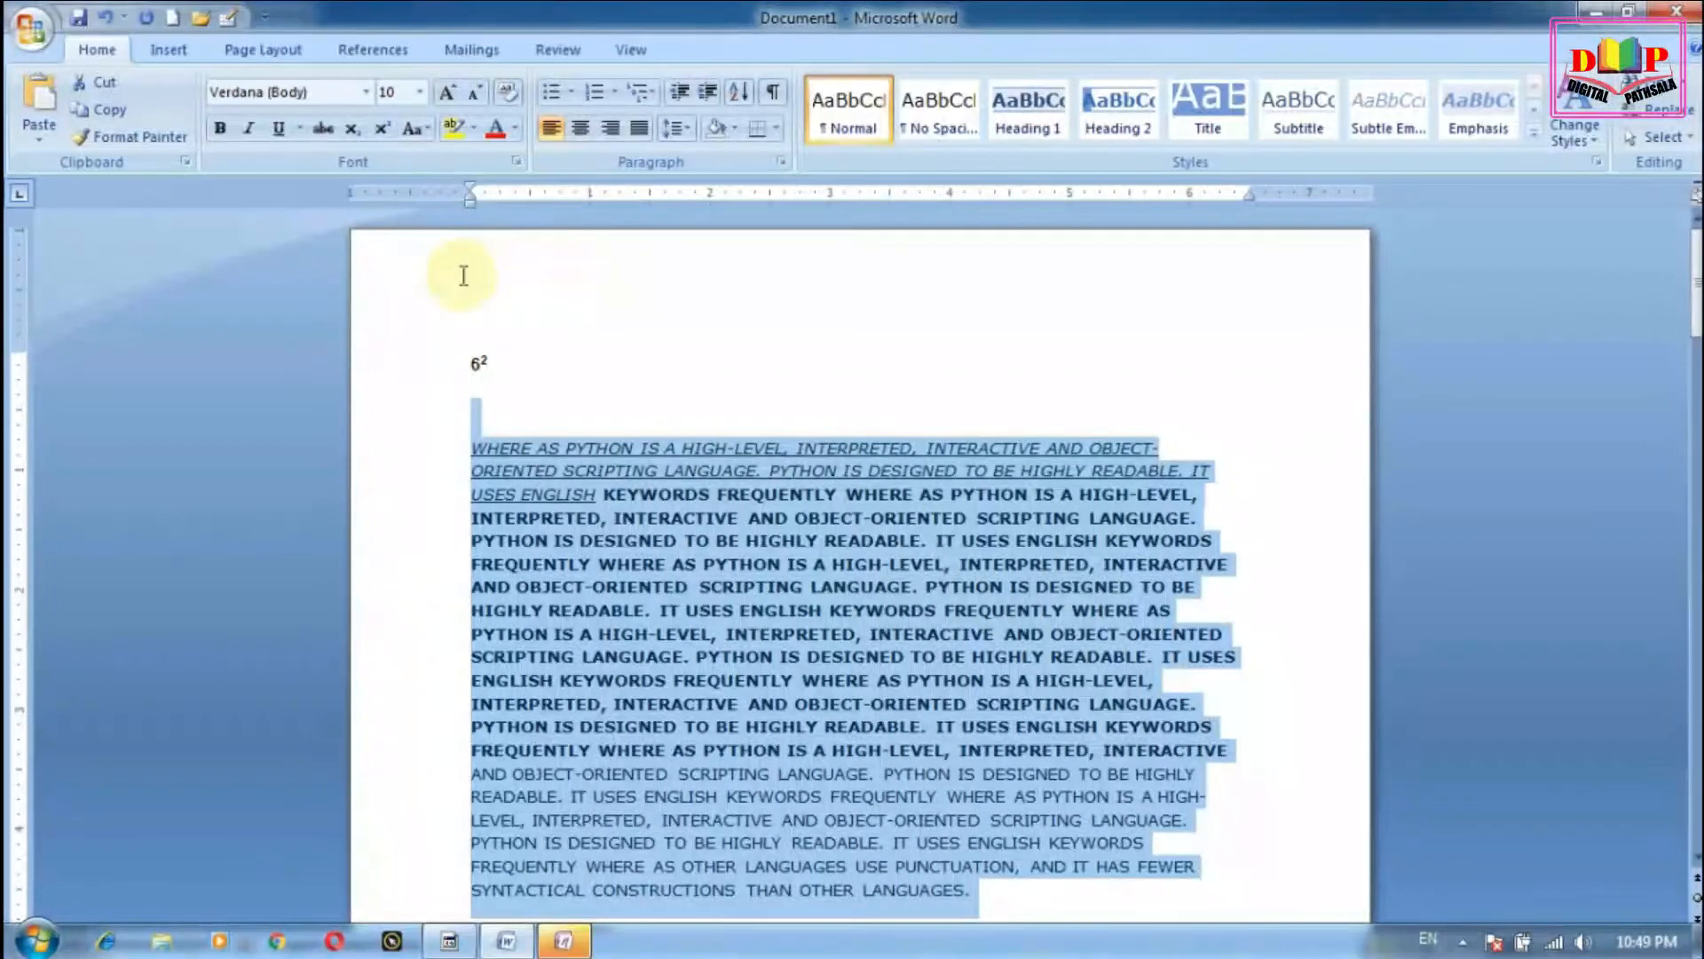
pyautogui.click(417, 129)
pyautogui.click(453, 161)
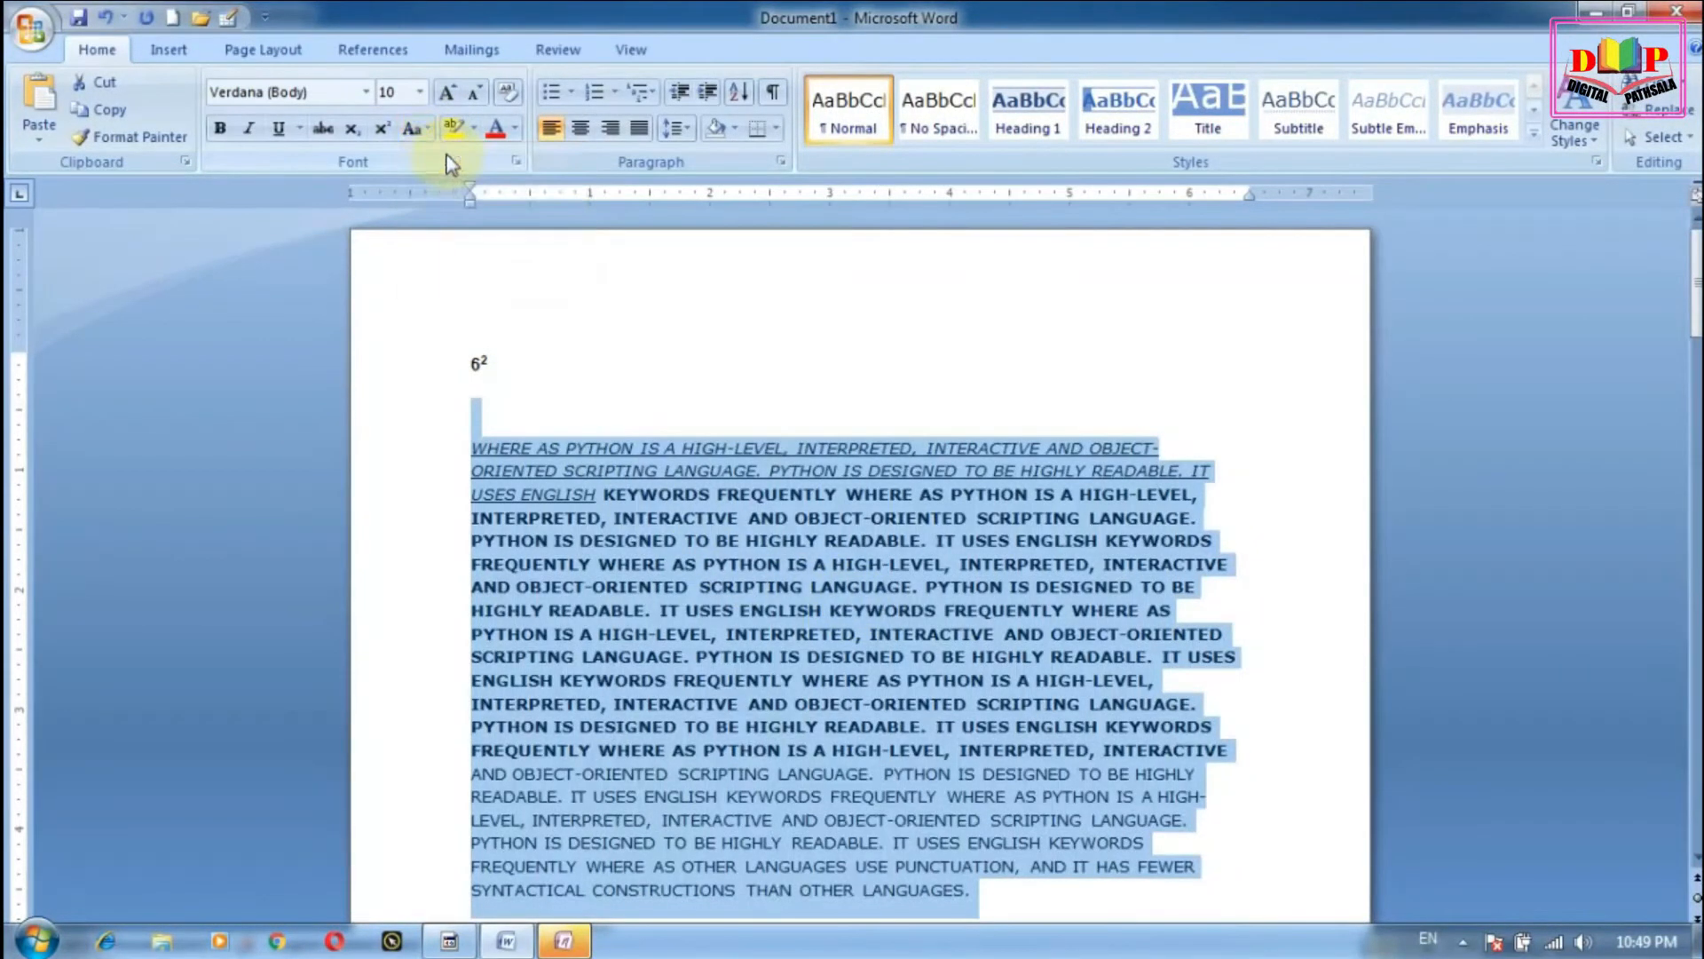
# Step: Convert the selected paragraph back to lowercase and apply Capitalize Each Word to it
pyautogui.click(426, 133)
pyautogui.click(449, 184)
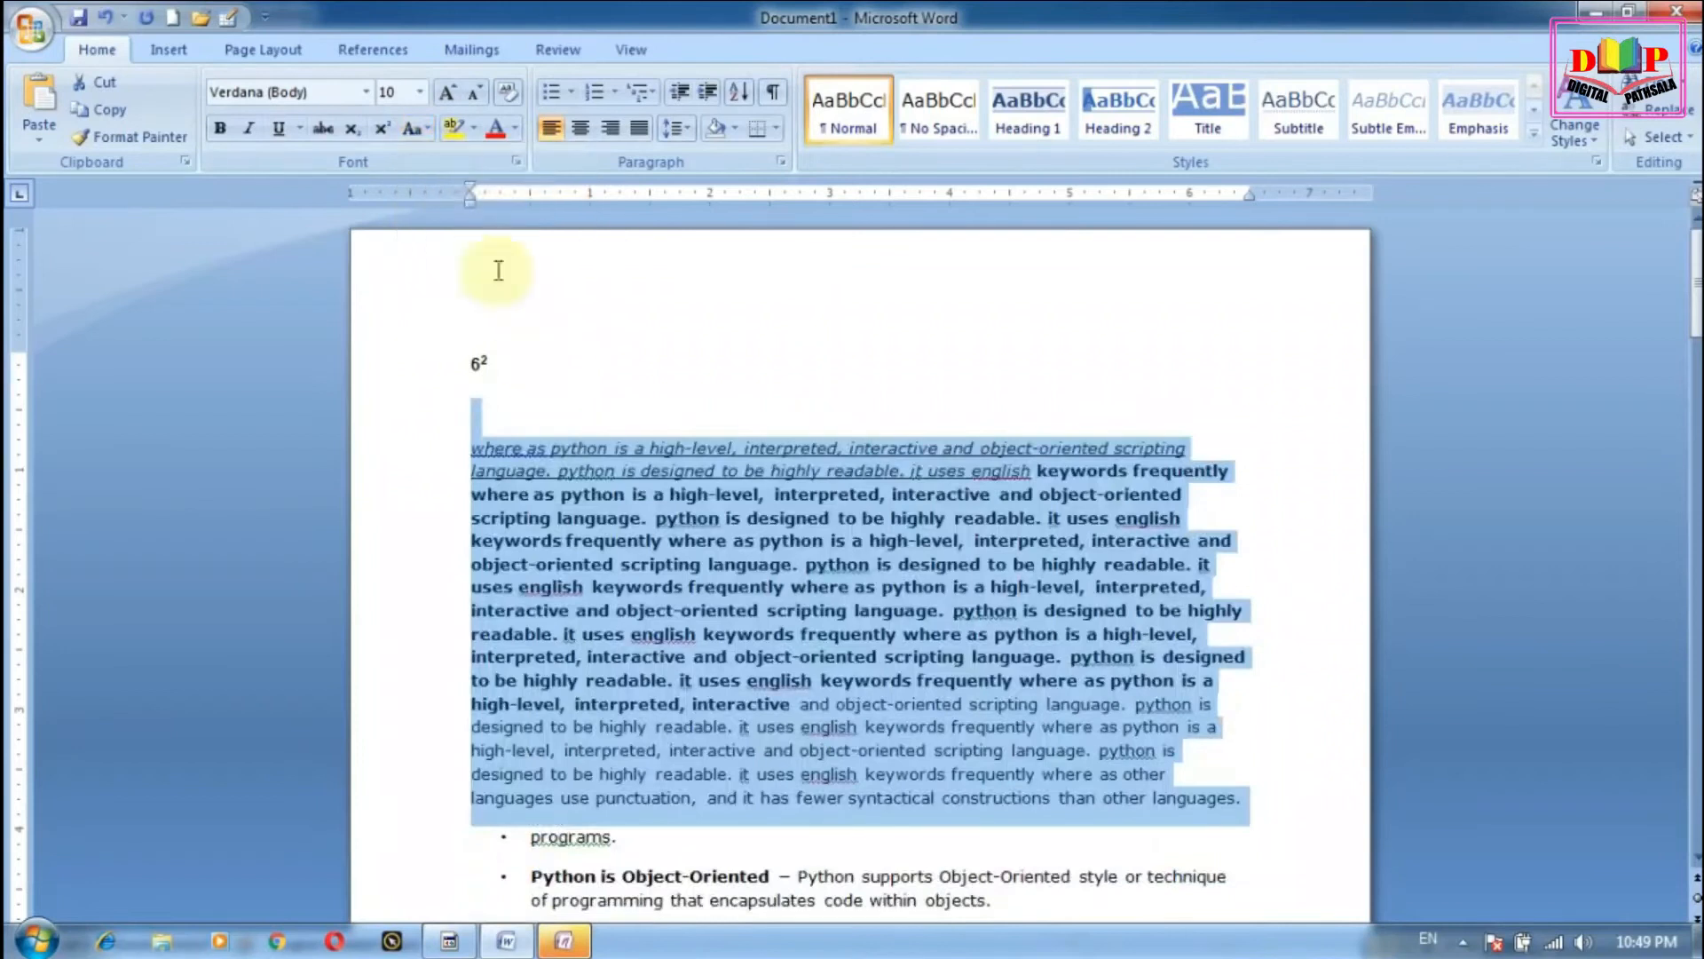
pyautogui.click(417, 131)
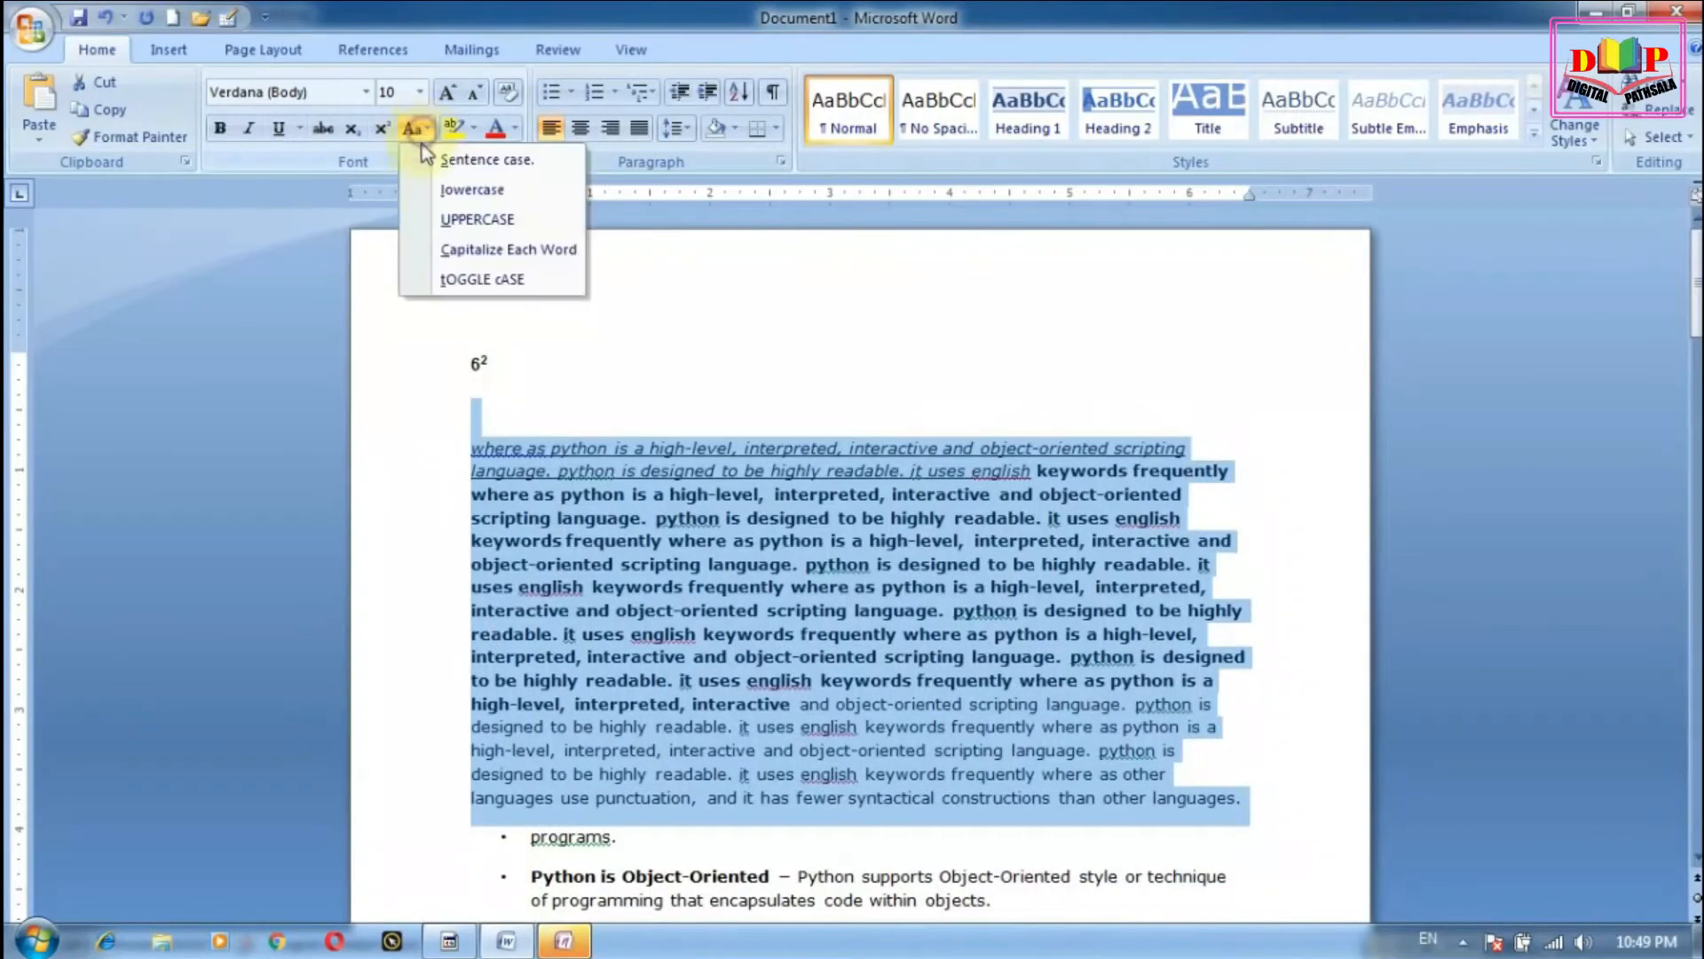
pyautogui.click(477, 253)
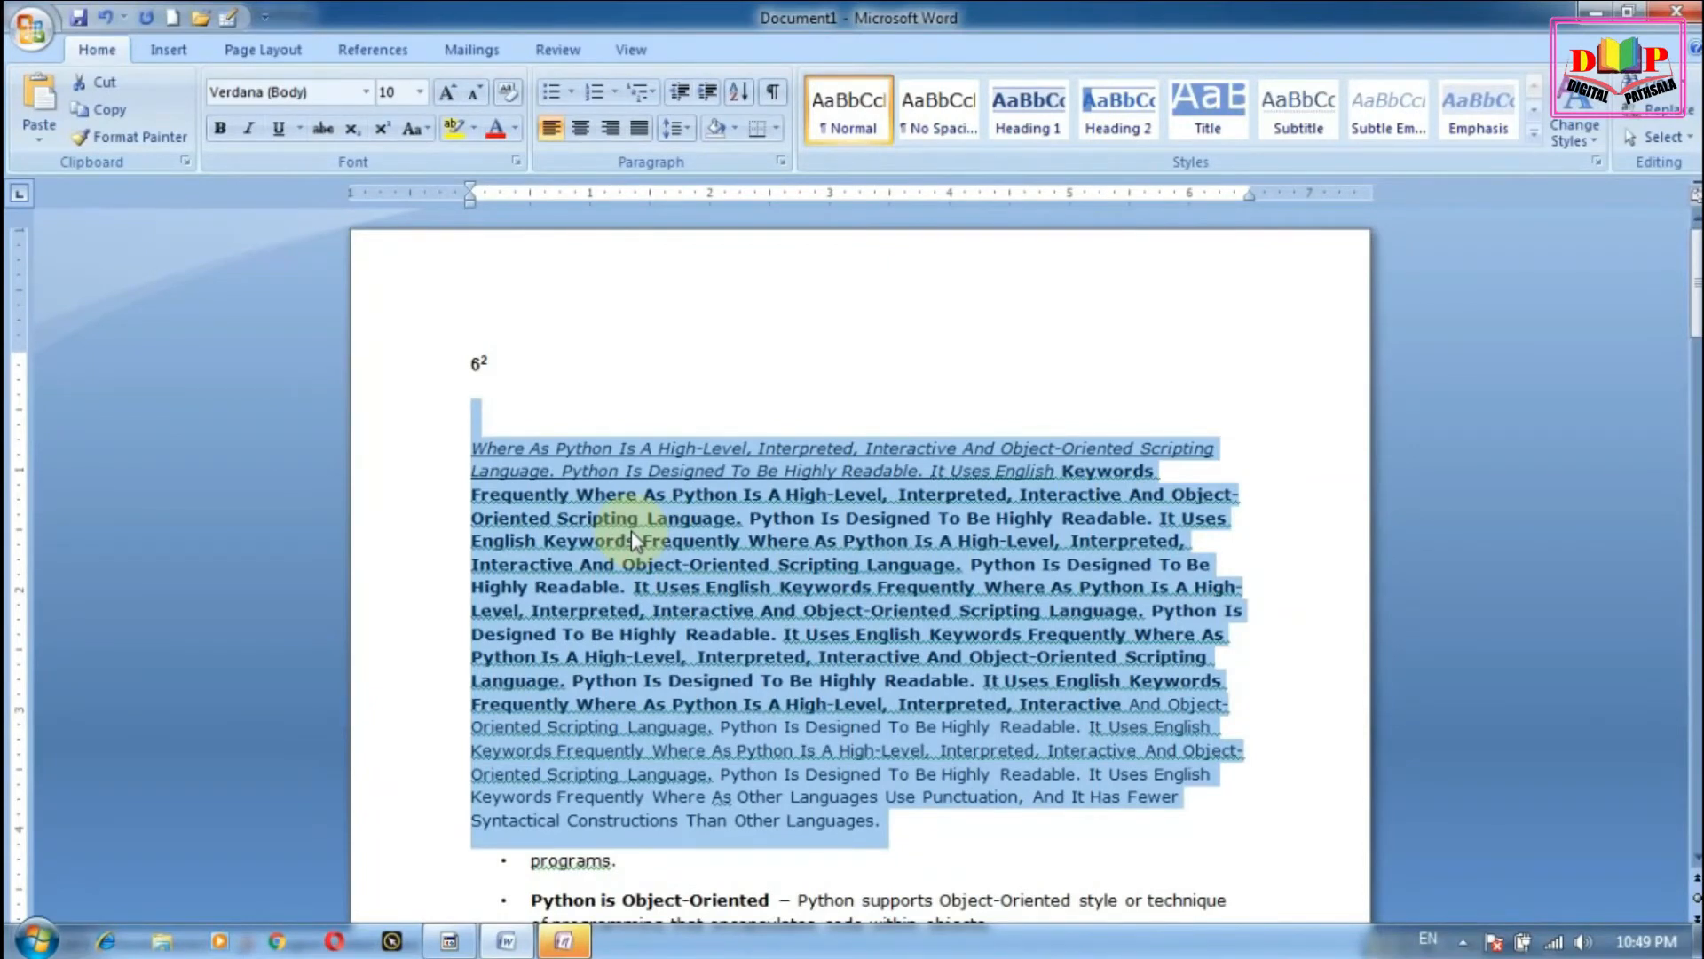
# Step: Apply tOGGLE cASE to the selected paragraph, and view the available font sizes without choosing one
pyautogui.click(416, 129)
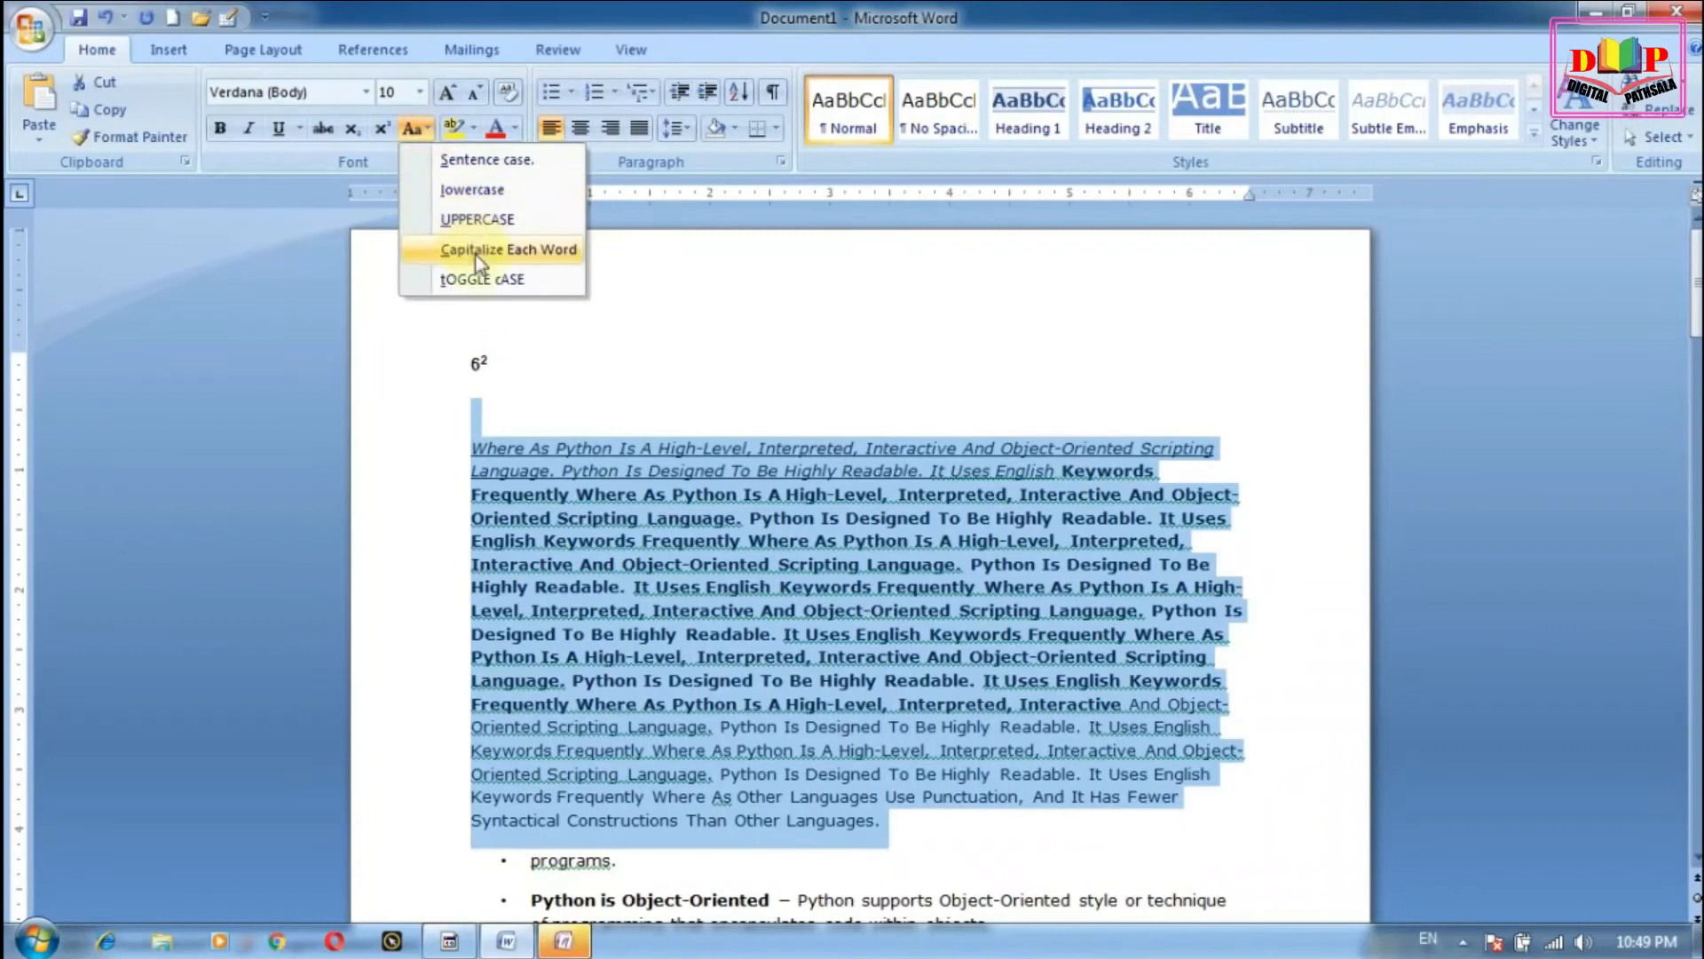
pyautogui.click(477, 278)
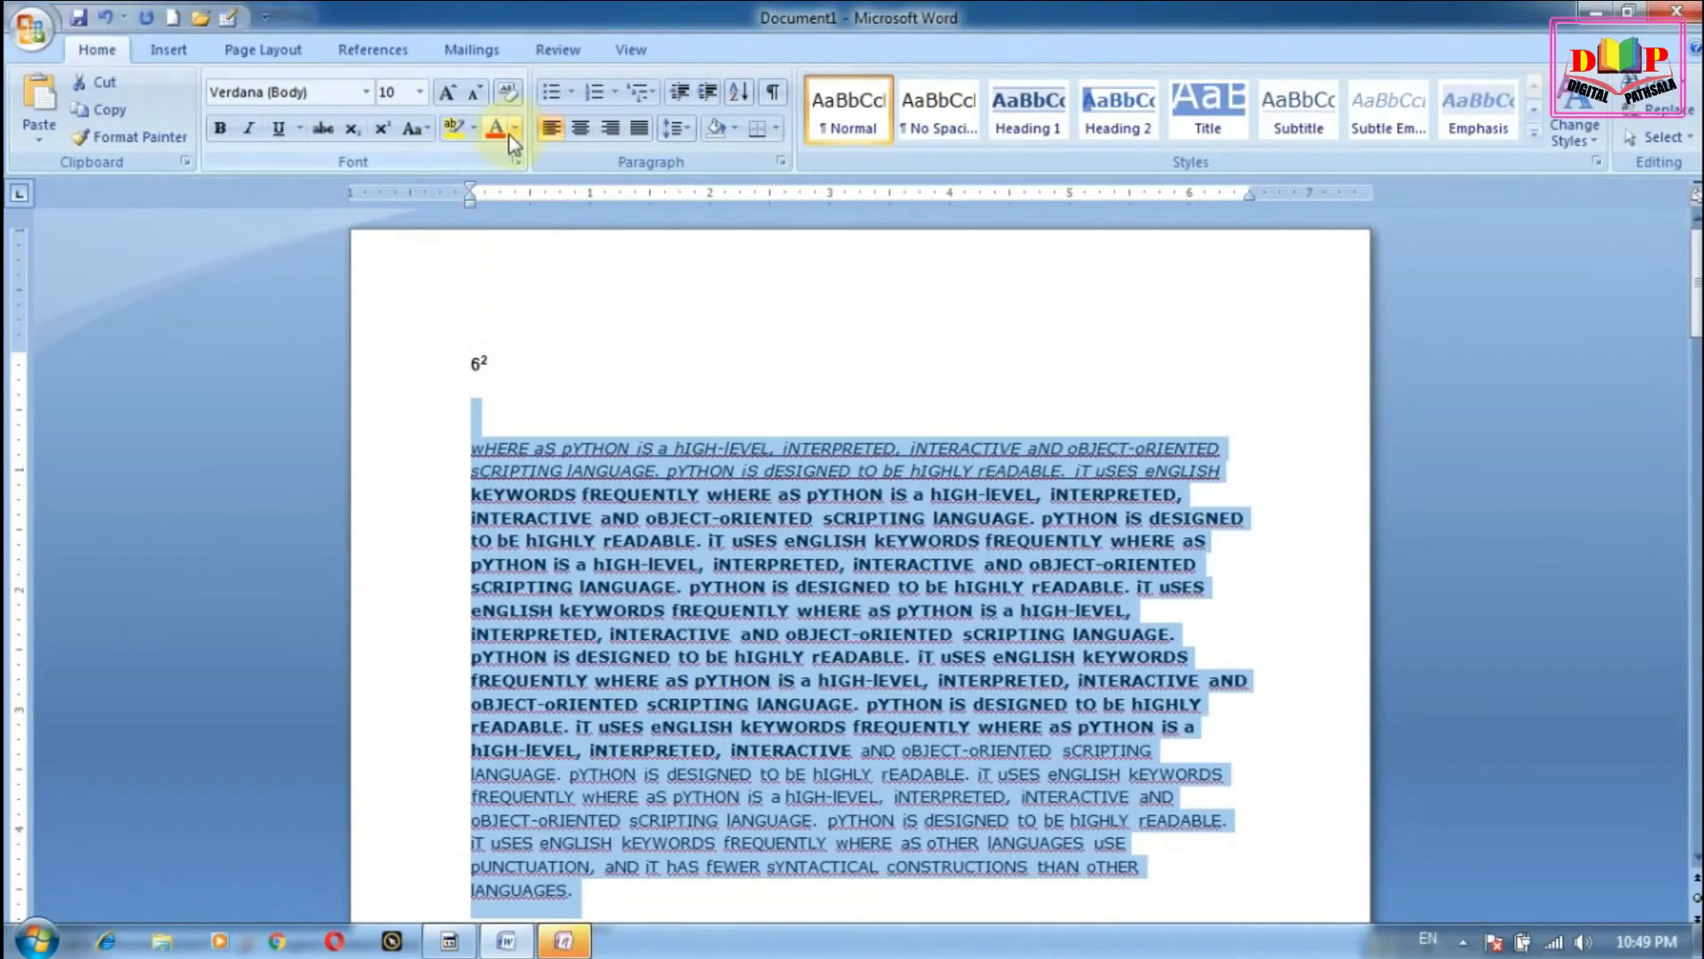
pyautogui.click(420, 91)
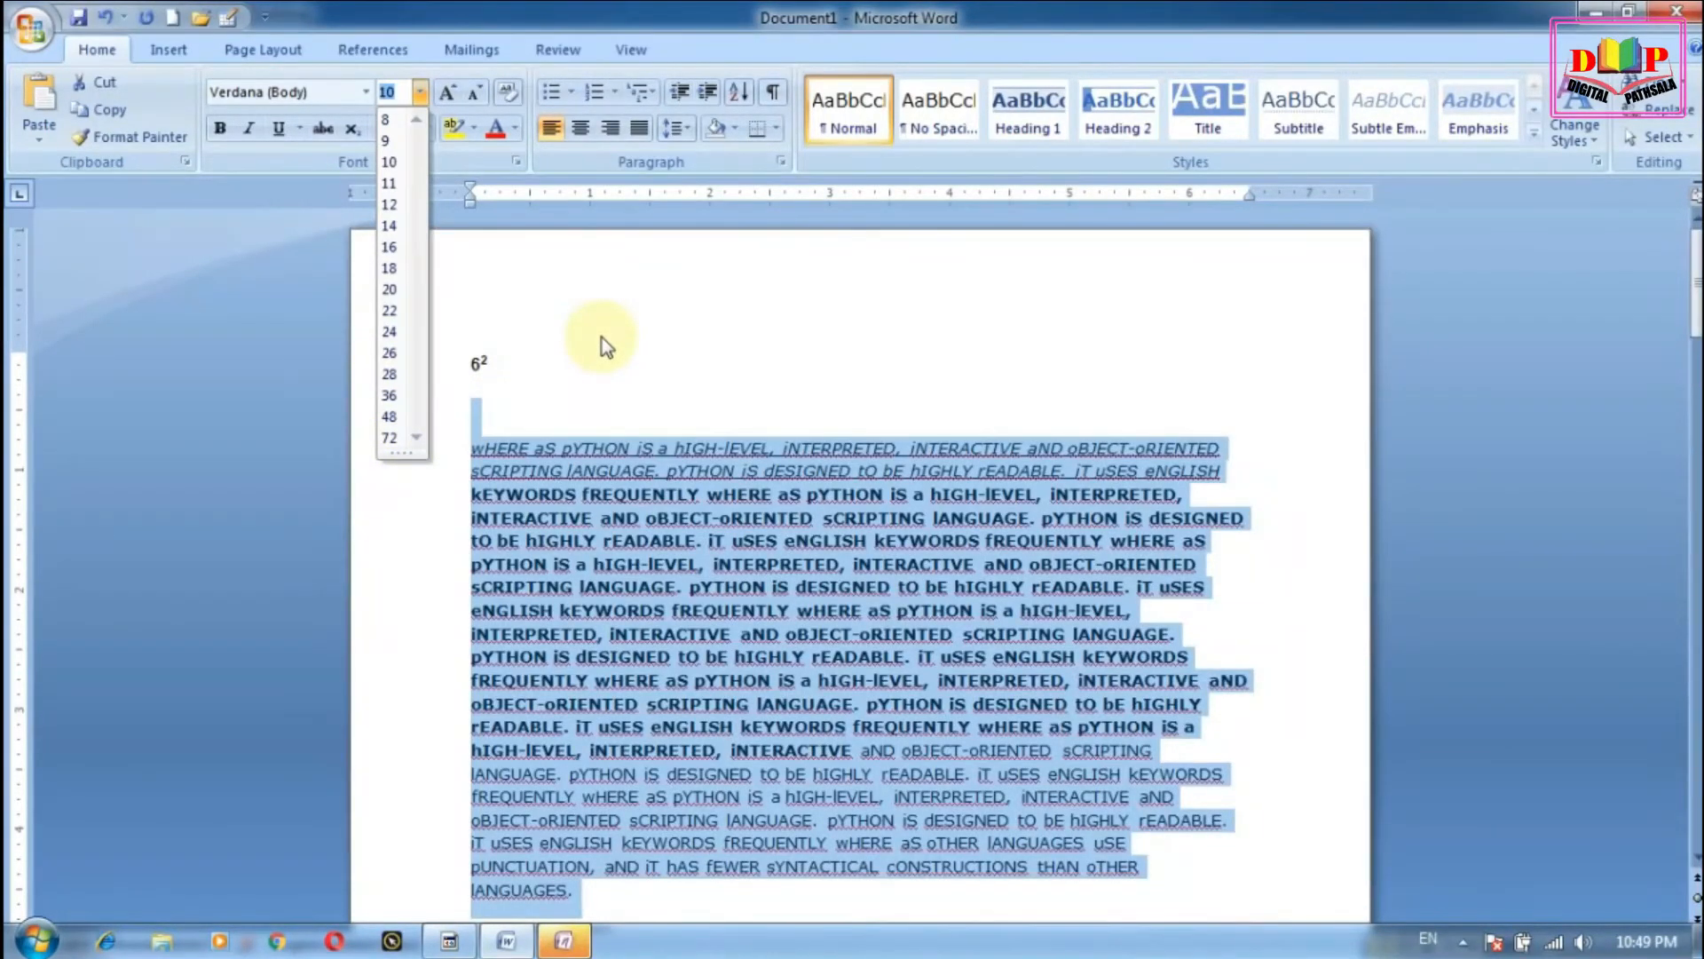
pyautogui.click(602, 337)
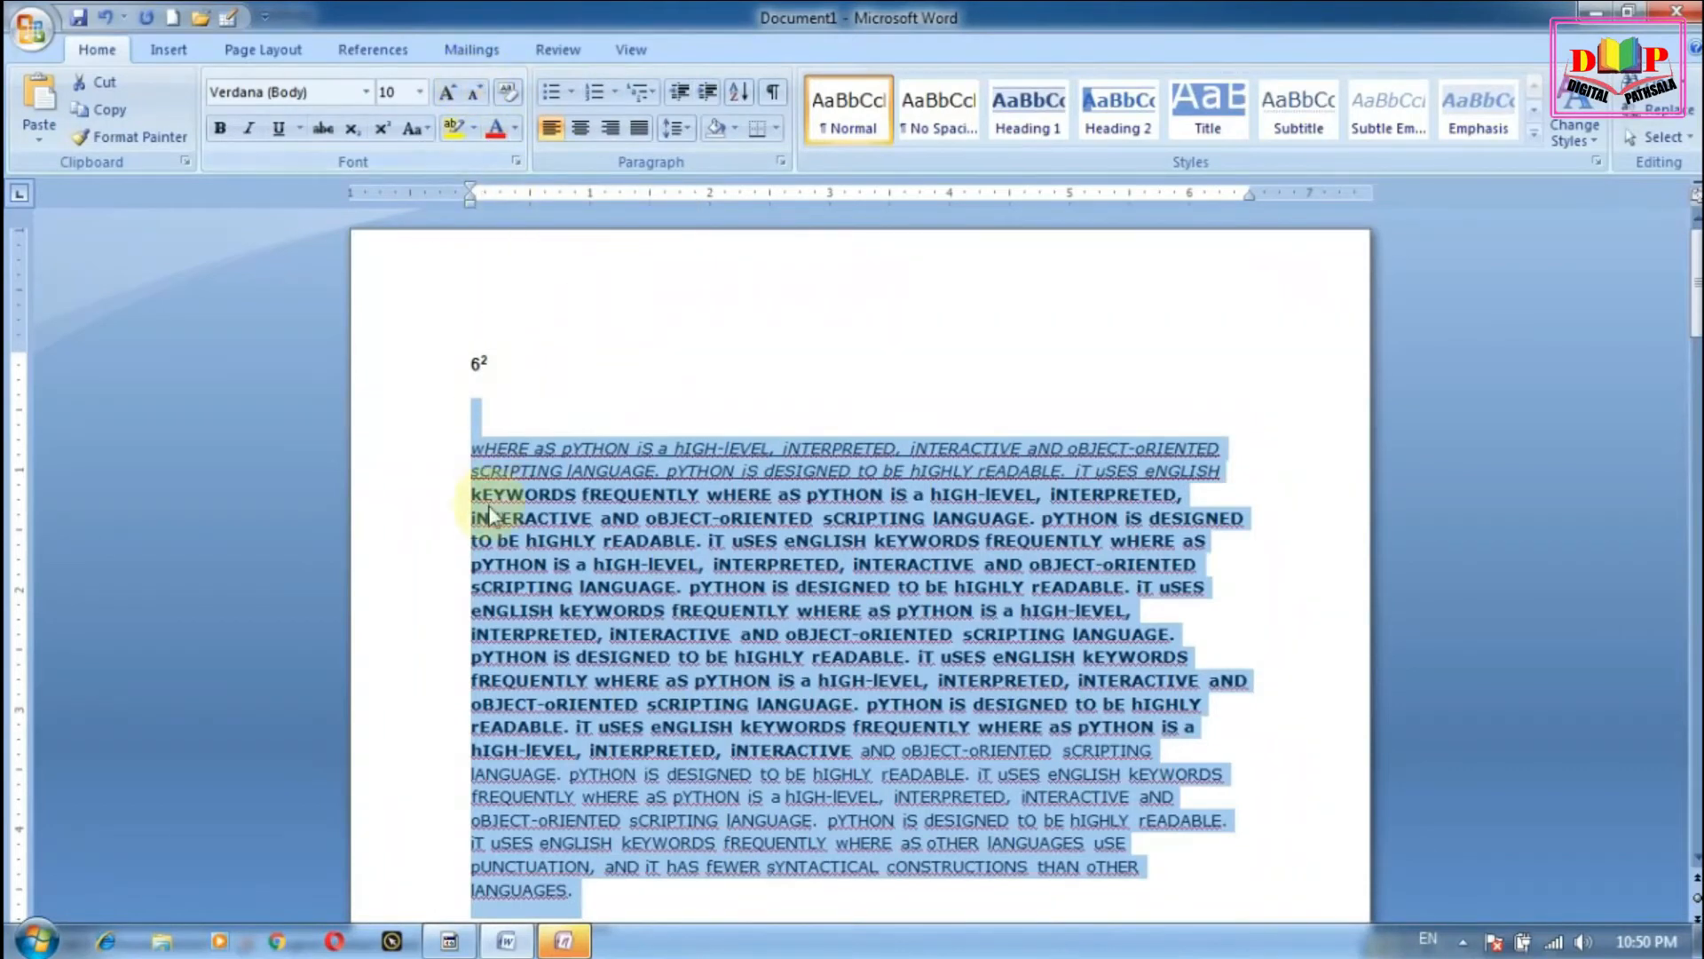
# Step: Select the first two italic, underlined lines of the paragraph and enlarge them with Grow Font to size 26
pyautogui.moveTo(471, 448); pyautogui.dragTo(555, 448)
pyautogui.moveTo(689, 454); pyautogui.dragTo(1237, 477)
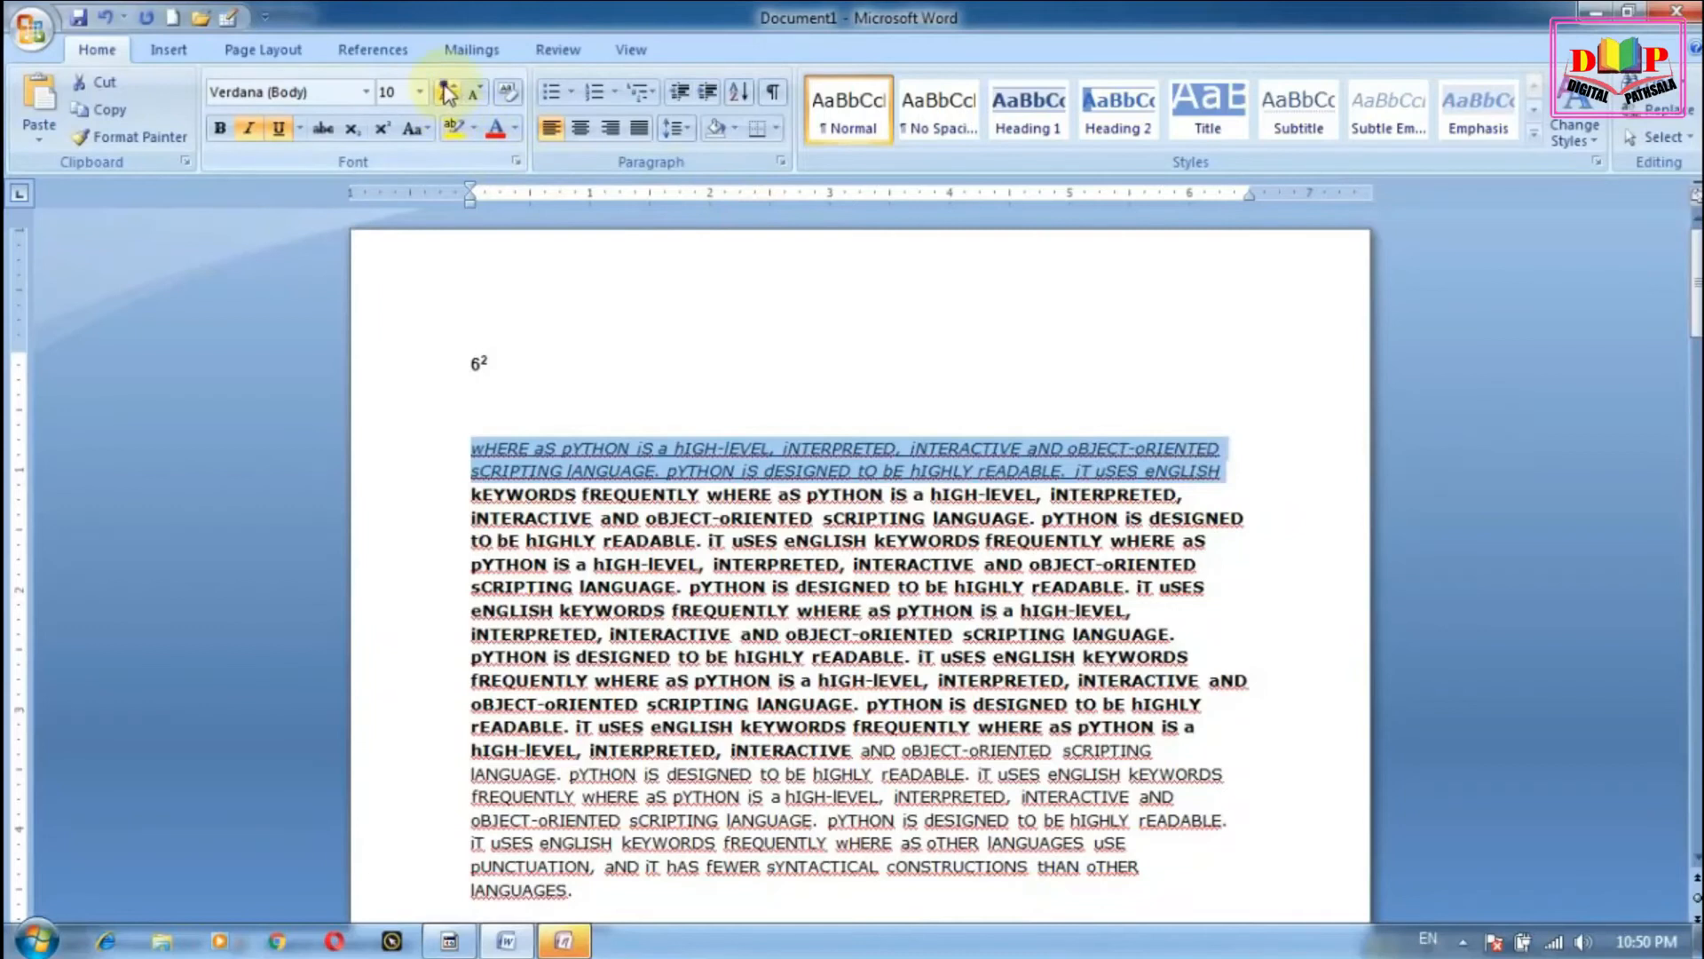
pyautogui.click(447, 92)
pyautogui.click(446, 92)
pyautogui.click(446, 92)
pyautogui.click(446, 92)
pyautogui.click(447, 93)
pyautogui.click(447, 92)
pyautogui.click(447, 92)
pyautogui.click(449, 92)
pyautogui.click(449, 93)
pyautogui.click(448, 92)
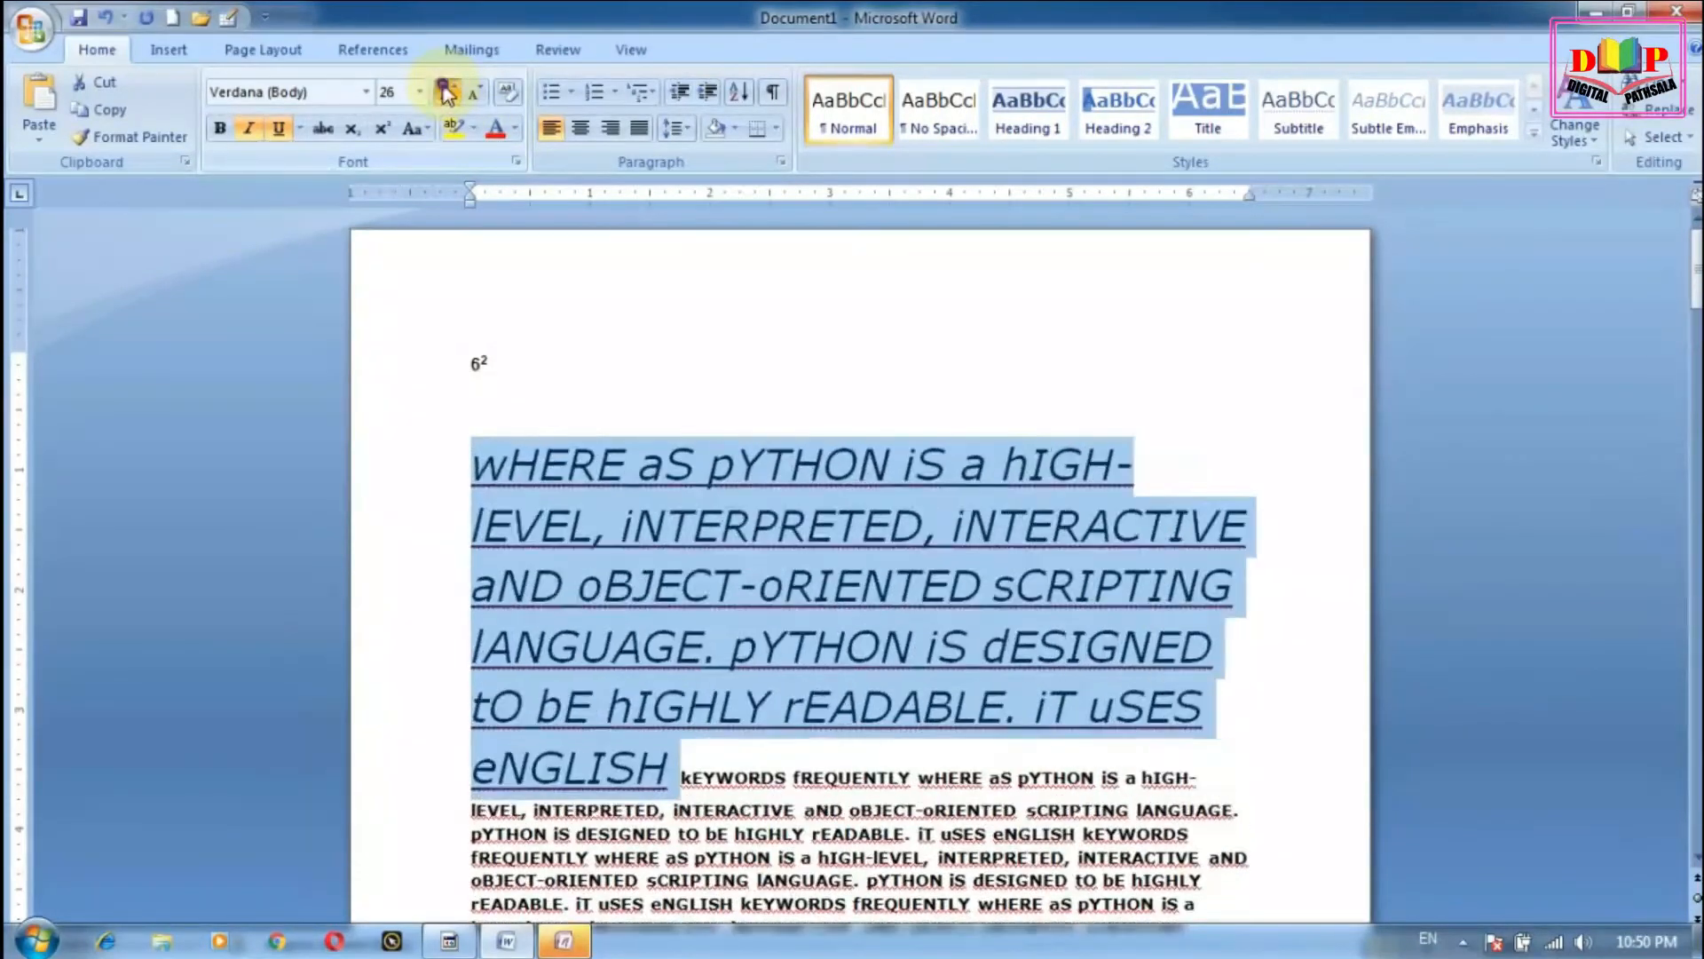
pyautogui.click(450, 92)
# Step: Reduce the enlarged opening text with Shrink Font to size 10 and deselect it
pyautogui.click(470, 93)
pyautogui.click(471, 93)
pyautogui.click(470, 93)
pyautogui.click(470, 94)
pyautogui.click(471, 93)
pyautogui.click(470, 93)
pyautogui.click(471, 93)
pyautogui.click(471, 94)
pyautogui.click(470, 93)
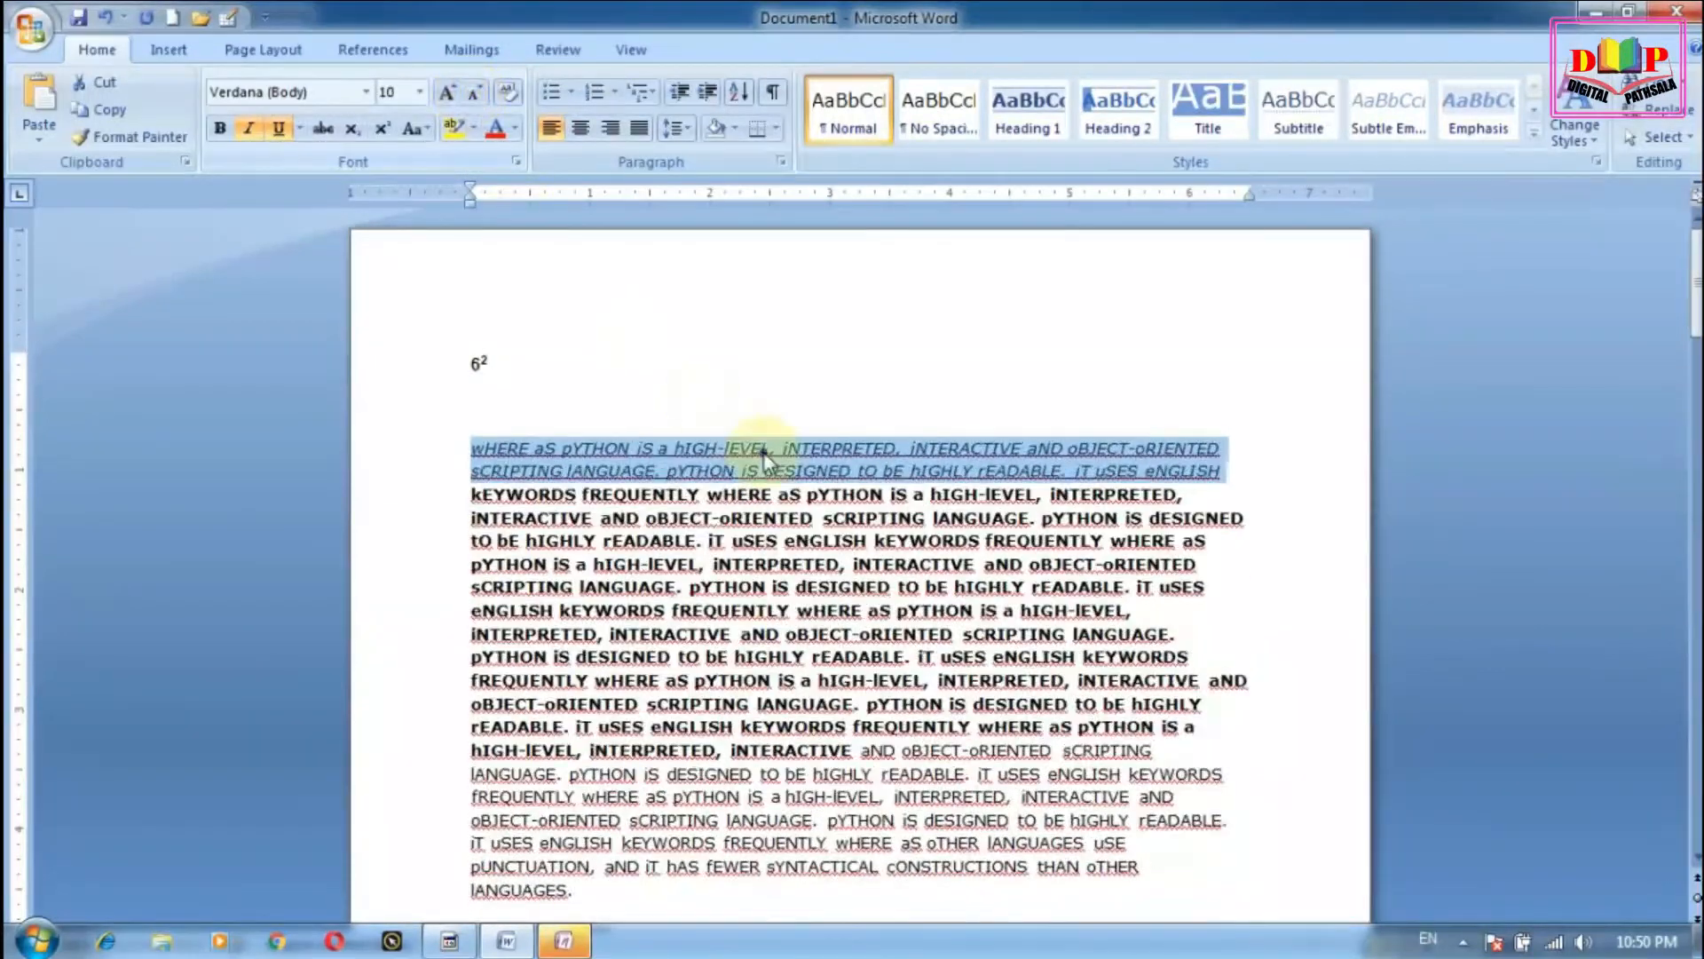
pyautogui.click(762, 450)
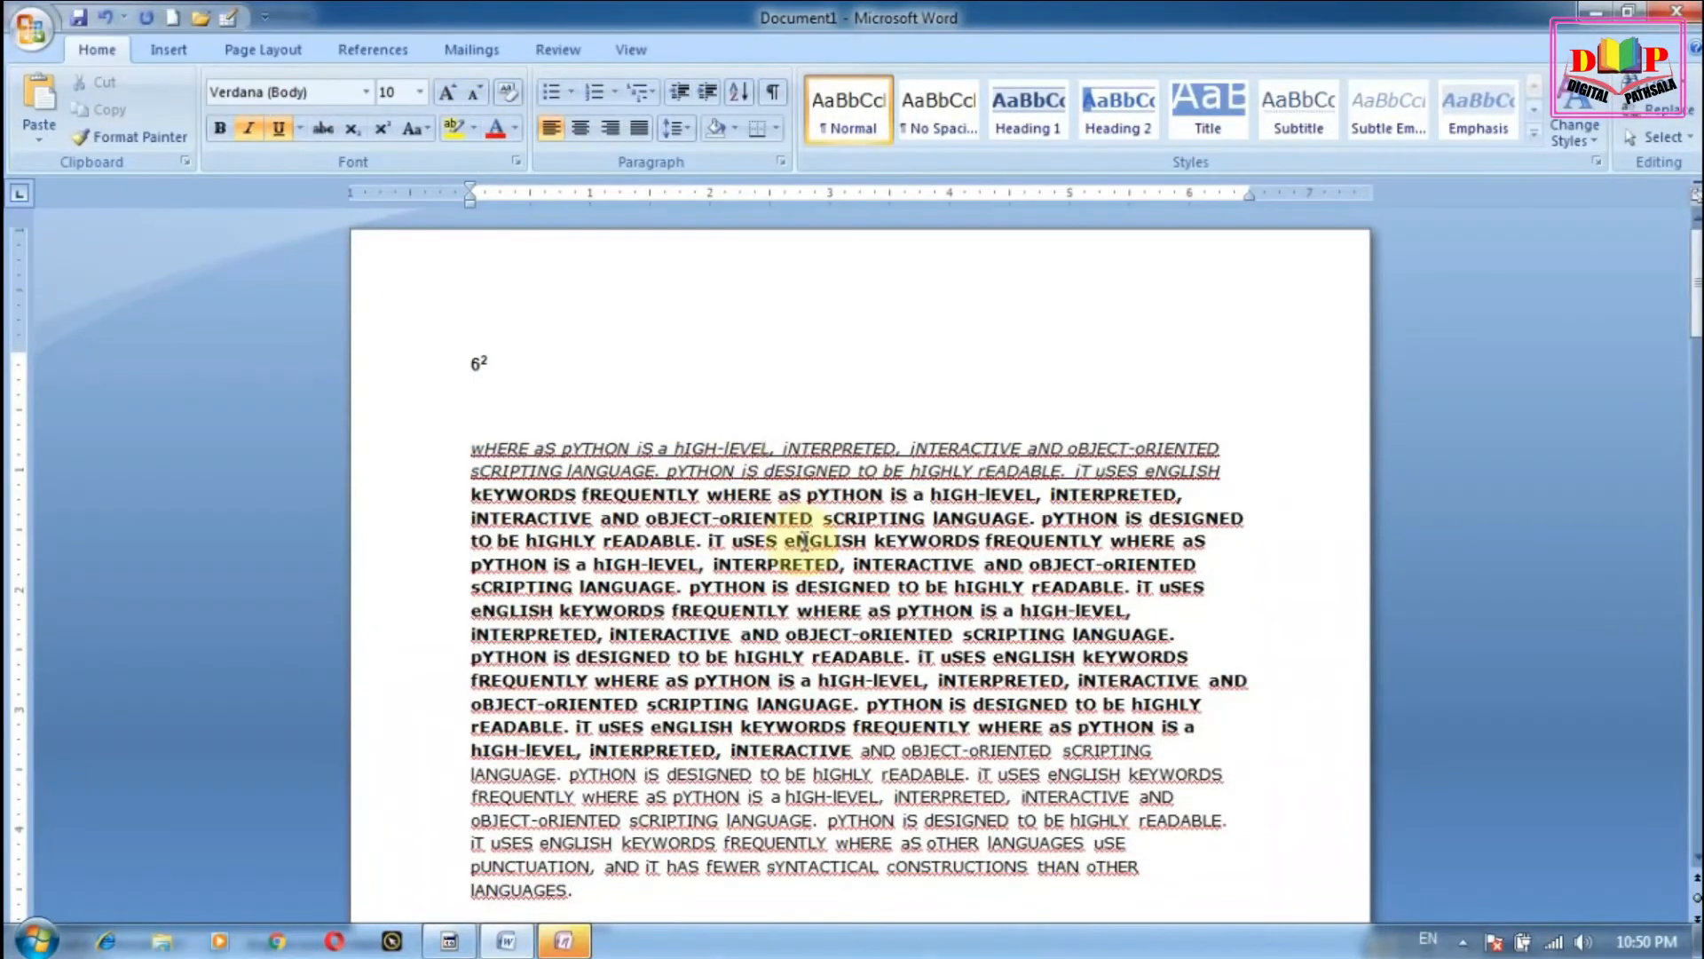
# Step: Clear all formatting from the paragraph's opening lines and move that text further down, before the bold word "lANGUAGE"
pyautogui.moveTo(471, 441); pyautogui.dragTo(1198, 566)
pyautogui.click(507, 93)
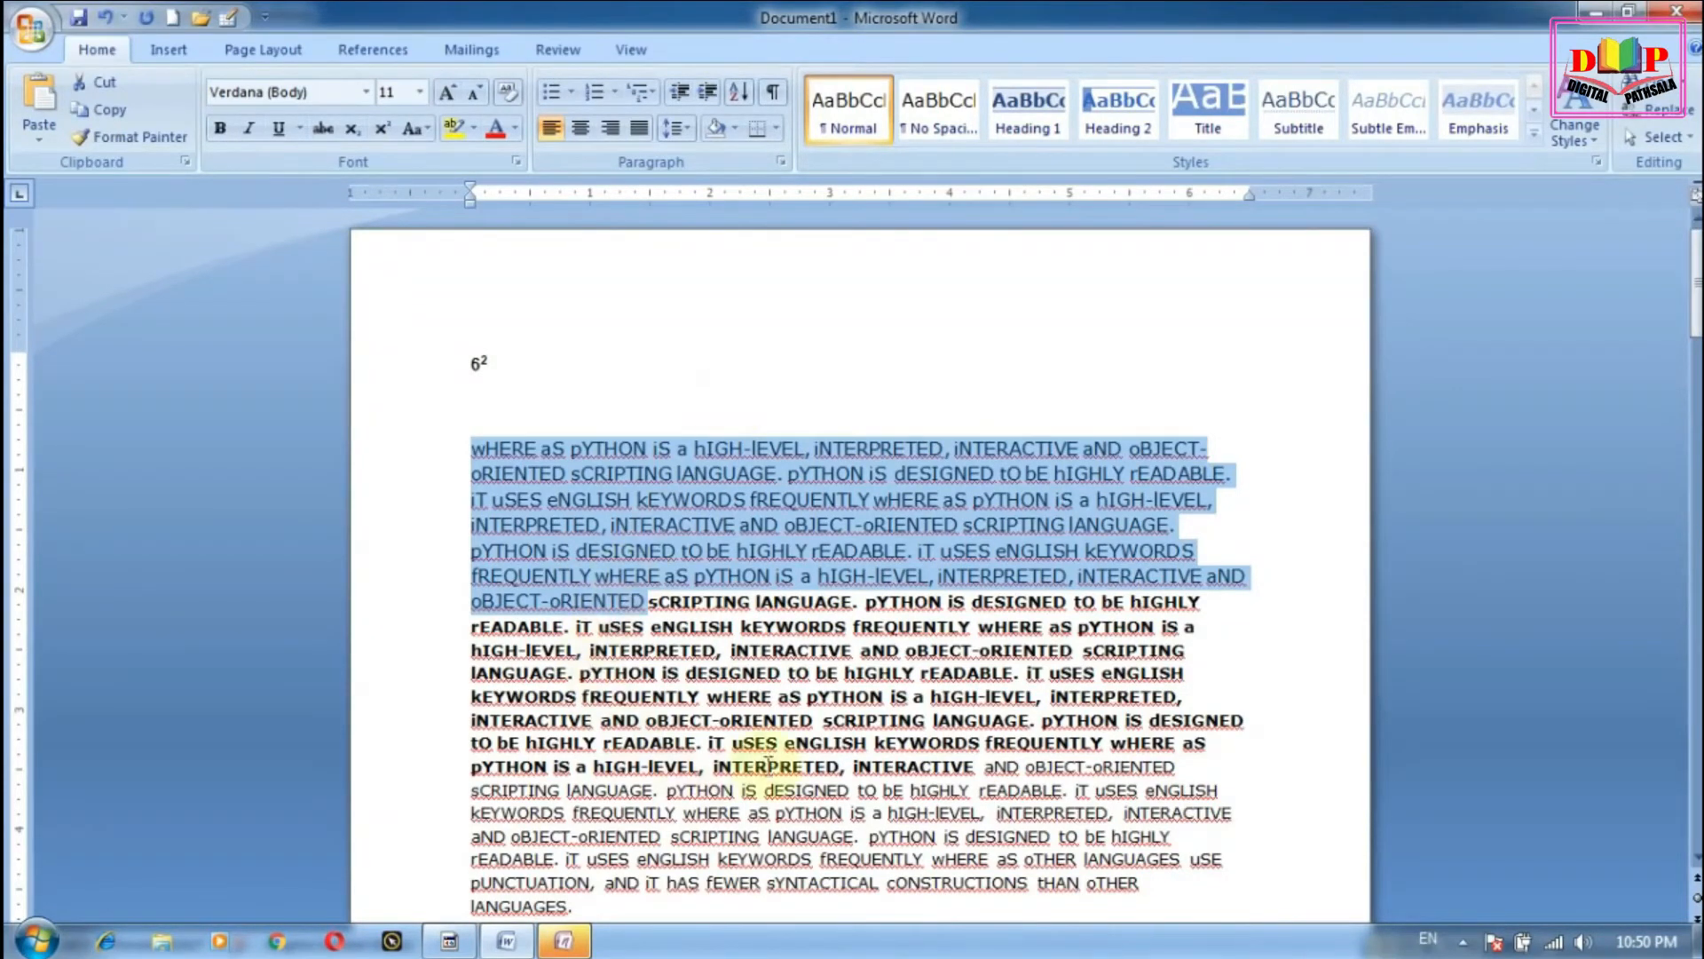
pyautogui.moveTo(490, 605); pyautogui.dragTo(927, 716)
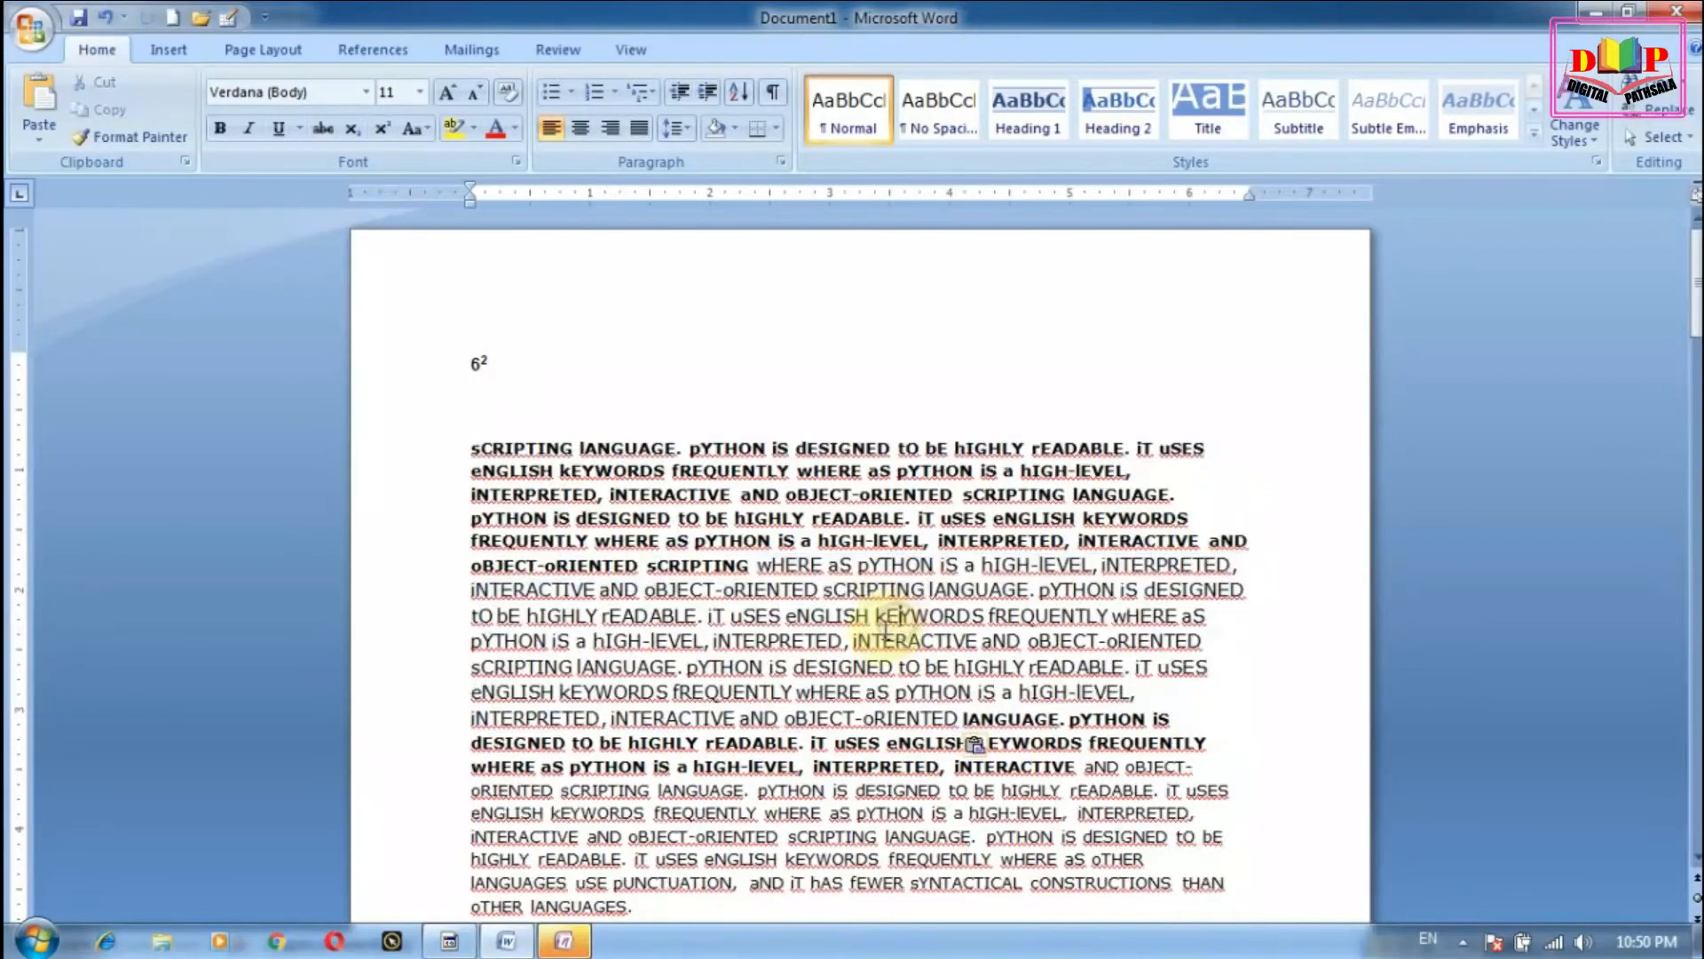
# Step: Clear the formatting from the bold text that starts the paragraph
pyautogui.moveTo(476, 413); pyautogui.dragTo(1289, 574)
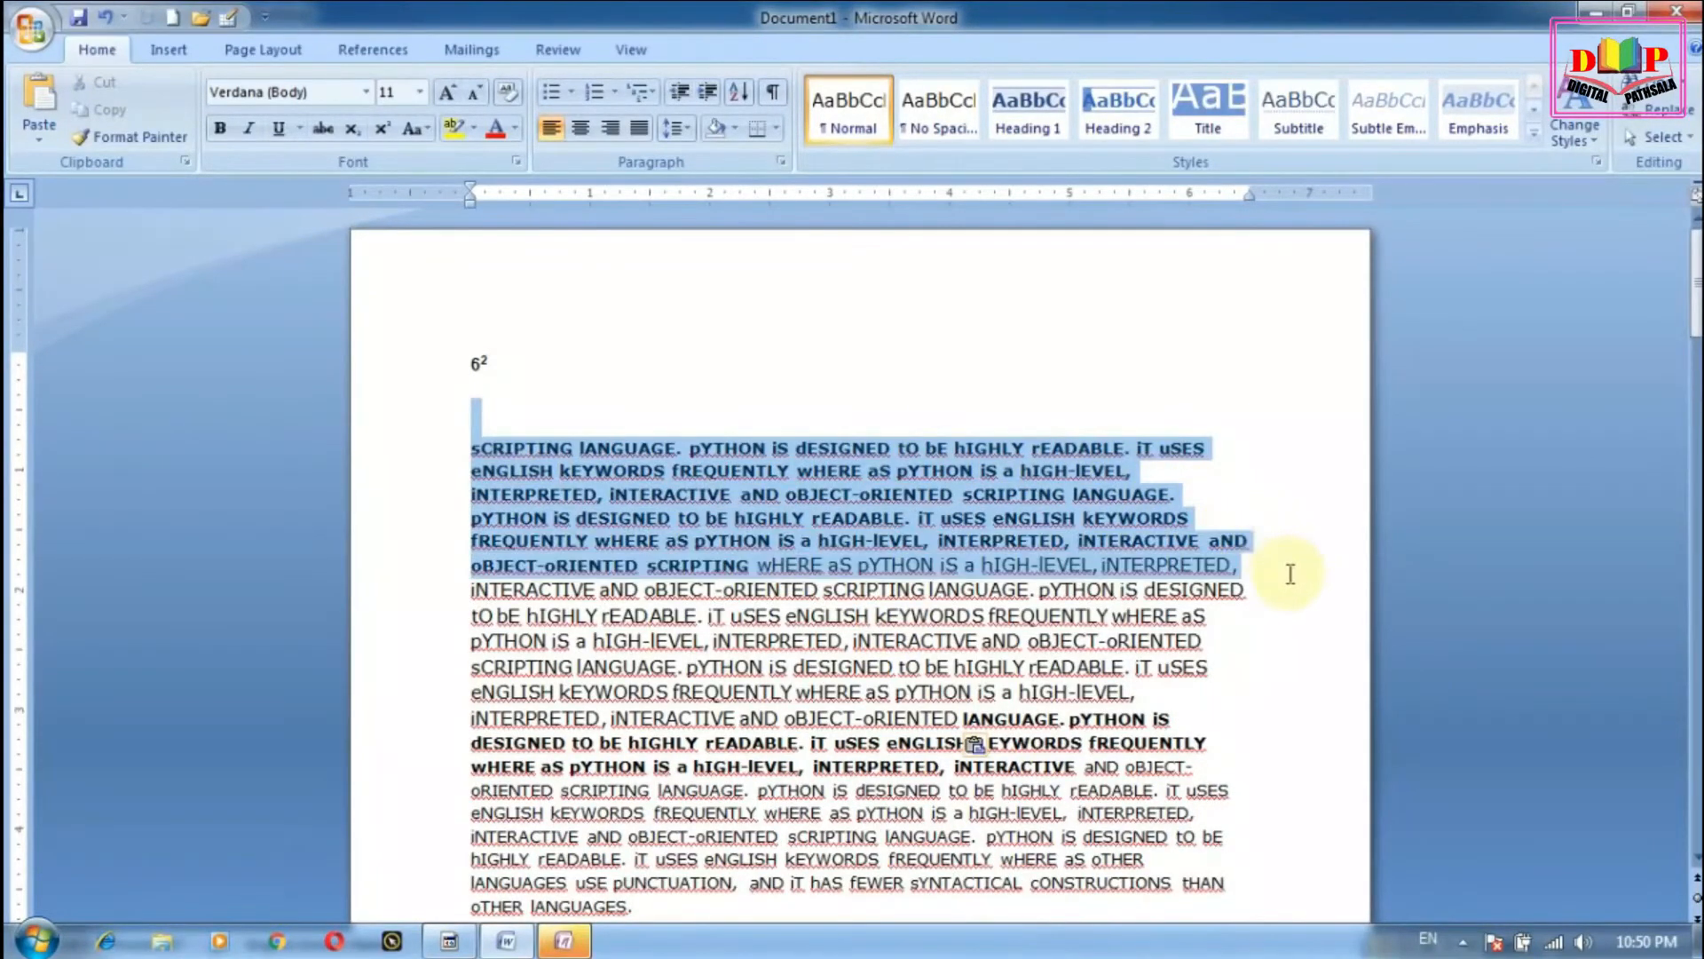
pyautogui.click(508, 94)
pyautogui.click(917, 708)
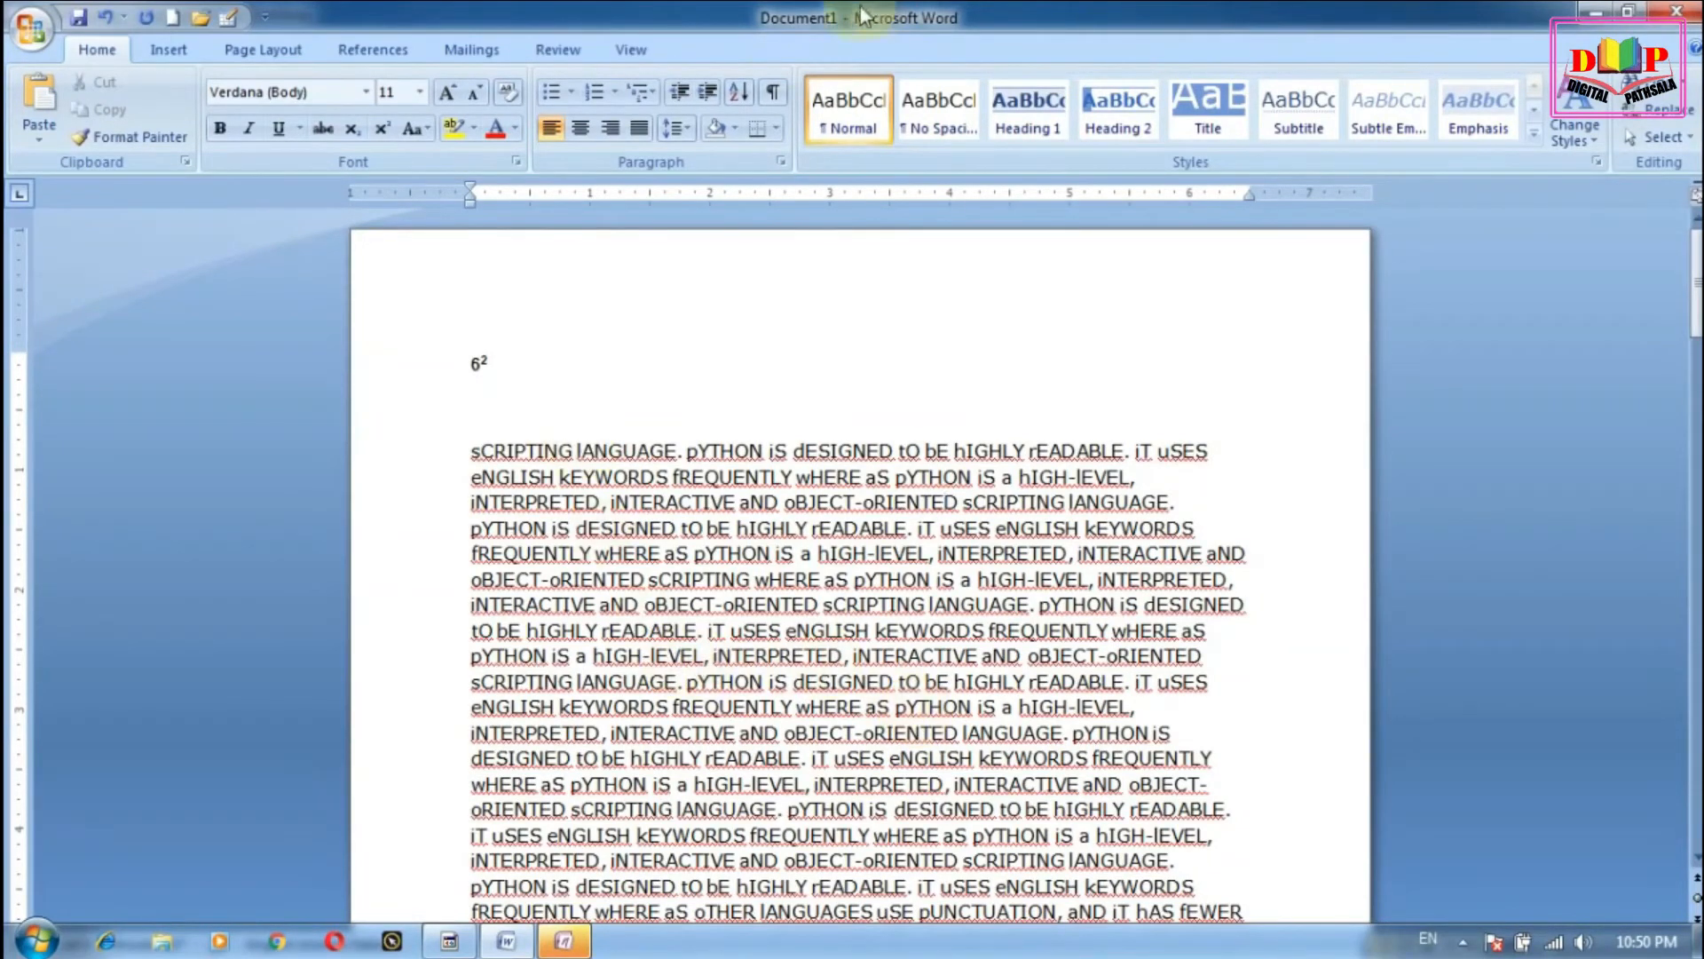
# Step: Apply the four-diamond bullet to the paragraph and split it after "rEADABLE.", leaving eight empty bulleted items in between
pyautogui.click(570, 93)
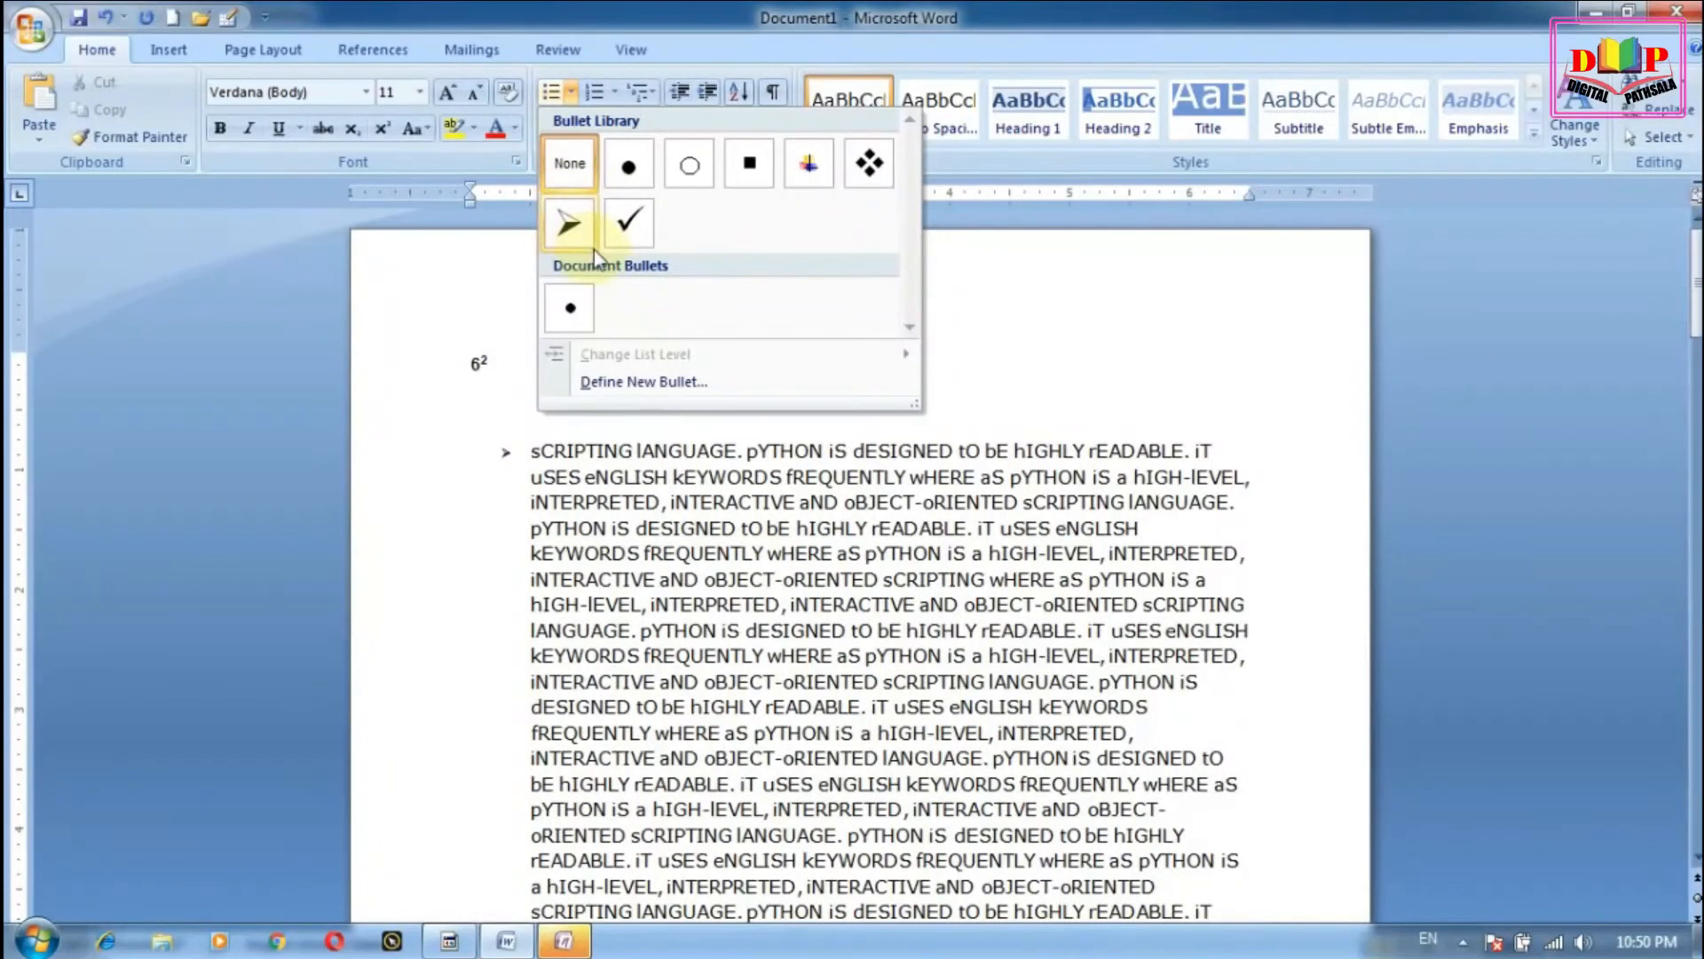
pyautogui.click(869, 163)
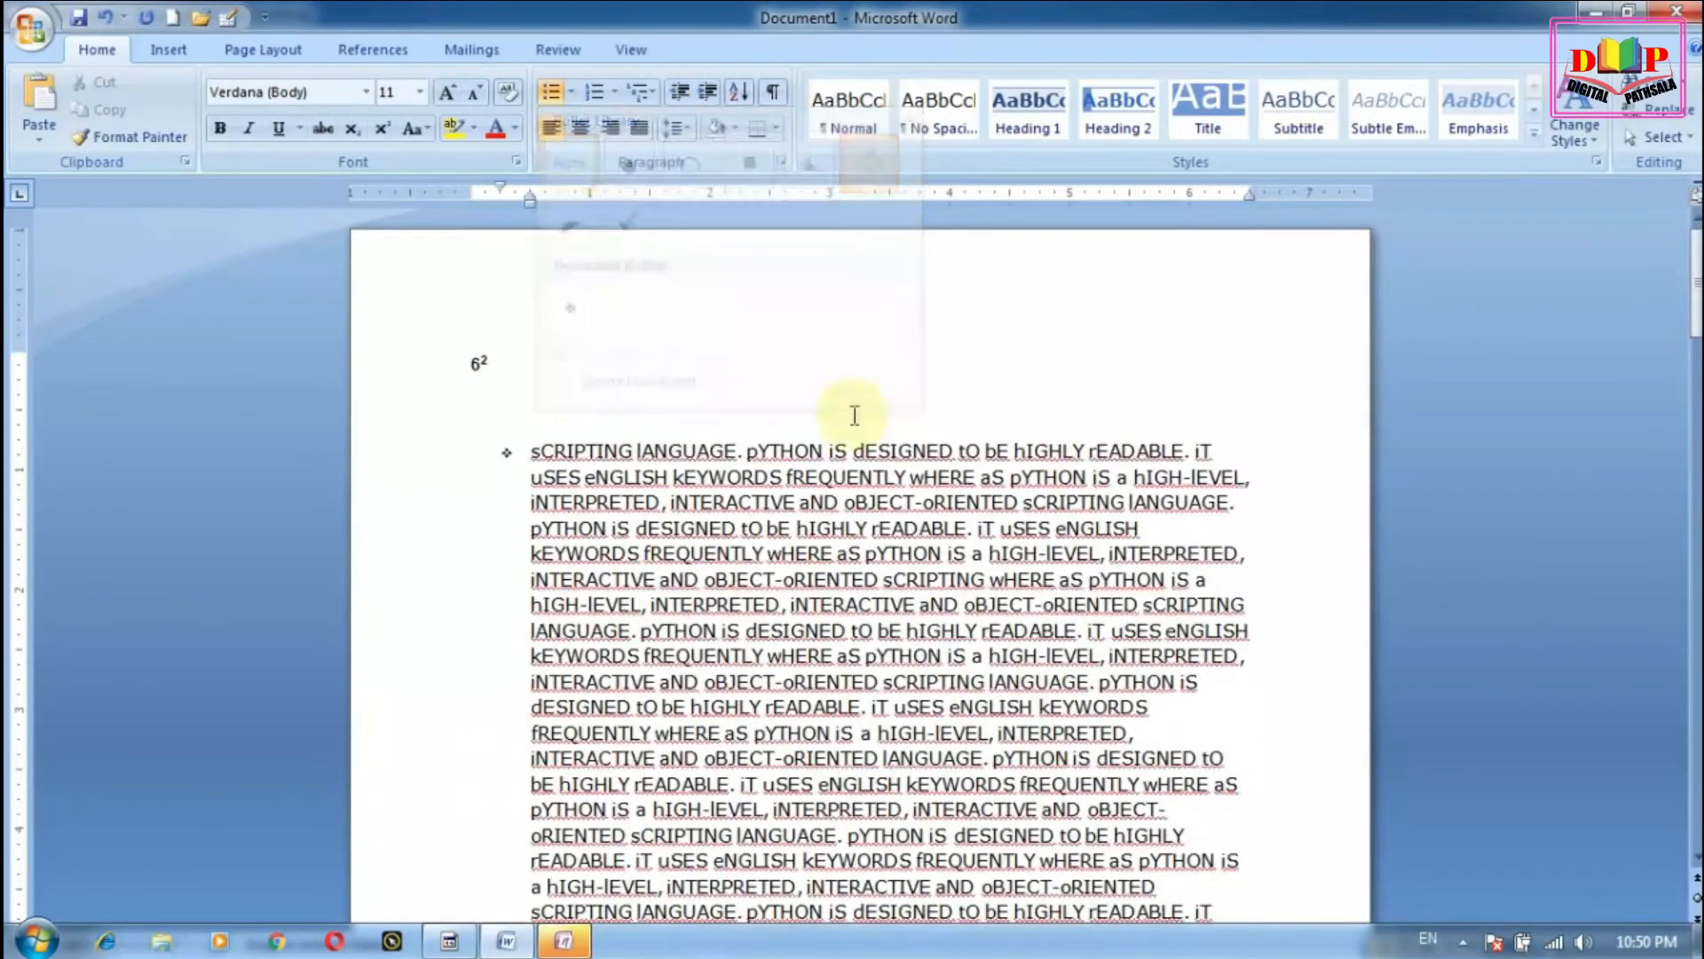
pyautogui.click(1188, 451)
pyautogui.press('Return')
pyautogui.press('Return')
pyautogui.press('Return')
pyautogui.press('Return')
pyautogui.press('Return')
pyautogui.press('Return')
pyautogui.press('Return')
pyautogui.press('Return')
pyautogui.press('Return')
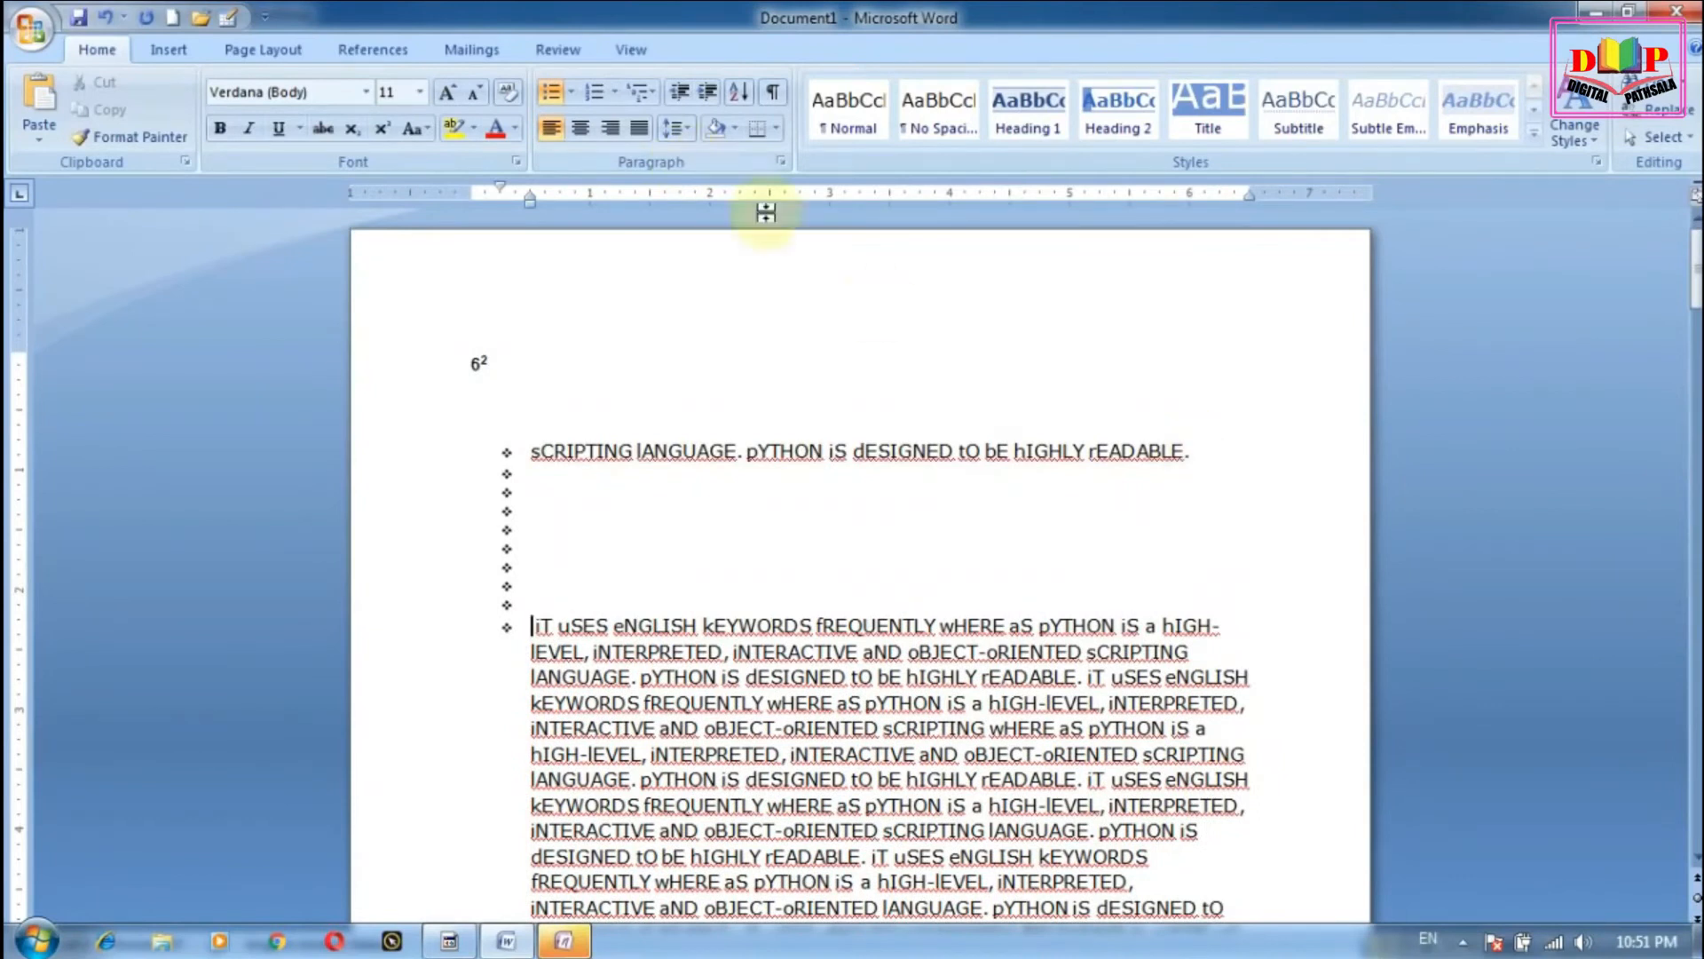
# Step: Apply the a) b) c) number format to the first bulleted sentence and the empty items below it
pyautogui.click(572, 92)
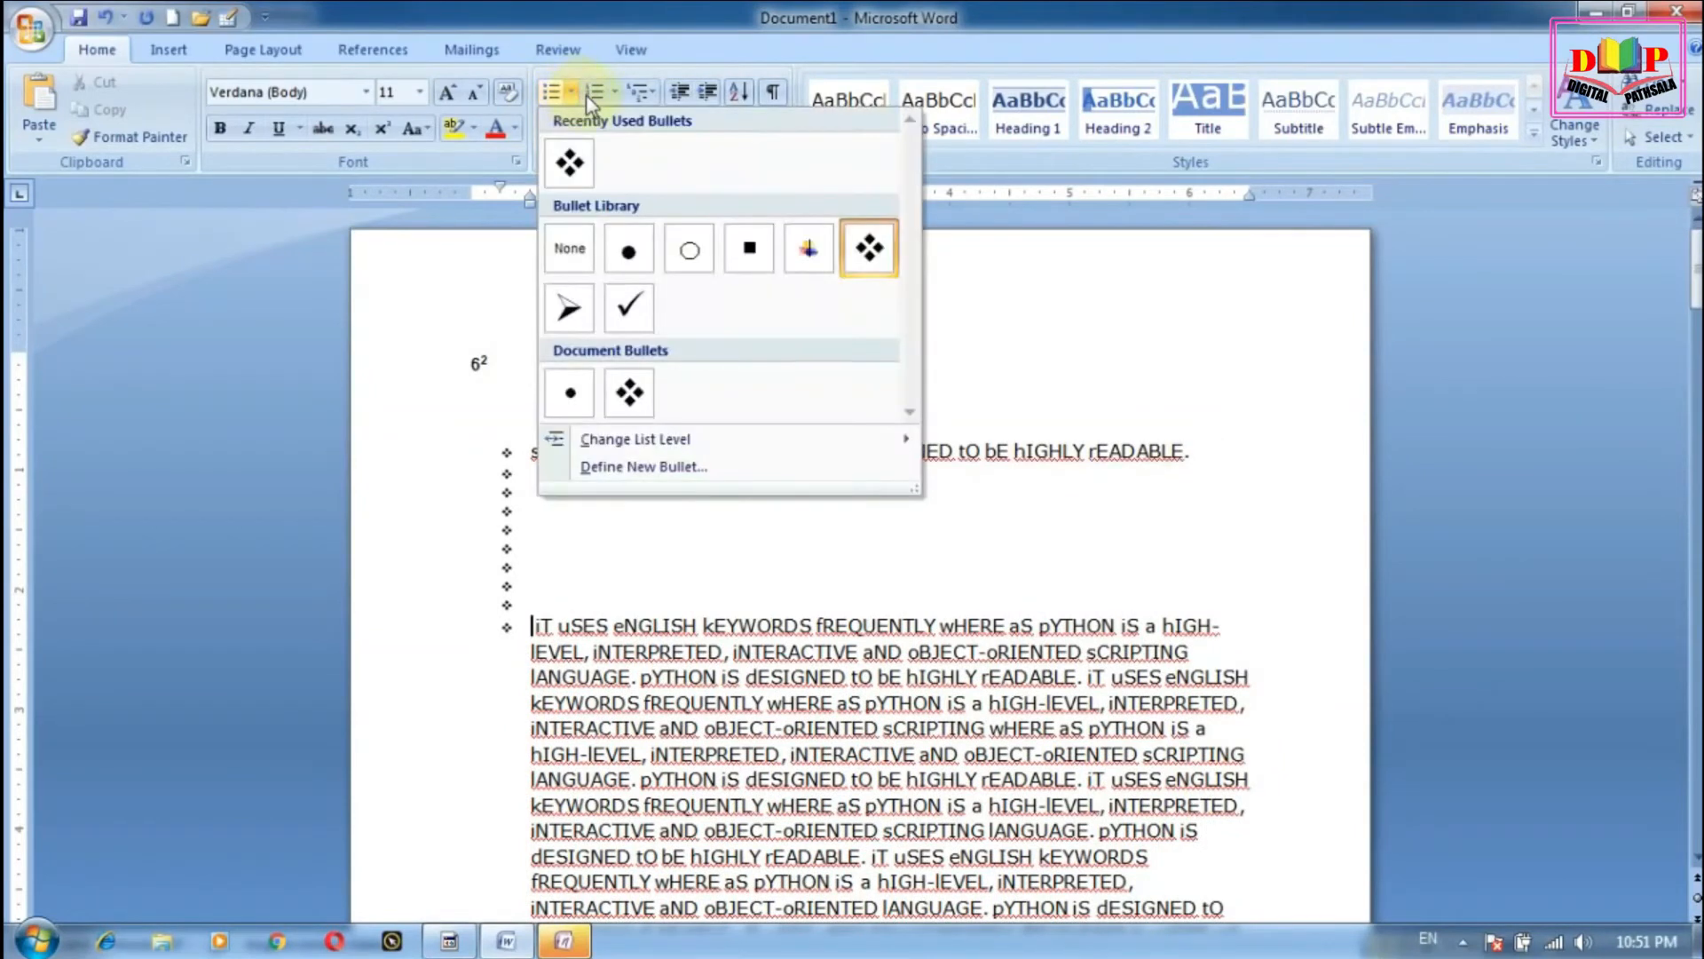
pyautogui.click(1106, 380)
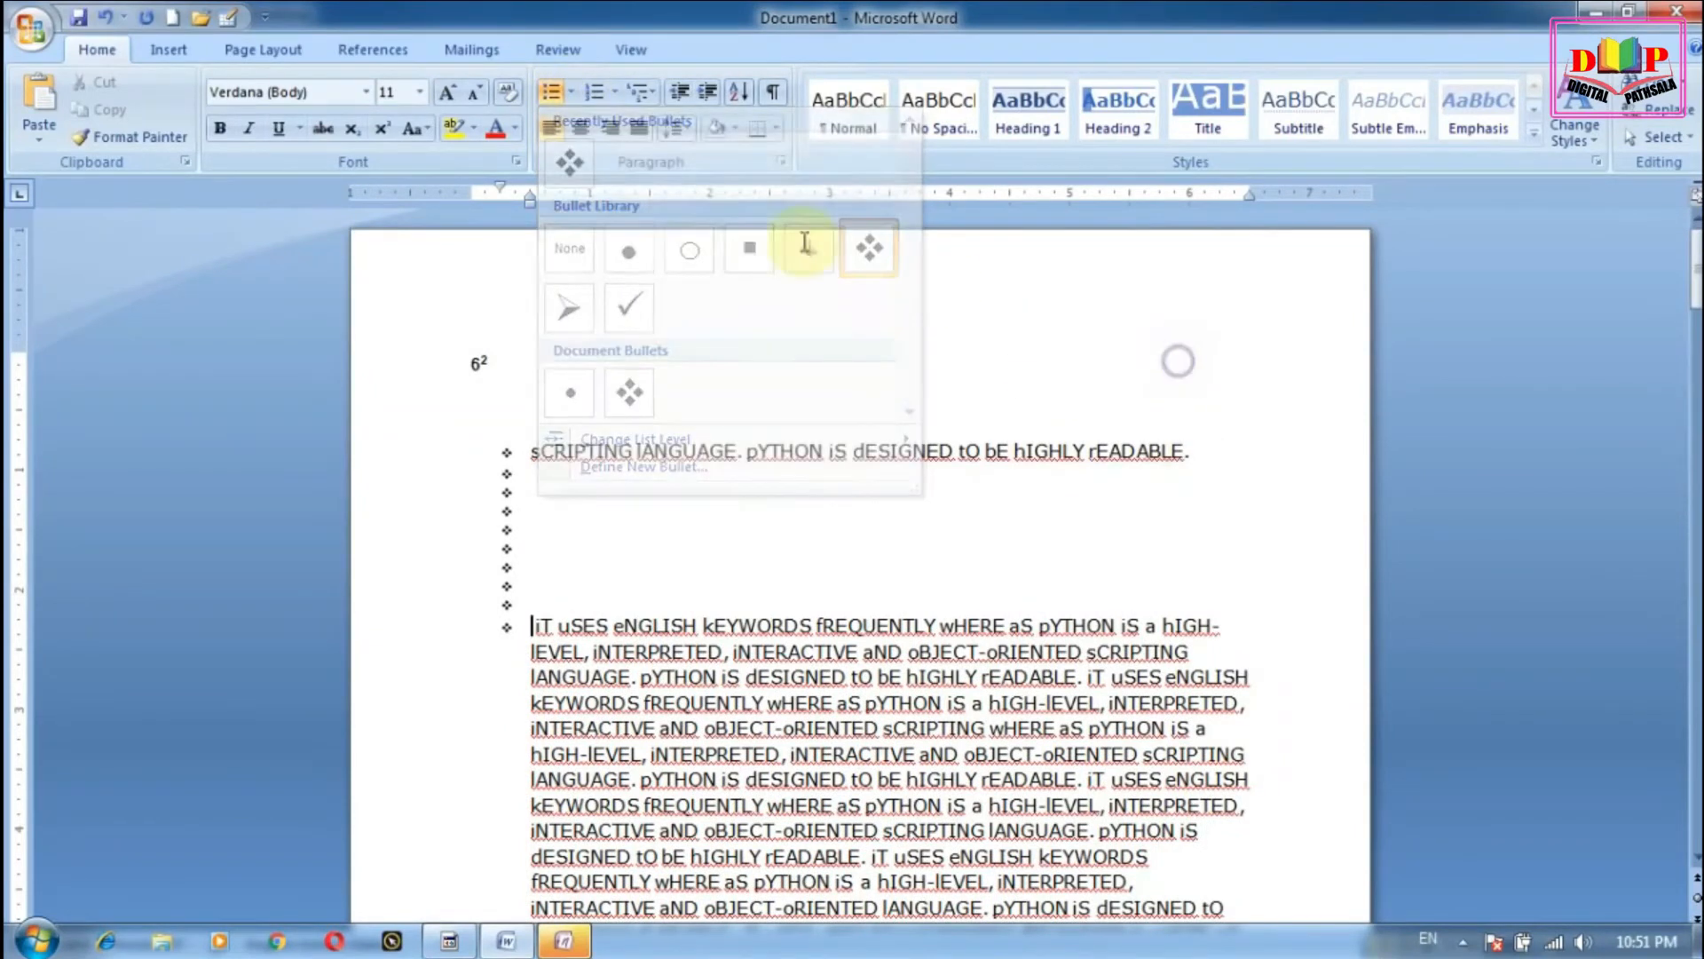
pyautogui.click(617, 93)
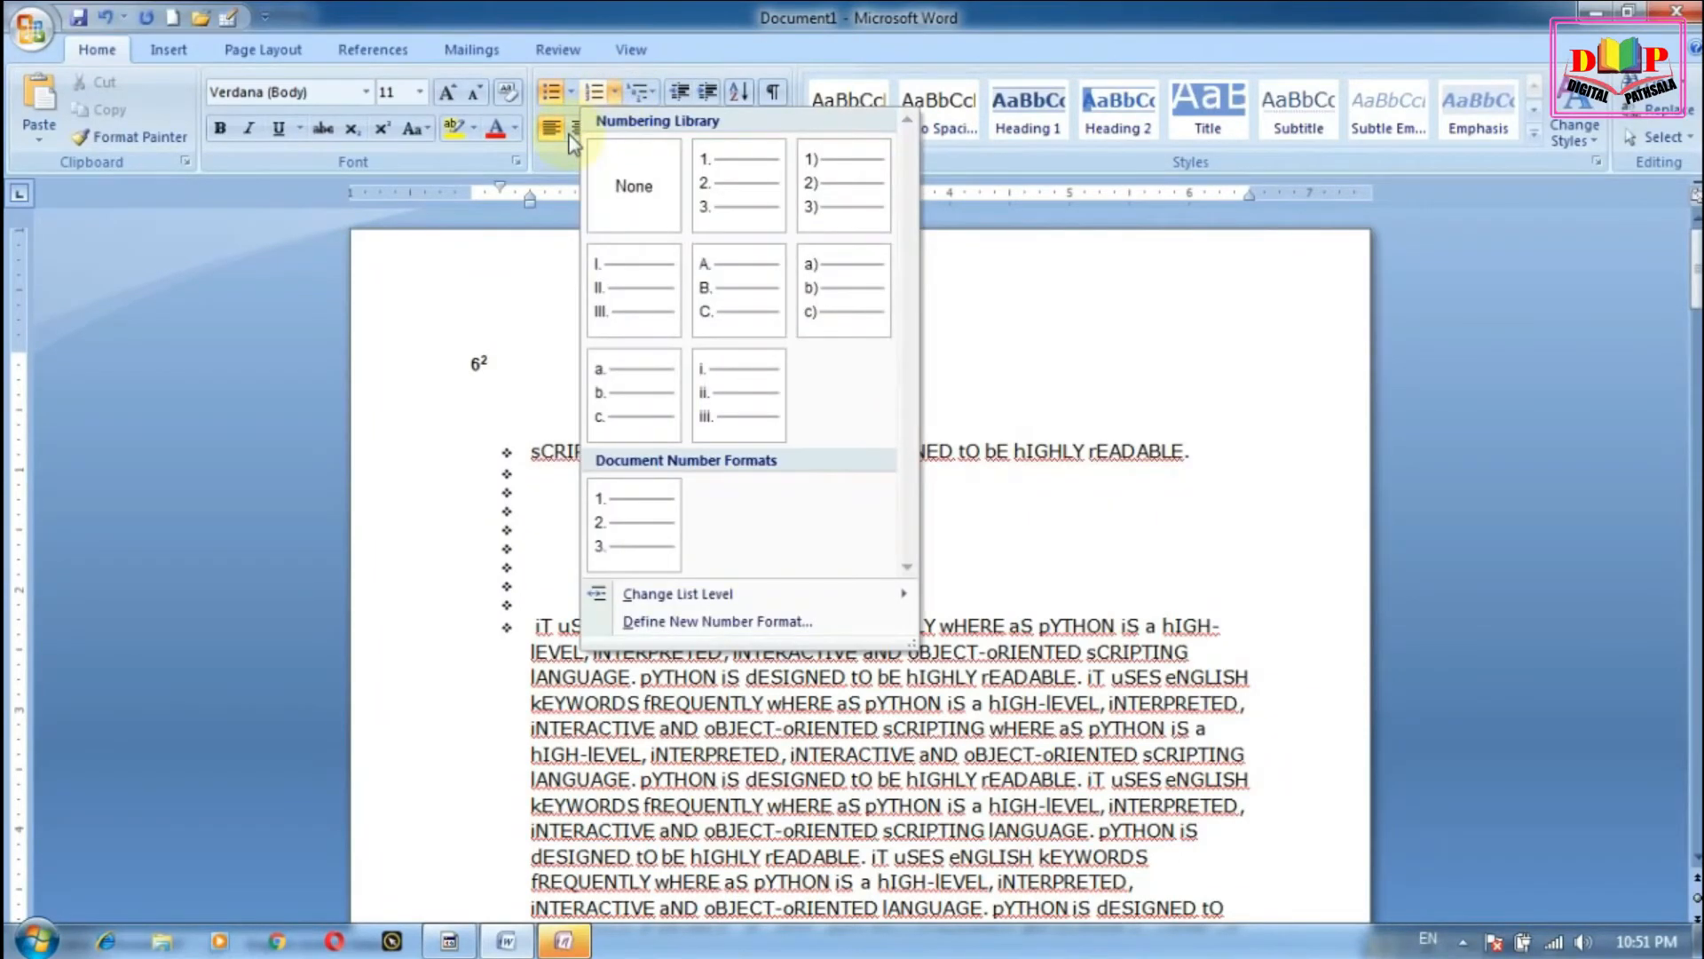
pyautogui.click(487, 433)
pyautogui.moveTo(495, 444); pyautogui.dragTo(545, 620)
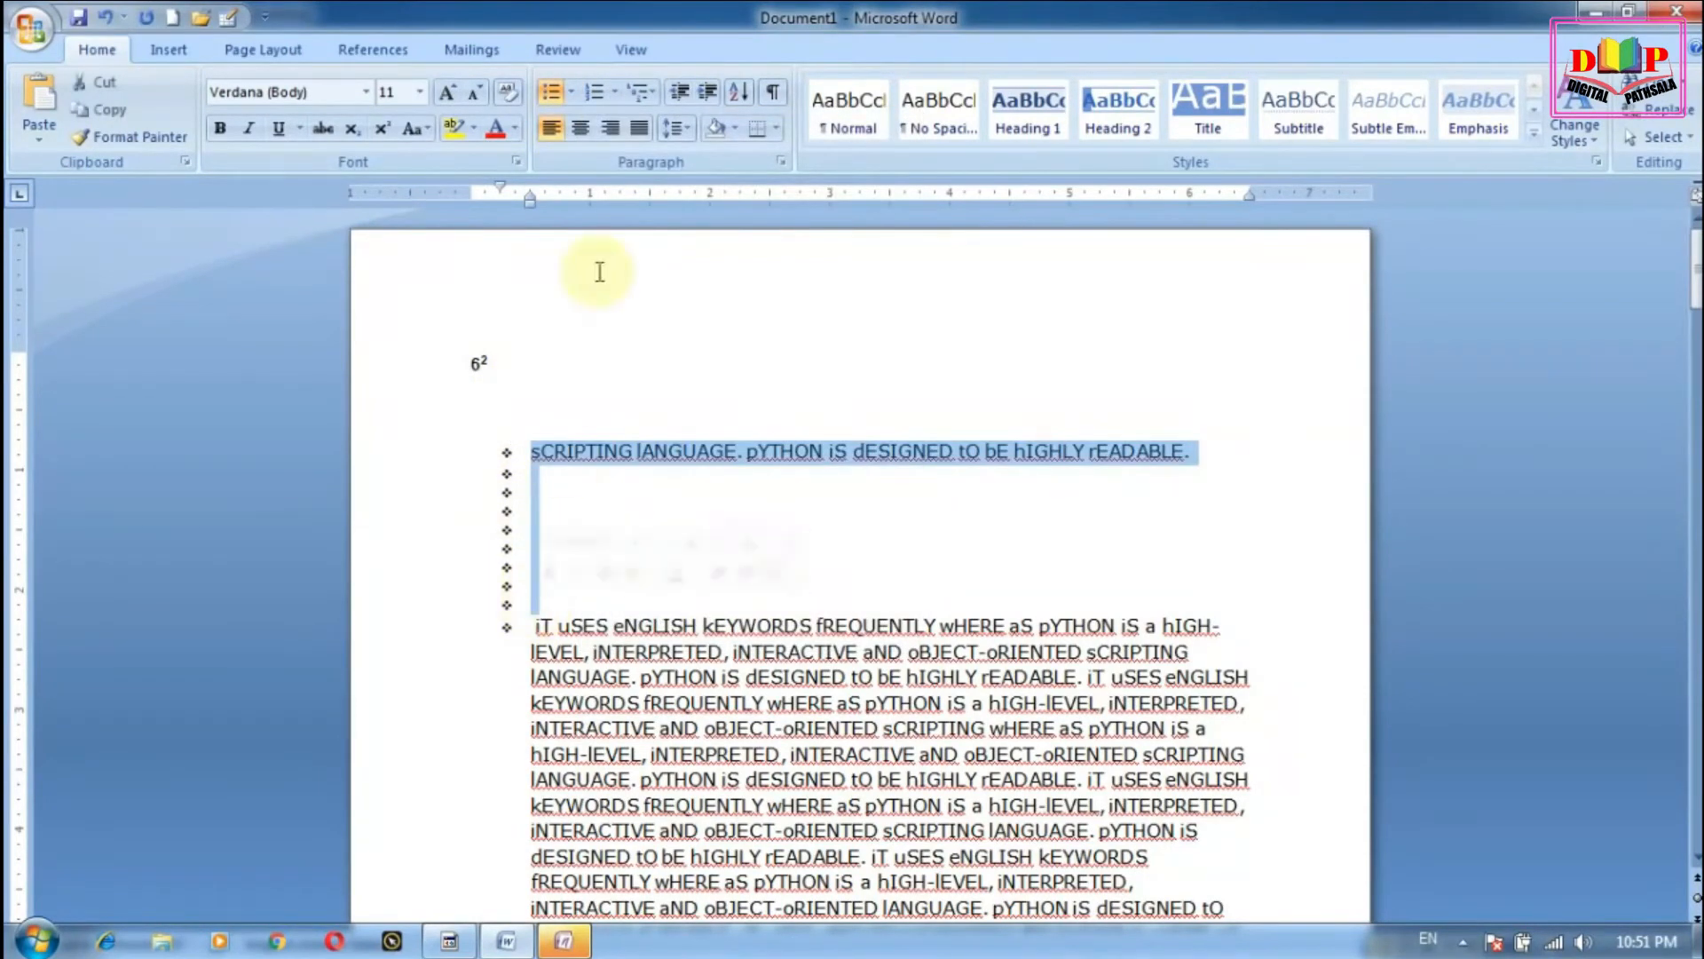
pyautogui.click(614, 91)
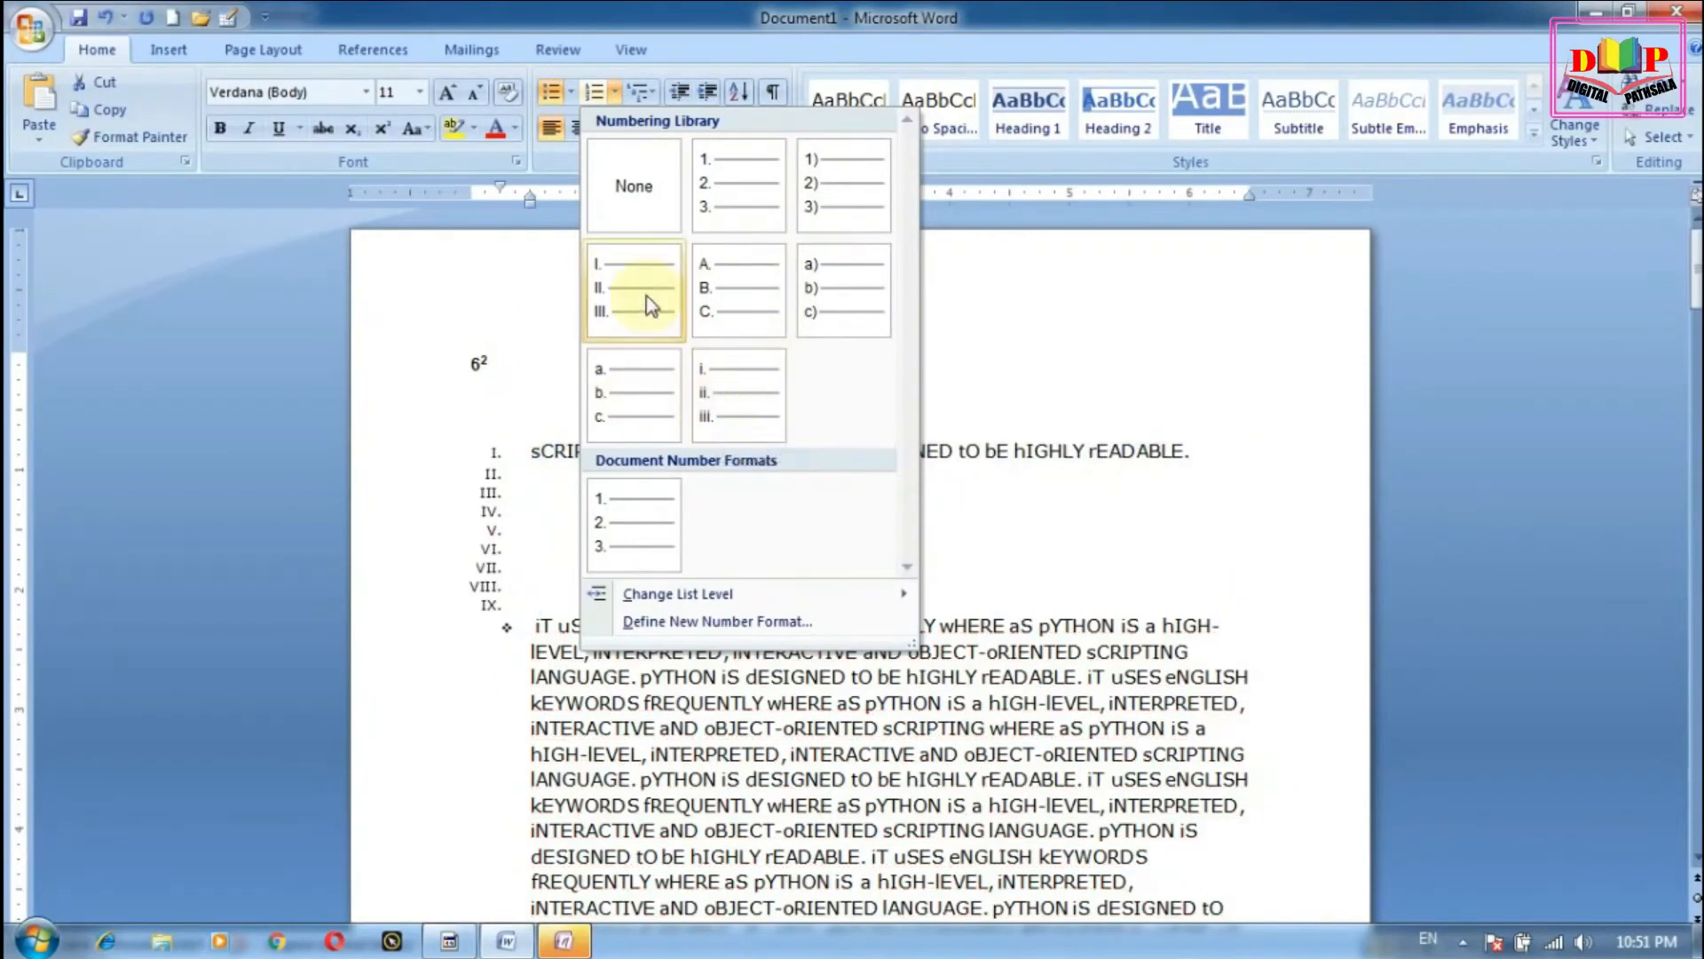
pyautogui.click(812, 291)
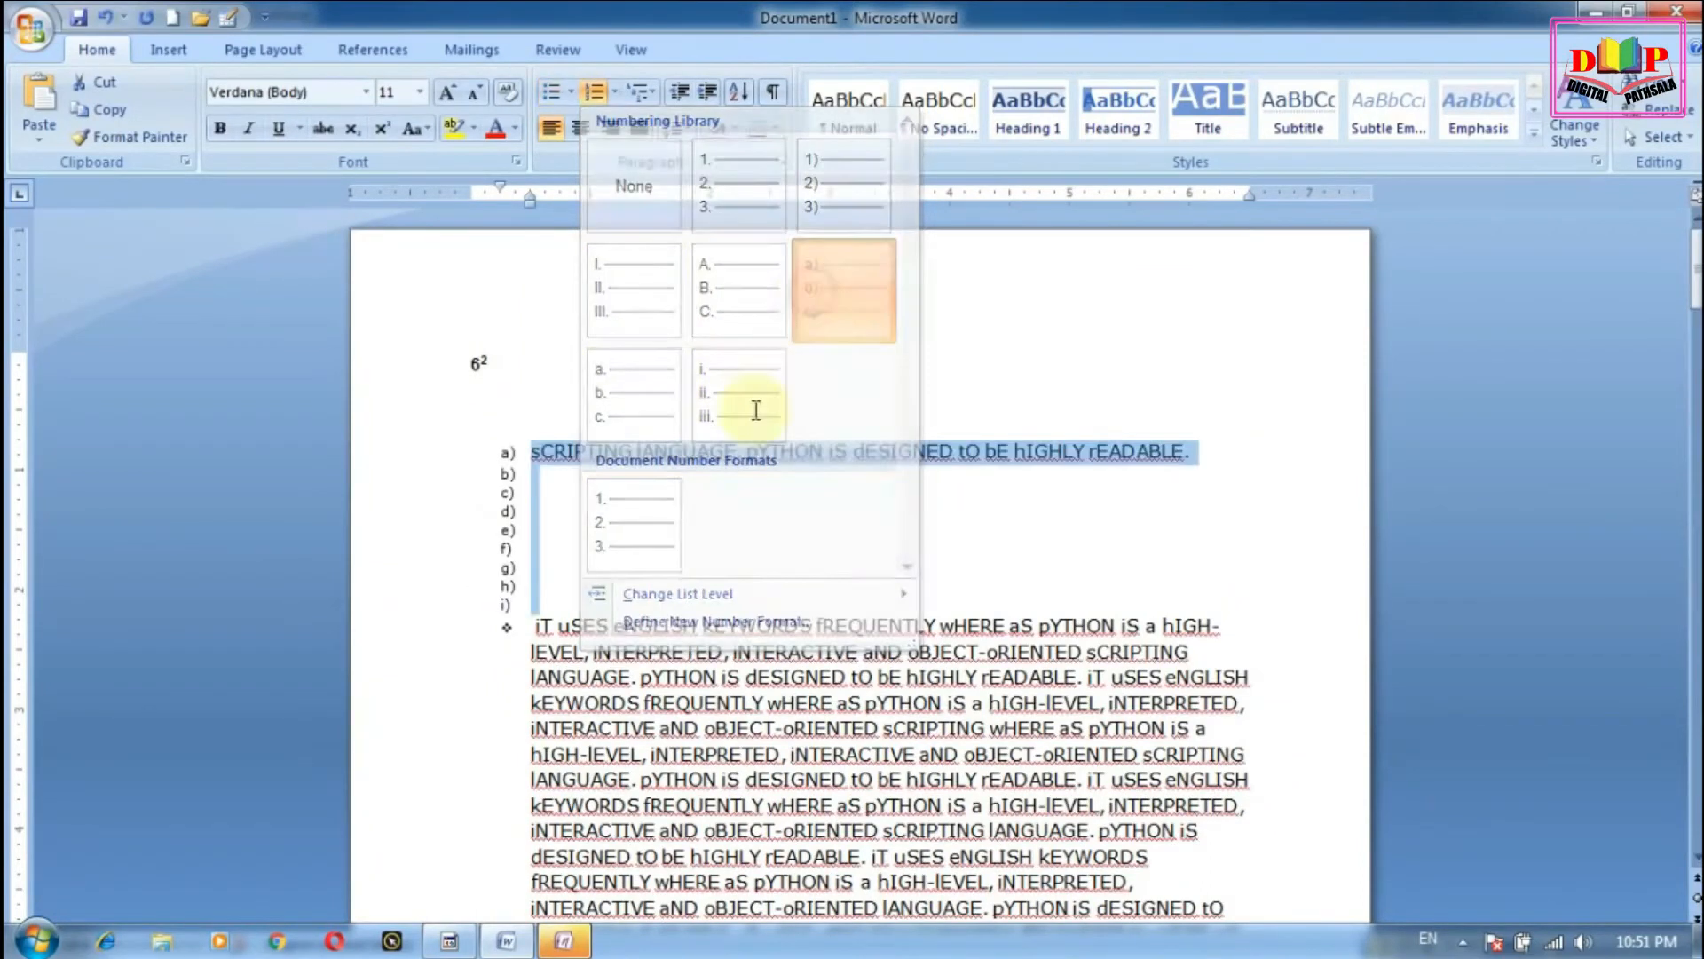
# Step: Apply the Article / Section heading multilevel list to the selected lettered items
pyautogui.click(652, 94)
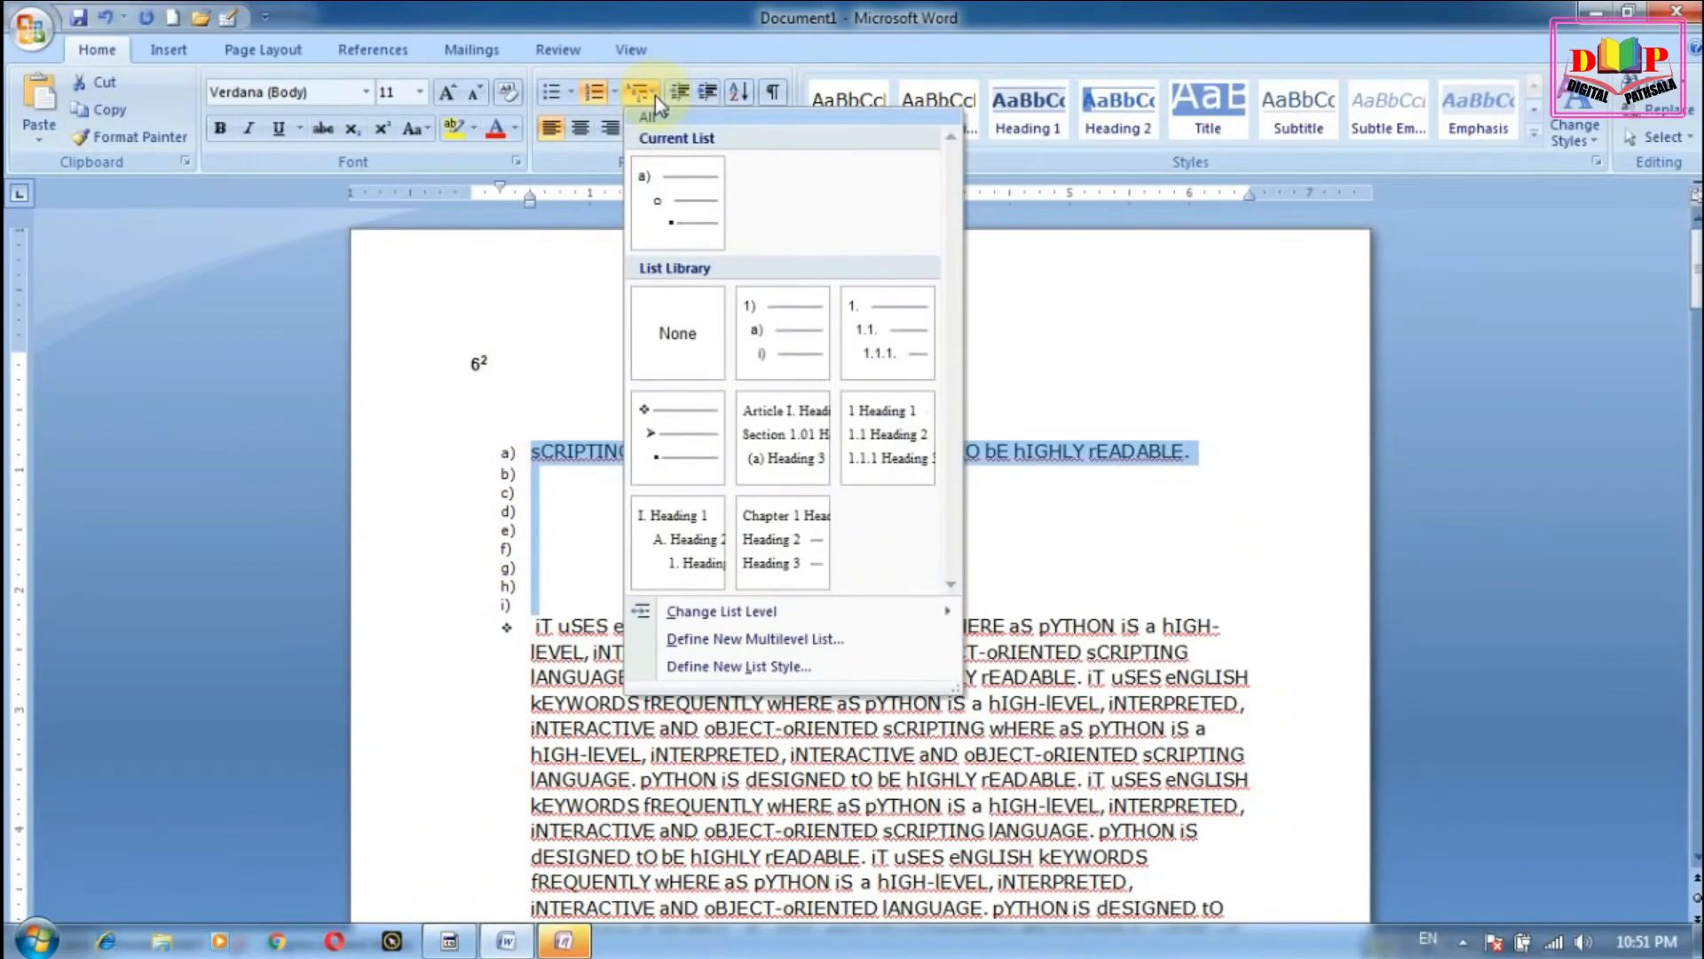
pyautogui.click(382, 371)
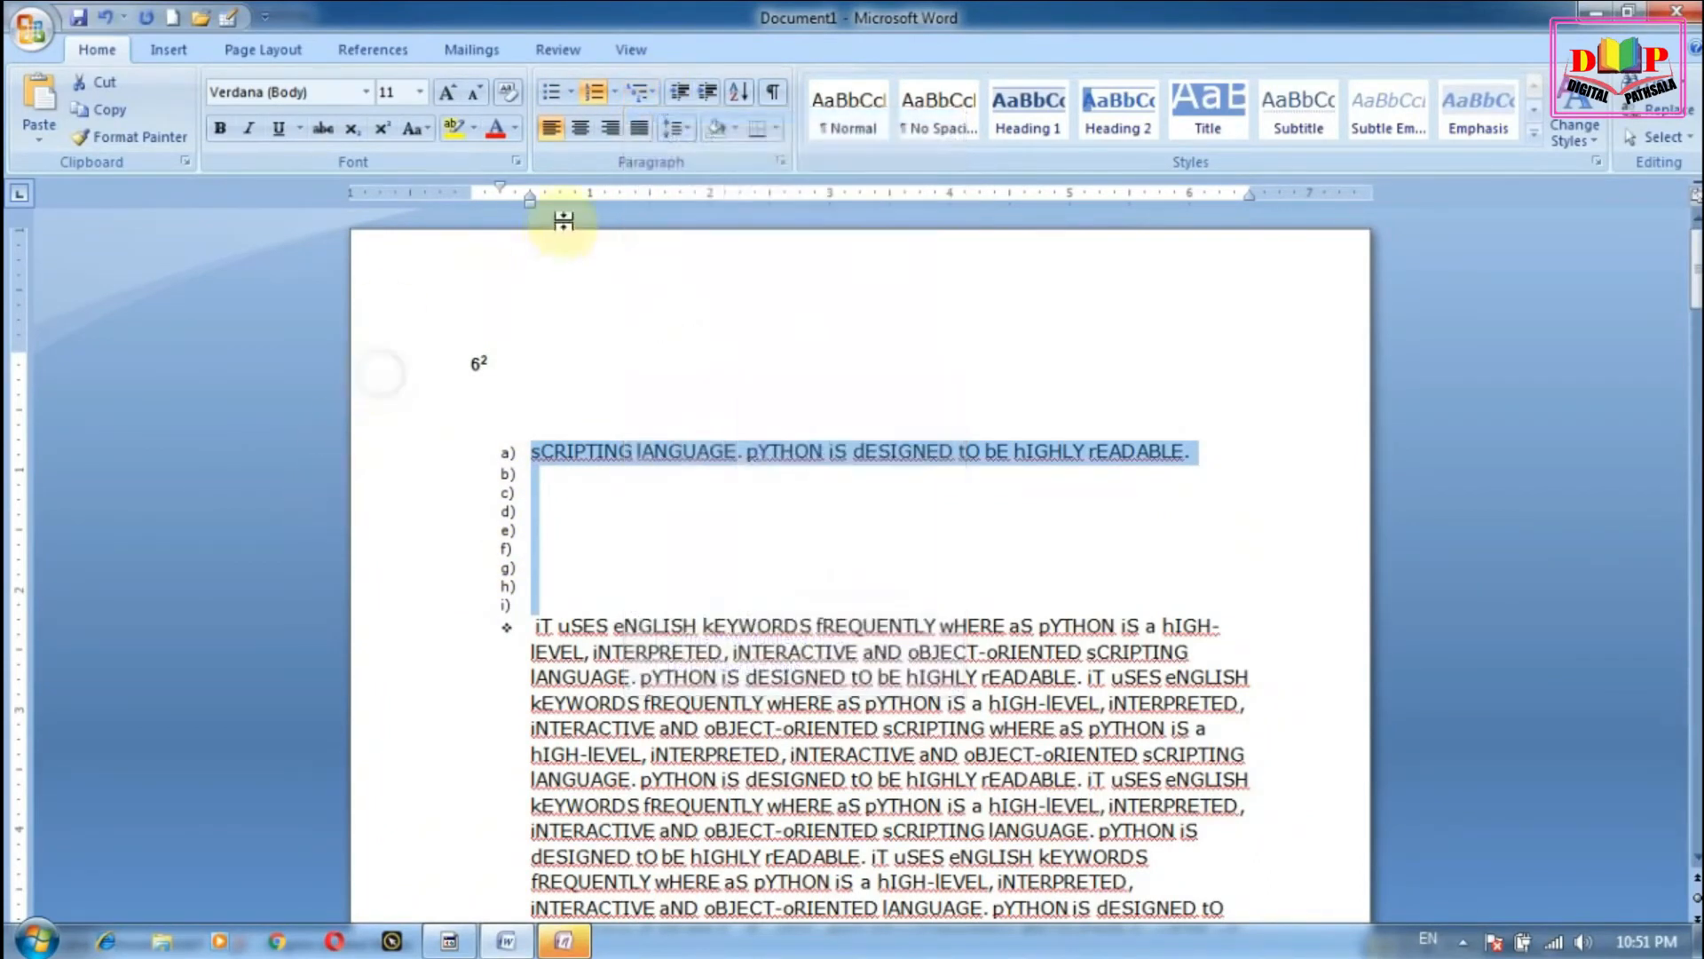
pyautogui.click(652, 93)
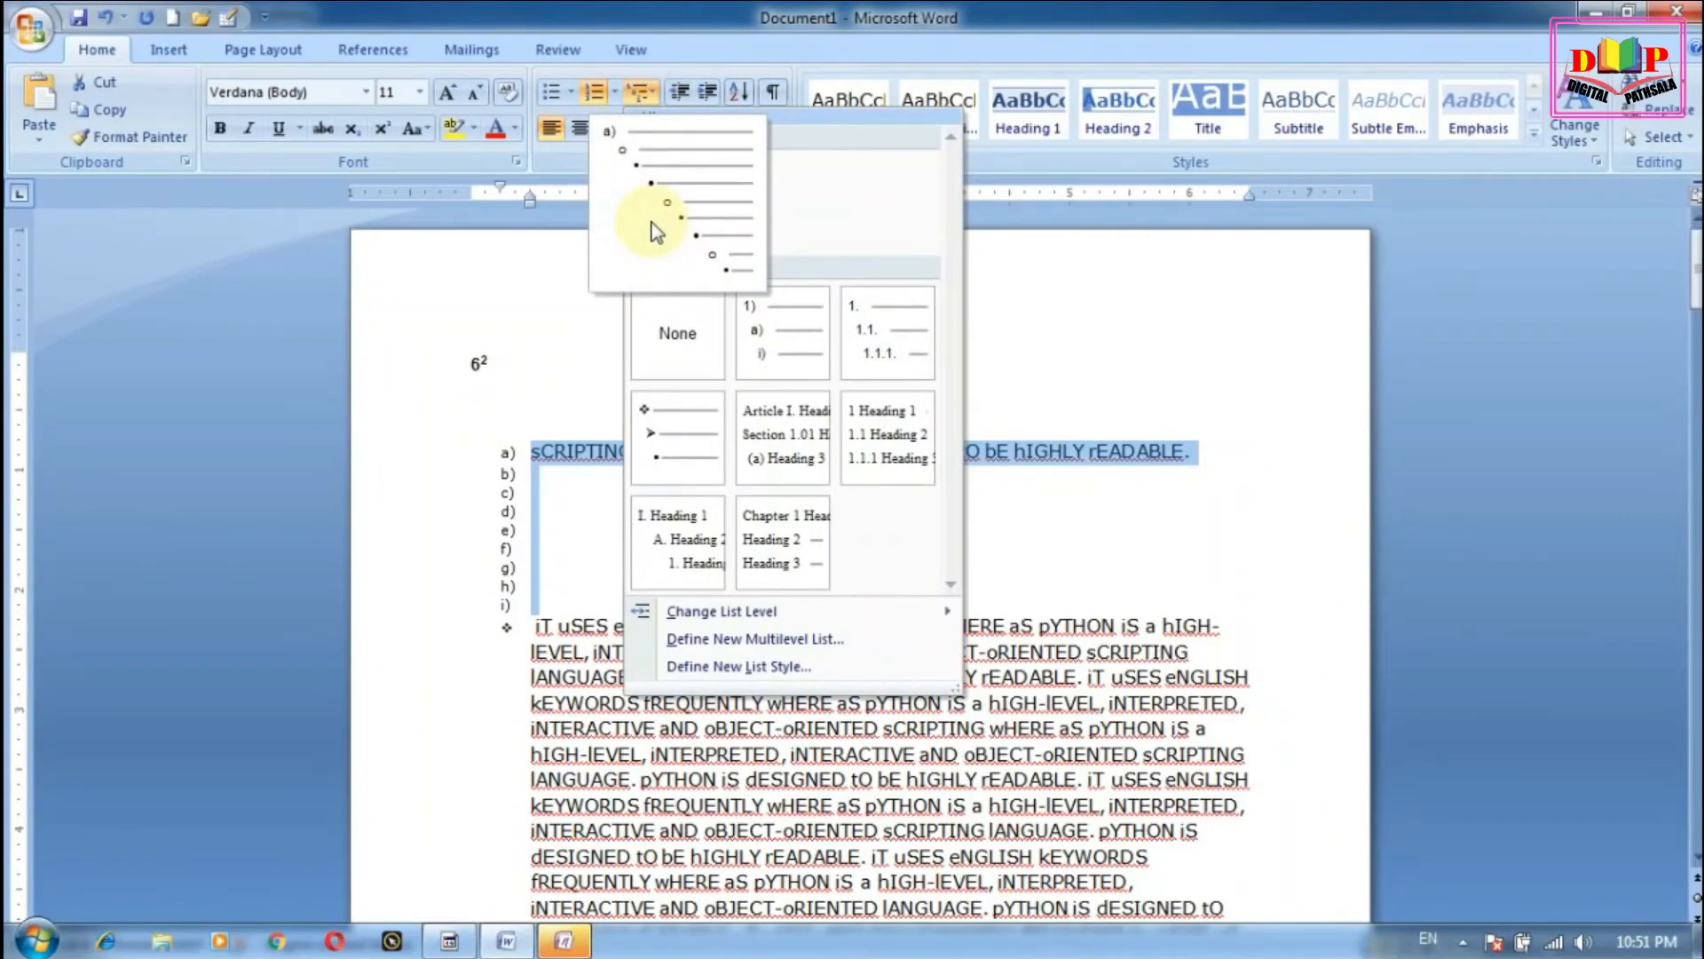
pyautogui.moveTo(690, 555)
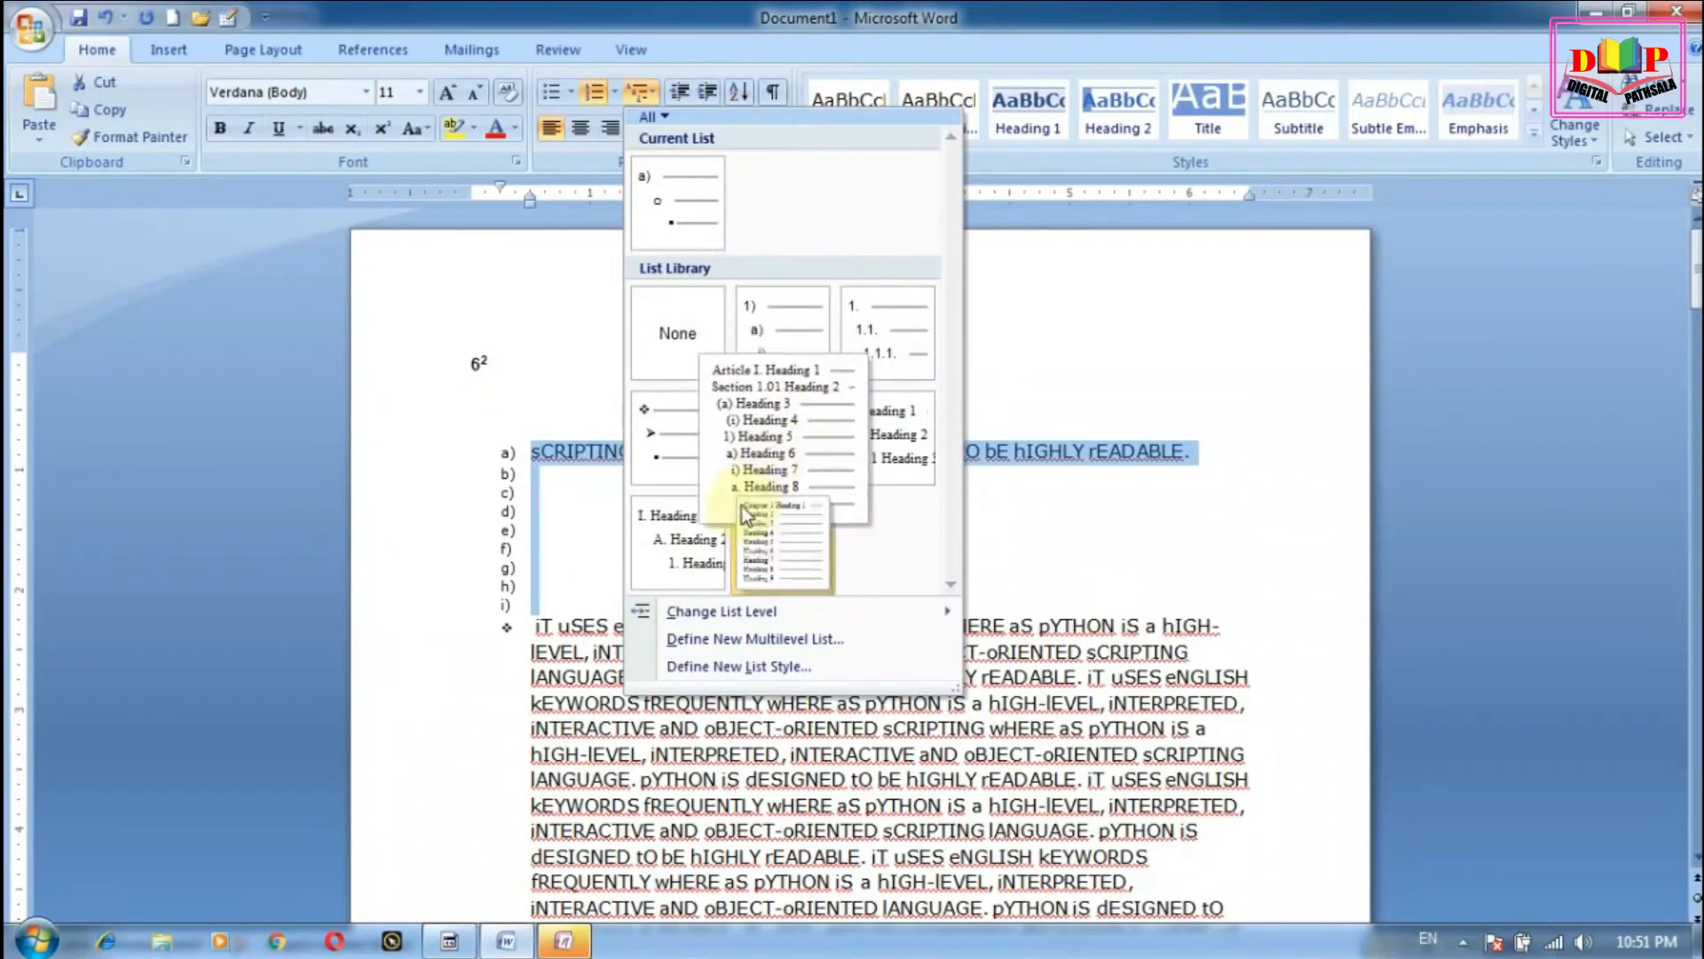
pyautogui.click(758, 478)
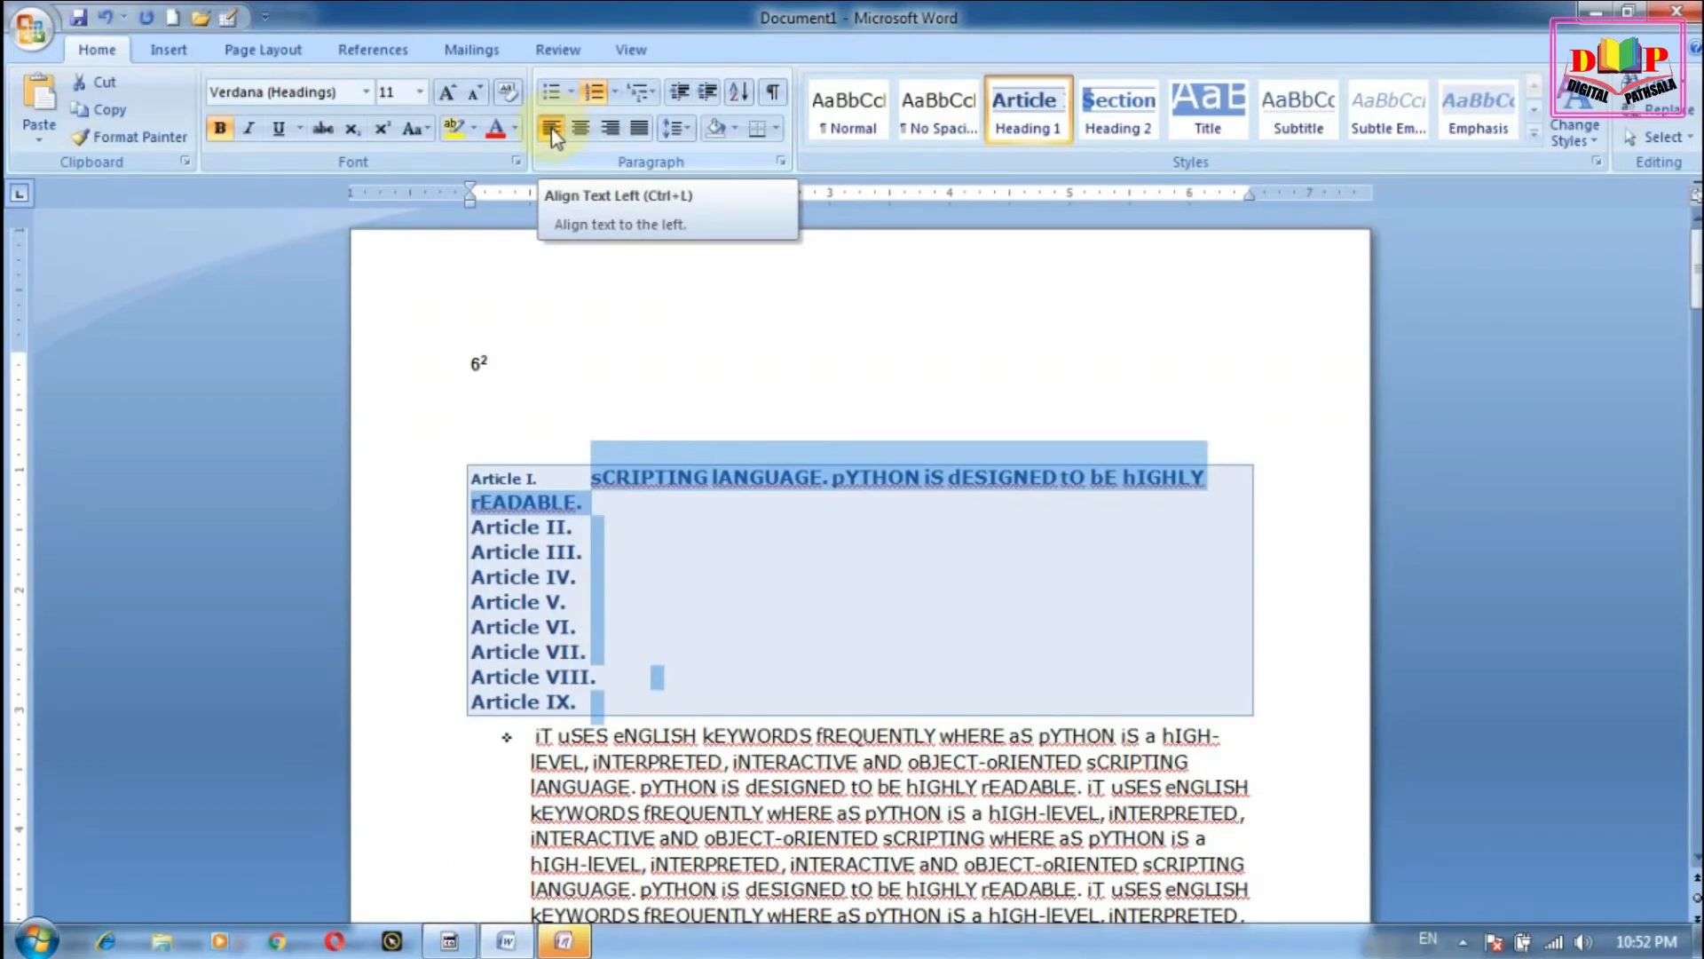
# Step: Delete the whole Article-numbered list above the bulleted paragraph
pyautogui.click(927, 812)
pyautogui.click(699, 677)
pyautogui.moveTo(428, 475); pyautogui.dragTo(1185, 710)
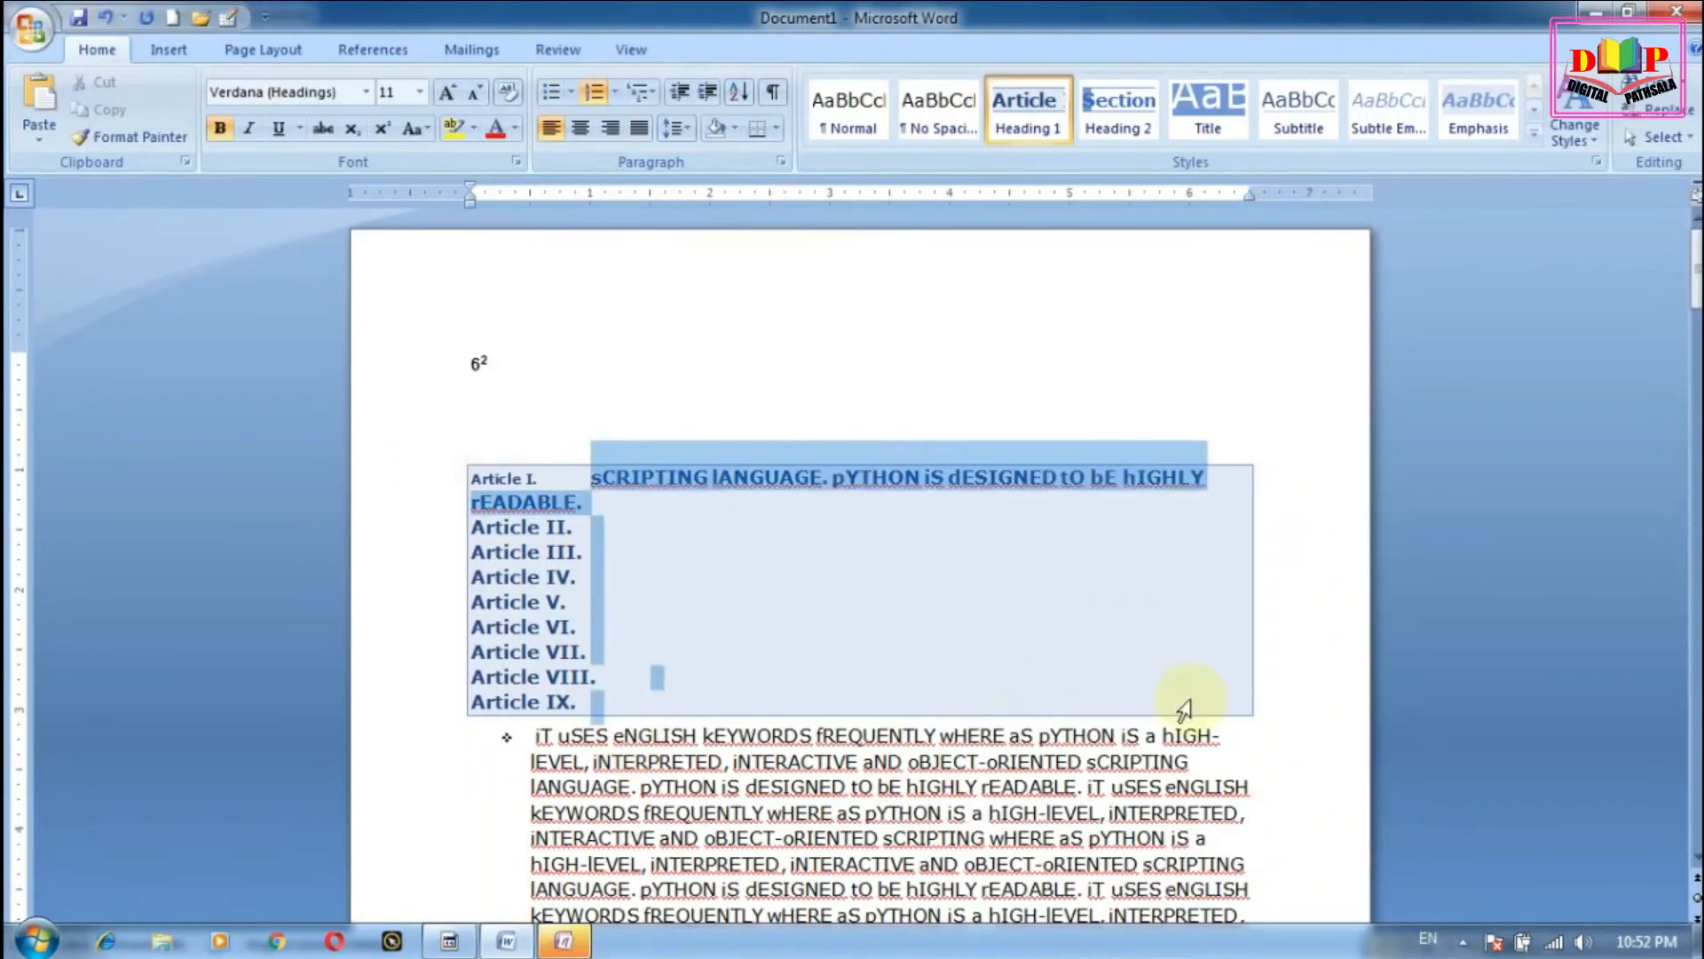
pyautogui.press('Delete')
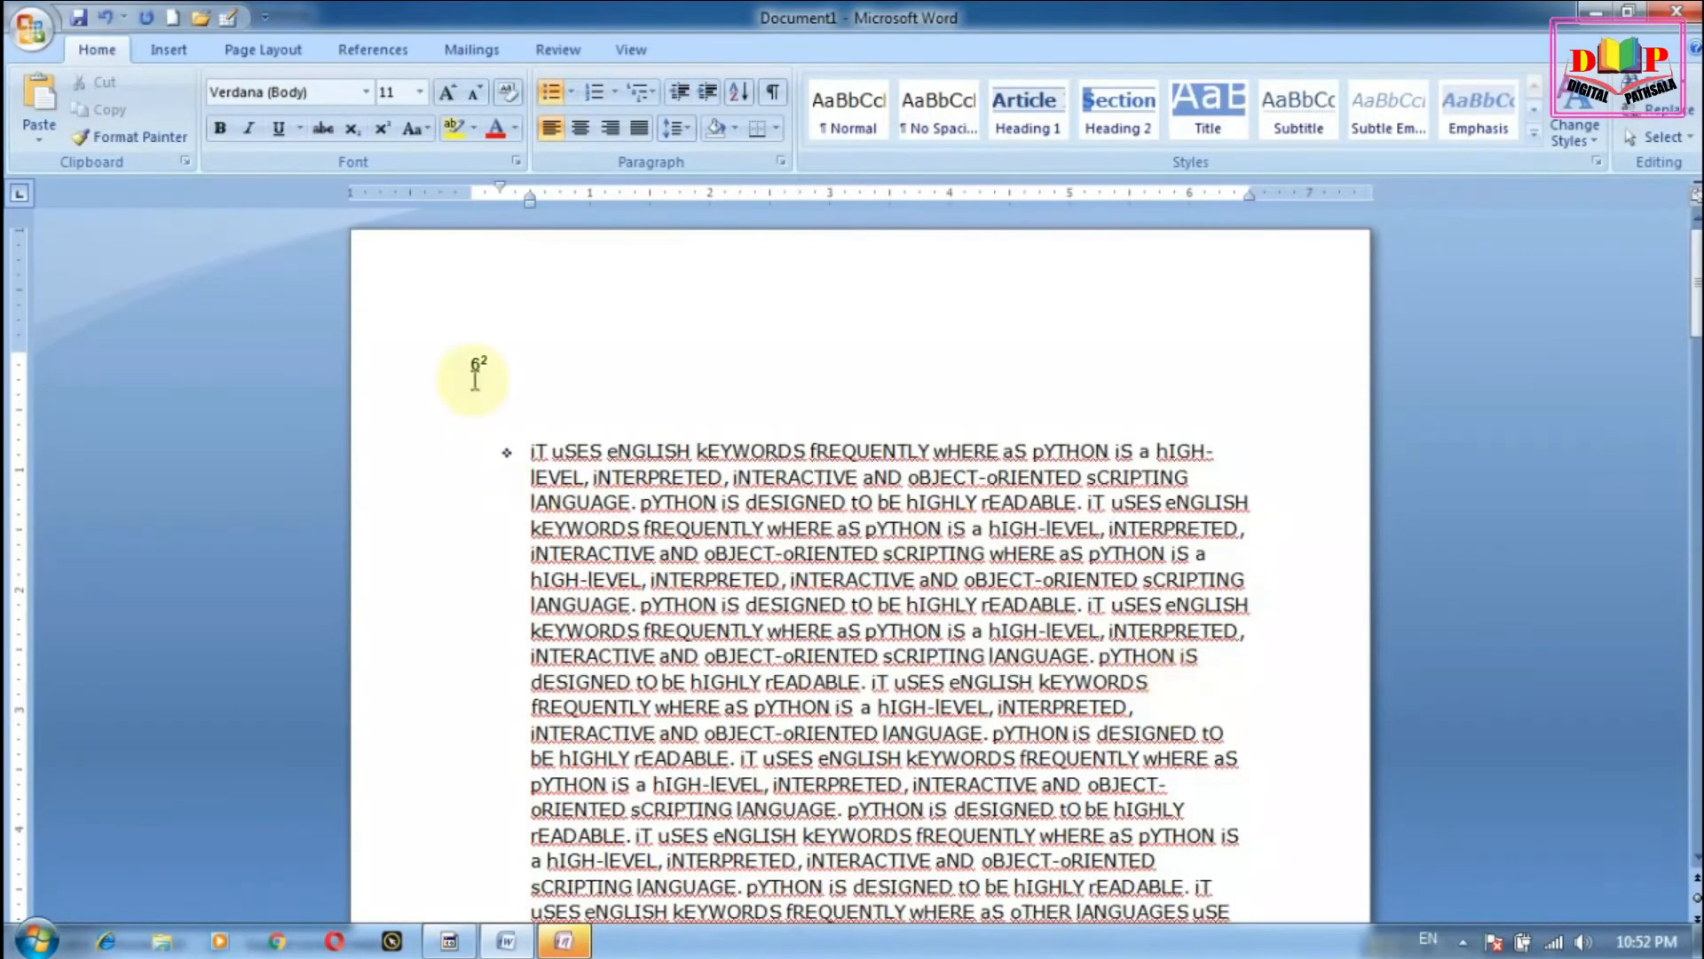
# Step: Split the bulleted paragraph after its first "iNTERACTIVE", leaving six empty bulleted items before the remaining text
pyautogui.moveTo(497, 419); pyautogui.dragTo(836, 480)
pyautogui.click(859, 479)
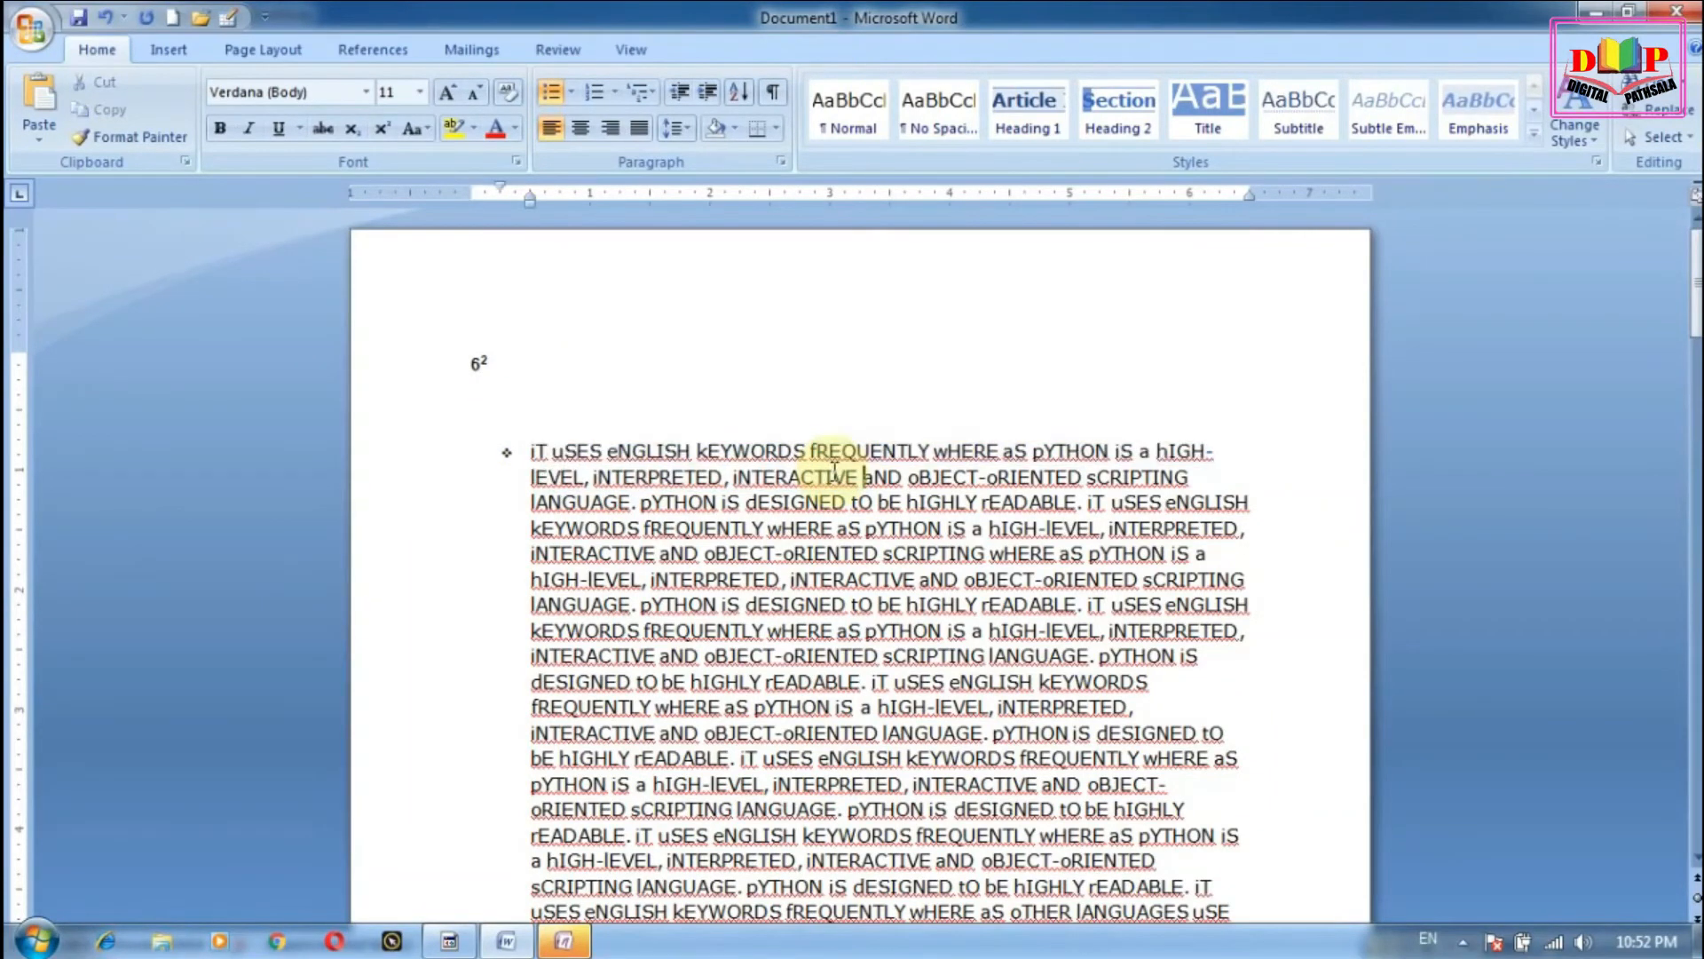
pyautogui.press('Return')
pyautogui.press('Return')
pyautogui.press('Return')
pyautogui.press('Return')
pyautogui.press('Return')
pyautogui.press('Return')
pyautogui.press('Return')
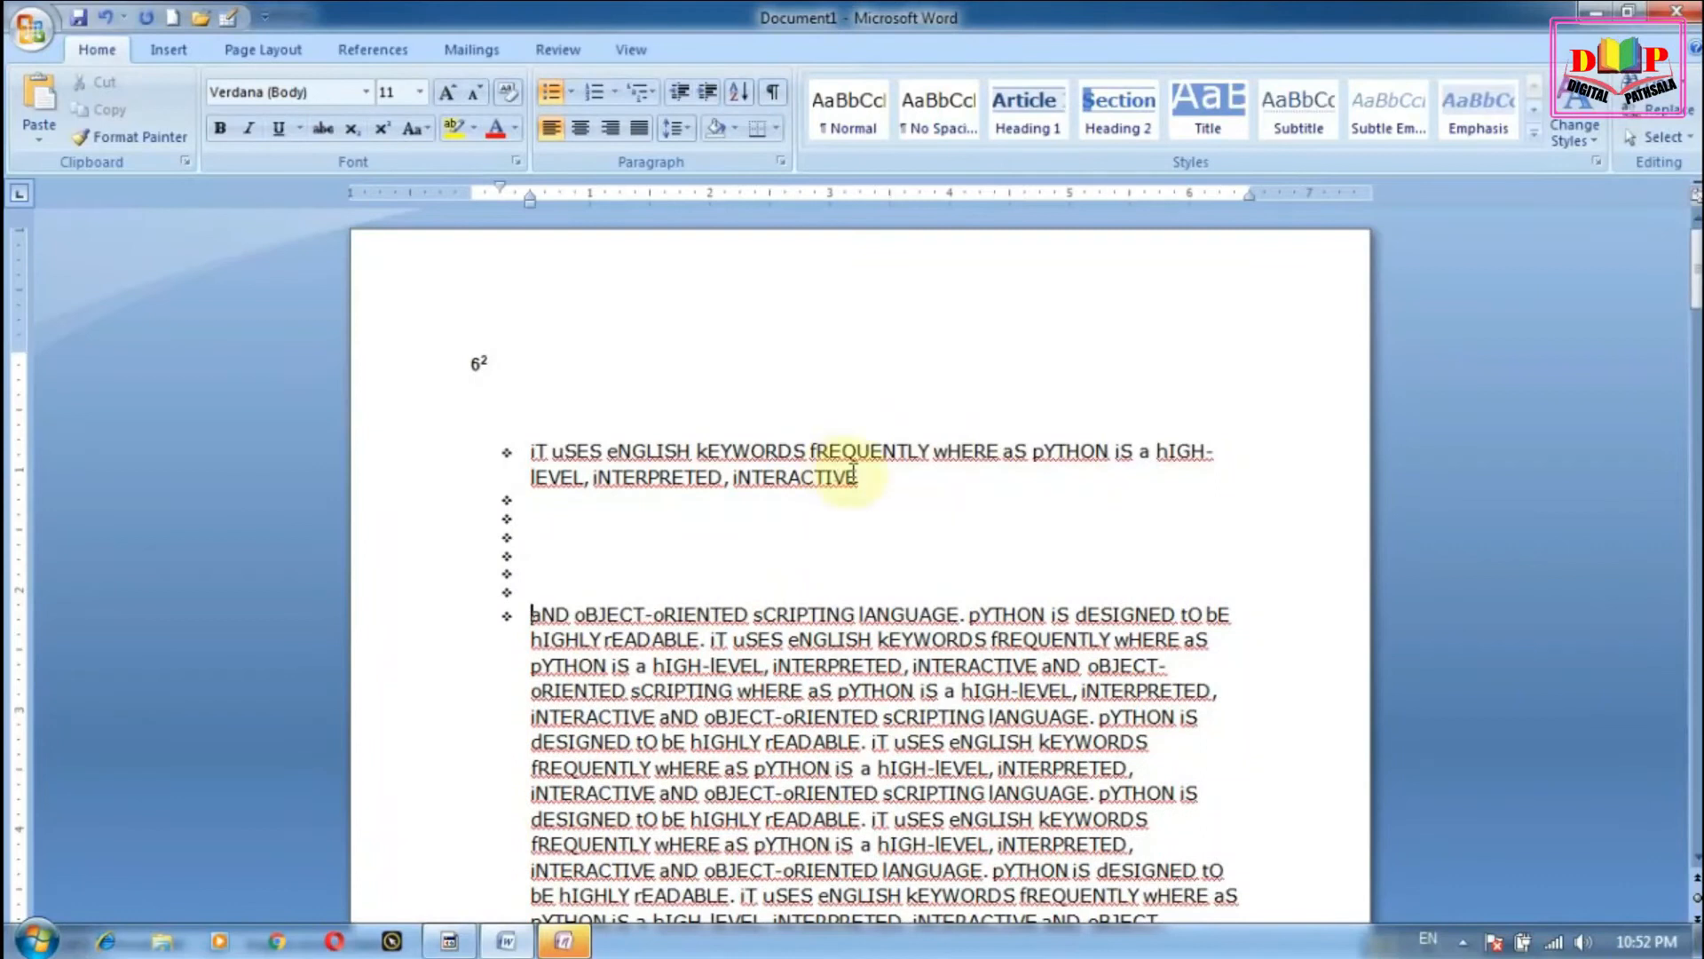
# Step: Try centered and right alignment on the first bulleted item, and finish with it justified
pyautogui.moveTo(882, 504); pyautogui.dragTo(601, 407)
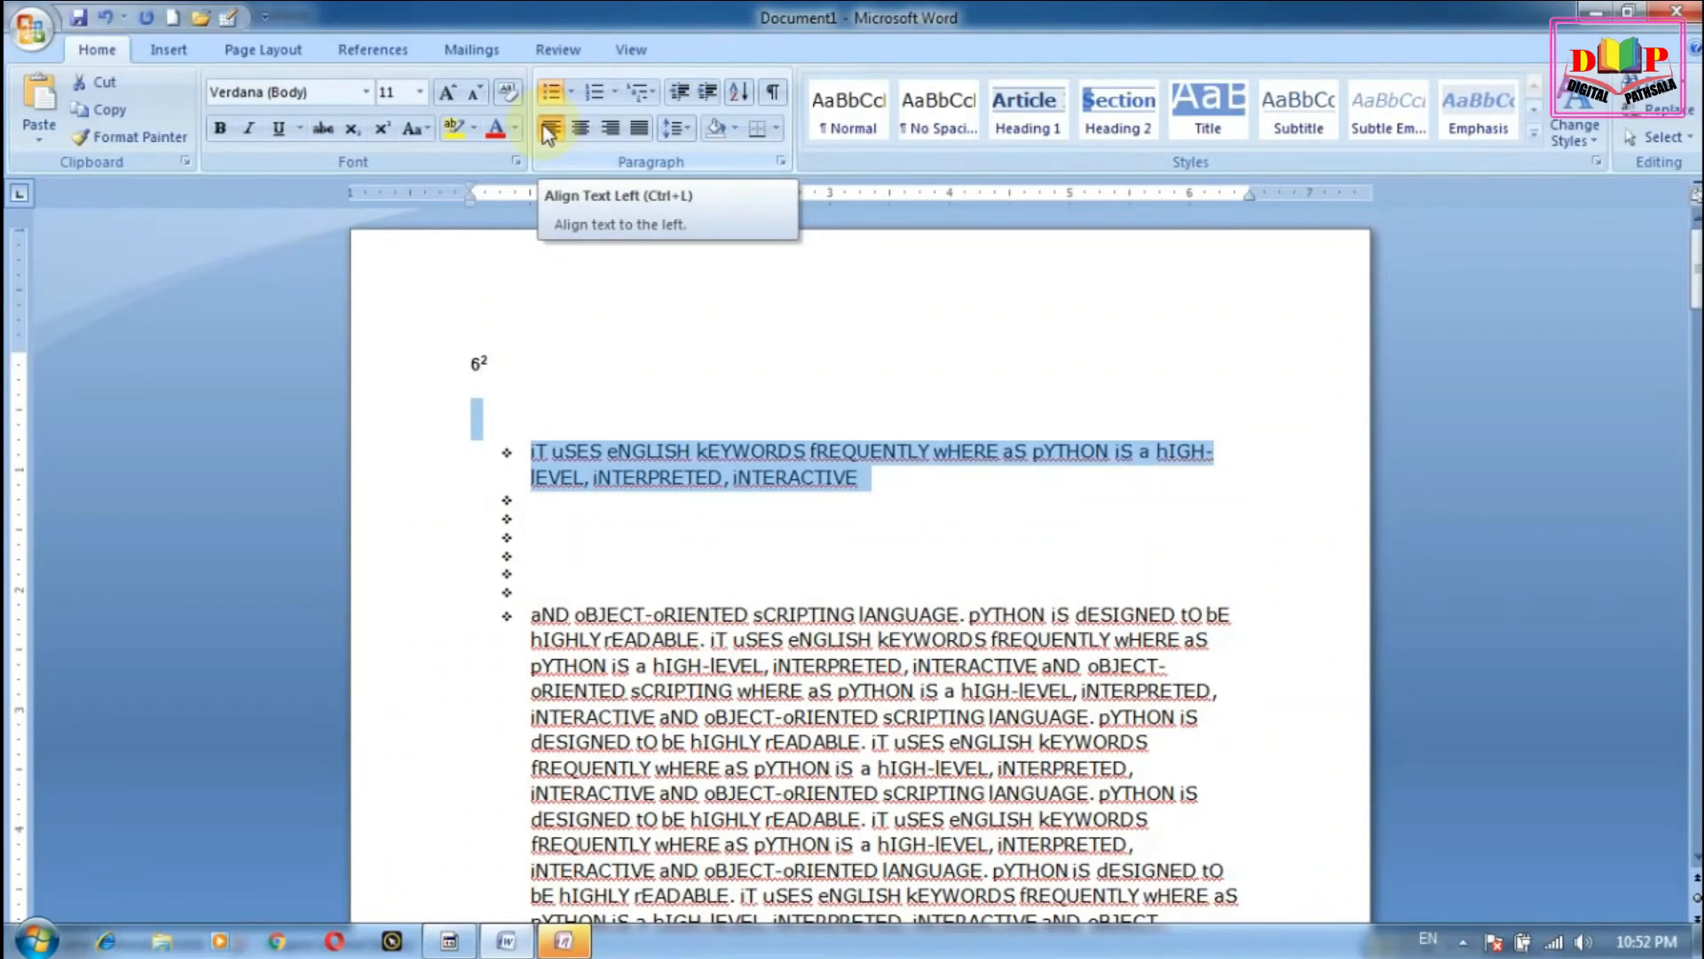
pyautogui.hotkey('ctrl', 'j')
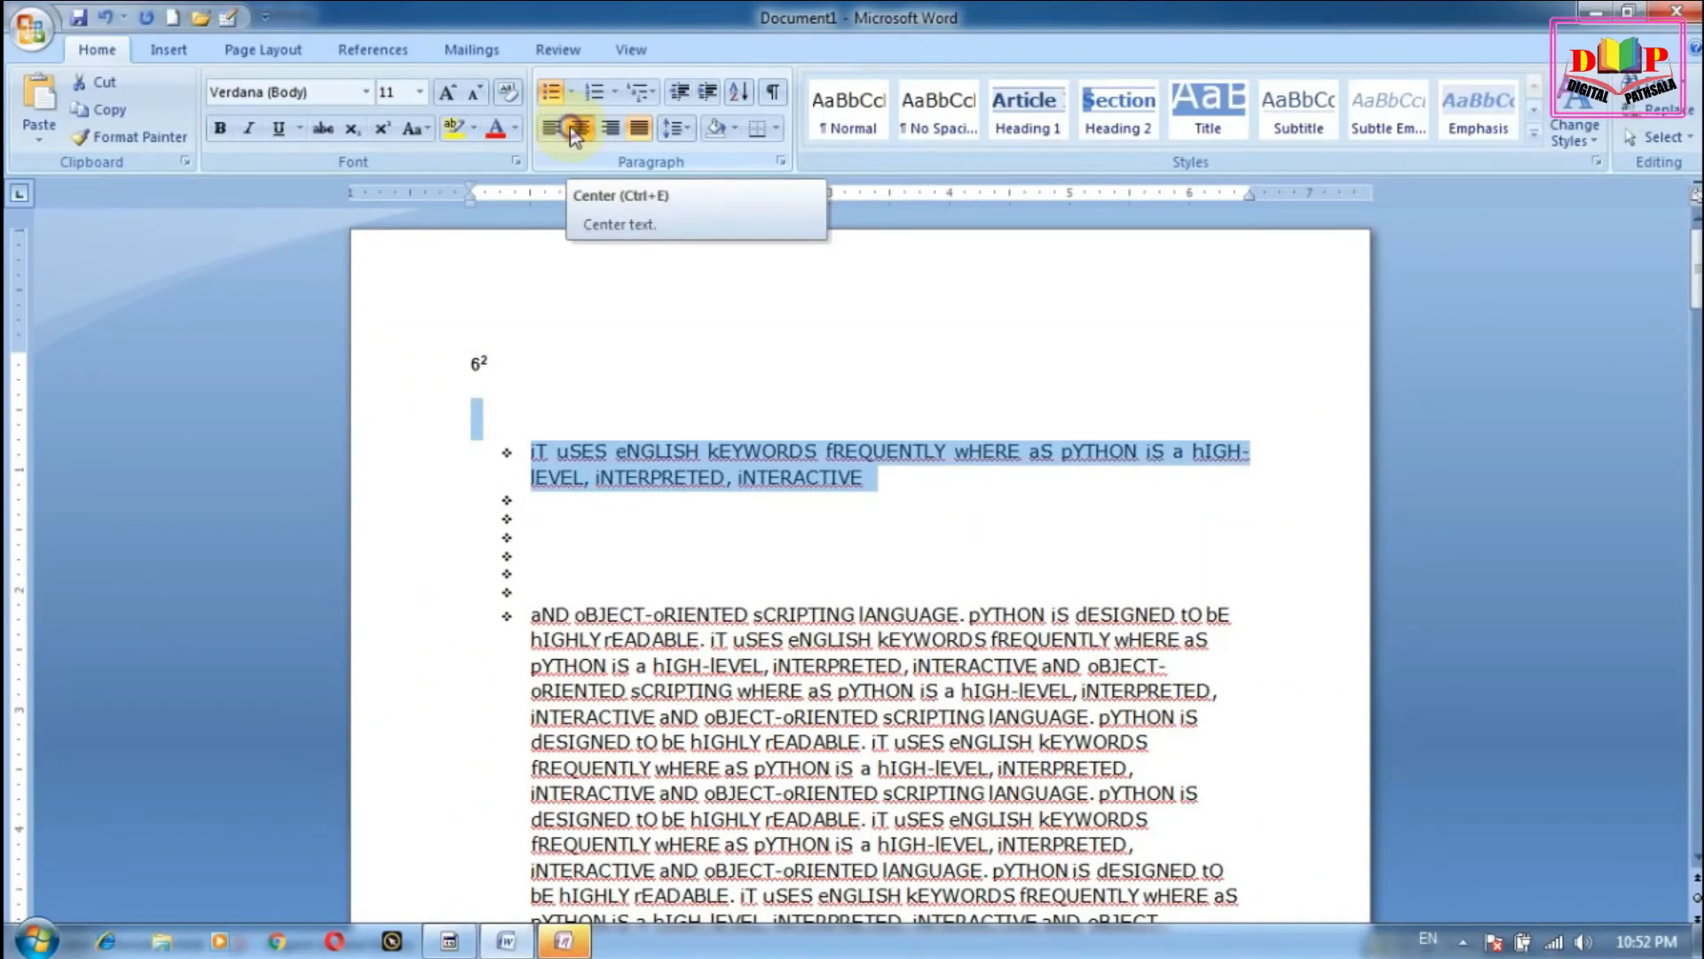
pyautogui.click(575, 130)
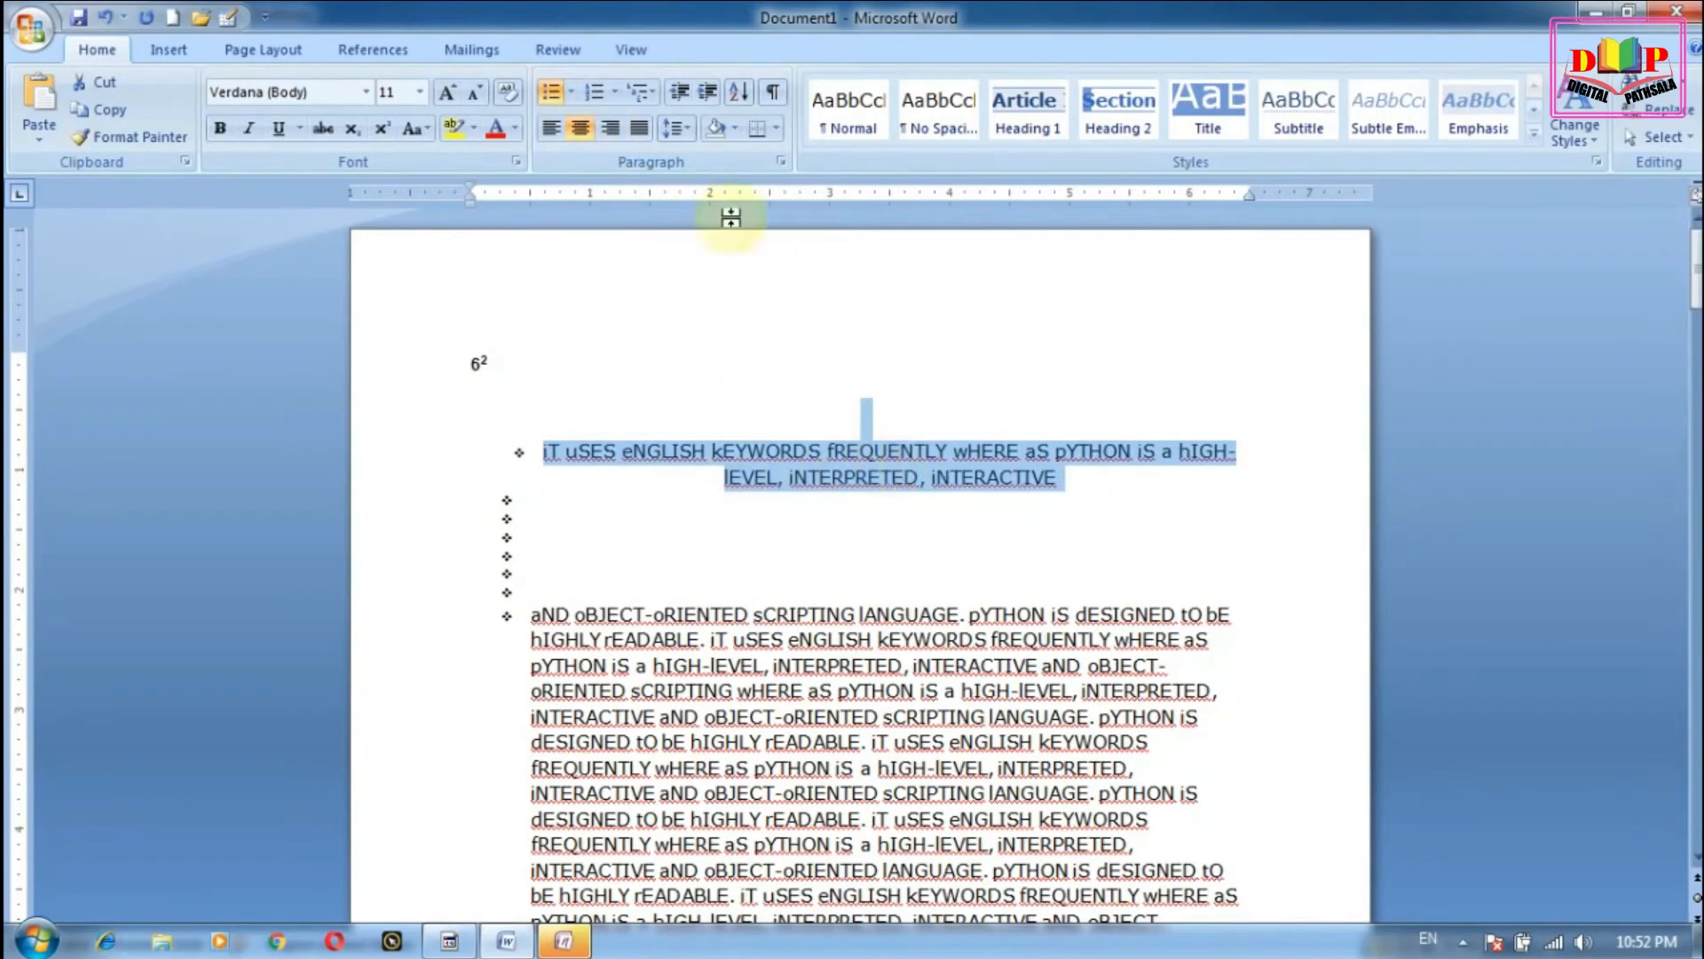
pyautogui.click(613, 132)
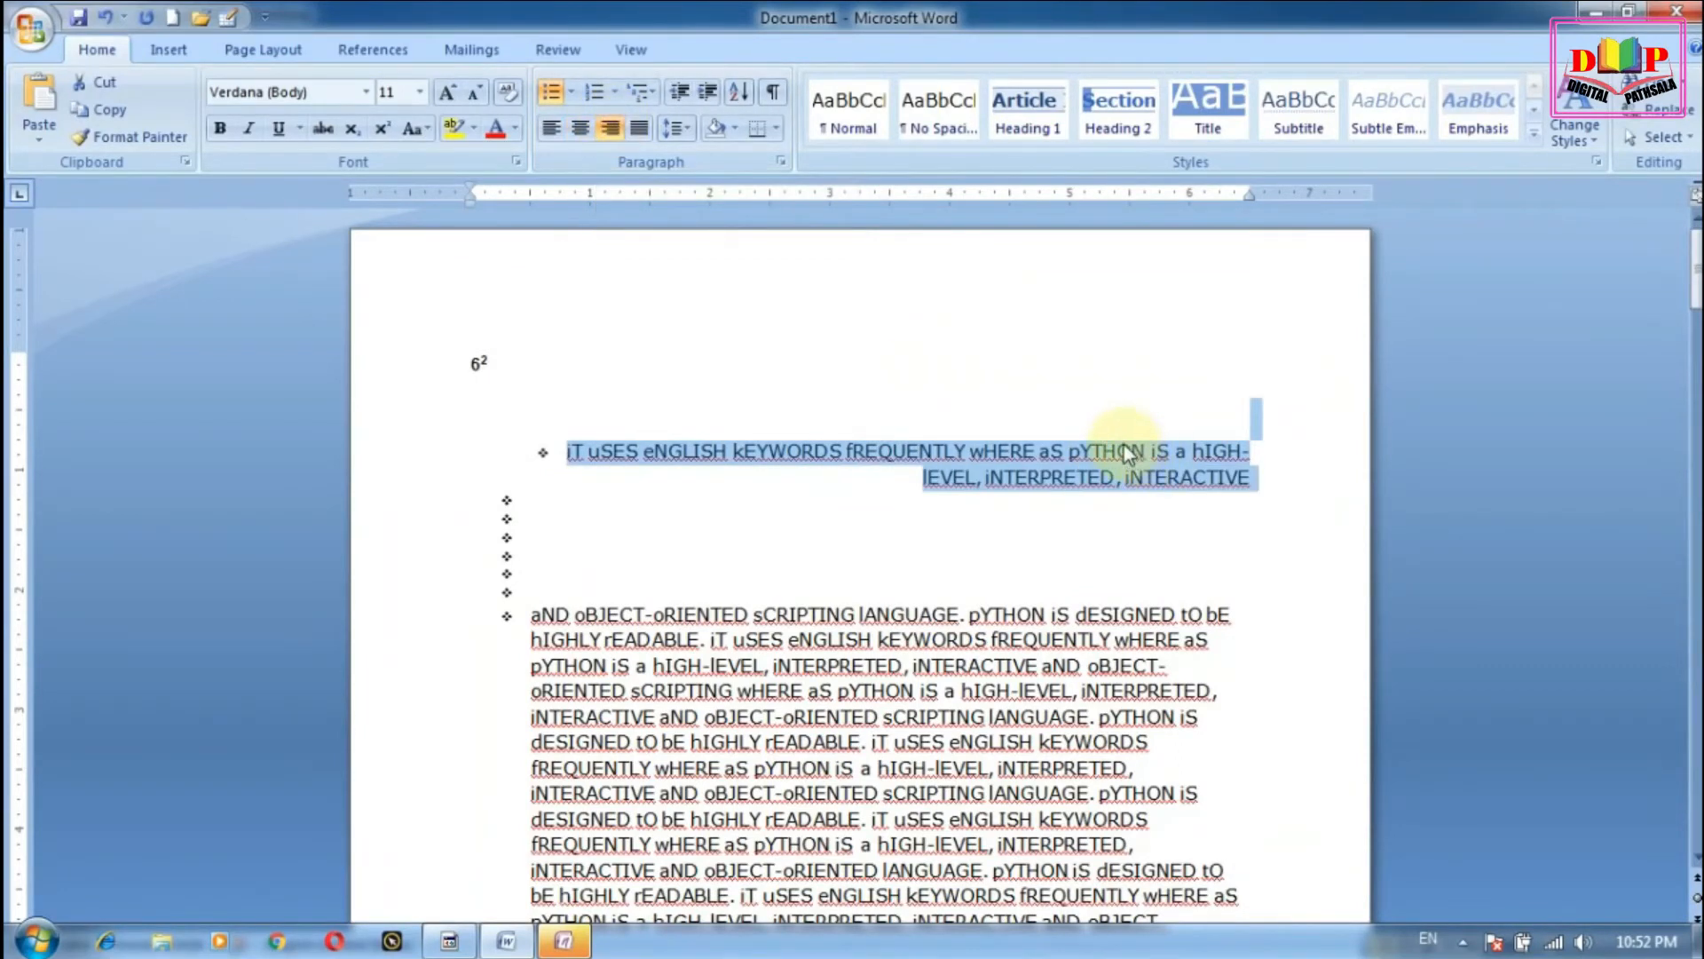
pyautogui.click(631, 130)
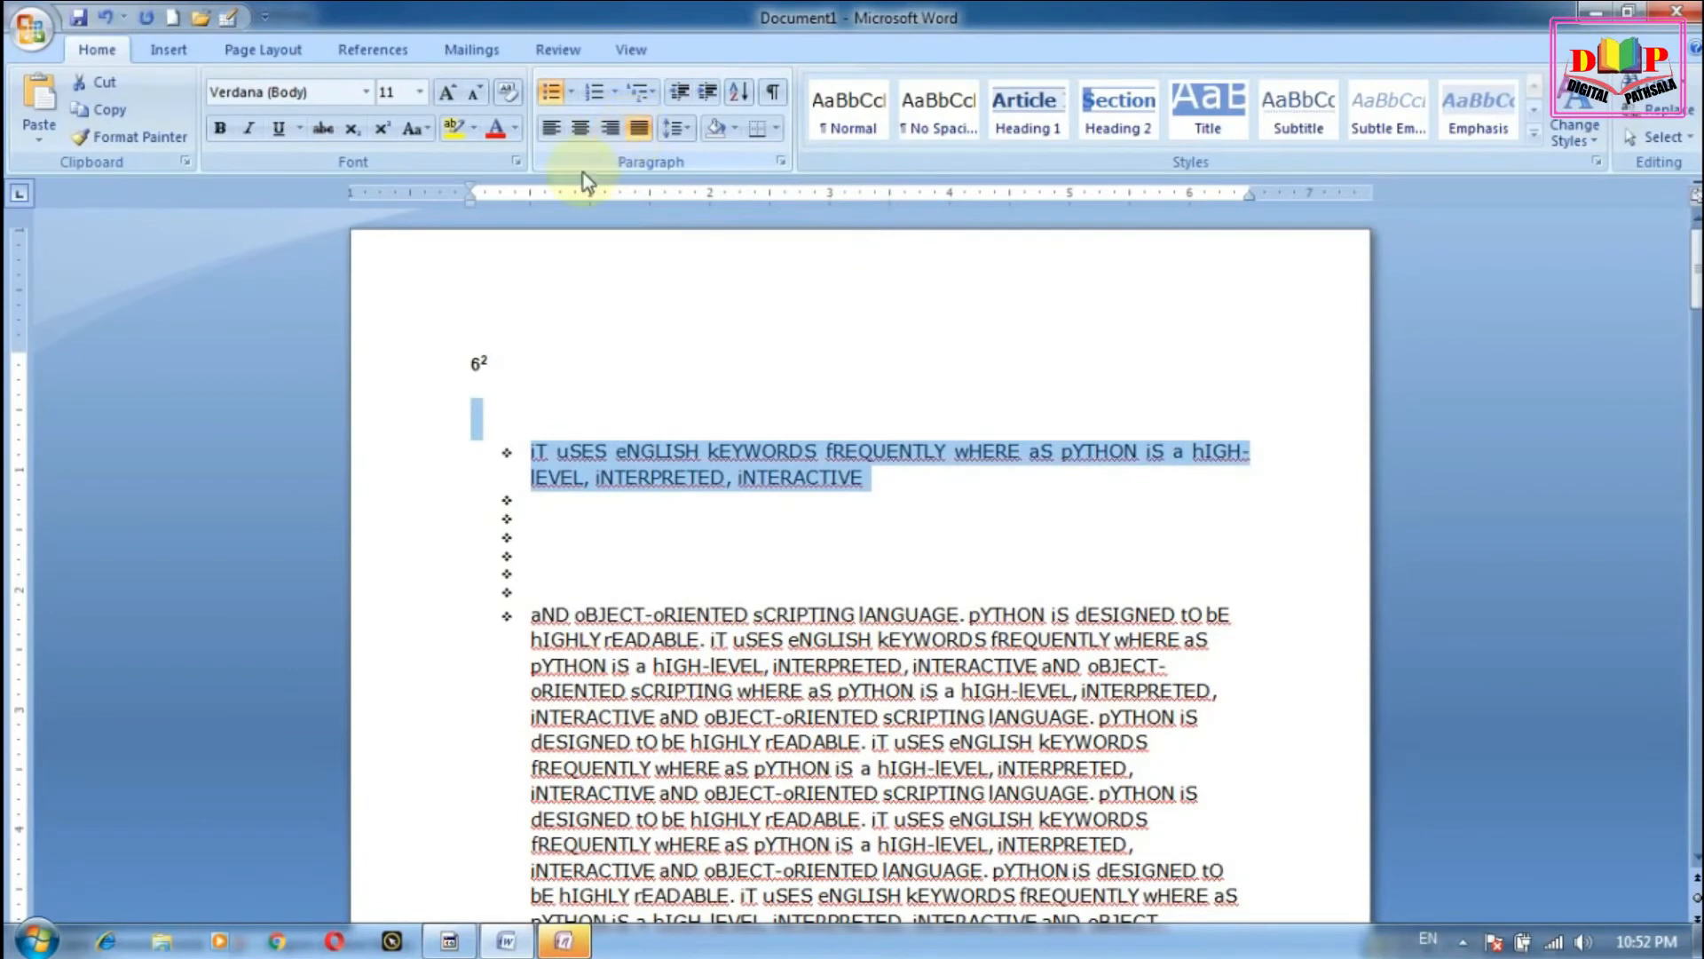
# Step: Justify the long bulleted paragraph below the empty items
pyautogui.moveTo(531, 601); pyautogui.dragTo(1168, 867)
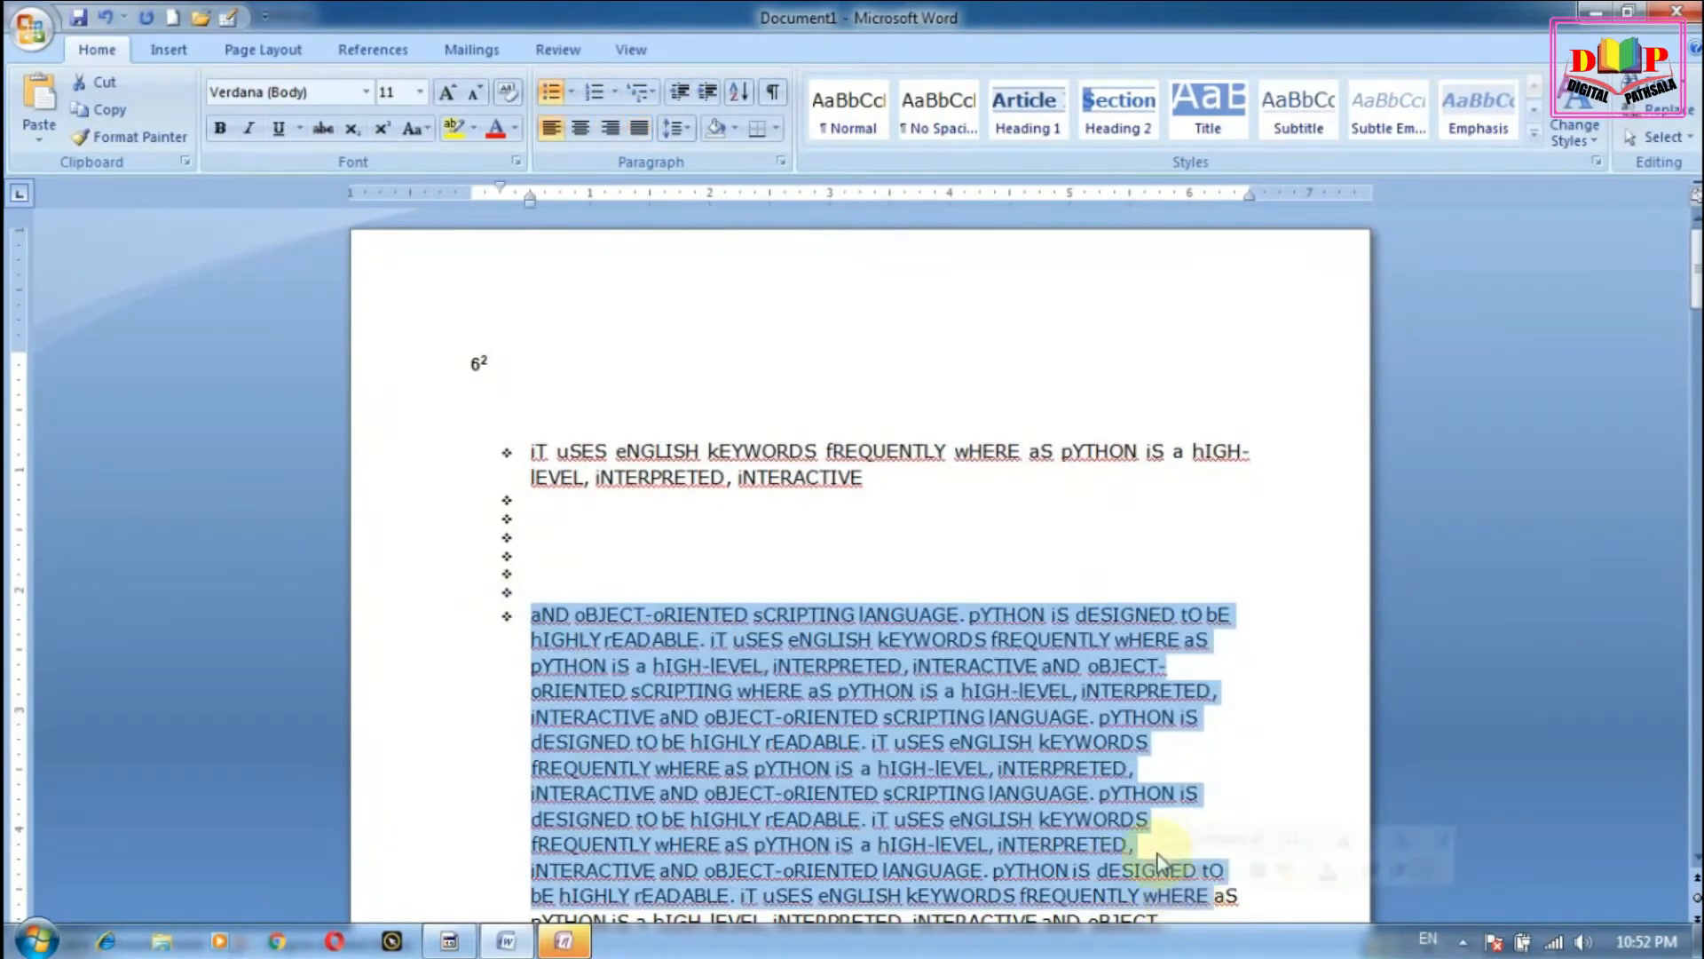
pyautogui.click(637, 130)
pyautogui.scroll(-2, 1035, 670)
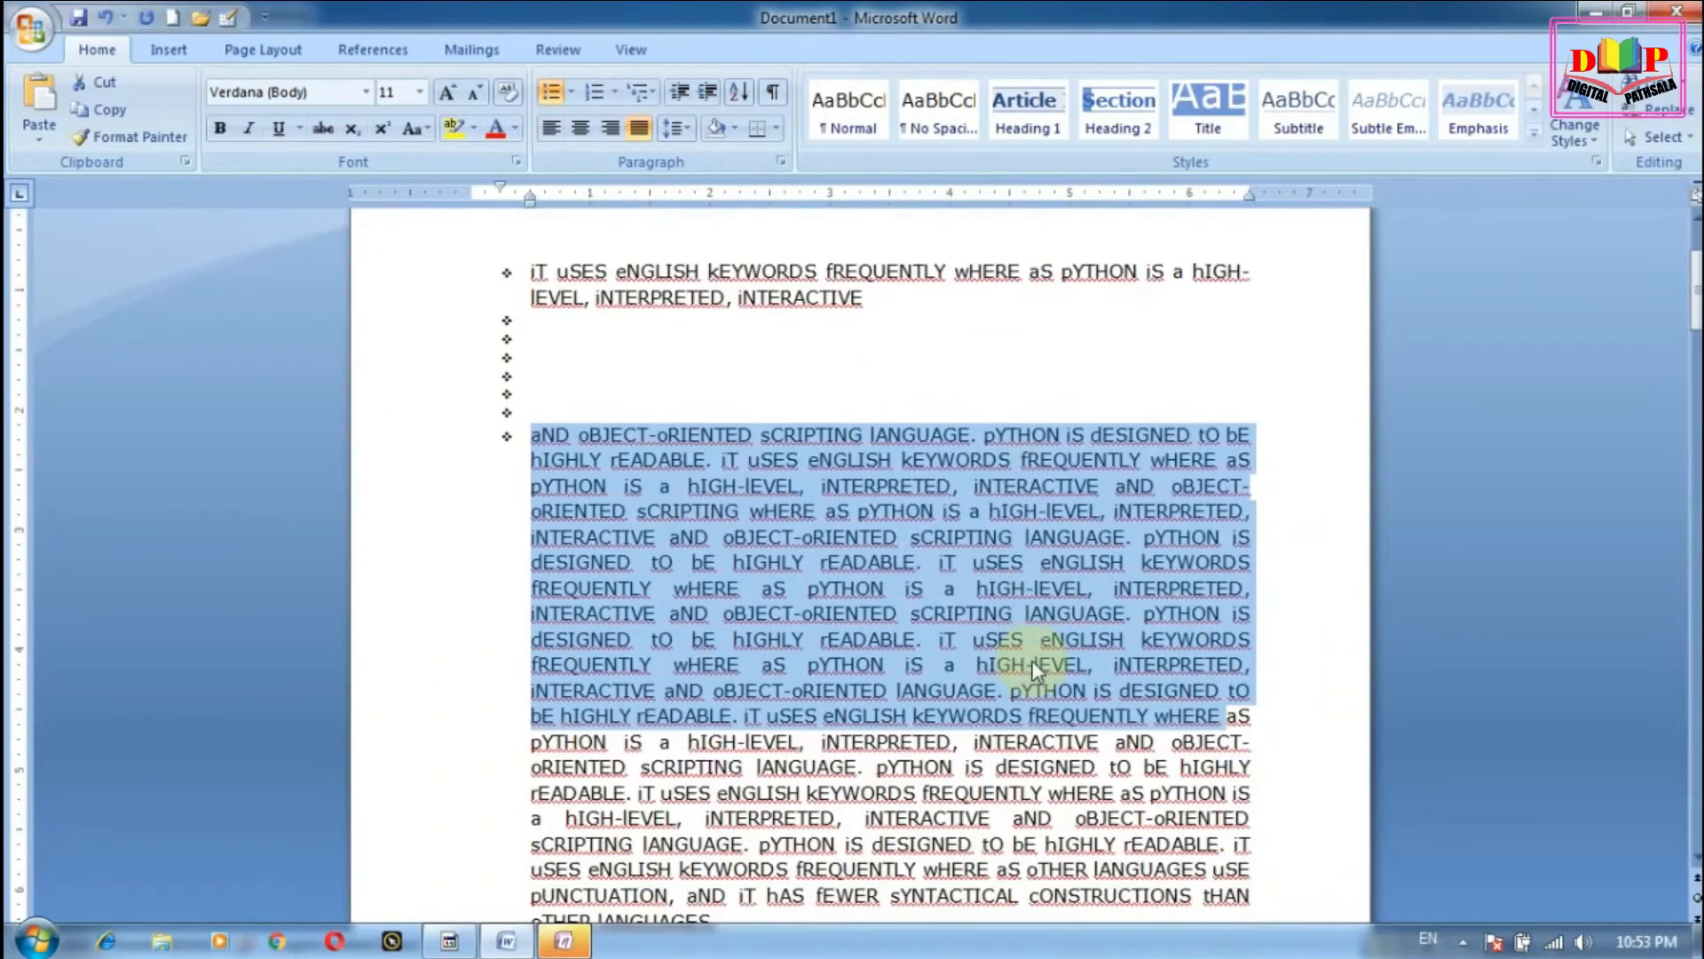
# Step: Look over the line spacing choices and remove the space after the first bulleted paragraph
pyautogui.click(1035, 588)
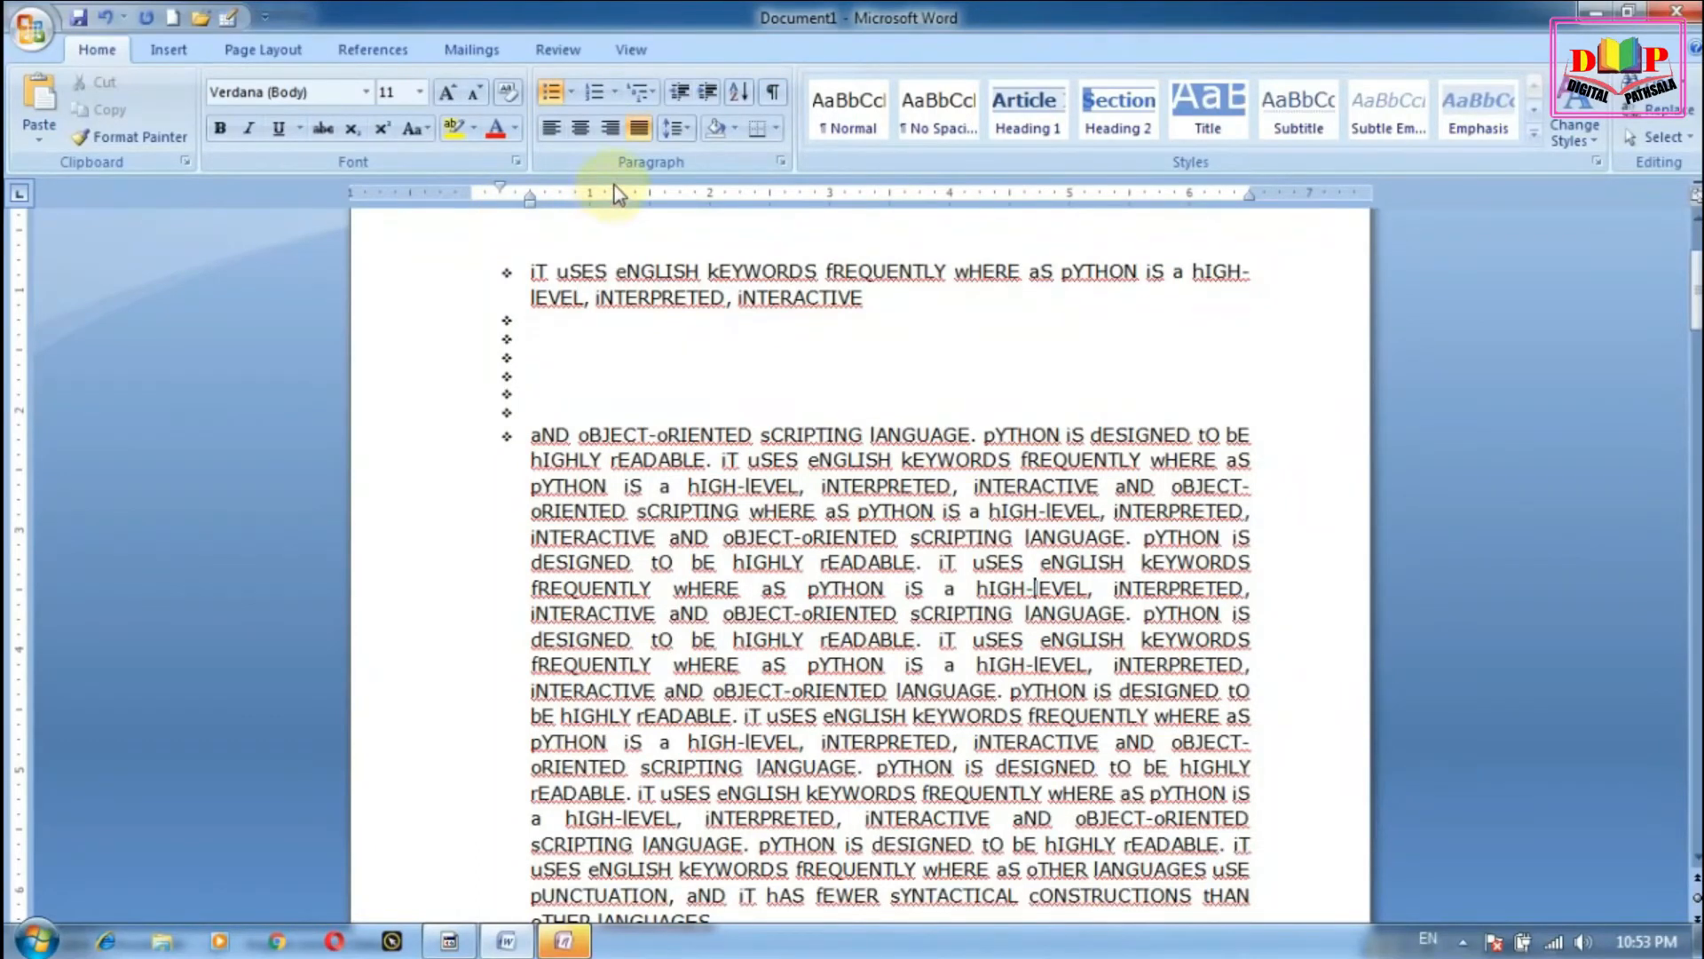
pyautogui.click(685, 132)
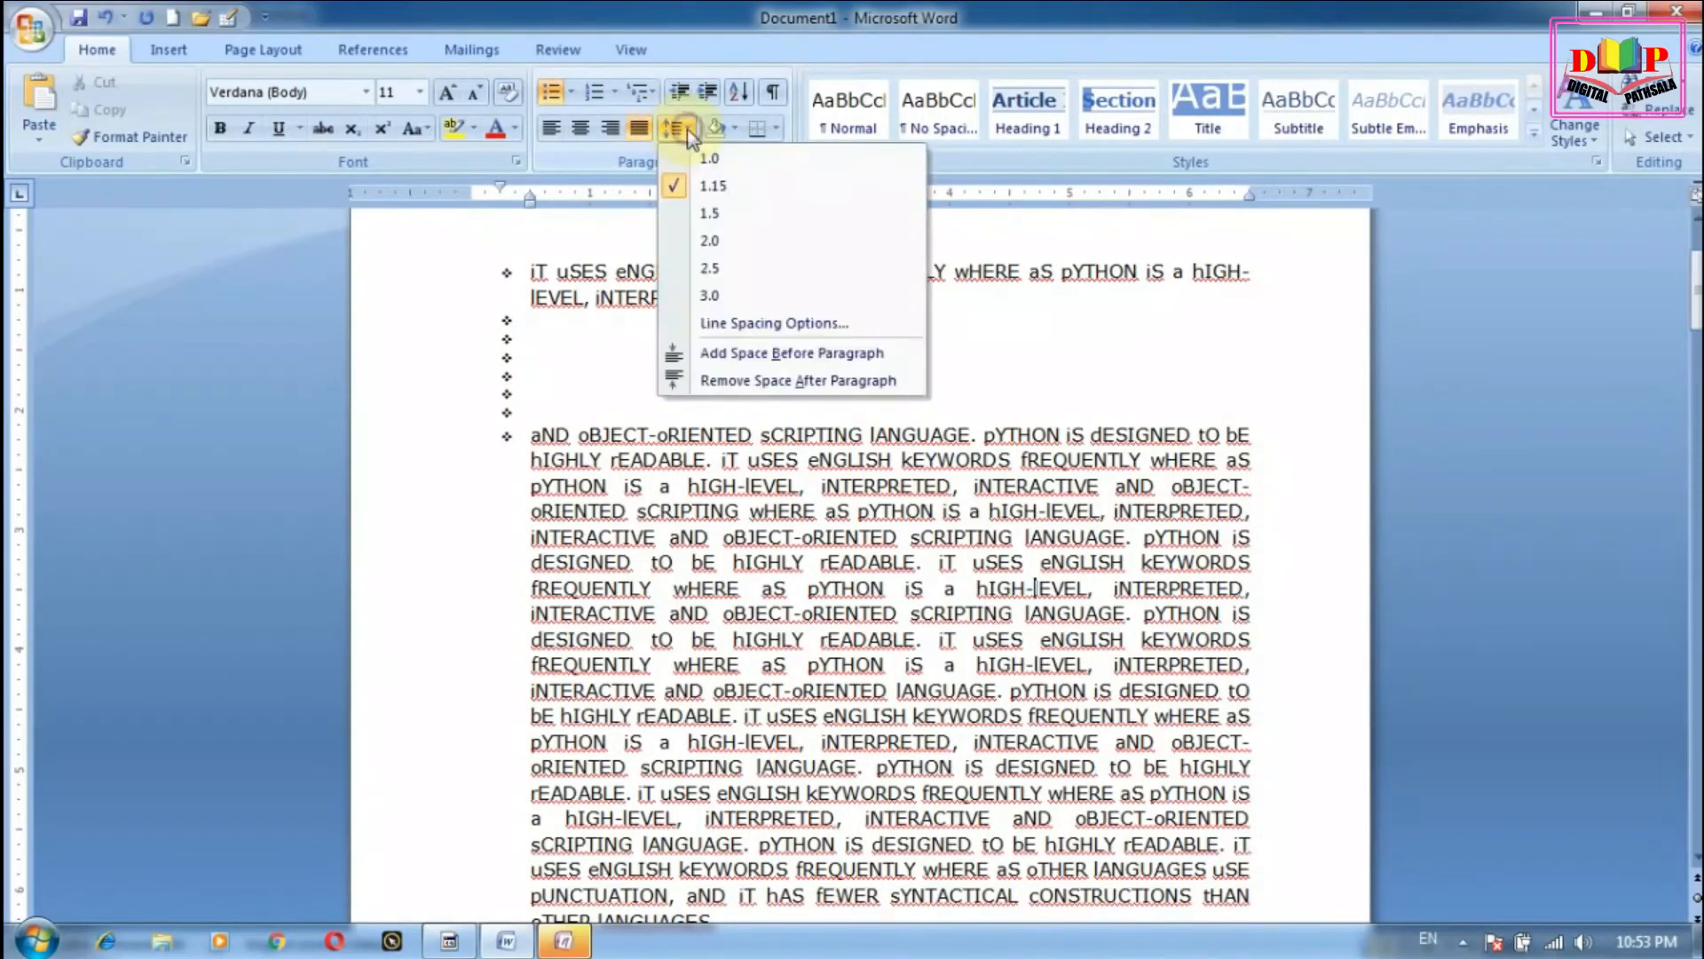
pyautogui.click(337, 356)
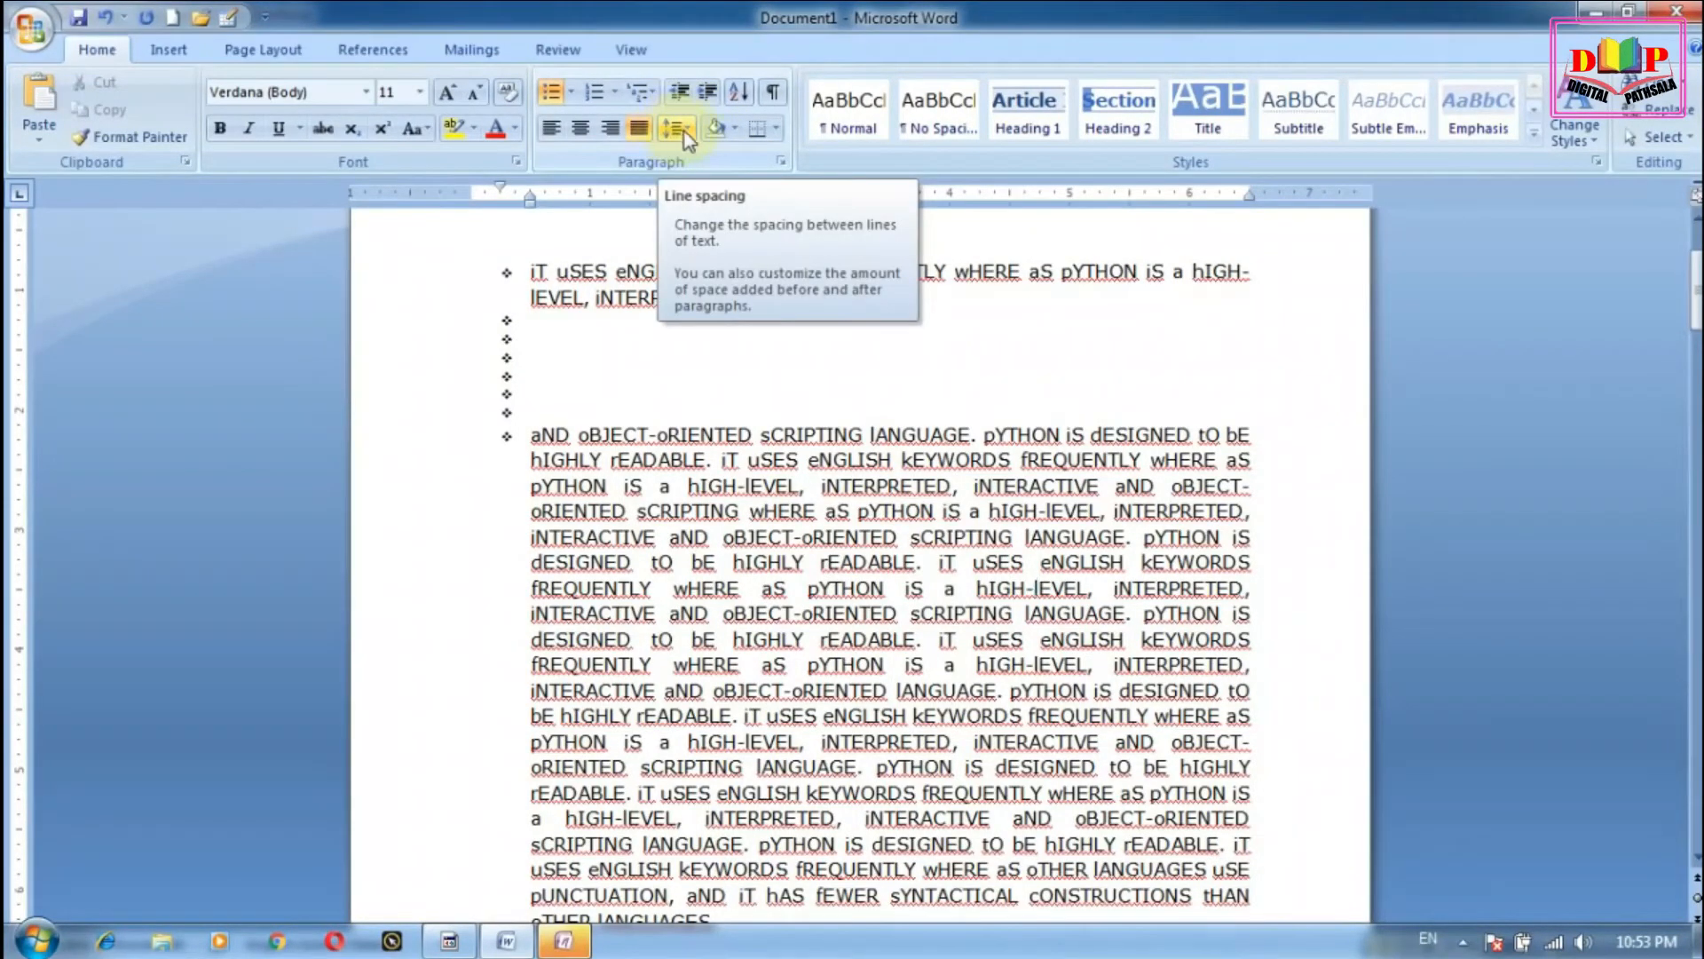
pyautogui.moveTo(530, 271); pyautogui.dragTo(863, 299)
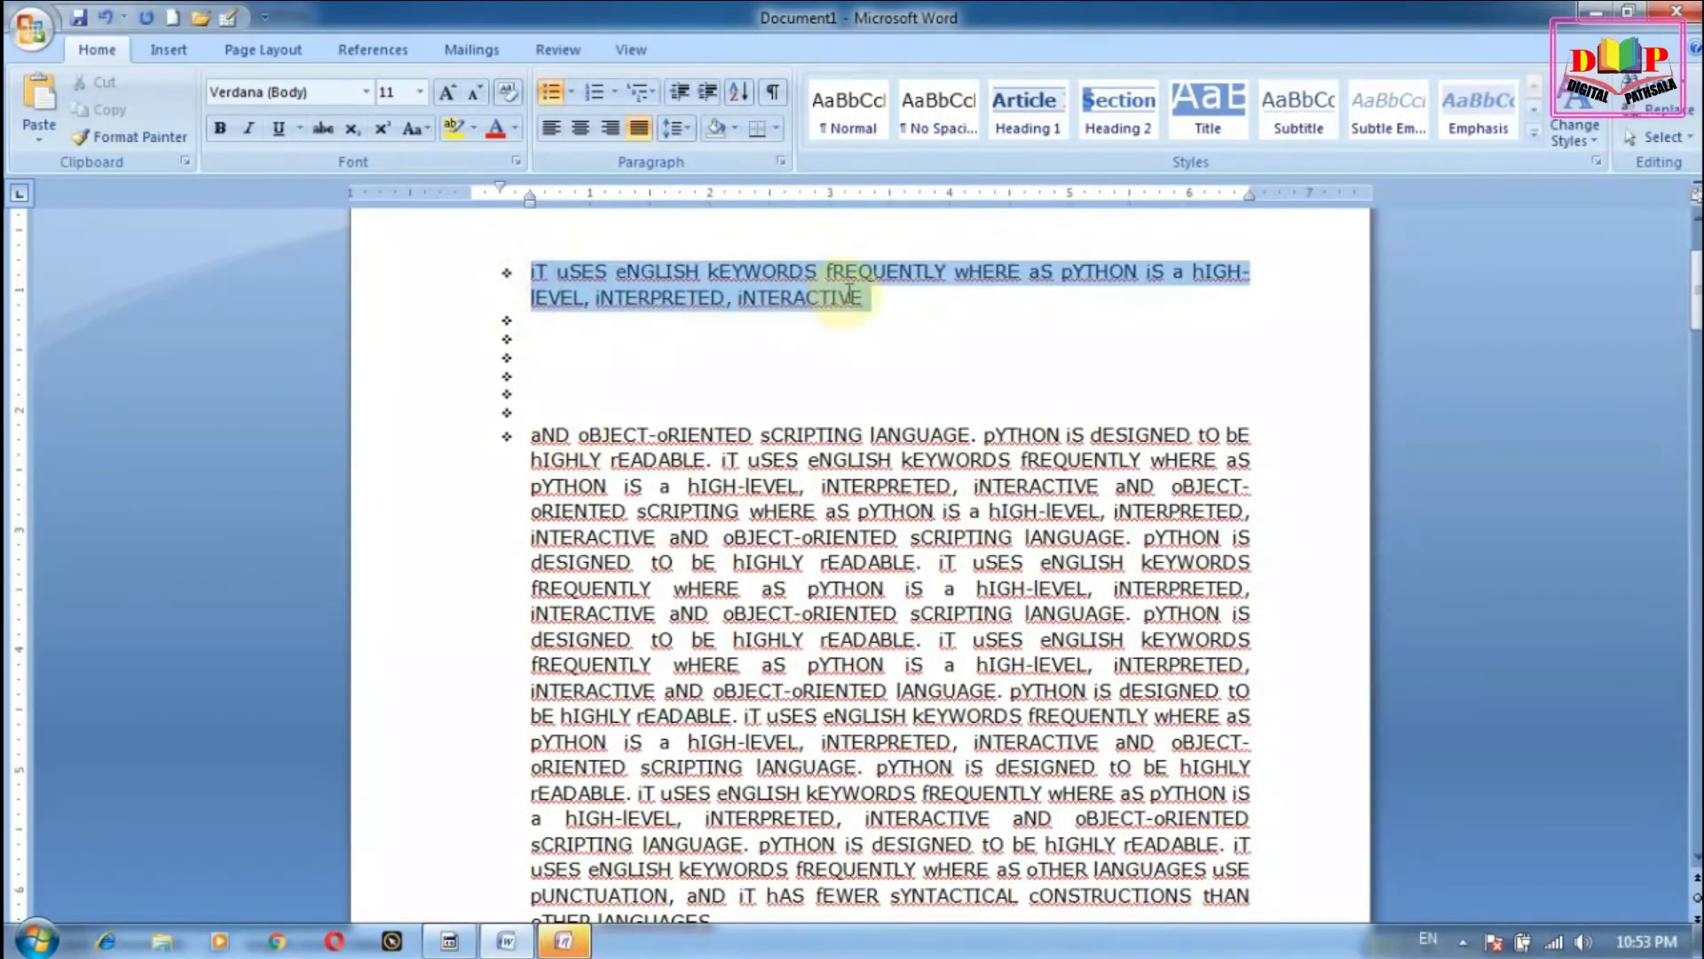
pyautogui.click(691, 130)
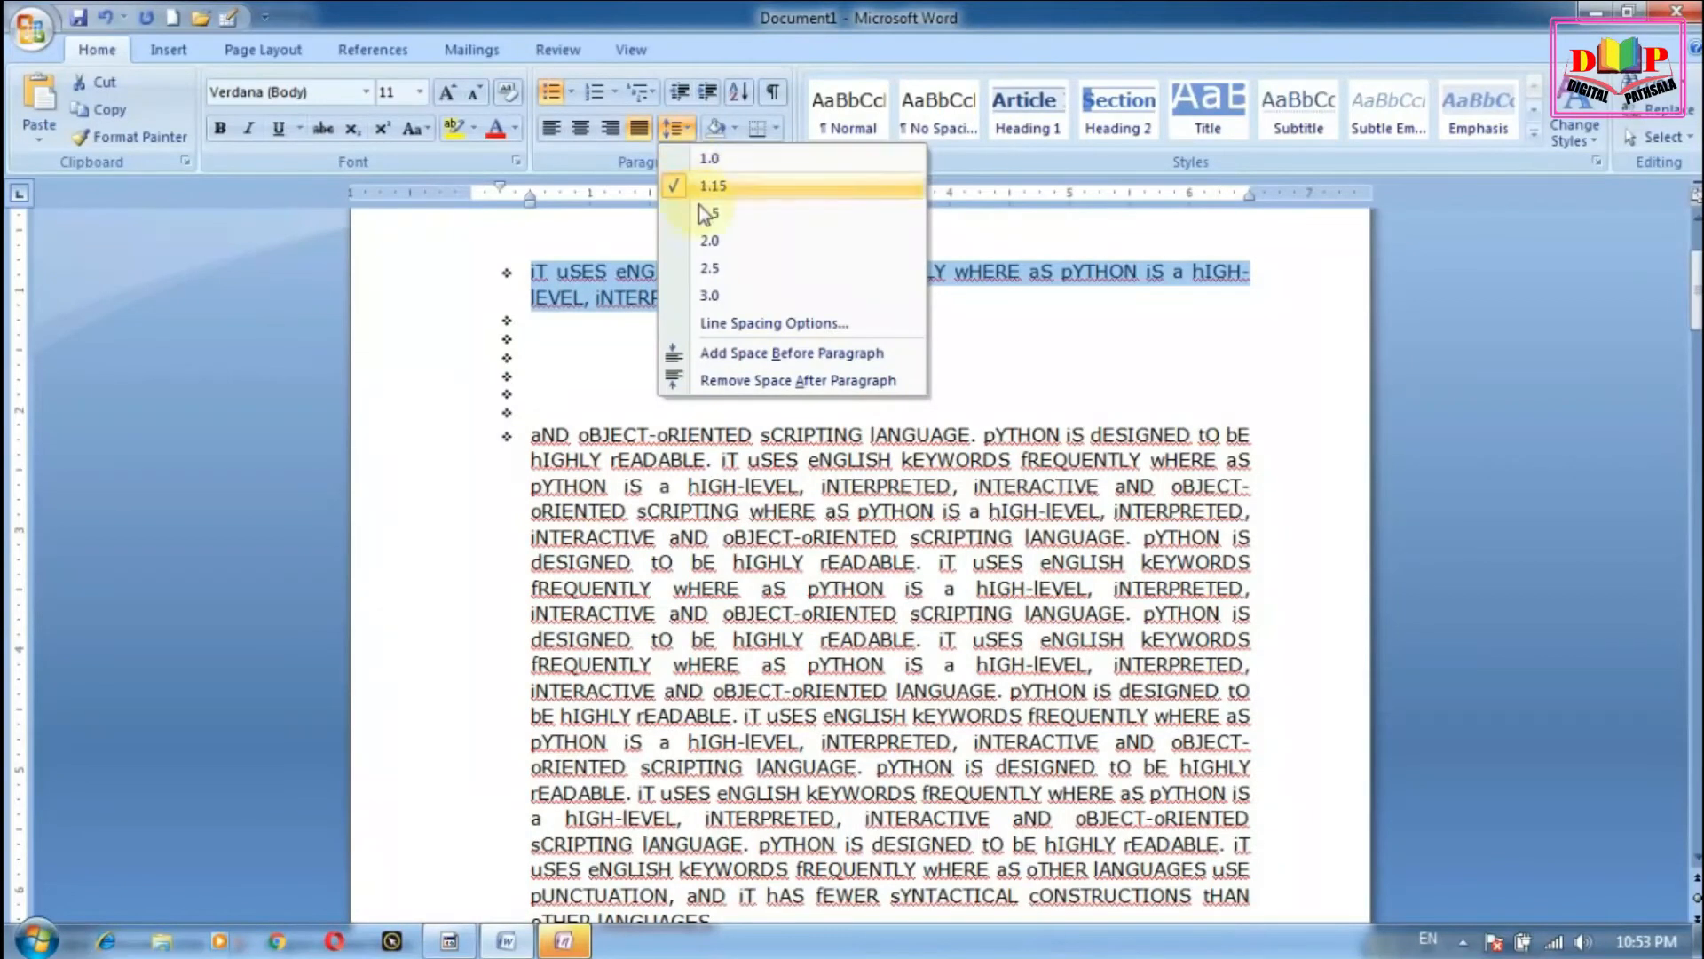
pyautogui.click(745, 381)
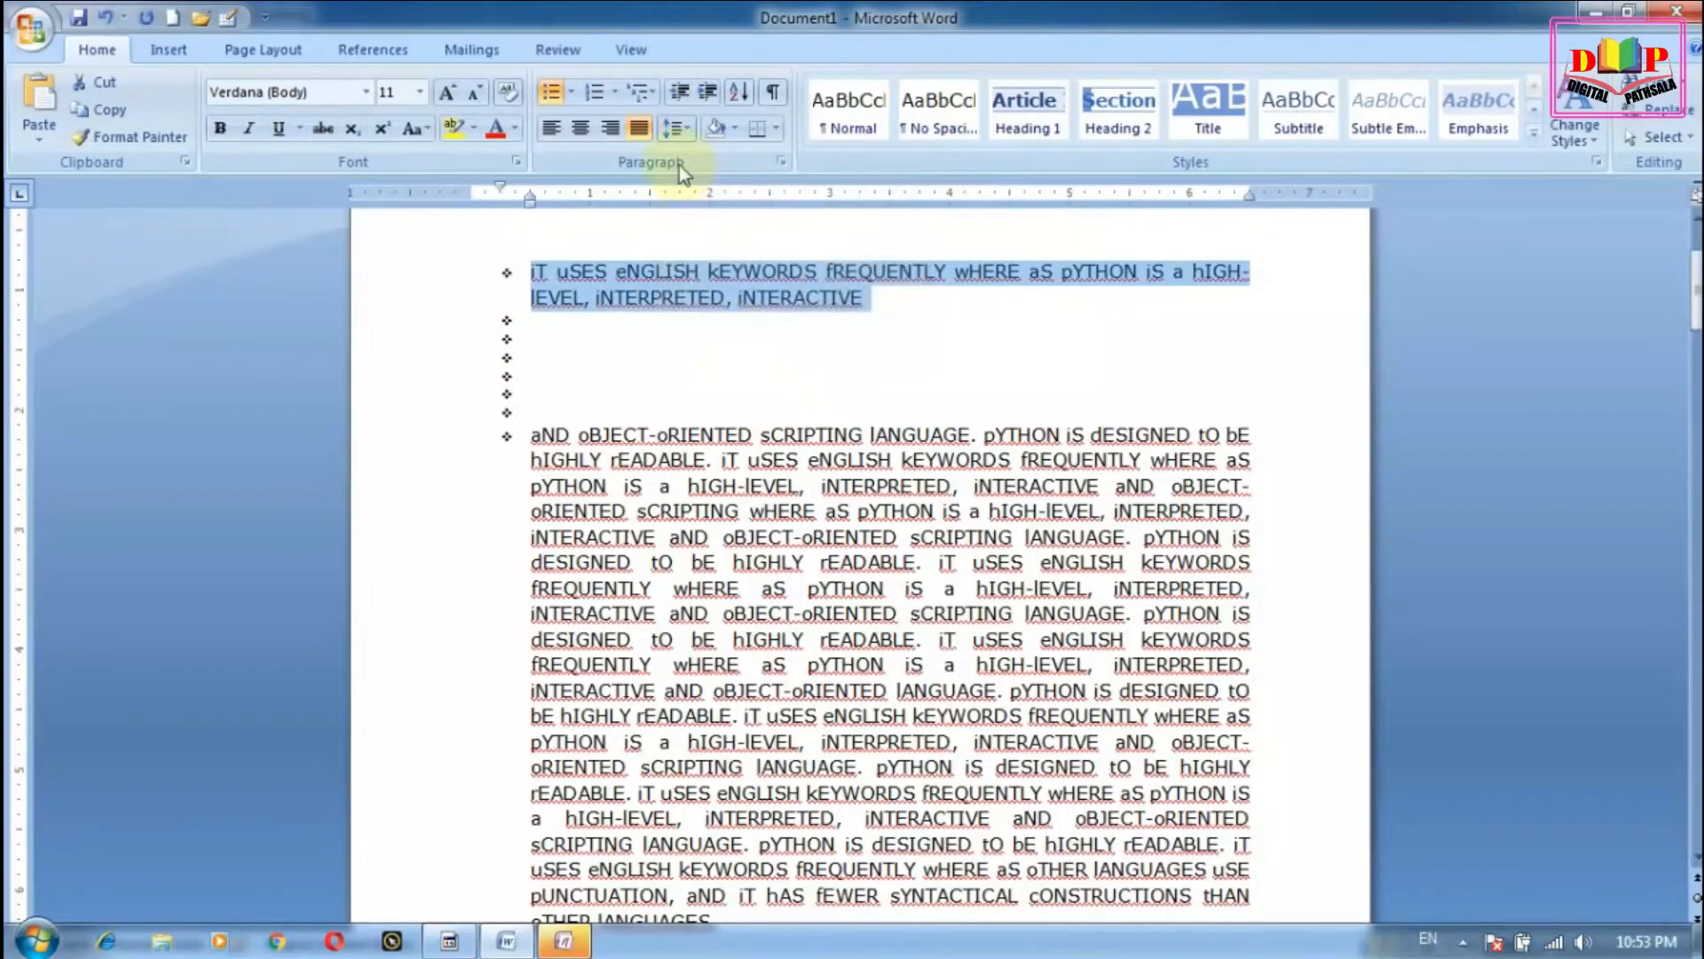
# Step: Try 3.0 line spacing on the first bulleted item, and finish with 1.0
pyautogui.click(677, 127)
pyautogui.click(709, 294)
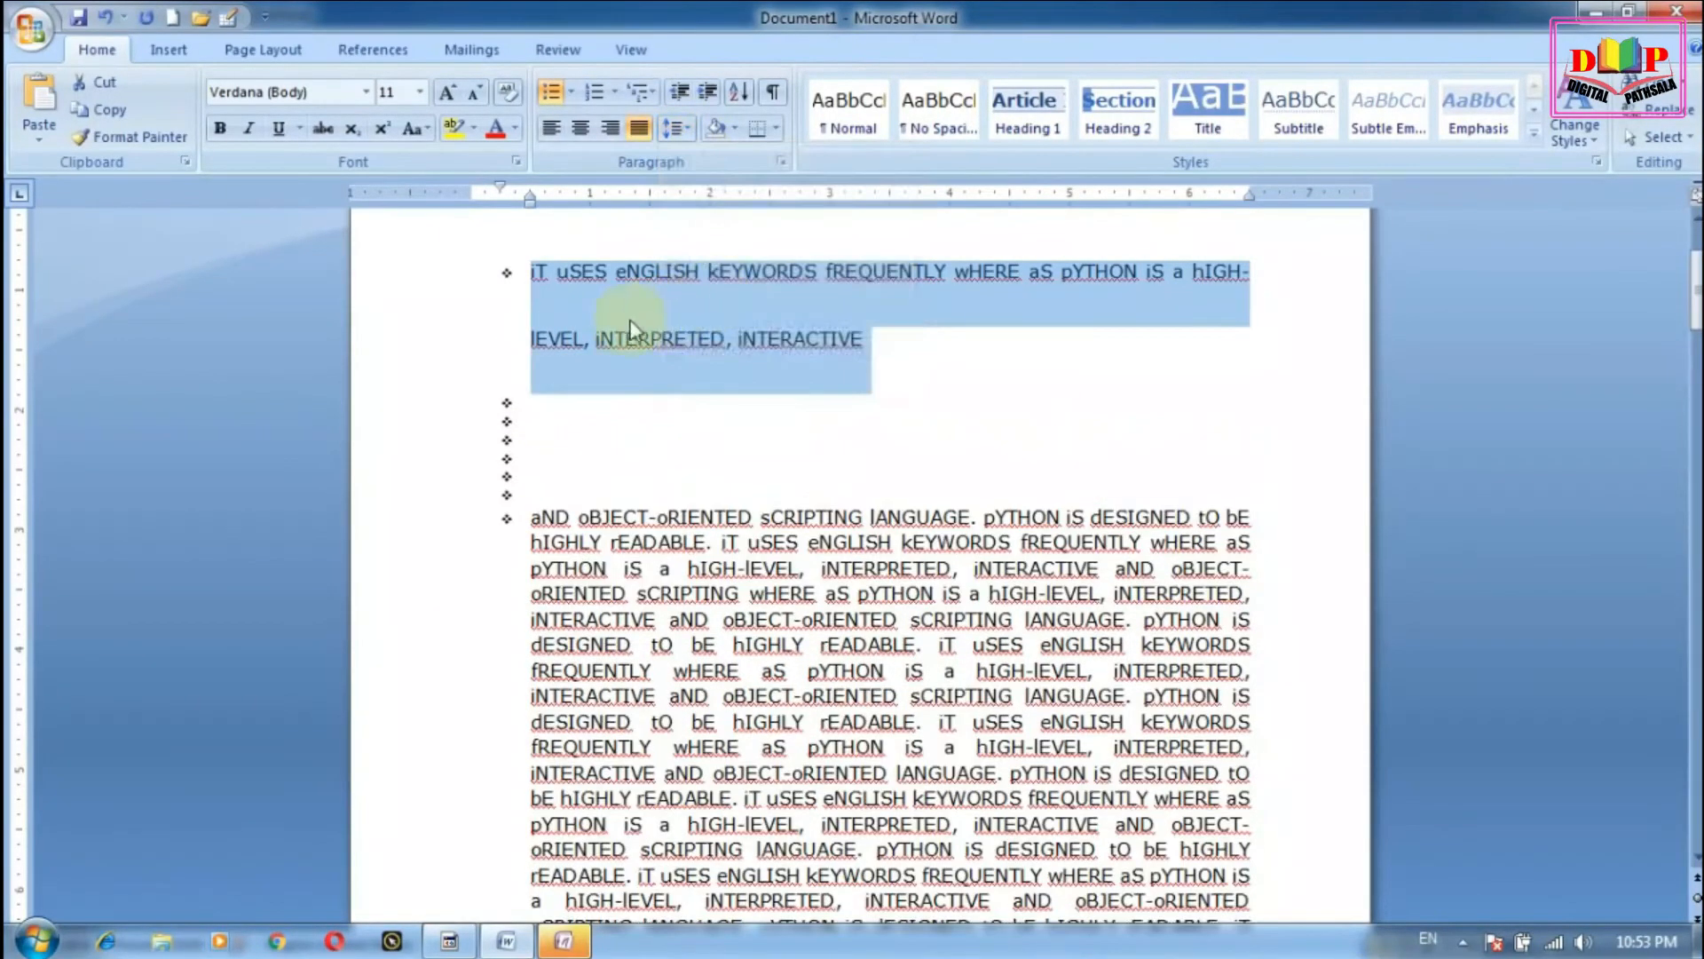
pyautogui.click(572, 328)
pyautogui.moveTo(533, 280); pyautogui.dragTo(834, 345)
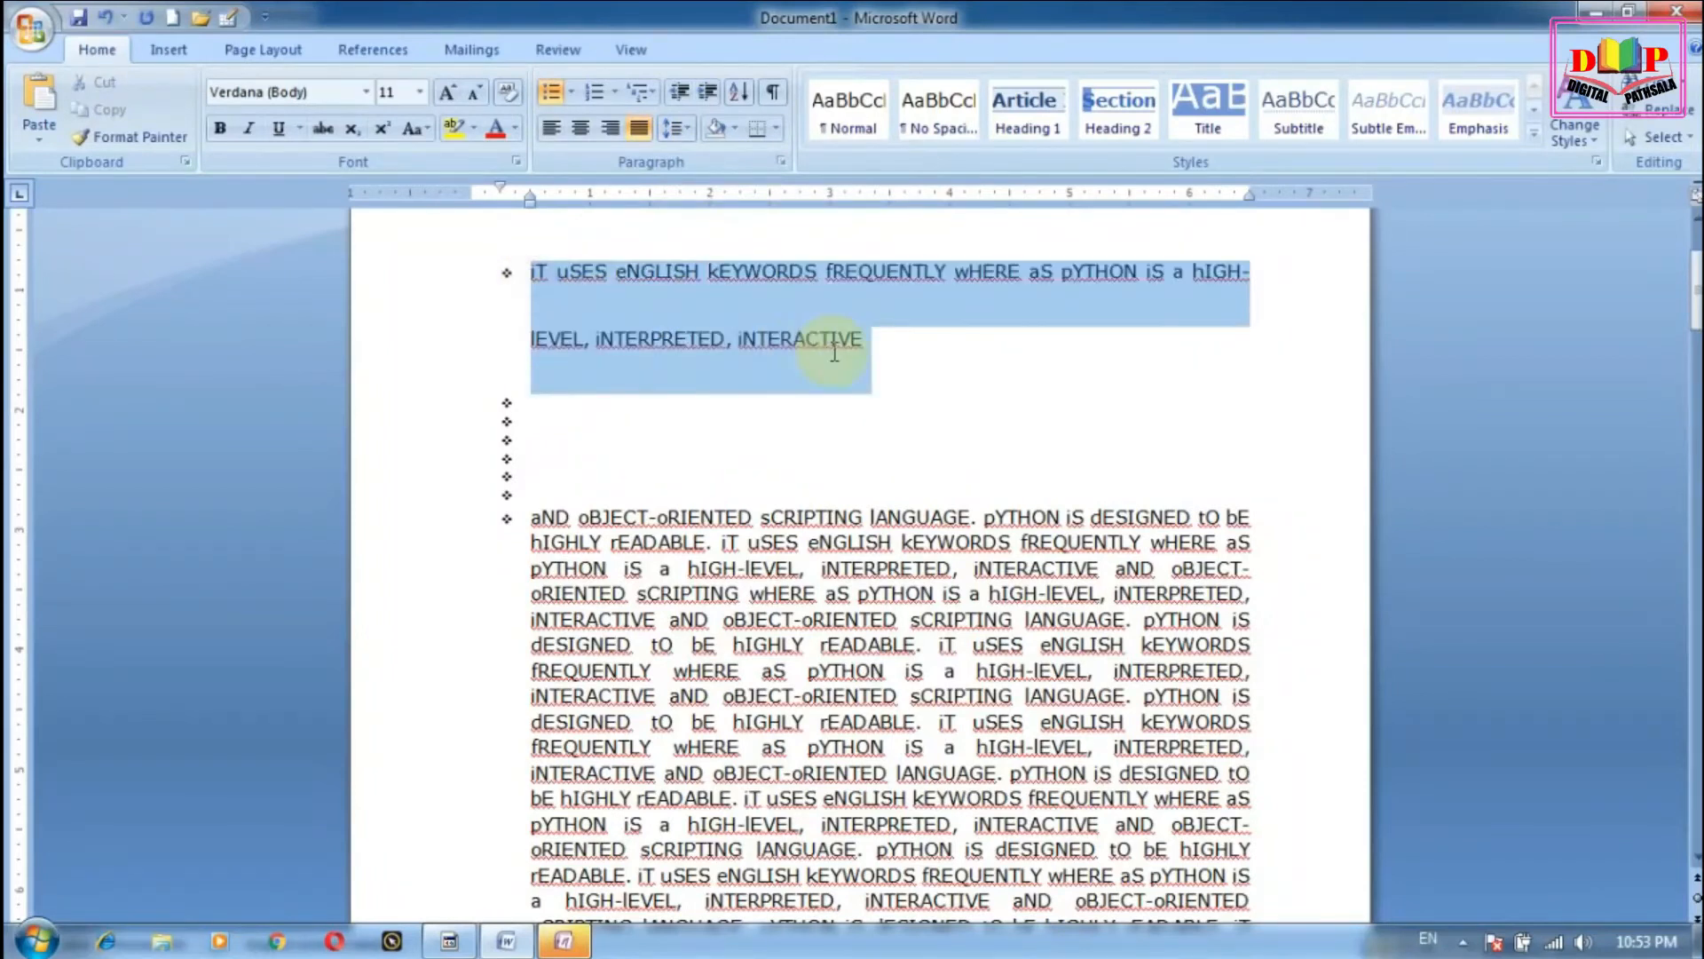
pyautogui.click(686, 135)
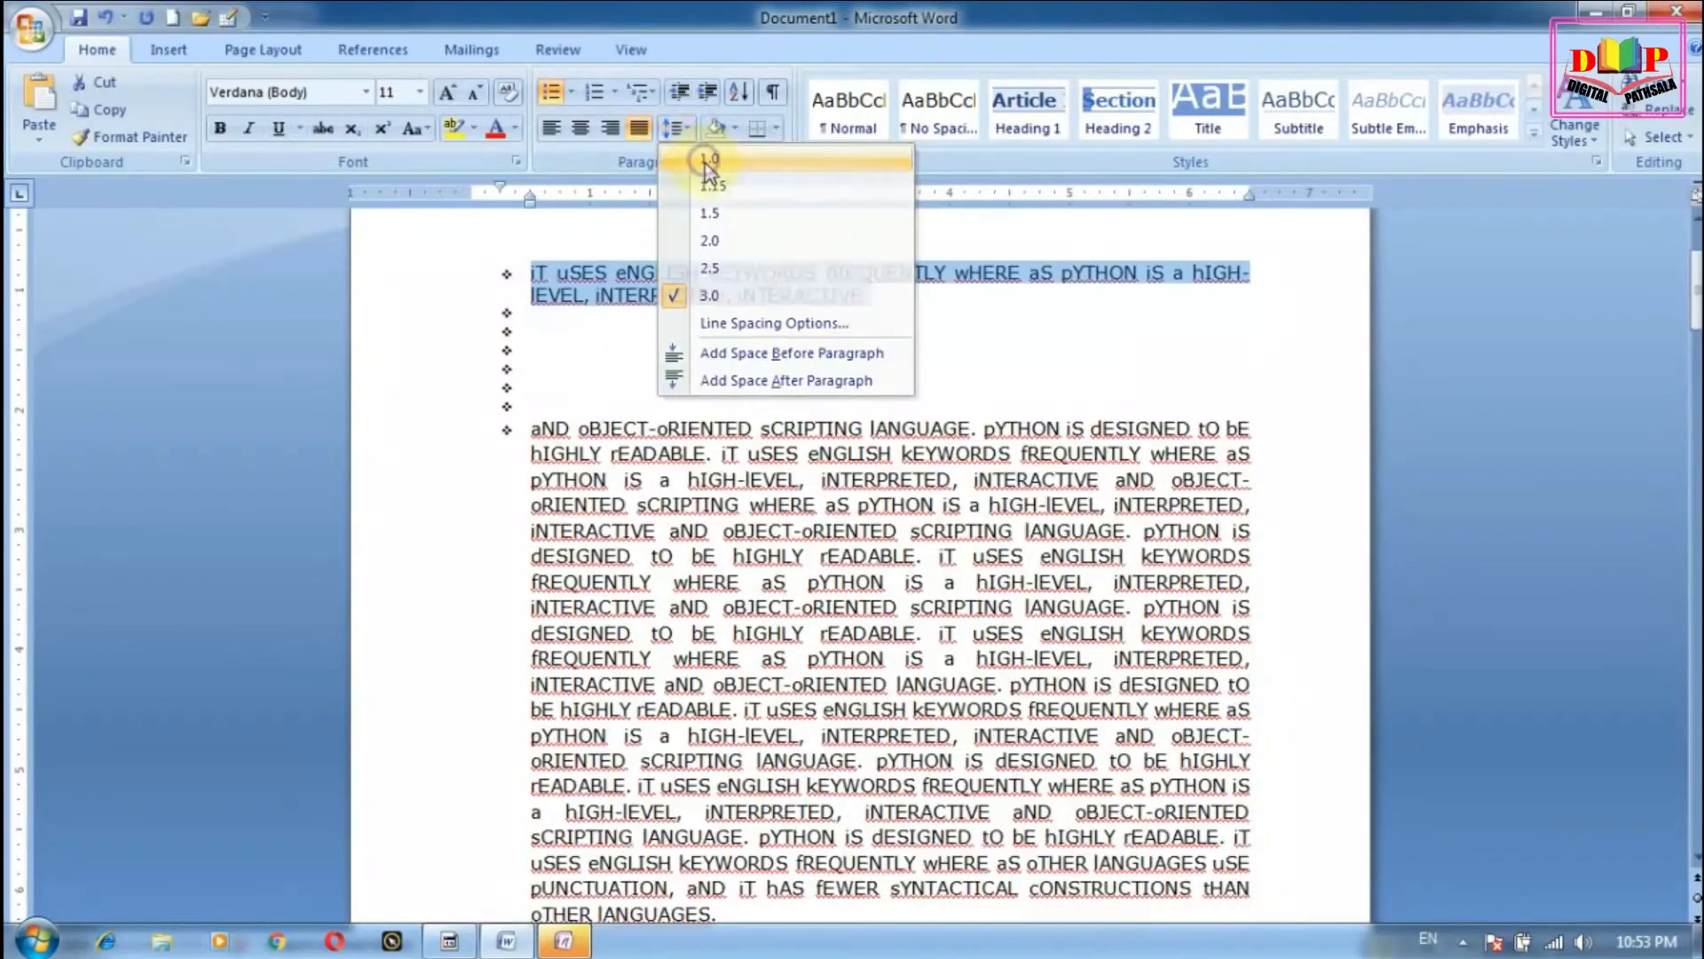
pyautogui.click(710, 155)
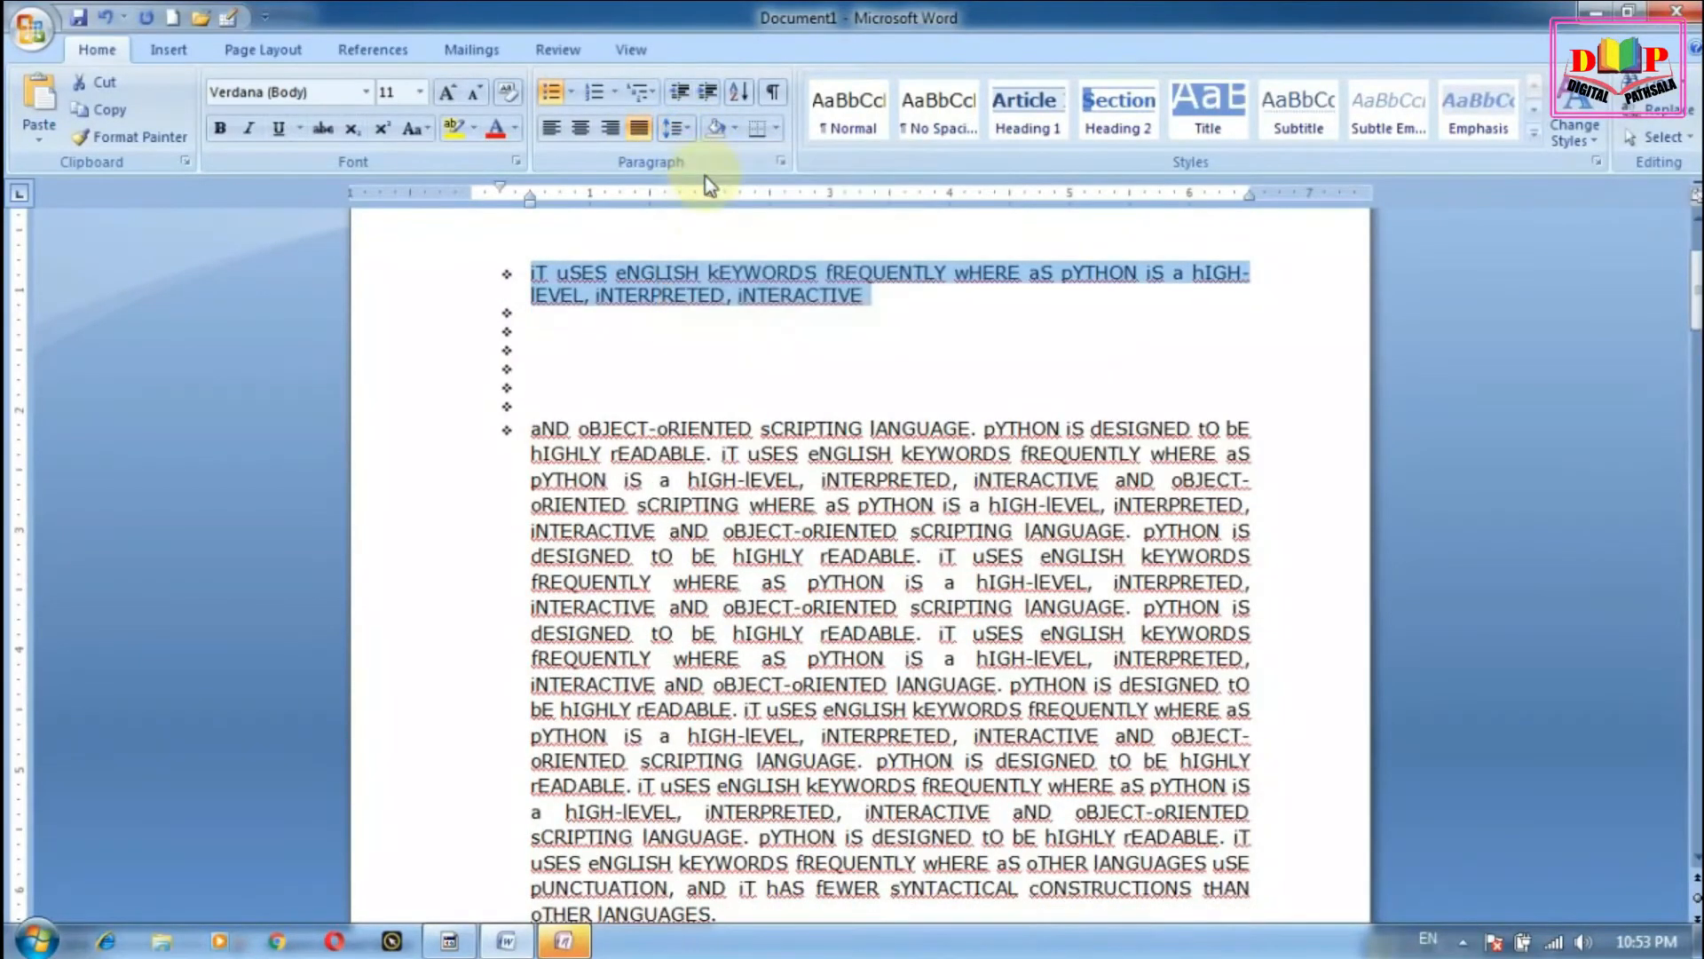
# Step: Try decreasing the bulleted list's indent one level and increasing it until the text starts about 3.25 inches in
pyautogui.click(679, 96)
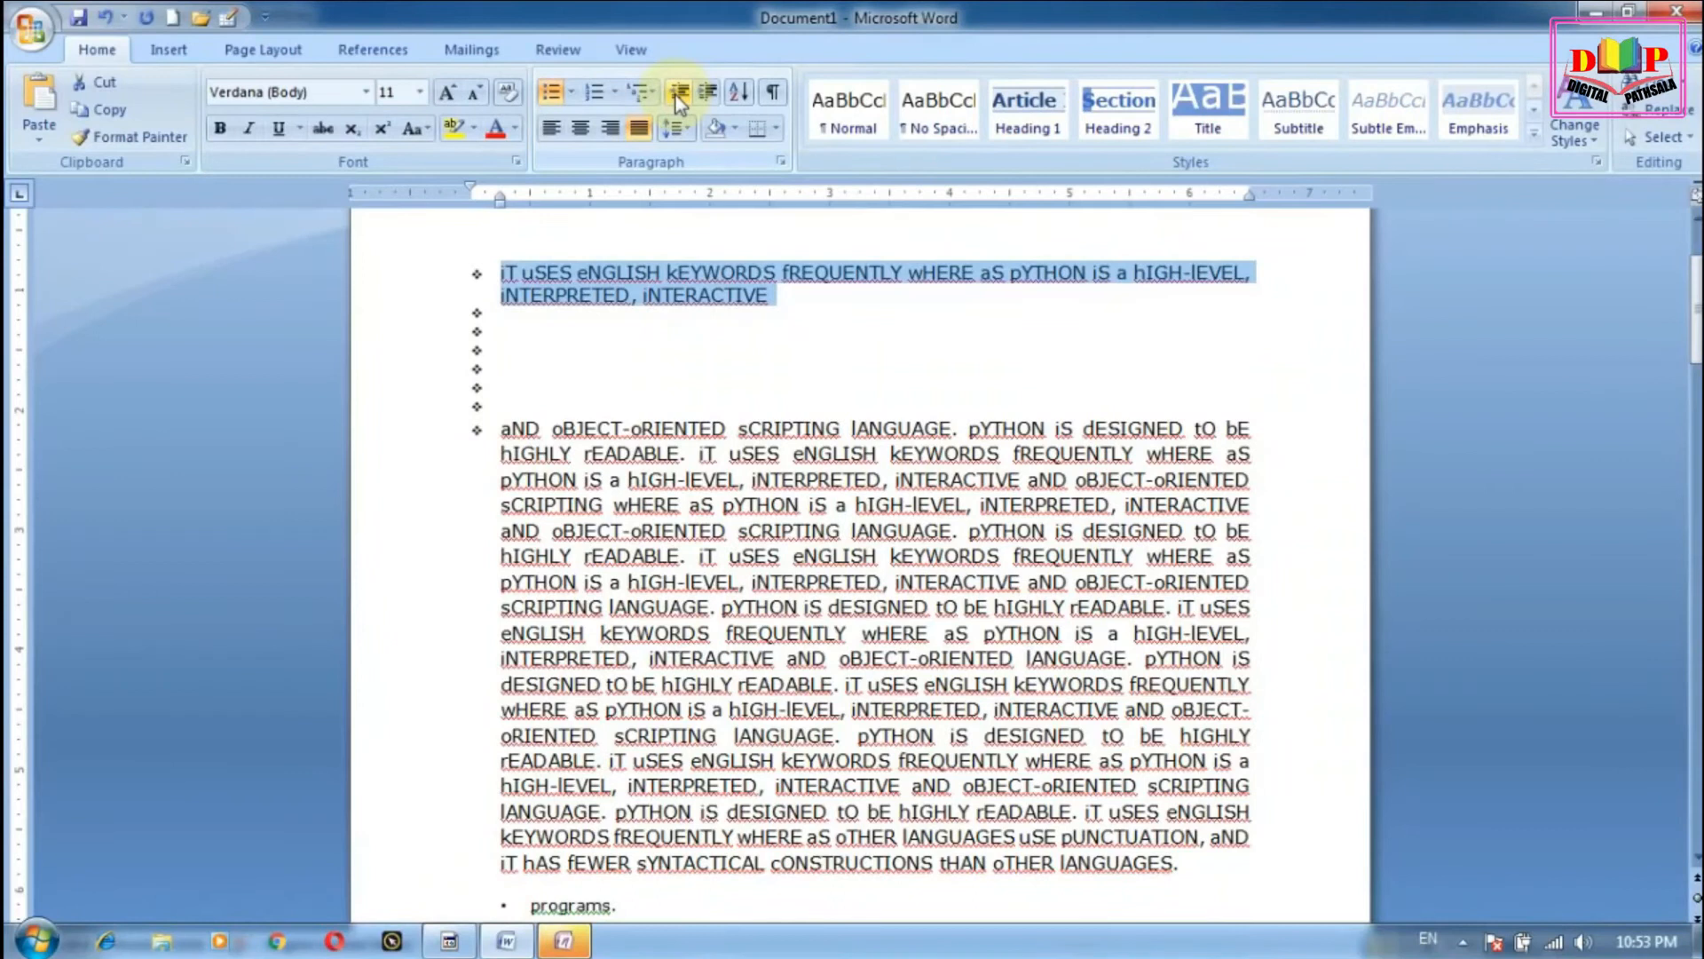
pyautogui.click(706, 100)
pyautogui.click(706, 102)
pyautogui.click(707, 105)
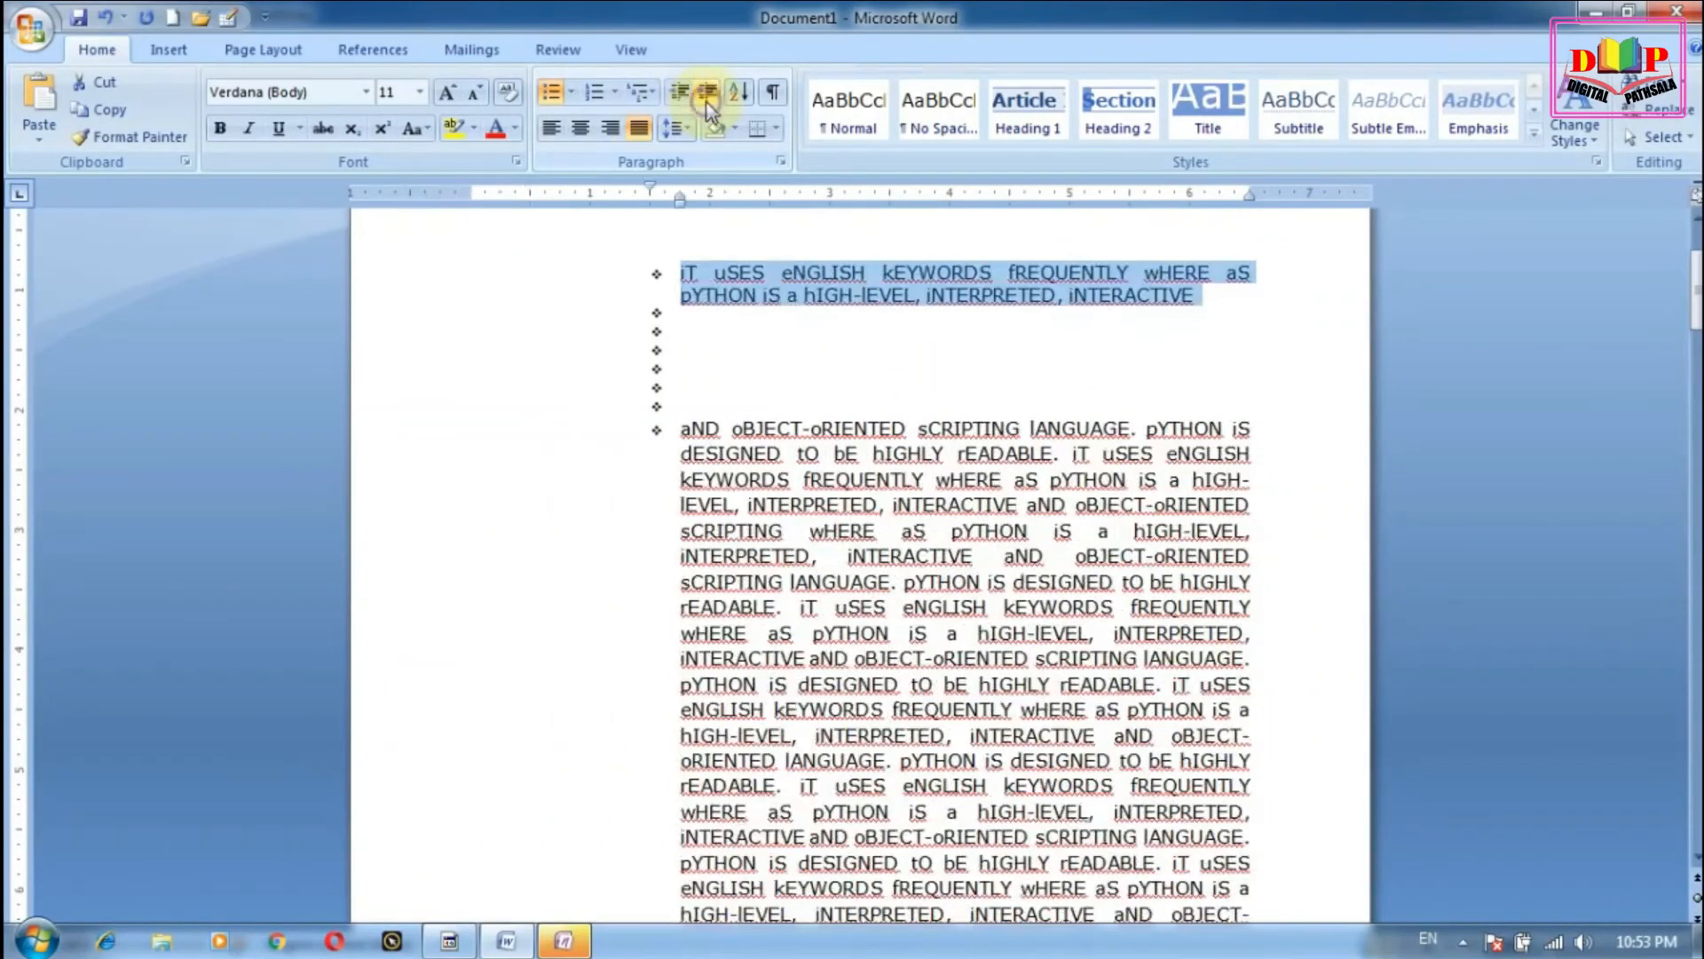
pyautogui.click(706, 100)
pyautogui.click(706, 101)
pyautogui.click(704, 103)
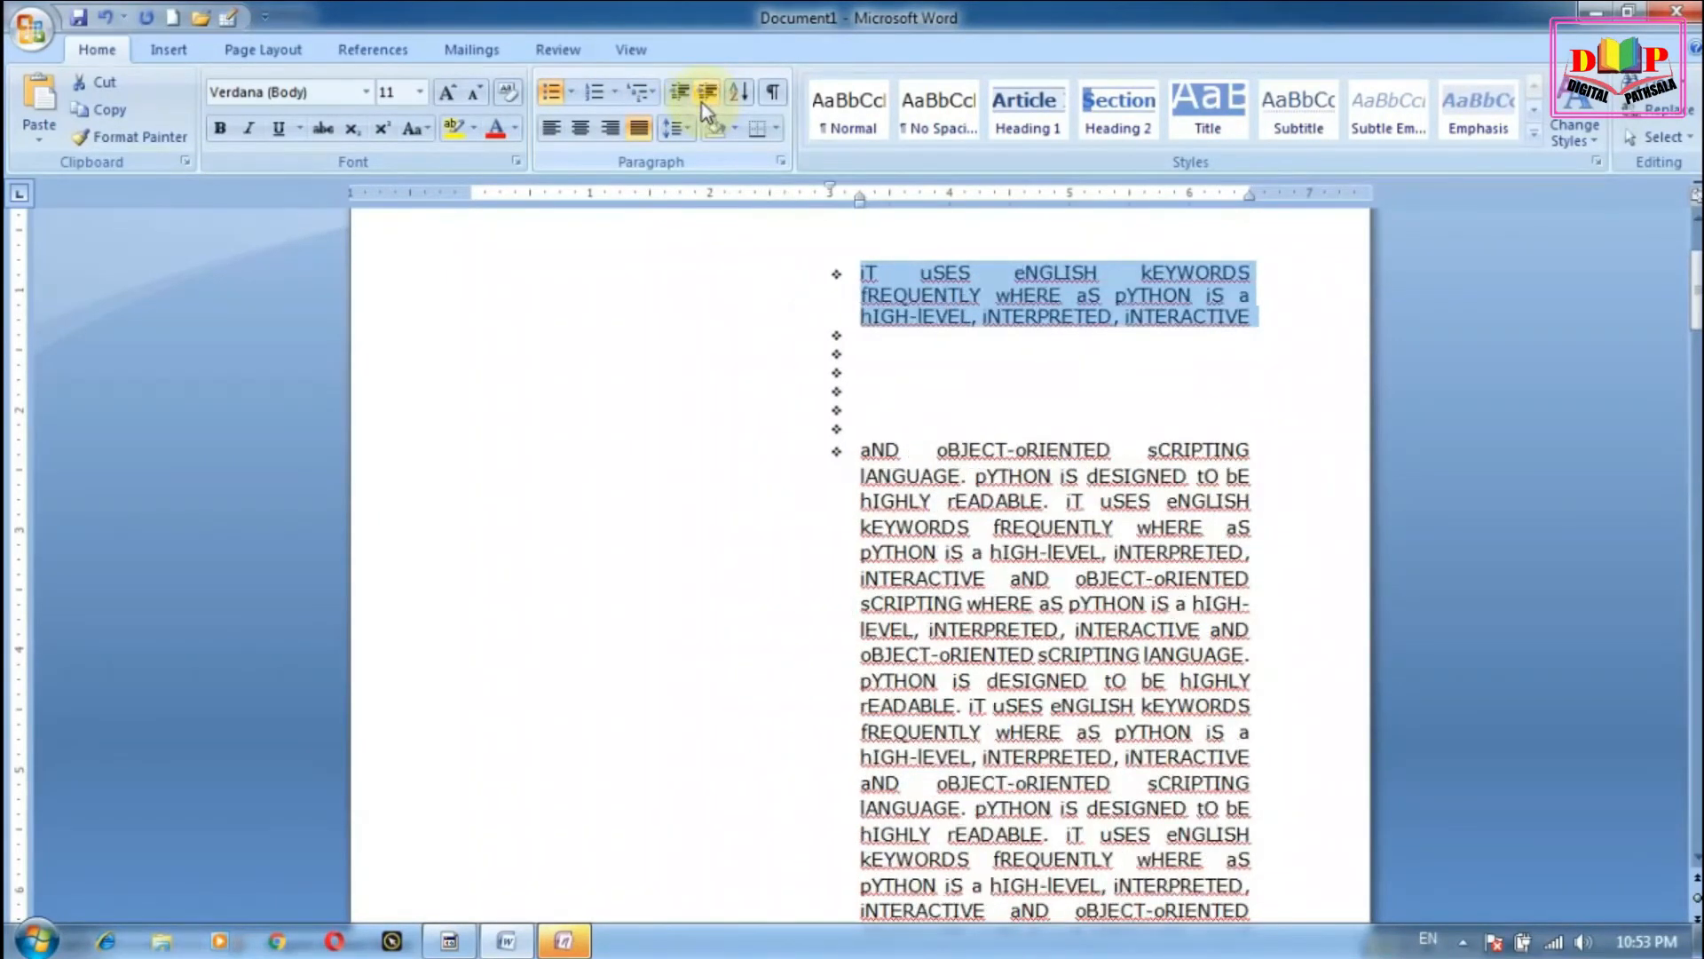
# Step: Decrease the bulleted list's indent until its bullets sit at the left margin, and shift the first item slightly farther outward
pyautogui.click(674, 92)
pyautogui.click(675, 92)
pyautogui.click(675, 92)
pyautogui.click(674, 93)
pyautogui.click(675, 92)
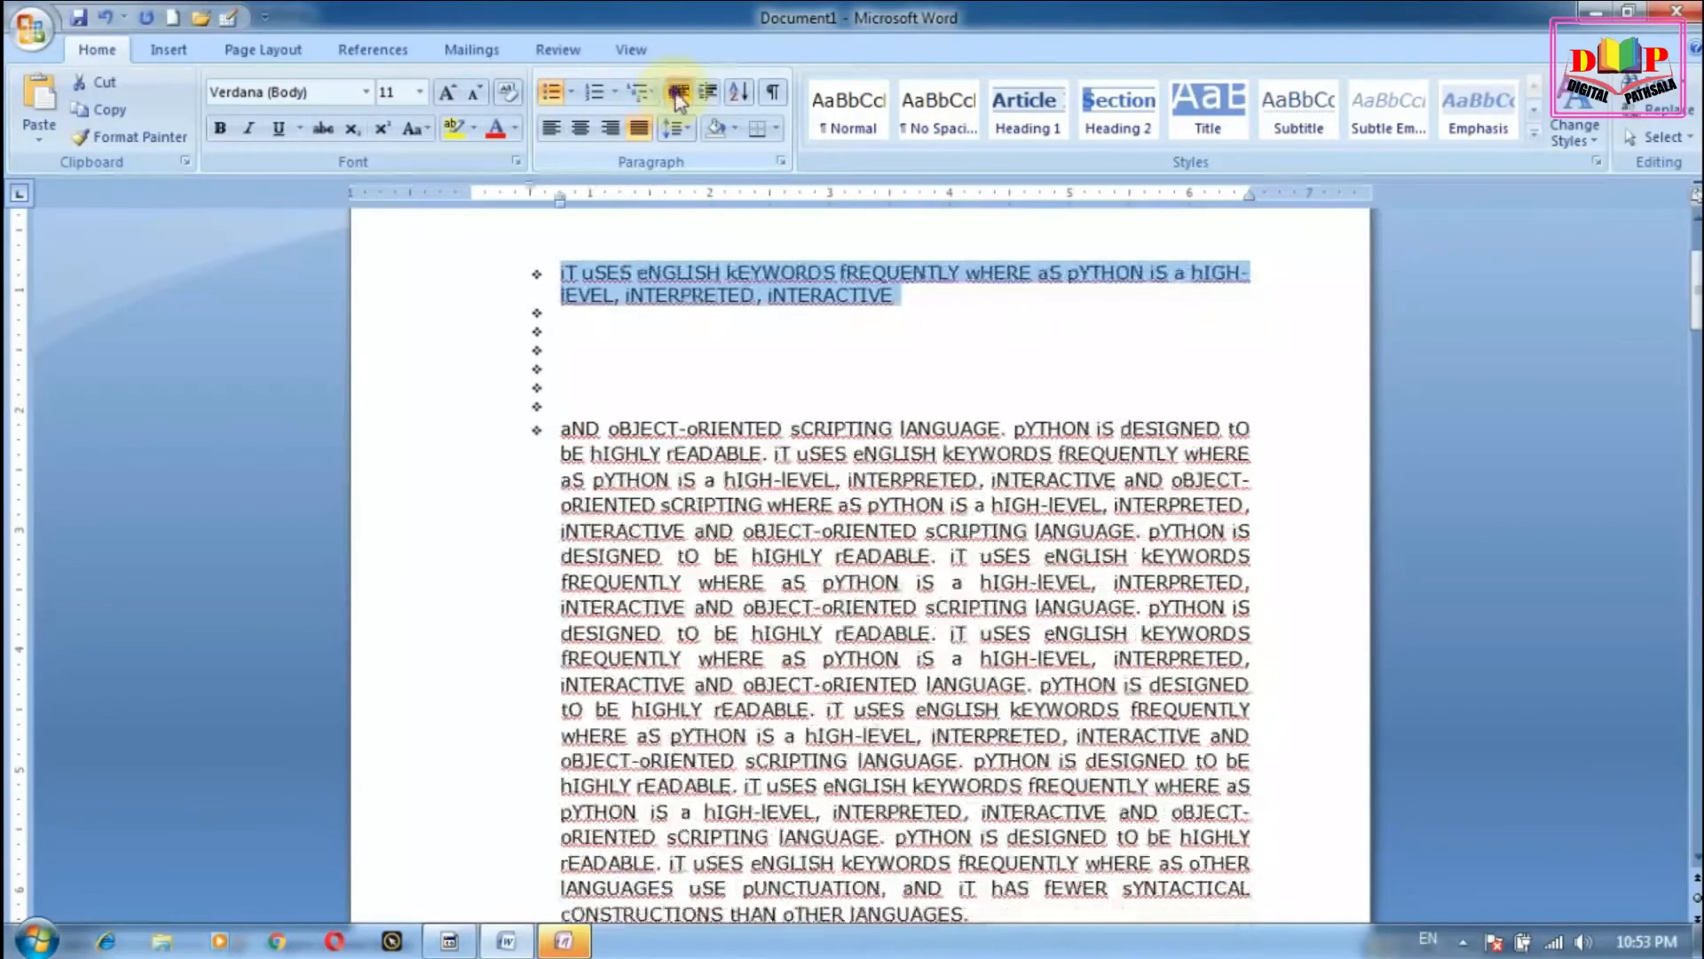
pyautogui.click(675, 92)
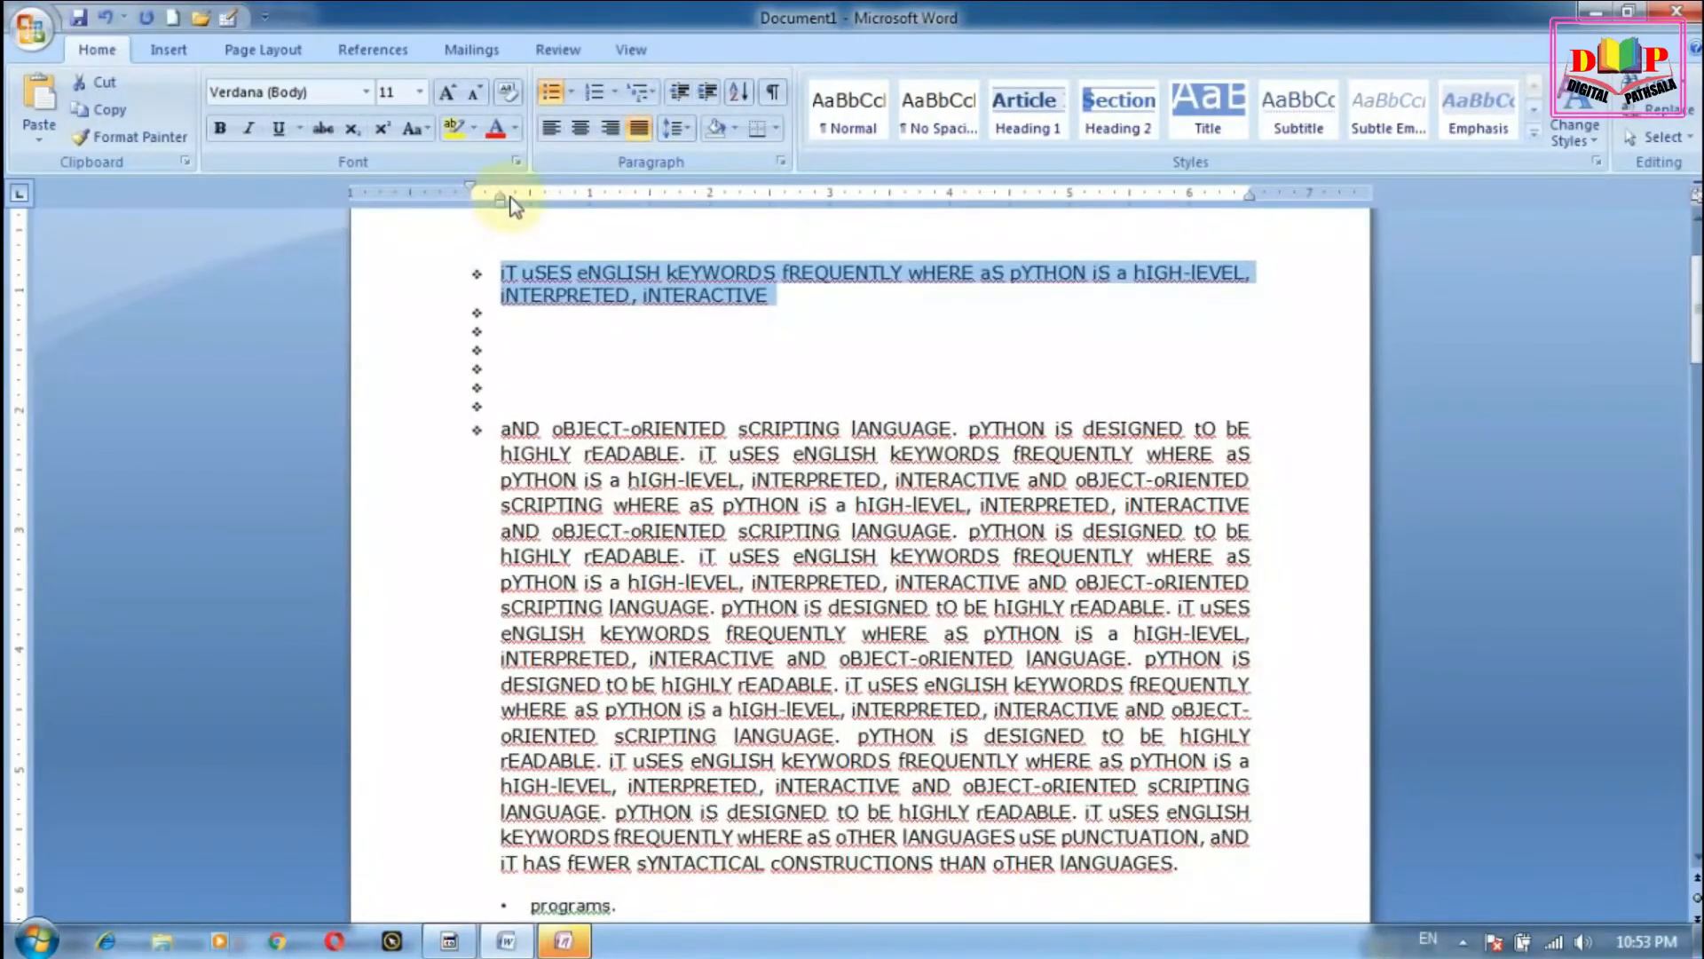
pyautogui.moveTo(502, 201)
pyautogui.mouseDown()
pyautogui.moveTo(679, 201)
pyautogui.moveTo(489, 206)
pyautogui.mouseUp()
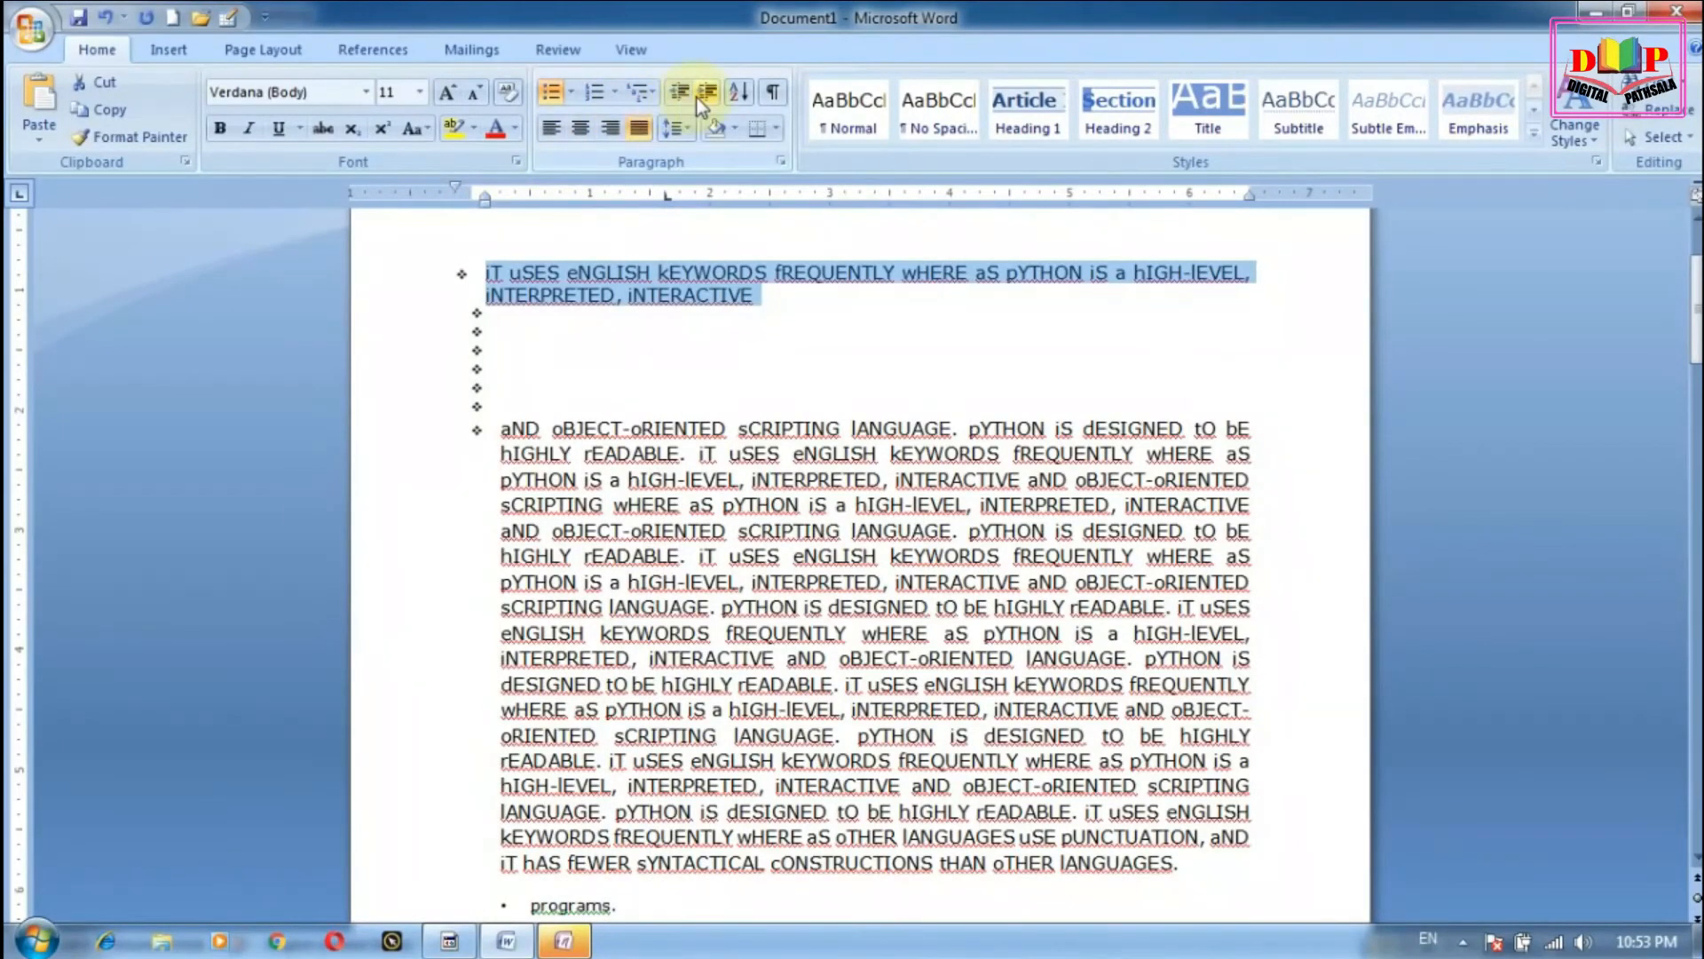
# Step: Highlight the first bulleted item and the empty bullet just below it in red
pyautogui.click(733, 127)
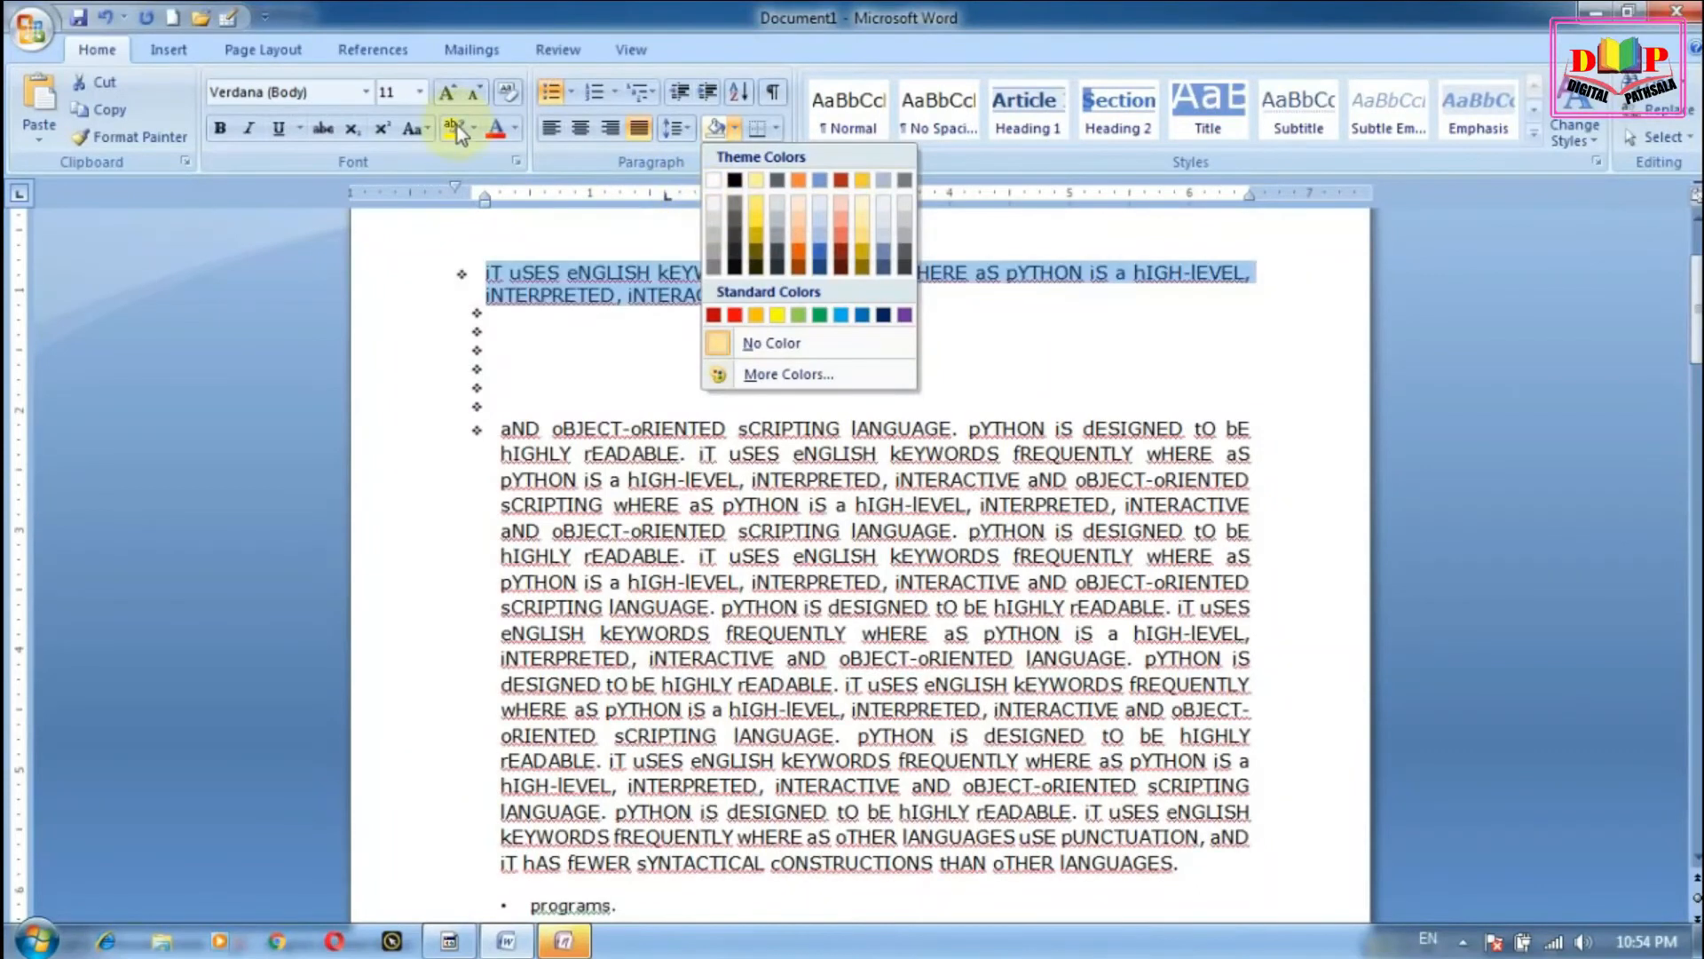
pyautogui.click(388, 240)
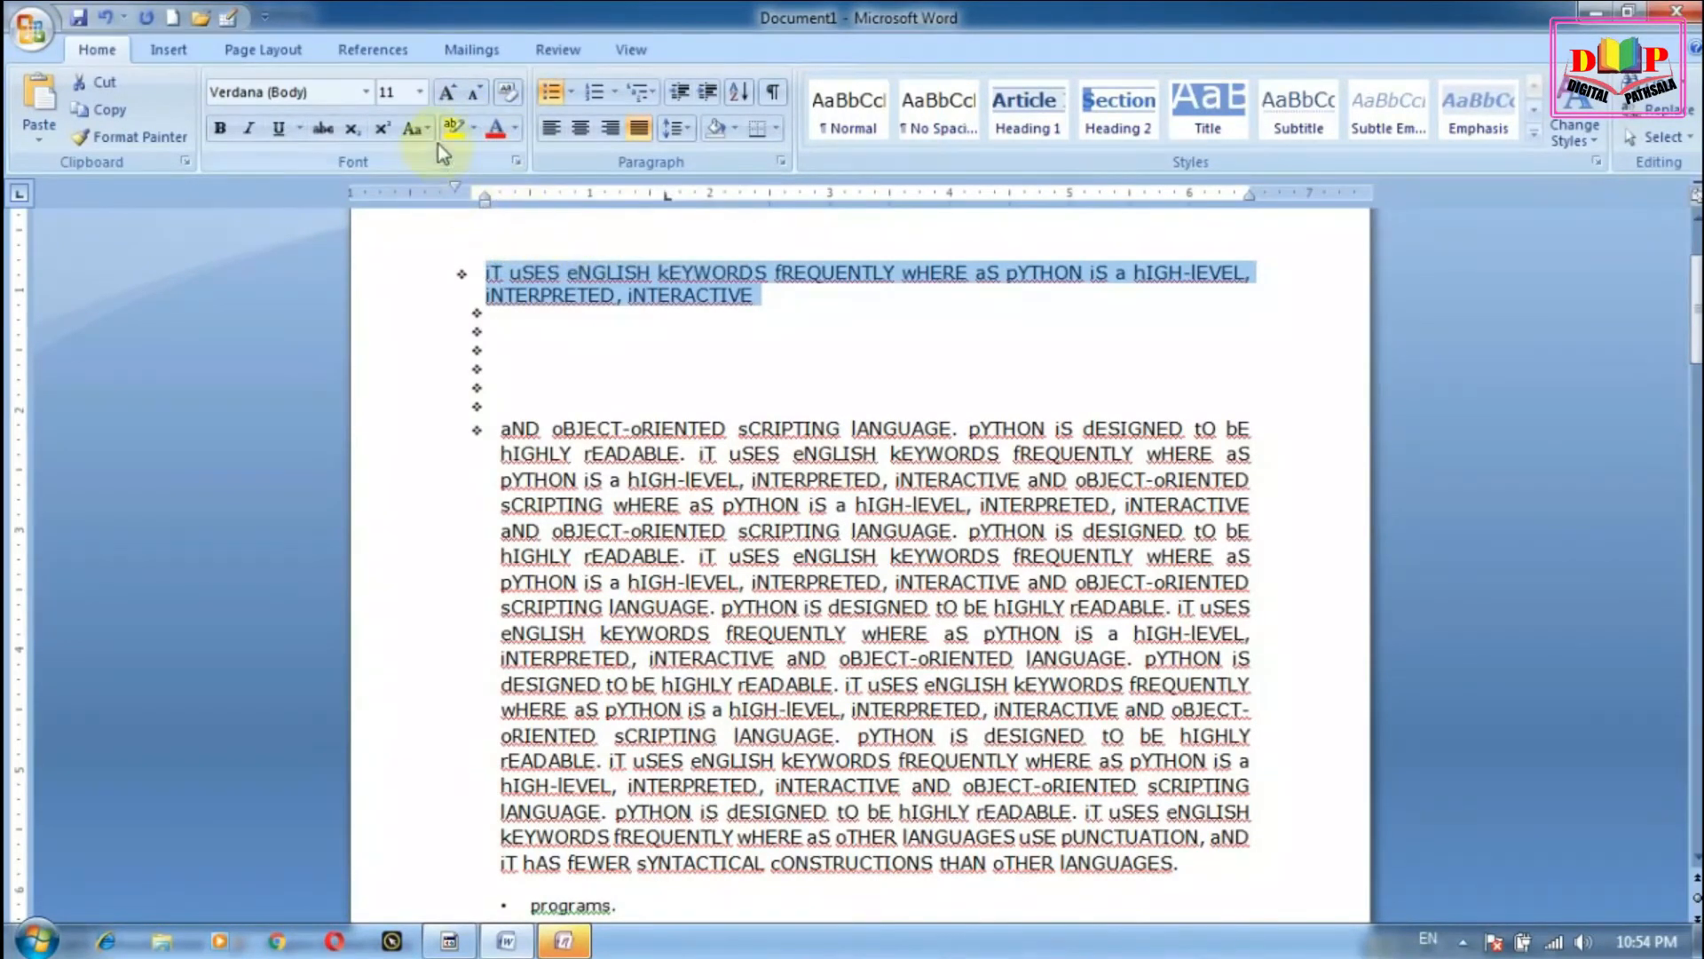
pyautogui.click(484, 268)
pyautogui.moveTo(487, 257); pyautogui.dragTo(836, 319)
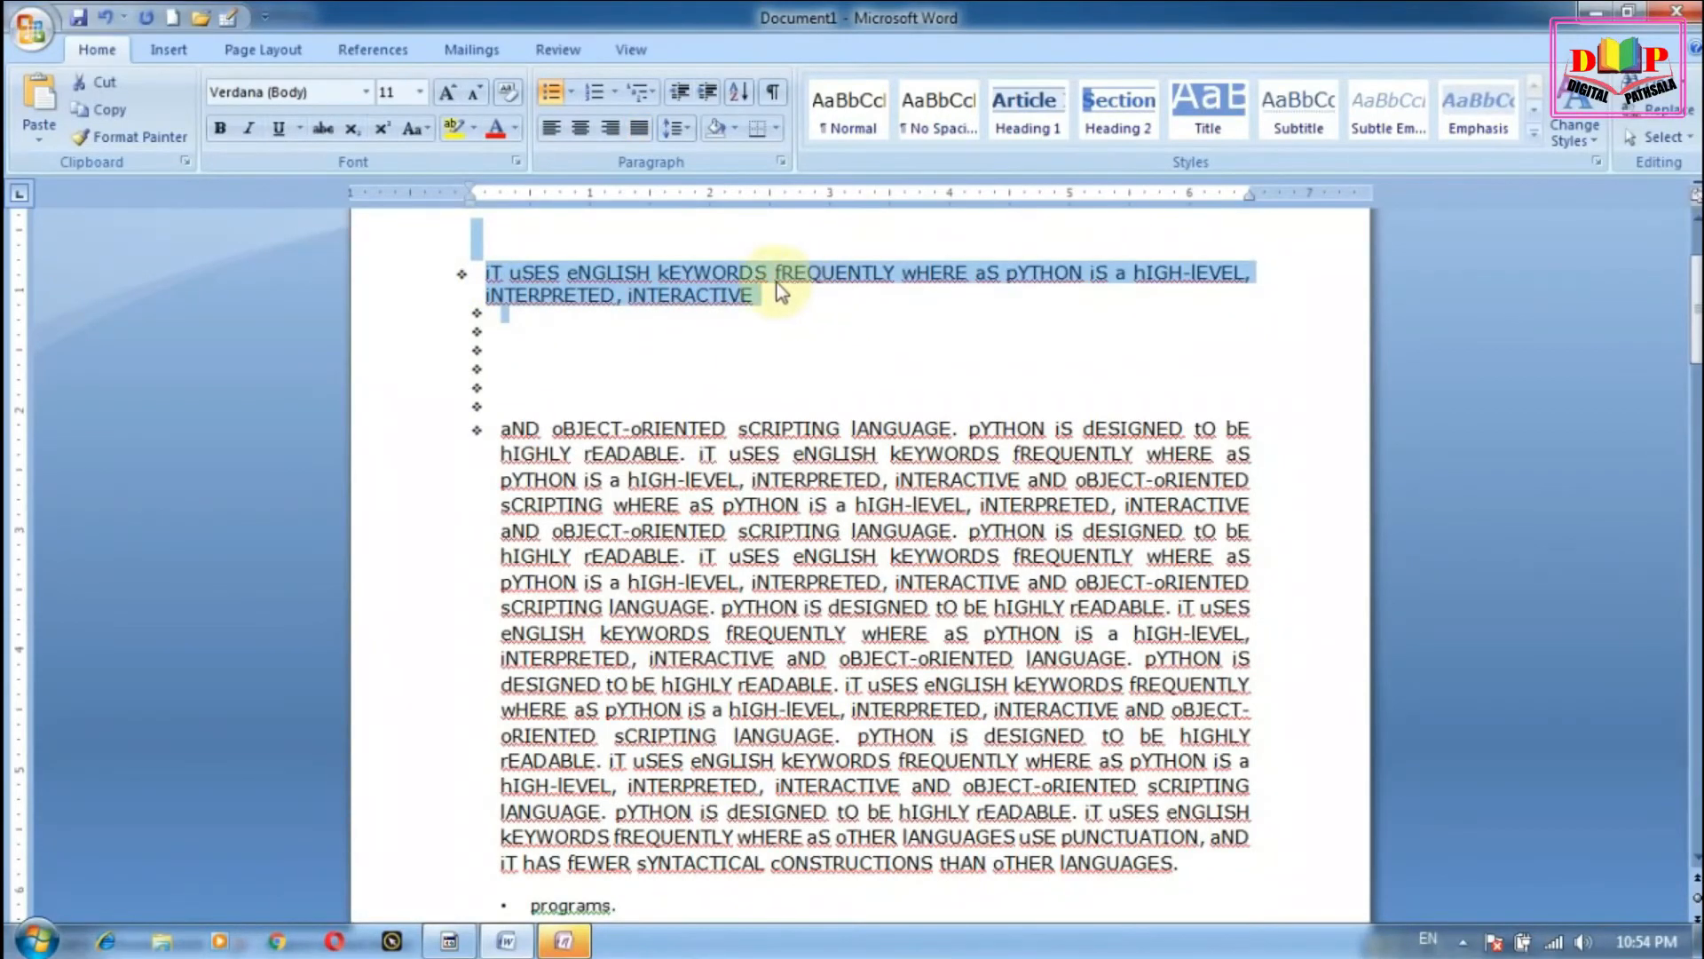
pyautogui.click(476, 131)
pyautogui.click(462, 201)
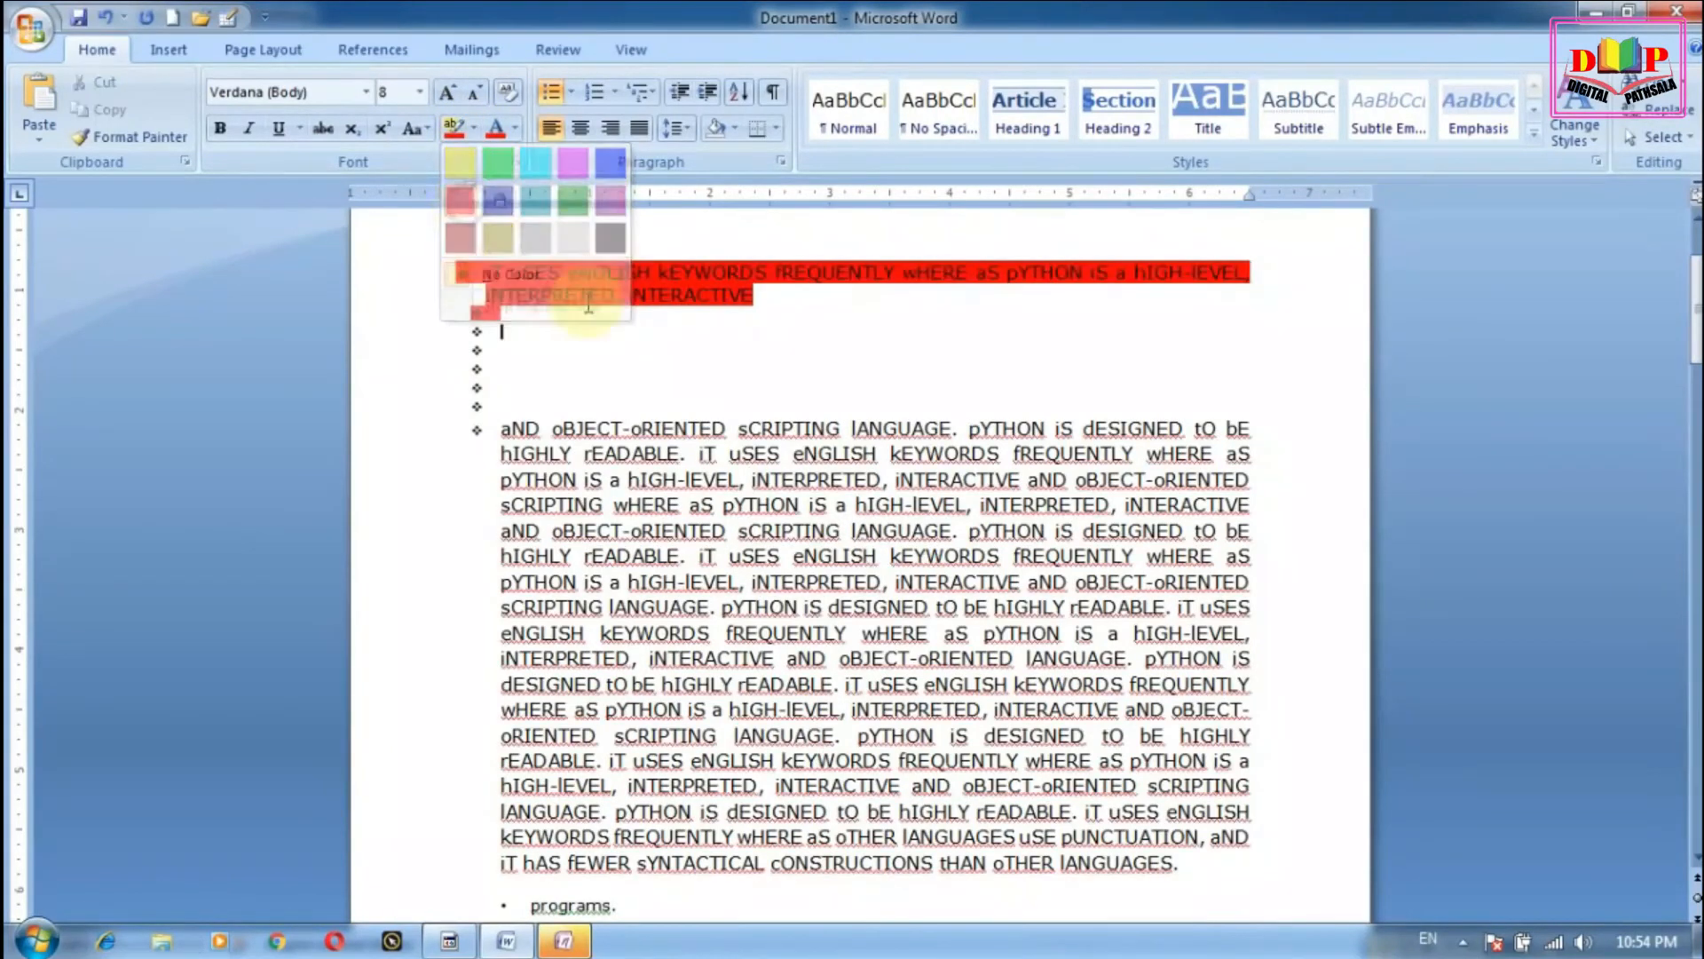
# Step: Set the font color of the red-highlighted first bulleted item to yellow
pyautogui.click(518, 128)
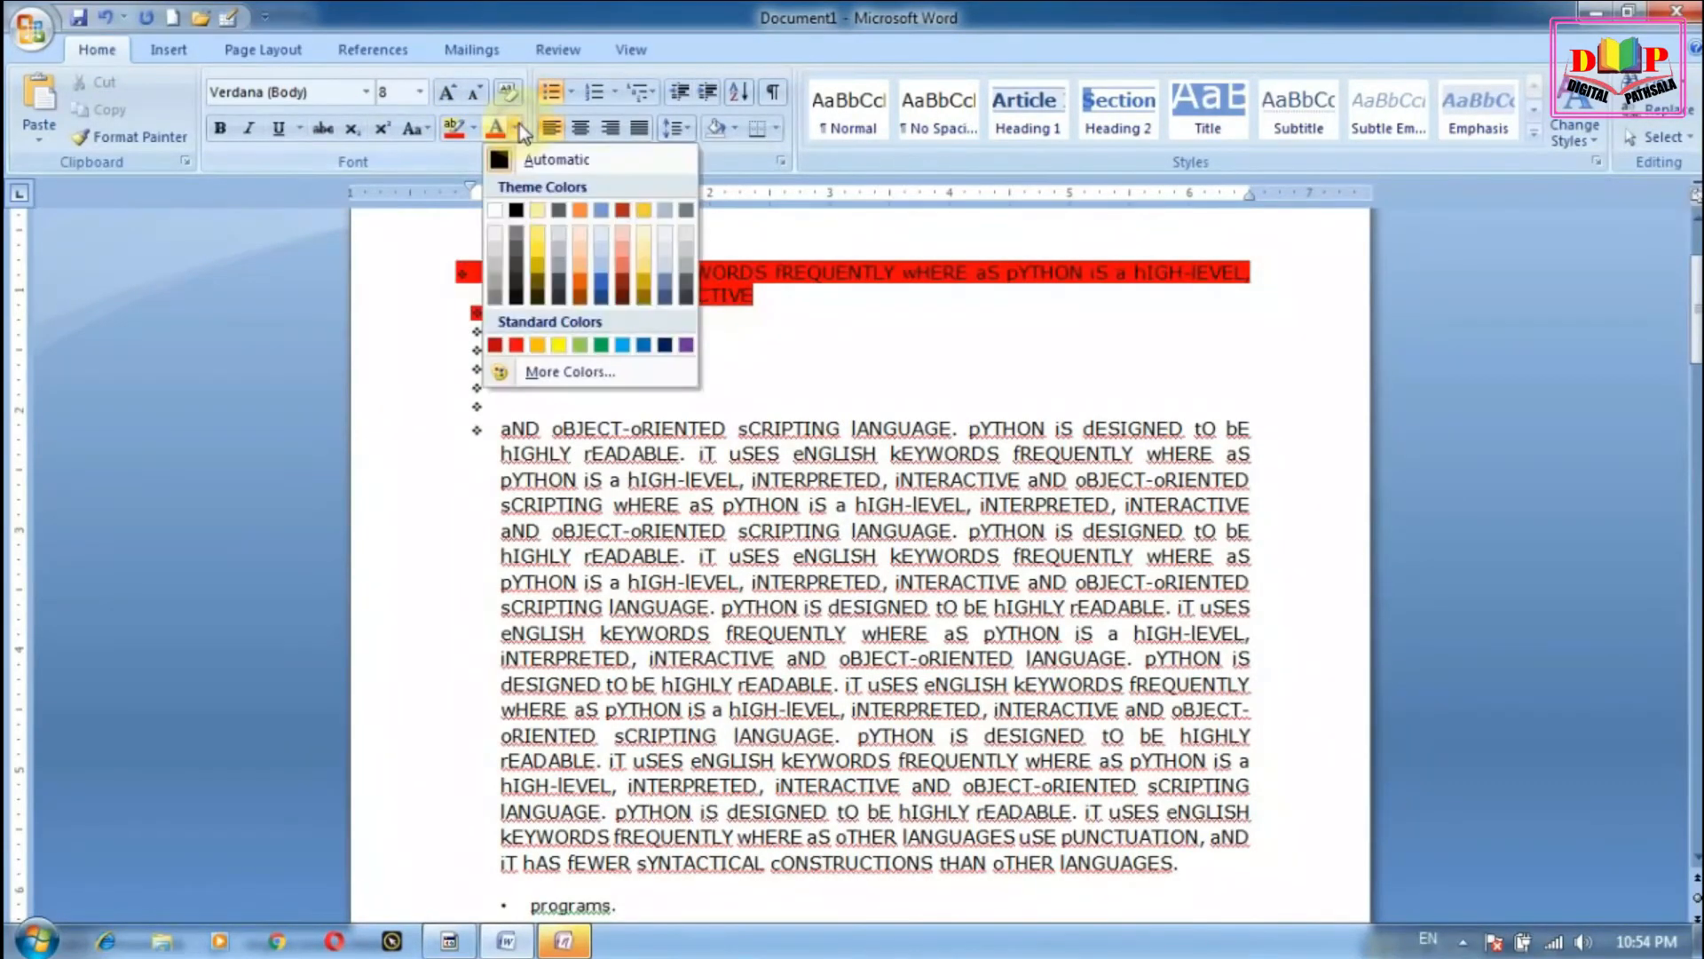
pyautogui.click(558, 346)
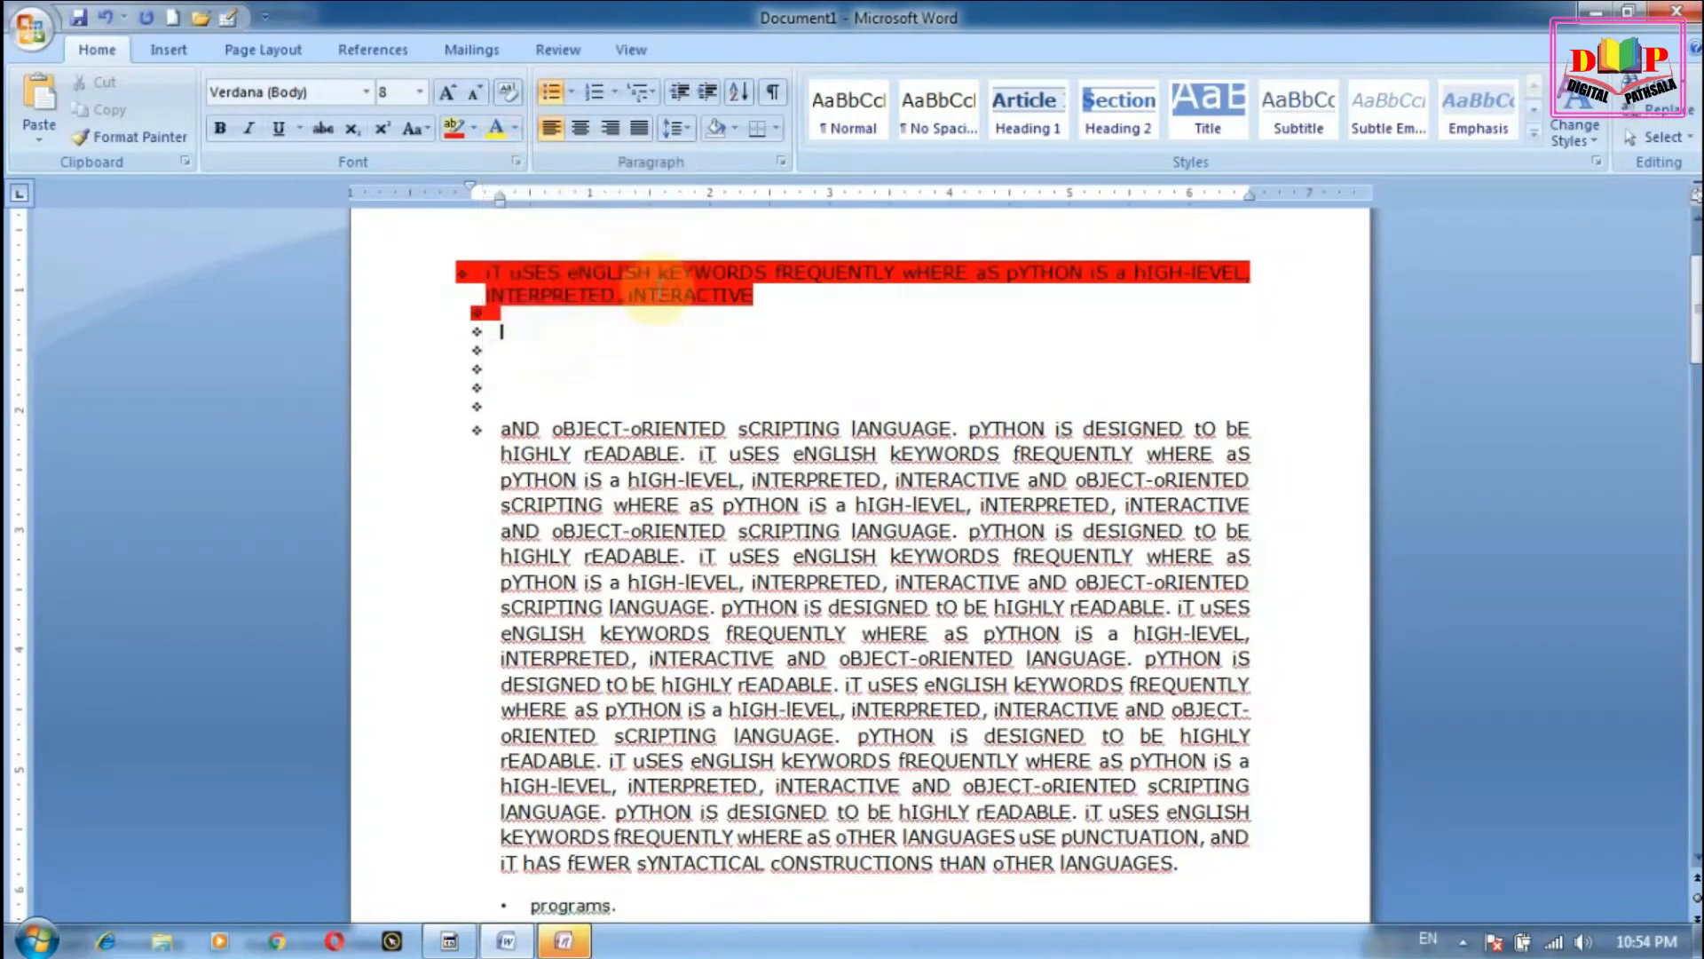
pyautogui.click(515, 129)
pyautogui.click(501, 127)
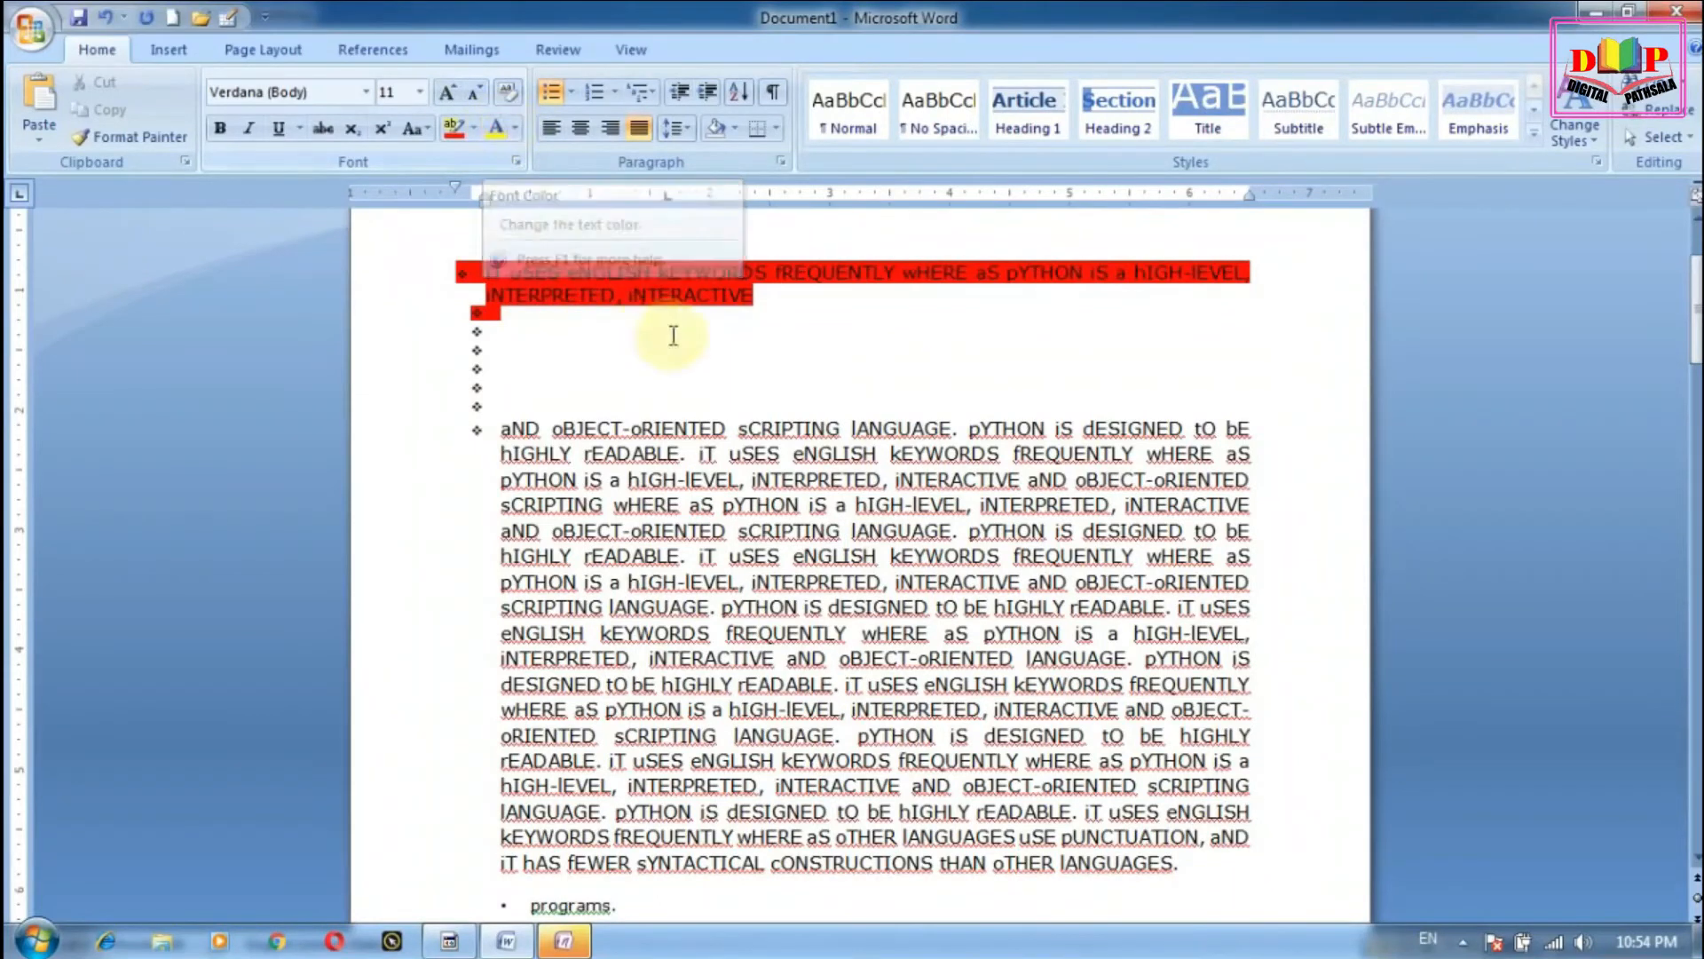
pyautogui.moveTo(726, 295); pyautogui.dragTo(476, 236)
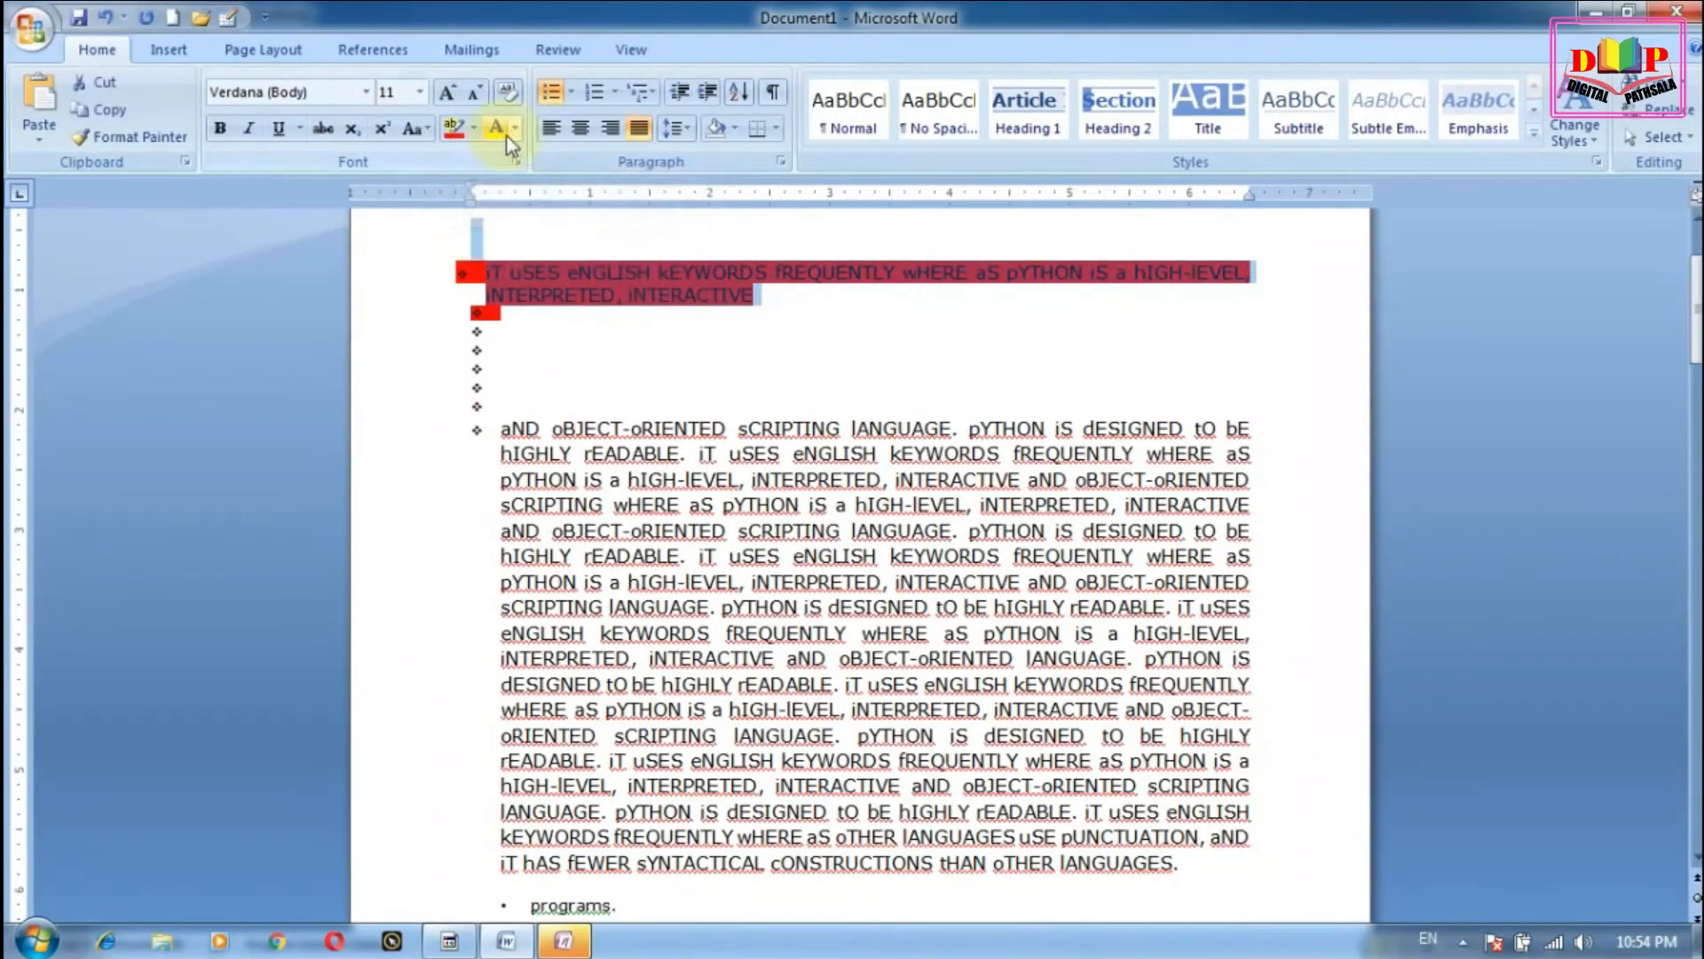
pyautogui.click(568, 312)
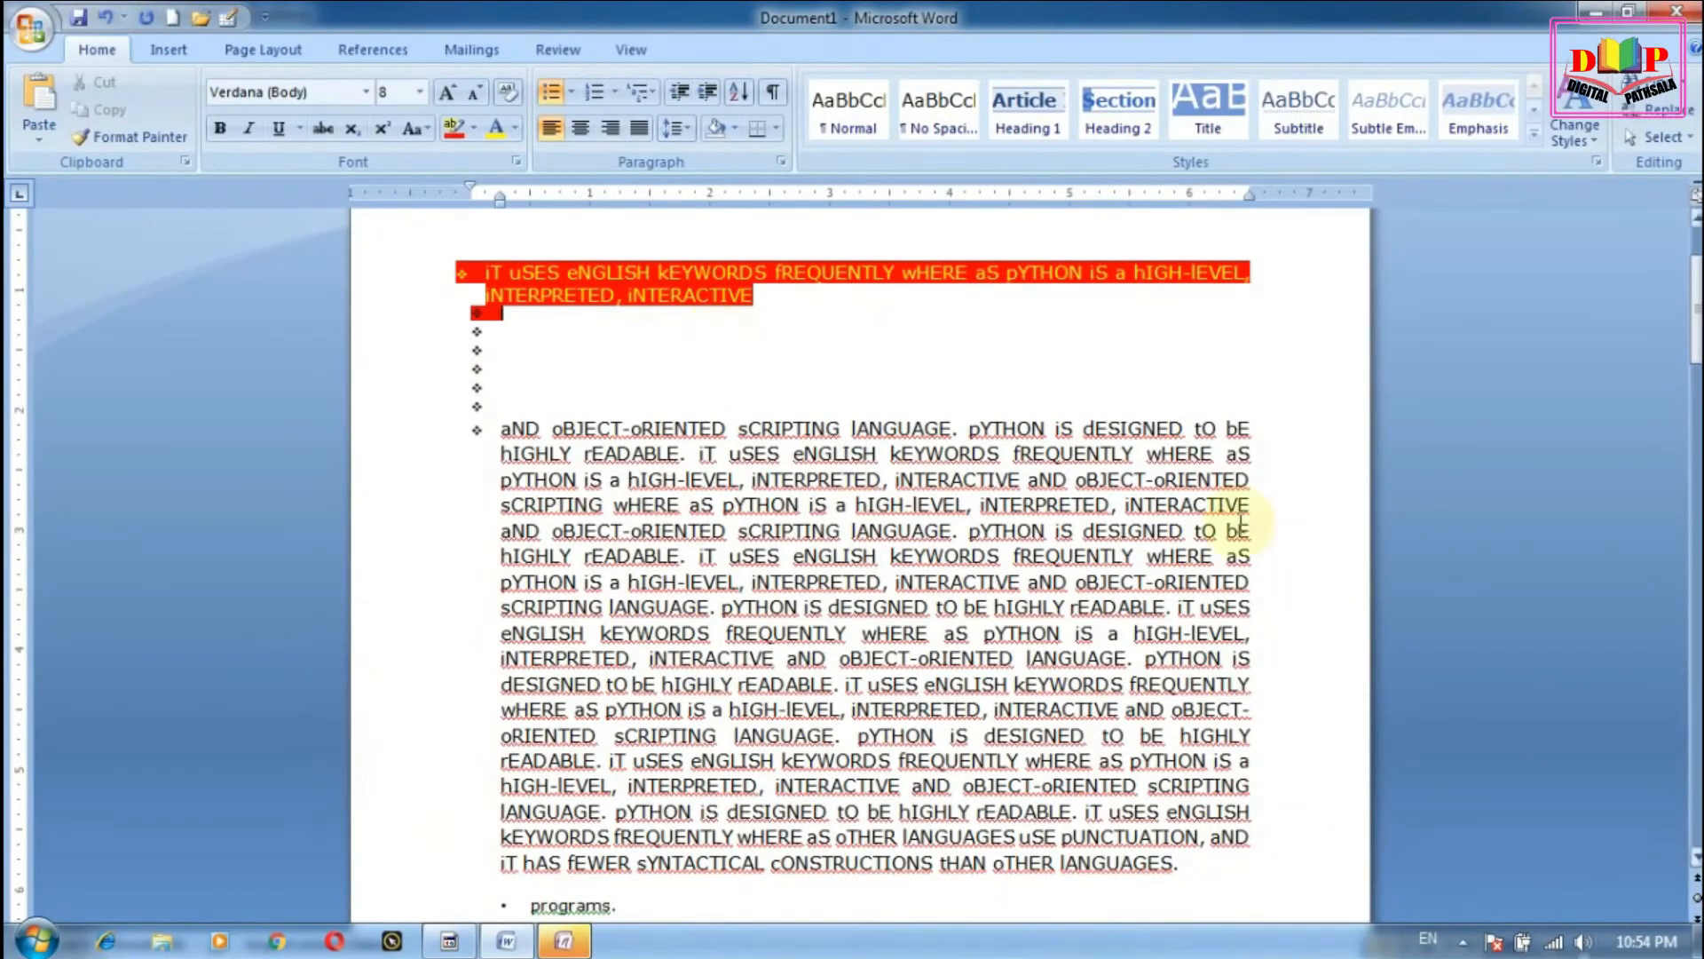
# Step: Try purple shading on the empty bulleted items and the long paragraph below them, and finish with light green shading
pyautogui.click(737, 137)
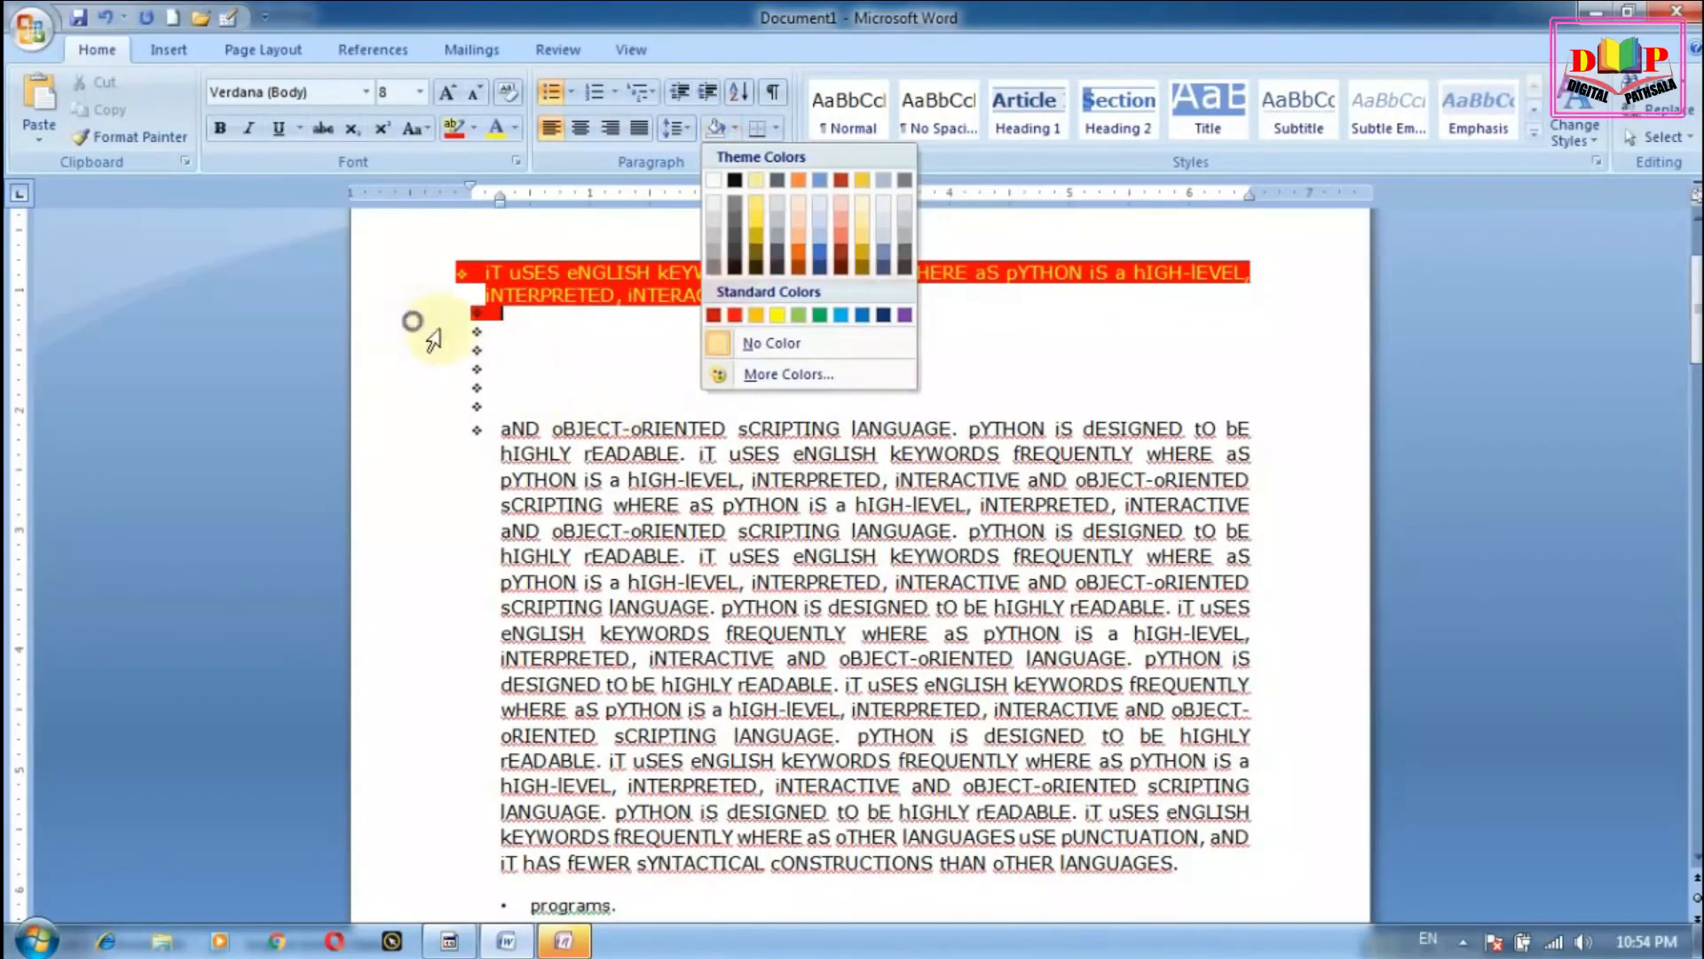
pyautogui.click(733, 345)
pyautogui.moveTo(519, 318); pyautogui.dragTo(1127, 429)
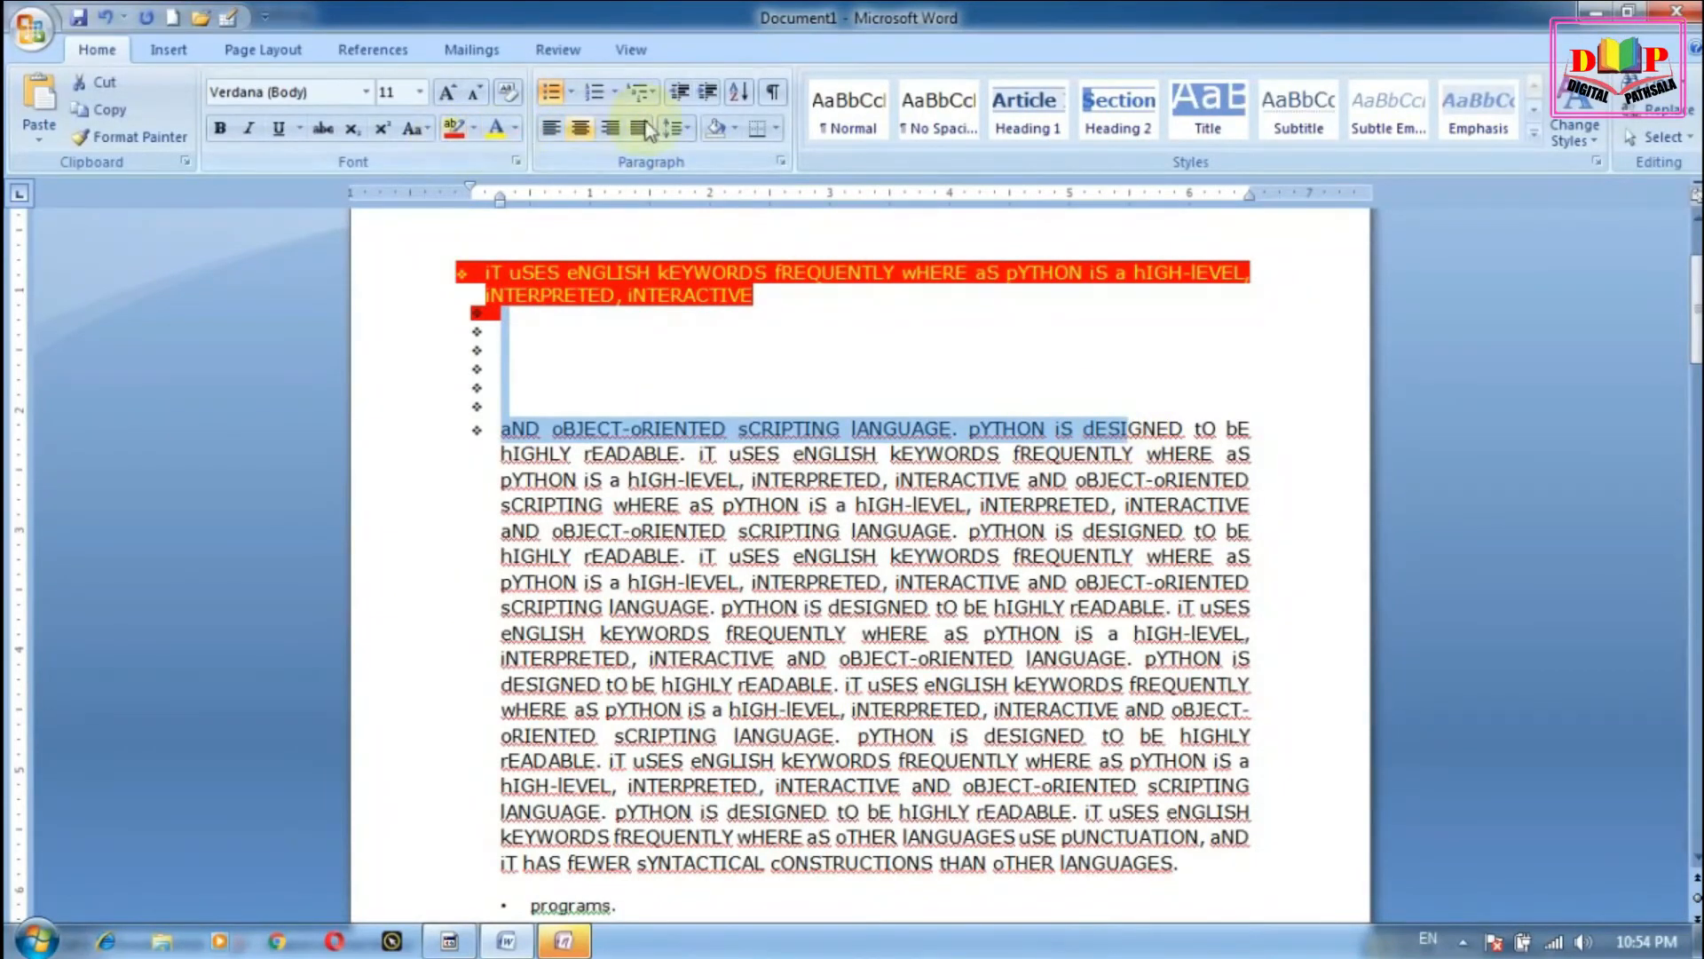
pyautogui.click(734, 131)
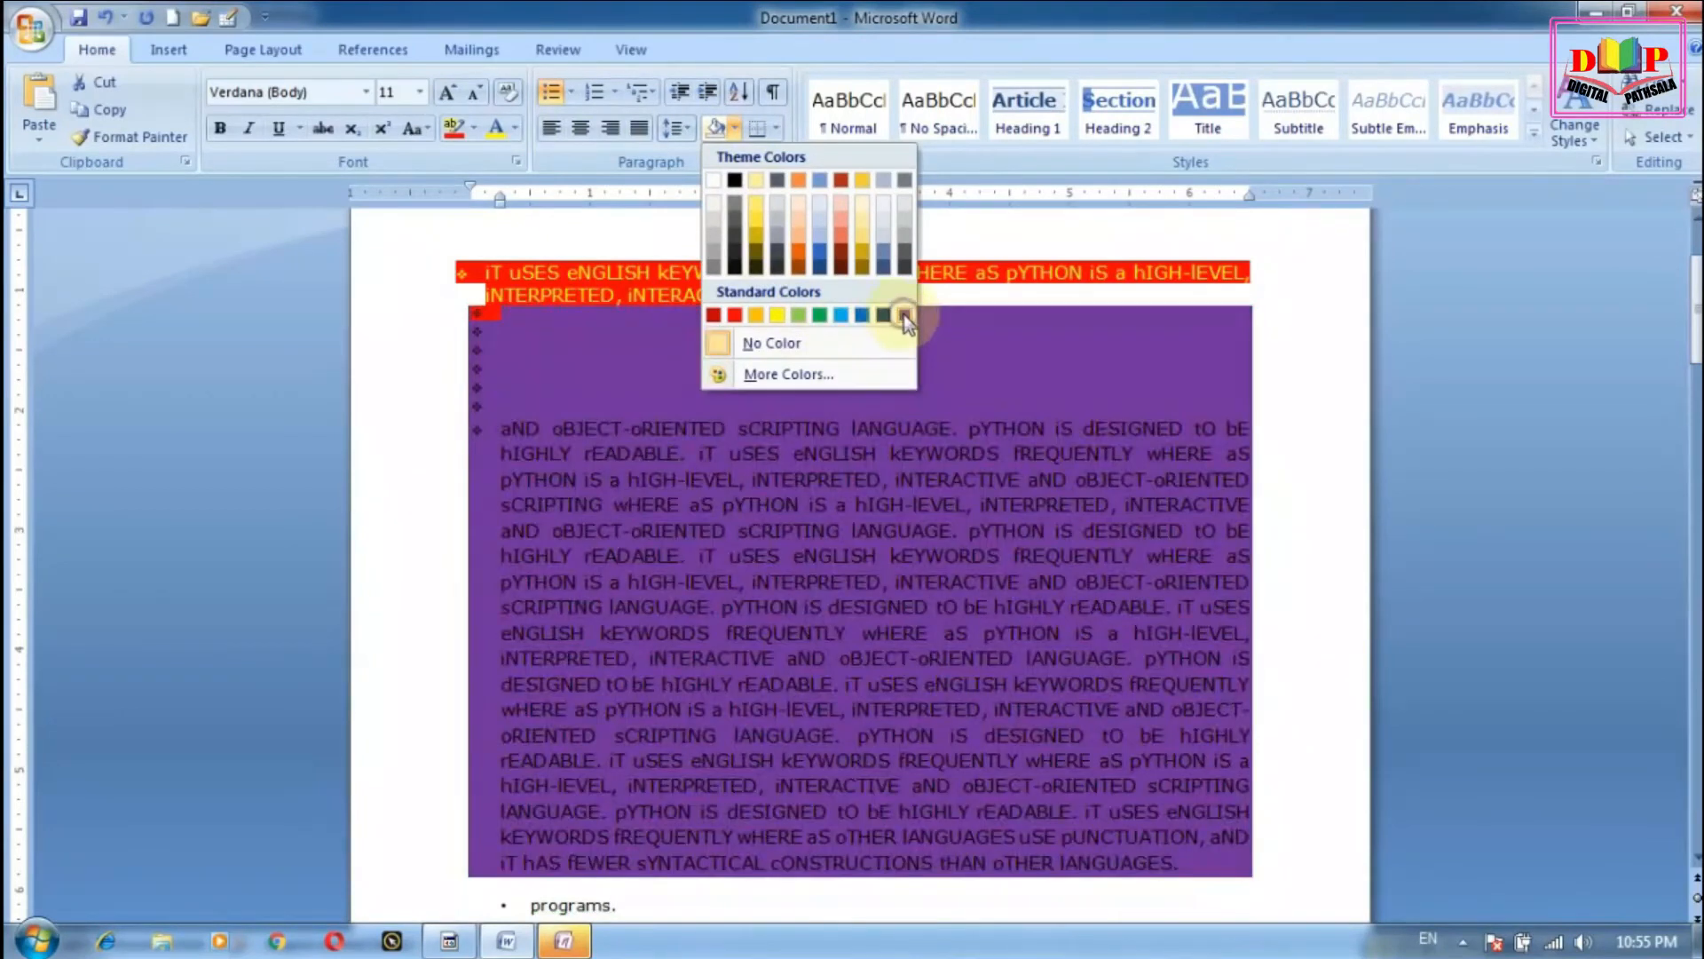
pyautogui.click(904, 316)
pyautogui.click(734, 128)
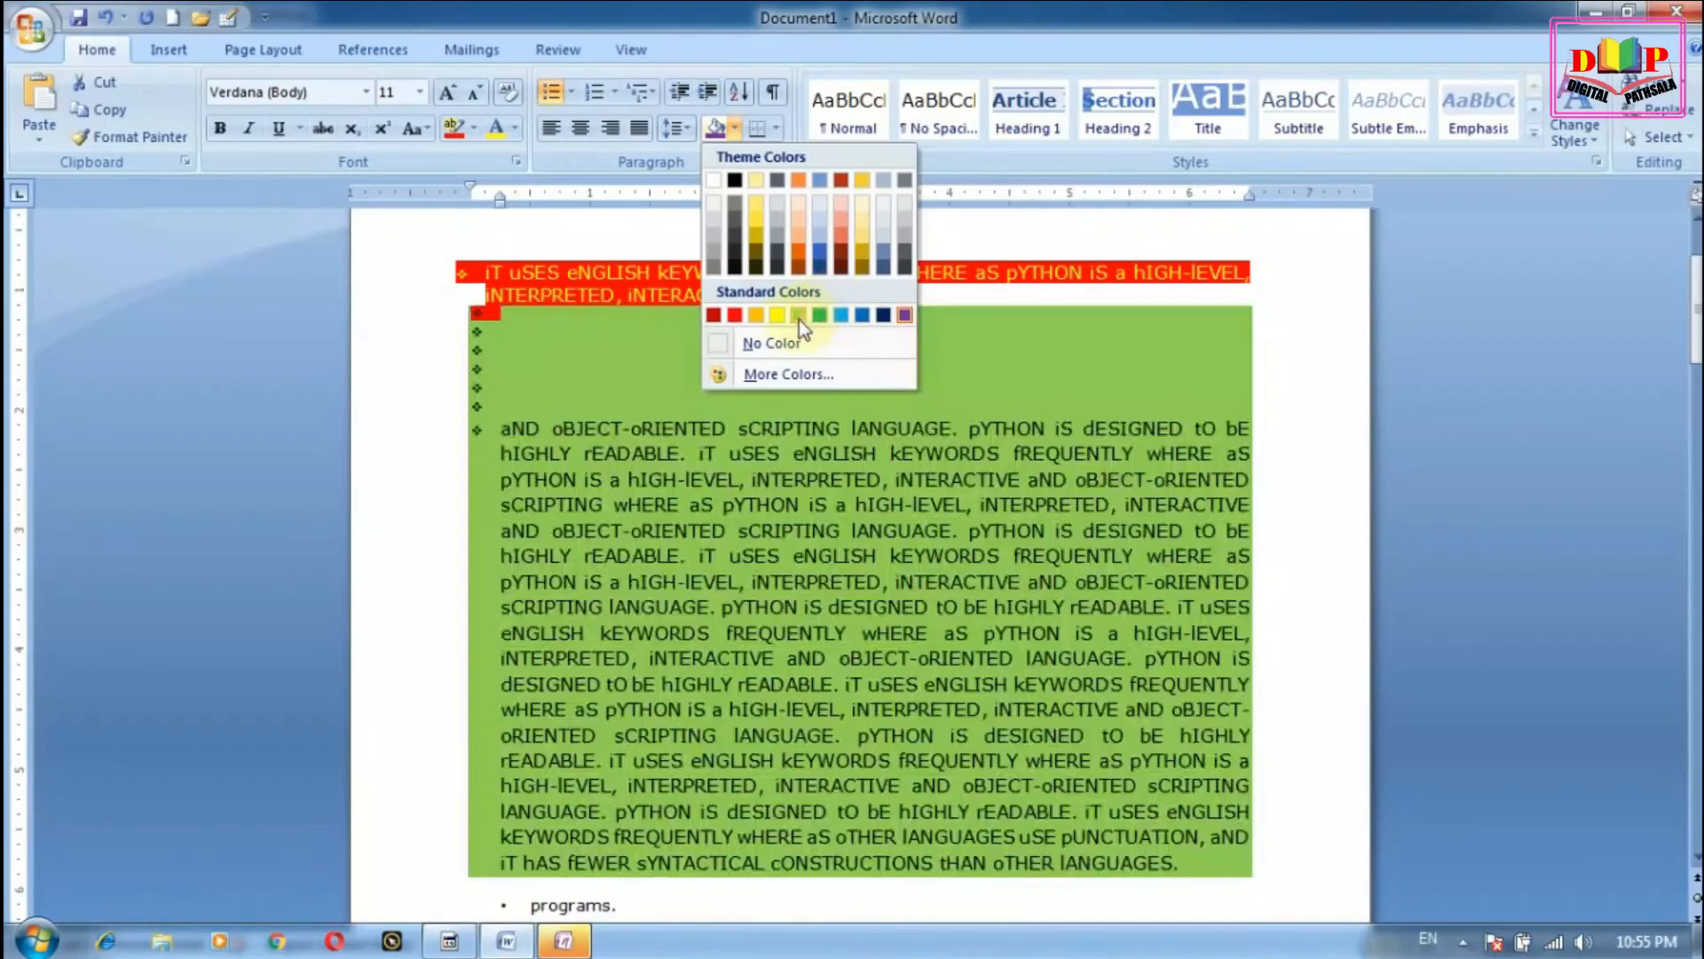
pyautogui.click(798, 315)
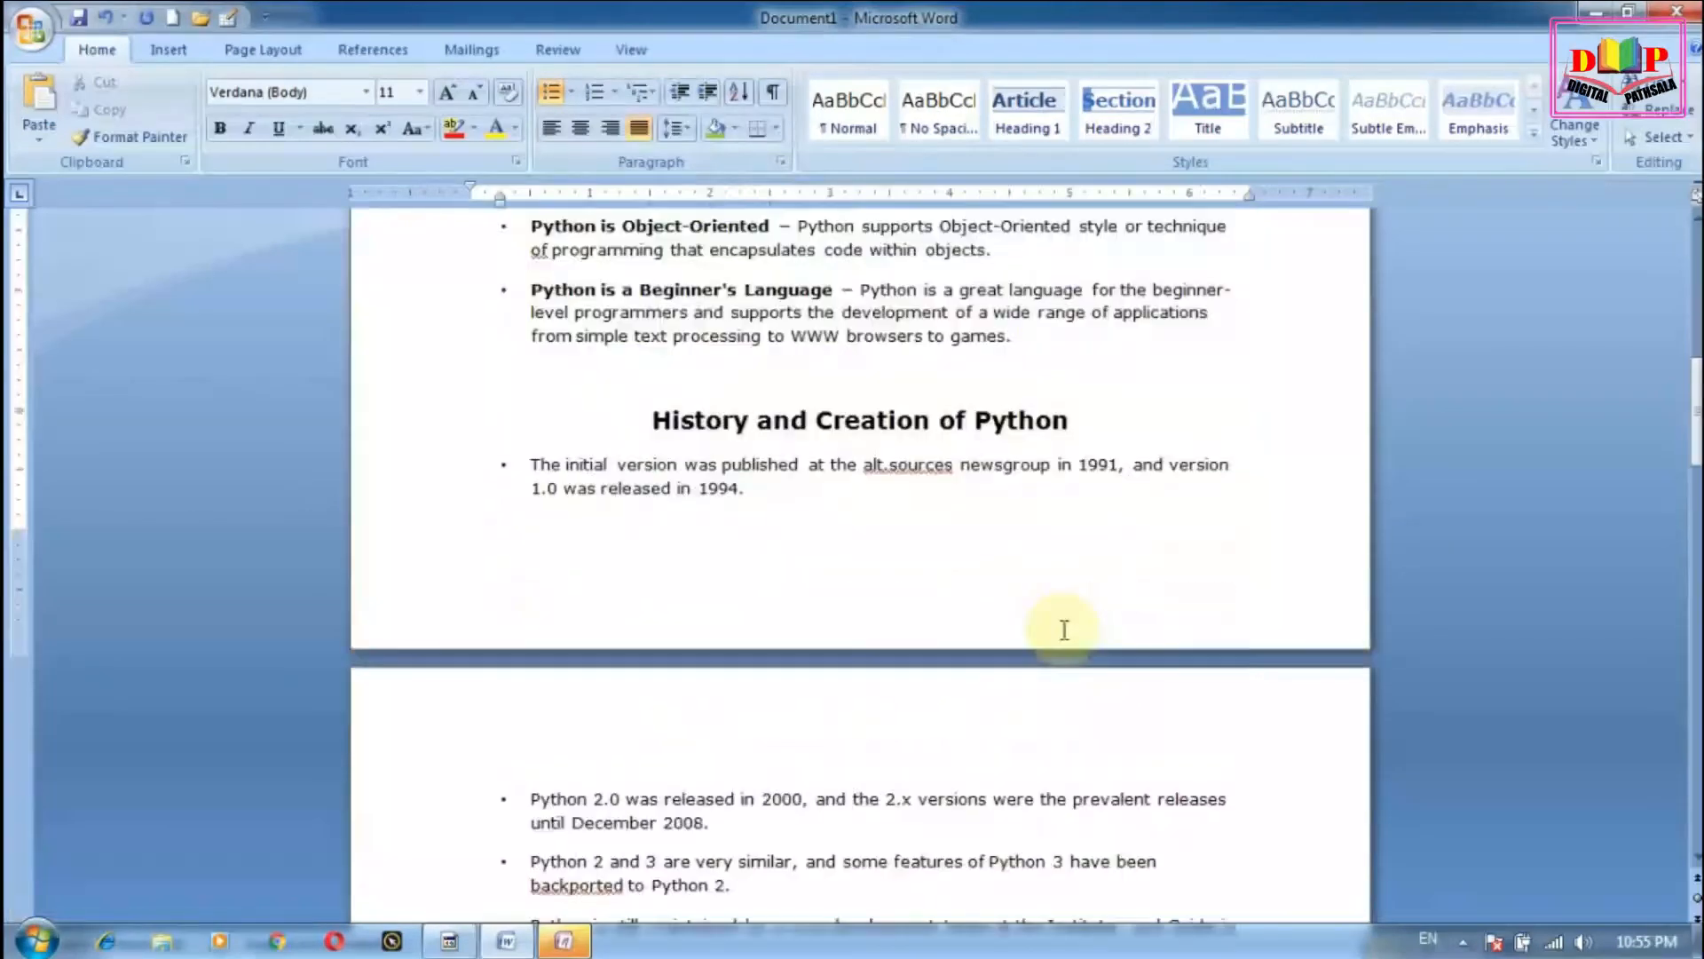
# Step: View the Sort Text options for the document and leave without sorting
pyautogui.scroll(12, 1064, 630)
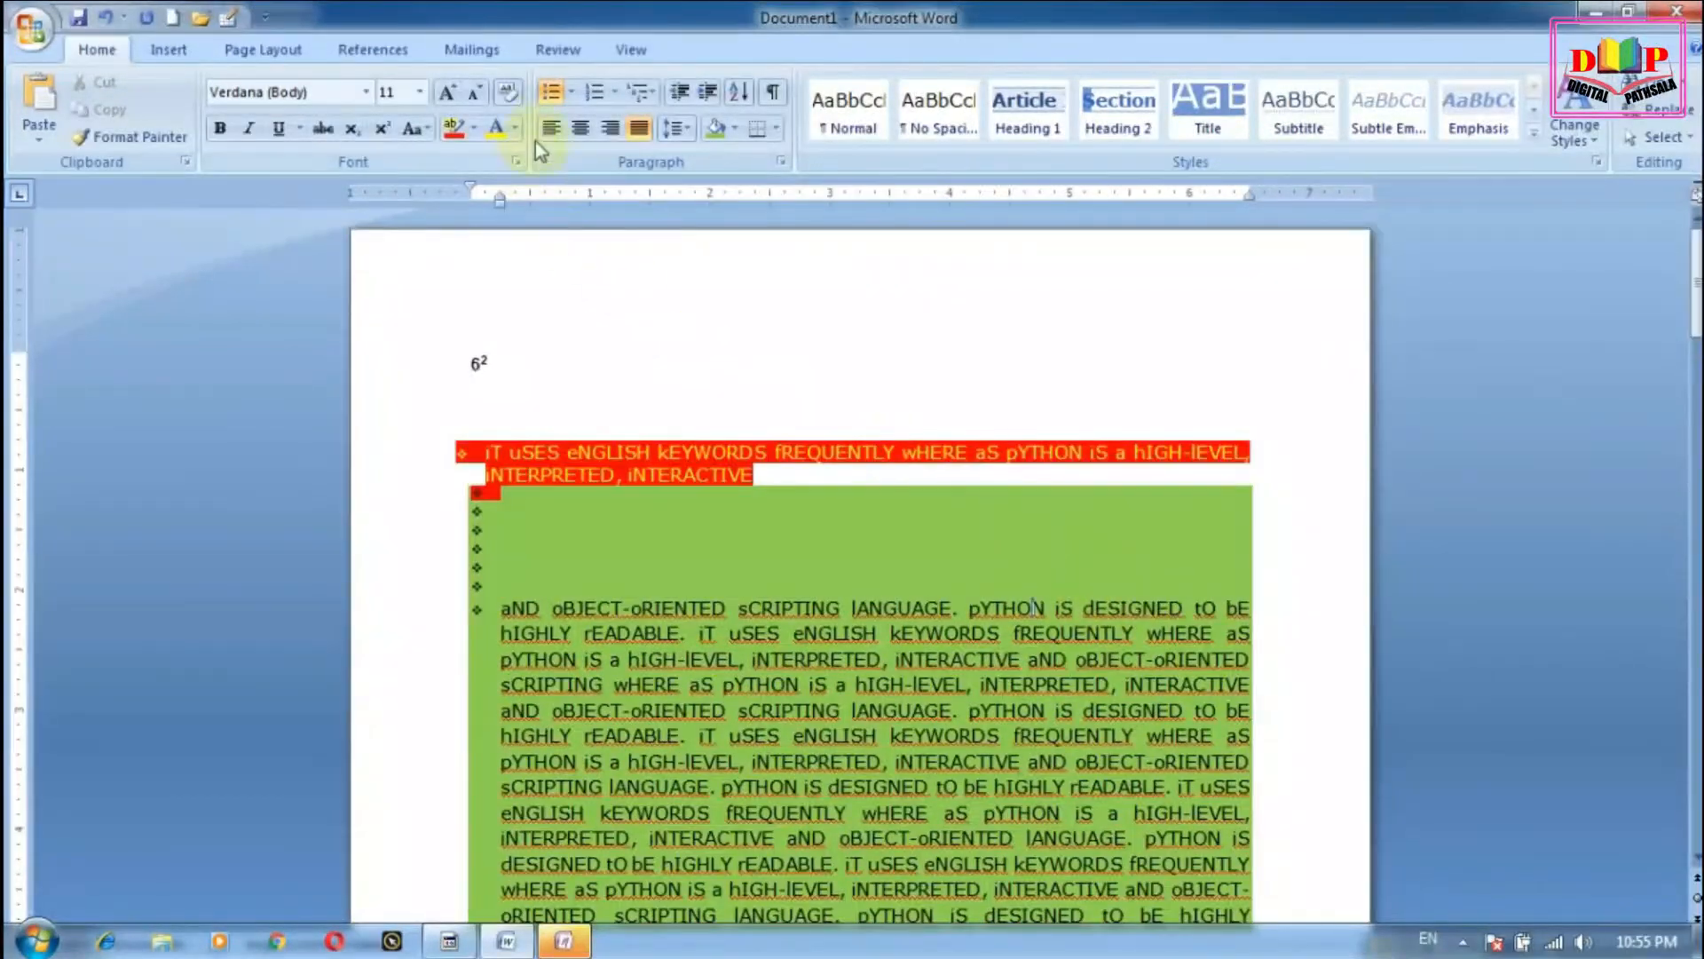
pyautogui.click(736, 93)
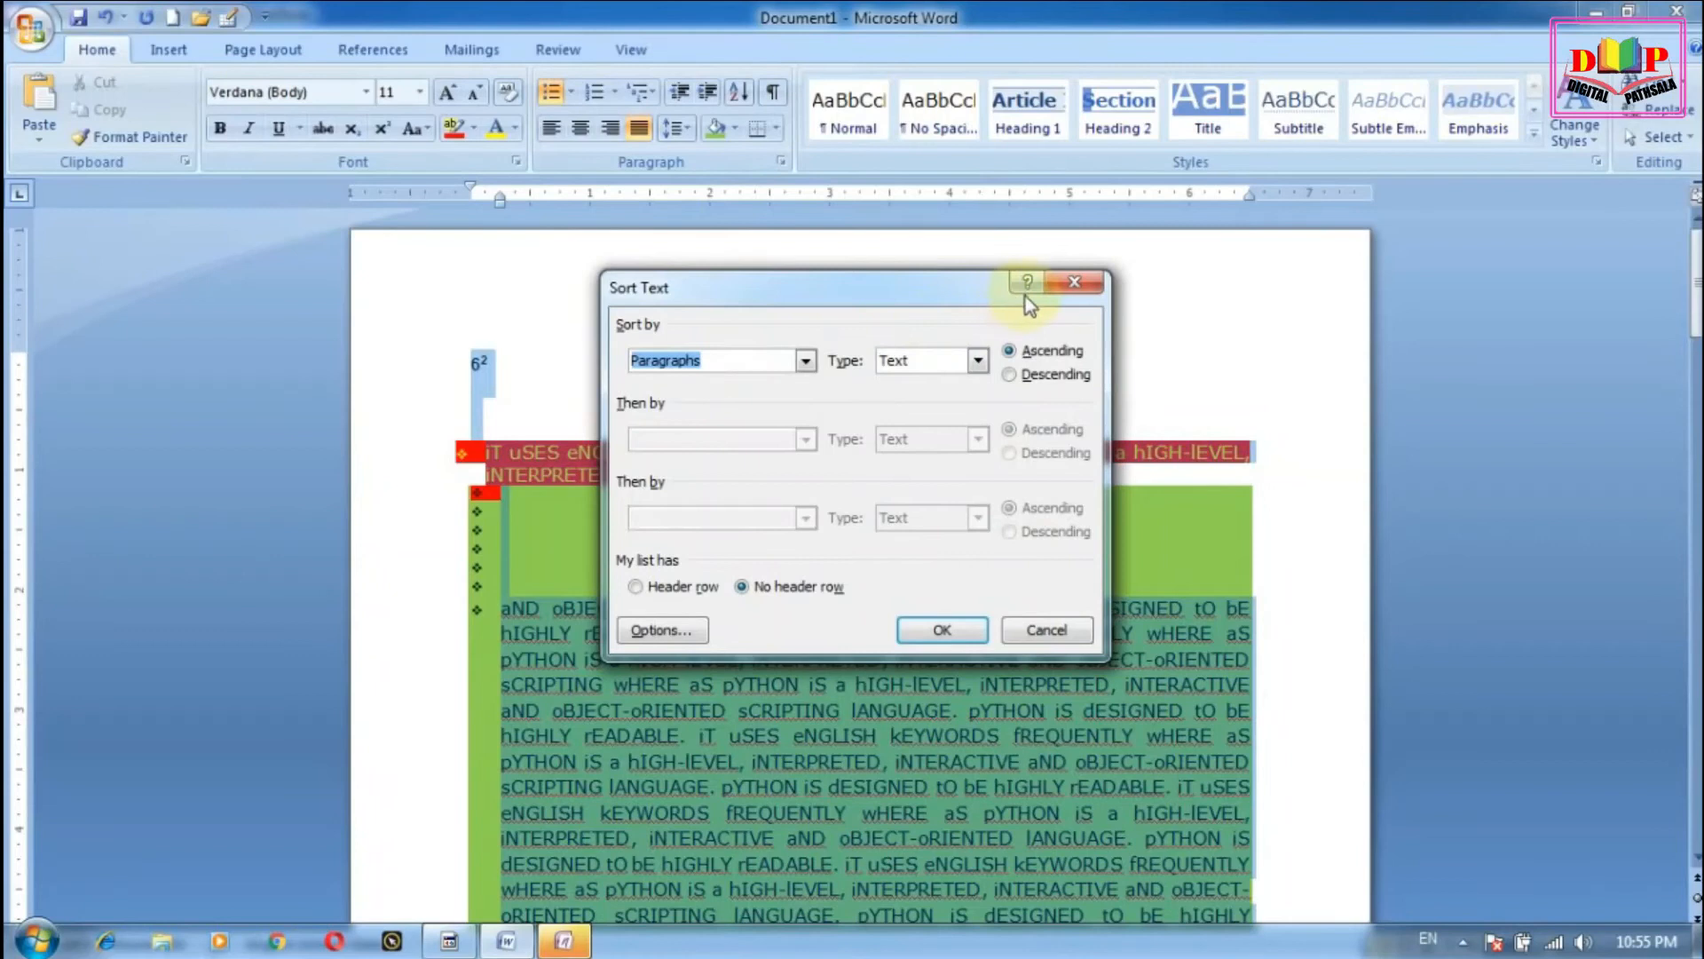
pyautogui.click(1059, 286)
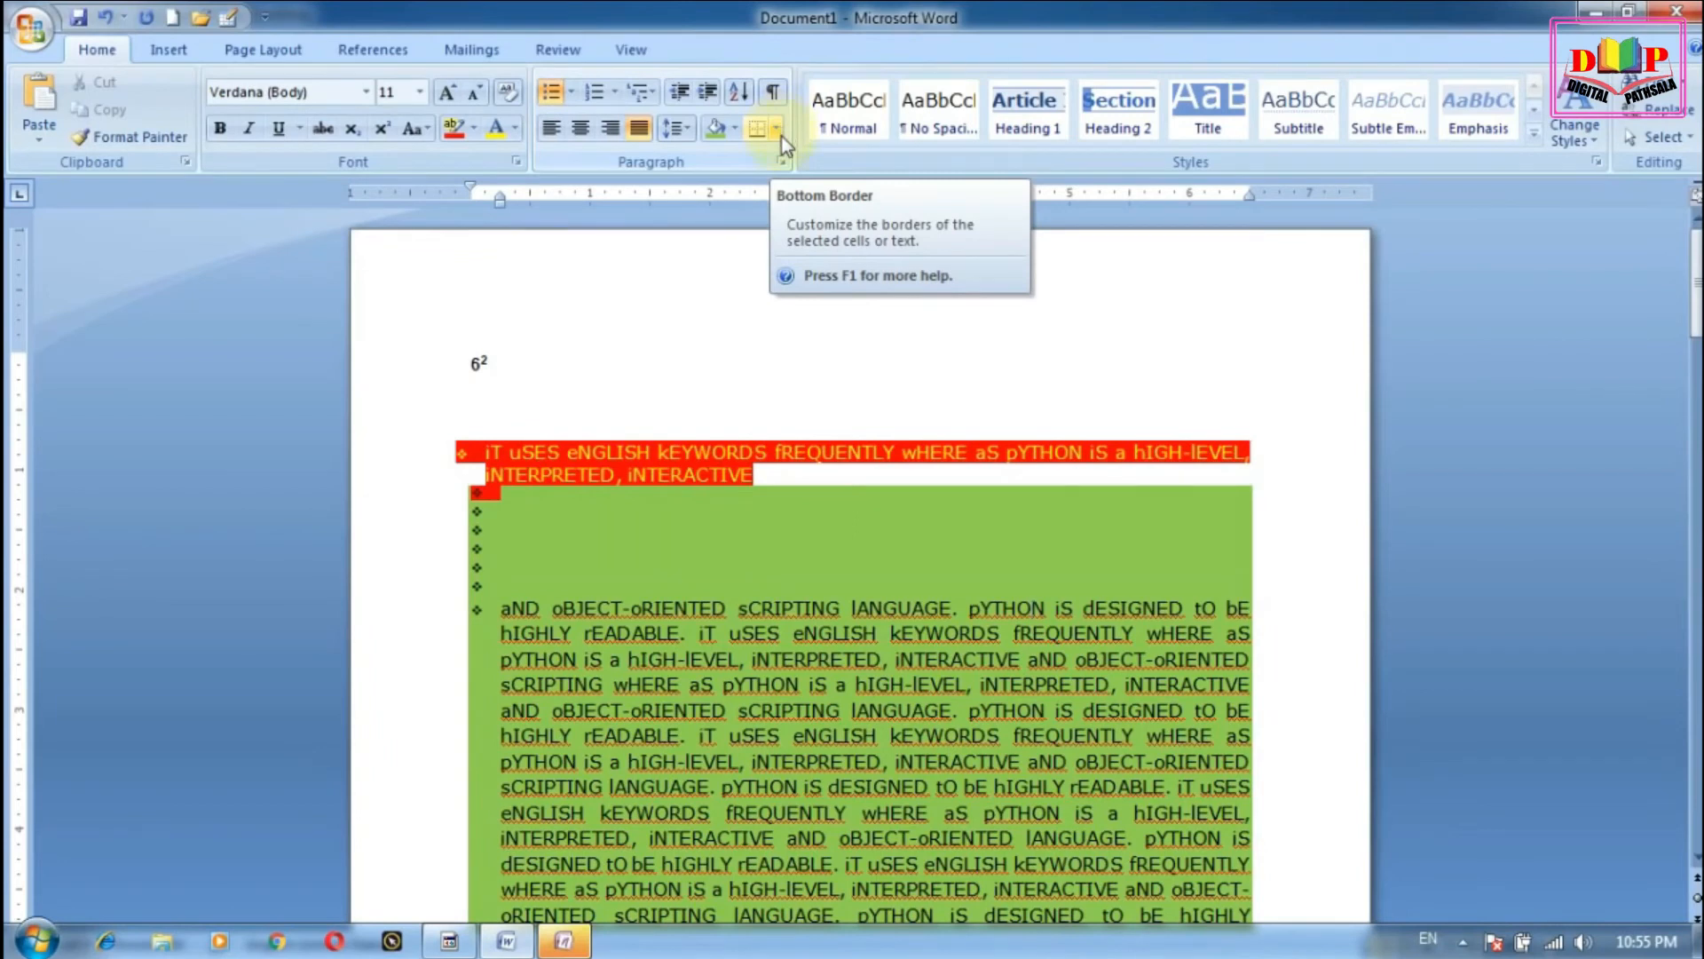
# Step: Look over the paragraph border choices, and move the green-shaded bulleted items about 2.7 inches inward from the left margin
pyautogui.click(779, 132)
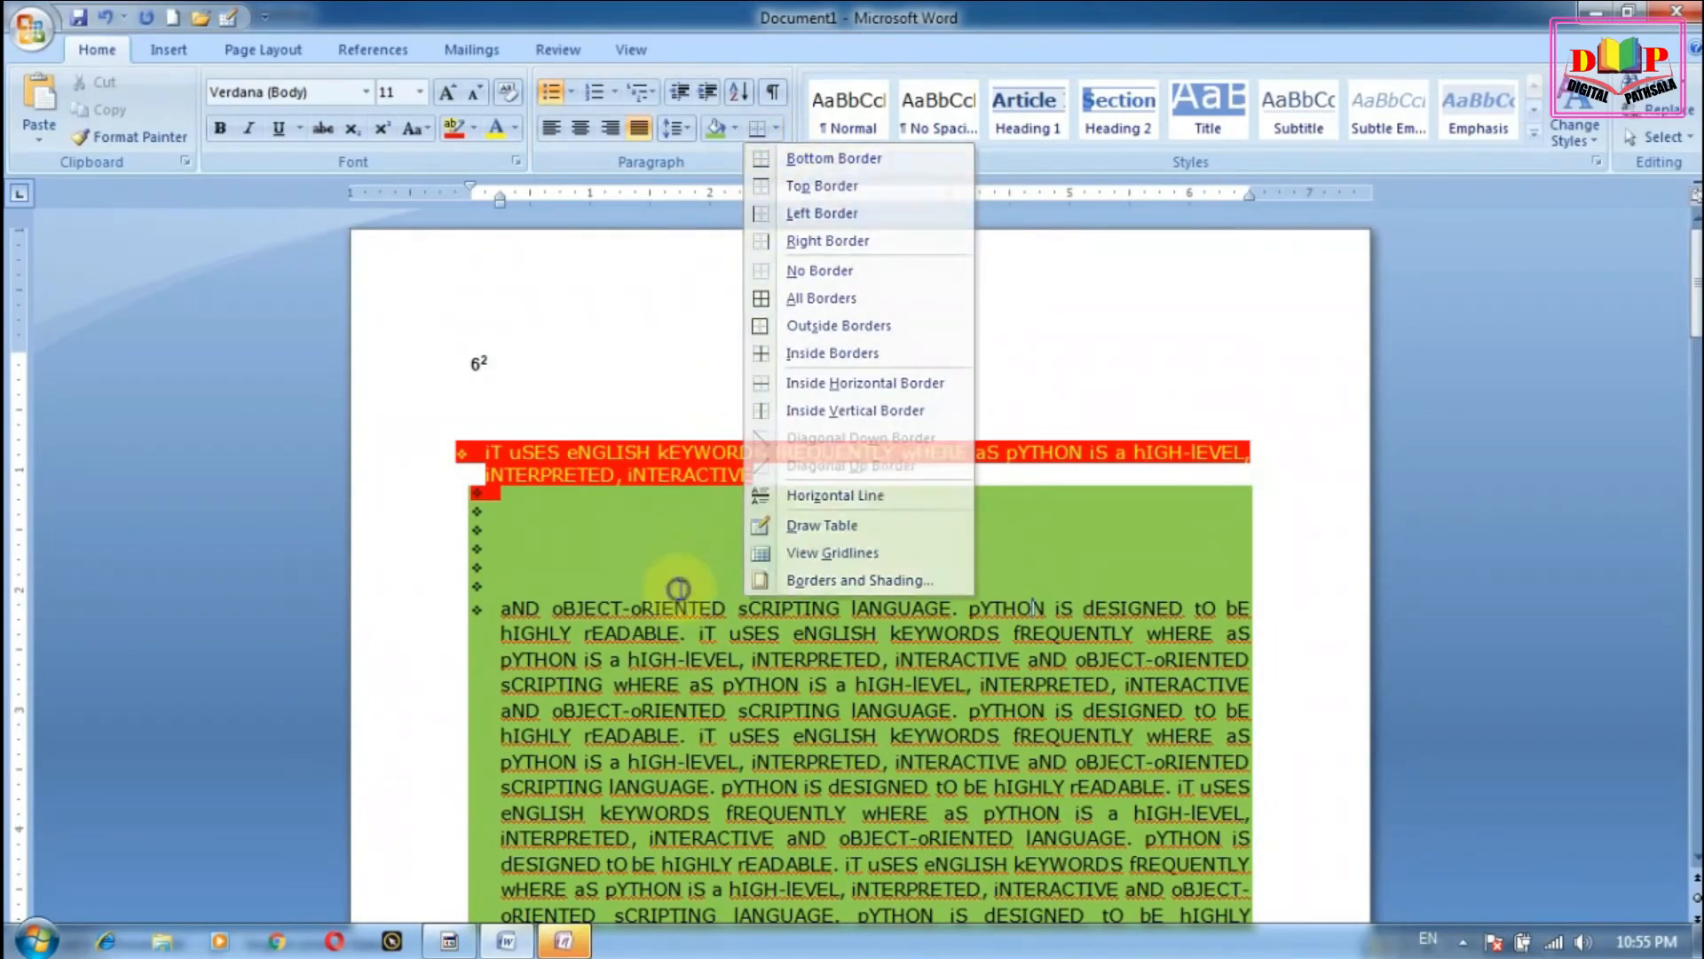
pyautogui.click(462, 453)
pyautogui.moveTo(477, 493); pyautogui.dragTo(786, 533)
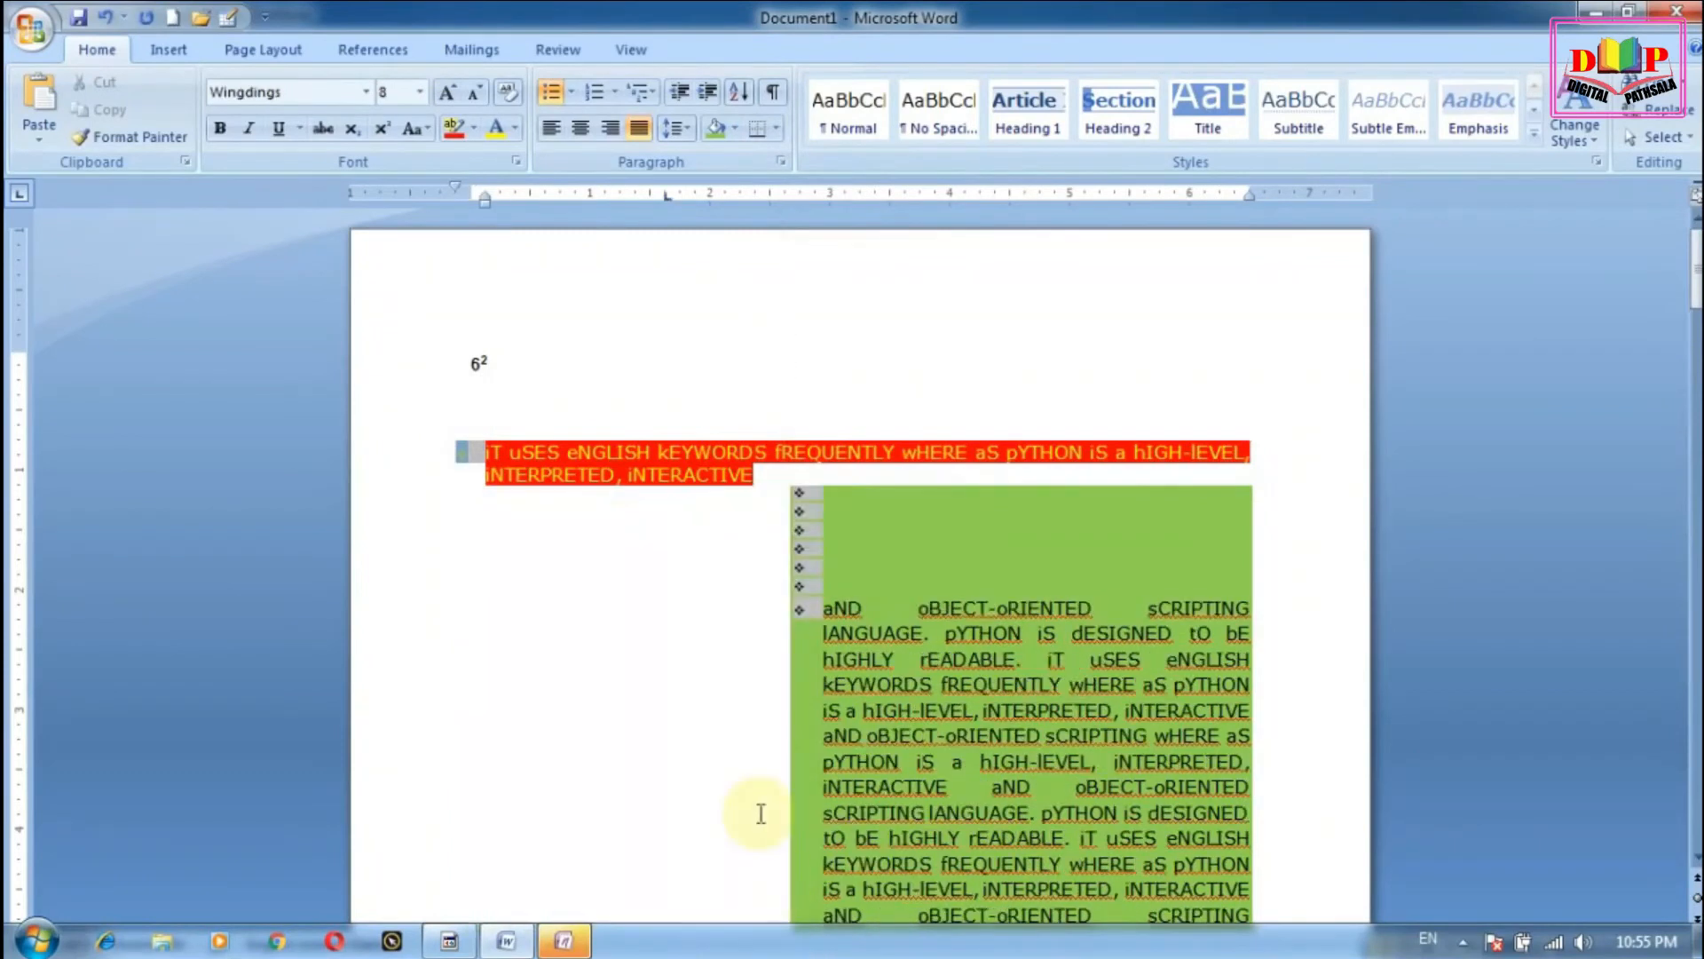
# Step: Undo the recent shading, color, indent, alignment and bullet changes, back to the plain left-aligned paragraph below the 6² line
pyautogui.hotkey('ctrl', 'z')
pyautogui.hotkey('ctrl', 'z')
pyautogui.hotkey('ctrl', 'z')
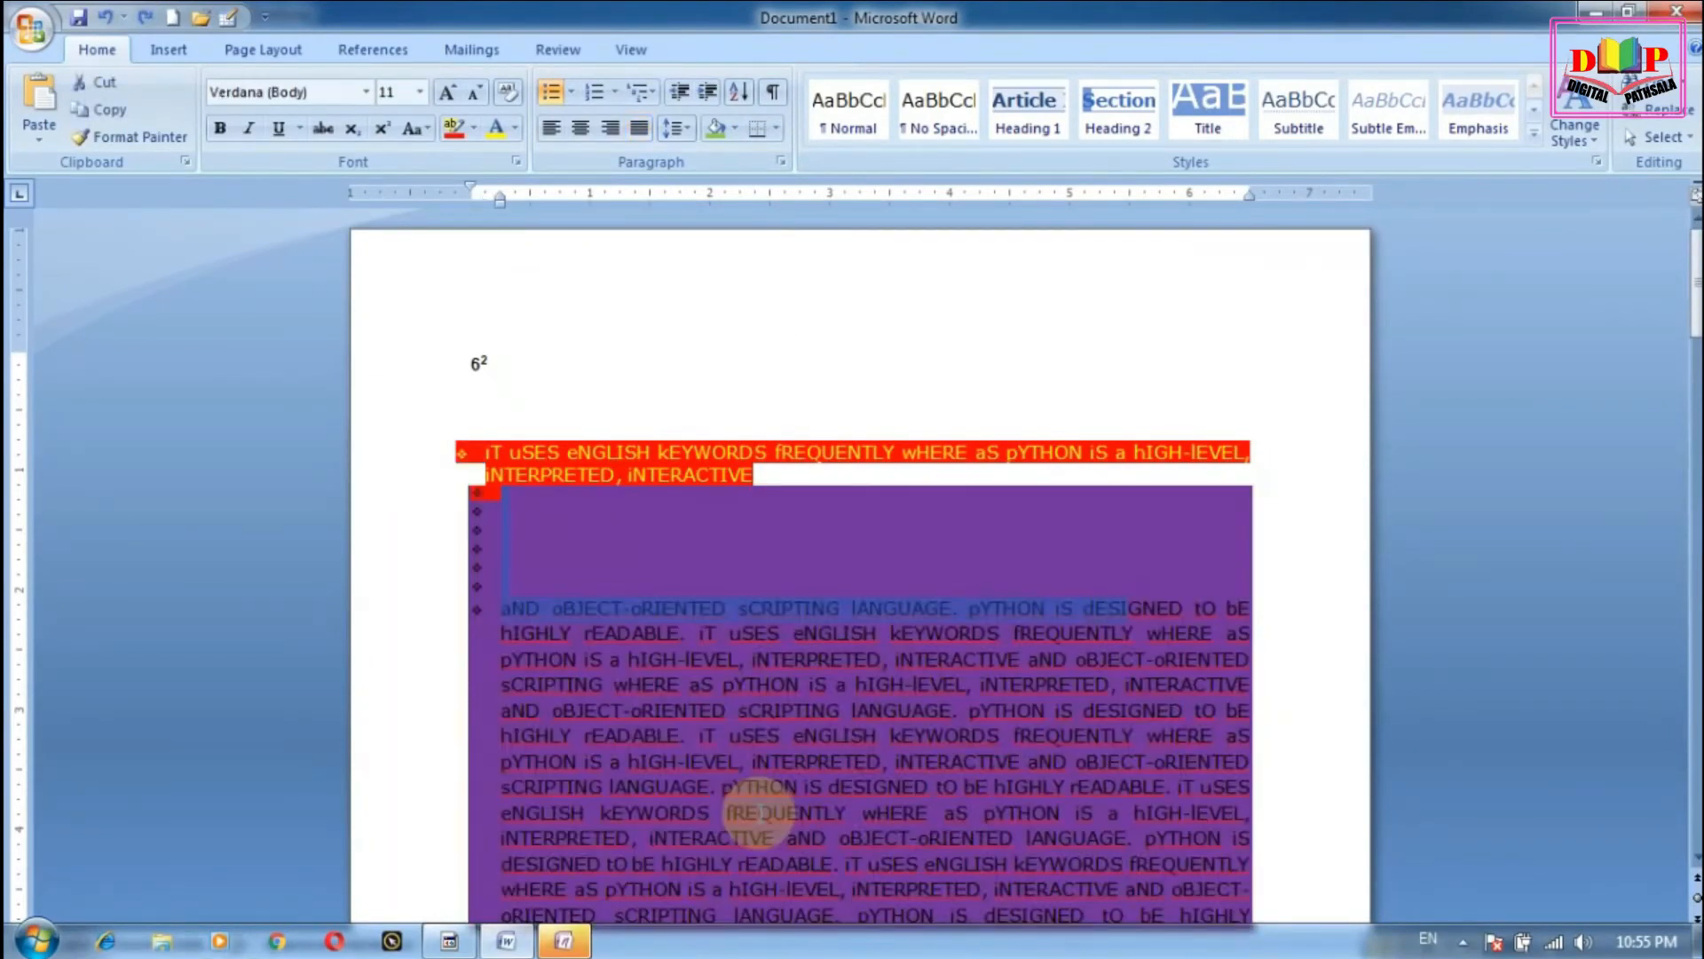
pyautogui.hotkey('ctrl', 'z')
pyautogui.hotkey('ctrl', 'z')
pyautogui.hotkey('ctrl', 'z')
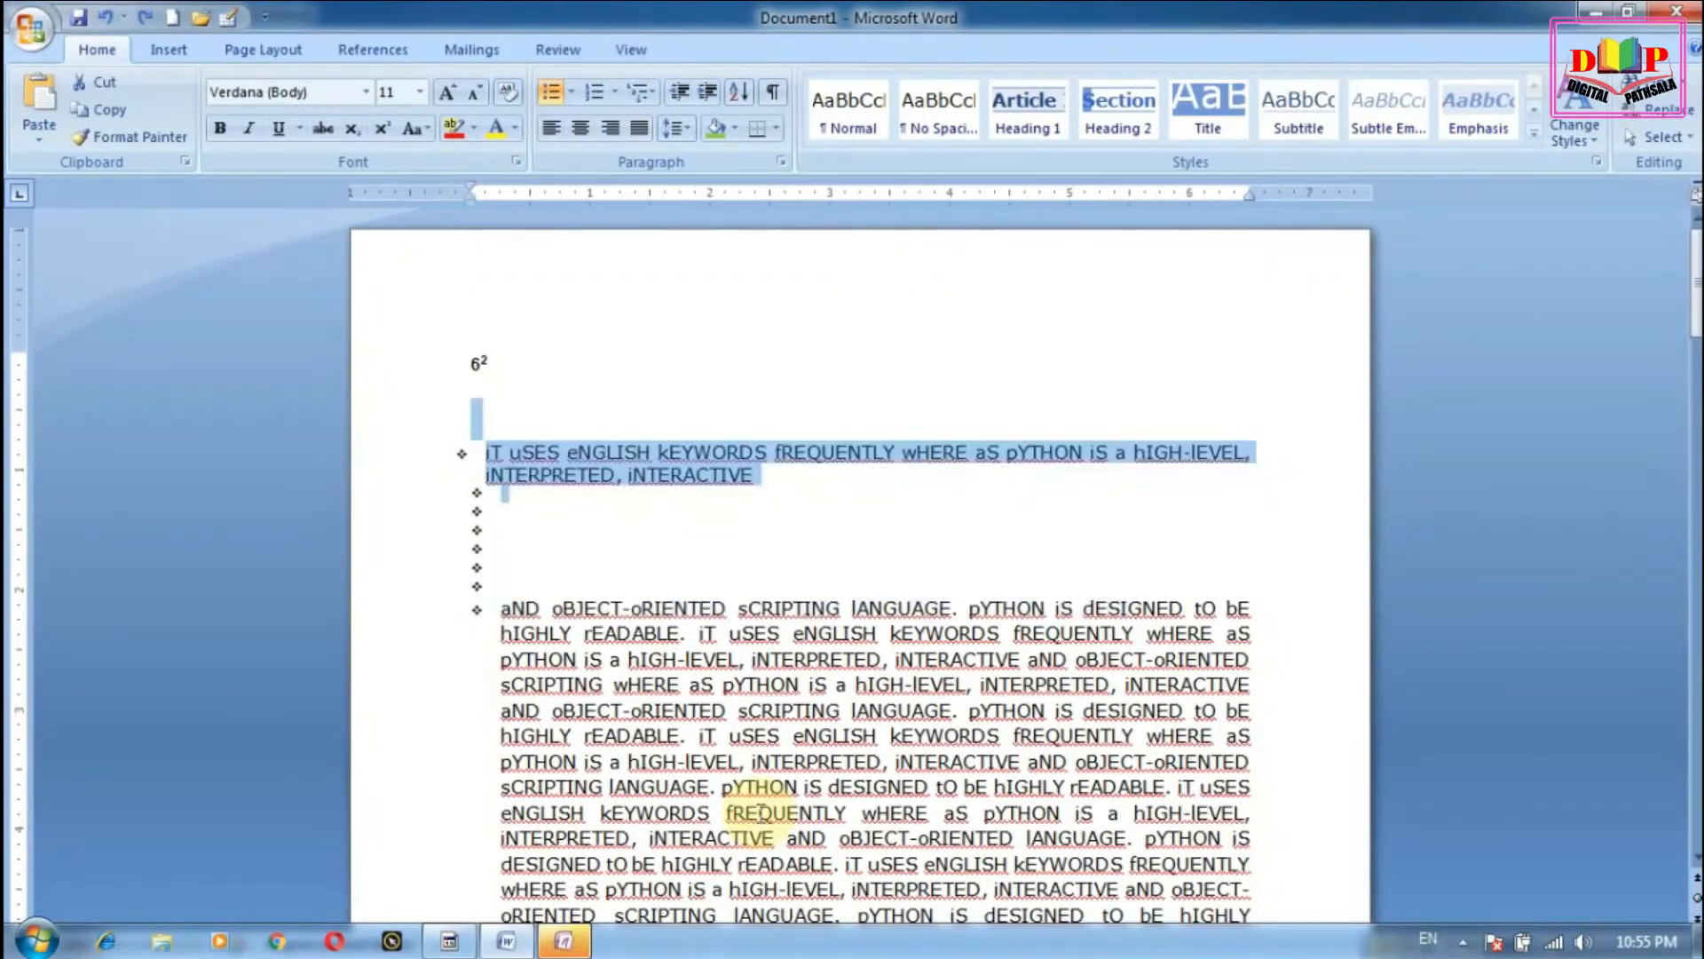
pyautogui.hotkey('ctrl', 'z')
pyautogui.hotkey('ctrl', 'z')
pyautogui.hotkey('ctrl', 'z')
pyautogui.hotkey('ctrl', 'z')
pyautogui.hotkey('ctrl', 'z')
pyautogui.hotkey('ctrl', 'z')
pyautogui.hotkey('ctrl', 'z')
pyautogui.hotkey('ctrl', 'z')
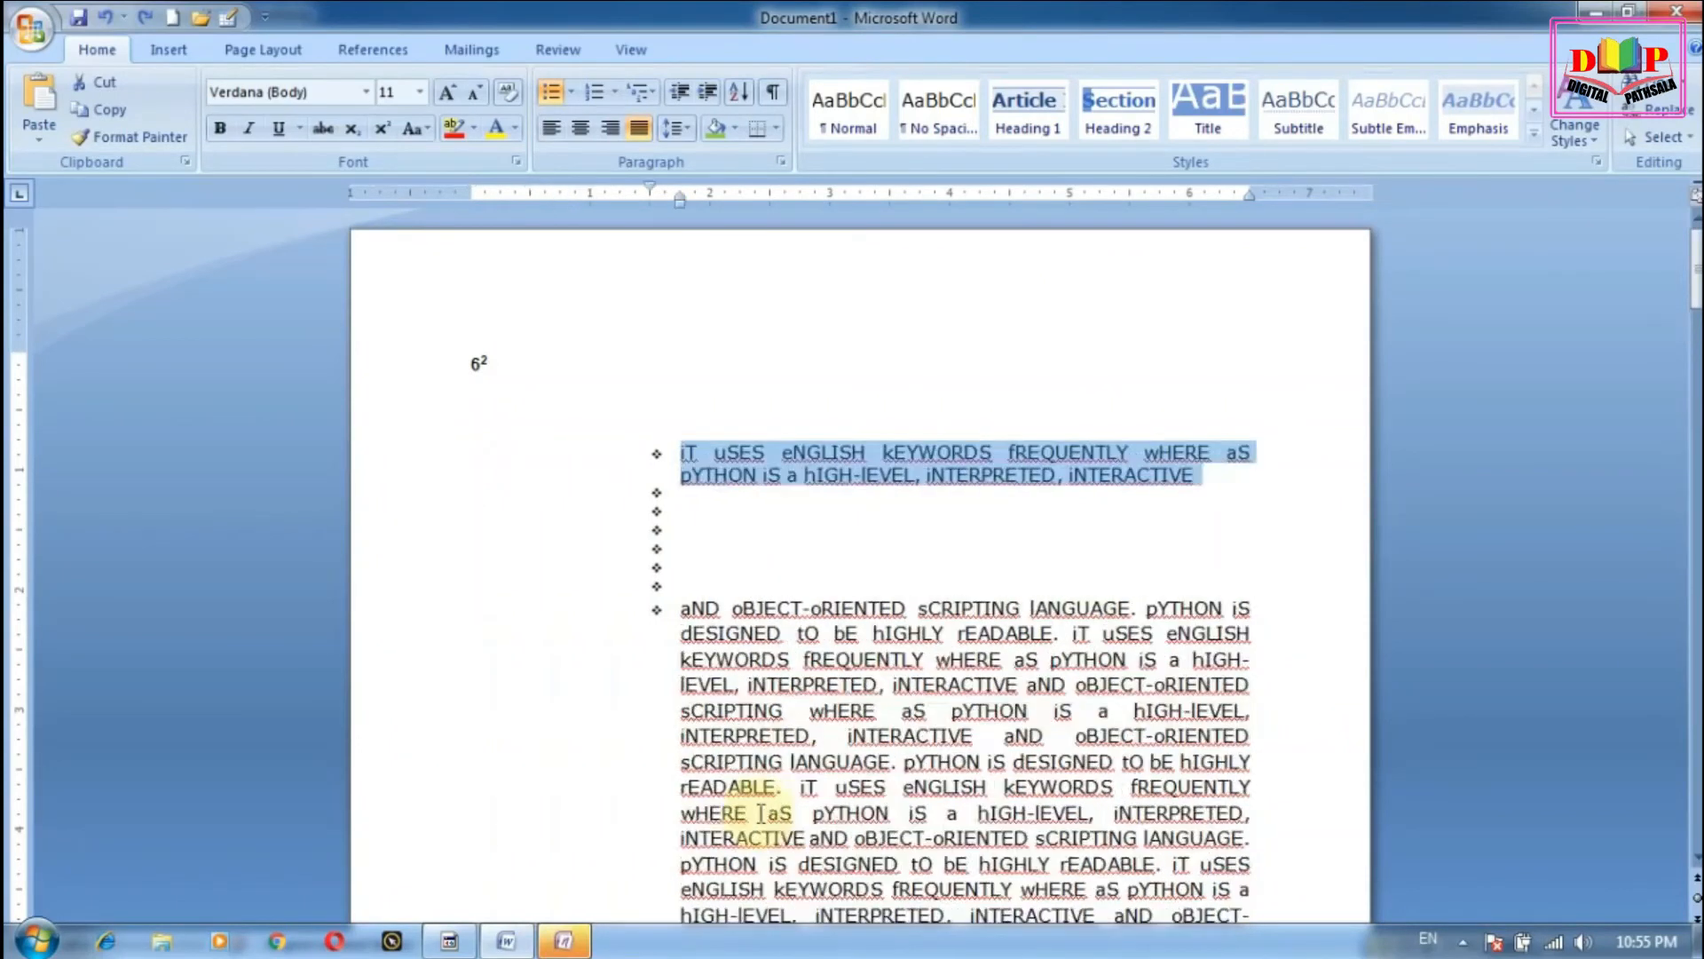
pyautogui.hotkey('ctrl', 'z')
pyautogui.hotkey('ctrl', 'z')
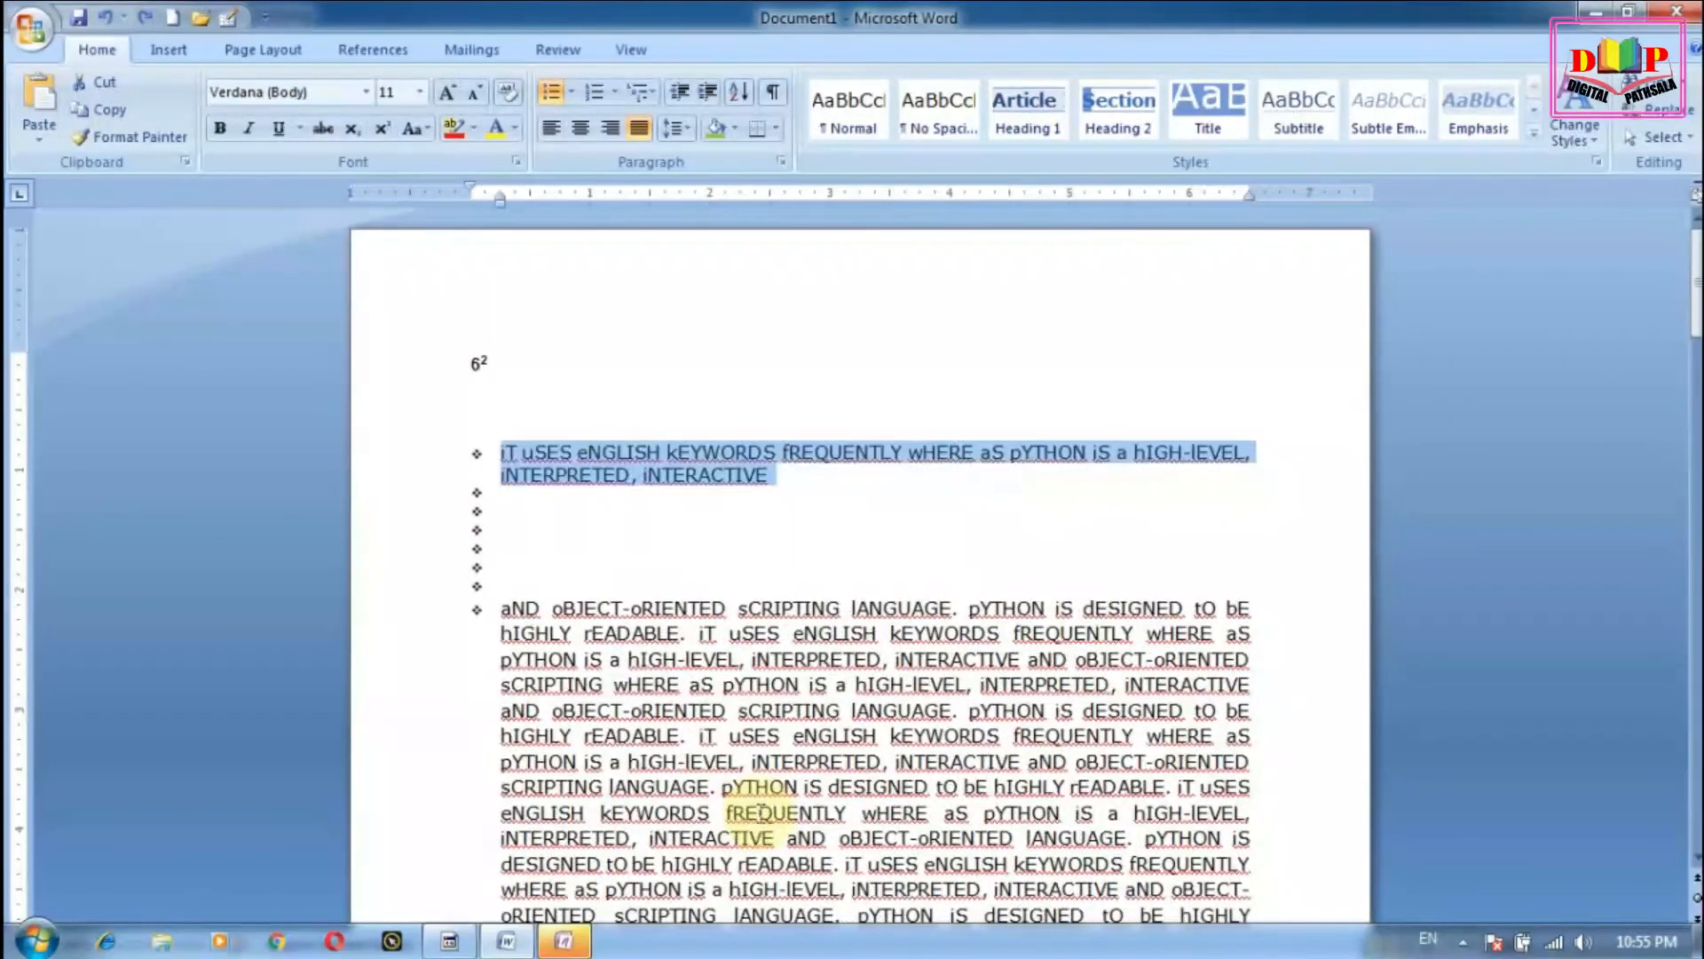
pyautogui.hotkey('ctrl', 'z')
pyautogui.hotkey('ctrl', 'z')
pyautogui.hotkey('ctrl', 'z')
pyautogui.hotkey('ctrl', 'z')
pyautogui.hotkey('ctrl', 'z')
pyautogui.hotkey('ctrl', 'z')
pyautogui.hotkey('ctrl', 'z')
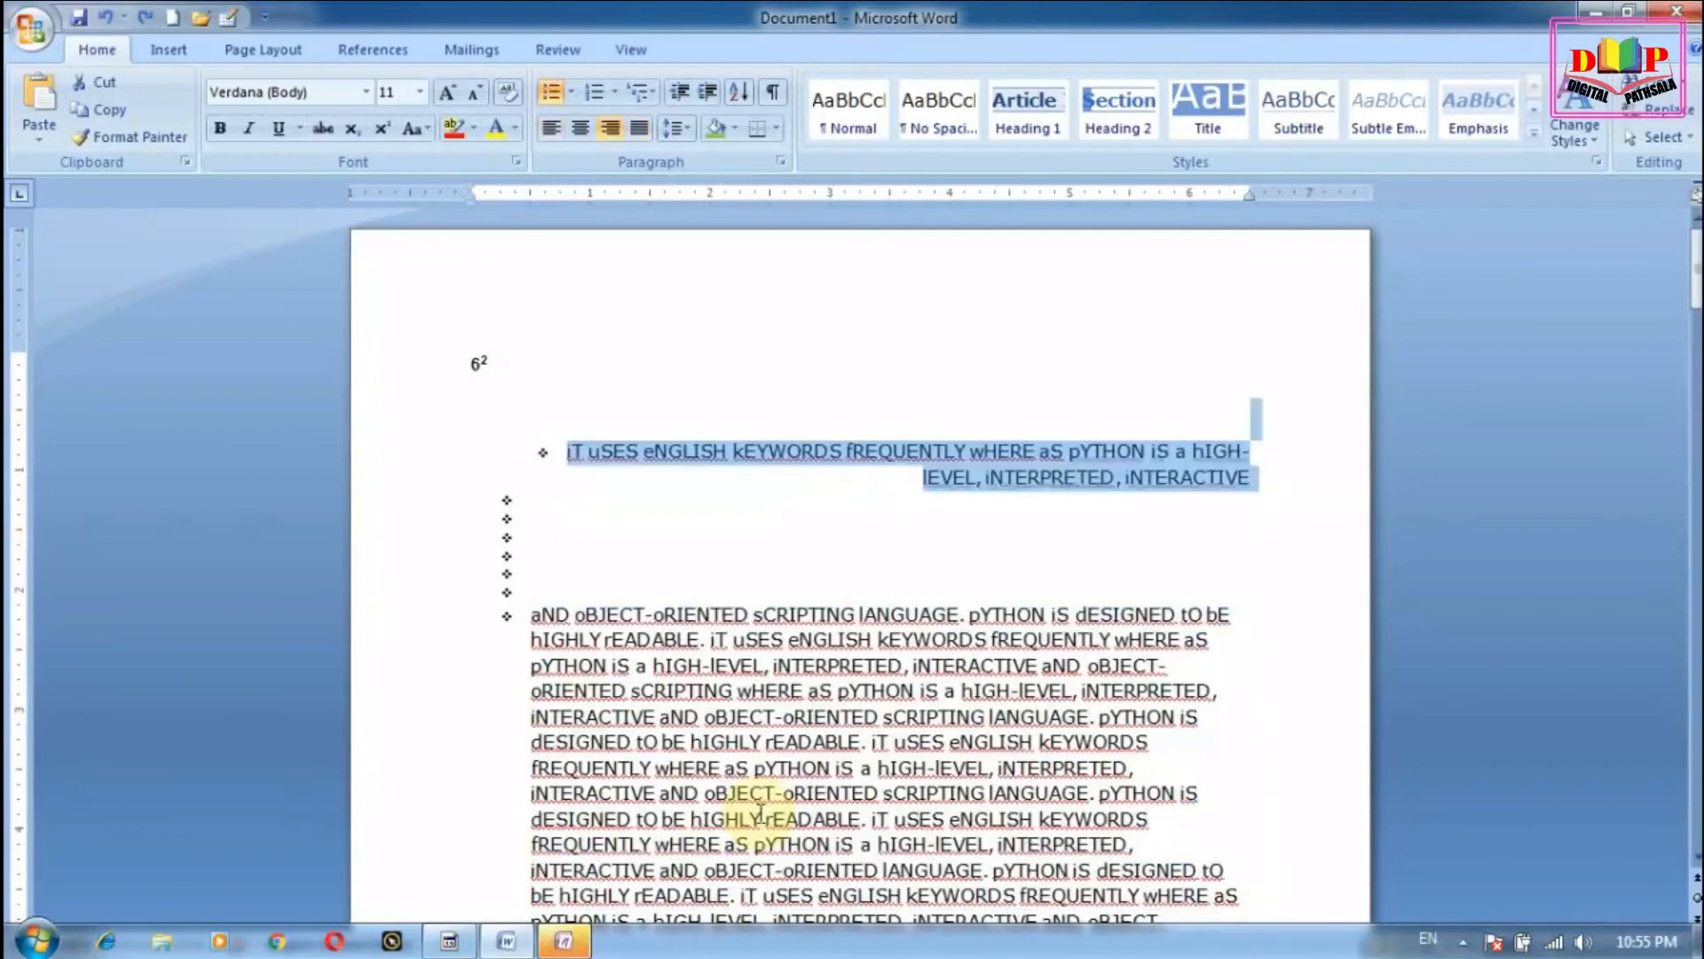
pyautogui.hotkey('ctrl', 'z')
pyautogui.hotkey('ctrl', 'z')
pyautogui.hotkey('ctrl', 'z')
pyautogui.hotkey('ctrl', 'z')
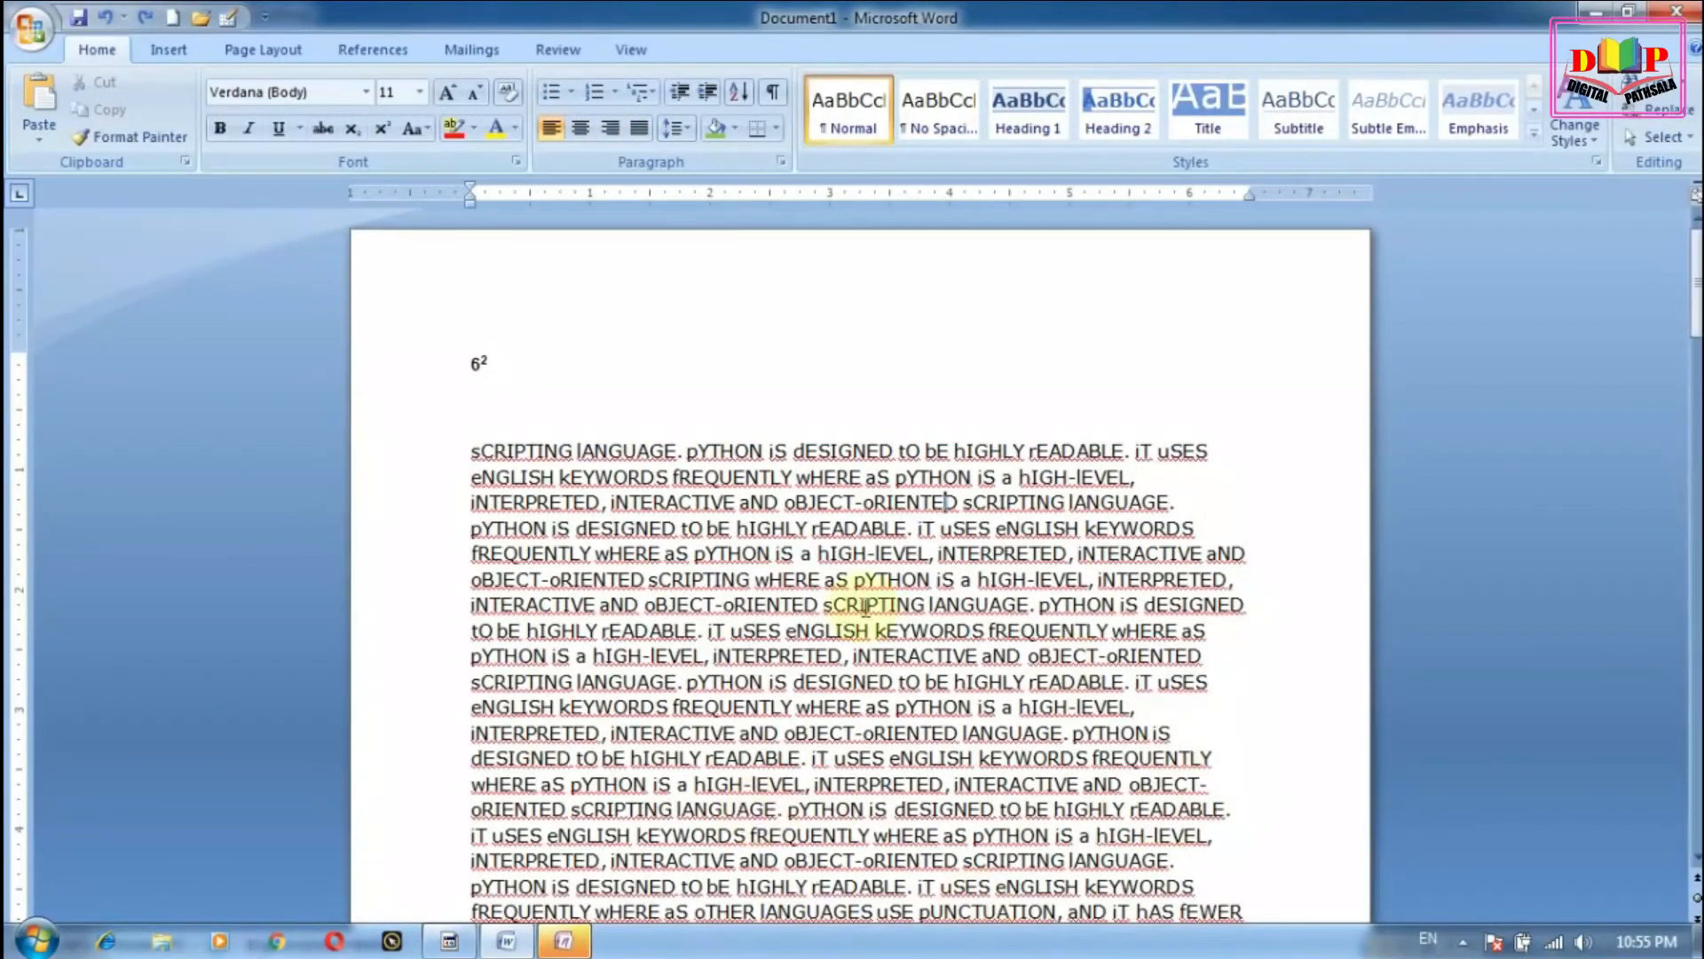
# Step: Apply All Borders to the first eleven lines of the long paragraph
pyautogui.moveTo(473, 451); pyautogui.dragTo(1255, 712)
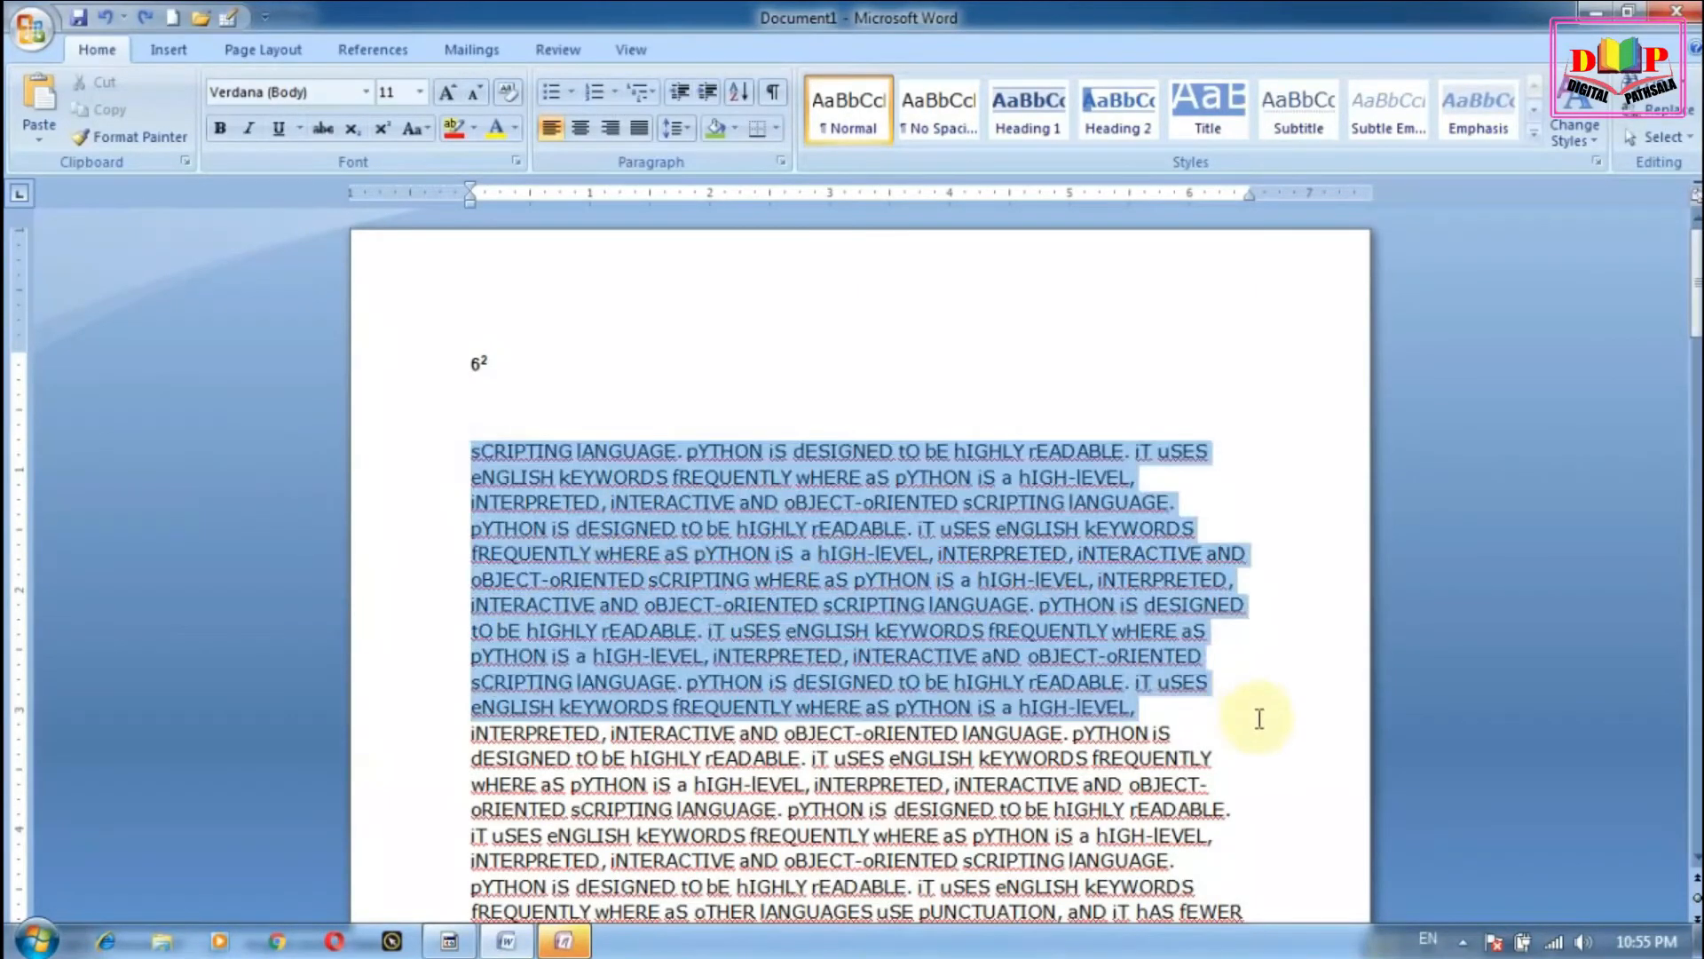
pyautogui.click(779, 129)
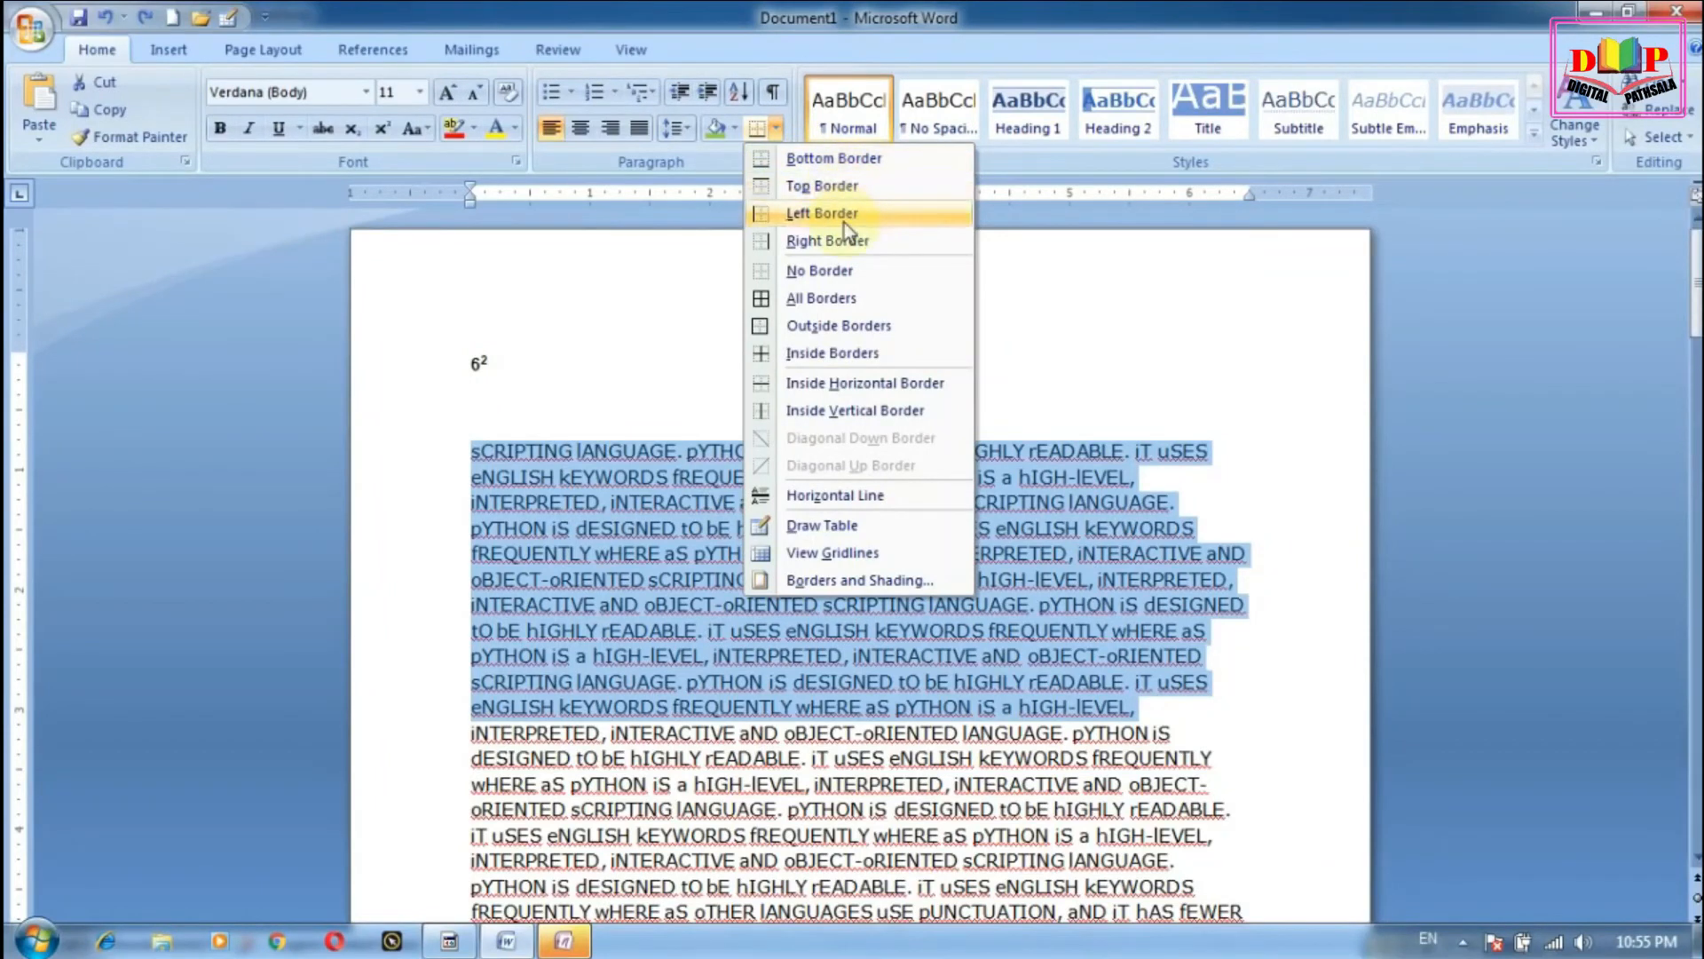
pyautogui.click(862, 300)
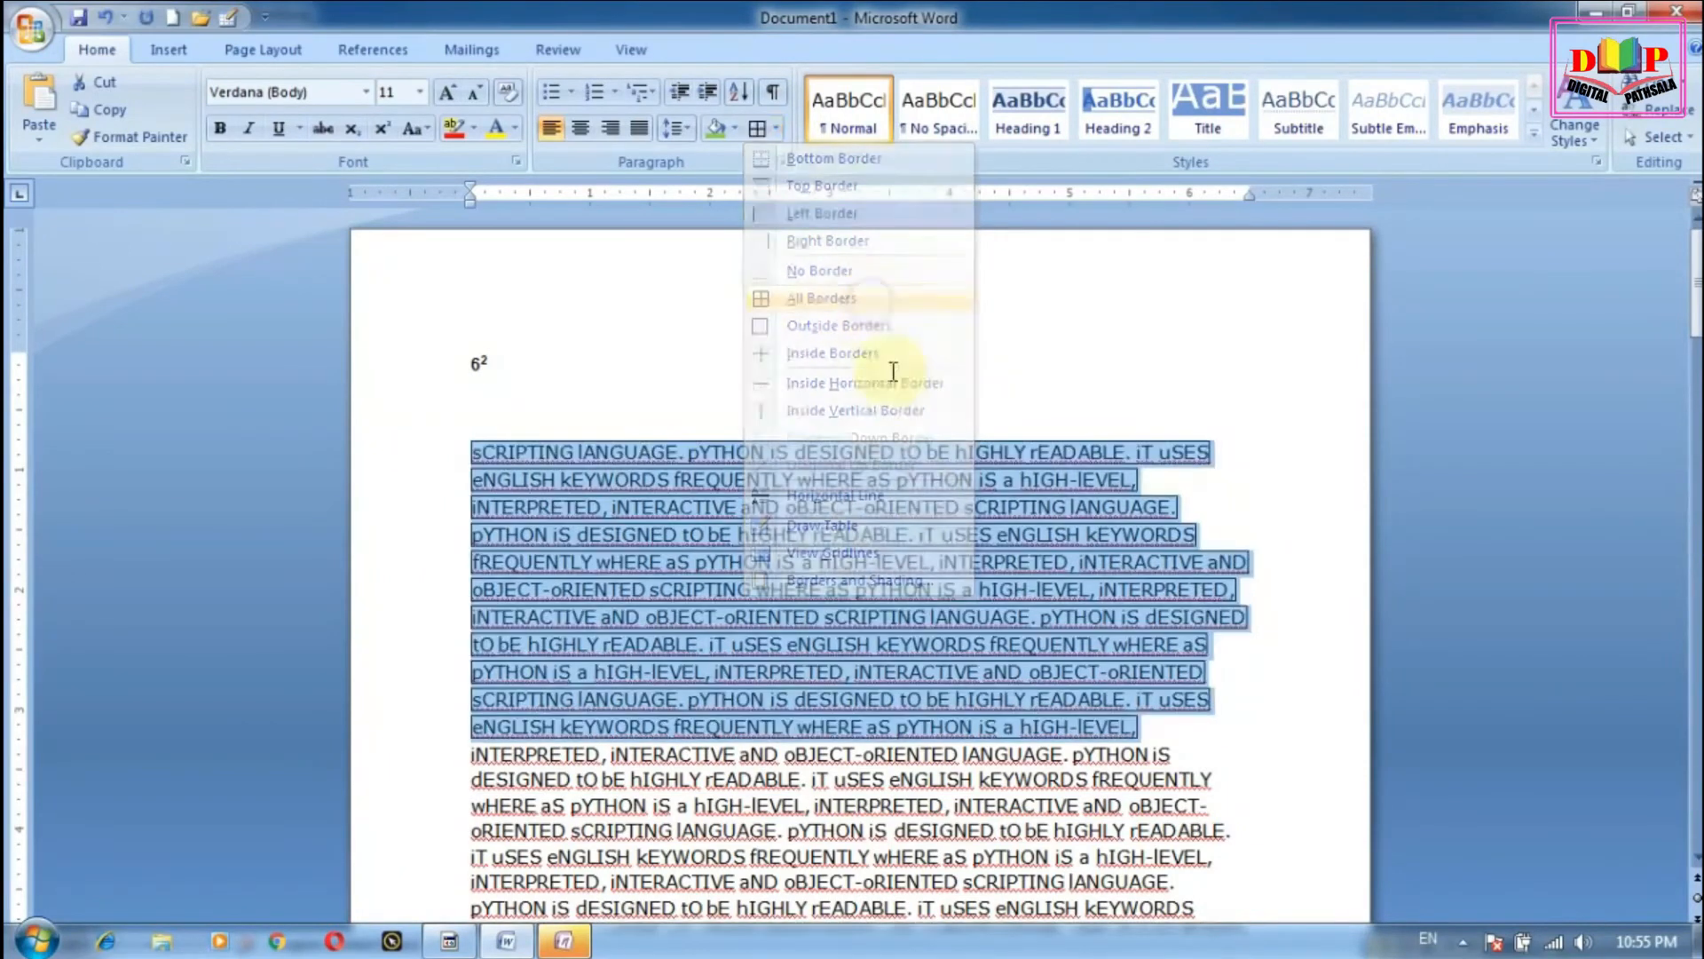
pyautogui.click(932, 504)
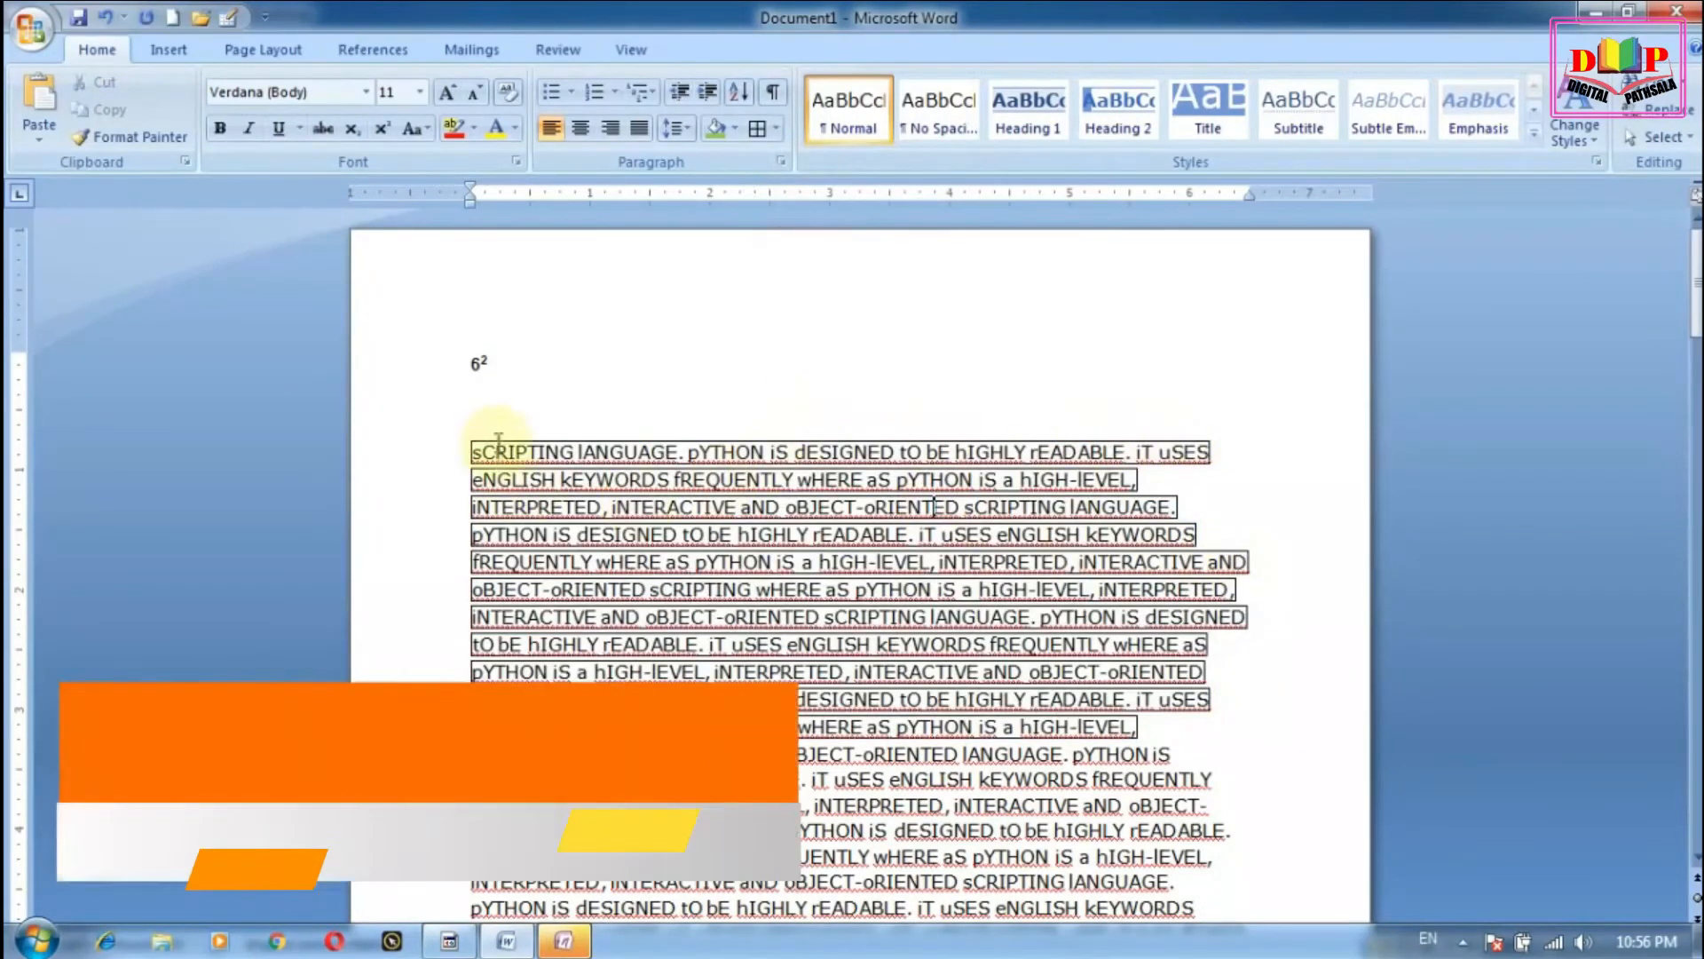
# Step: Remove the borders from the first eleven lines of the long paragraph
pyautogui.moveTo(465, 445); pyautogui.dragTo(1154, 723)
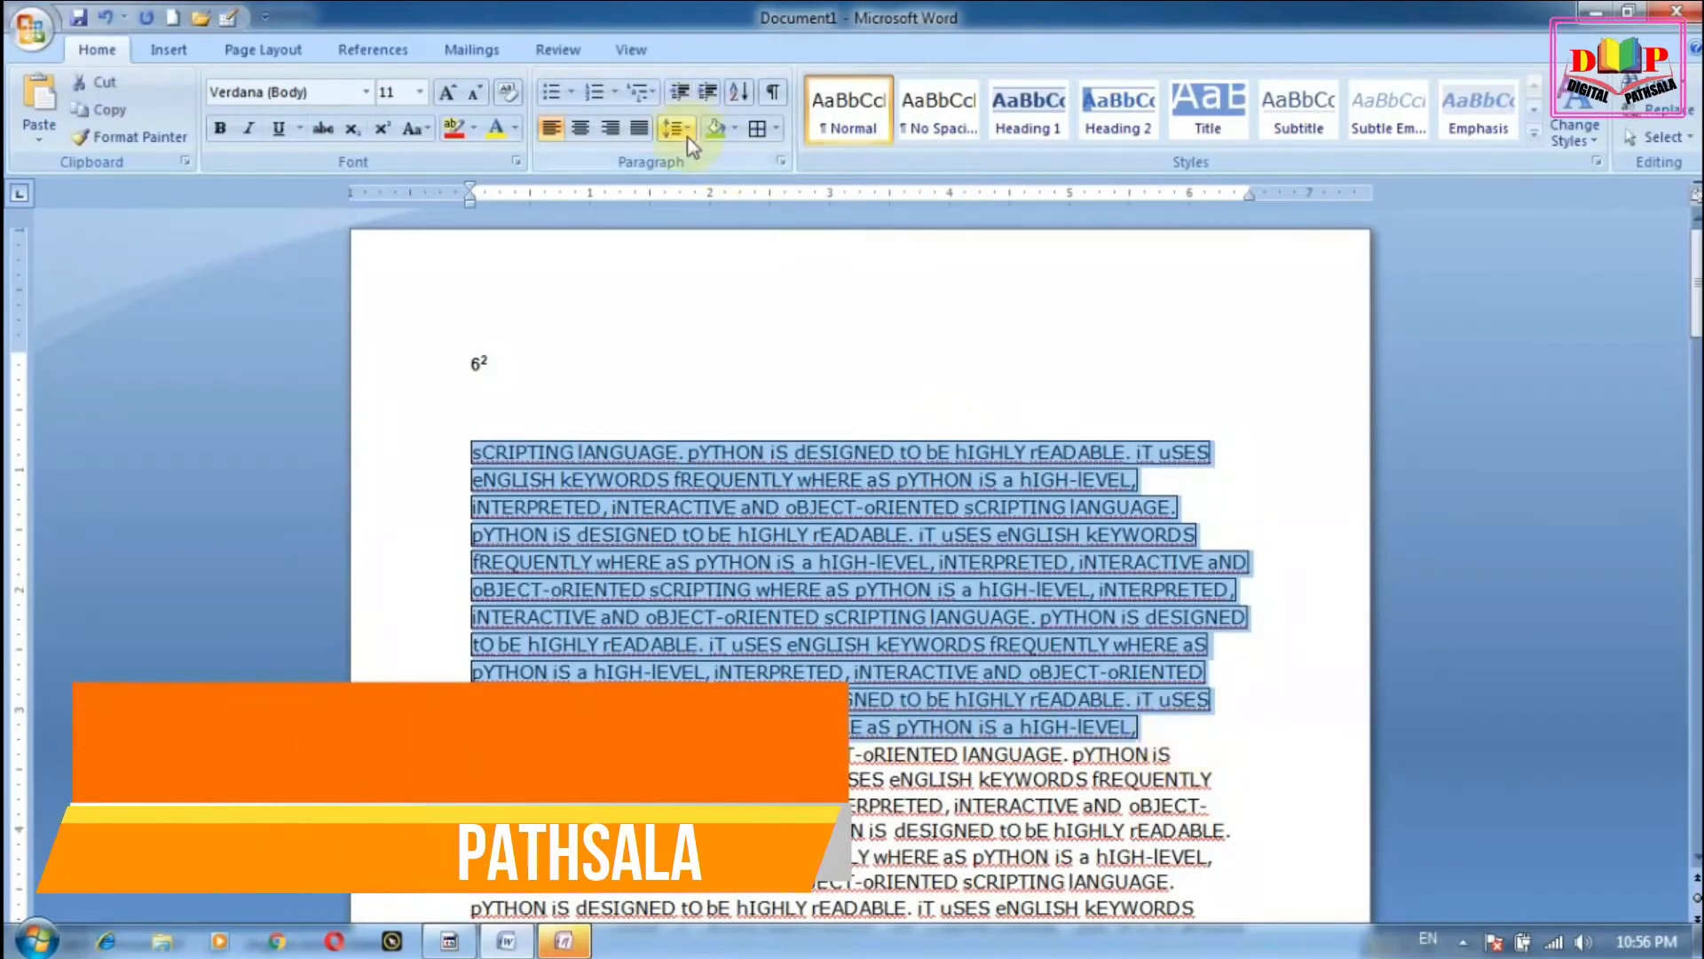
pyautogui.click(778, 130)
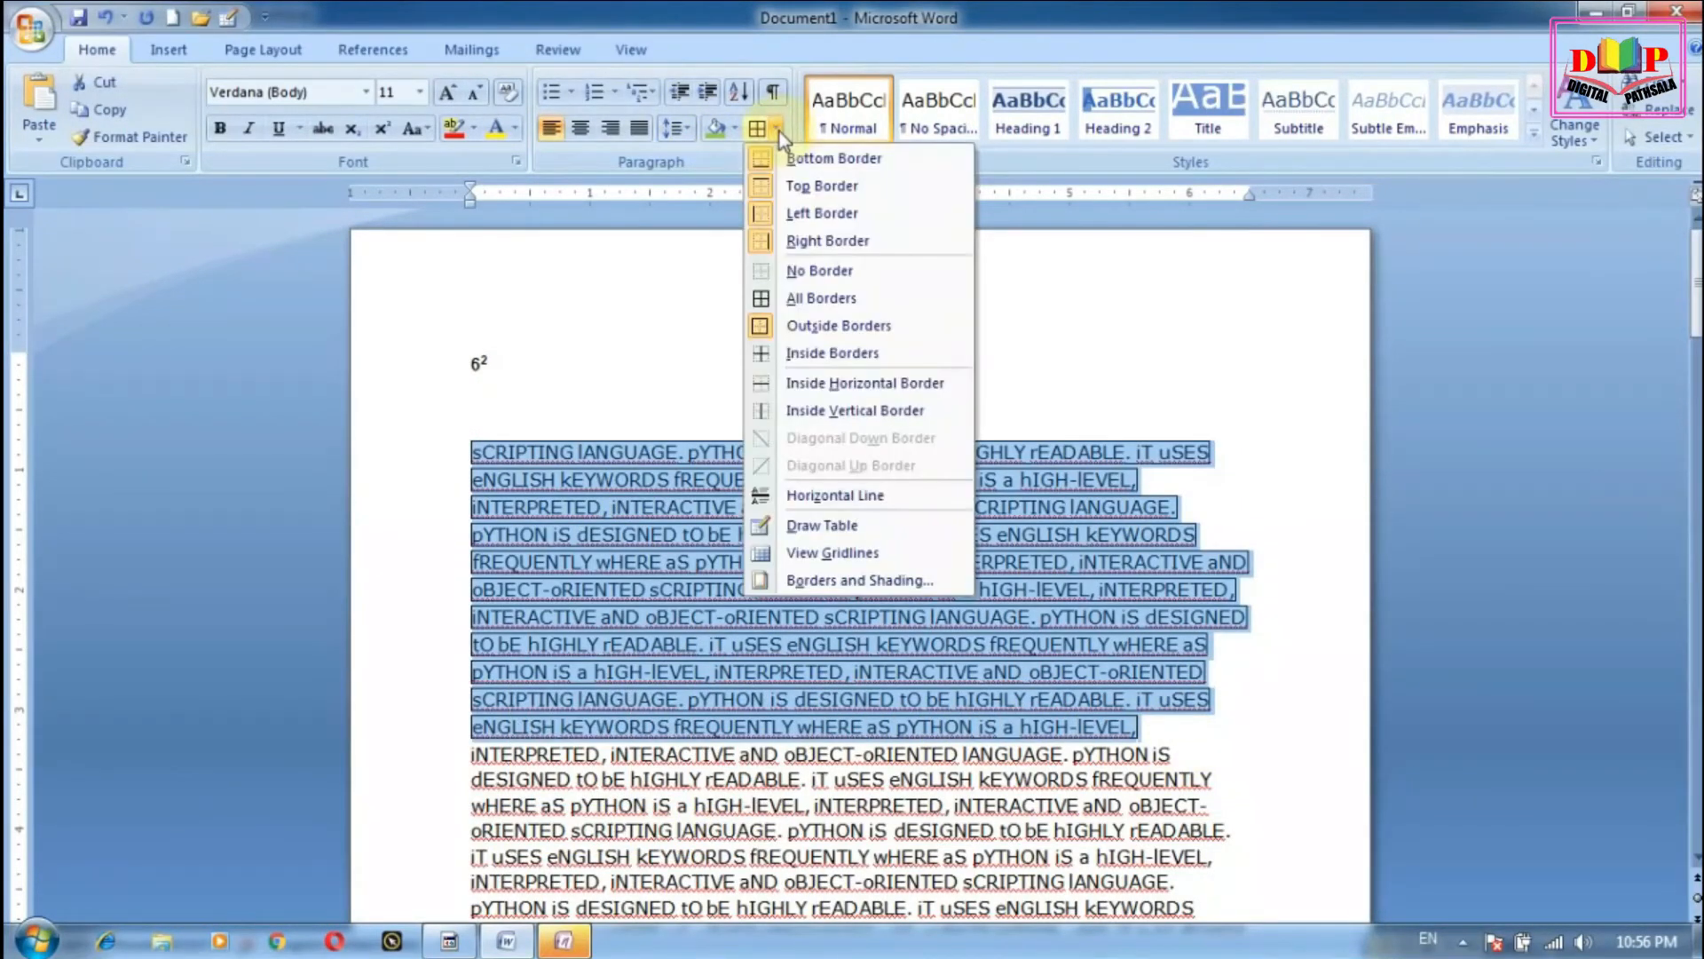
pyautogui.click(833, 248)
pyautogui.click(1285, 659)
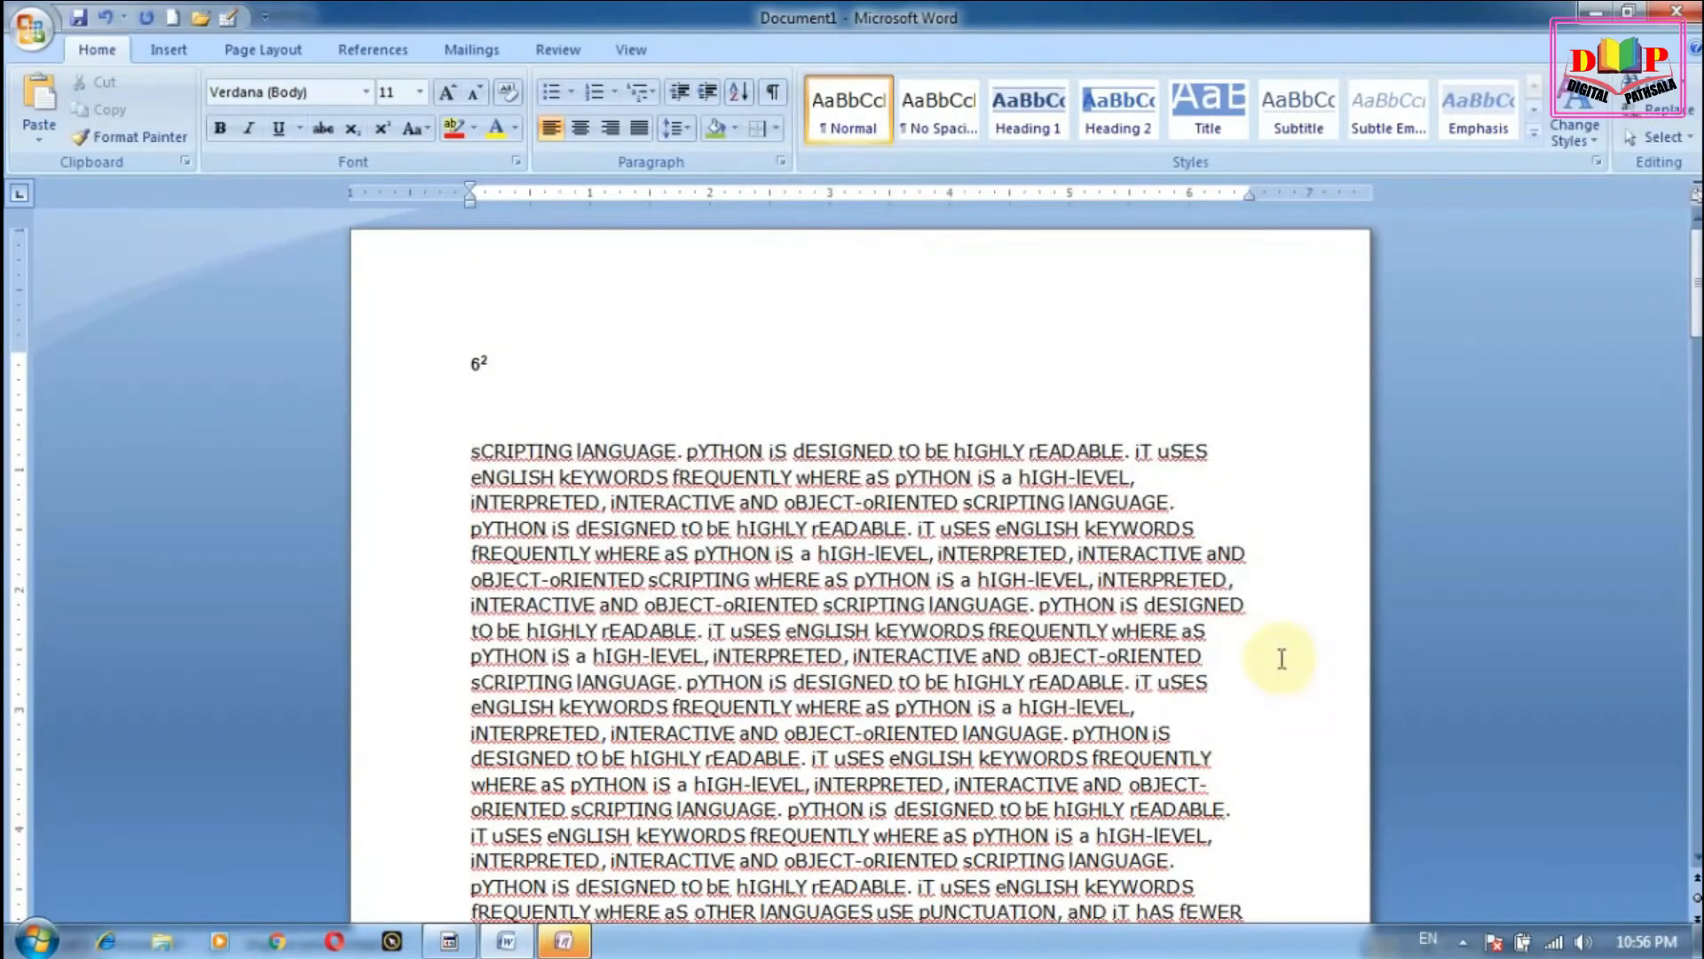
# Step: Add a left border to the first eleven lines of the paragraph, including the blank line above them
pyautogui.moveTo(1150, 710); pyautogui.dragTo(724, 325)
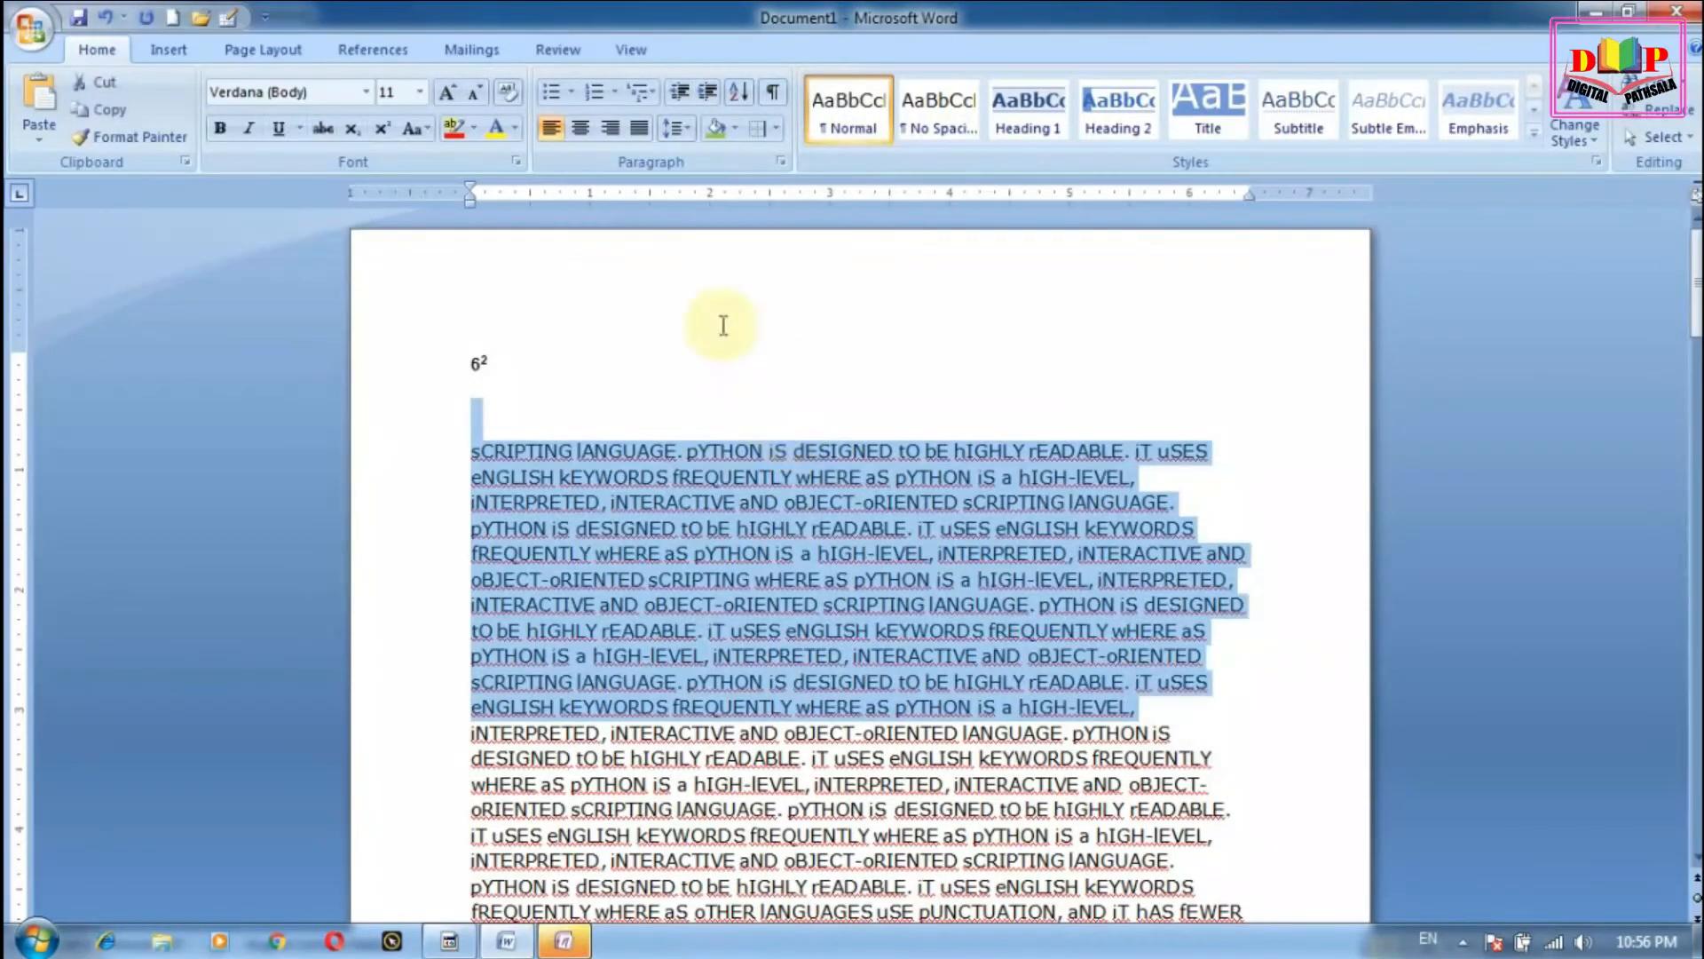
pyautogui.click(776, 128)
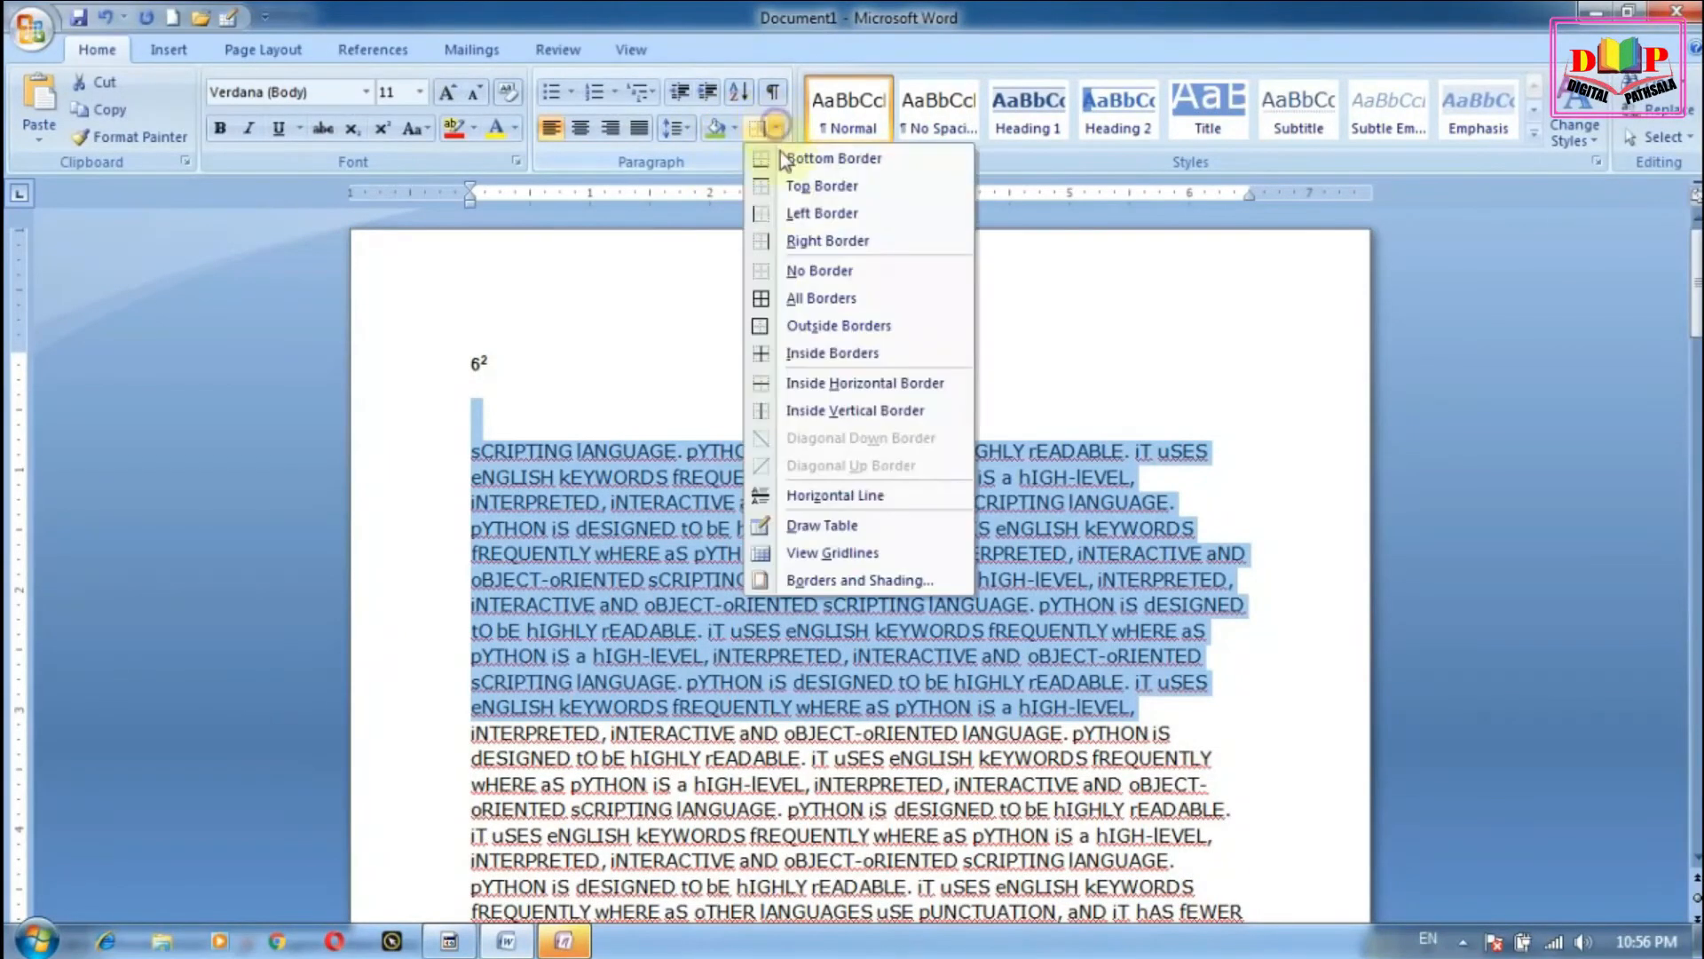
pyautogui.click(803, 213)
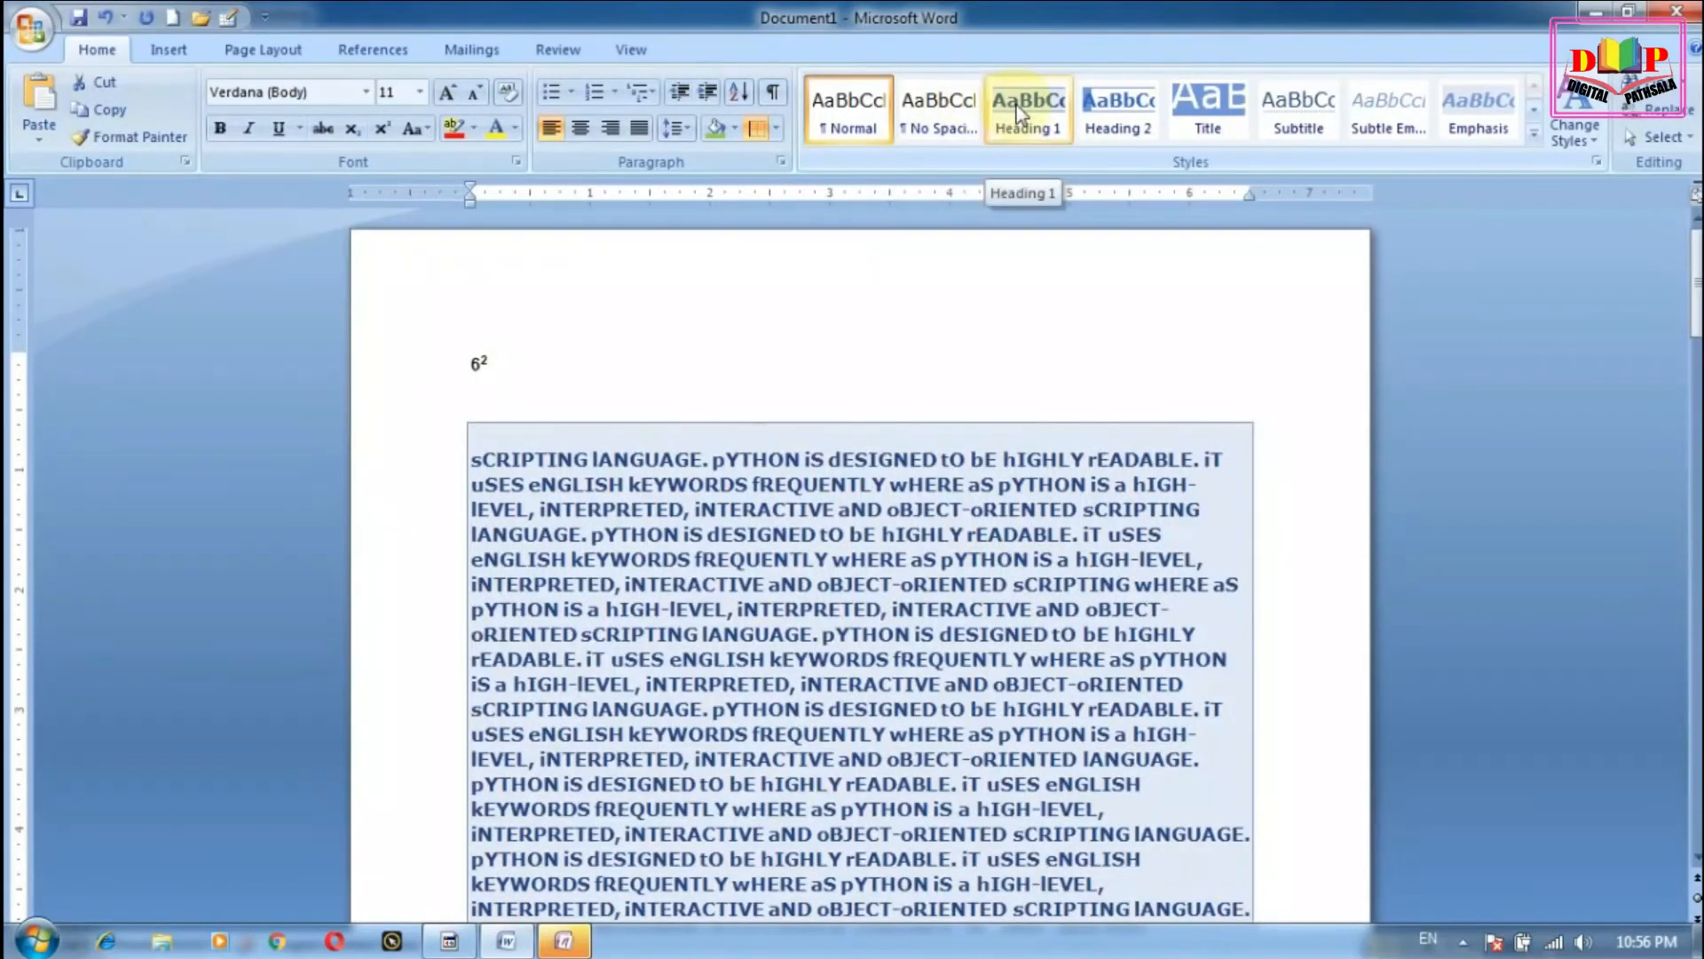
# Step: Try quick styles such as Normal, Strong and Intense Reference on the selected lines, and finish with Book Title
pyautogui.click(850, 111)
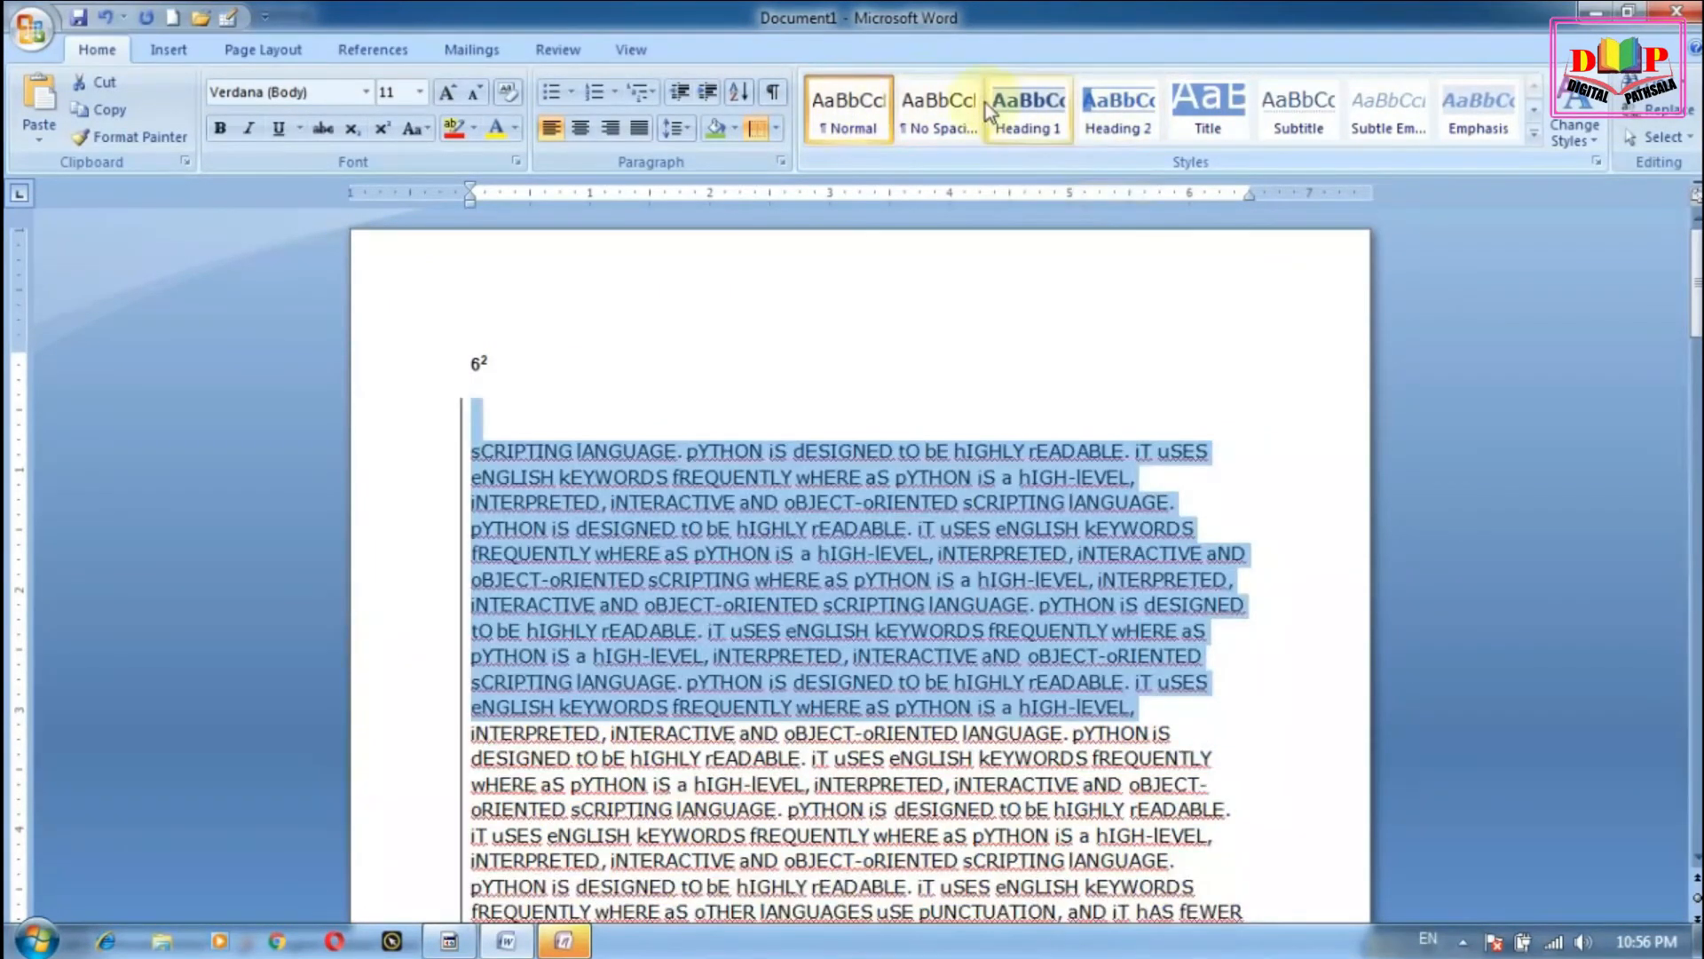
pyautogui.click(1534, 135)
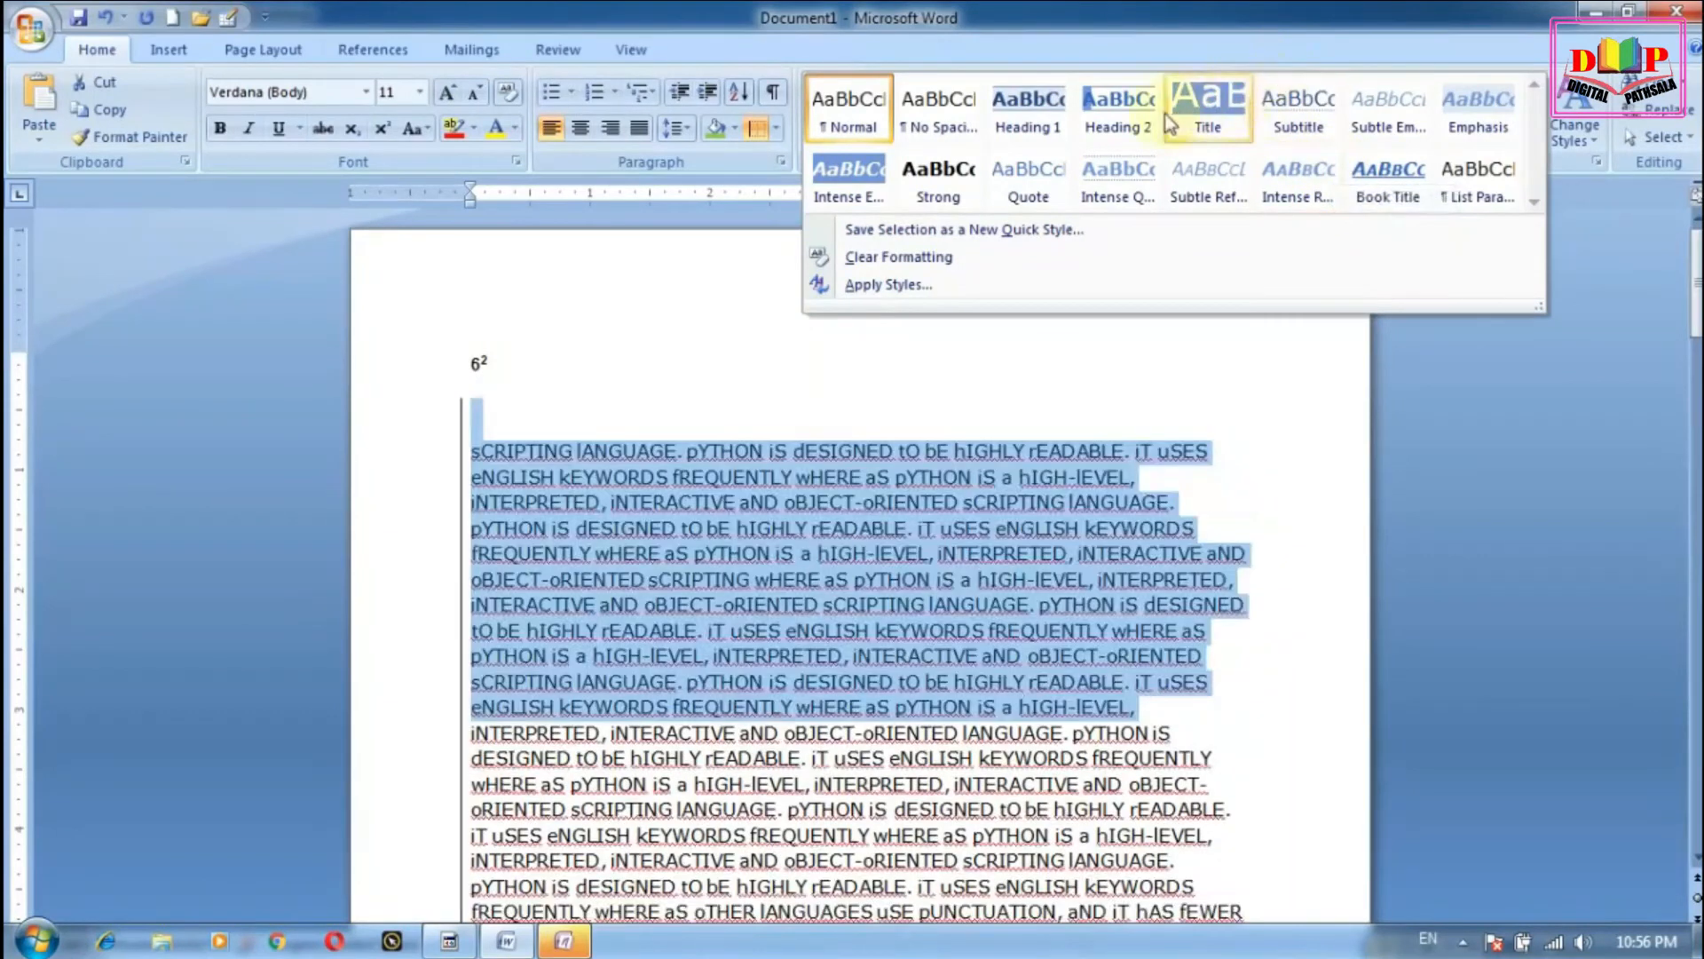
pyautogui.click(941, 176)
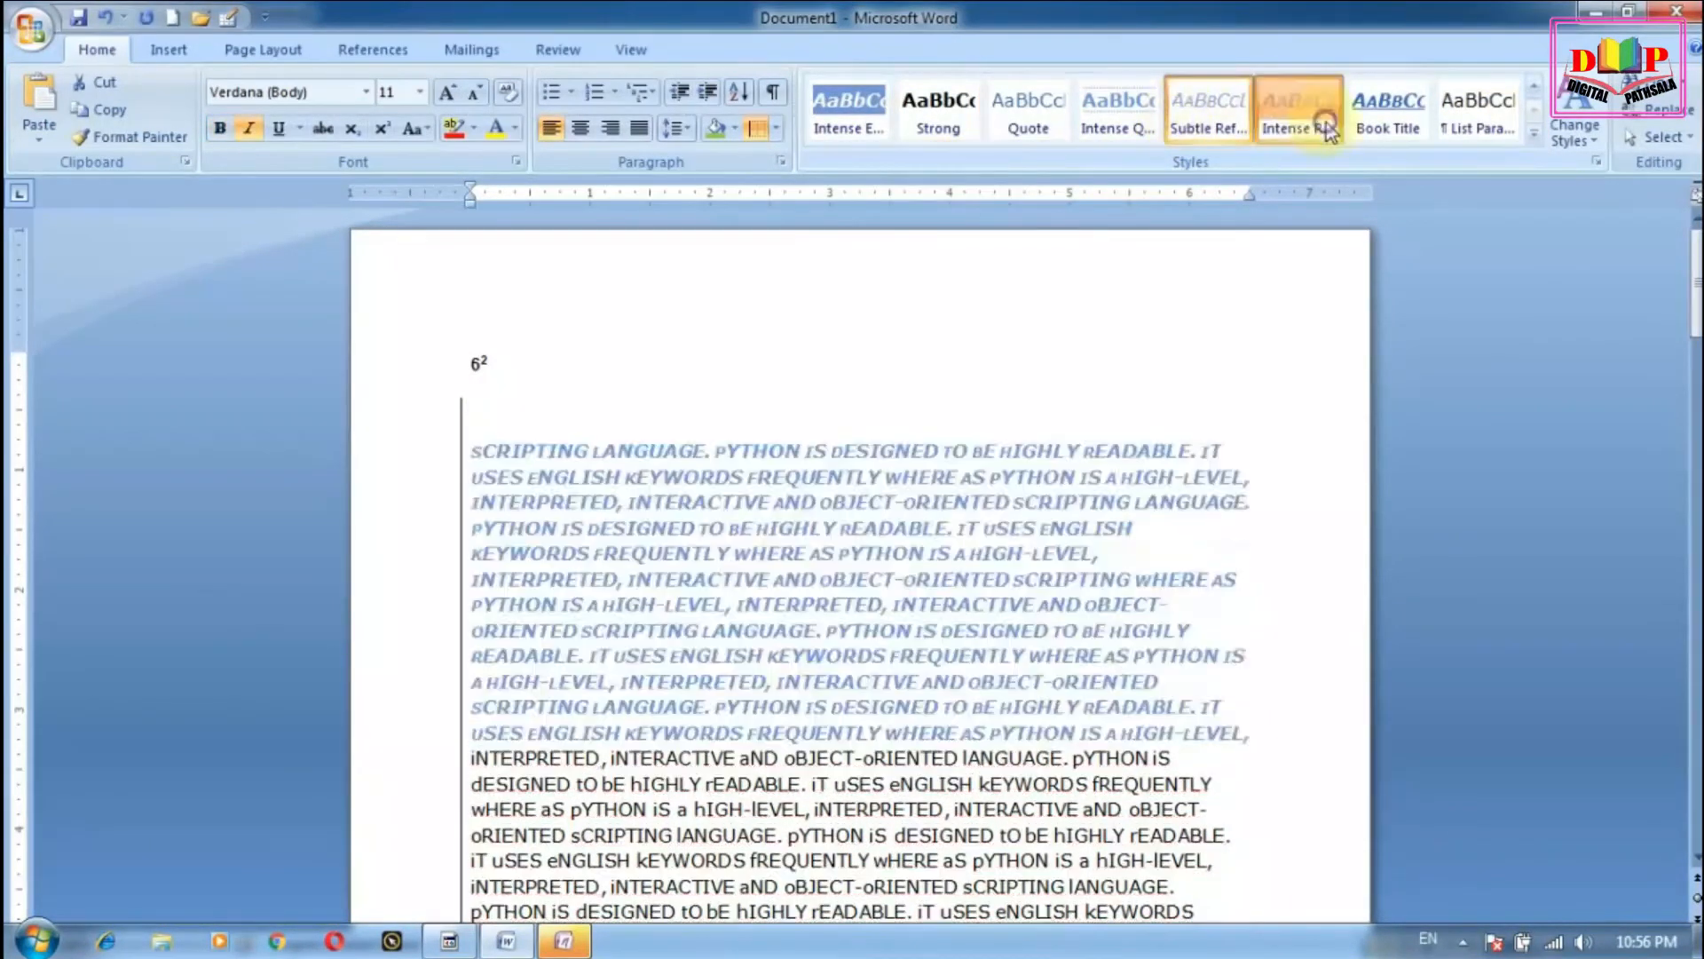
pyautogui.click(1389, 111)
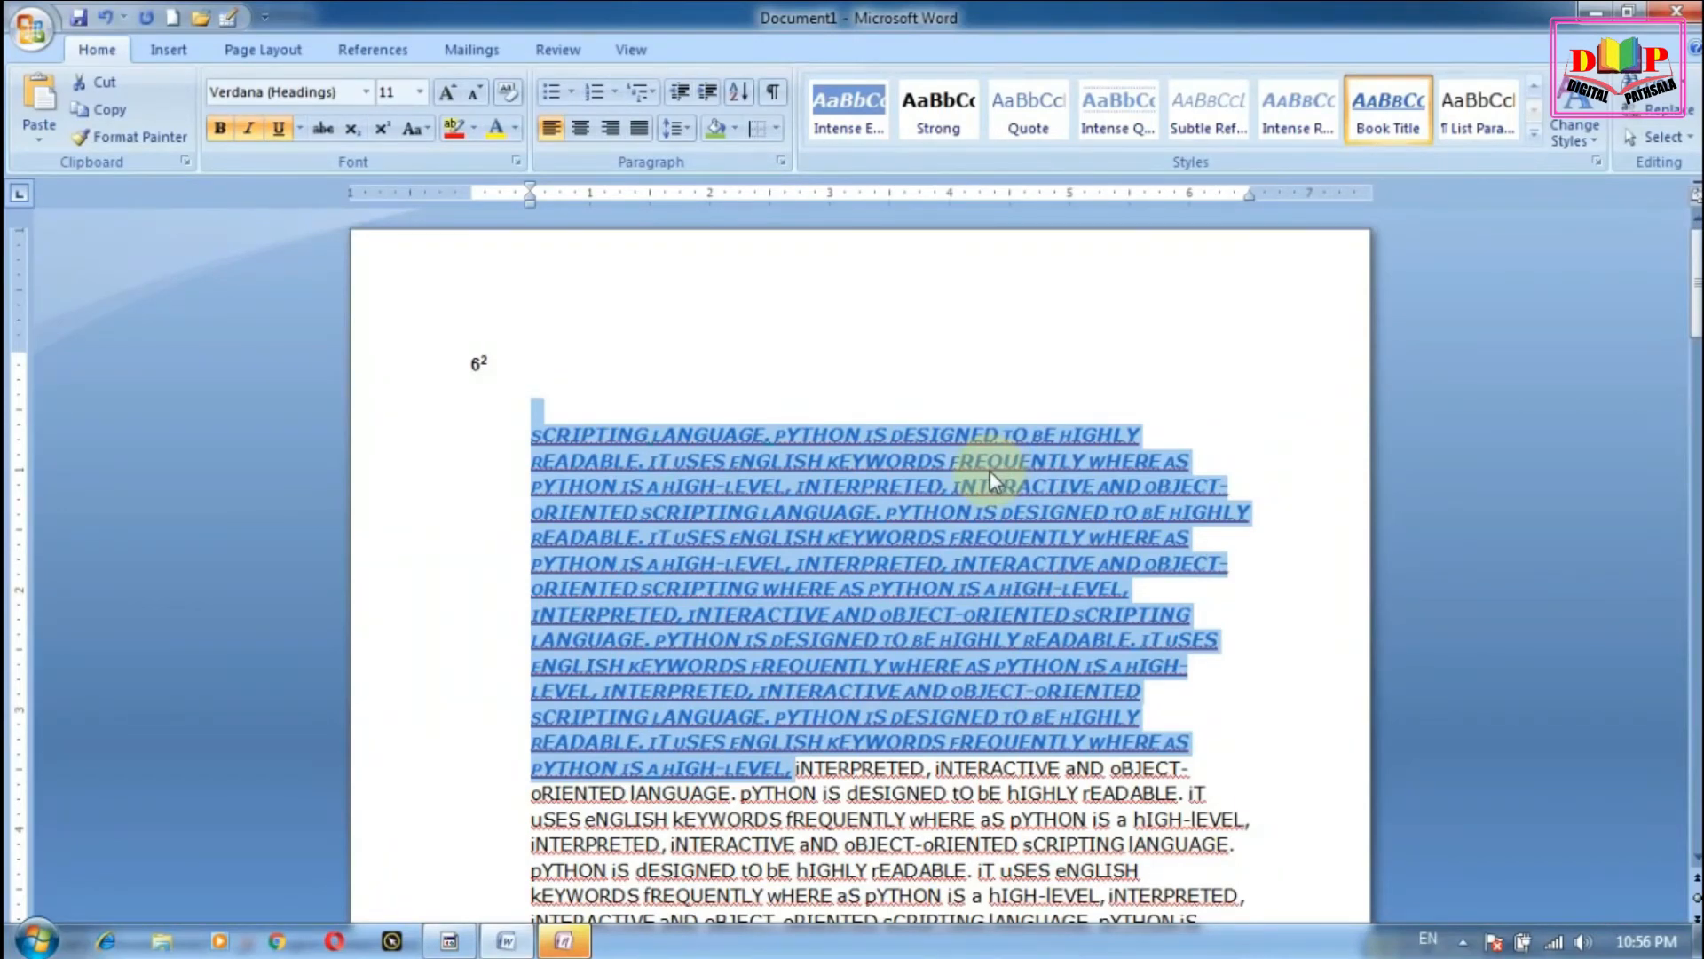
# Step: Preview the available style sets and apply the Formal style set to the document
pyautogui.click(1571, 142)
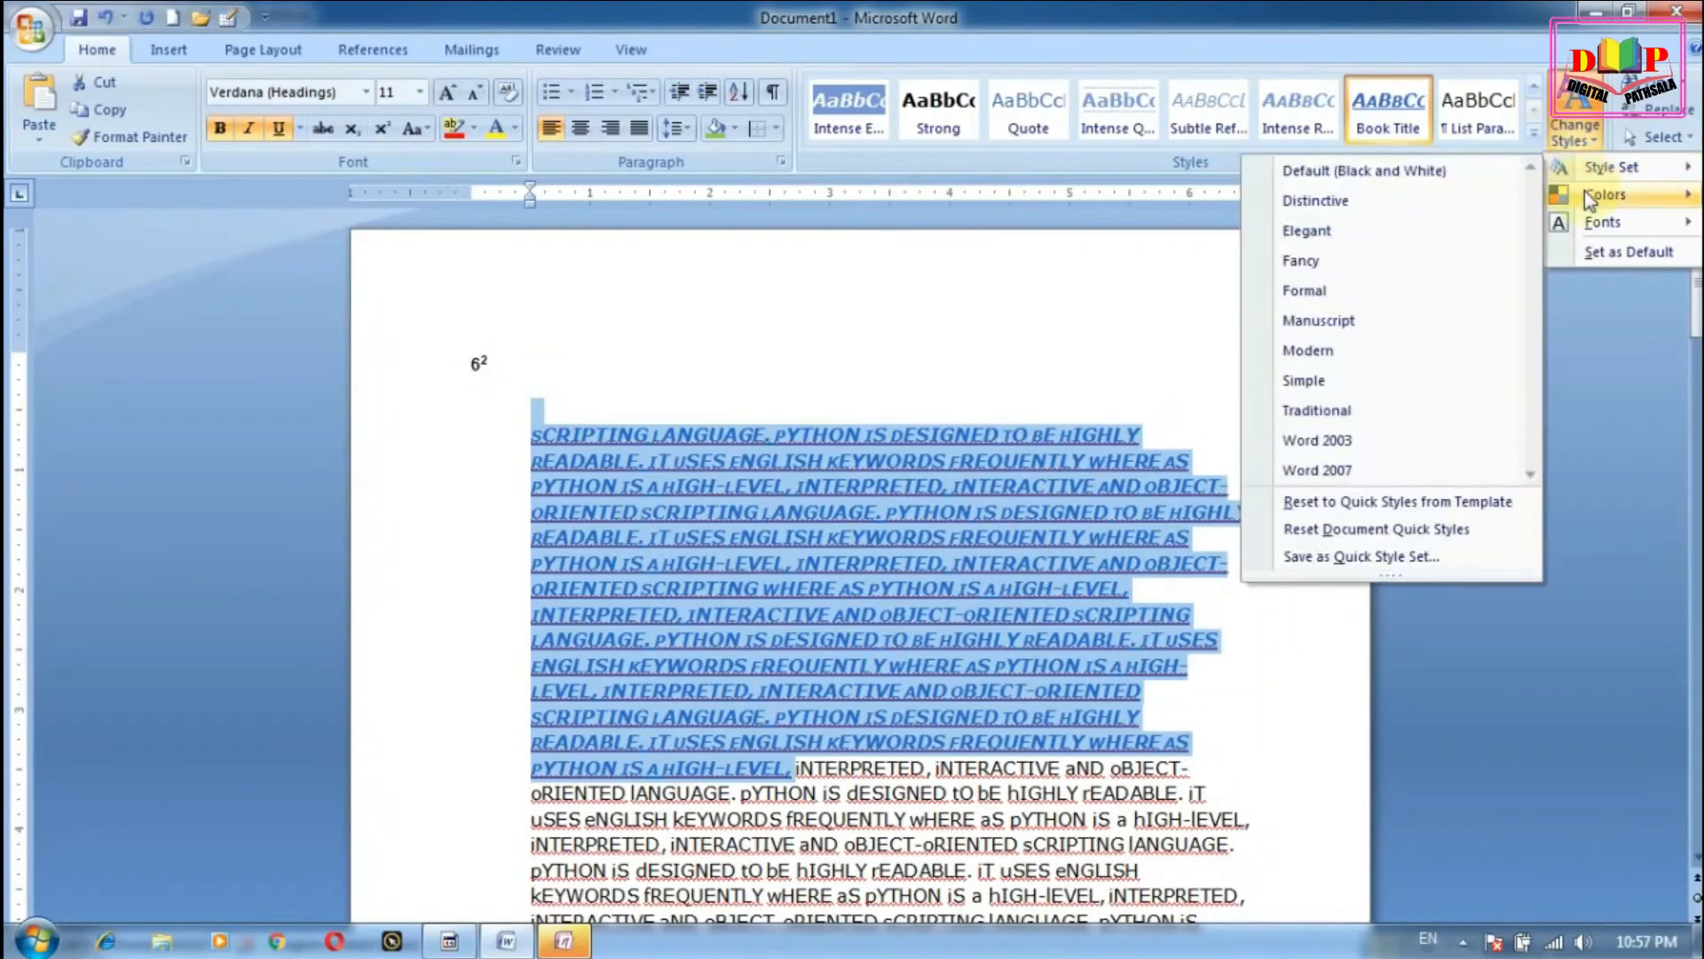
pyautogui.moveTo(1598, 167)
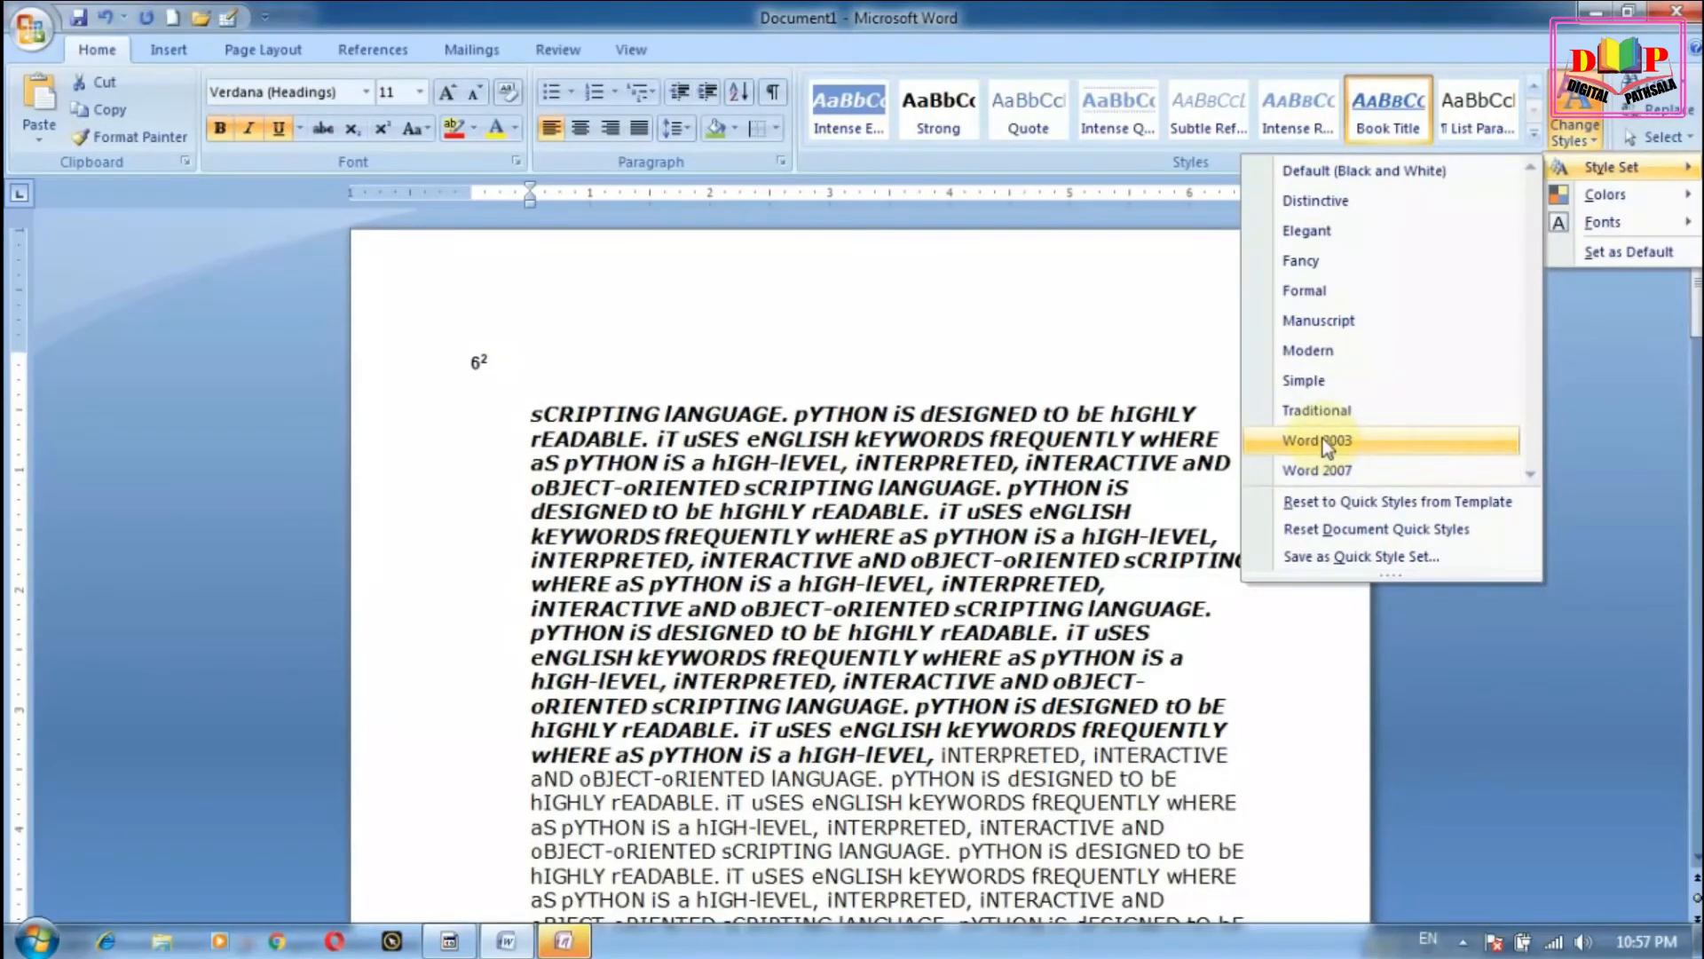
pyautogui.click(1371, 290)
pyautogui.click(875, 498)
pyautogui.scroll(-5, 874, 497)
pyautogui.scroll(5, 875, 497)
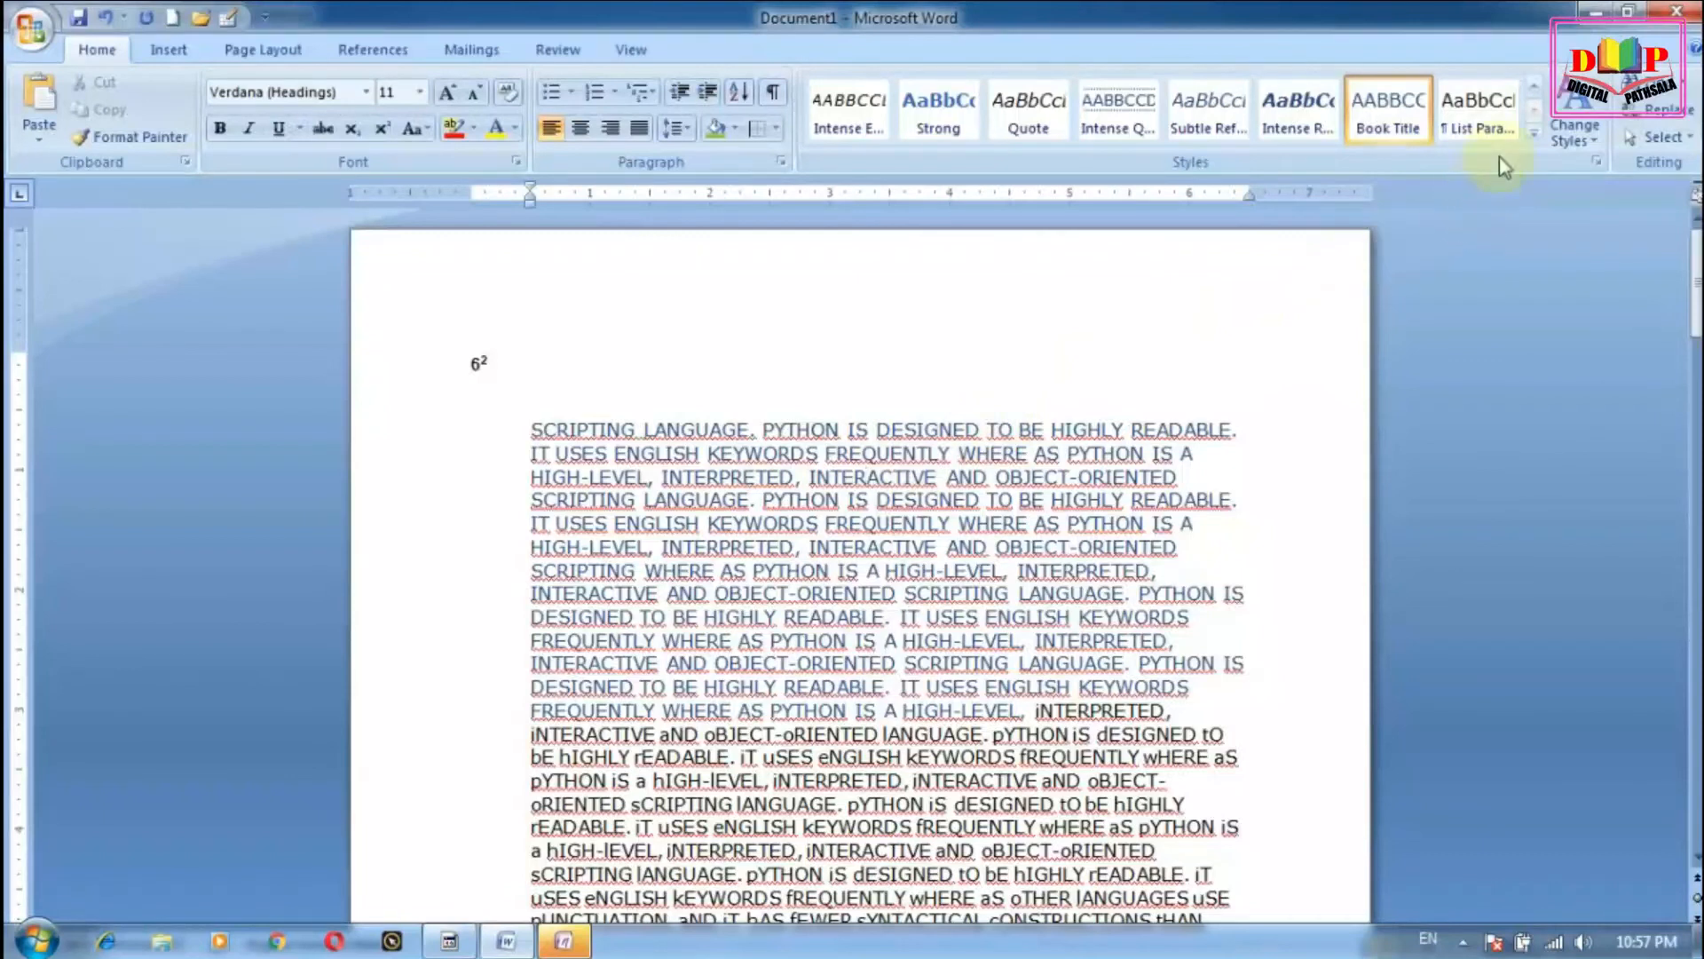
# Step: Preview the built-in theme color sets on the styled paragraph and apply the Flow colors
pyautogui.click(1574, 133)
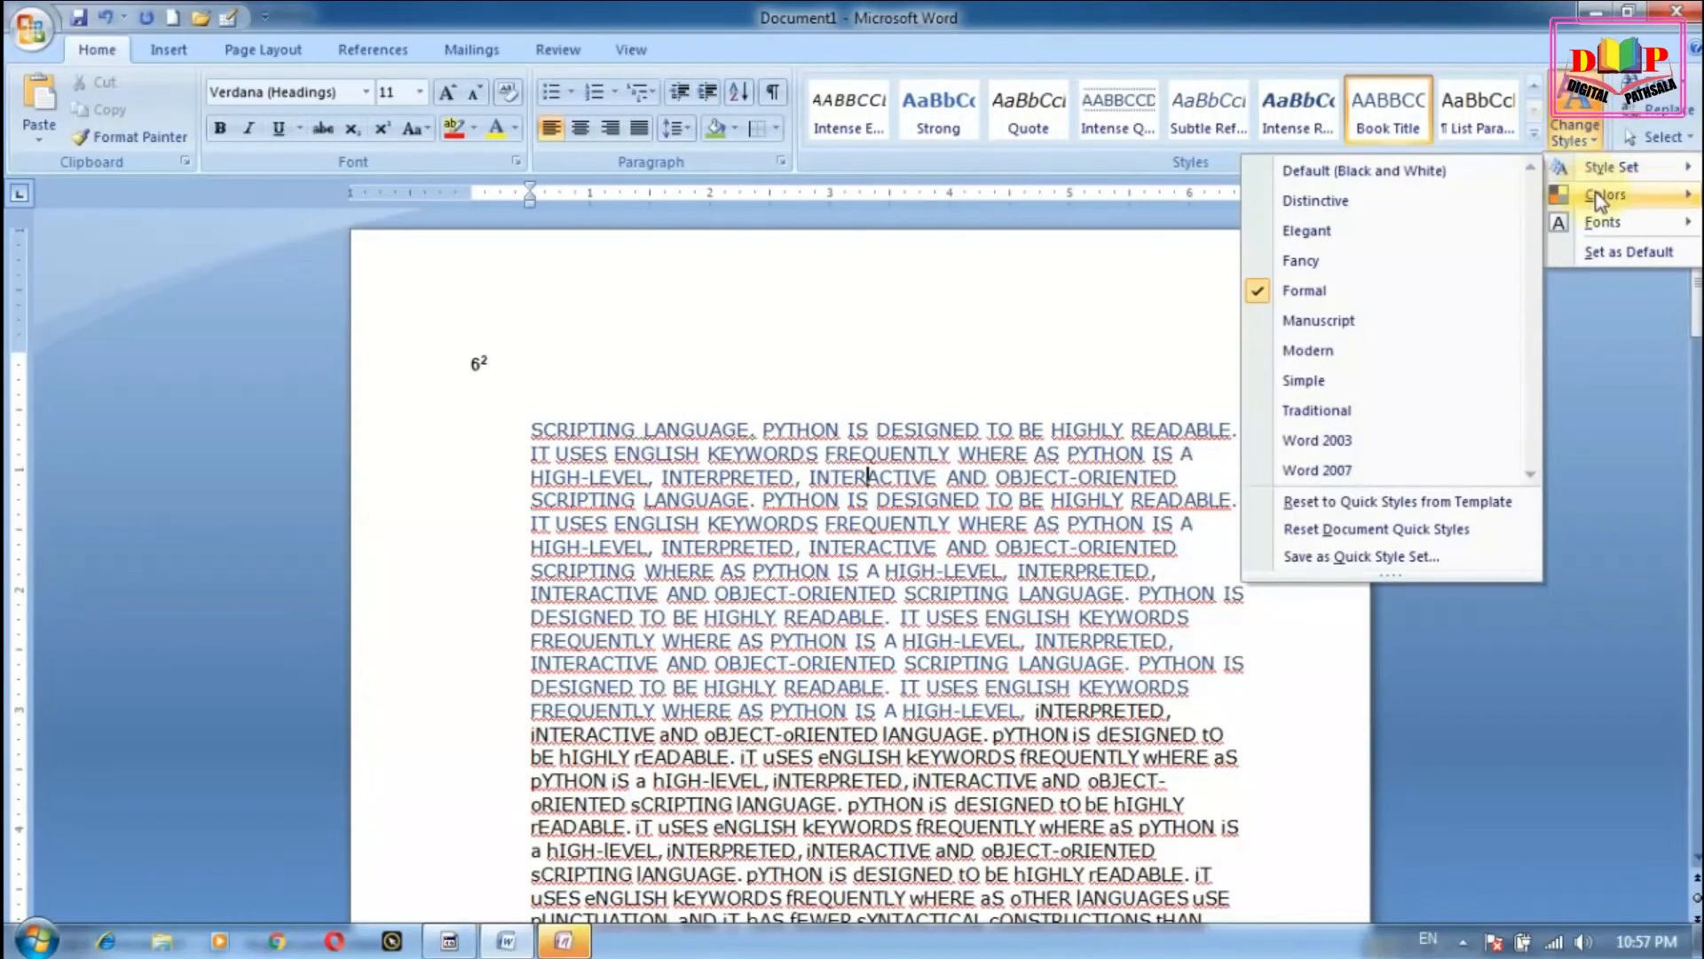
pyautogui.moveTo(1600, 201)
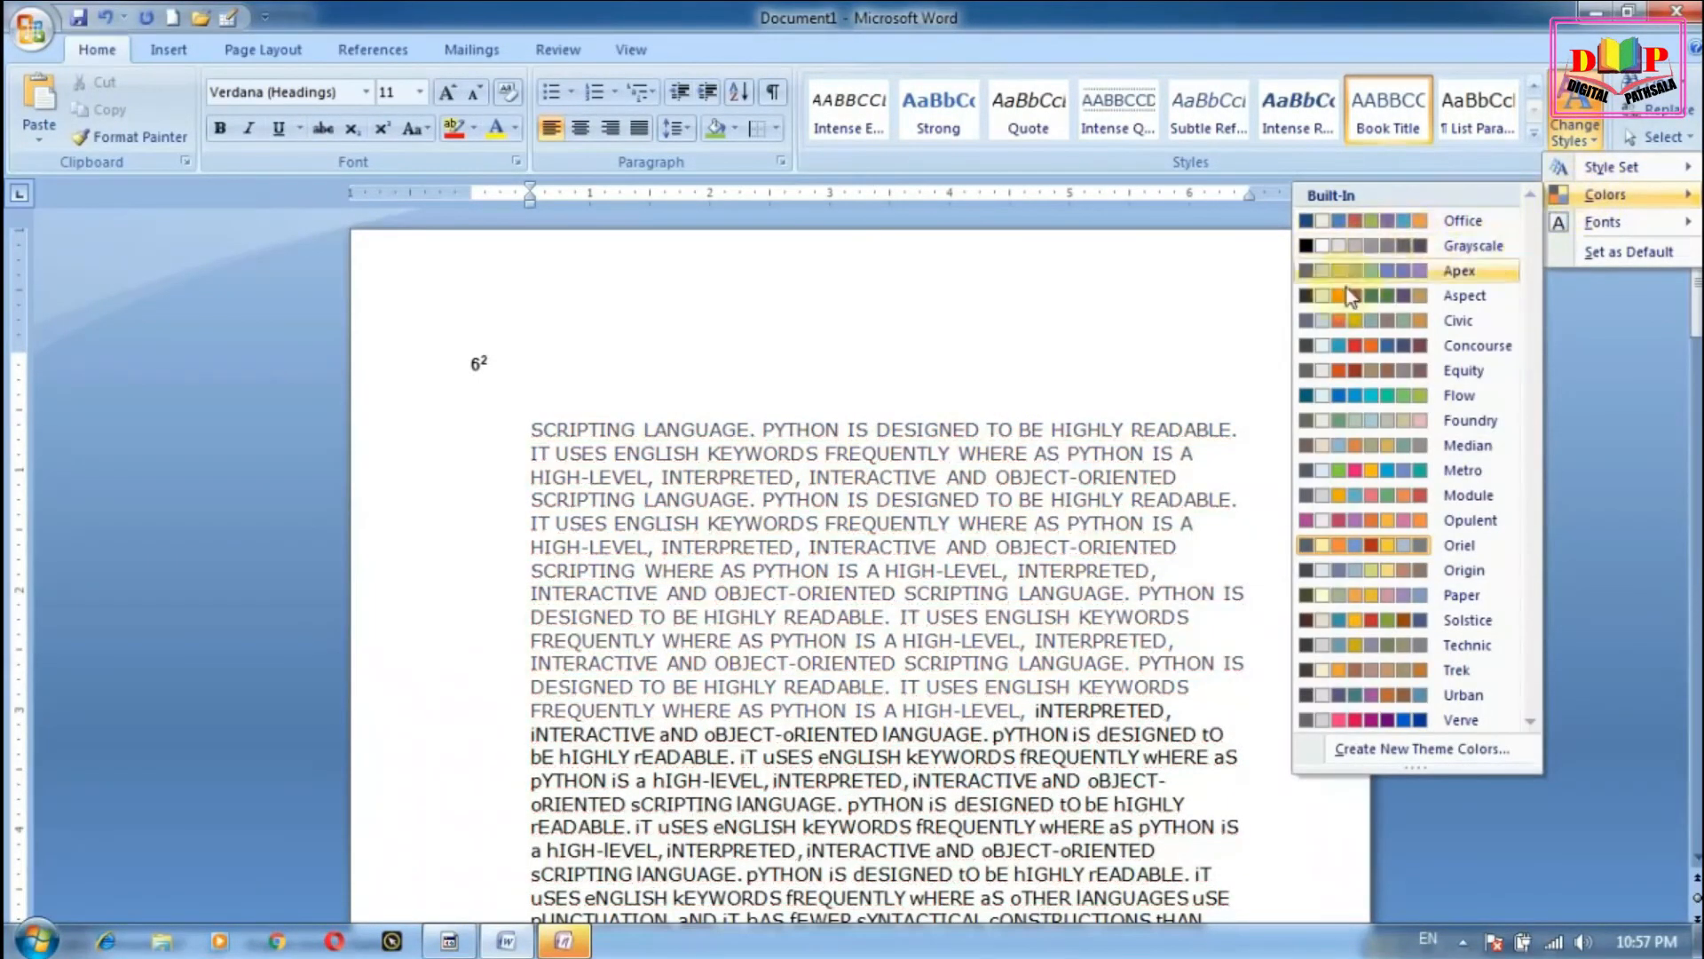
pyautogui.click(509, 416)
pyautogui.moveTo(509, 416); pyautogui.dragTo(902, 757)
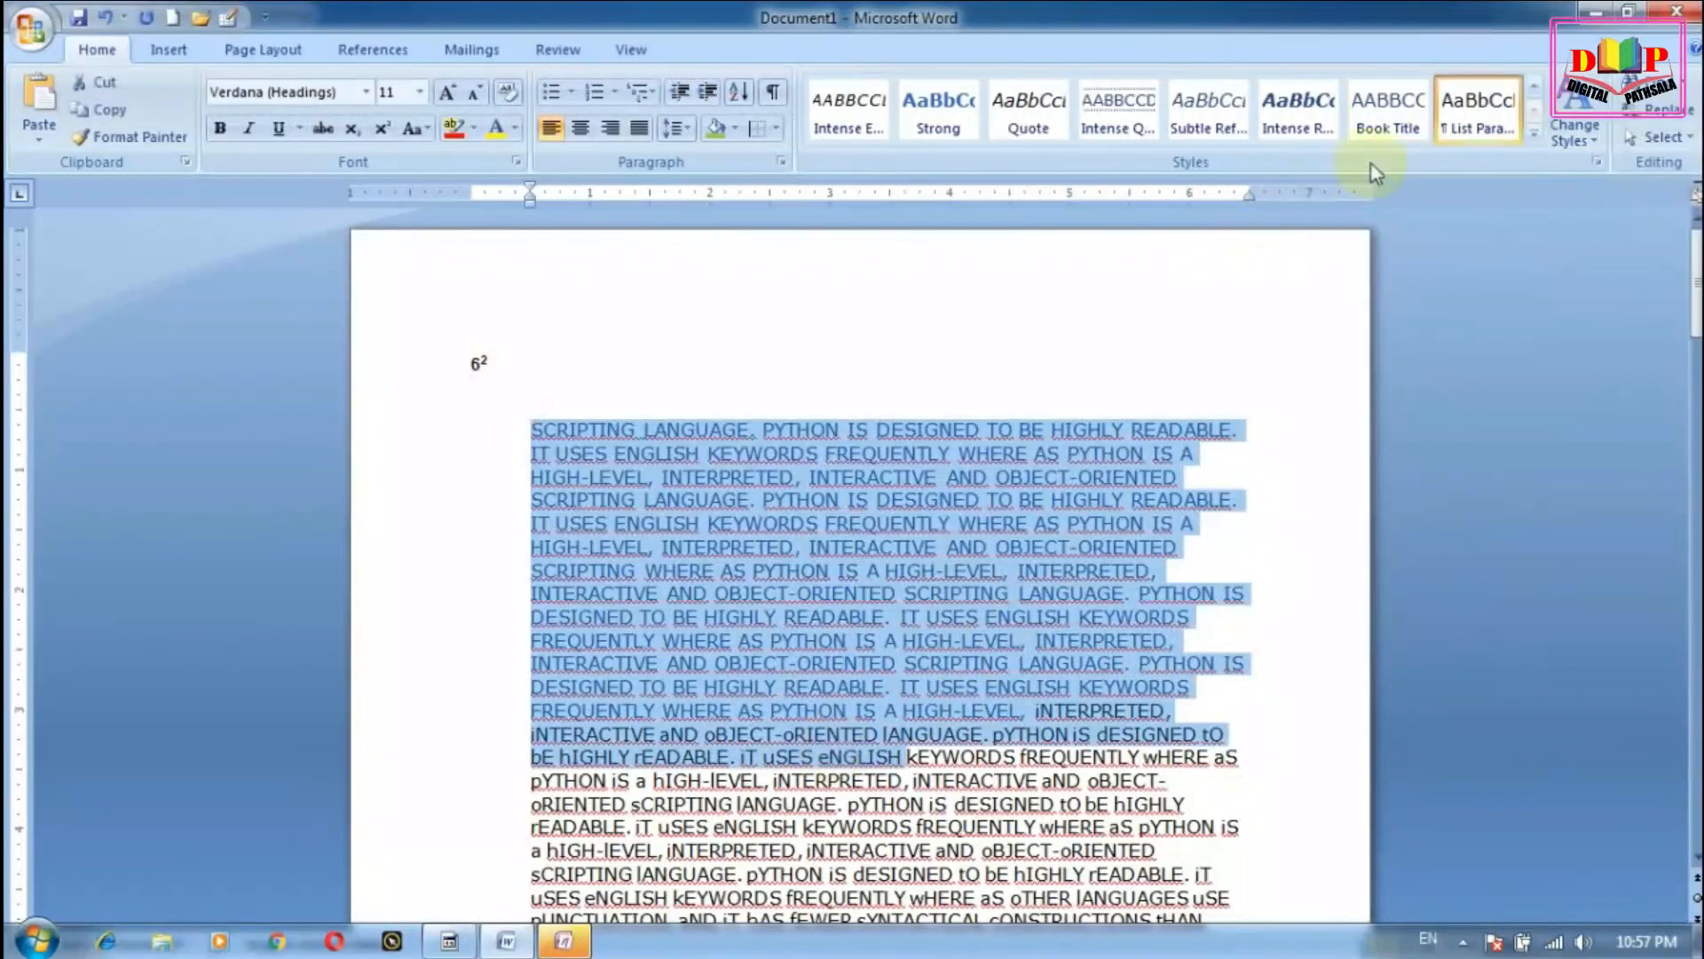
pyautogui.click(1575, 133)
pyautogui.moveTo(1590, 190)
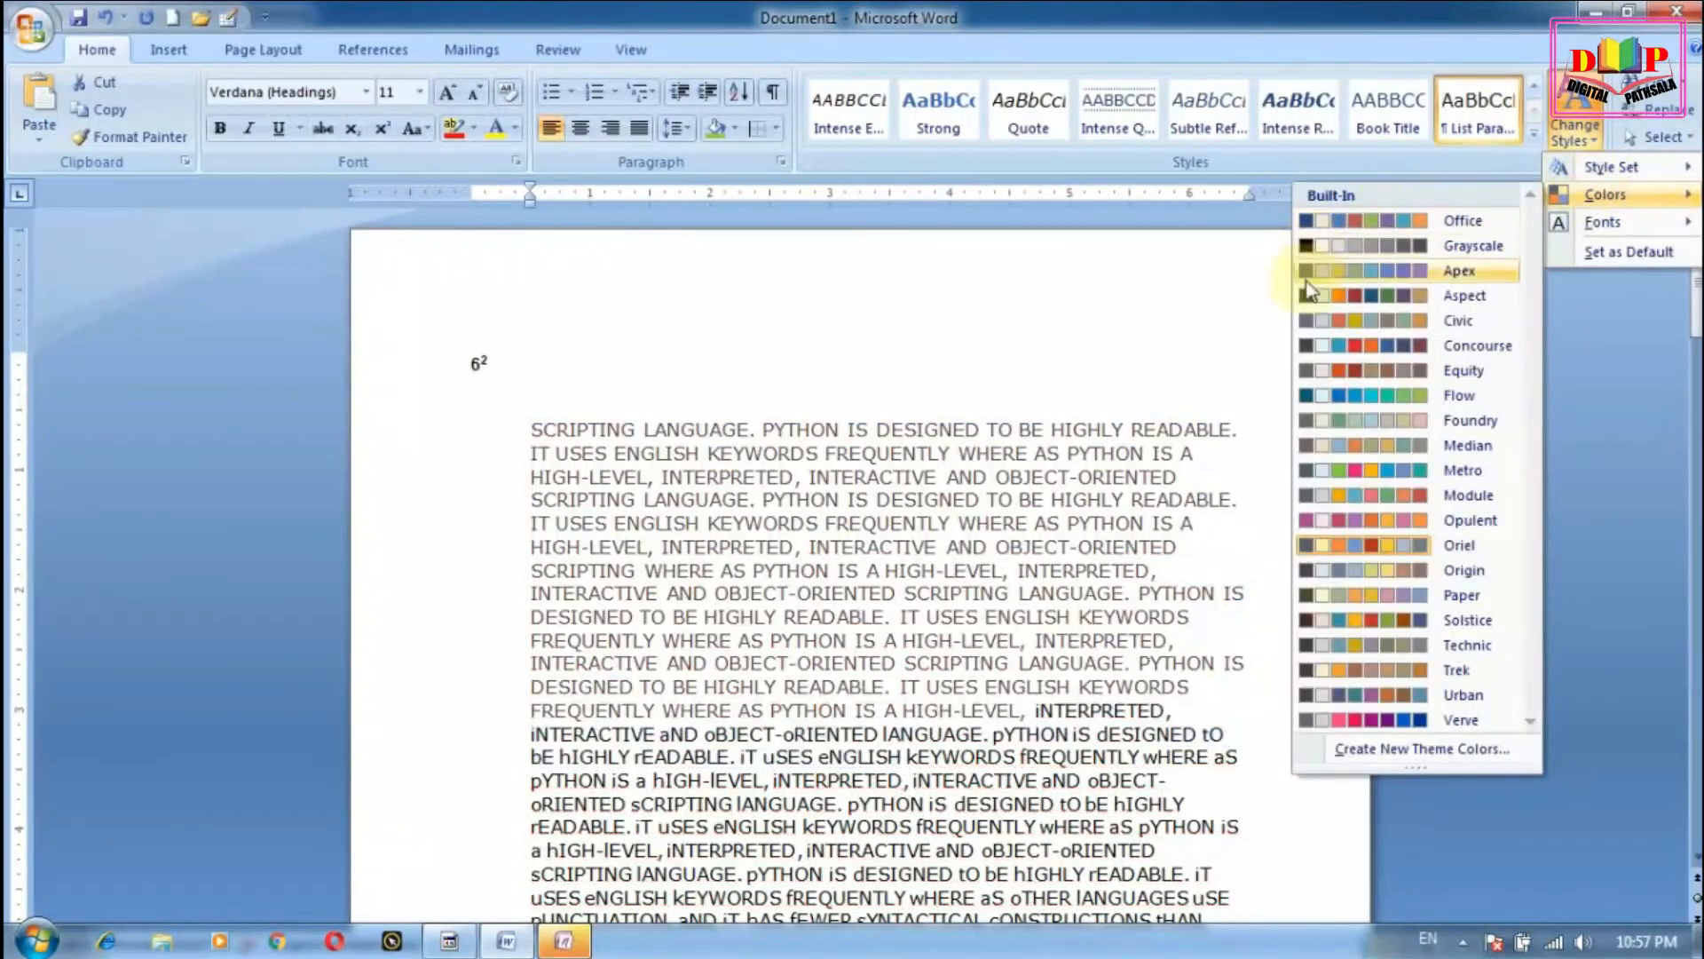
pyautogui.click(1340, 404)
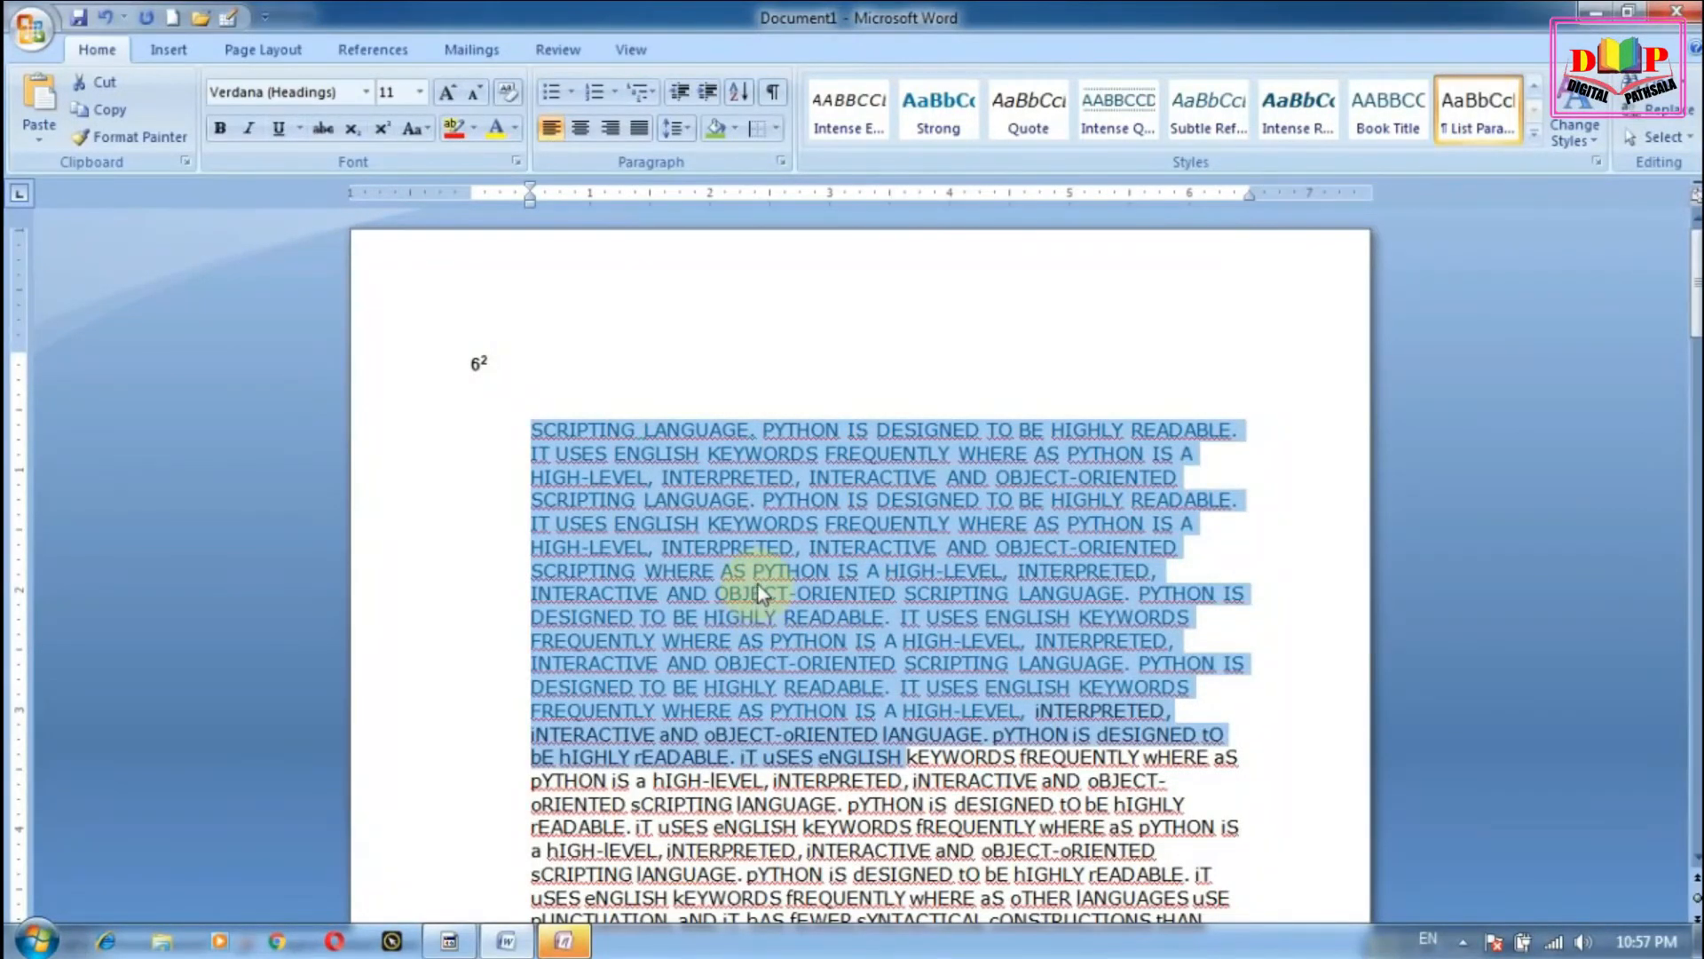
# Step: Preview the built-in theme fonts without choosing one, and set the current style set and theme as the default
pyautogui.click(1575, 133)
pyautogui.moveTo(1598, 233)
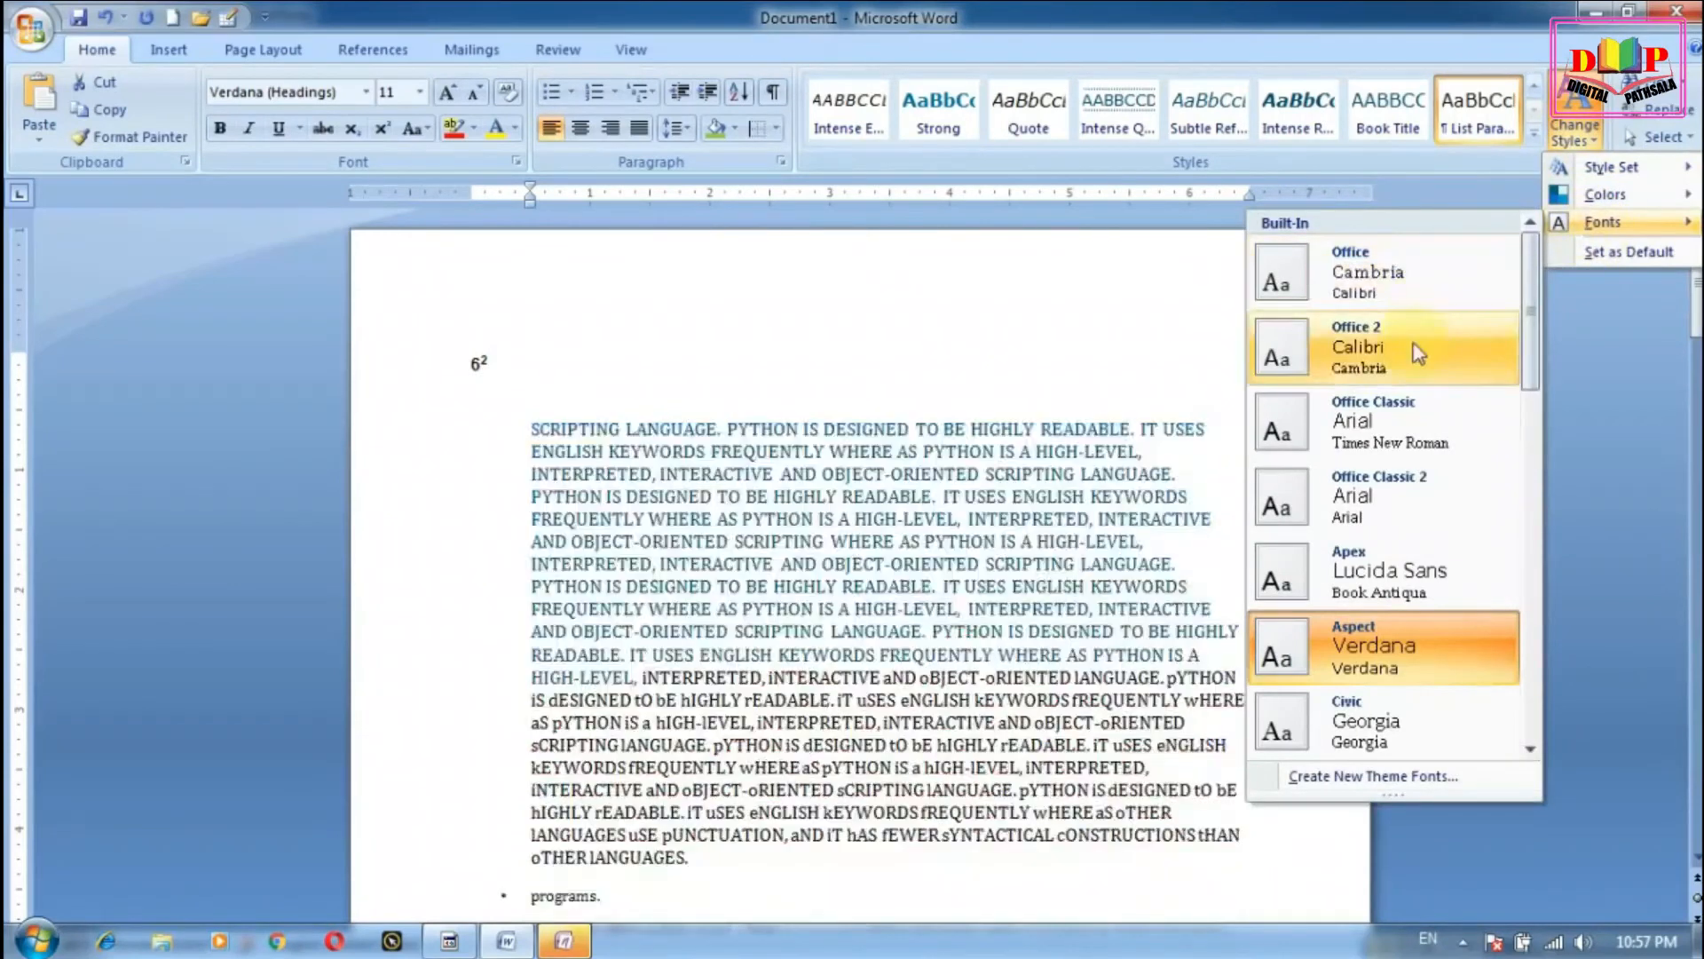
pyautogui.scroll(-3, 1332, 579)
pyautogui.scroll(-5, 1331, 570)
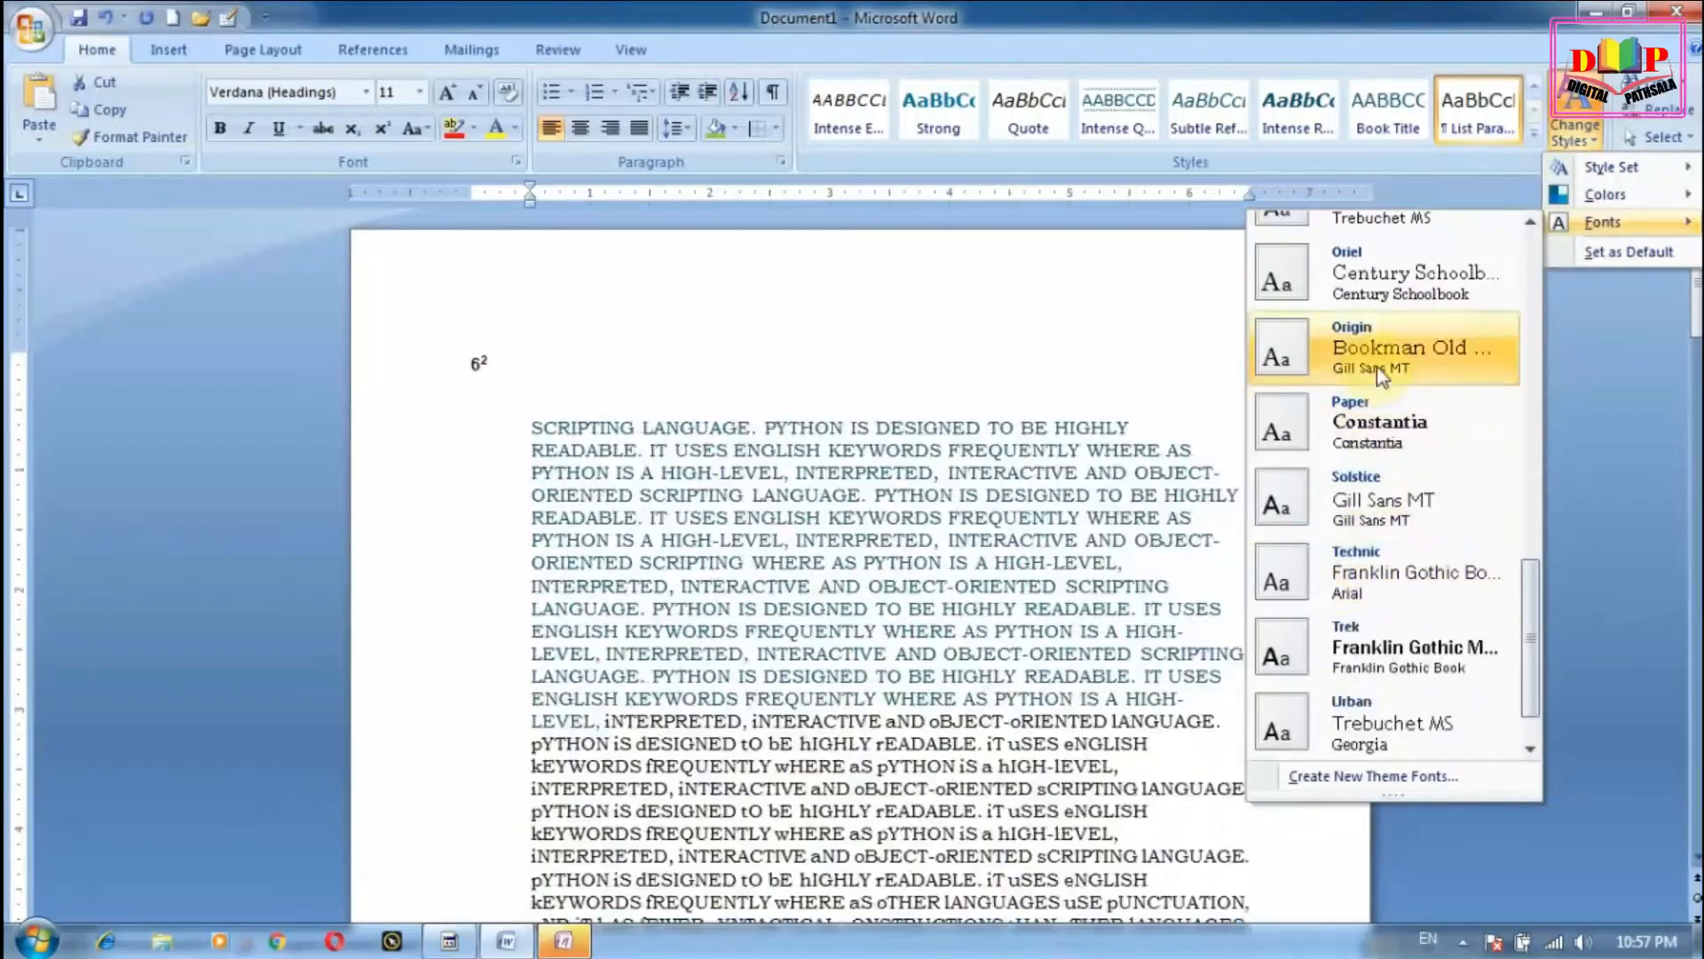
pyautogui.scroll(8, 1386, 310)
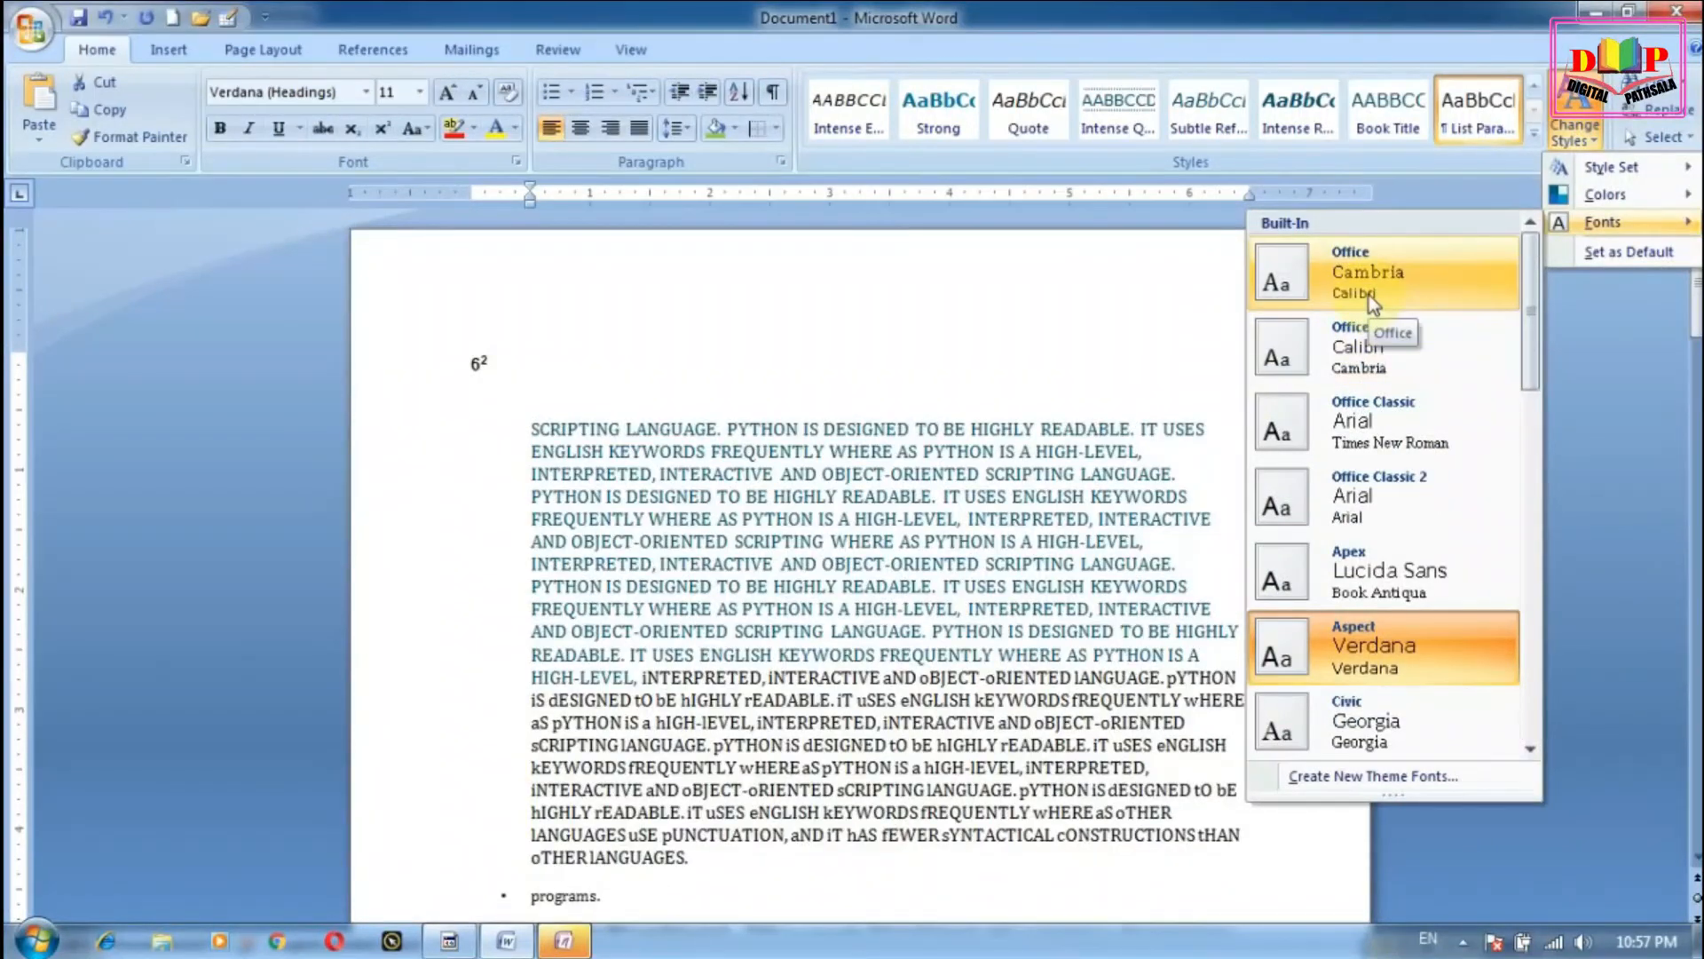
pyautogui.scroll(-8, 1369, 294)
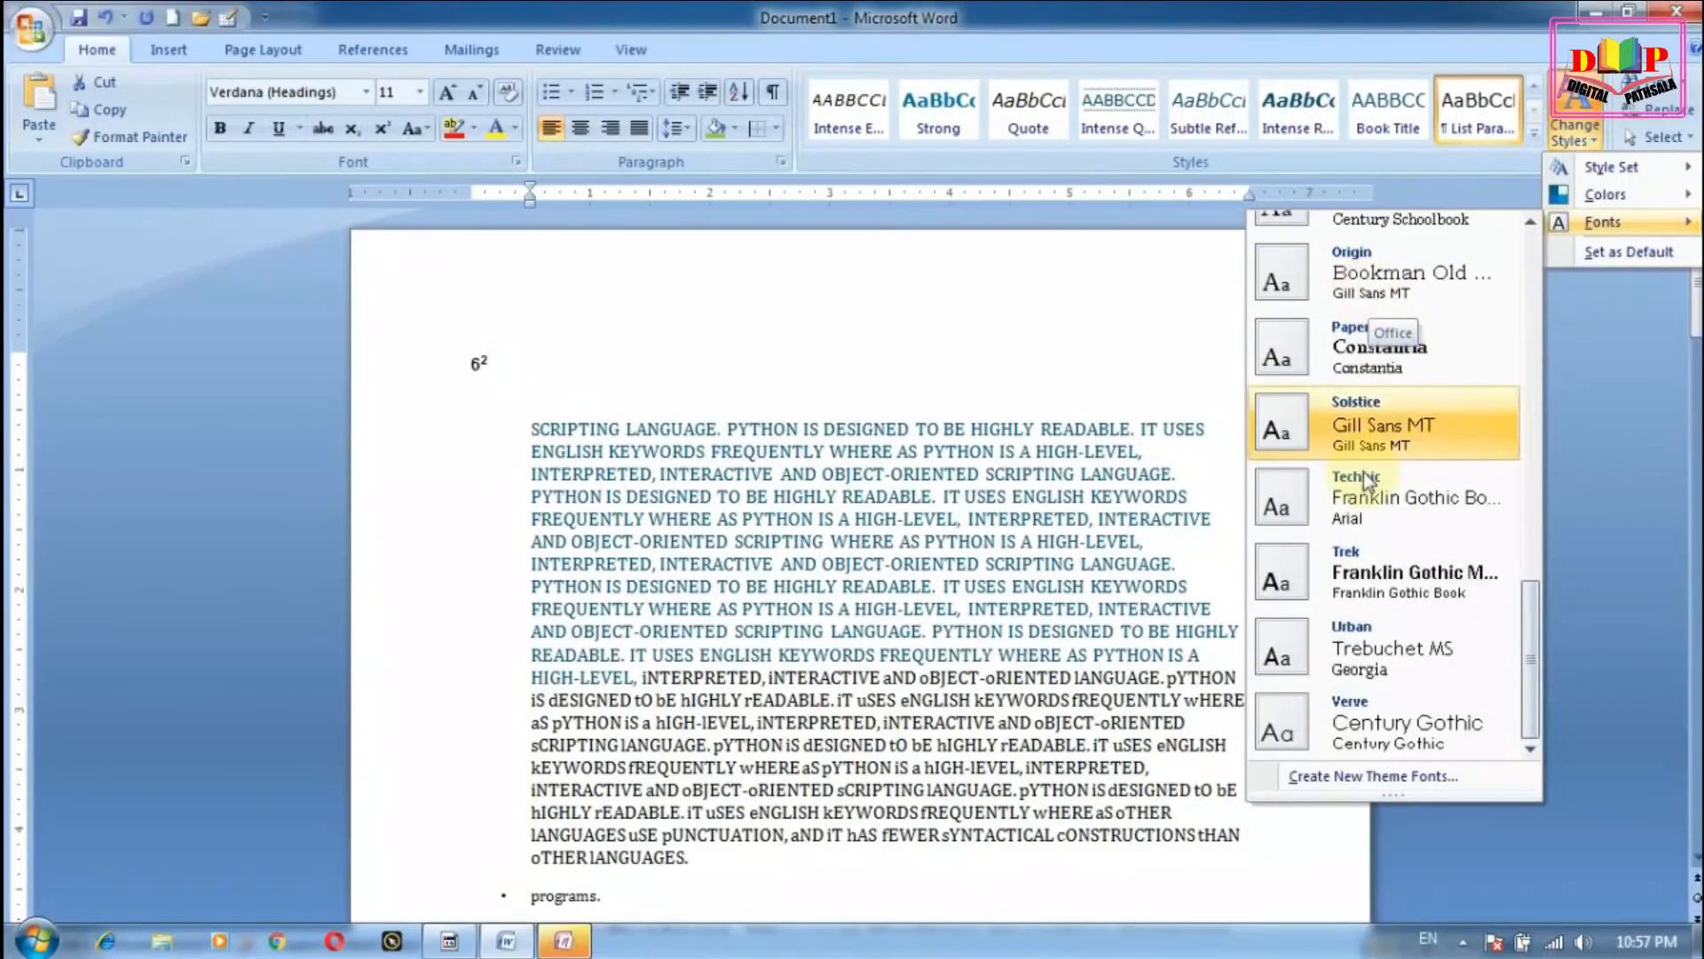
pyautogui.scroll(8, 1376, 613)
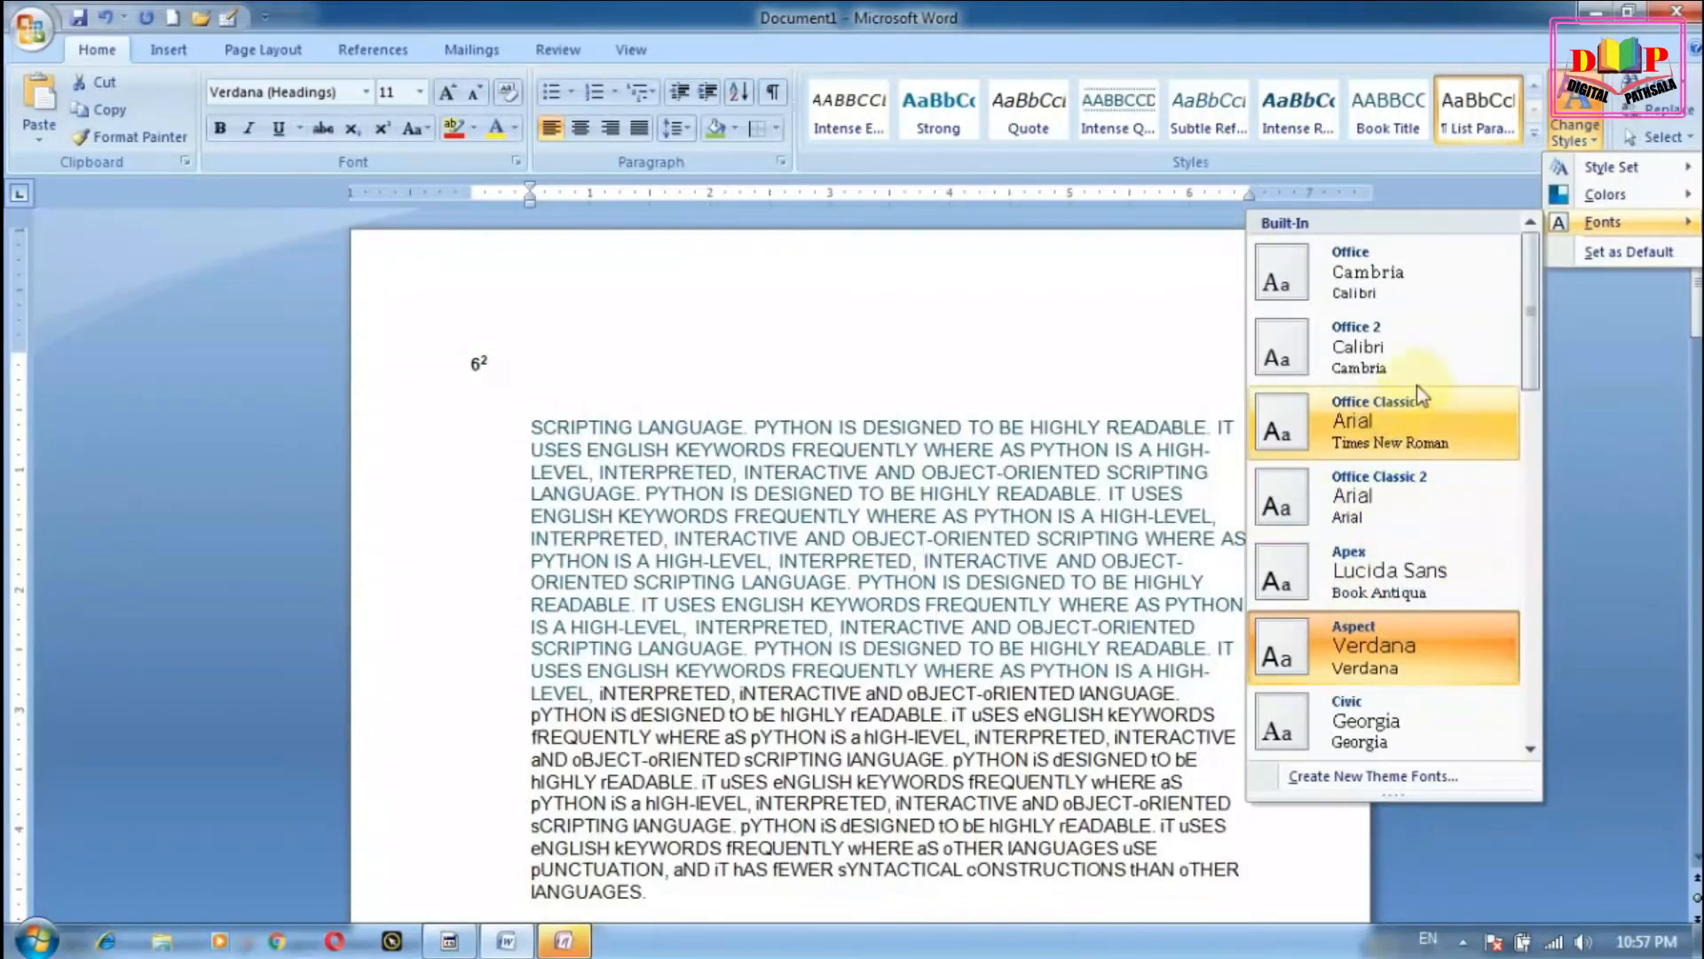
pyautogui.click(1611, 253)
pyautogui.click(1132, 455)
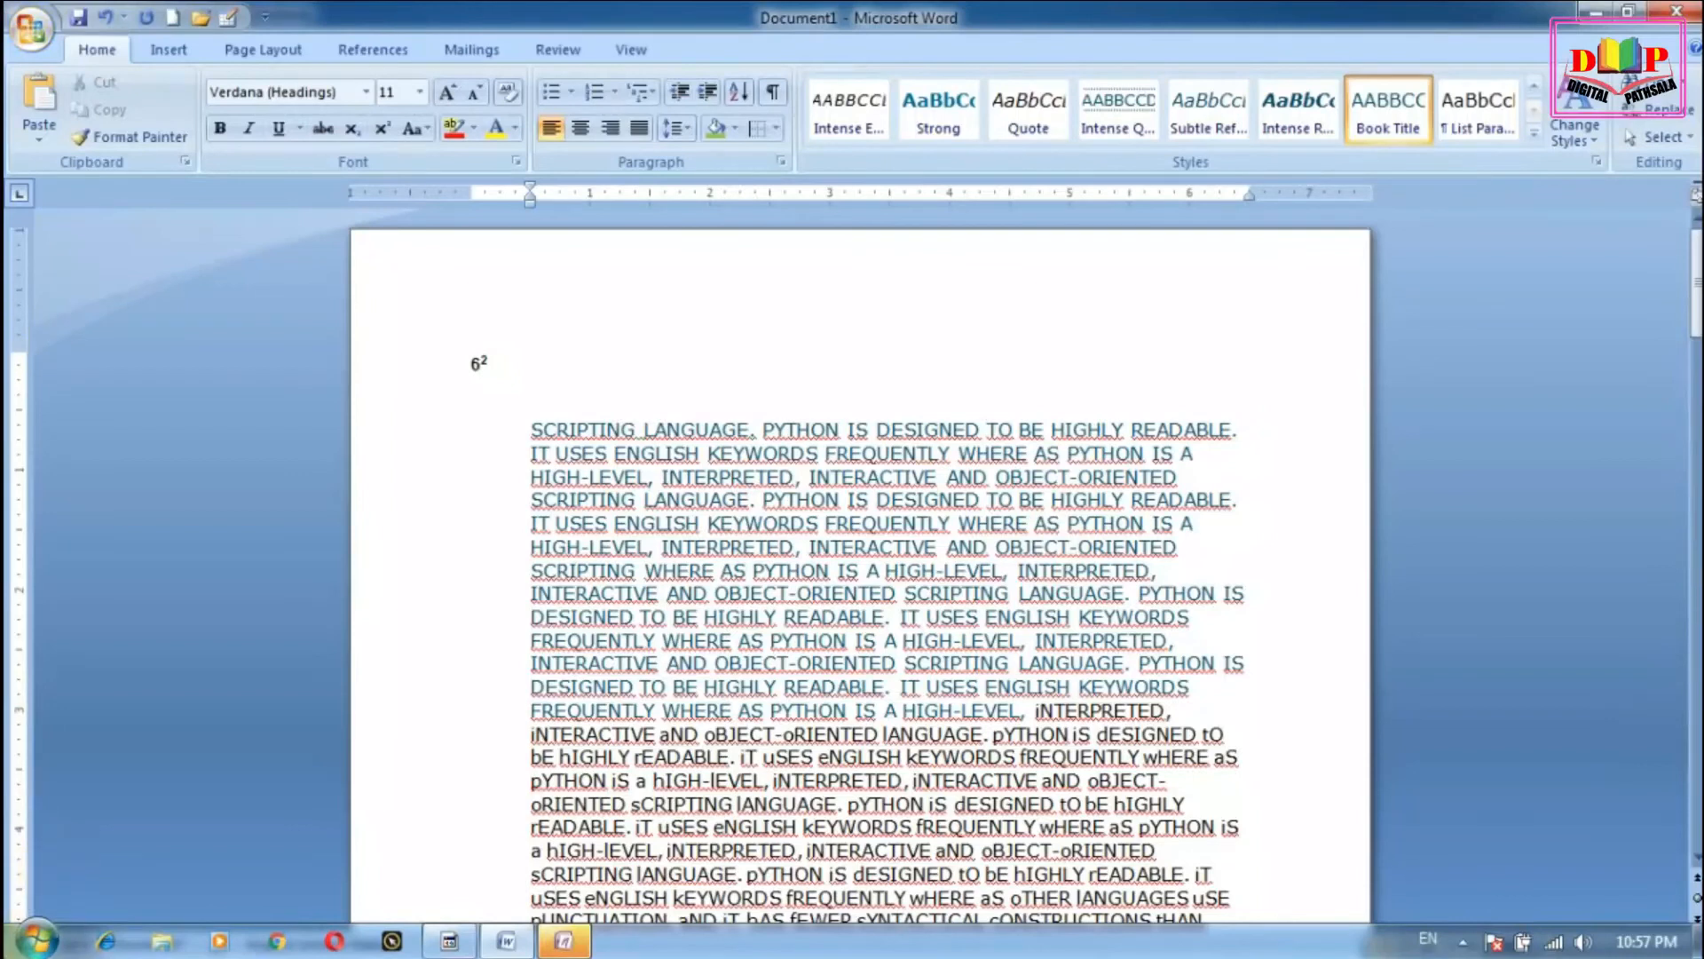
# Step: Find every occurrence of "python" in the main document and look through the highlighted matches
pyautogui.click(1675, 96)
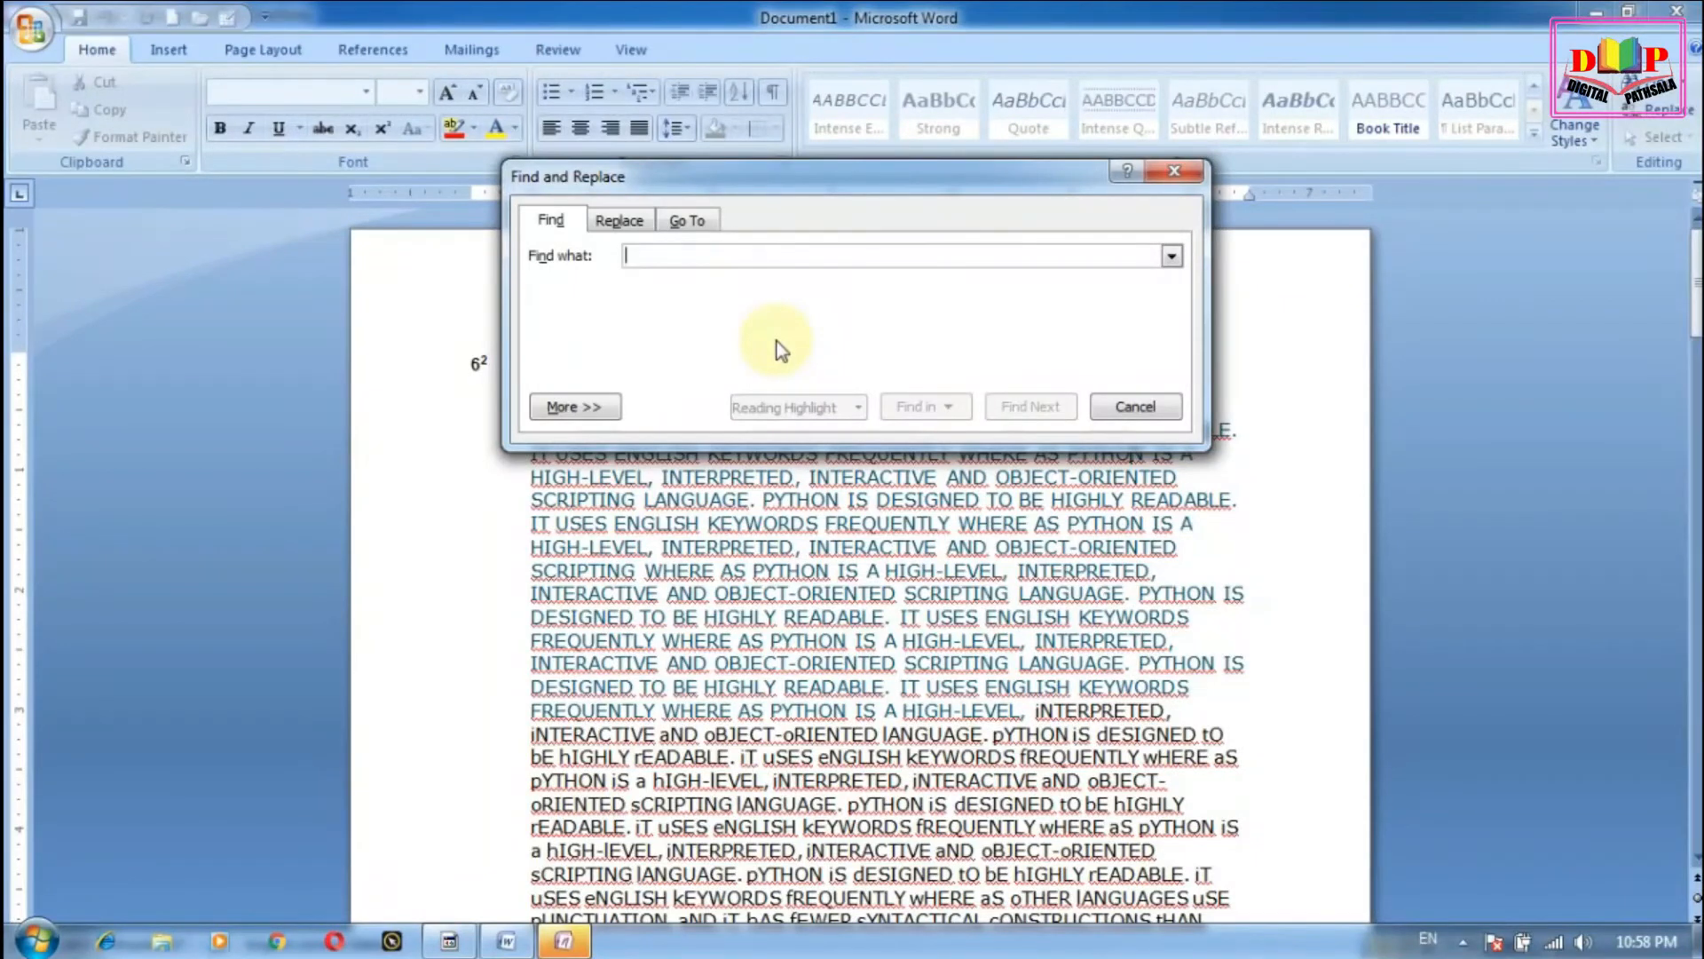
pyautogui.click(895, 777)
pyautogui.scroll(-5, 898, 775)
pyautogui.scroll(5, 899, 771)
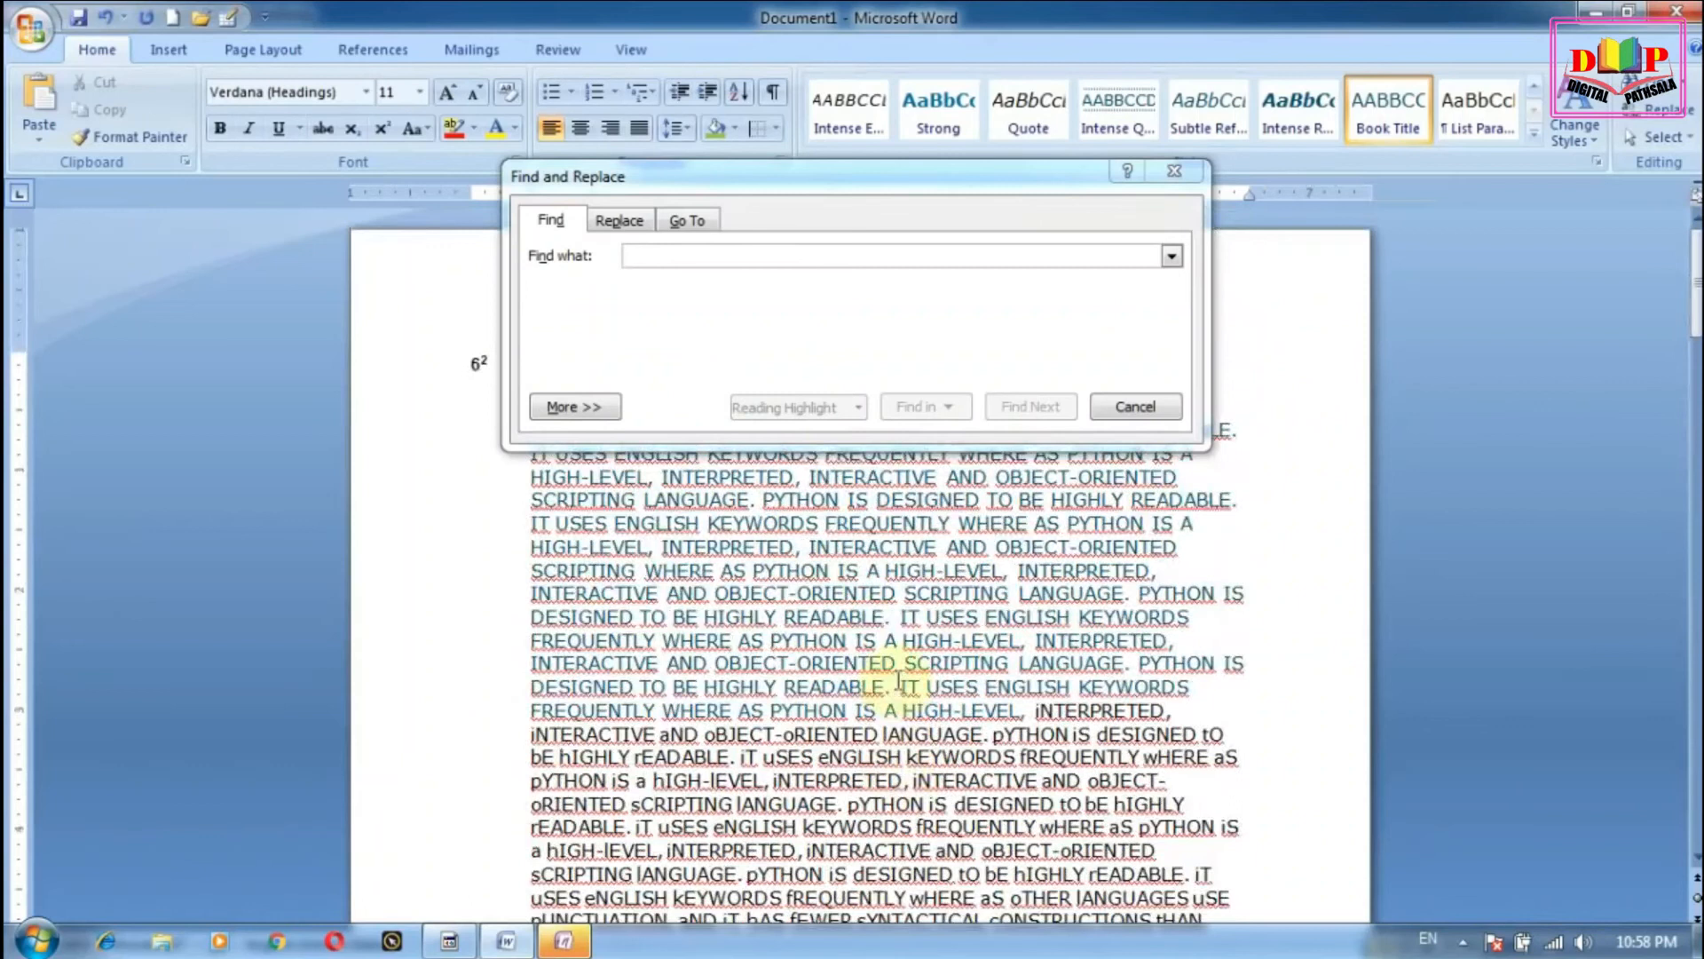
pyautogui.click(848, 259)
pyautogui.write('python')
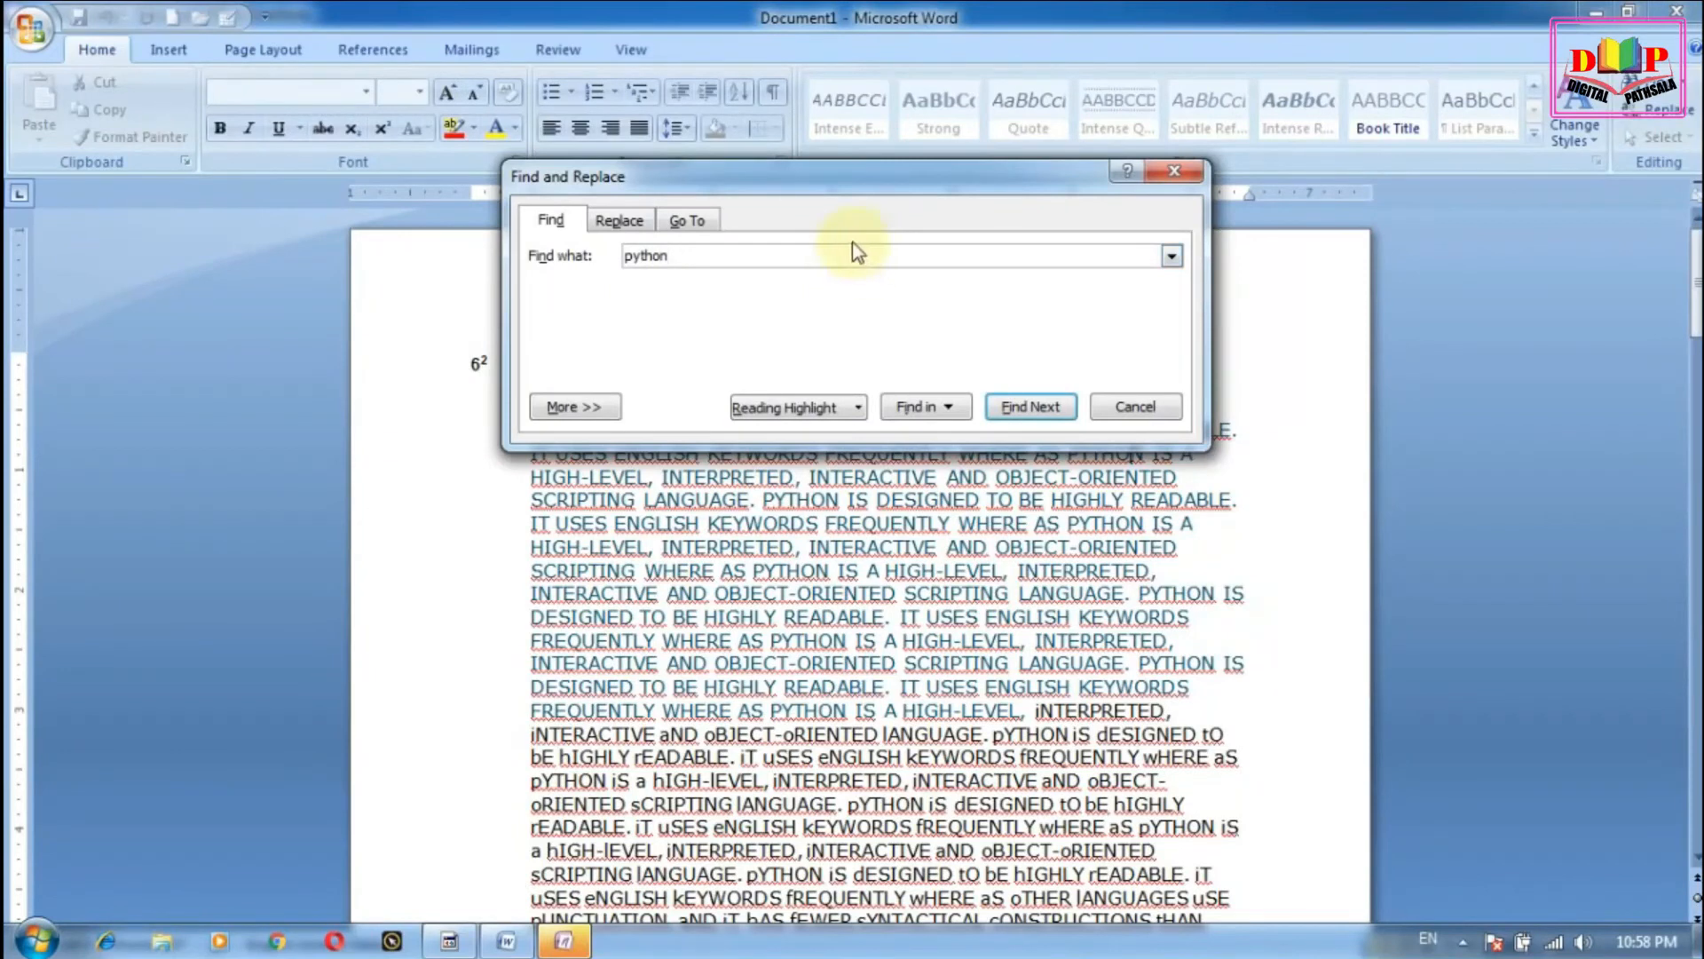
pyautogui.click(952, 409)
pyautogui.click(977, 437)
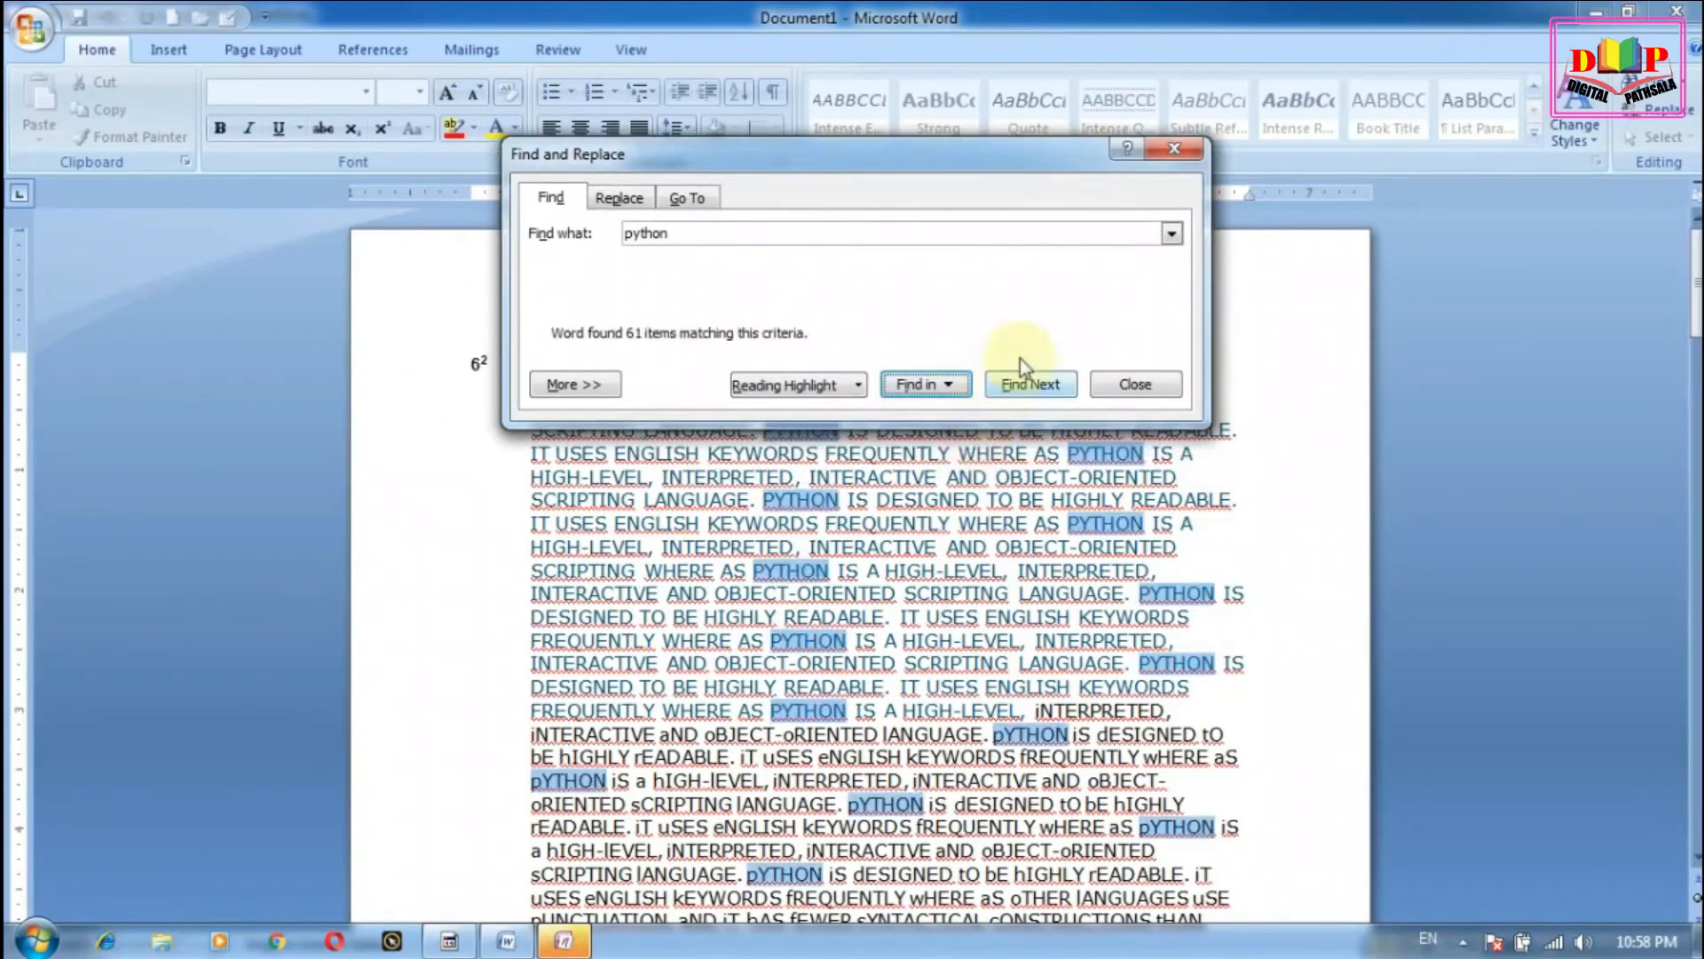
pyautogui.click(1137, 404)
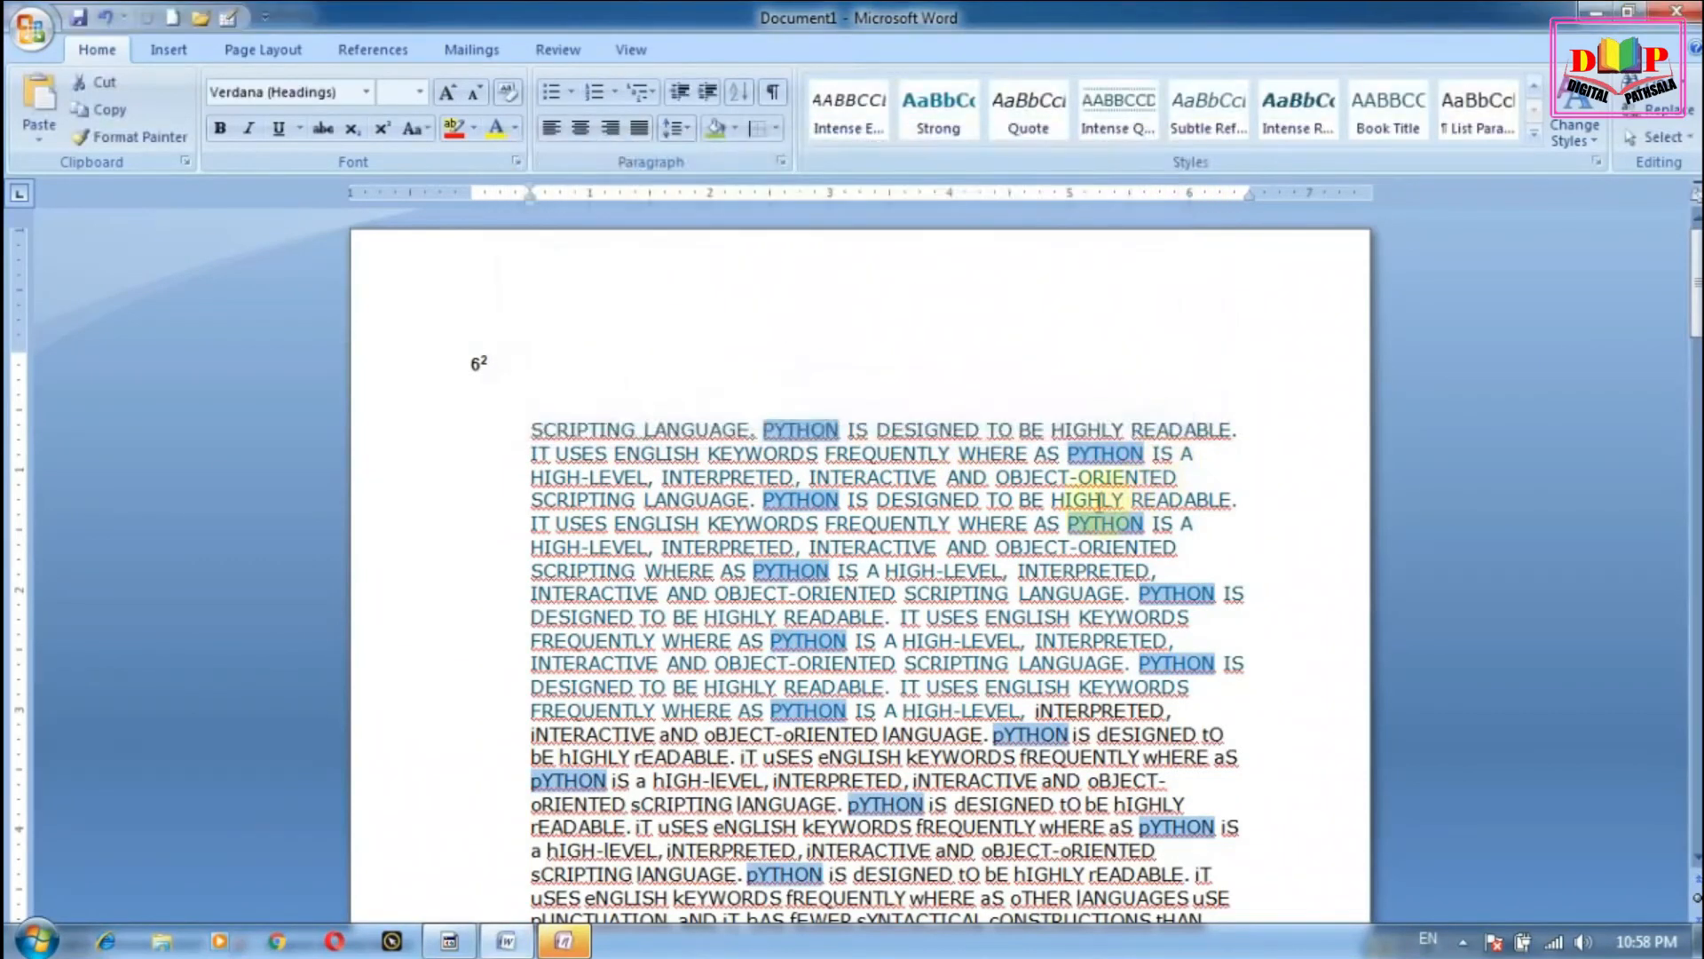
pyautogui.scroll(-15, 1050, 495)
pyautogui.scroll(-18, 1050, 495)
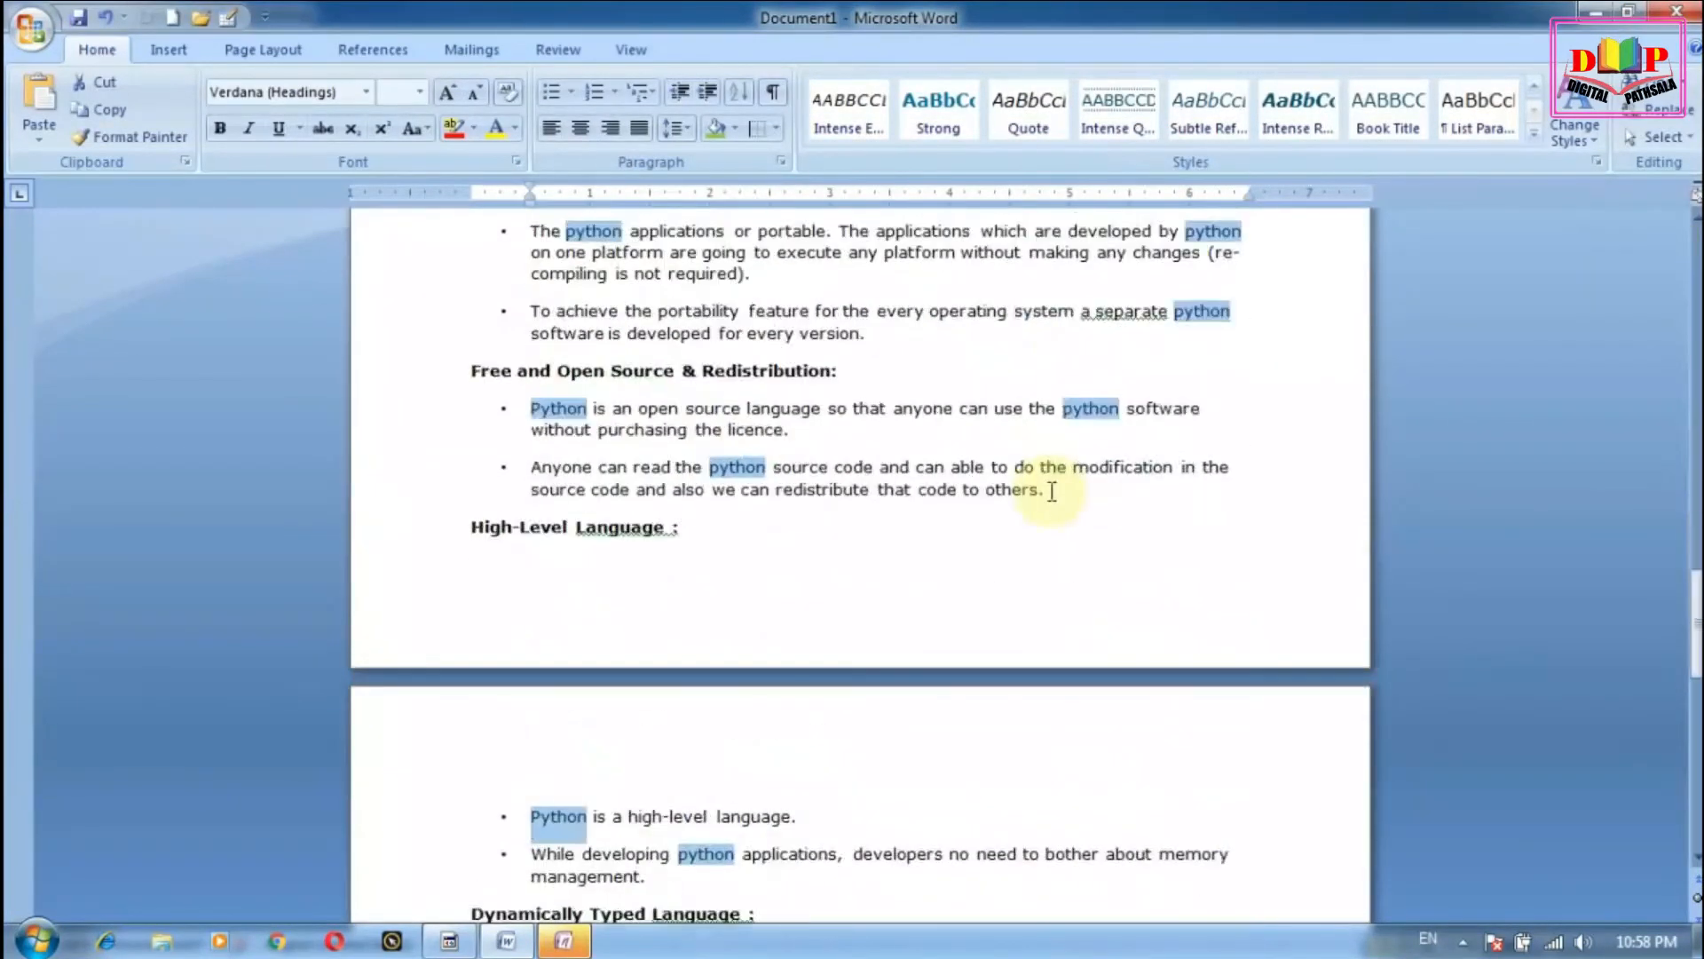
pyautogui.scroll(20, 1043, 502)
pyautogui.scroll(-15, 1039, 504)
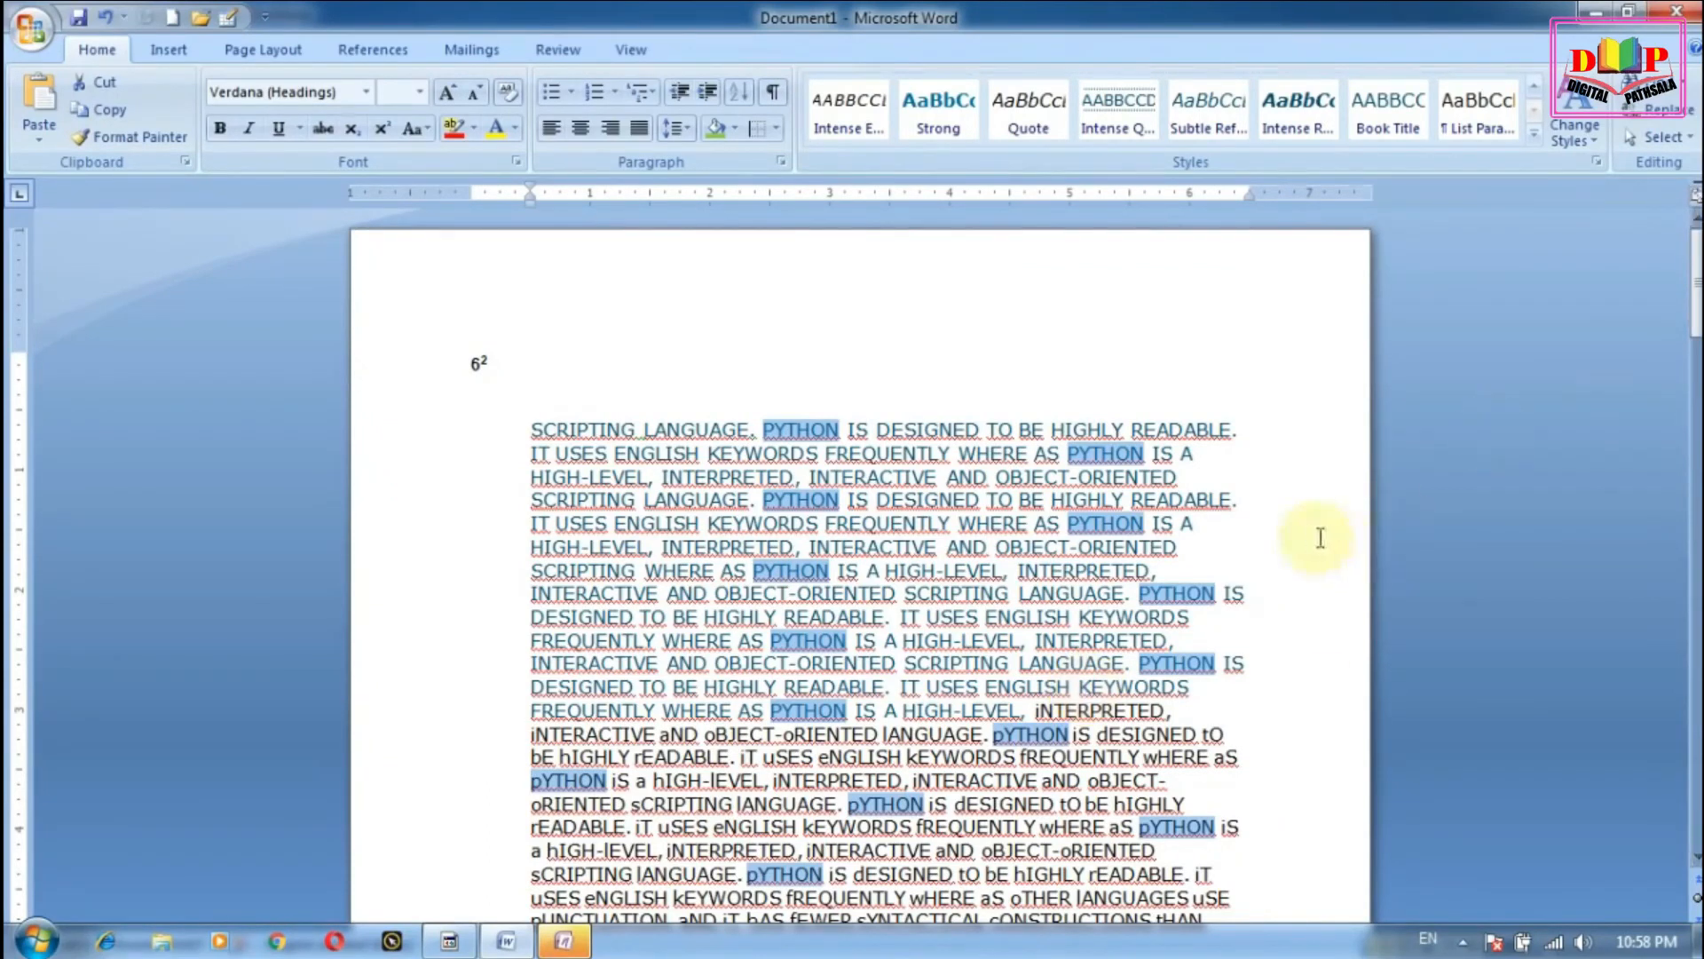
# Step: Try replacing every "JAVA" with an empty replacement throughout the whole document
pyautogui.click(1658, 108)
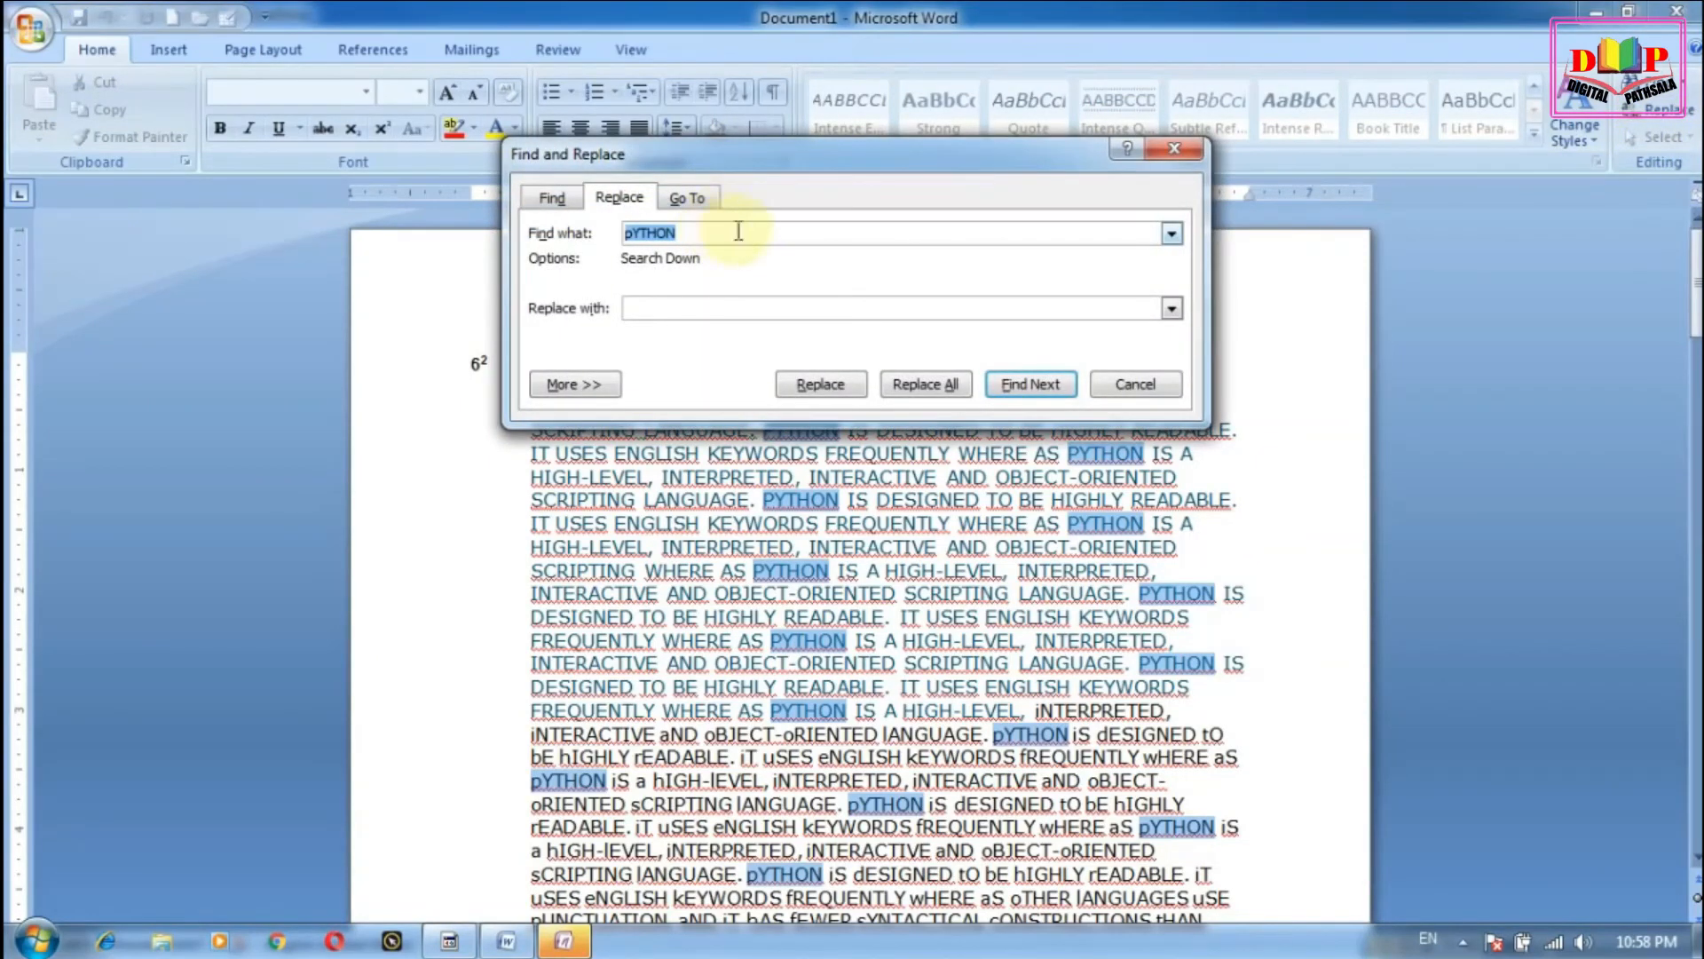
pyautogui.write('j')
pyautogui.press('BackSpace')
pyautogui.press('BackSpace')
pyautogui.press('BackSpace')
pyautogui.write('JA')
pyautogui.press('BackSpace')
pyautogui.press('BackSpace')
pyautogui.press('BackSpace')
pyautogui.press('BackSpace')
pyautogui.write('JAVA')
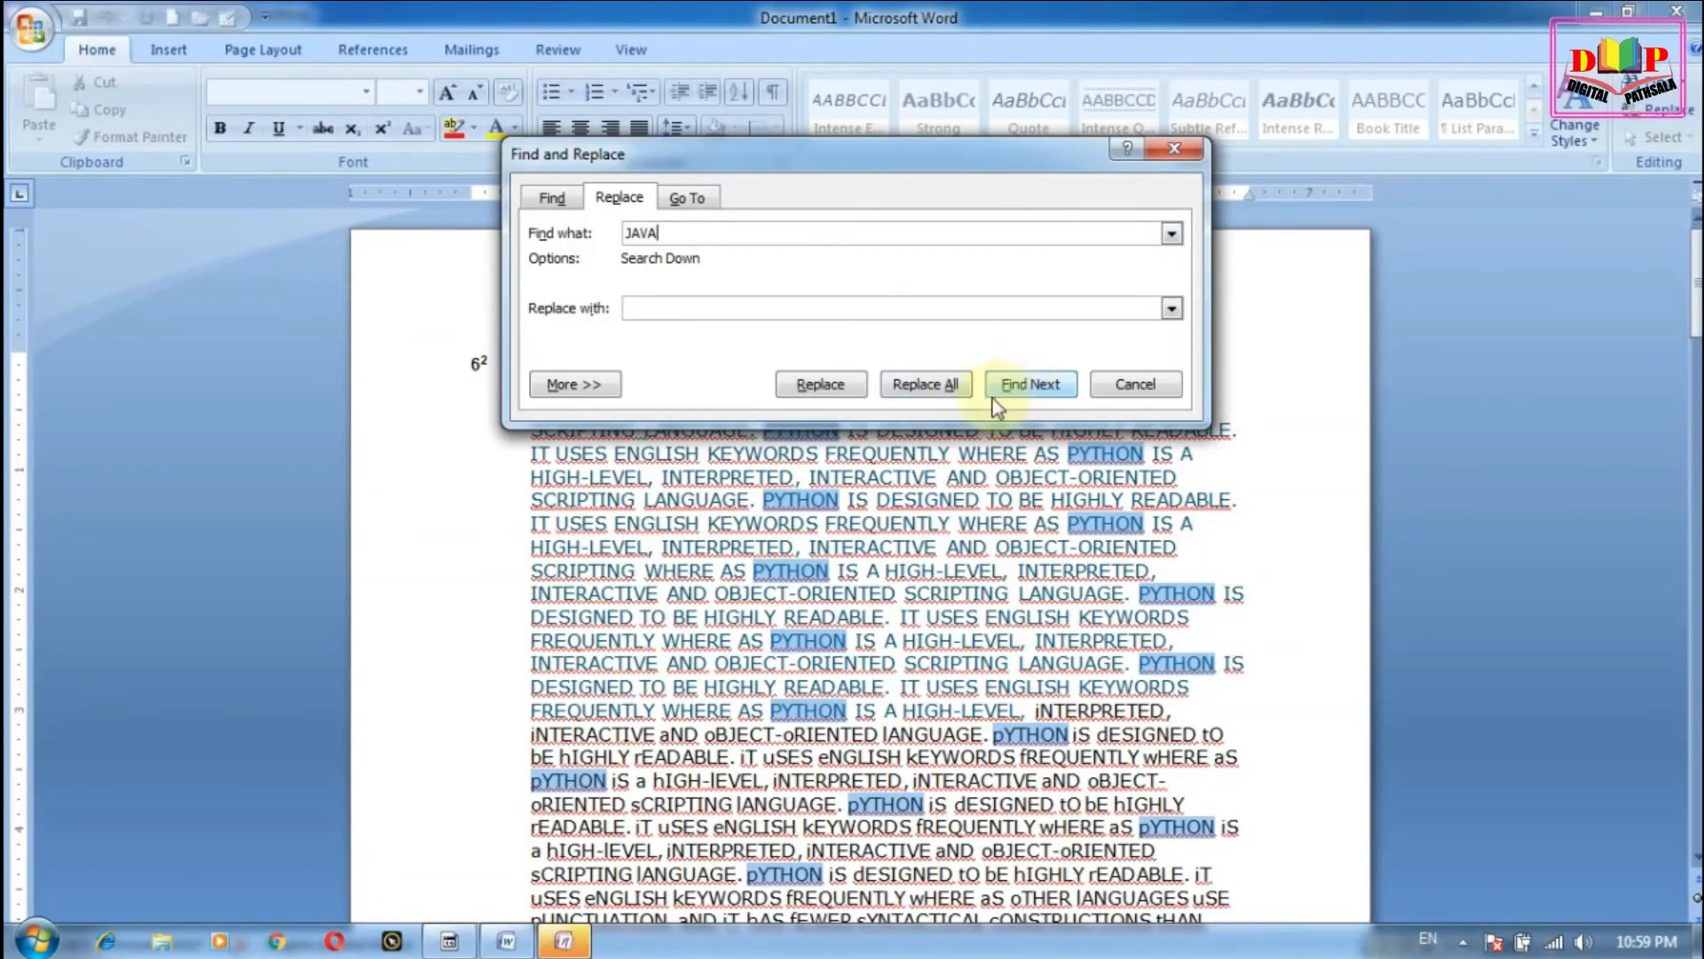
pyautogui.click(957, 399)
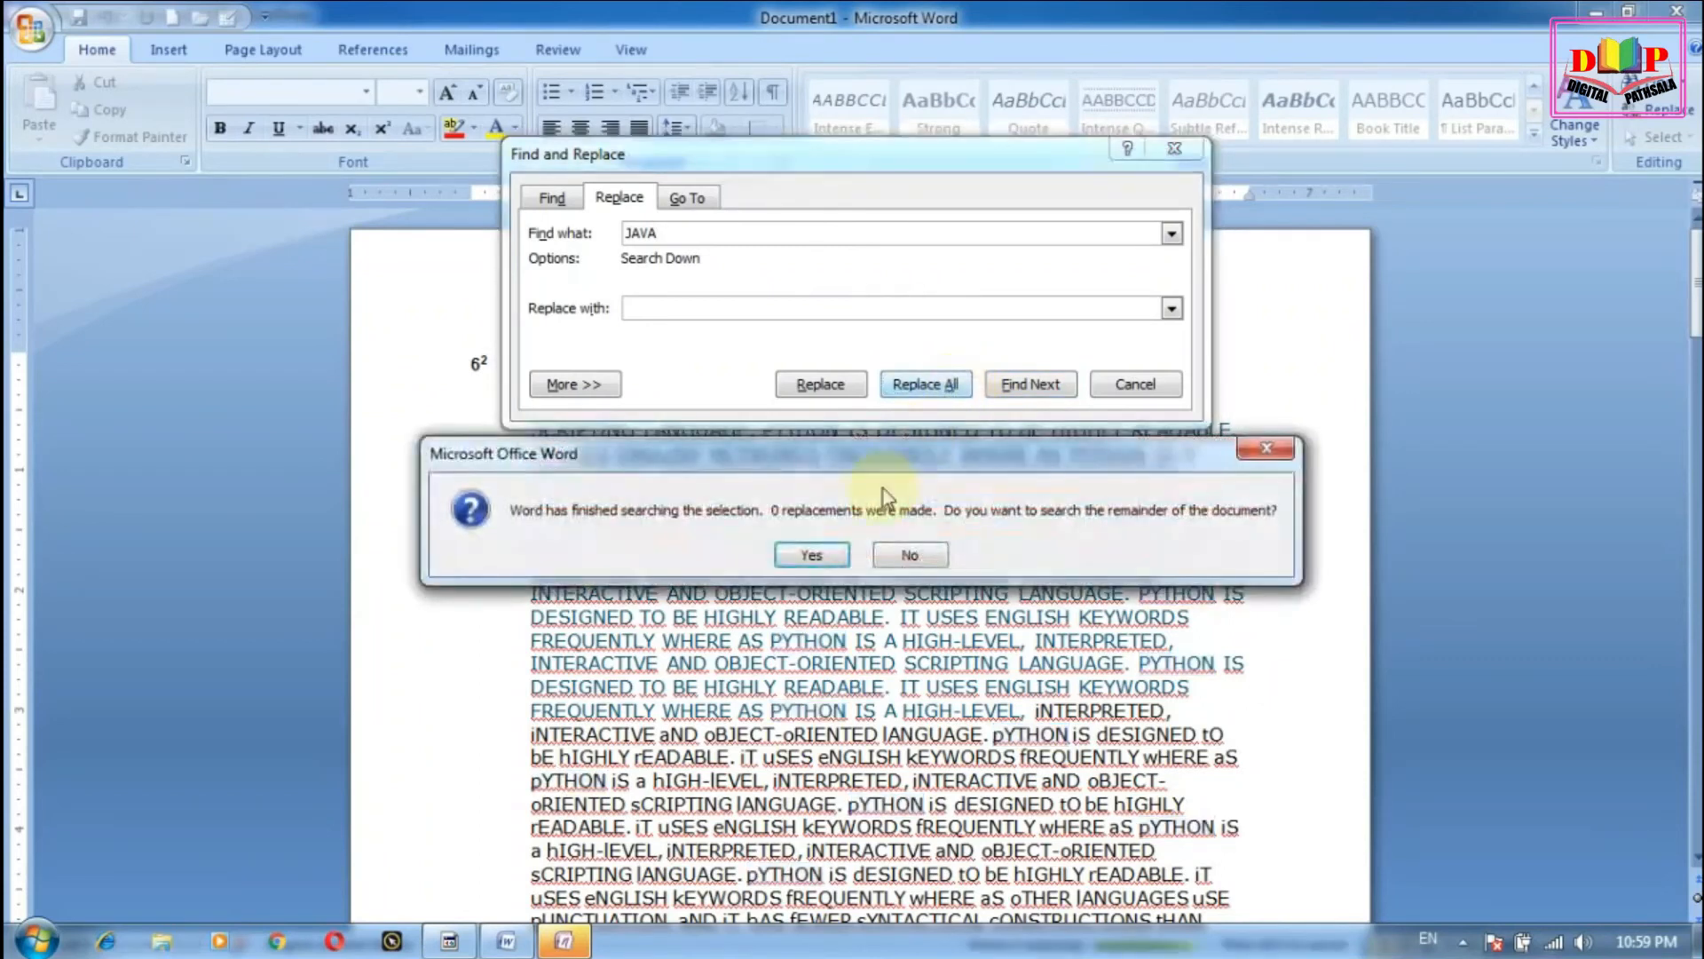
pyautogui.click(815, 554)
pyautogui.click(815, 555)
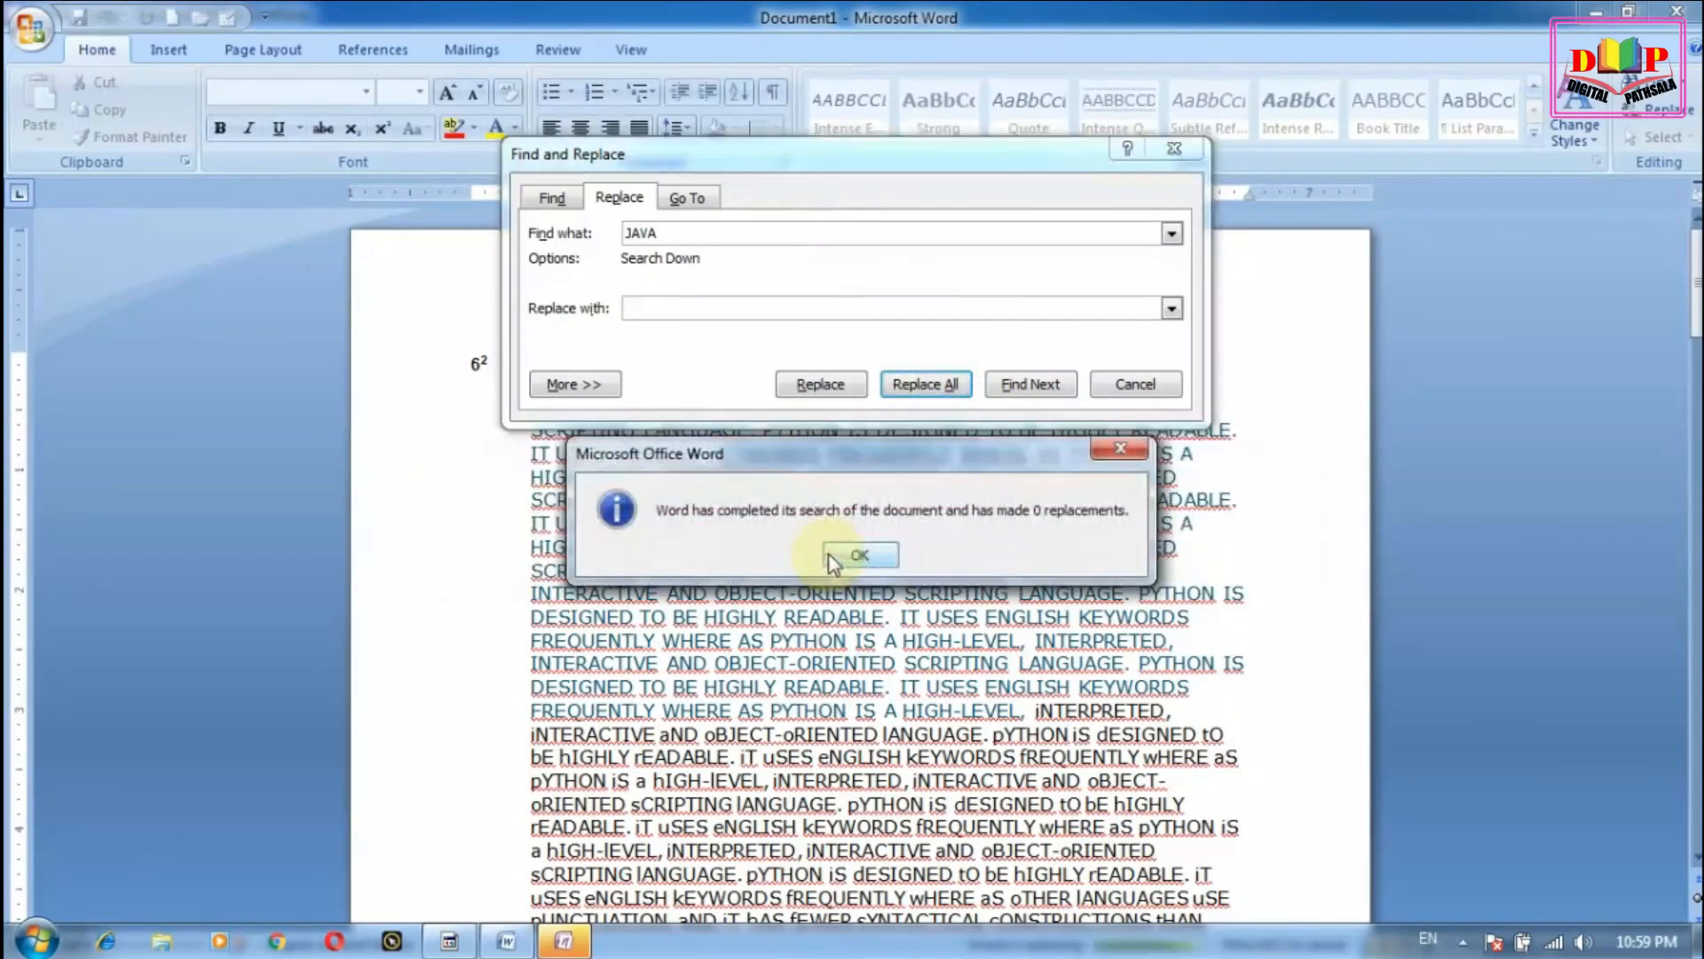
pyautogui.click(818, 556)
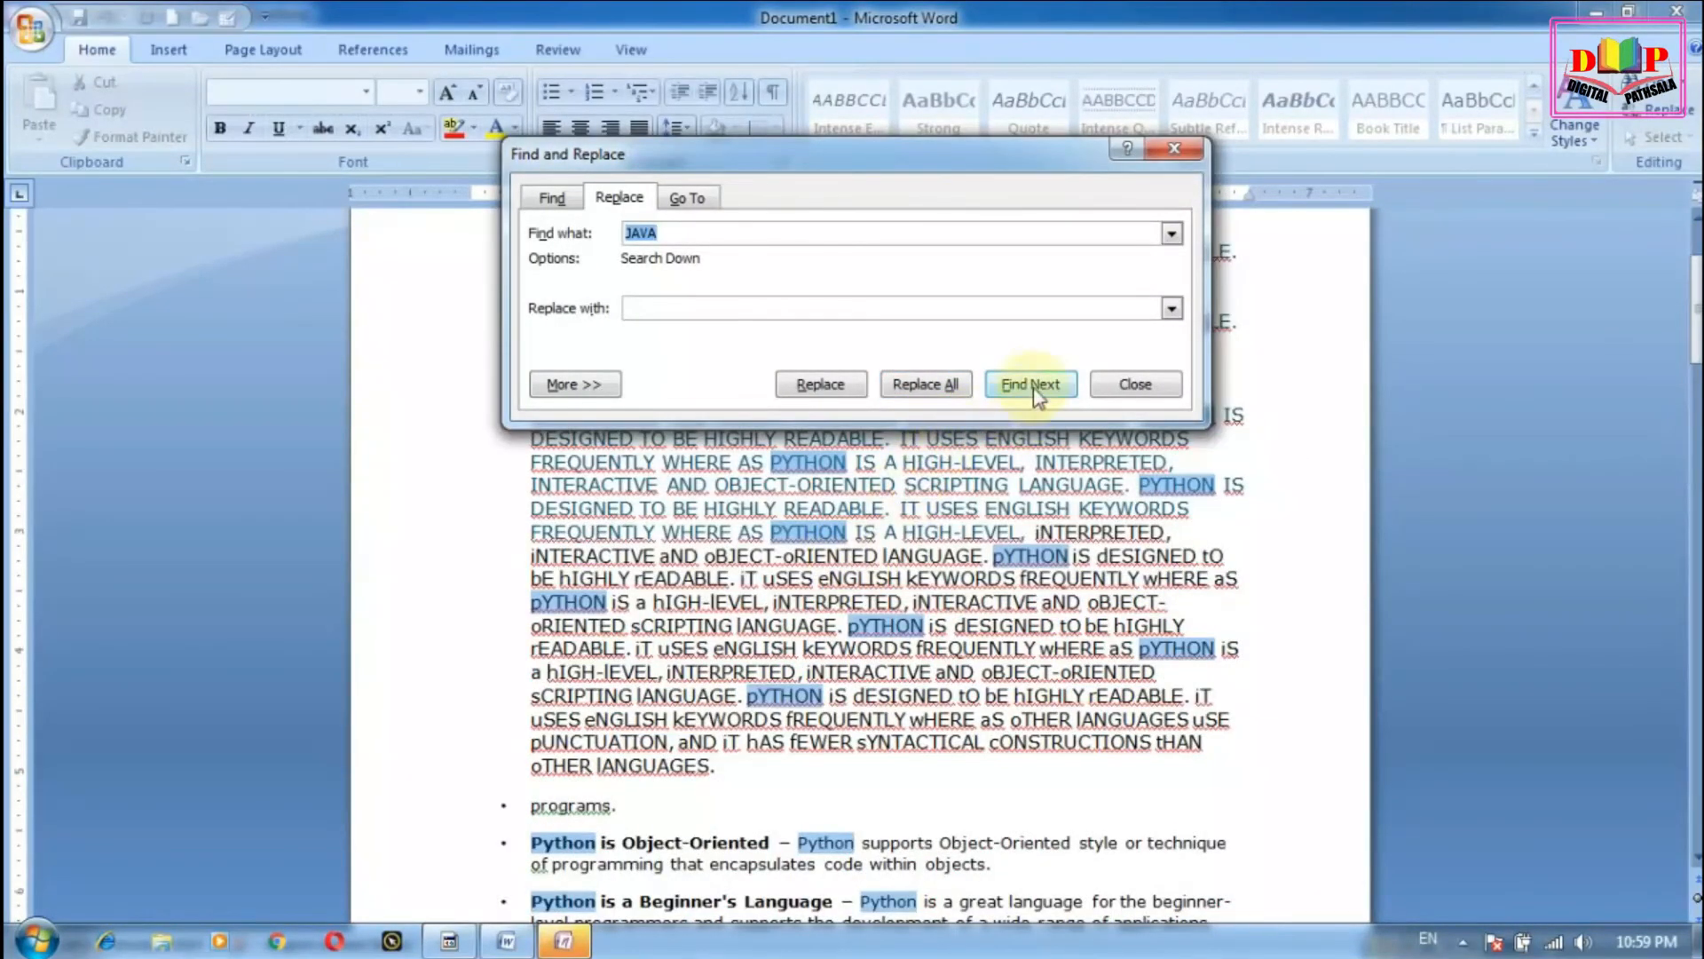
# Step: Search for the next "JAVA", continuing from the beginning of the document
pyautogui.click(1026, 383)
pyautogui.click(812, 555)
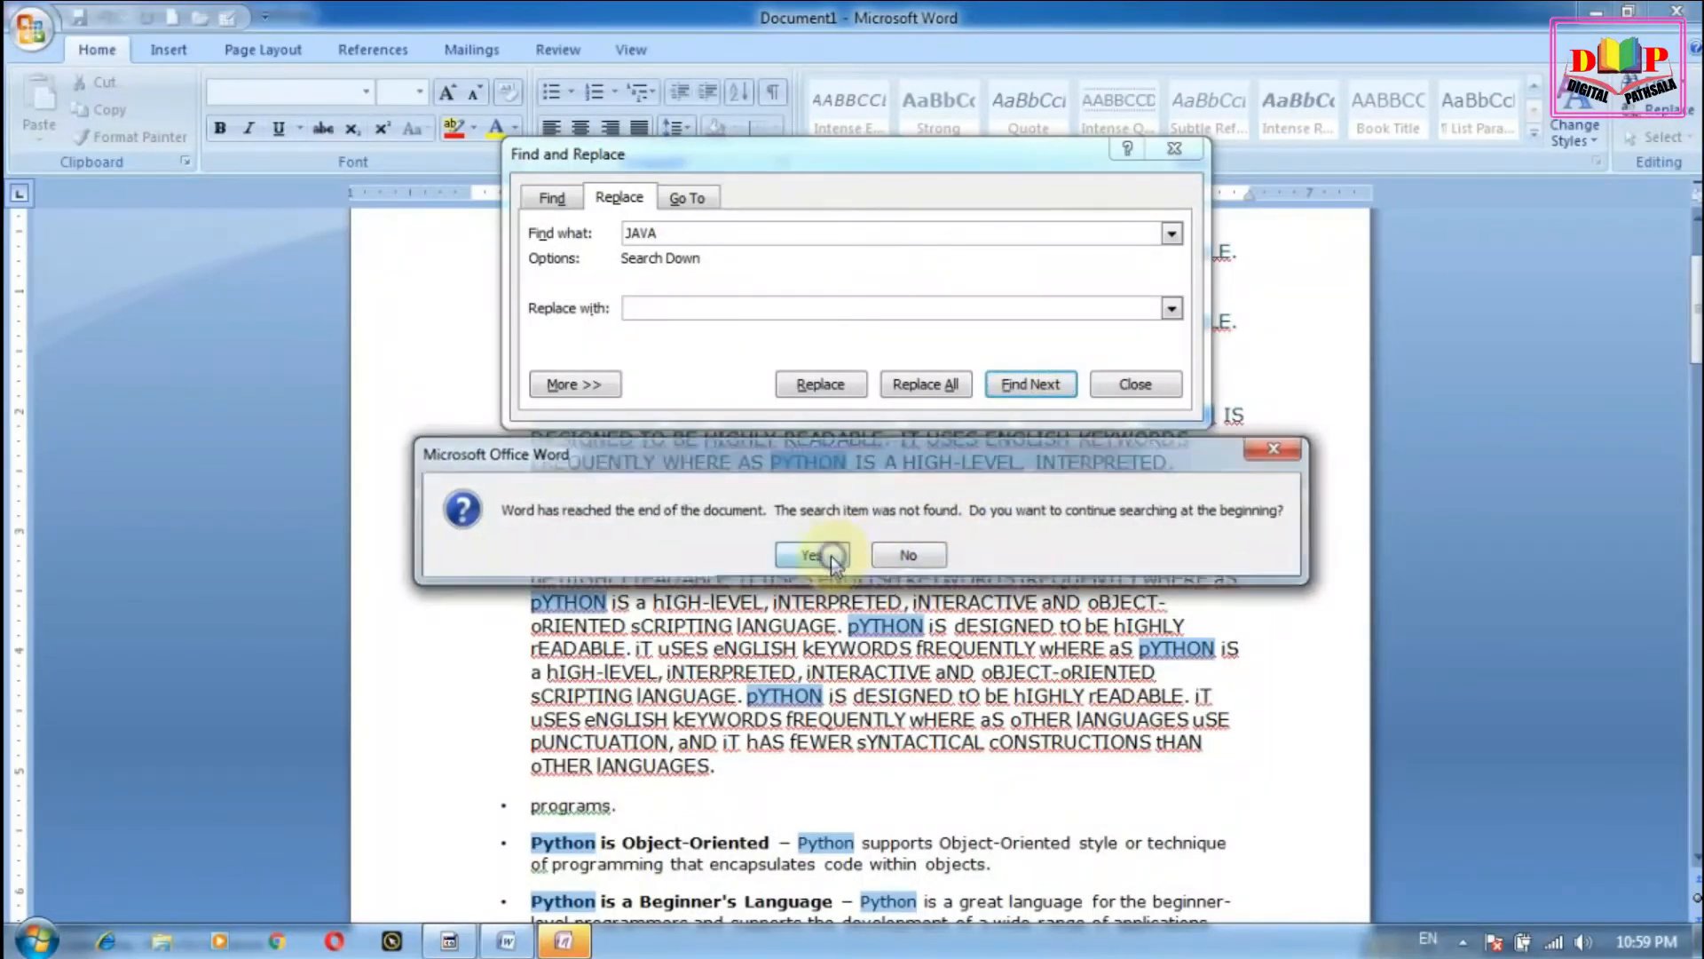
pyautogui.click(827, 554)
pyautogui.click(829, 555)
# Step: Replace every "PYTHON" with "JAVA" throughout the whole document and check the replaced words on the following pages
pyautogui.click(714, 307)
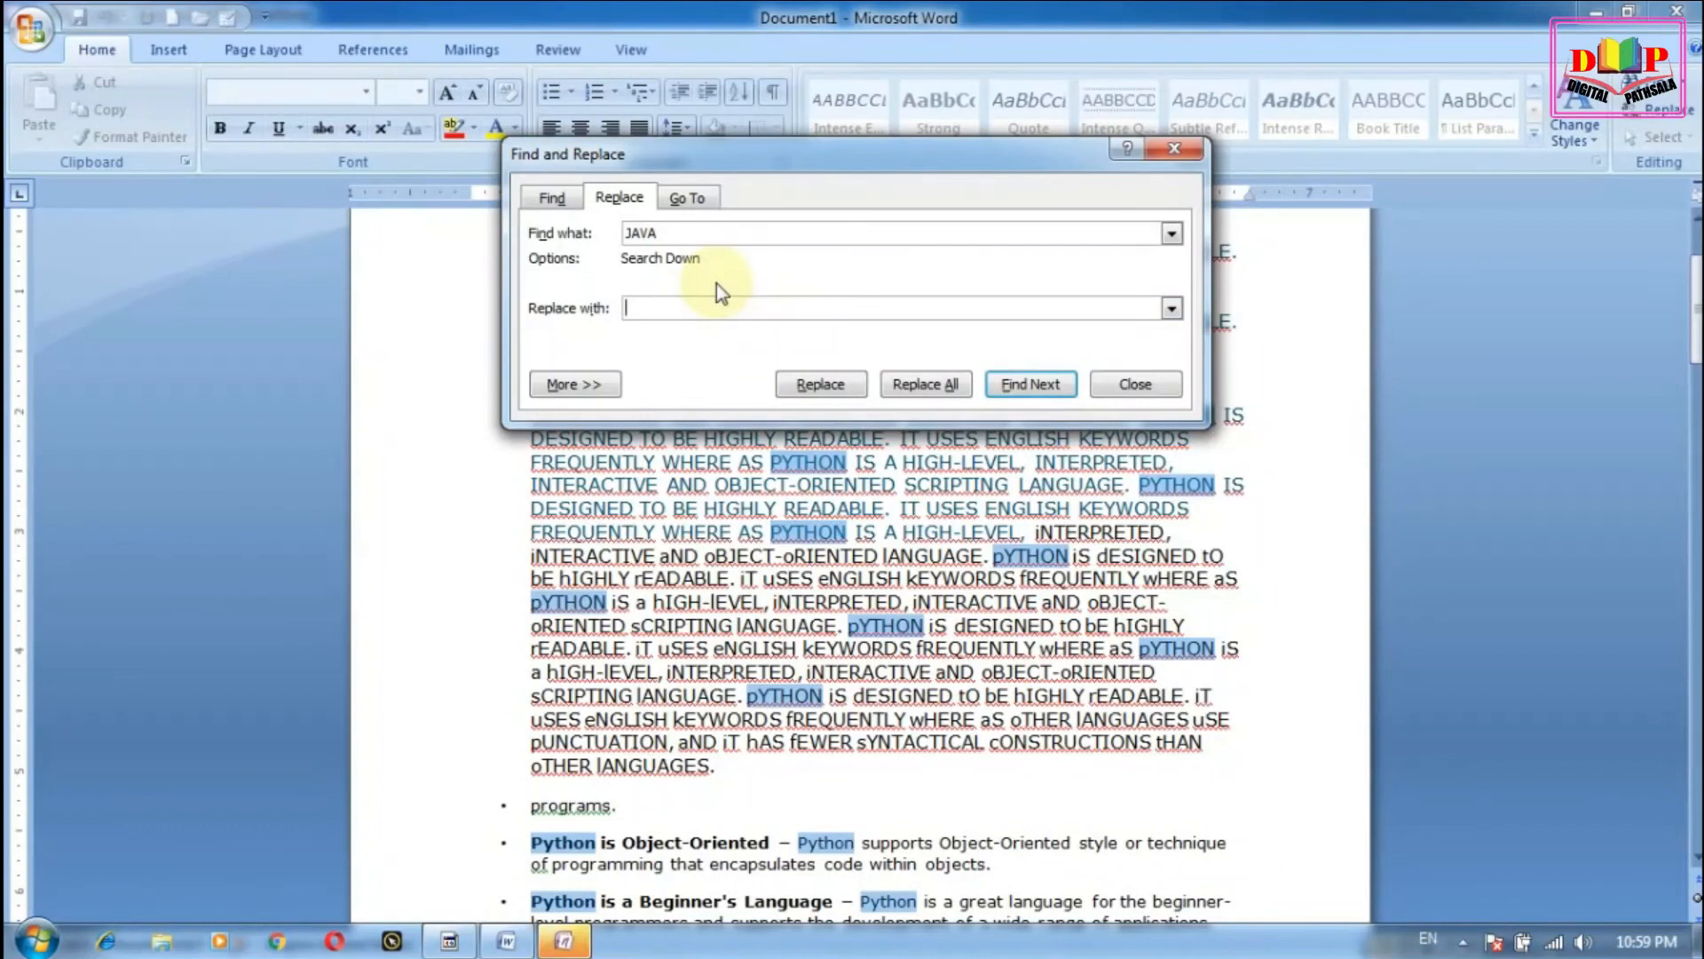
pyautogui.moveTo(697, 233); pyautogui.dragTo(610, 244)
pyautogui.write('PYTHON')
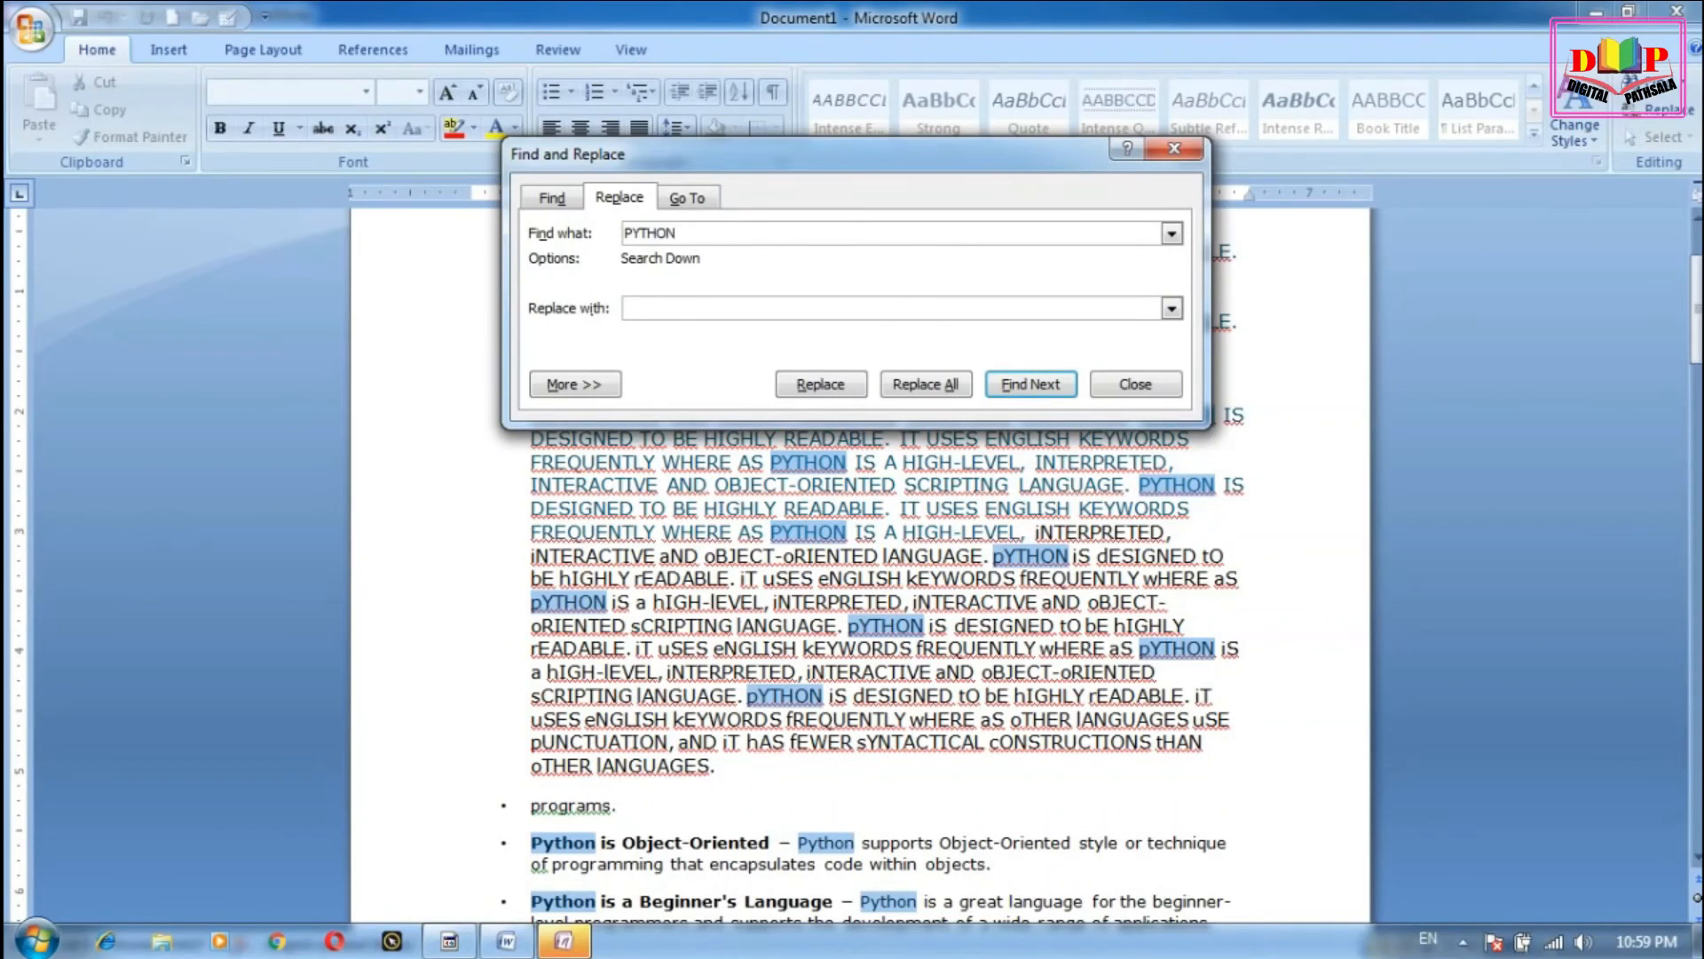
pyautogui.click(662, 307)
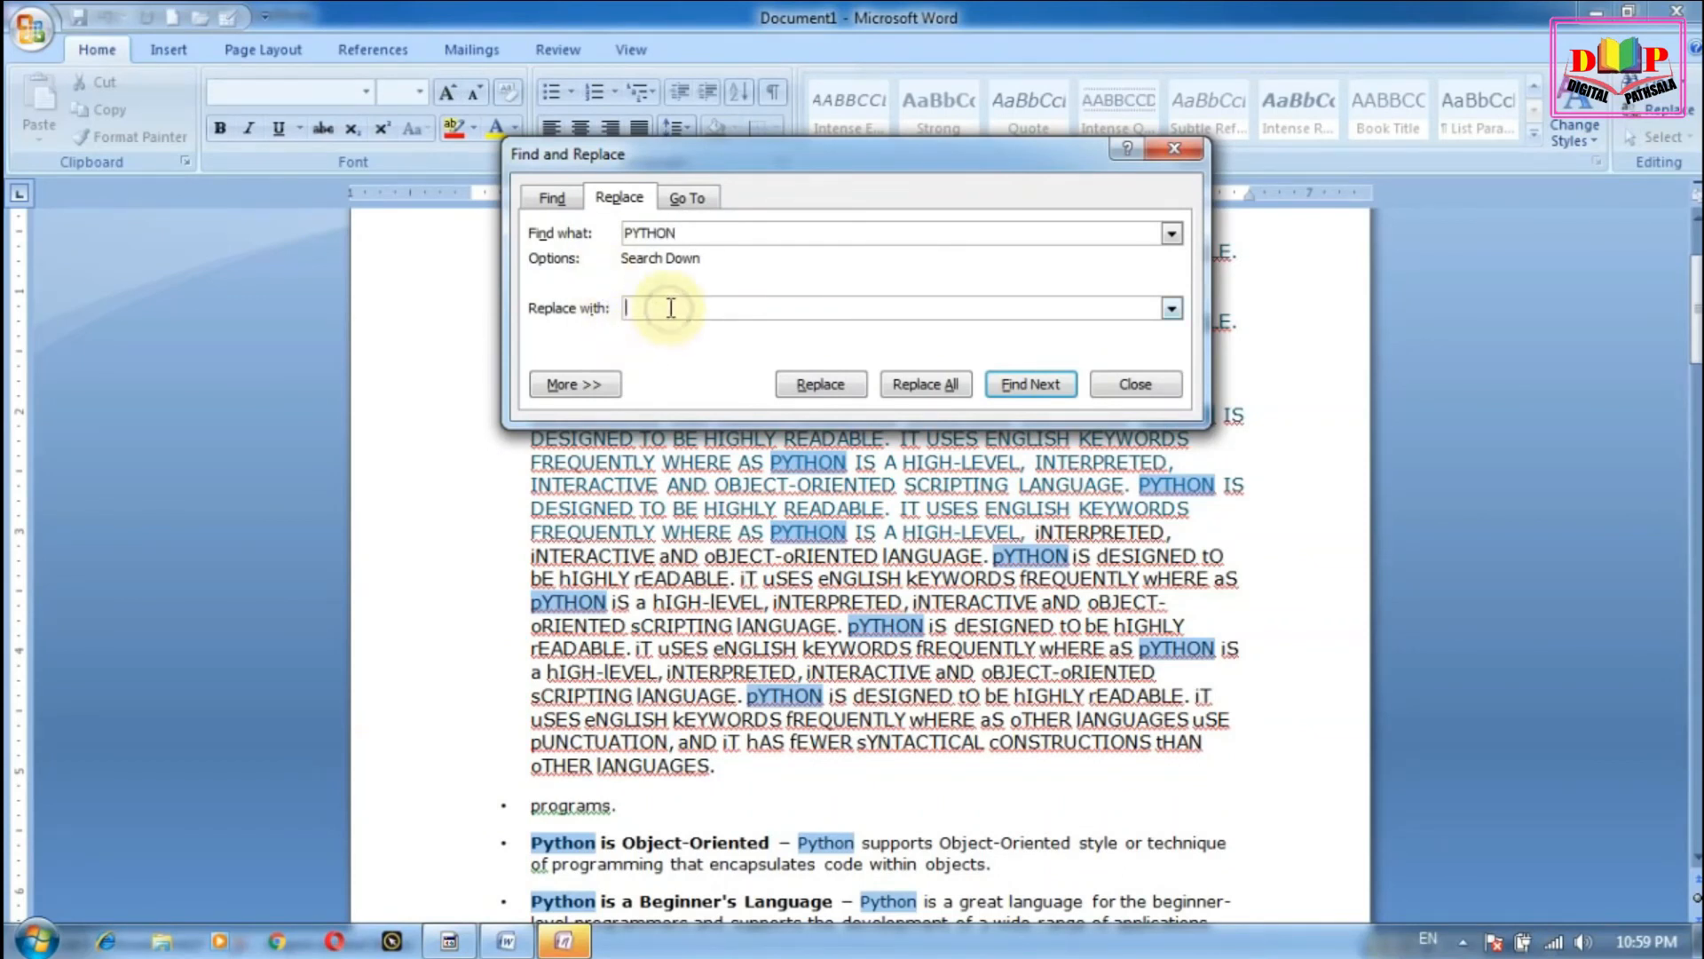
pyautogui.write('JAVA')
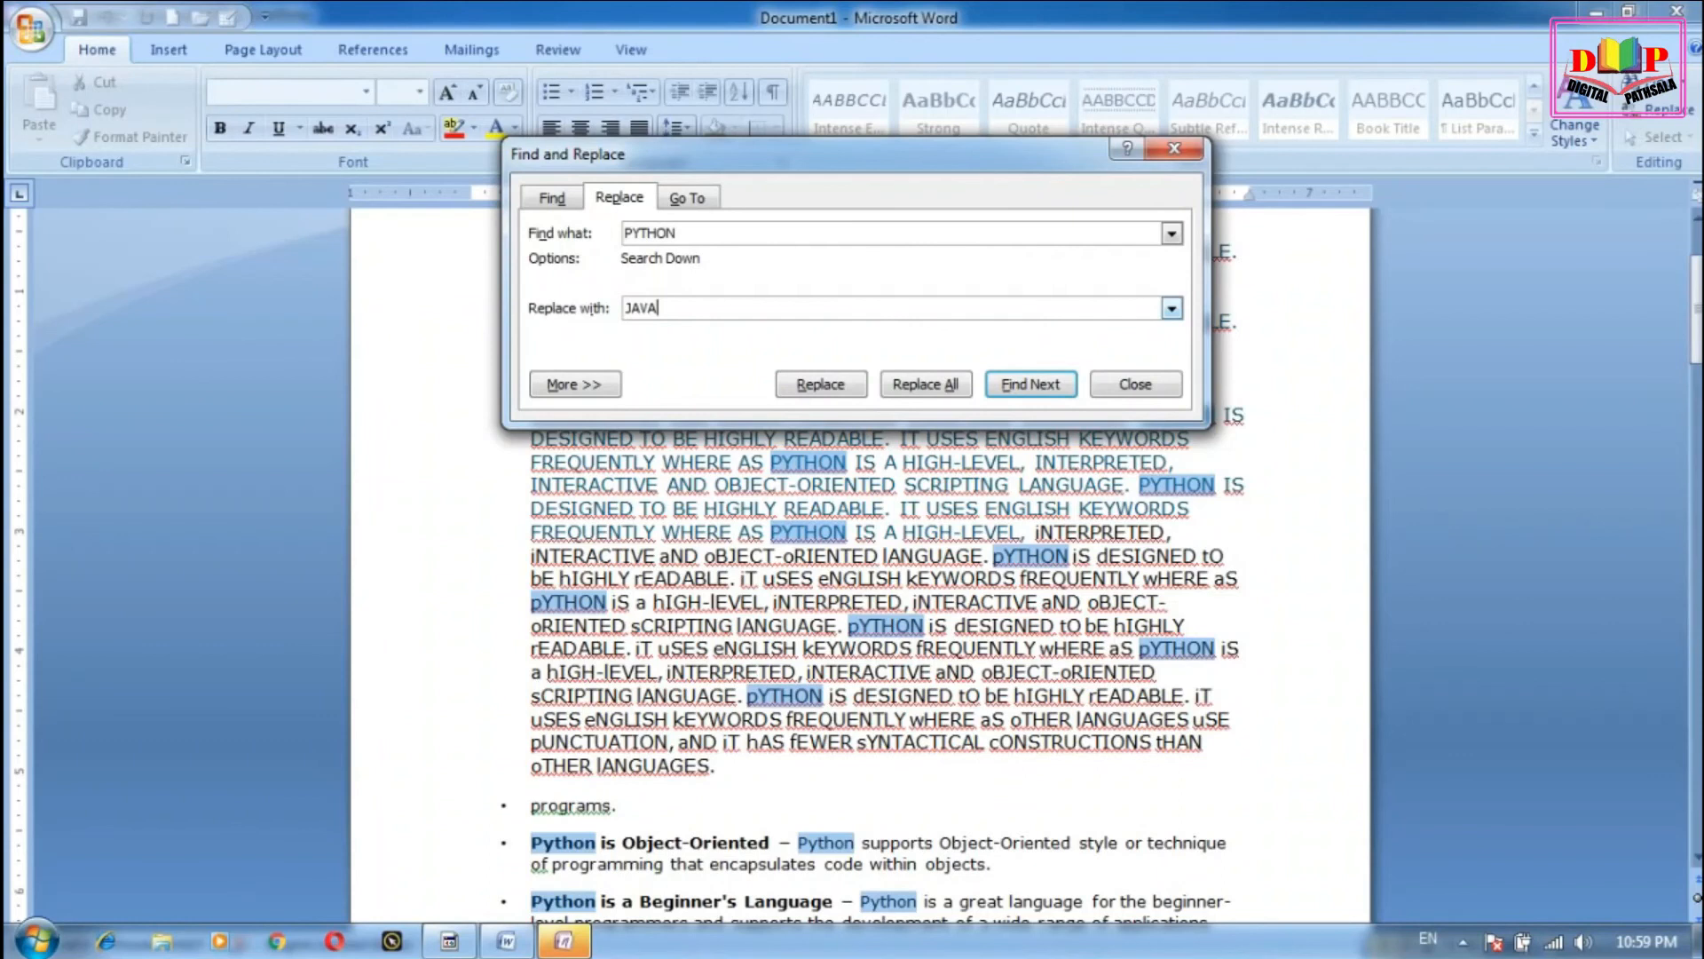
pyautogui.click(925, 385)
pyautogui.click(813, 555)
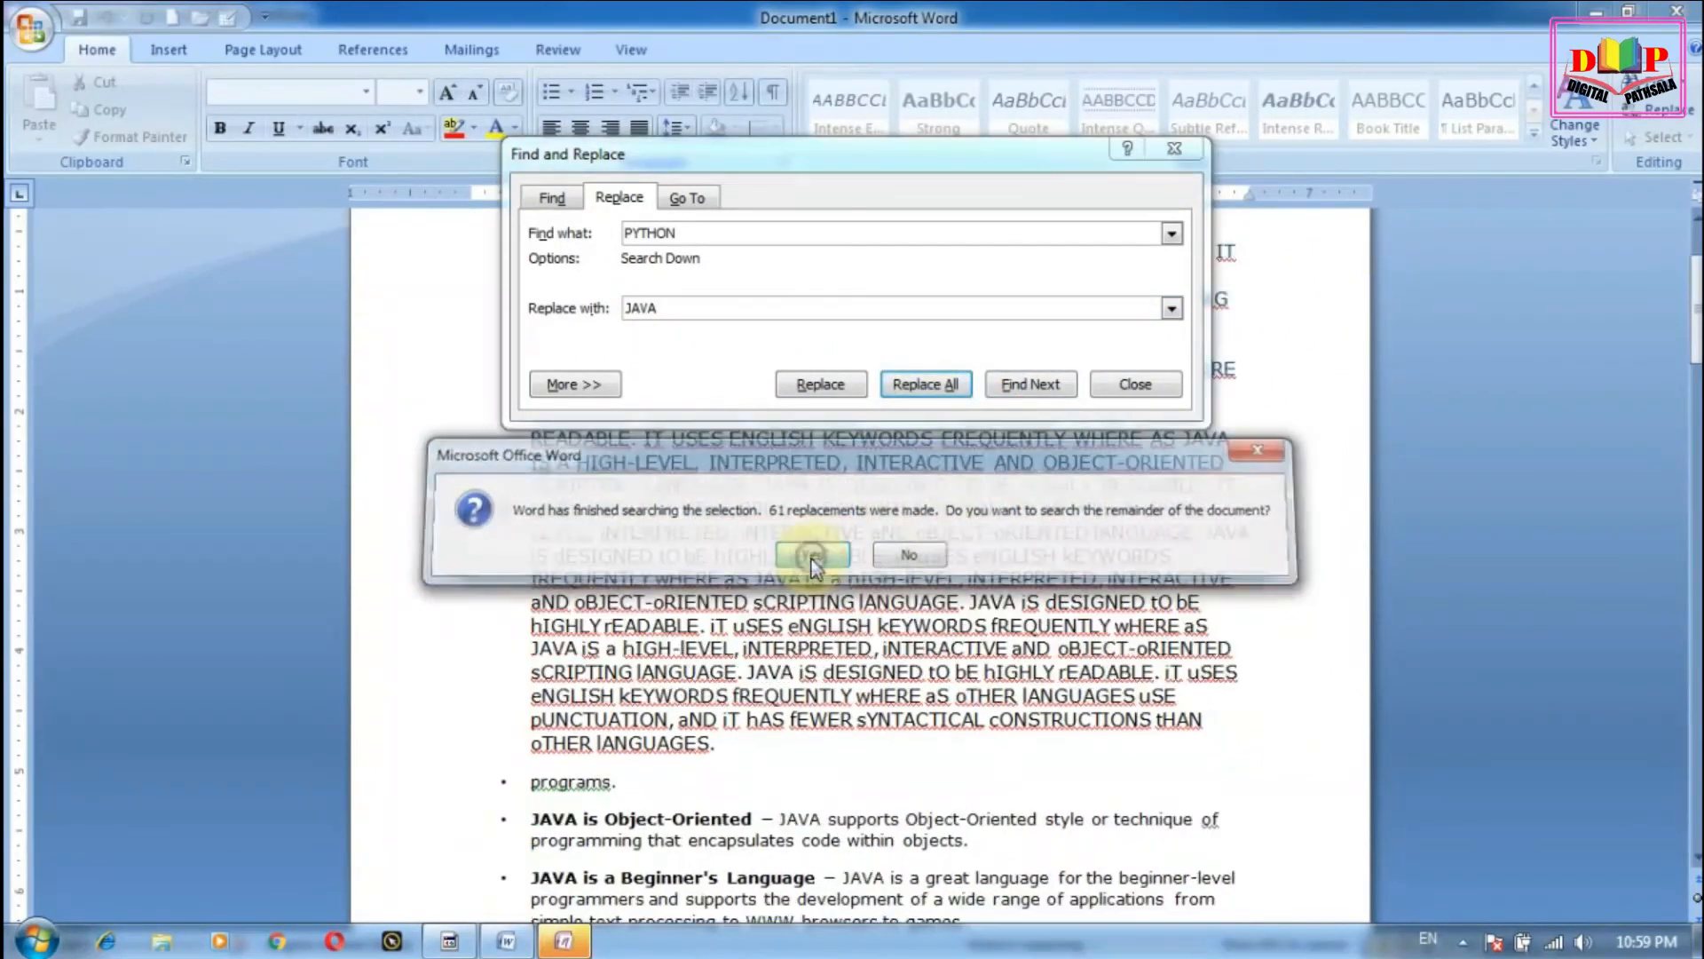
pyautogui.click(850, 552)
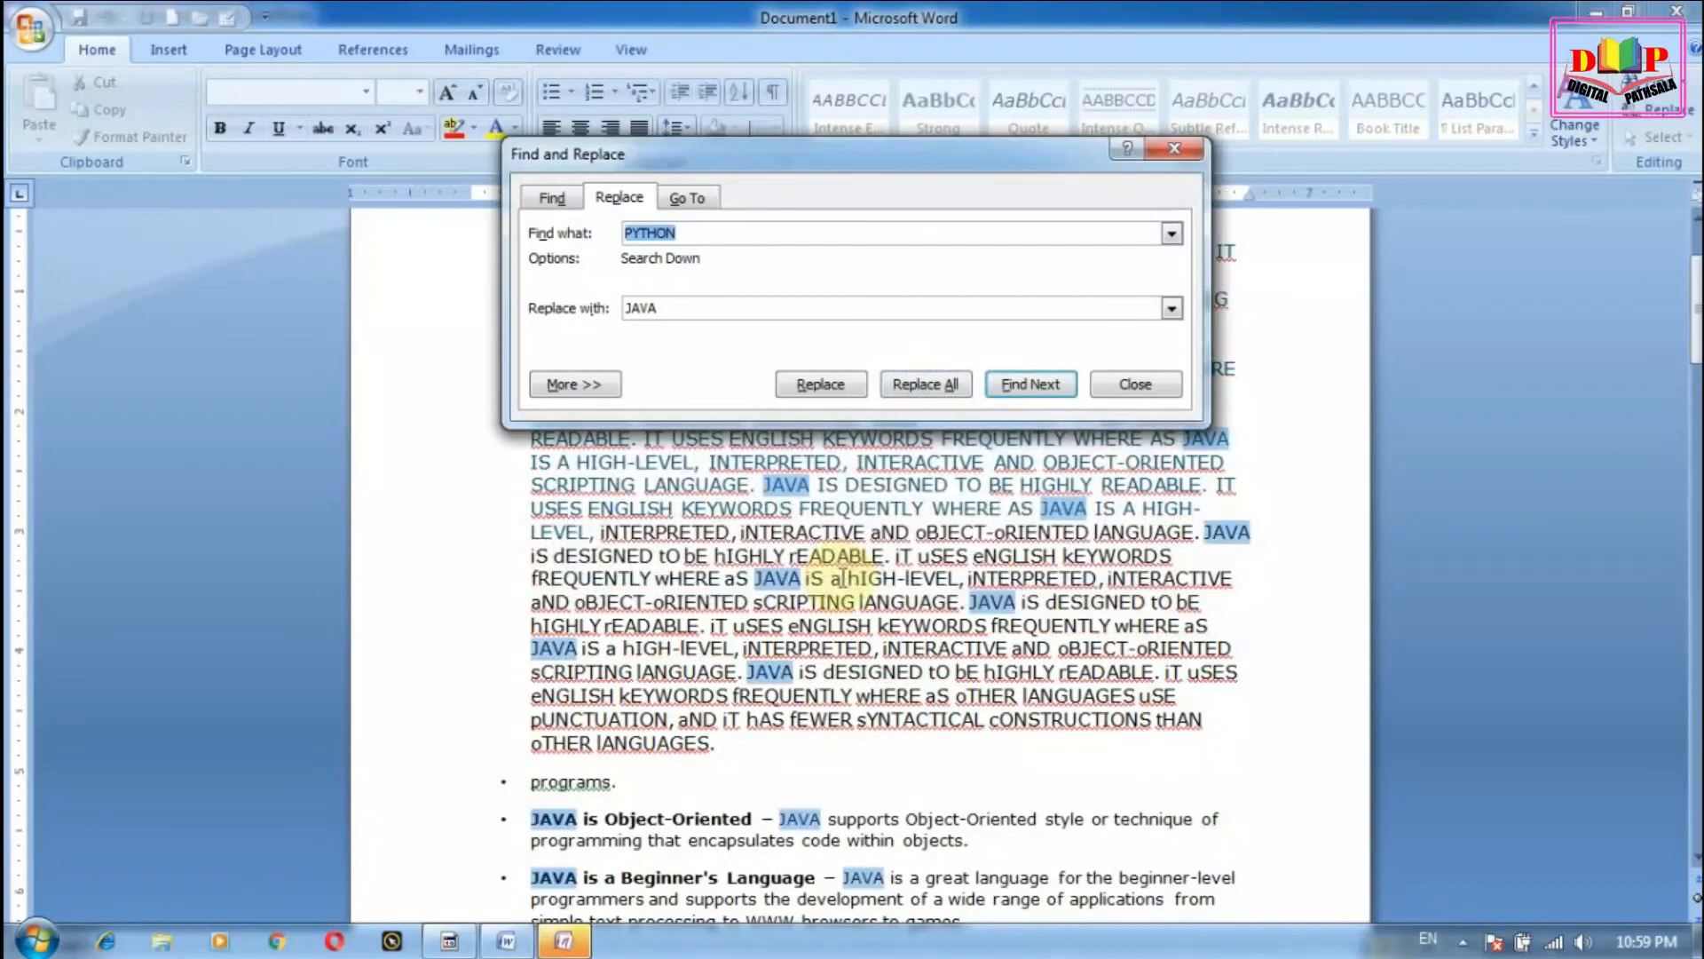
pyautogui.click(1174, 148)
pyautogui.click(1061, 557)
pyautogui.scroll(-10, 1061, 556)
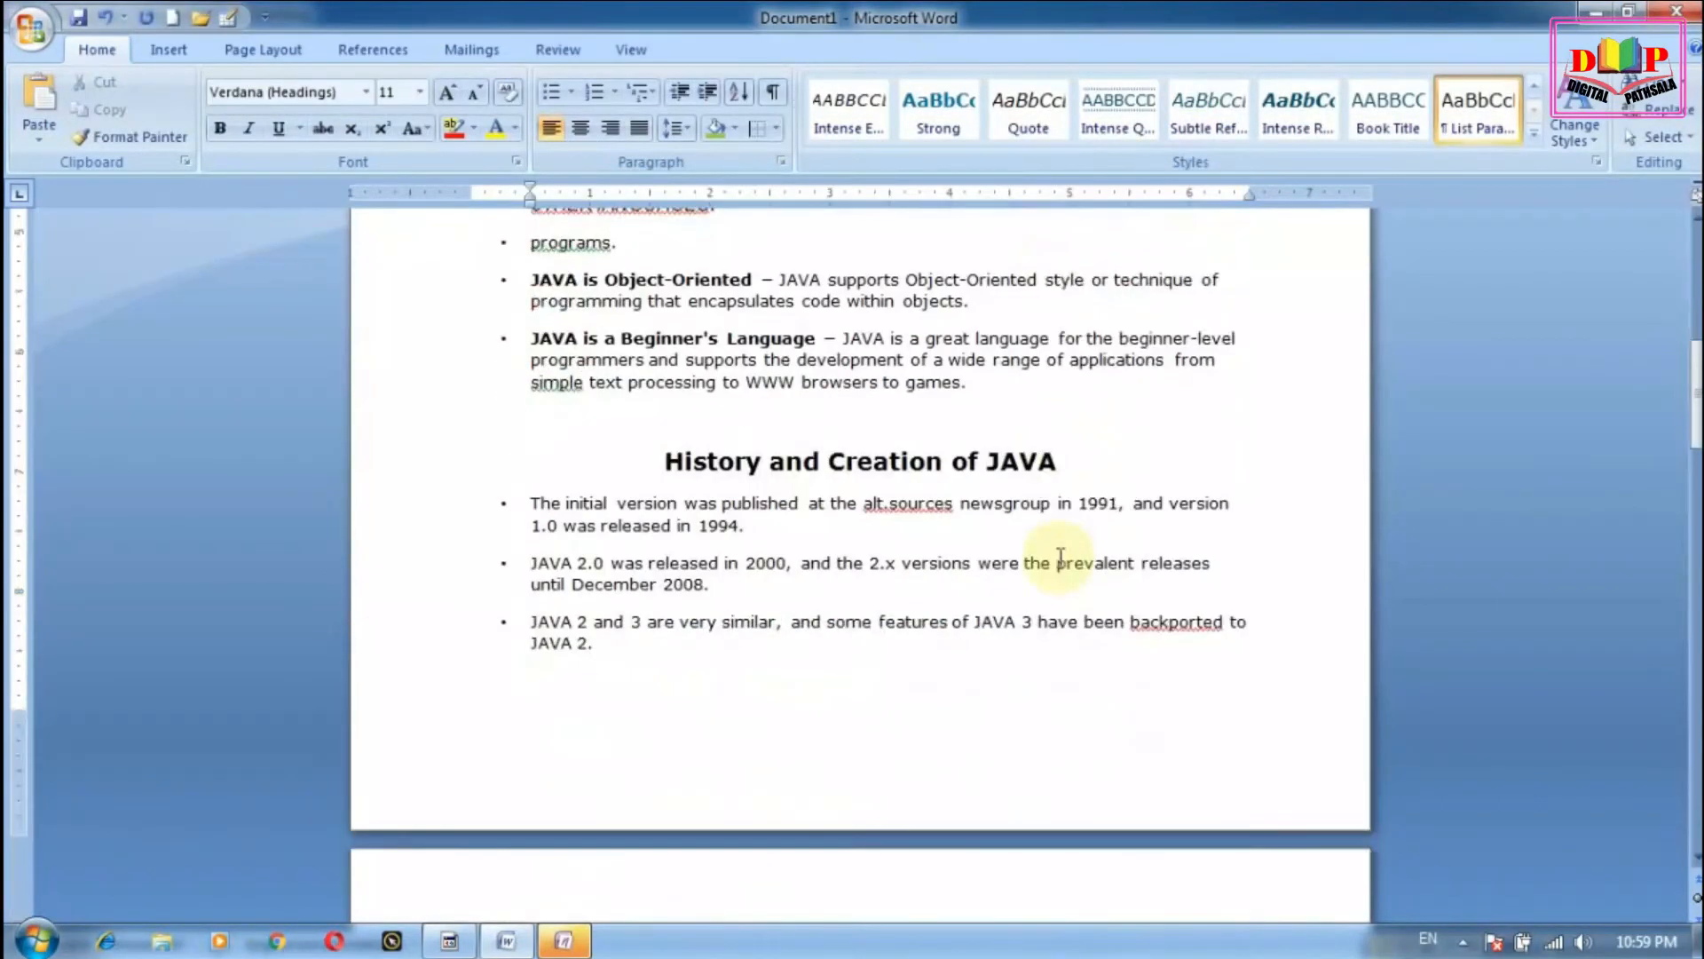
pyautogui.scroll(-12, 1064, 593)
pyautogui.scroll(11, 1074, 568)
pyautogui.scroll(5, 1074, 561)
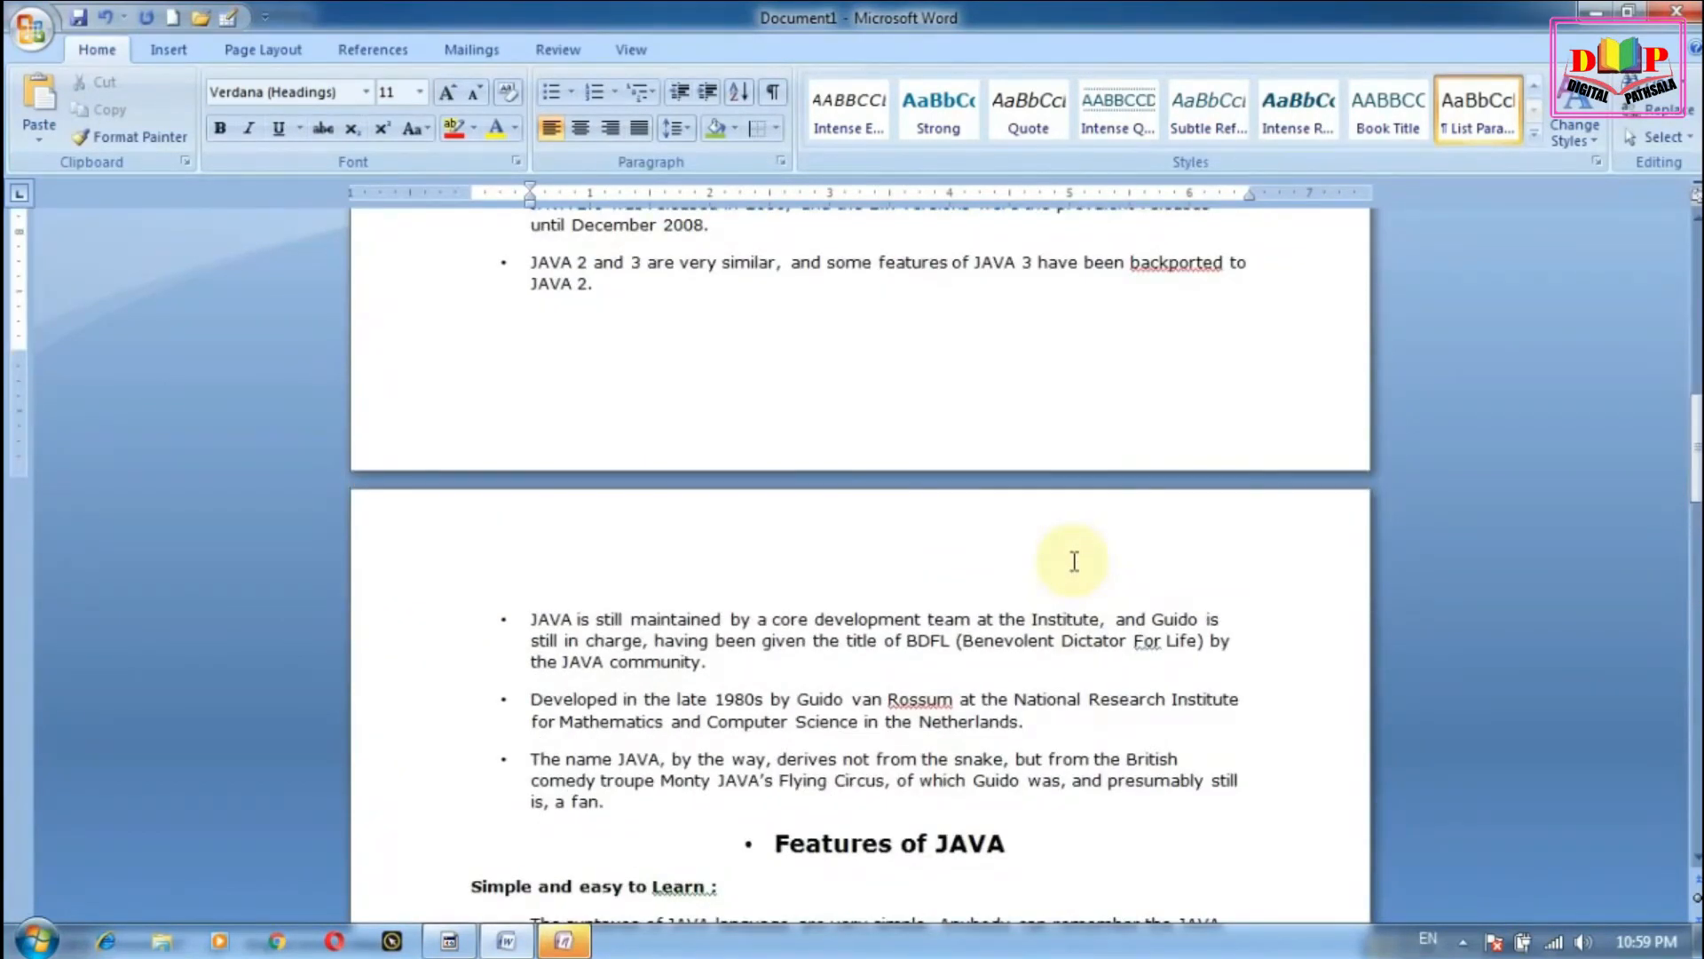
# Step: Undo the replacement of "PYTHON" with "JAVA" and check the text
pyautogui.hotkey('ctrl', 'z')
pyautogui.scroll(-10, 1037, 494)
pyautogui.scroll(8, 1038, 495)
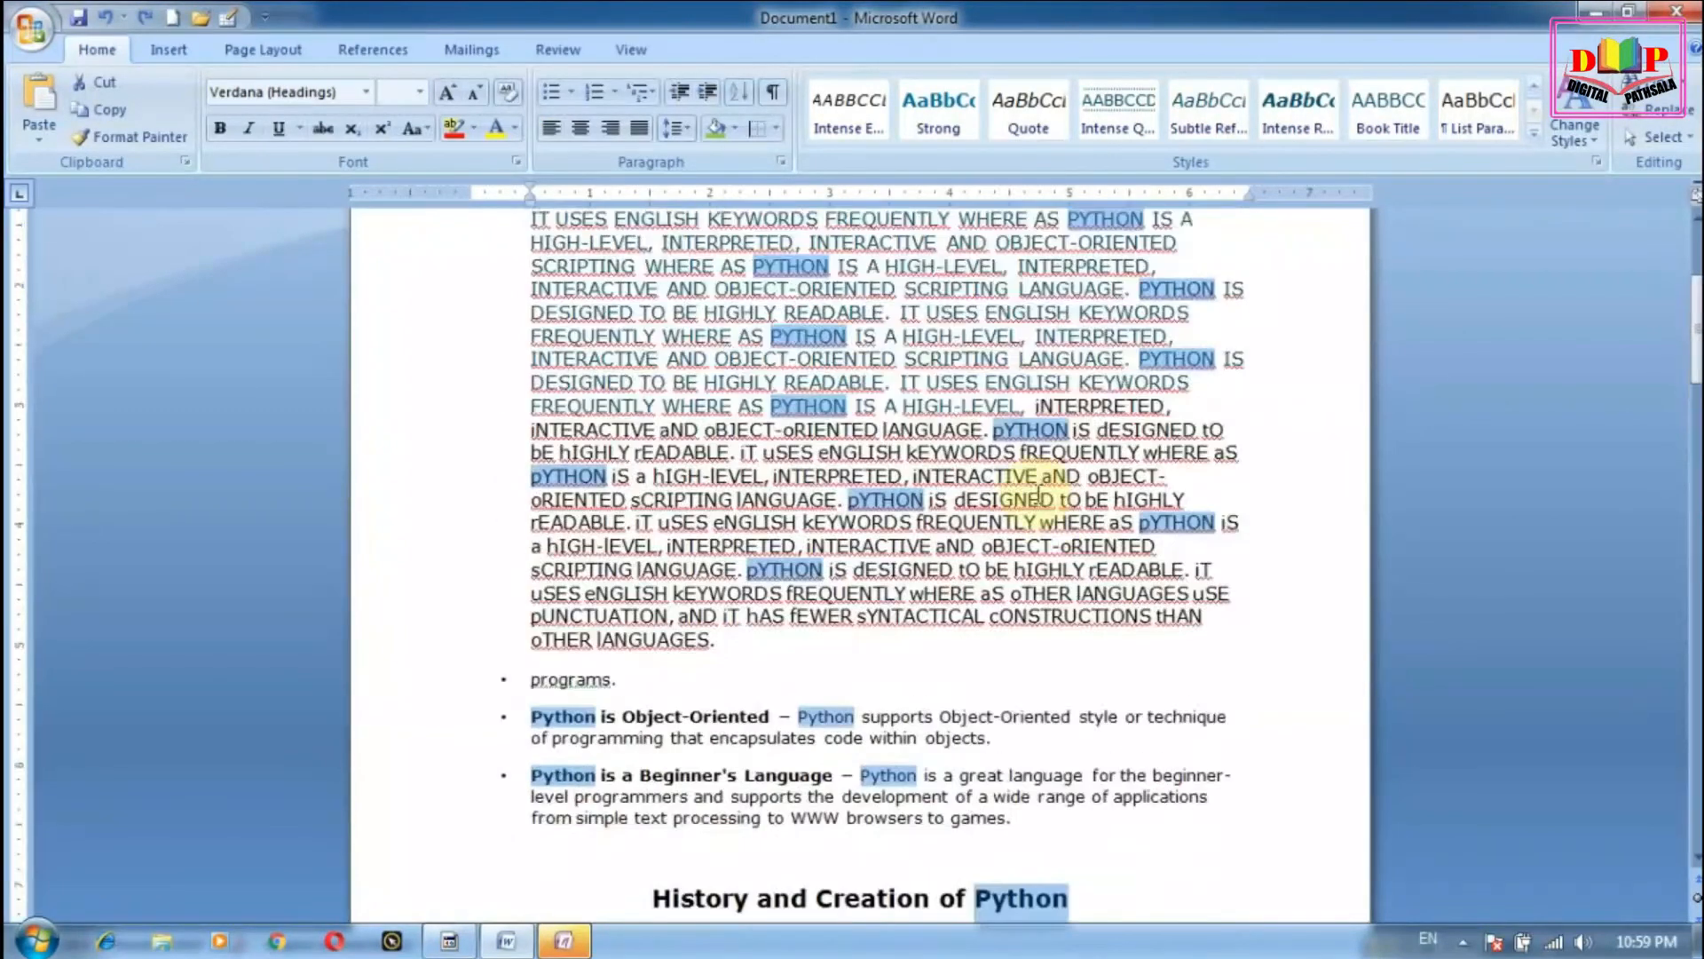
pyautogui.scroll(4, 1039, 494)
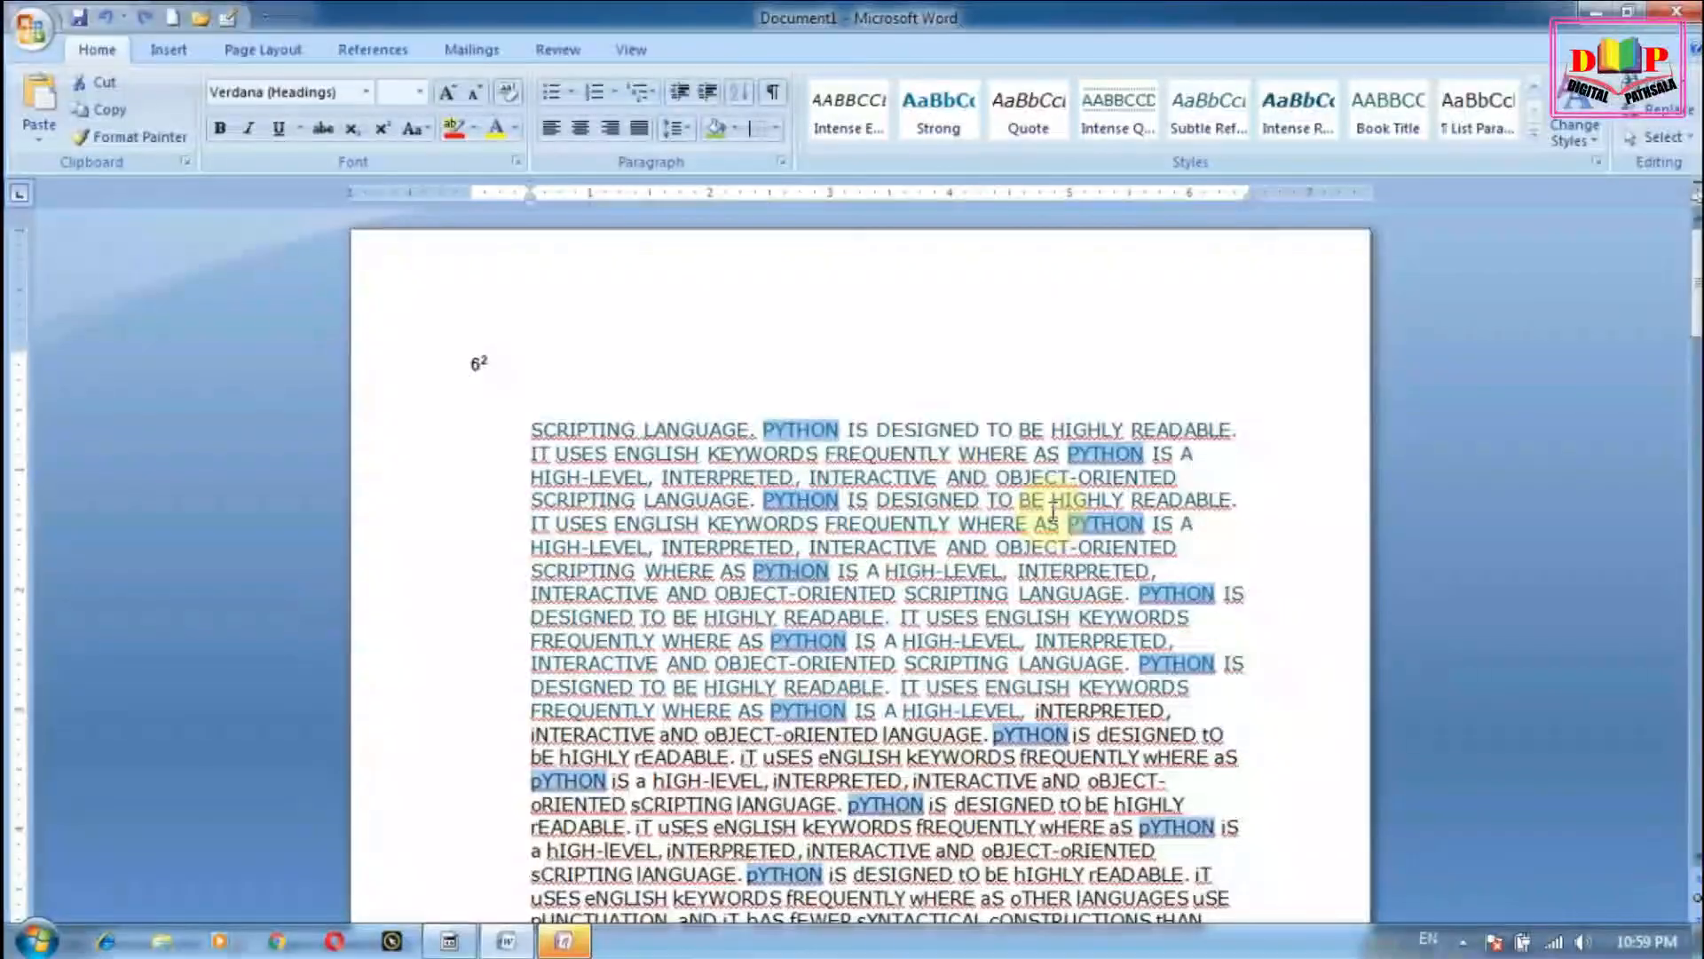
# Step: Replace all occurrences of "pYTHON" with "JAVA" again, covering the entire document, and review the text
pyautogui.click(1669, 111)
pyautogui.click(951, 391)
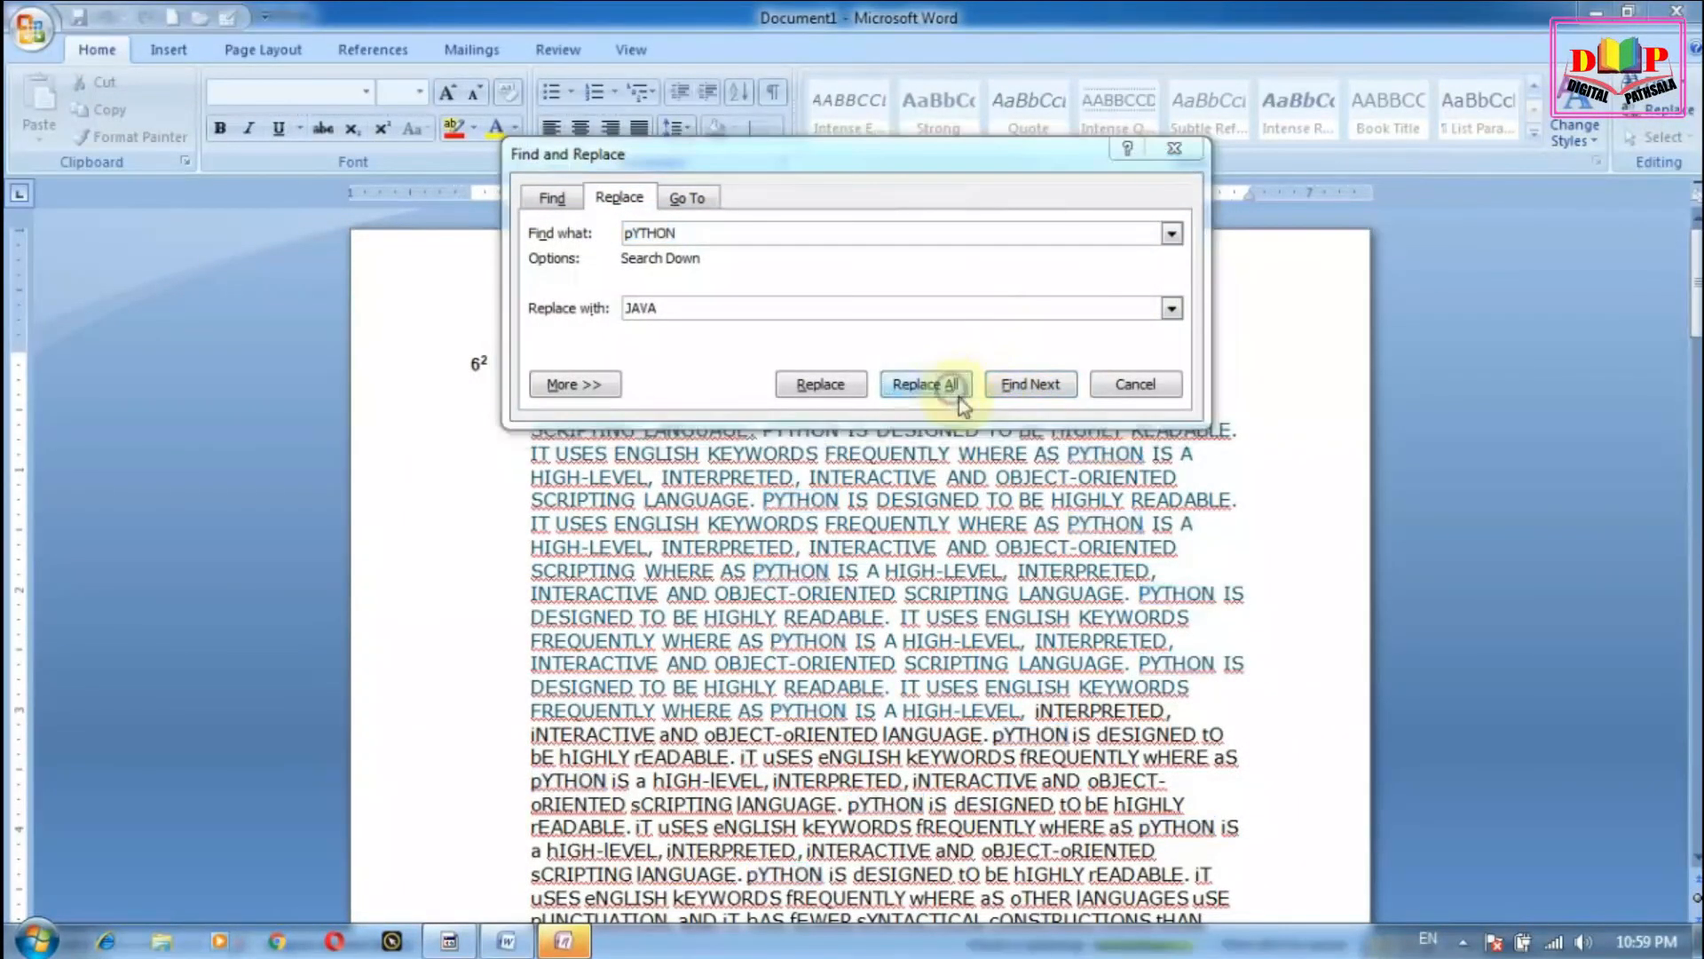
pyautogui.click(810, 554)
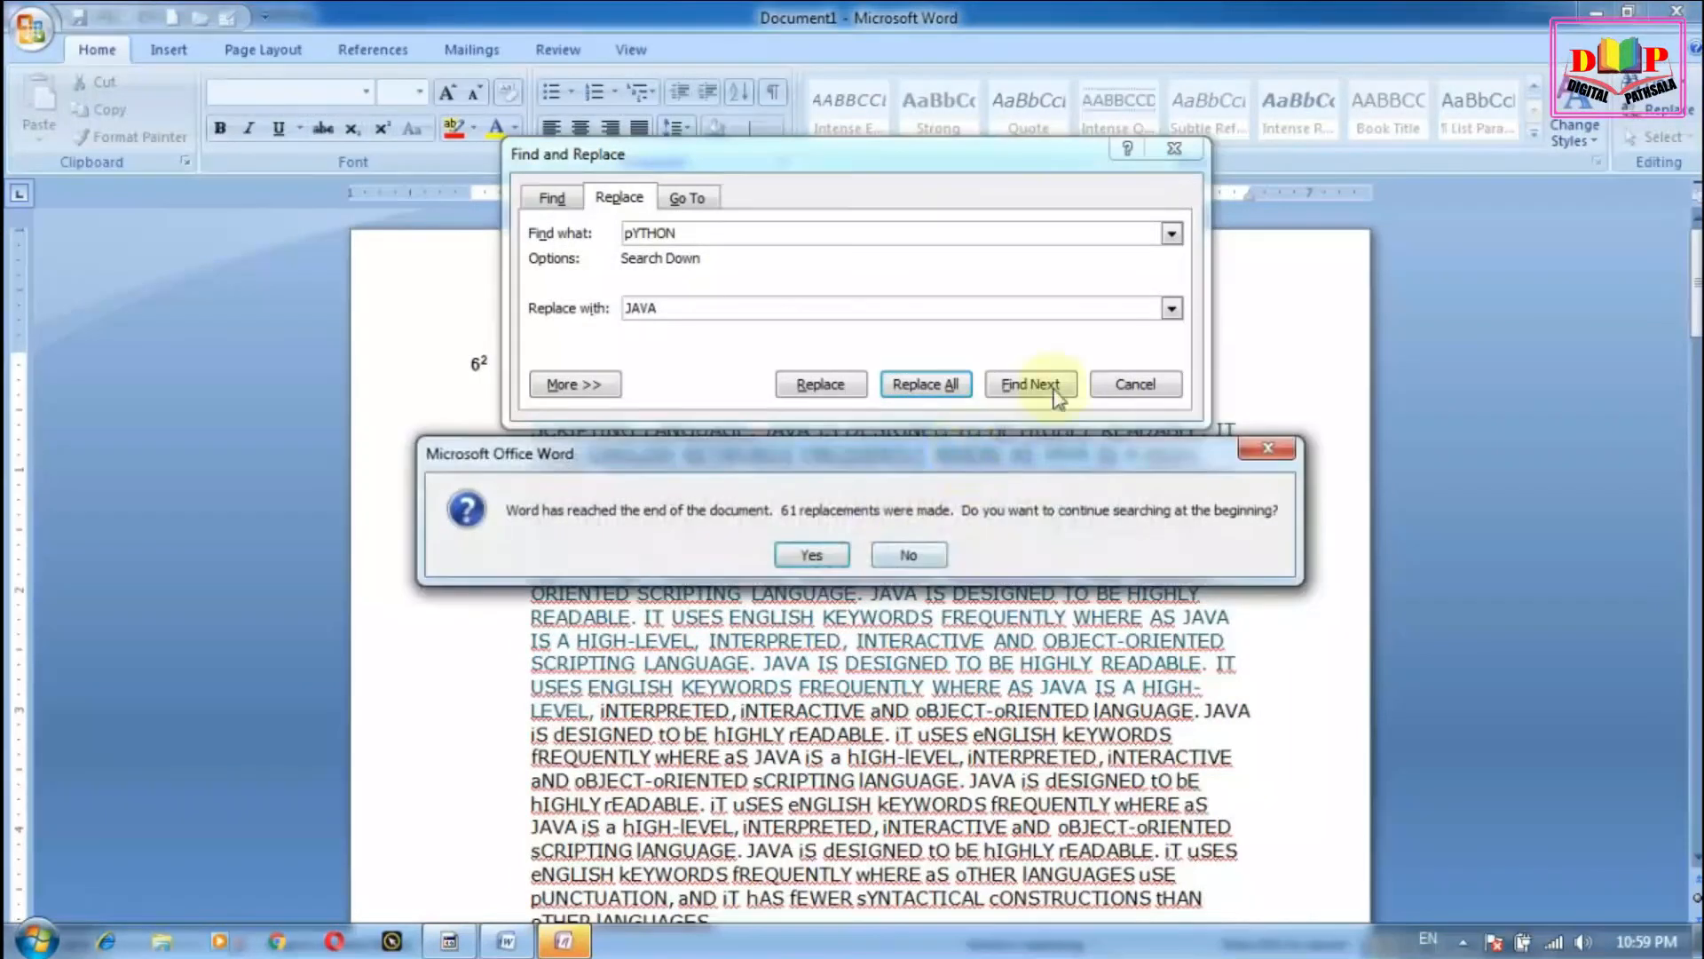
pyautogui.click(831, 551)
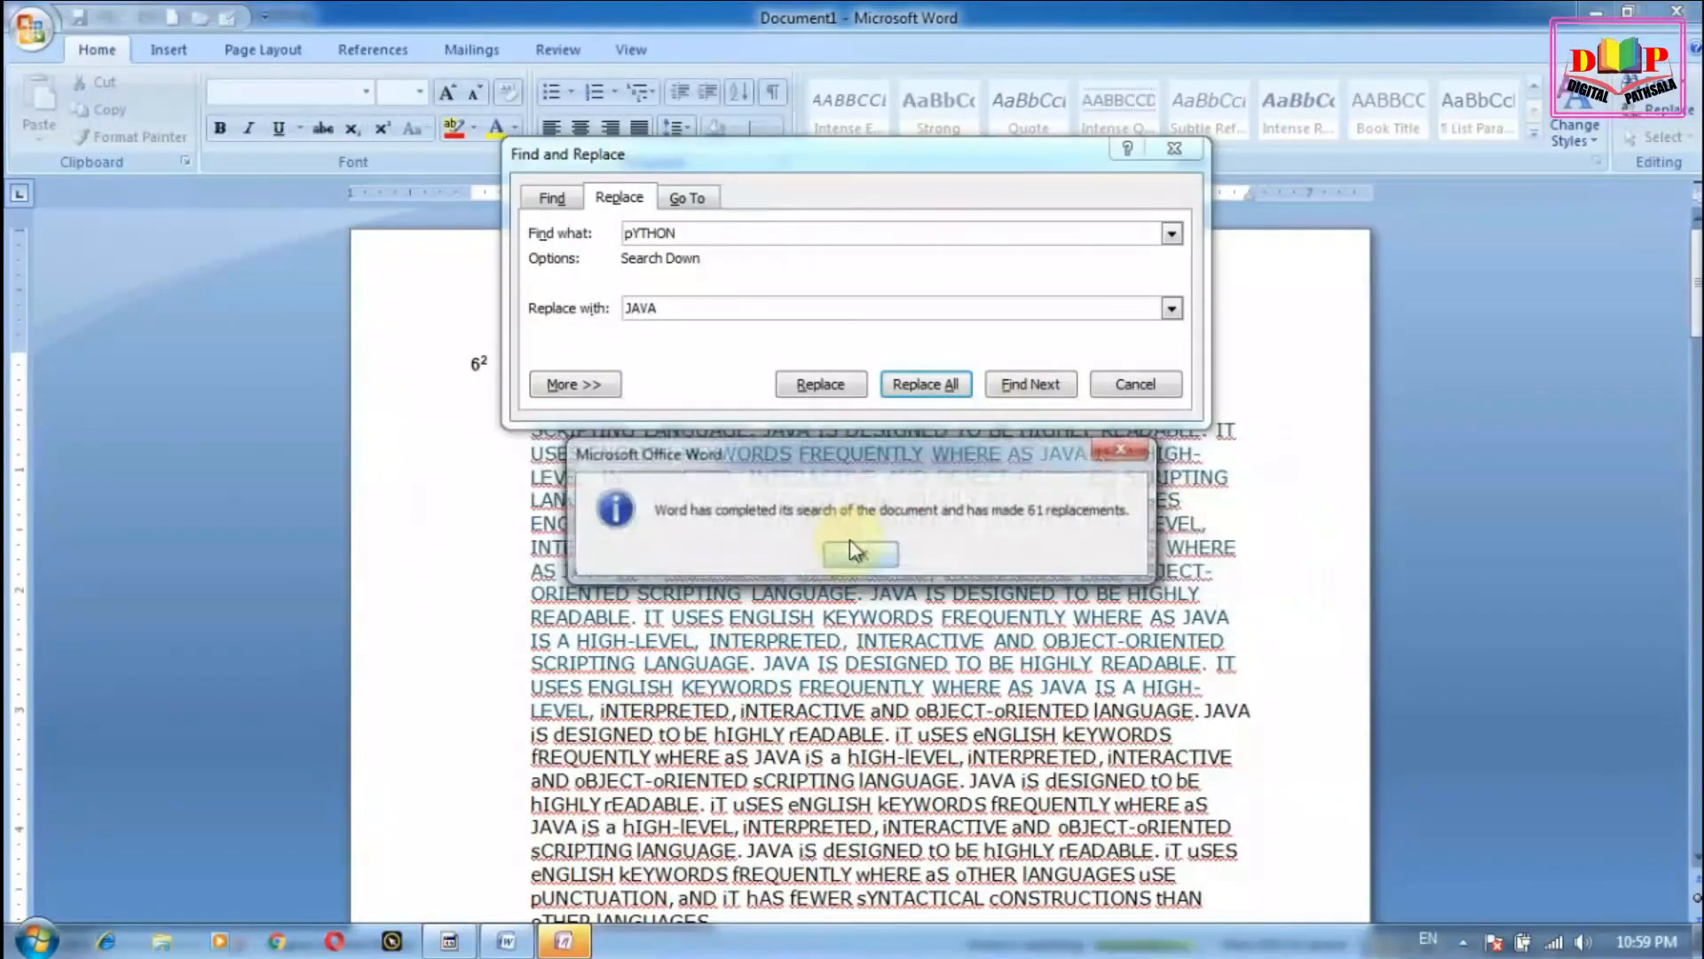
pyautogui.click(1174, 148)
pyautogui.scroll(-5, 1066, 483)
pyautogui.scroll(-5, 1066, 484)
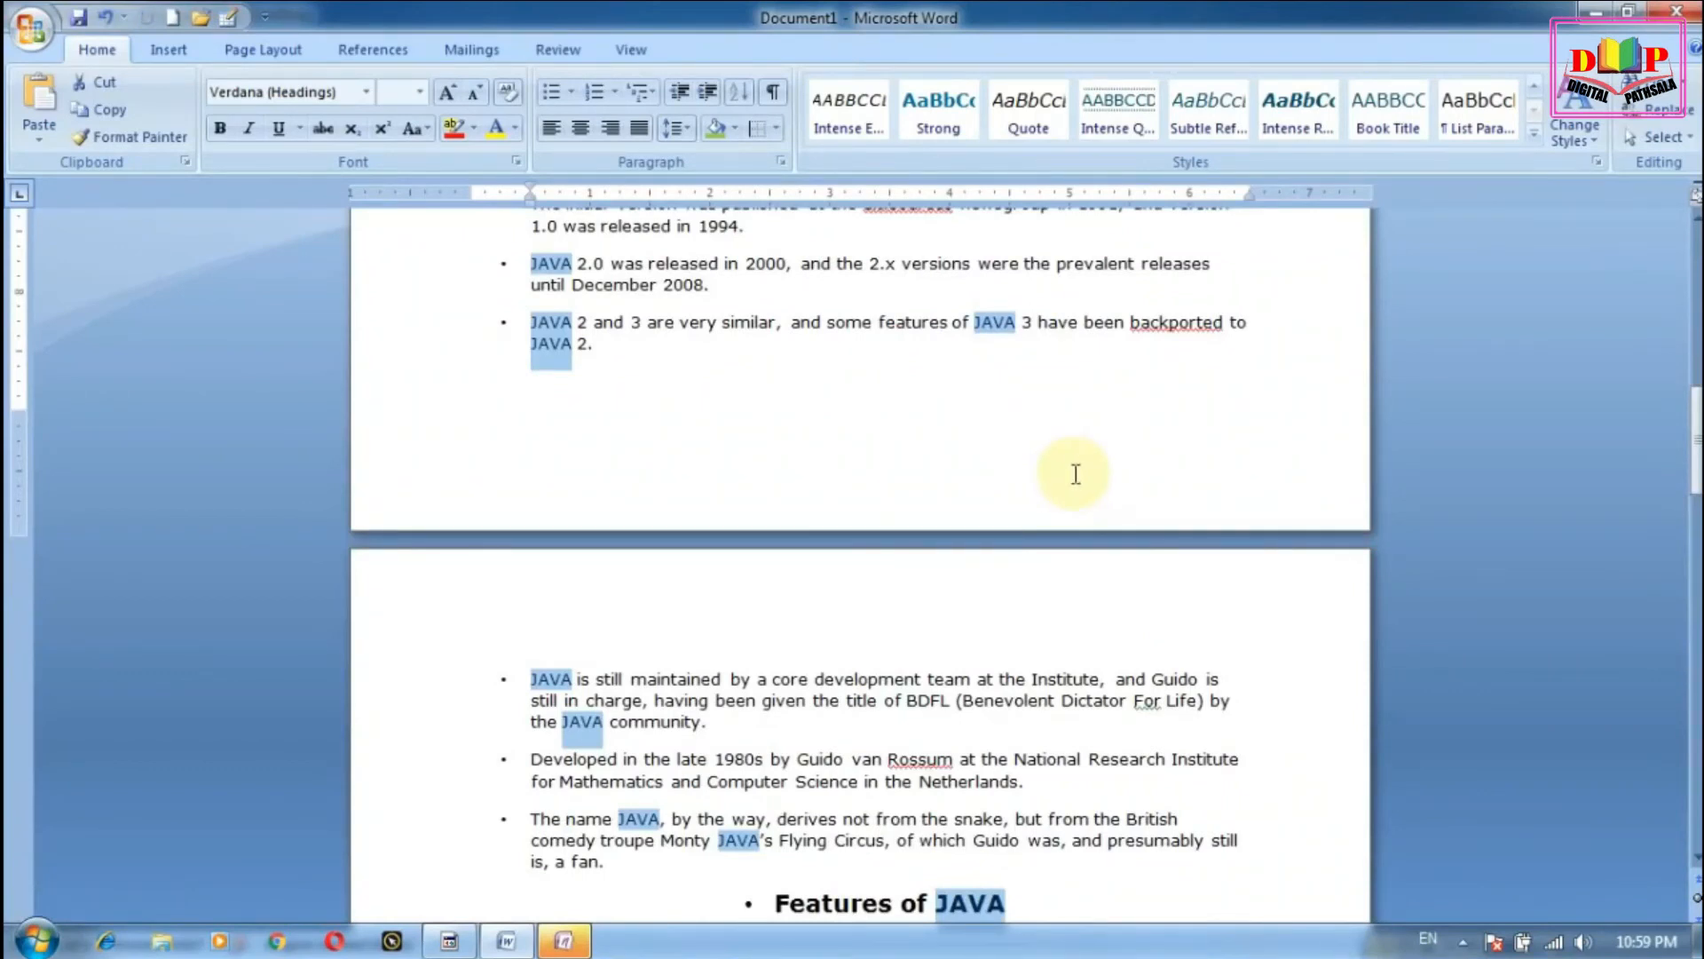
# Step: Select all of the document's content and show the available selection options
pyautogui.click(1657, 137)
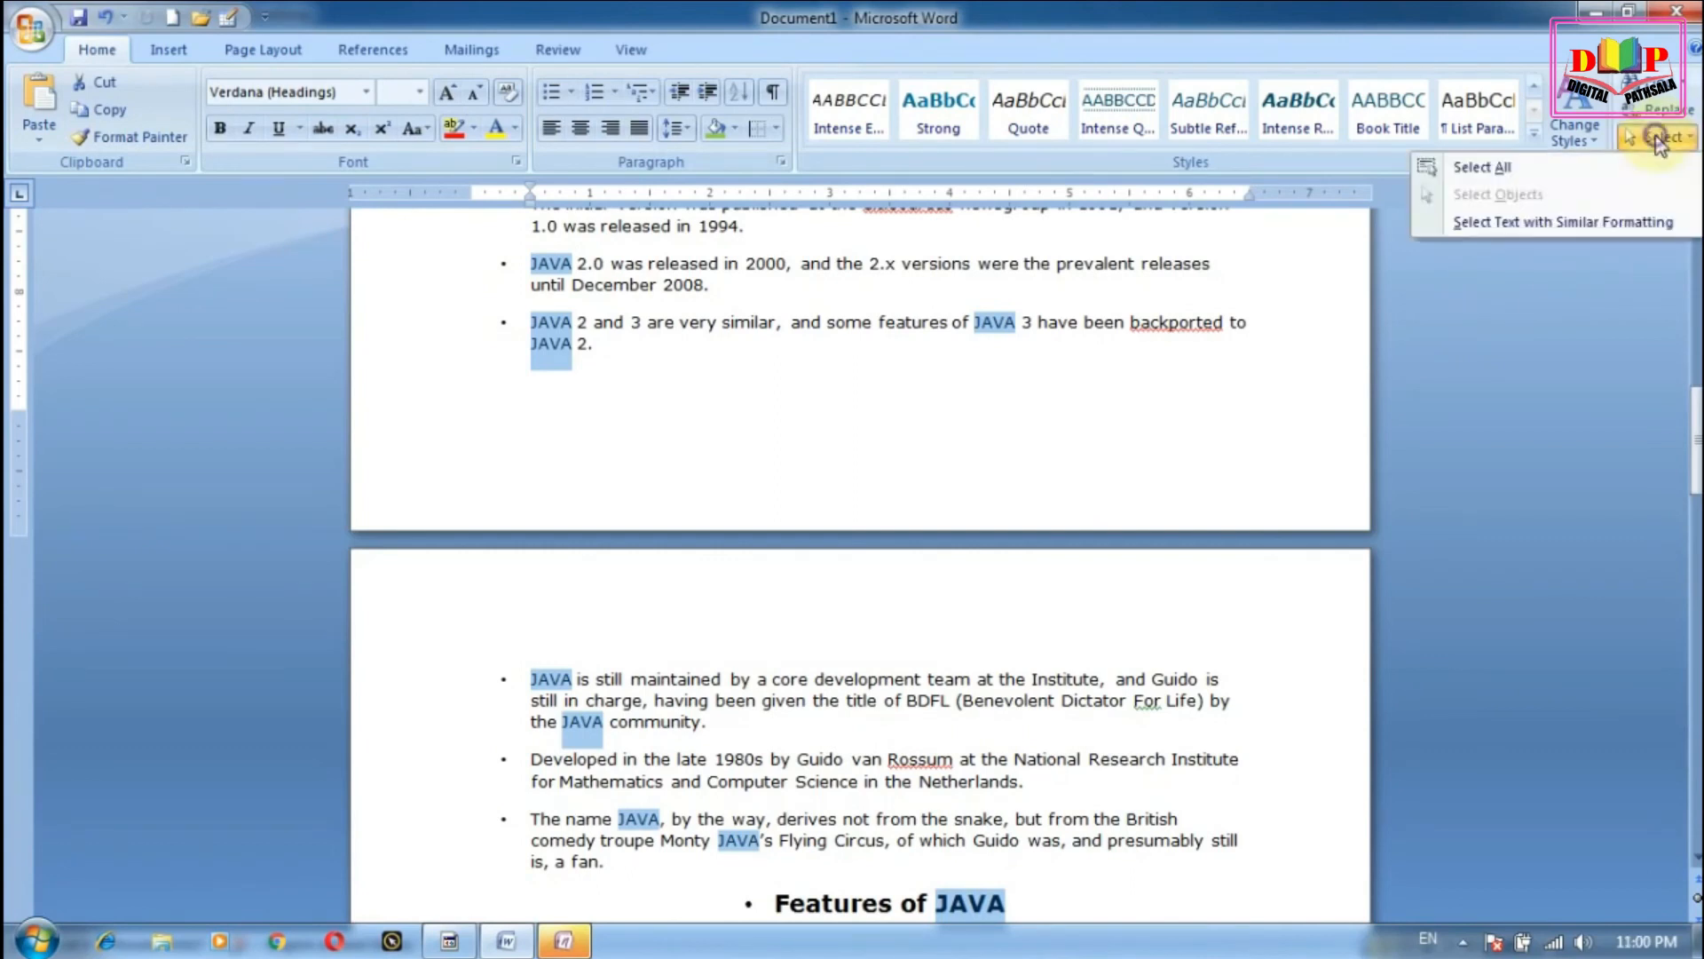
pyautogui.click(1483, 167)
pyautogui.scroll(4, 1019, 405)
pyautogui.scroll(10, 1030, 401)
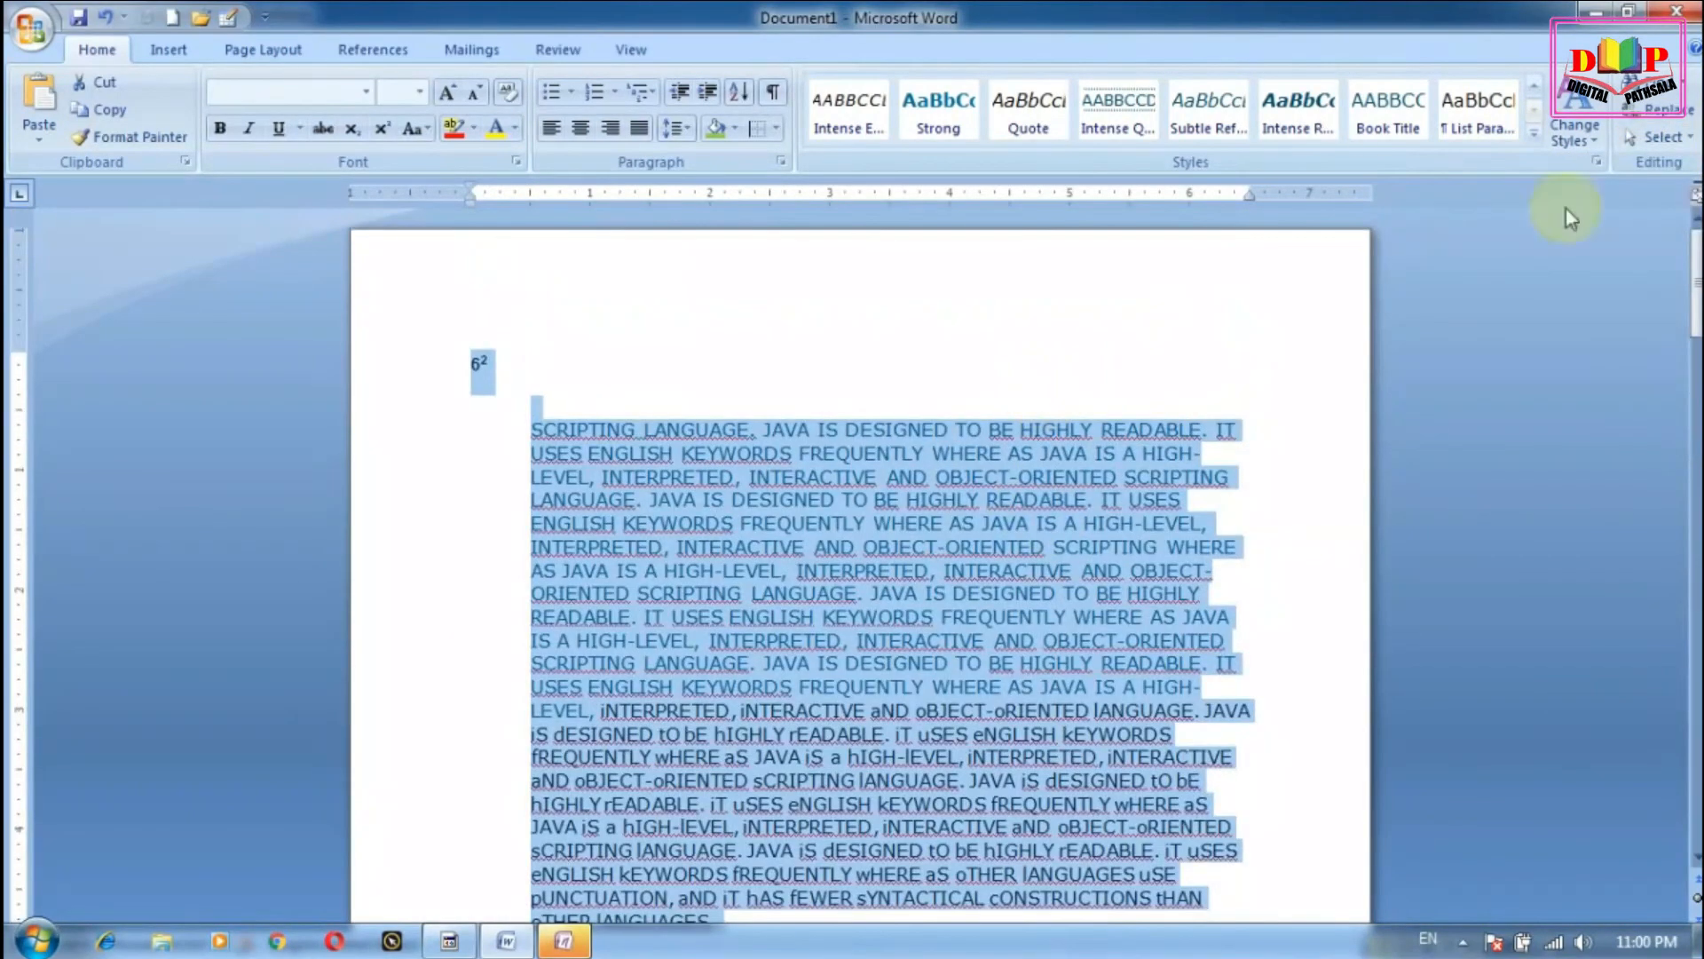
pyautogui.click(1657, 137)
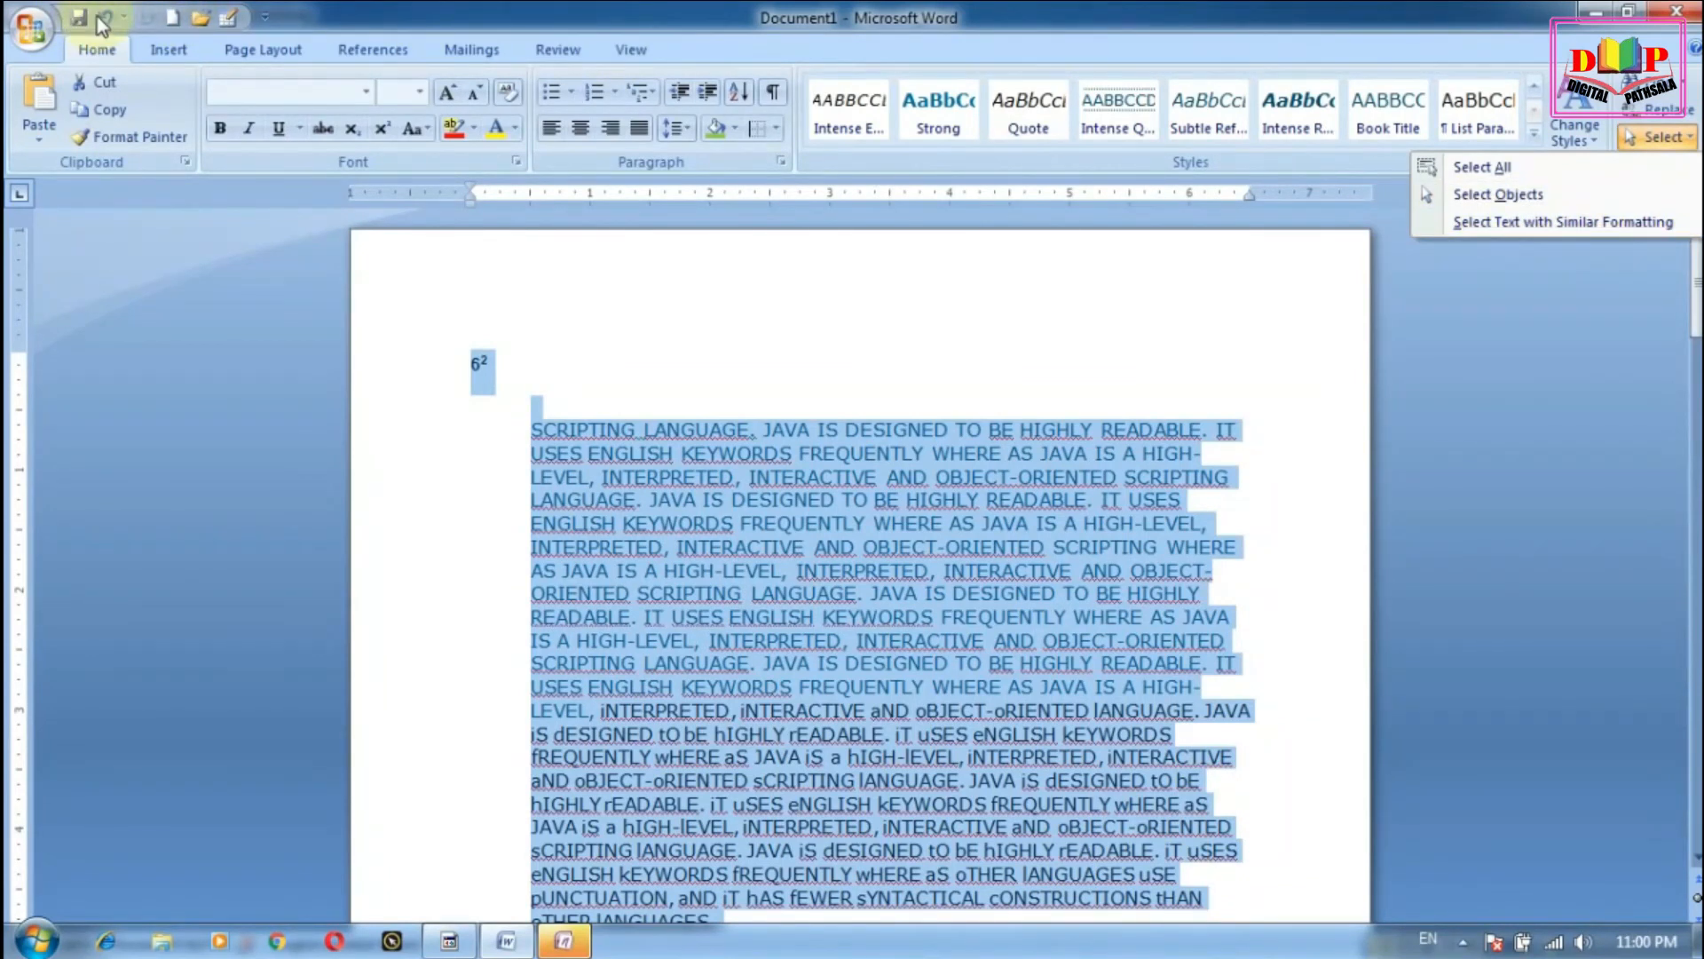
# Step: Remove the Save, New, Open, Undo, Redo and Draw Table commands from the Quick Access Toolbar
pyautogui.click(265, 16)
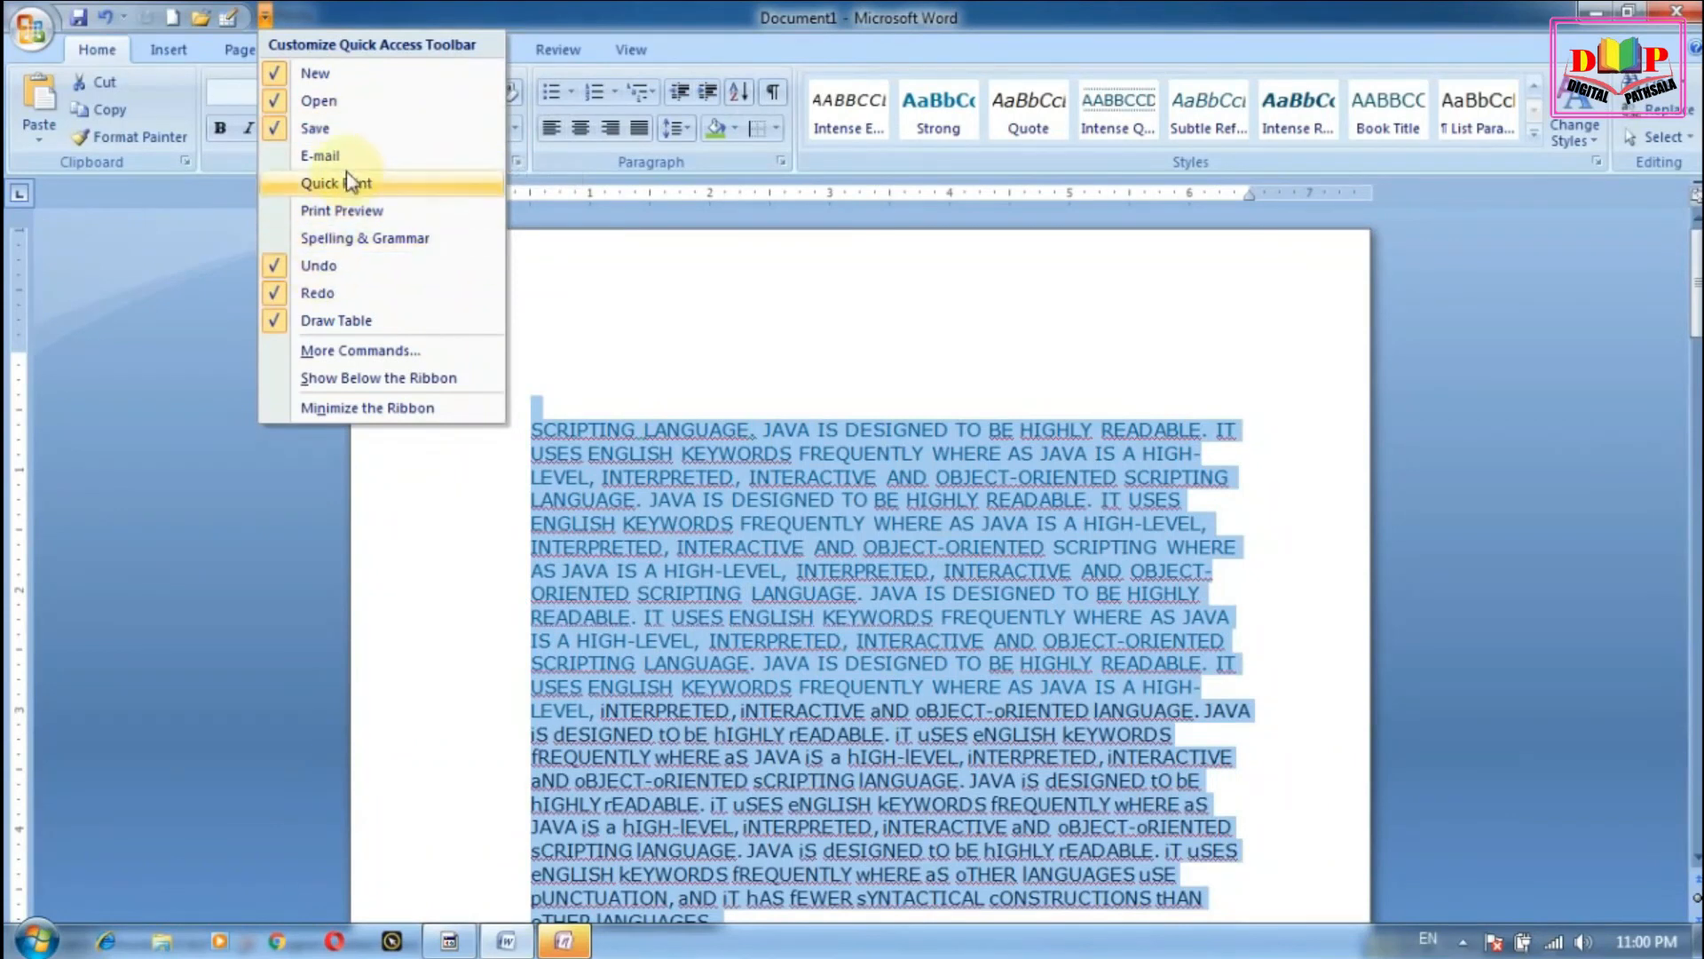
pyautogui.click(311, 127)
pyautogui.click(237, 17)
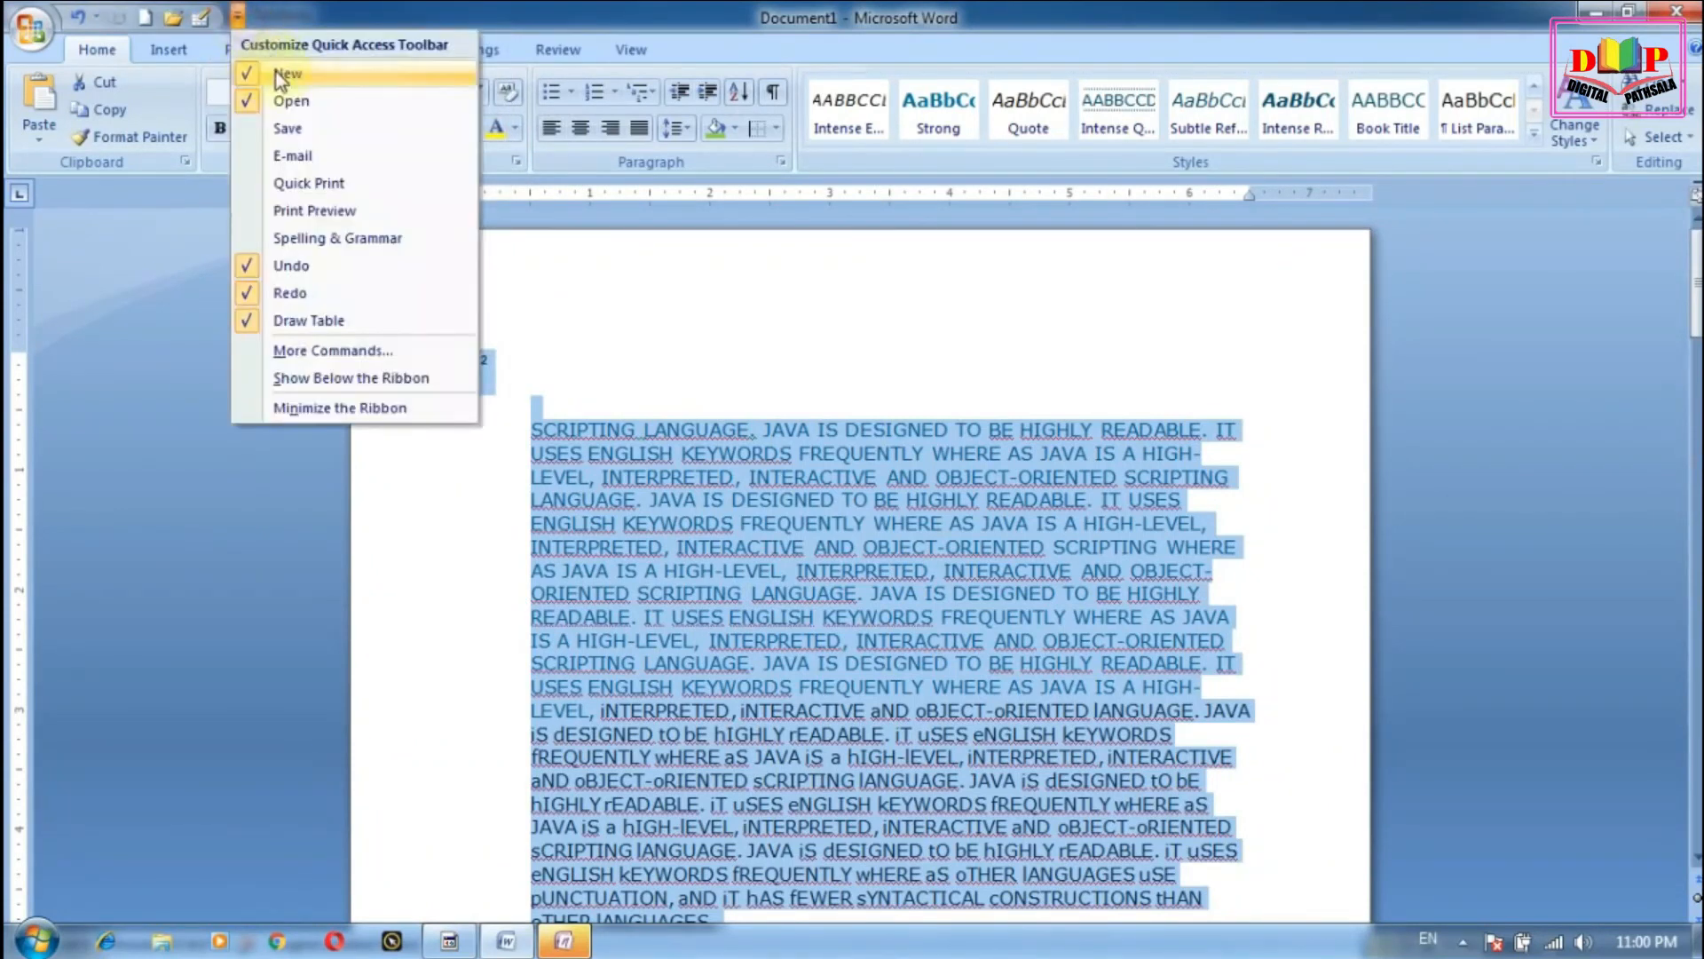
pyautogui.click(249, 76)
pyautogui.click(209, 17)
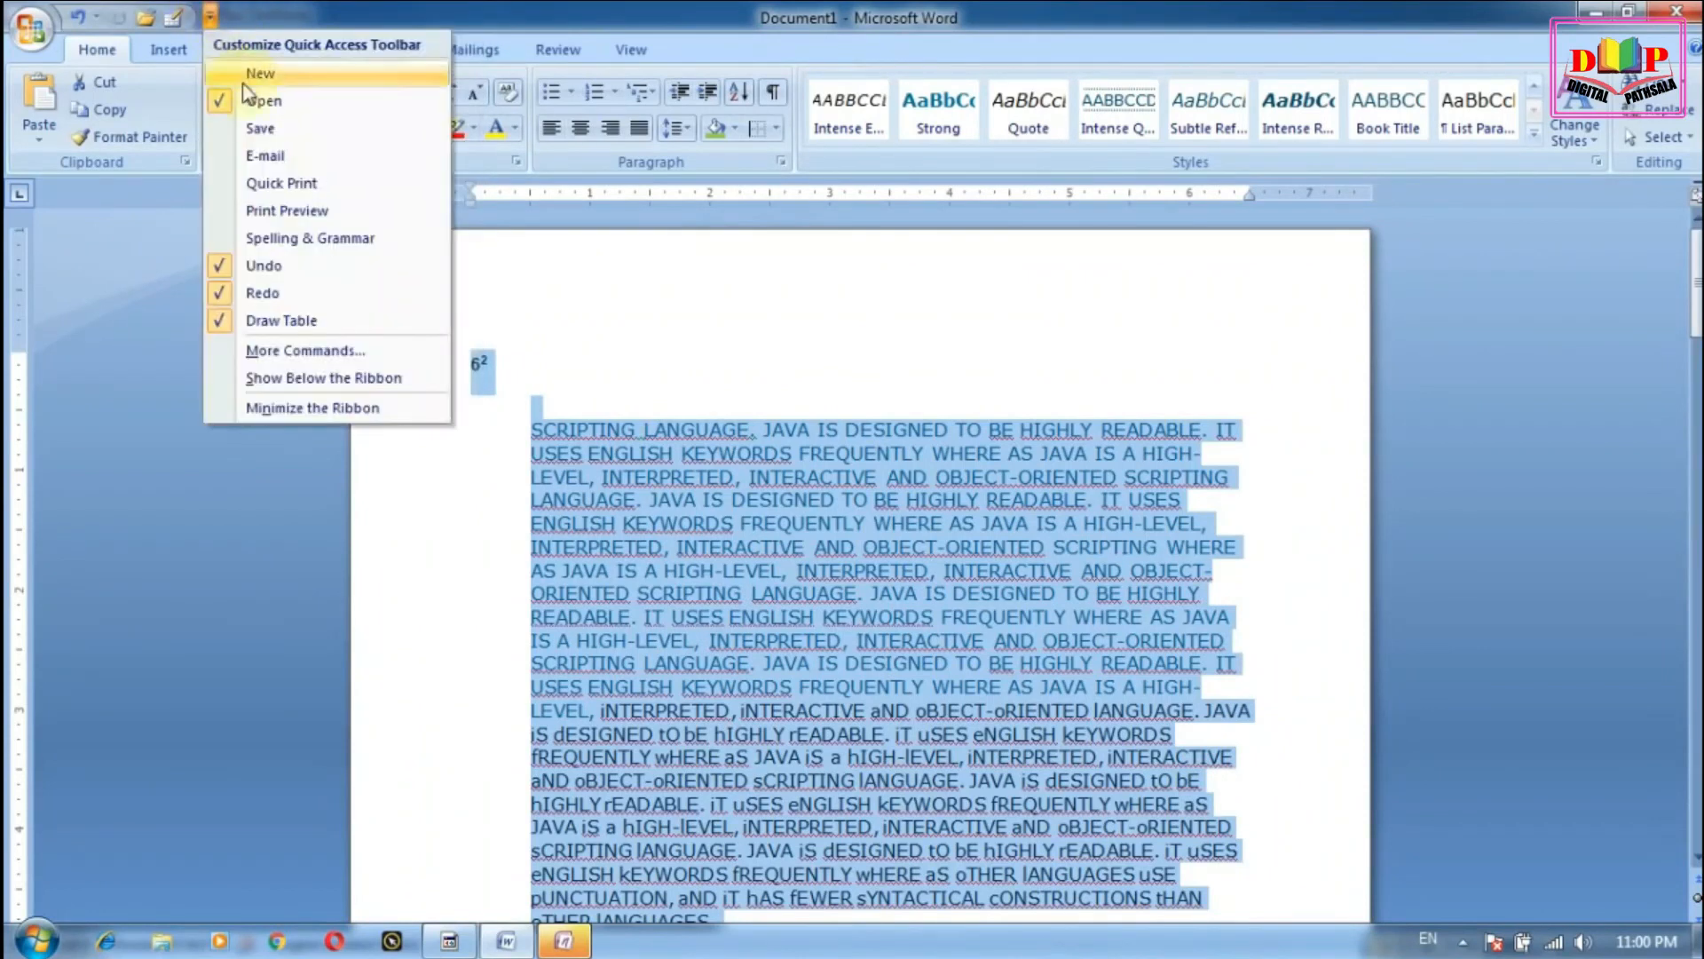
pyautogui.click(222, 102)
pyautogui.click(182, 17)
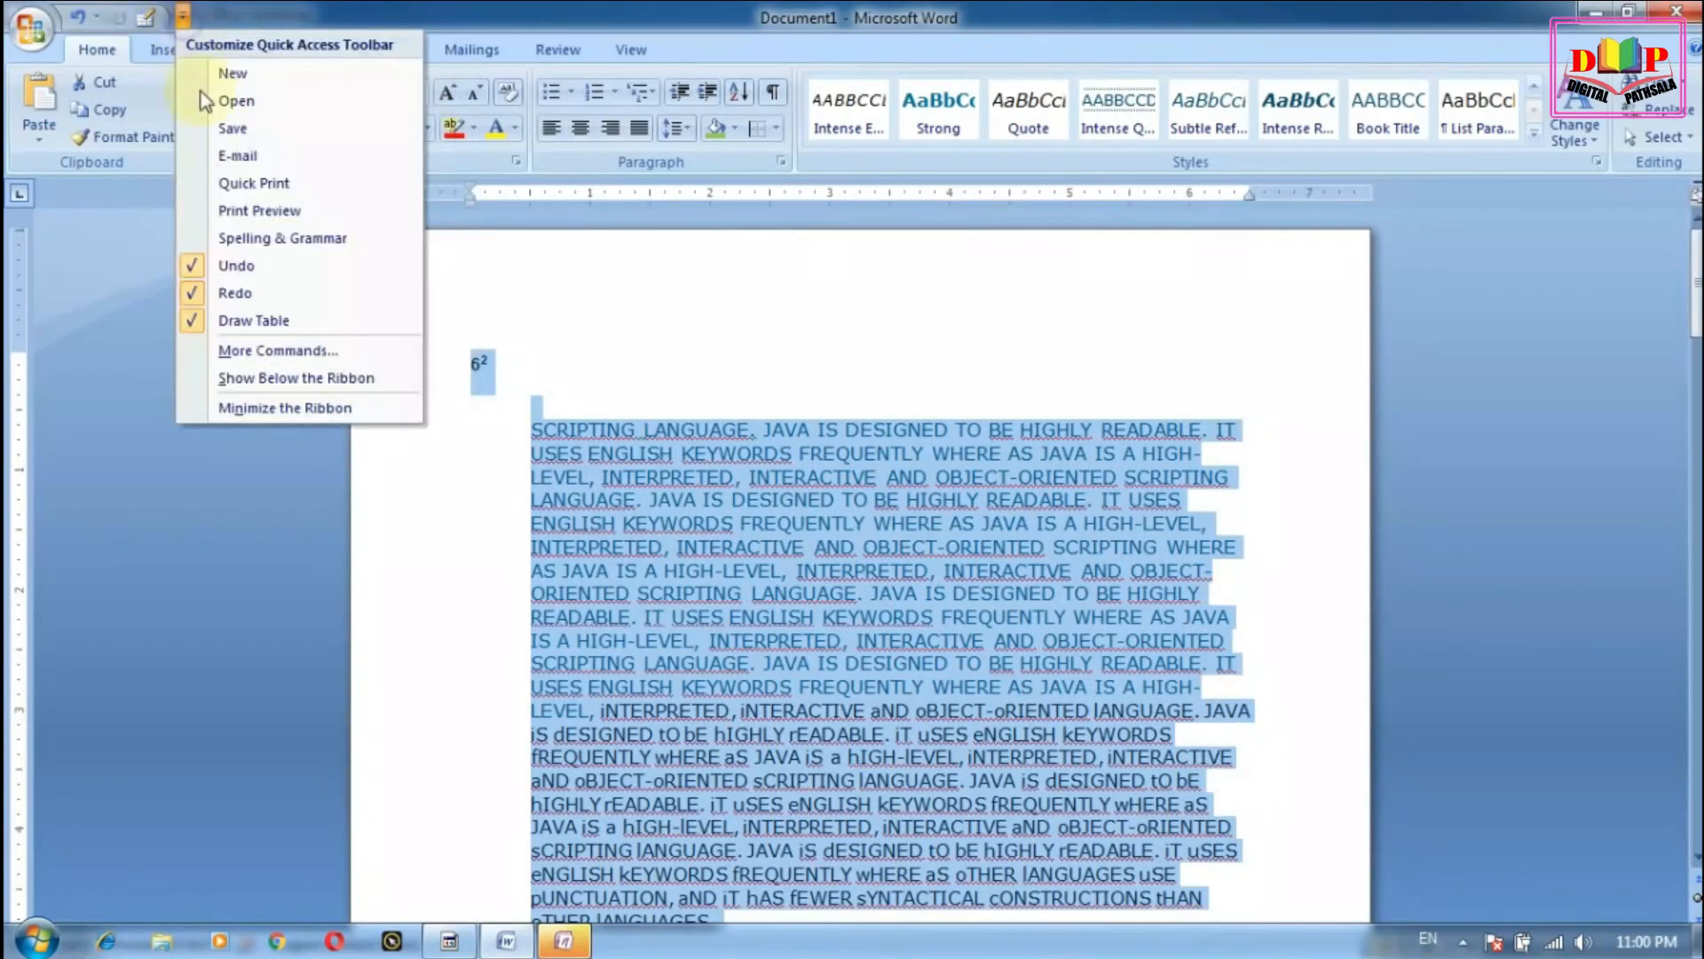
pyautogui.click(201, 264)
pyautogui.click(114, 17)
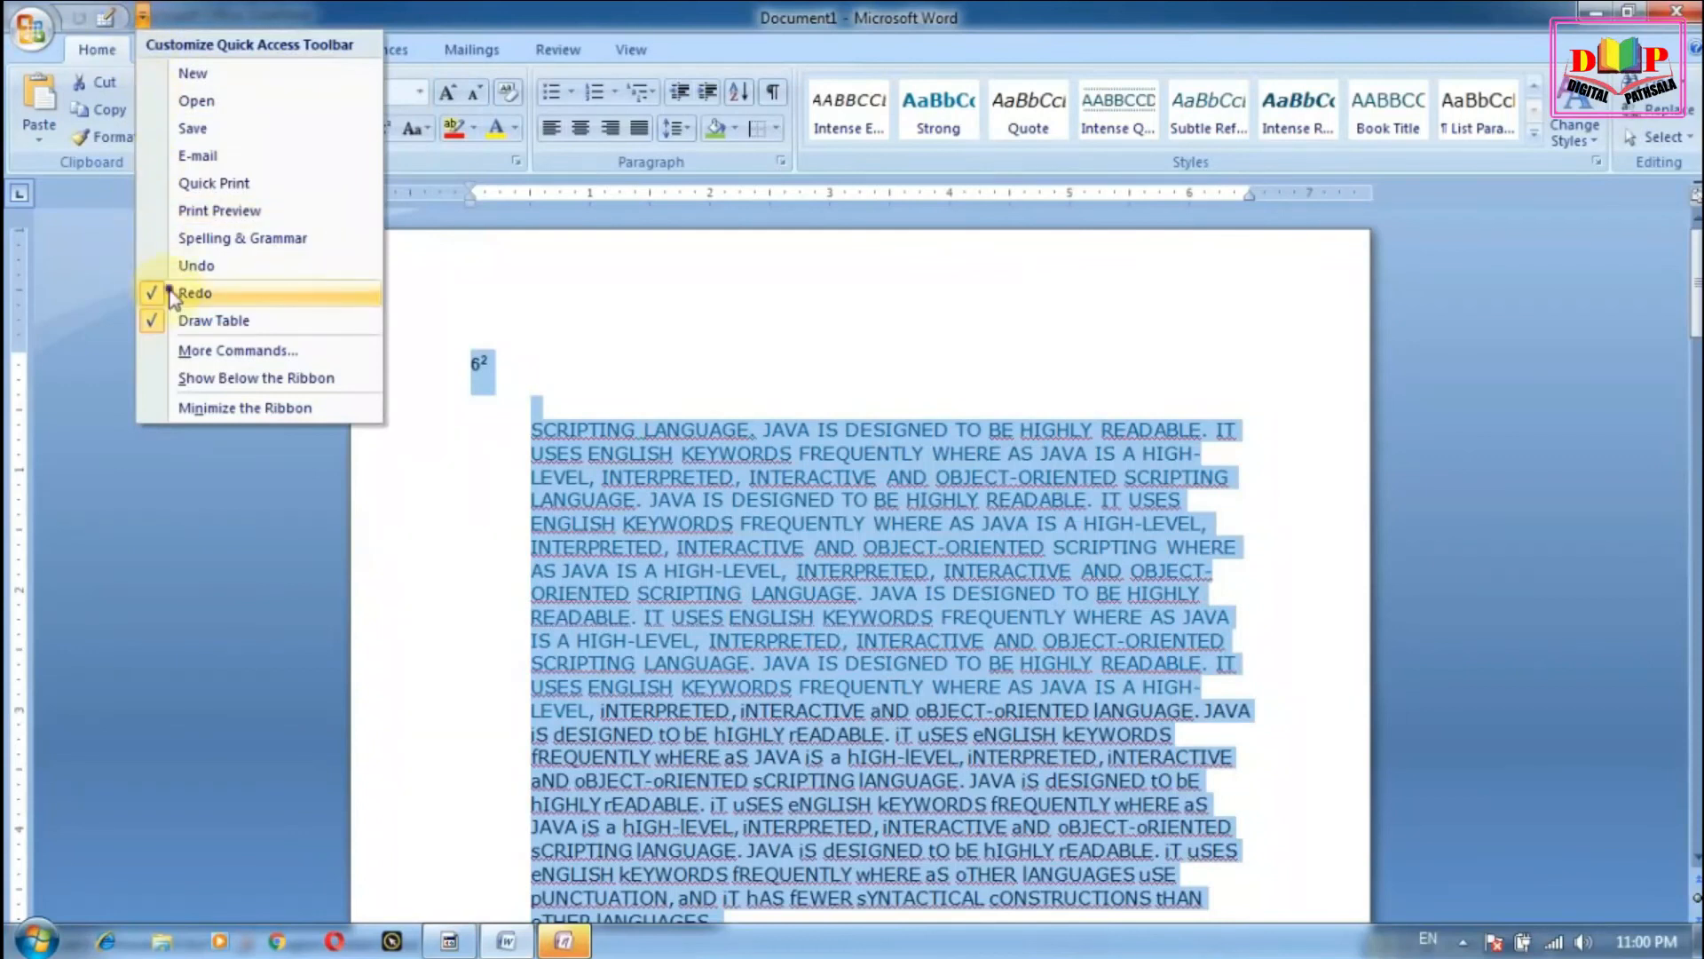
pyautogui.click(173, 293)
pyautogui.click(114, 17)
pyautogui.click(136, 316)
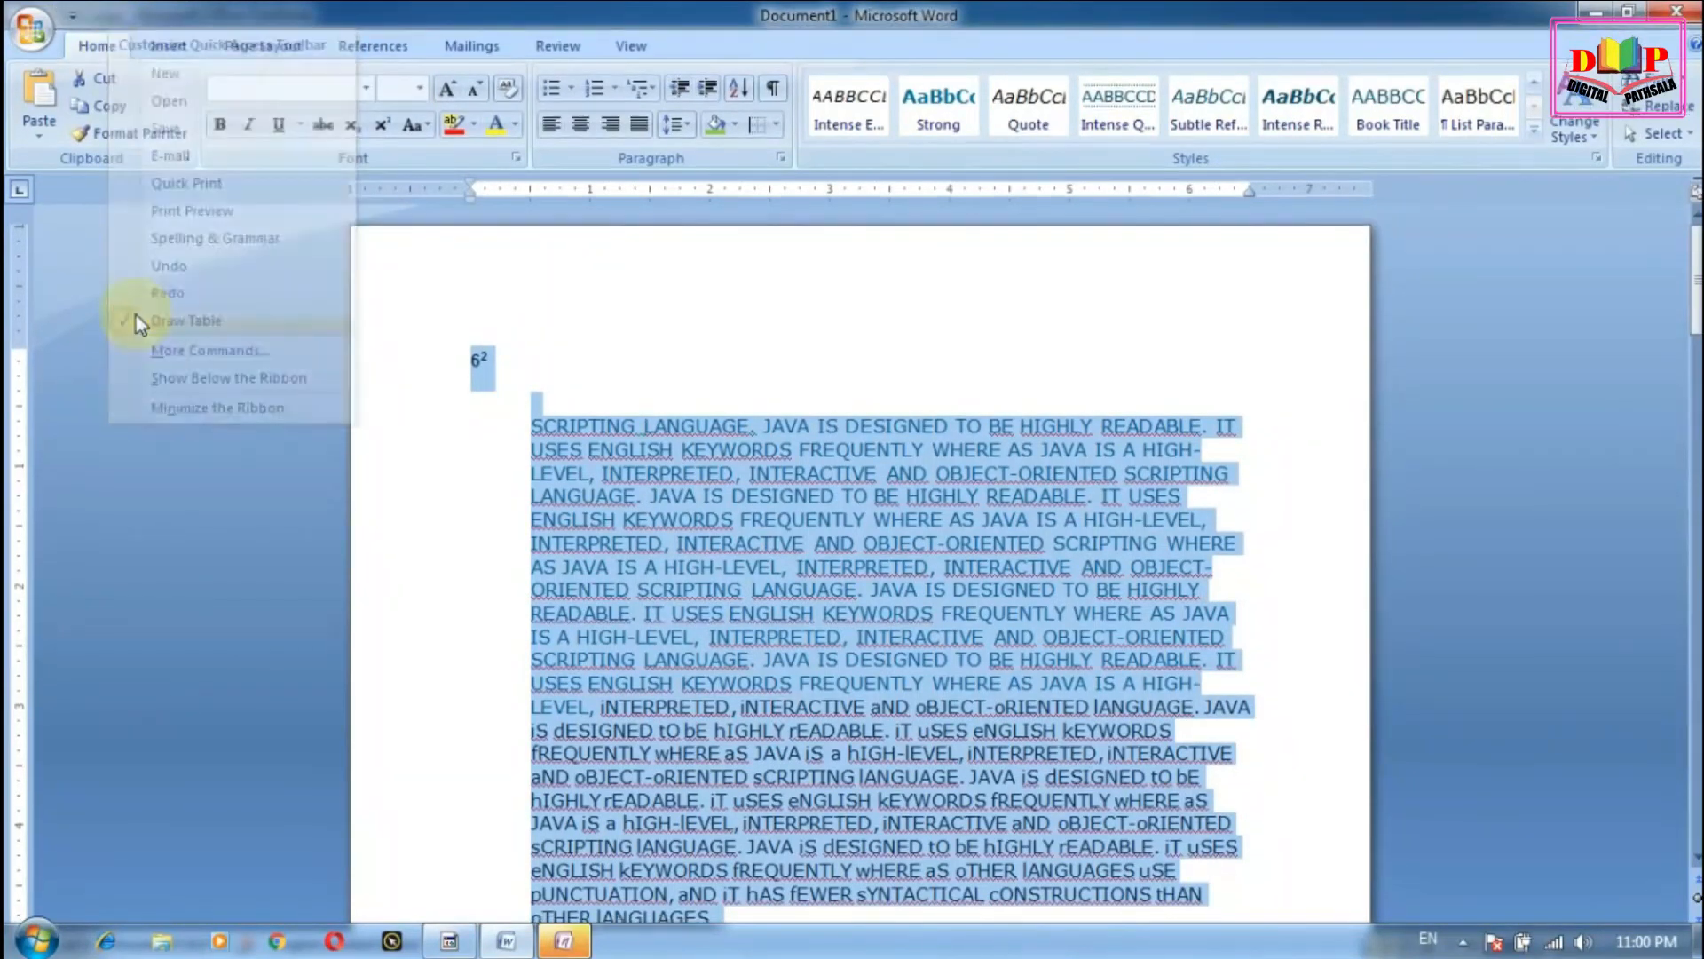
# Step: Add the New, Open, Save, E-mail and Quick Print commands to the emptied Quick Access Toolbar
pyautogui.click(73, 15)
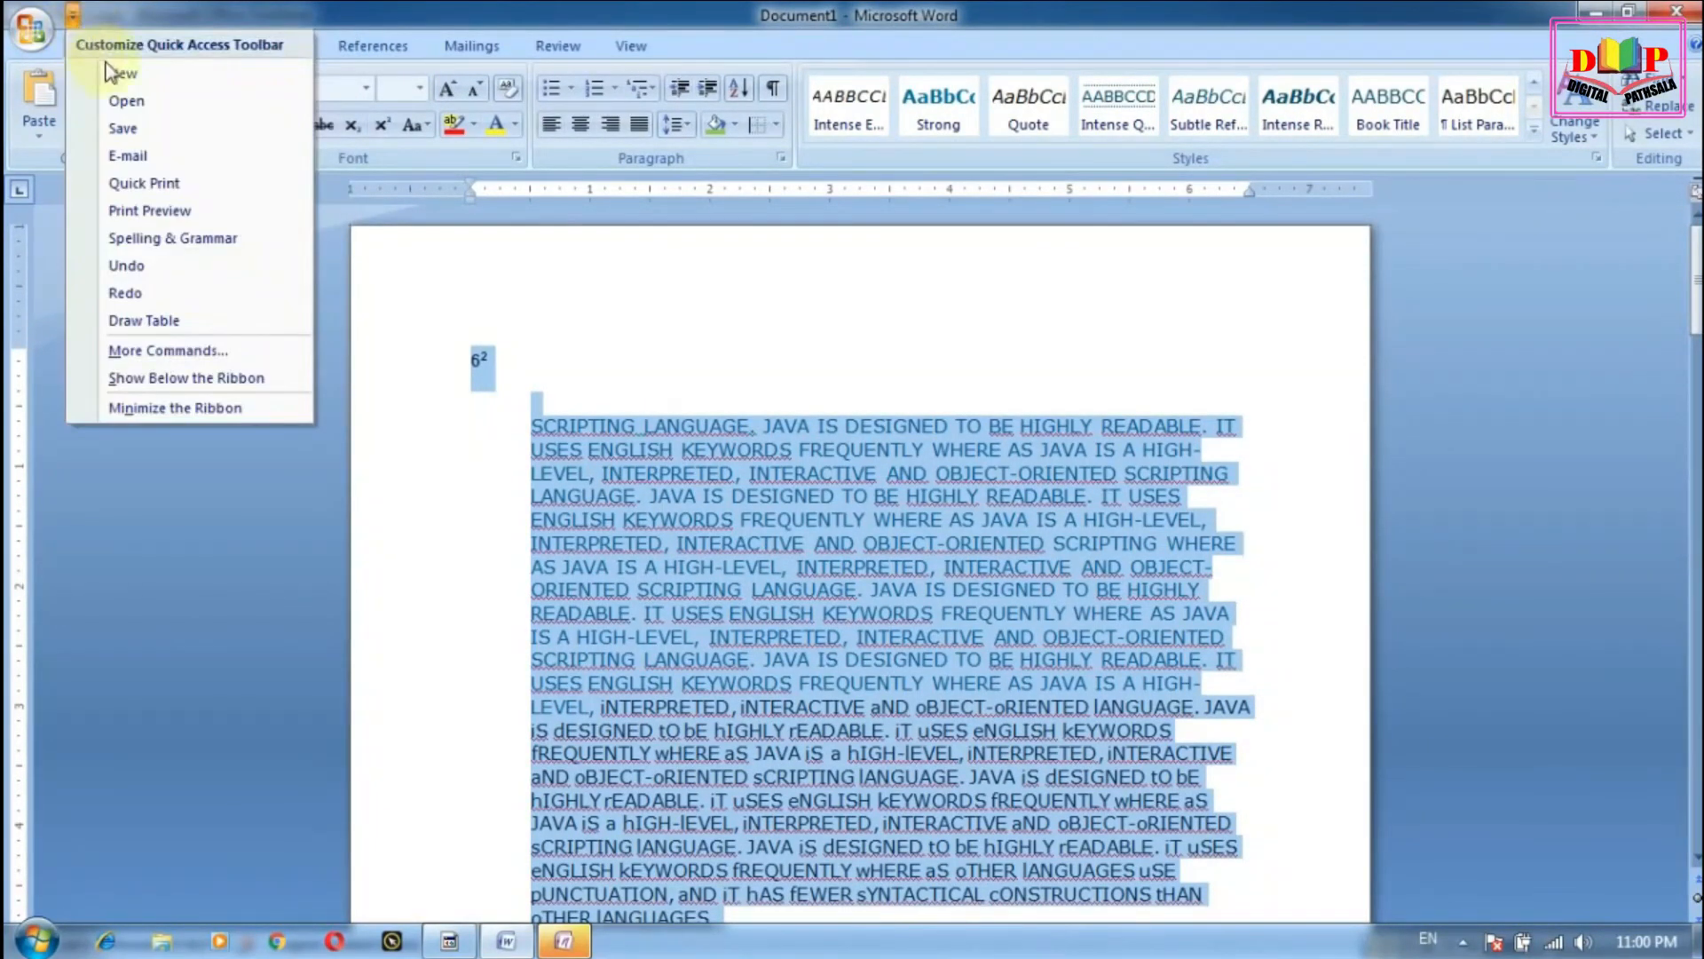
pyautogui.click(108, 70)
pyautogui.click(113, 15)
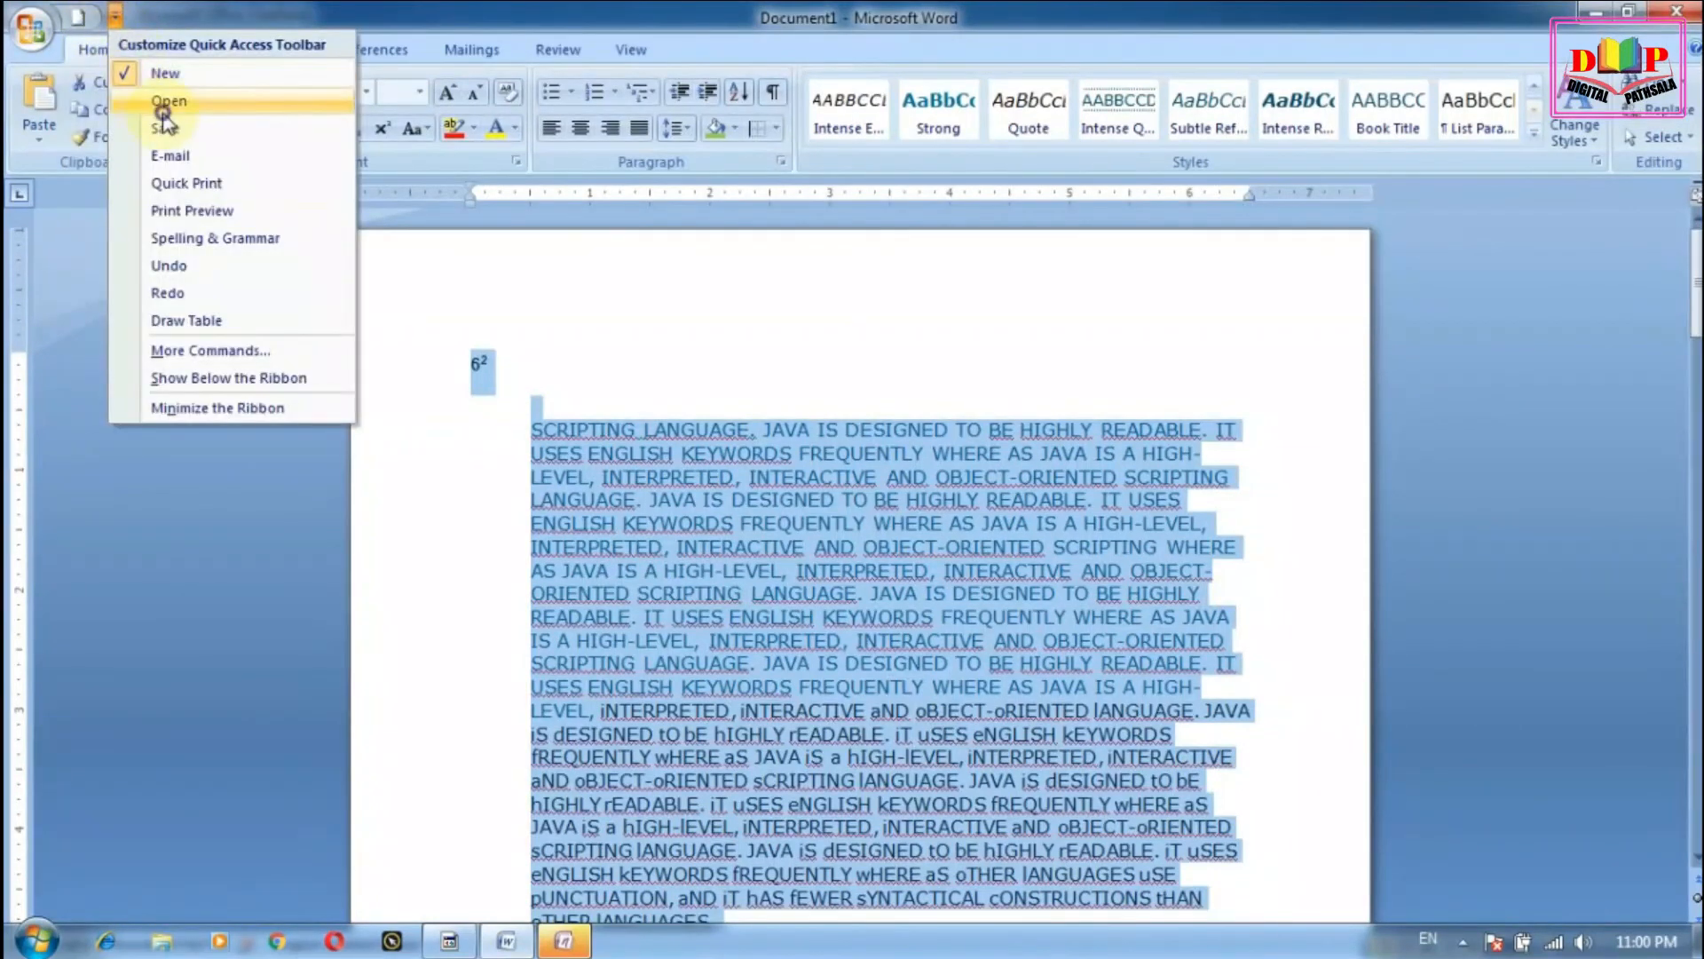
pyautogui.click(126, 101)
pyautogui.click(142, 16)
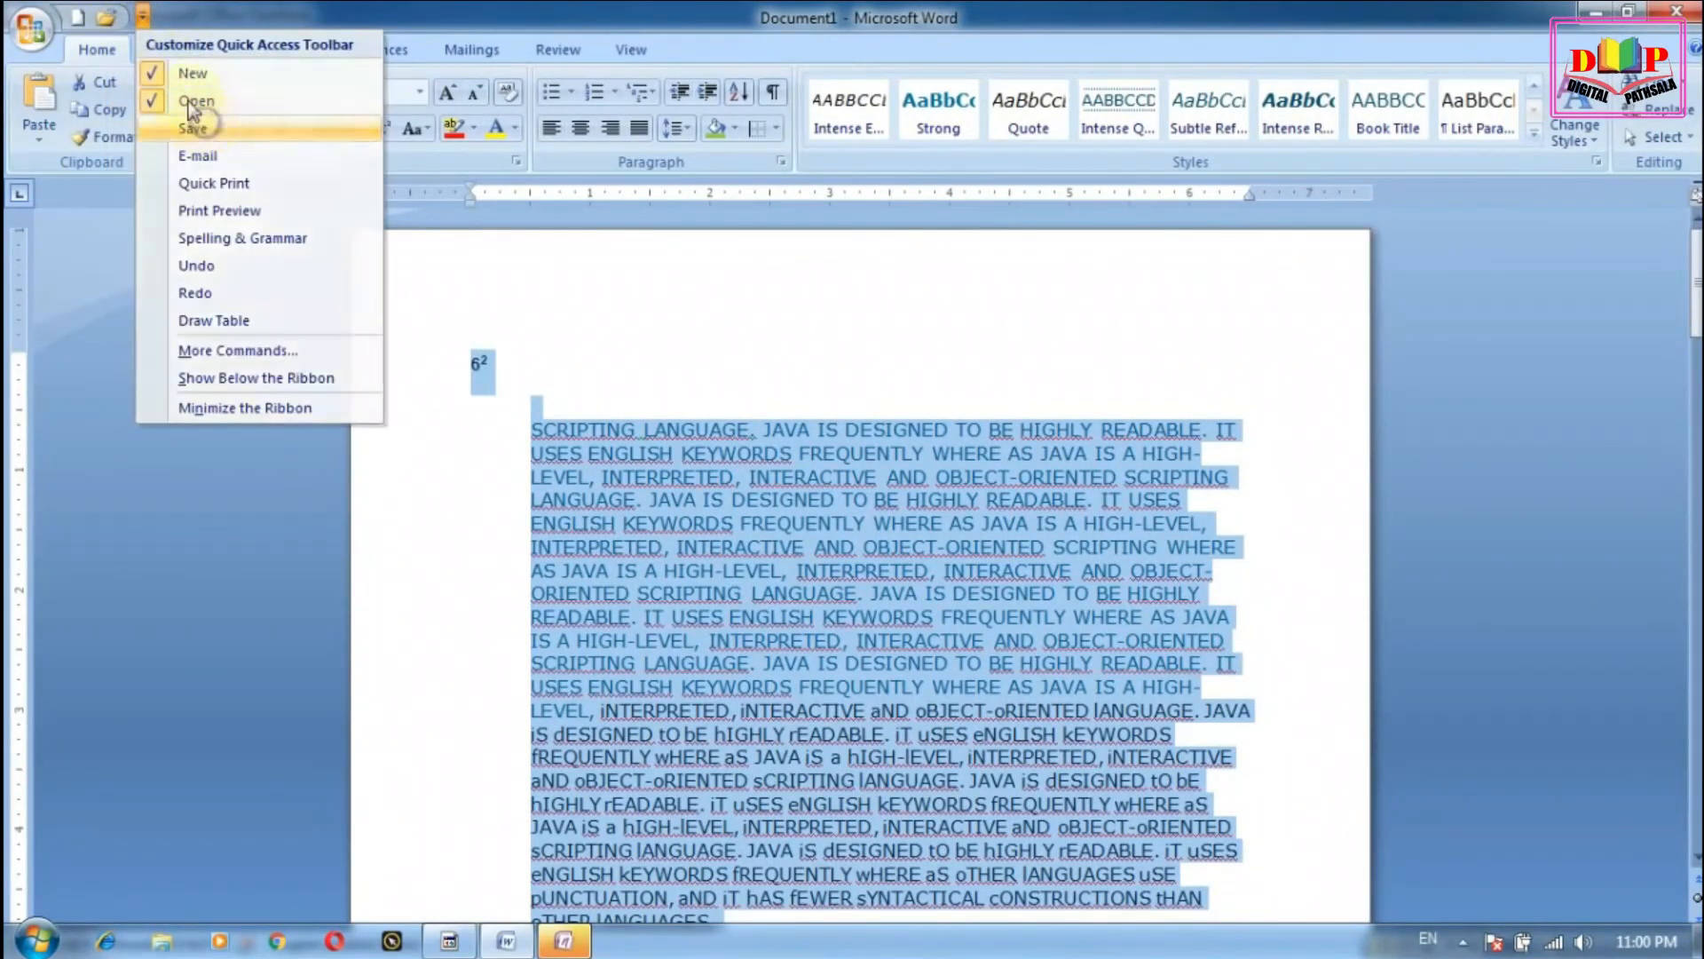
pyautogui.click(161, 125)
pyautogui.click(168, 15)
pyautogui.click(240, 155)
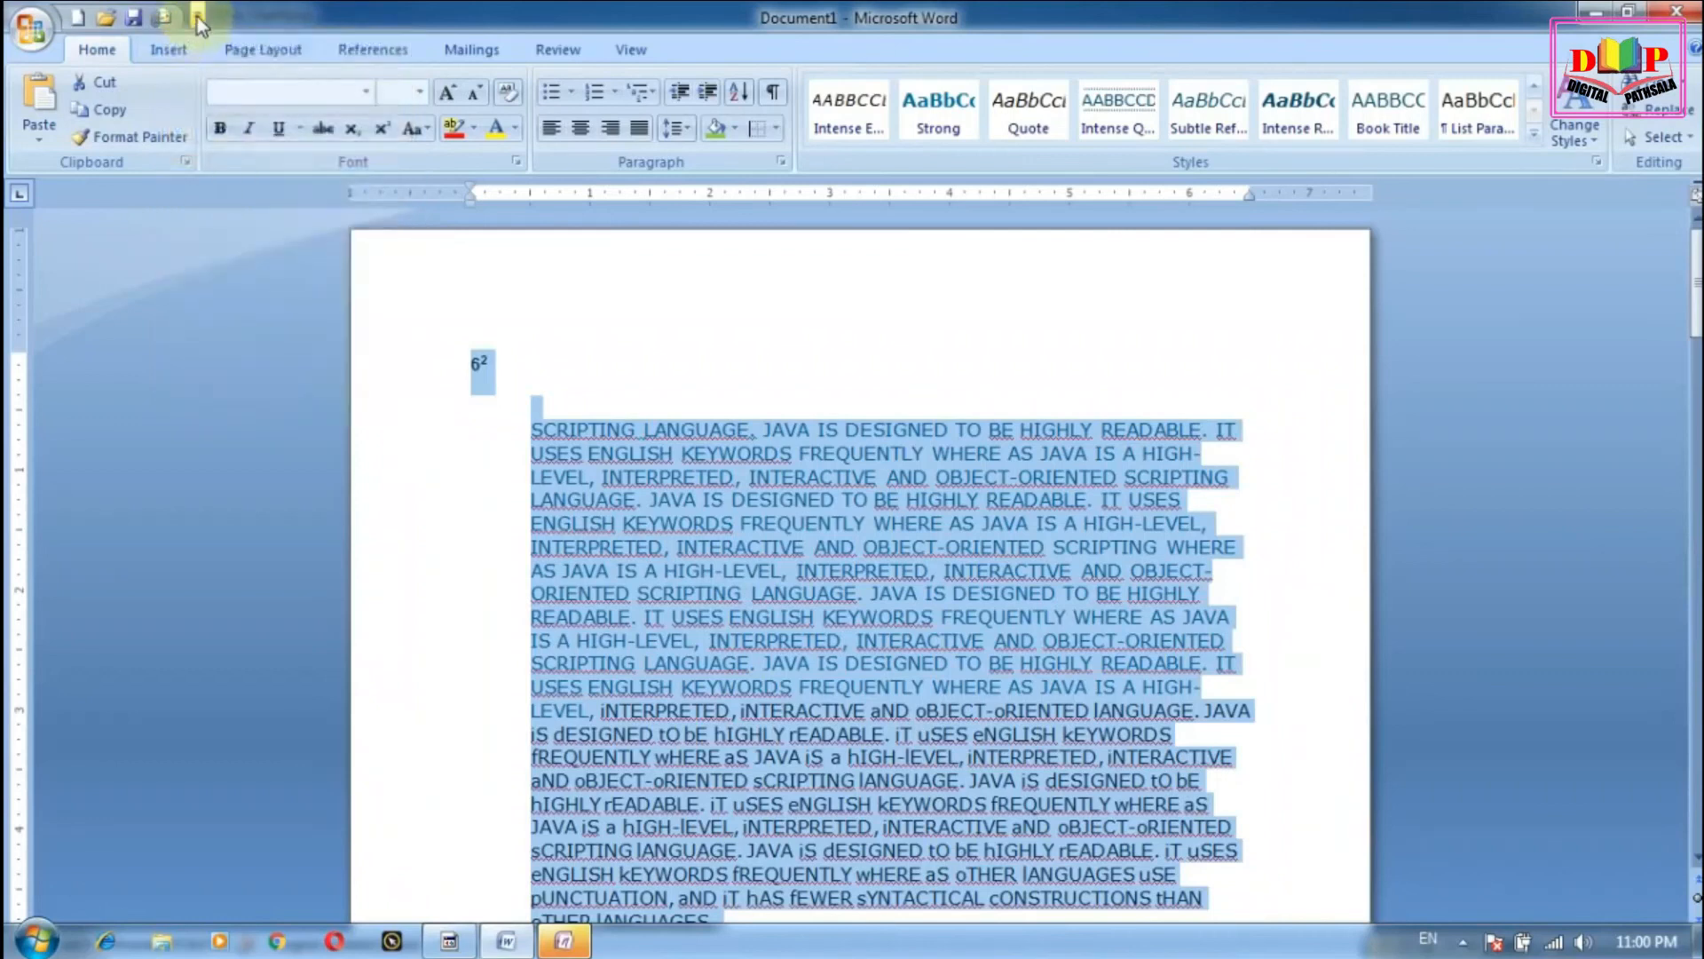
pyautogui.click(197, 15)
pyautogui.click(267, 183)
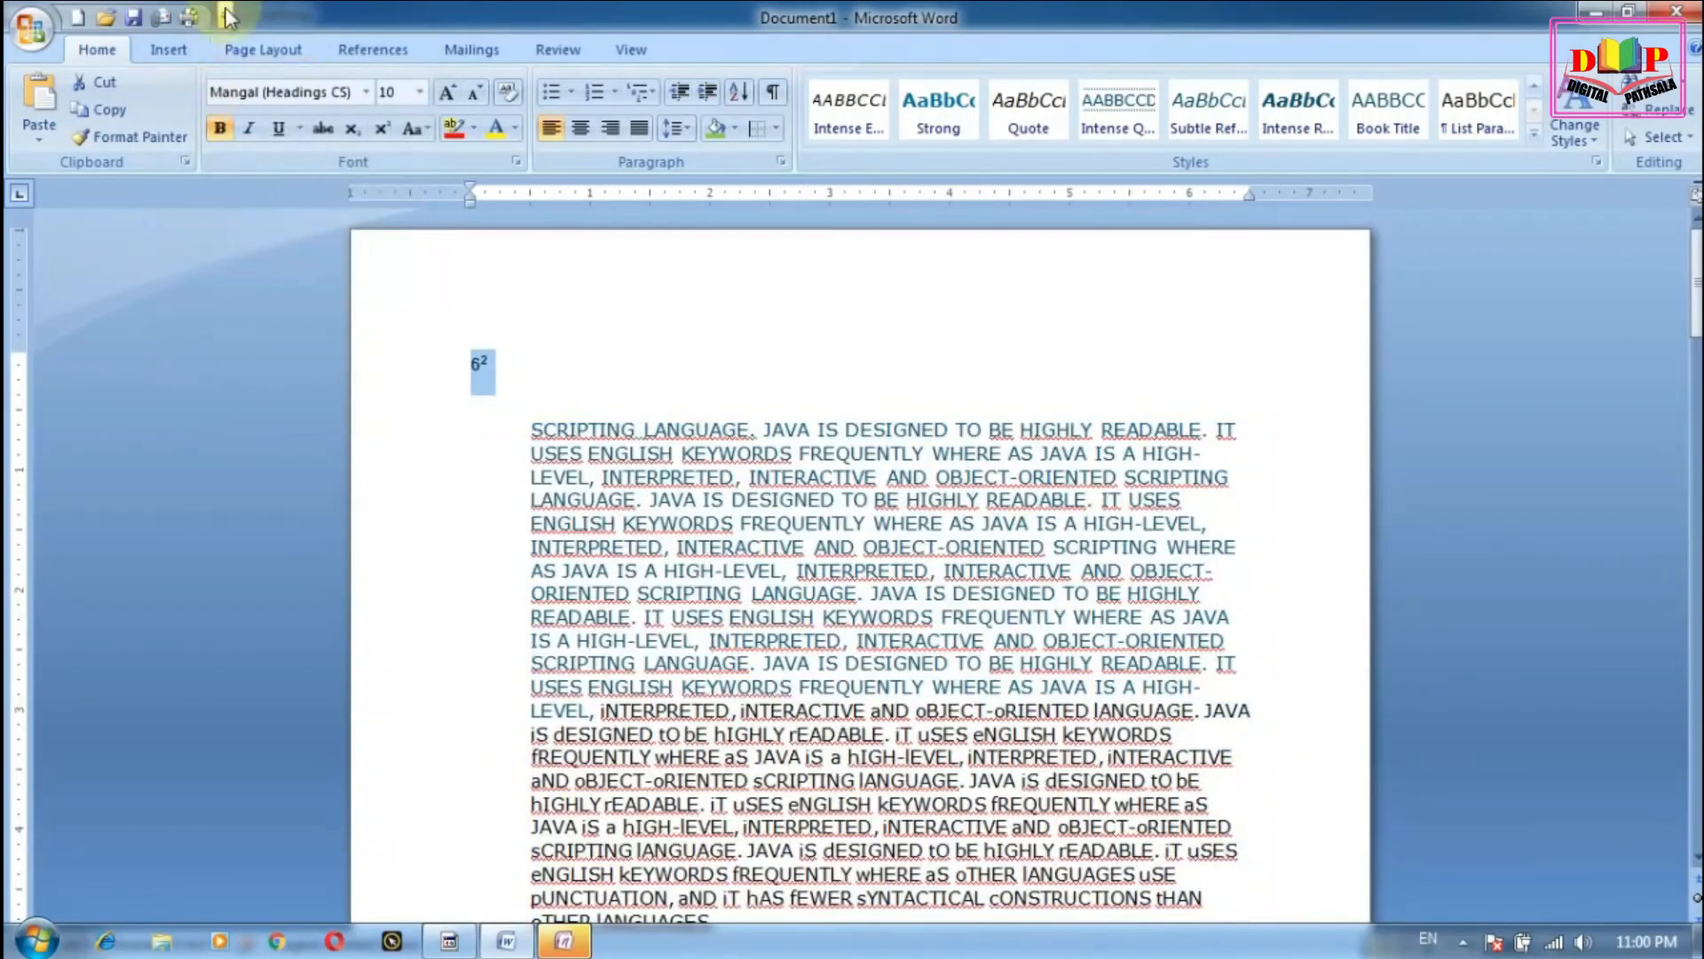